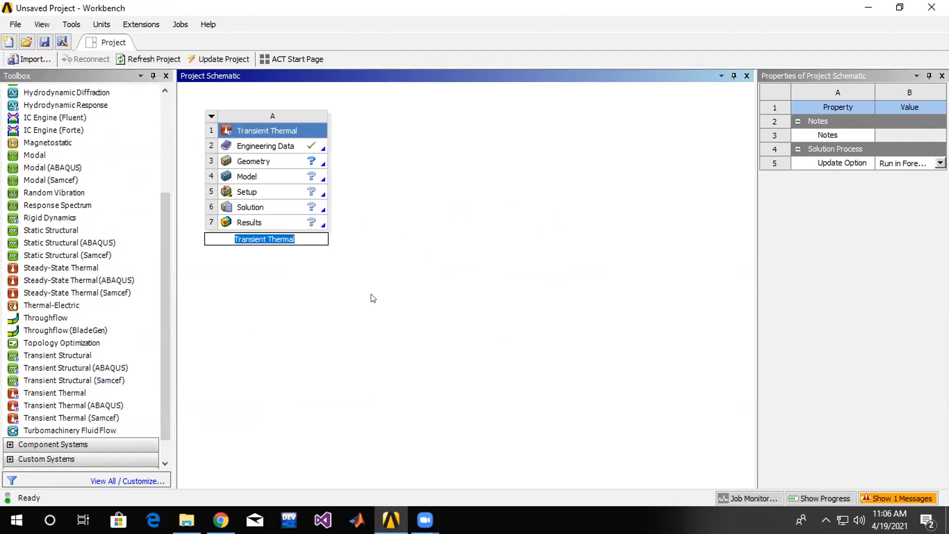
# Open the Transient Thermal system's geometry in SpaceClaim and sketch a circle centred on the origin, about 0.012 m in diameter.
pyautogui.click(255, 145)
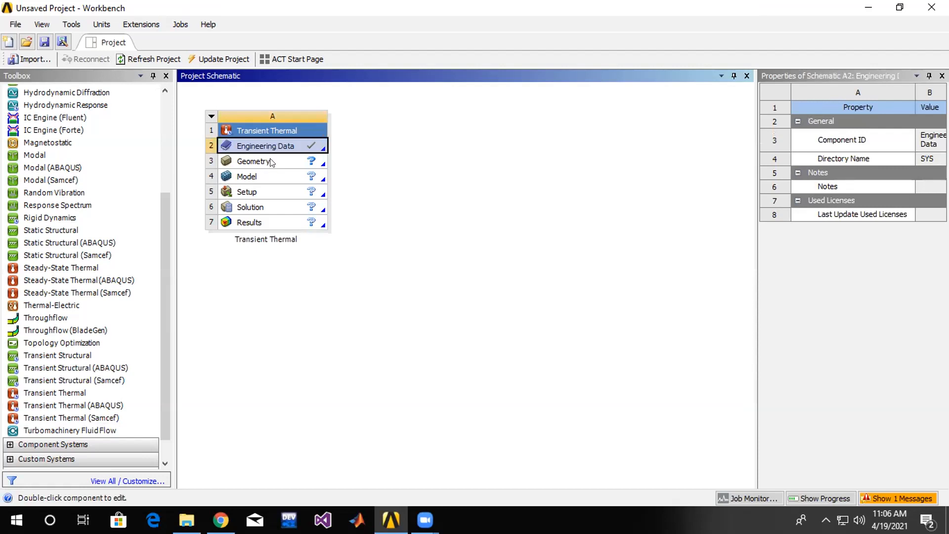
pyautogui.doubleClick(270, 160)
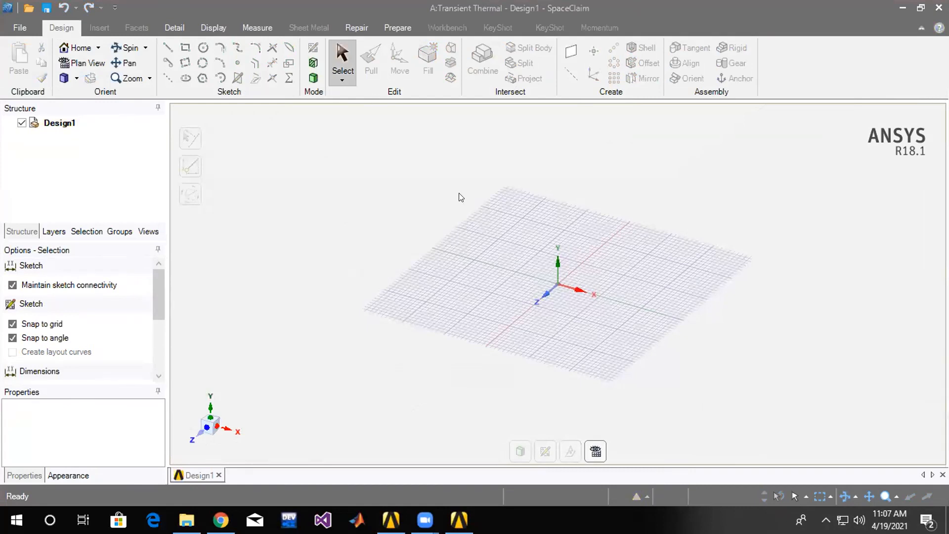
pyautogui.click(202, 48)
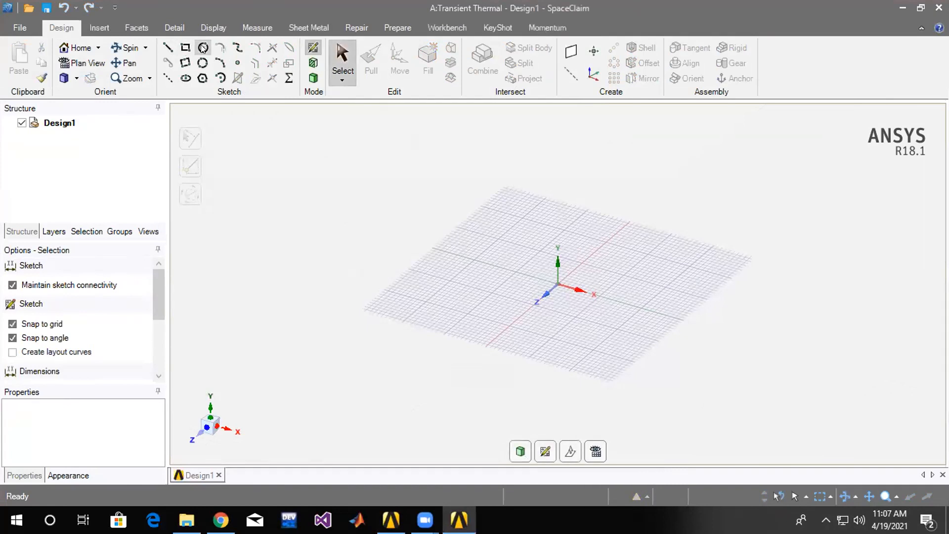
pyautogui.click(557, 285)
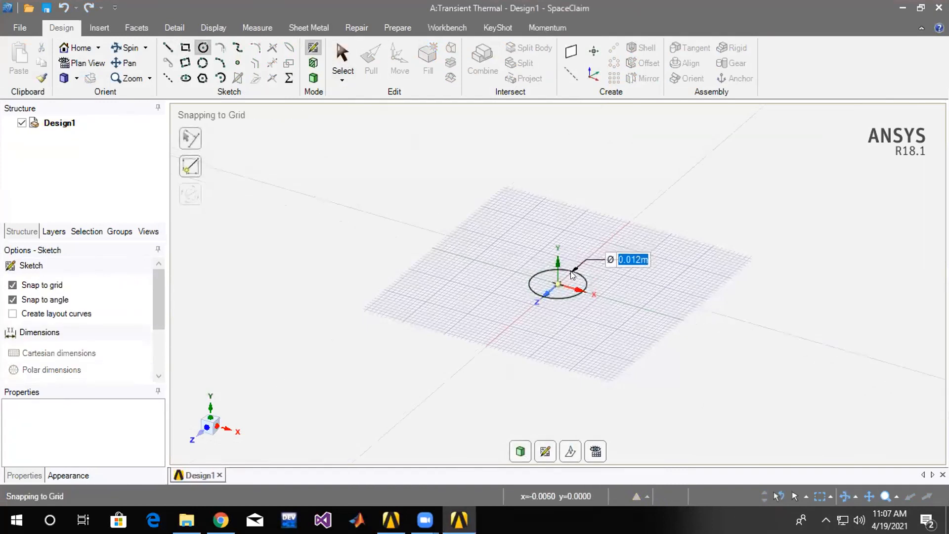
pyautogui.click(572, 275)
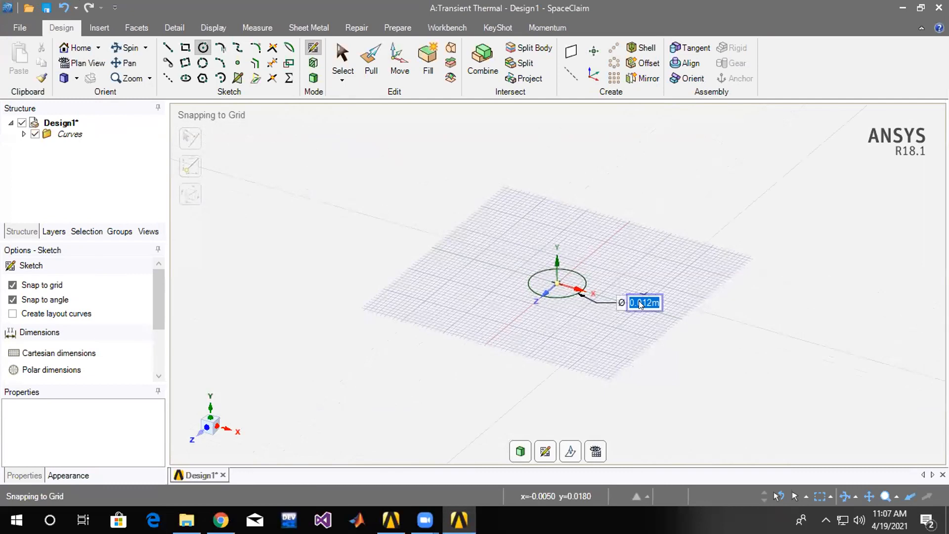
# Set the circle's diameter to 0.0254 m.
pyautogui.click(640, 303)
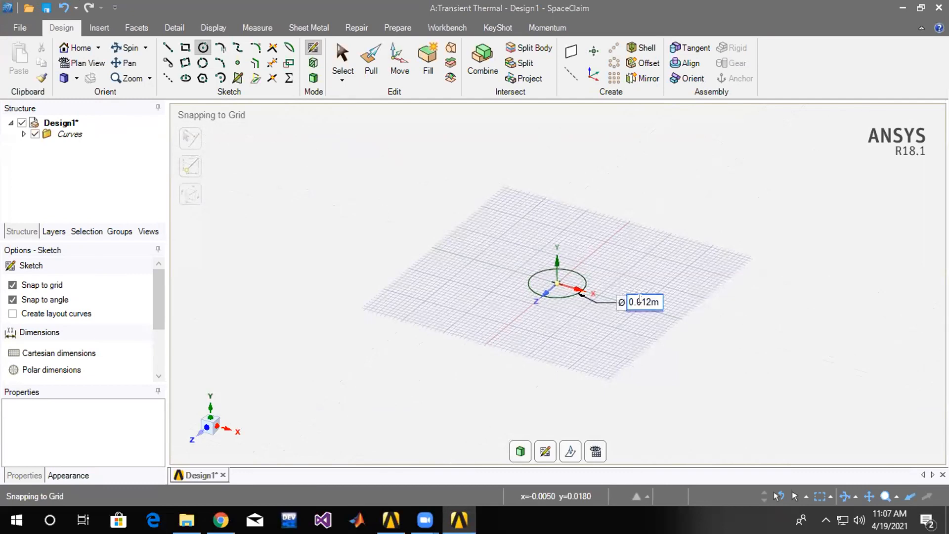
pyautogui.doubleClick(641, 301)
pyautogui.write('.0254')
pyautogui.press('Return')
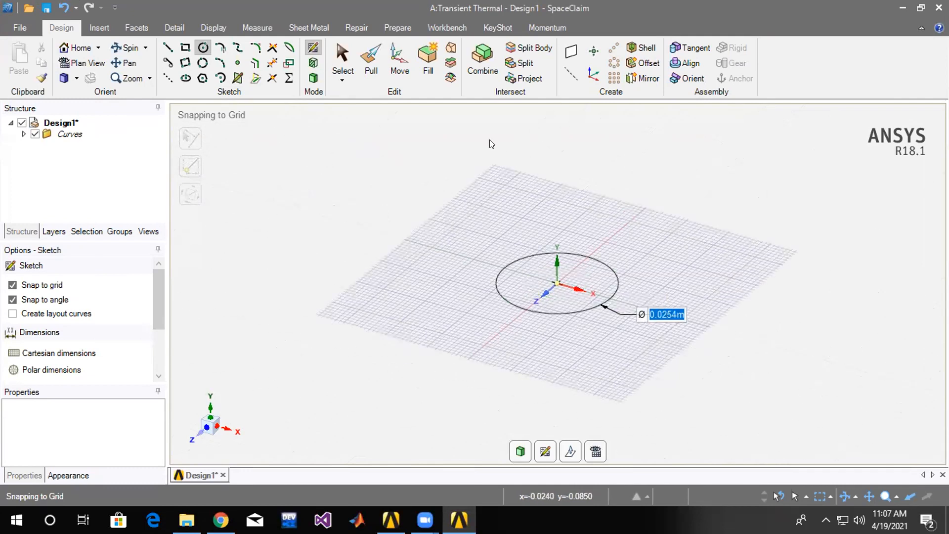
# Pull the circular surface upward along the Y axis into a solid cylinder.
pyautogui.click(371, 69)
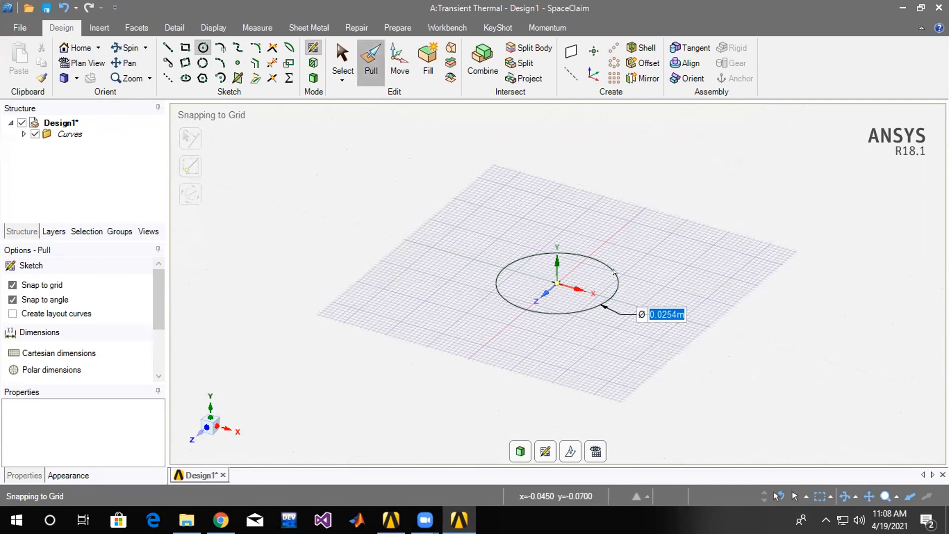
pyautogui.click(573, 253)
pyautogui.click(576, 253)
pyautogui.click(575, 256)
pyautogui.moveTo(572, 204); pyautogui.dragTo(569, 174)
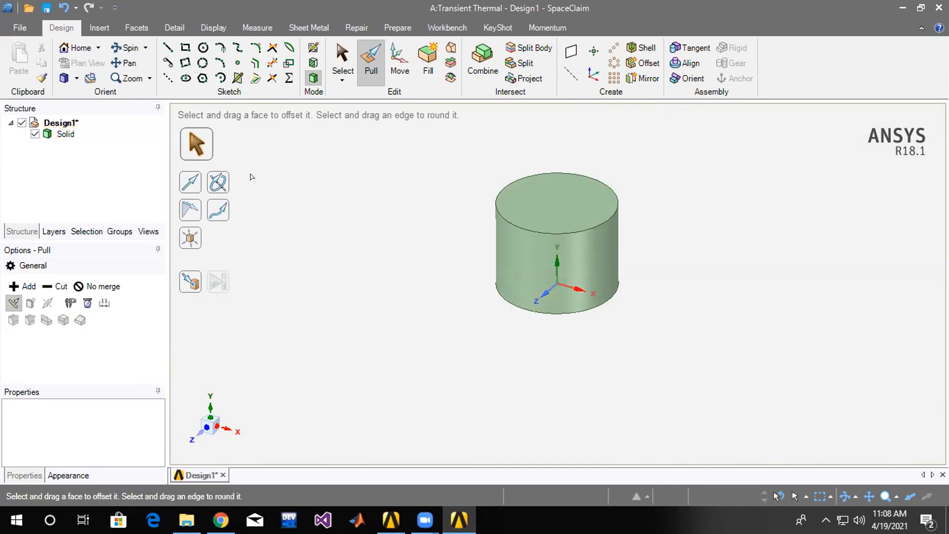
# Try to pull the whole cylinder solid taller, and undo the resulting slot.
pyautogui.click(66, 132)
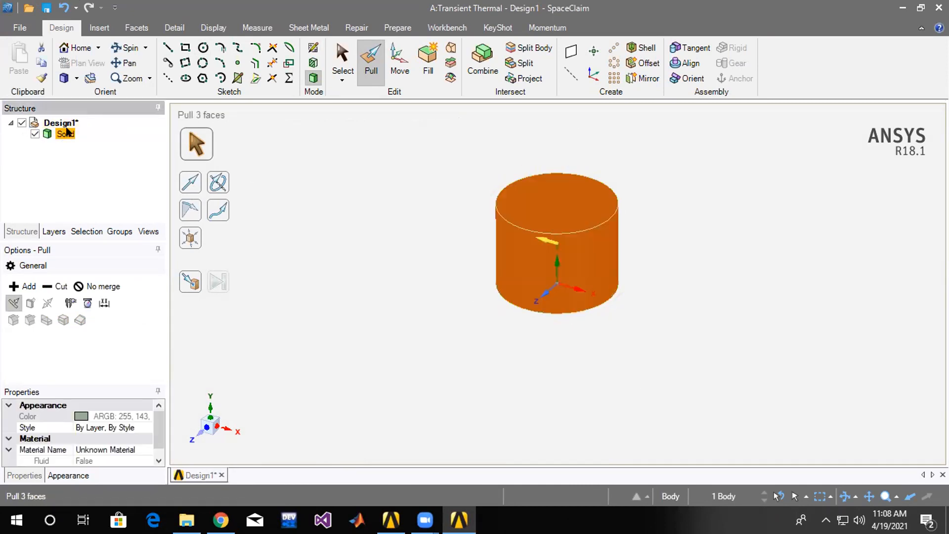
pyautogui.moveTo(560, 193); pyautogui.dragTo(564, 114)
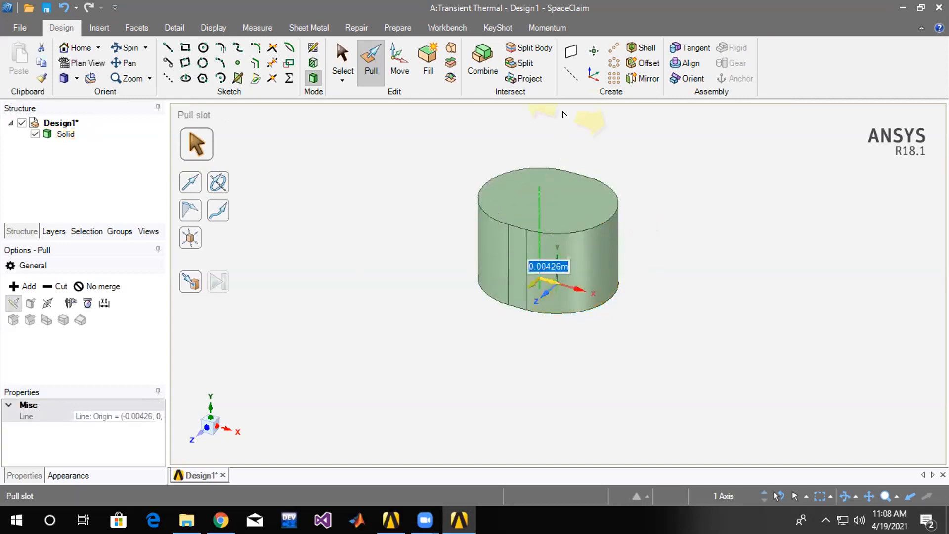
pyautogui.hotkey('ctrl', 'z')
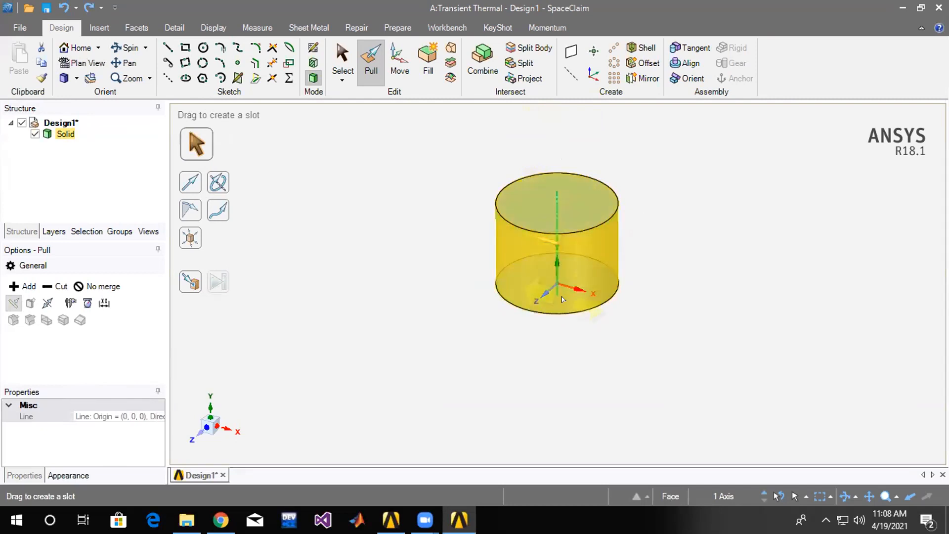
pyautogui.click(673, 215)
# Lengthen the cylinder by pulling its top face upward in two stages.
pyautogui.click(562, 194)
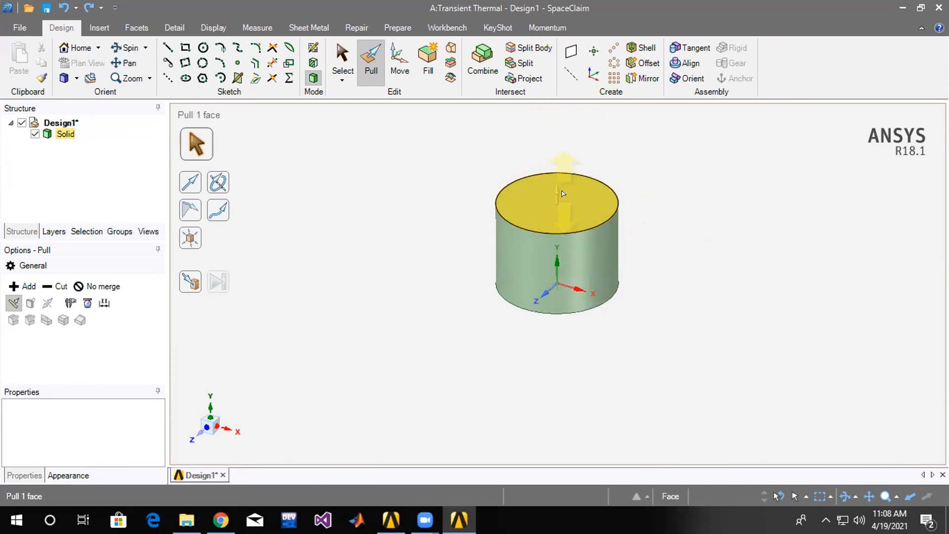
pyautogui.click(530, 165)
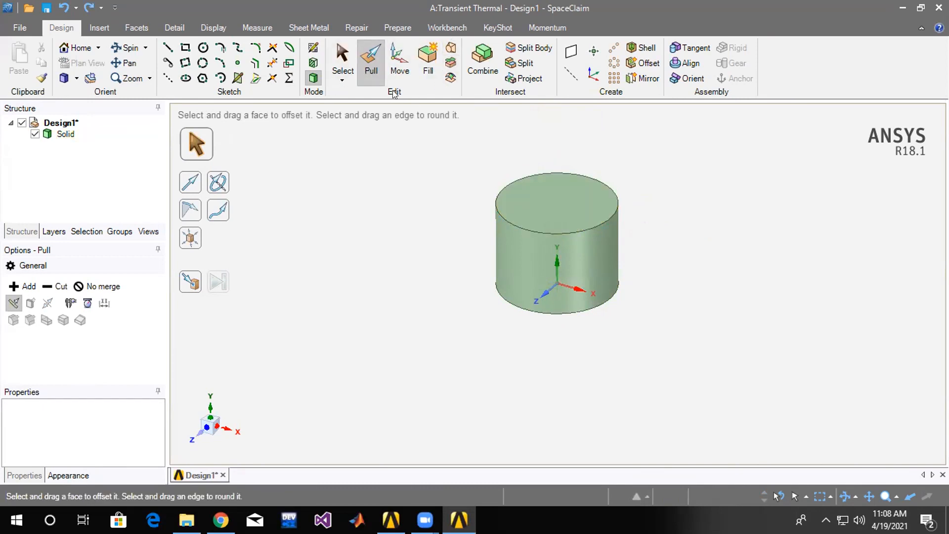
pyautogui.click(543, 194)
pyautogui.moveTo(556, 187); pyautogui.dragTo(558, 135)
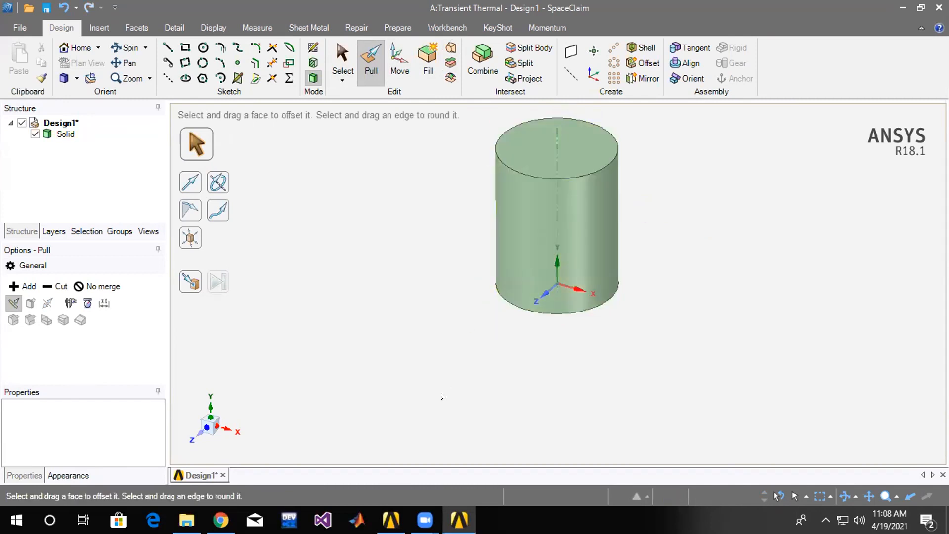
pyautogui.scroll(-3, 425, 424)
pyautogui.click(519, 217)
pyautogui.click(519, 218)
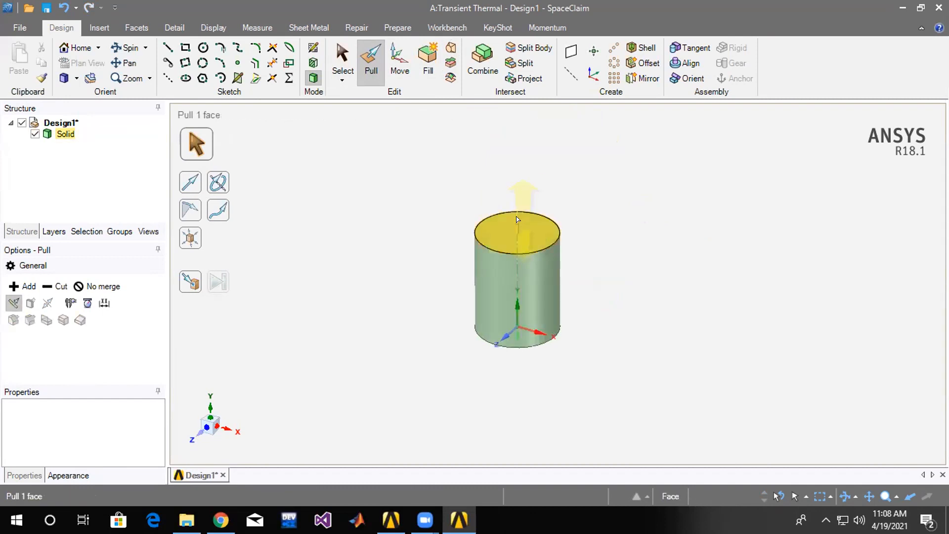
pyautogui.moveTo(519, 217); pyautogui.dragTo(529, 163)
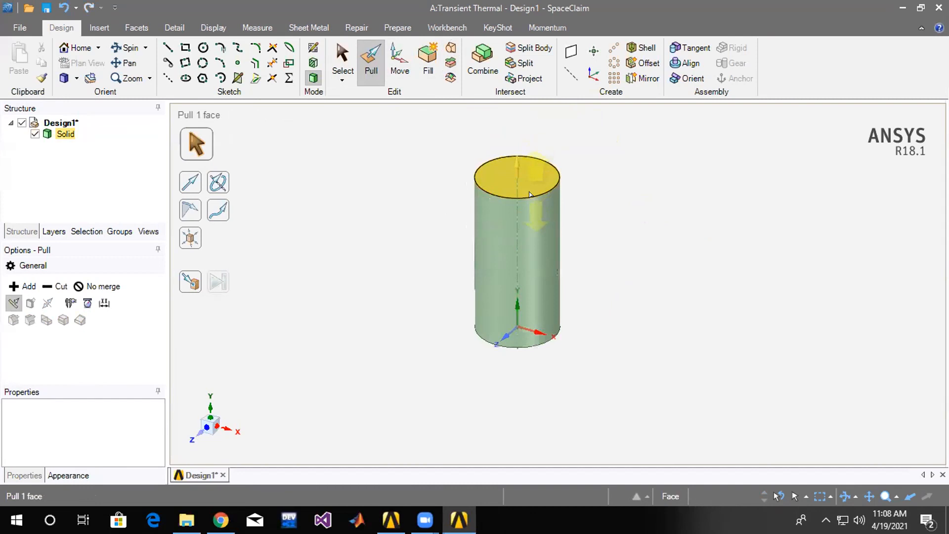
pyautogui.click(360, 250)
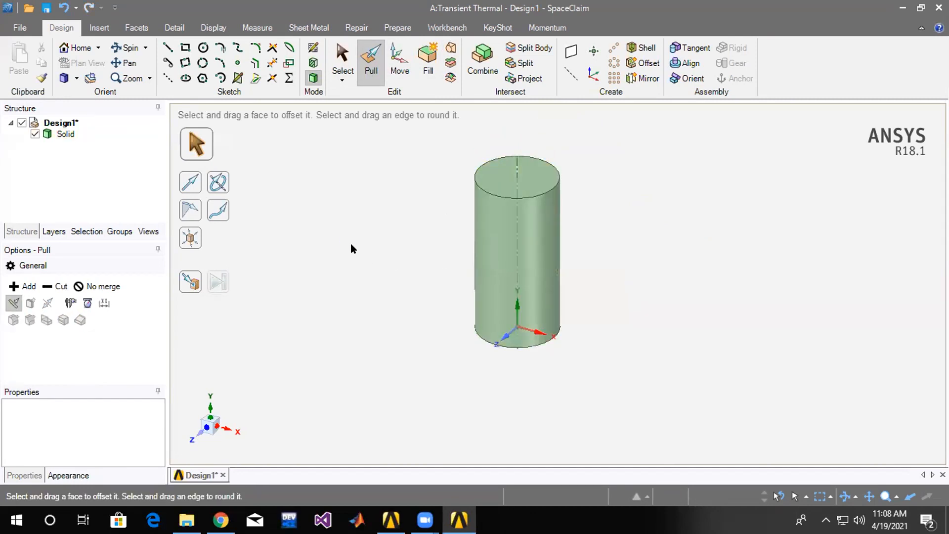
pyautogui.moveTo(386, 220); pyautogui.dragTo(364, 180, button='middle')
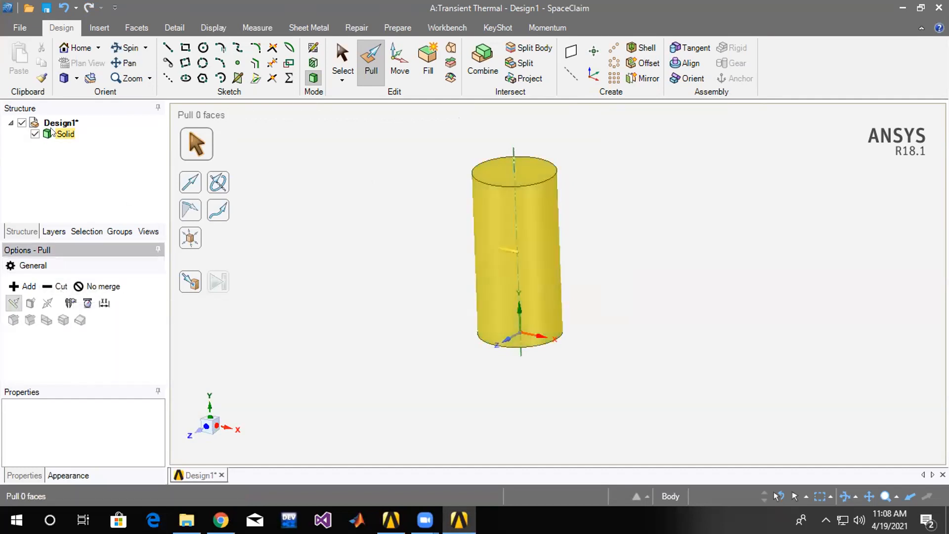
pyautogui.click(66, 134)
pyautogui.moveTo(608, 206); pyautogui.dragTo(608, 164, button='middle')
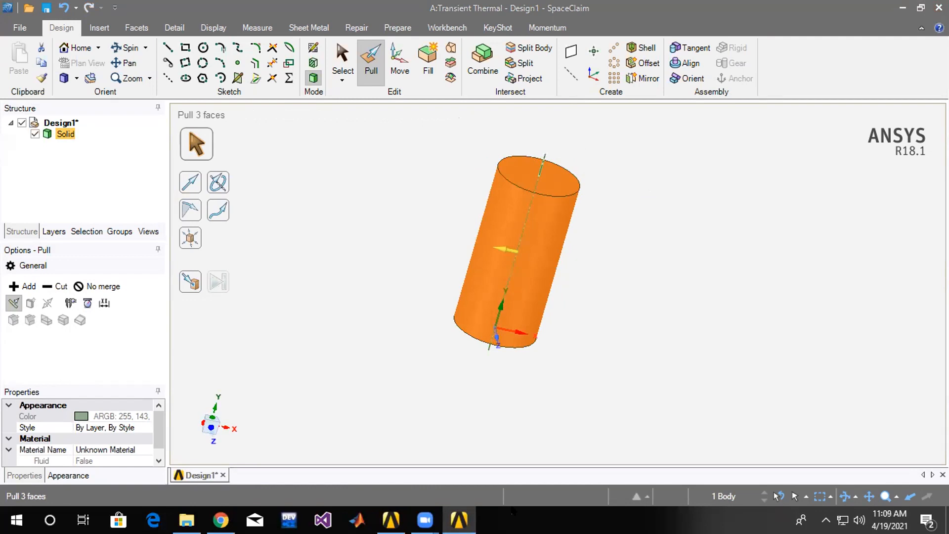
pyautogui.moveTo(425, 519)
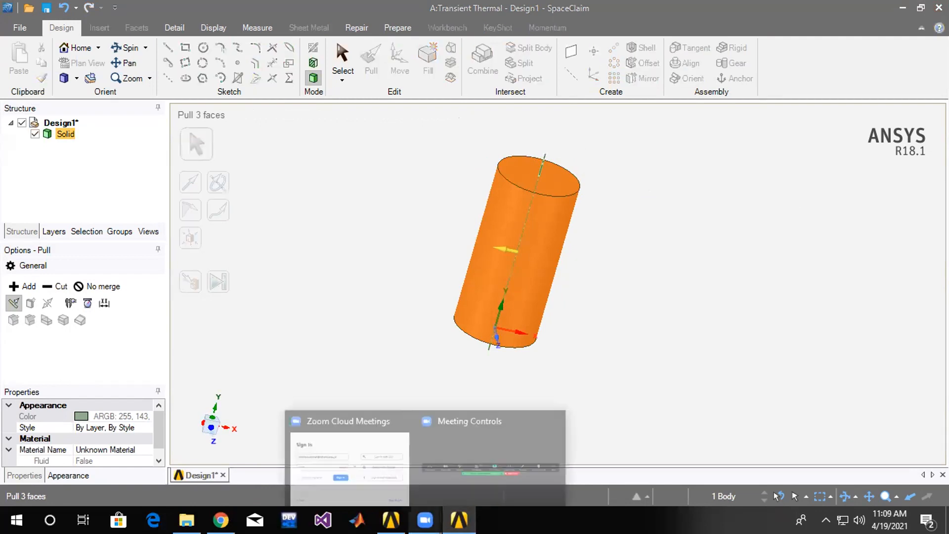
pyautogui.click(483, 429)
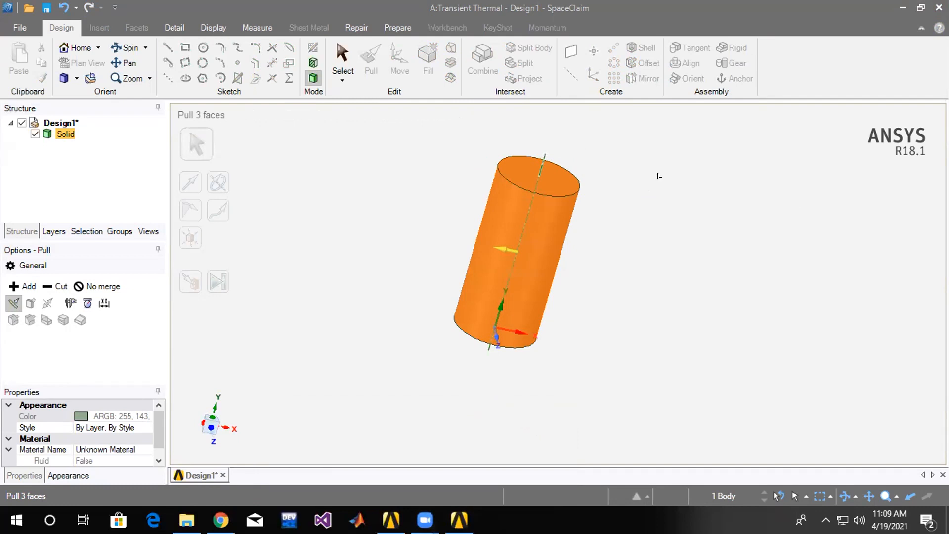
pyautogui.click(459, 520)
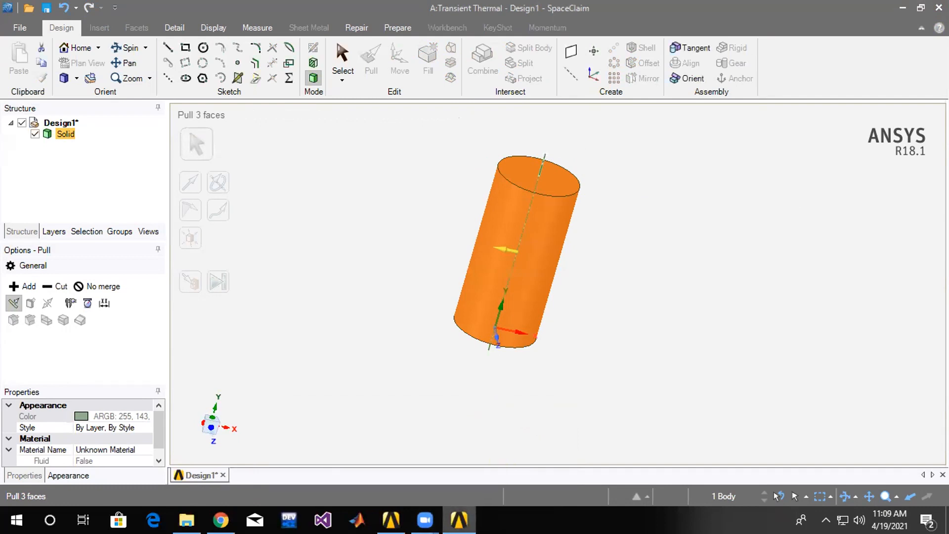
# Switch to Workbench and open the Transient Thermal system's Setup in Mechanical, and close the SpaceClaim window.
pyautogui.click(390, 519)
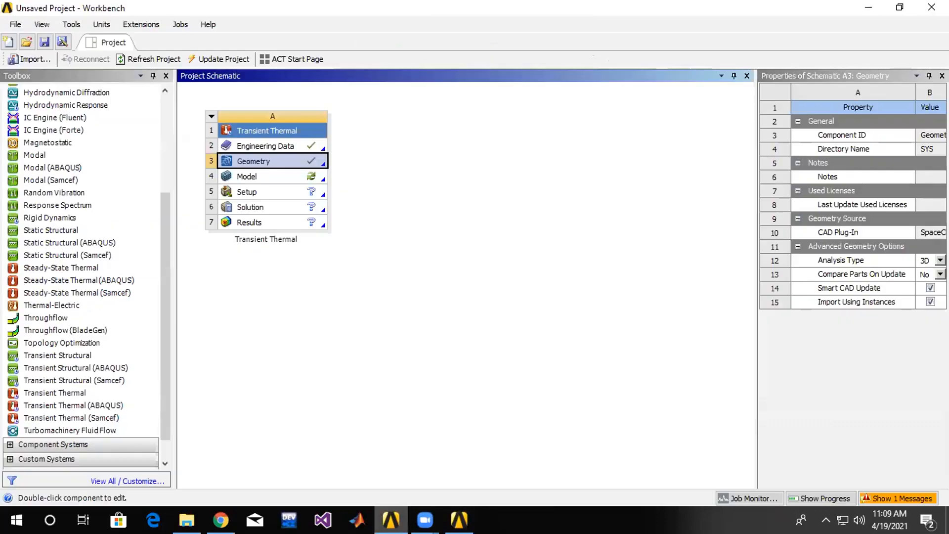
pyautogui.click(281, 192)
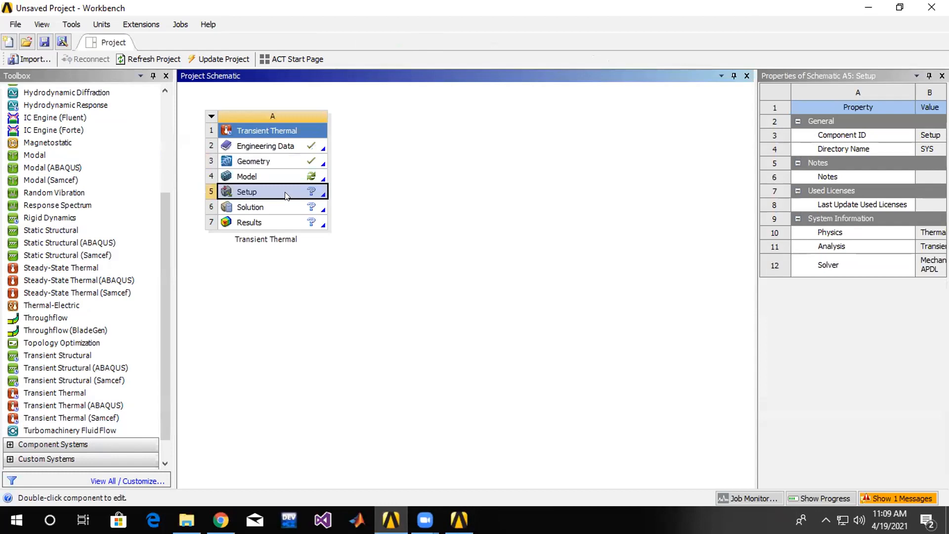
pyautogui.doubleClick(285, 194)
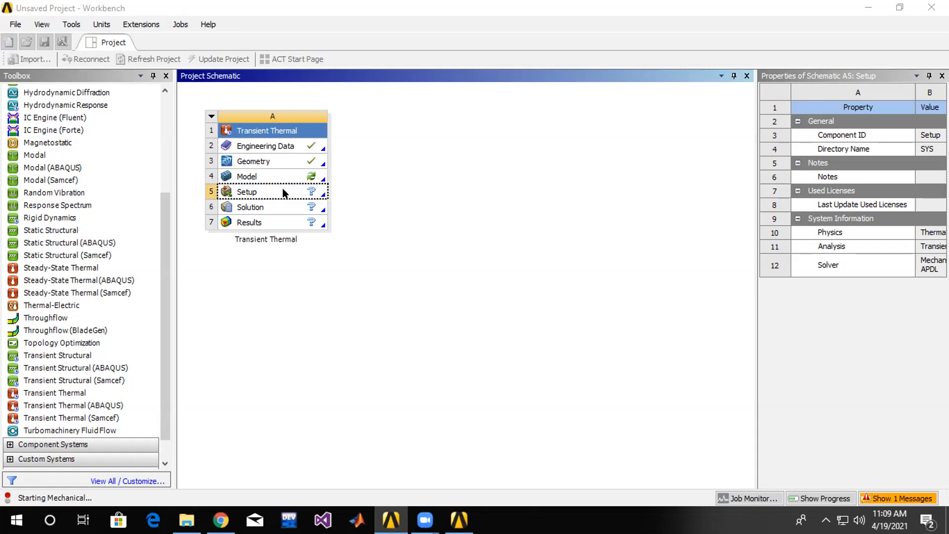
pyautogui.click(462, 459)
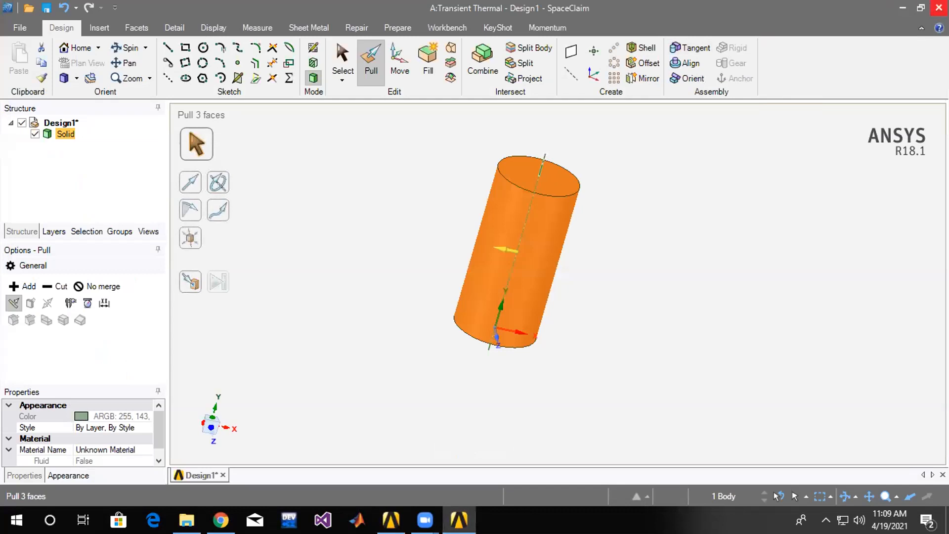
pyautogui.click(935, 8)
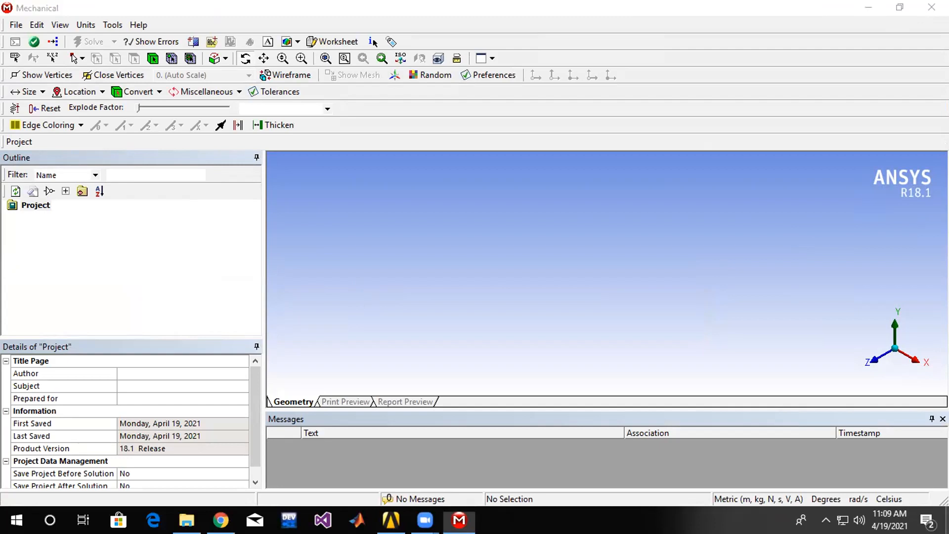
pyautogui.click(868, 8)
pyautogui.rightClick(682, 236)
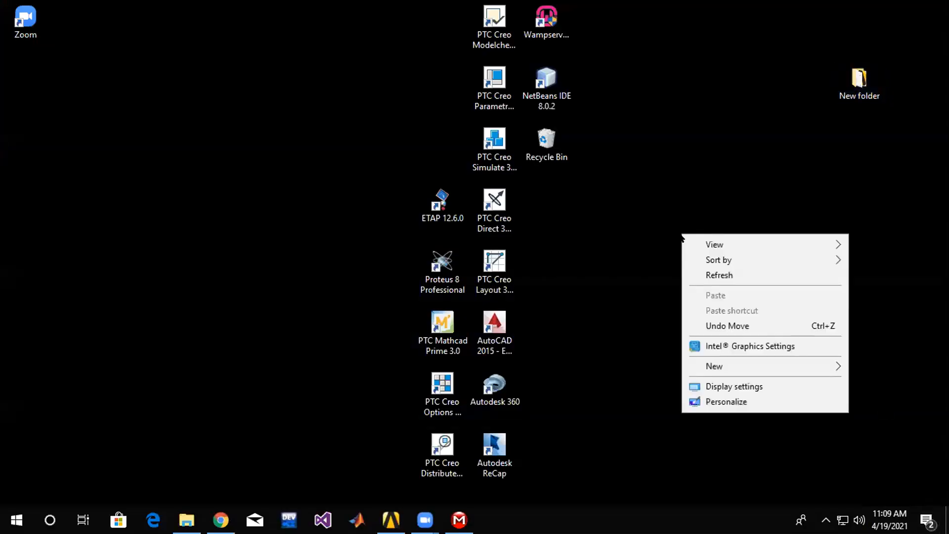
pyautogui.click(751, 393)
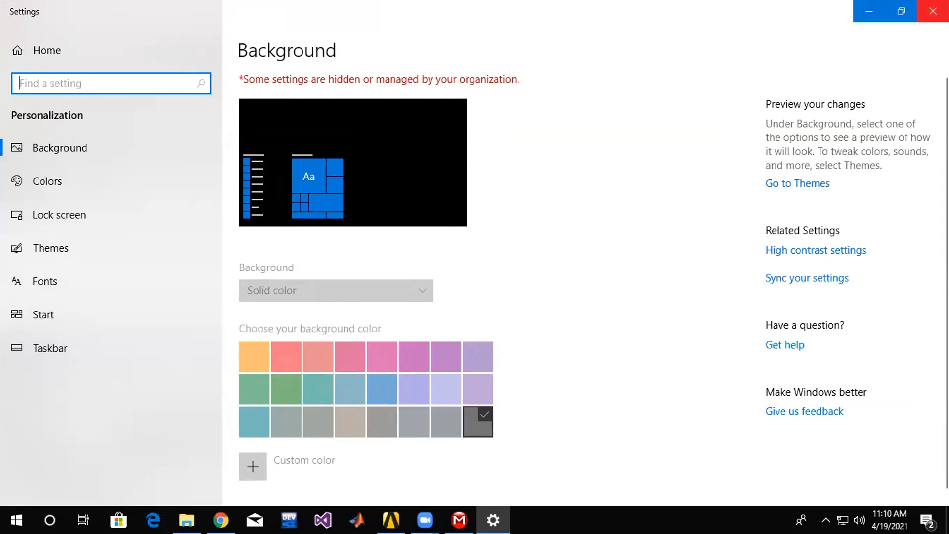
pyautogui.click(933, 11)
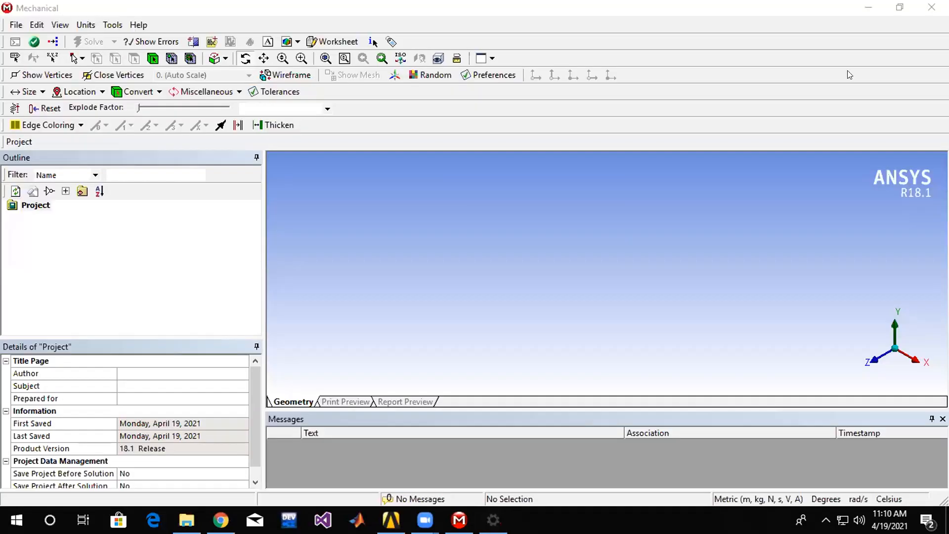
# Switch to the Windows display settings, try a screen resolution of 1920 × 1080, and revert the change.
pyautogui.press('super+d')
pyautogui.rightClick(739, 260)
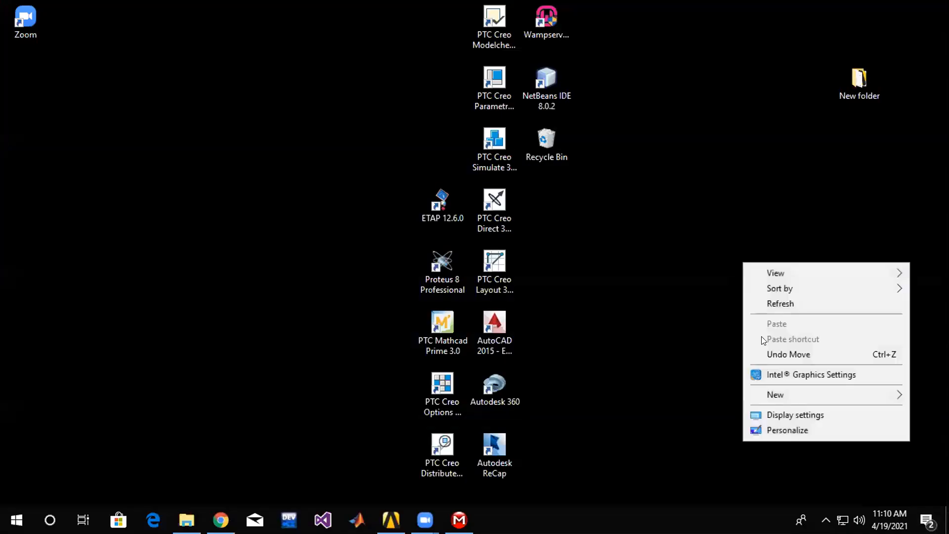
pyautogui.click(778, 418)
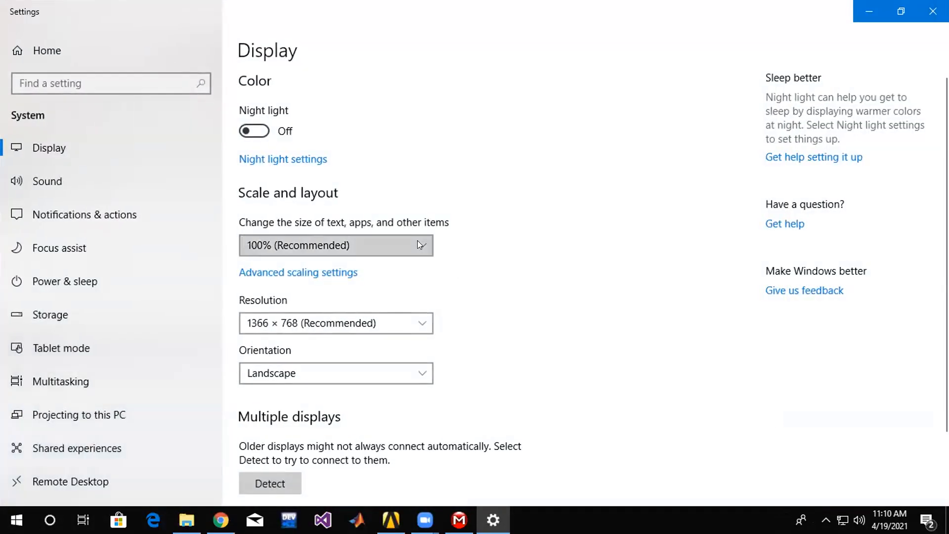
pyautogui.click(417, 240)
pyautogui.click(576, 283)
pyautogui.click(401, 322)
pyautogui.scroll(1, 388, 287)
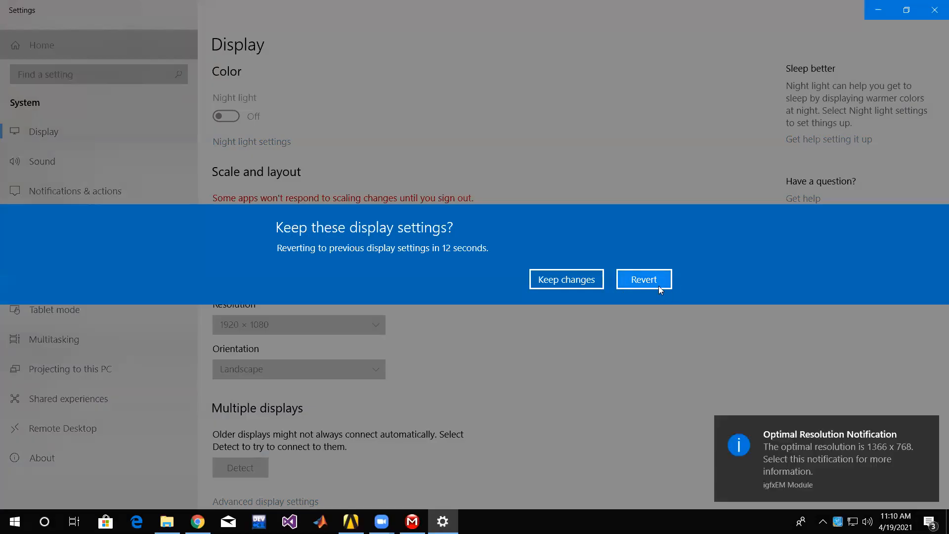
pyautogui.click(658, 284)
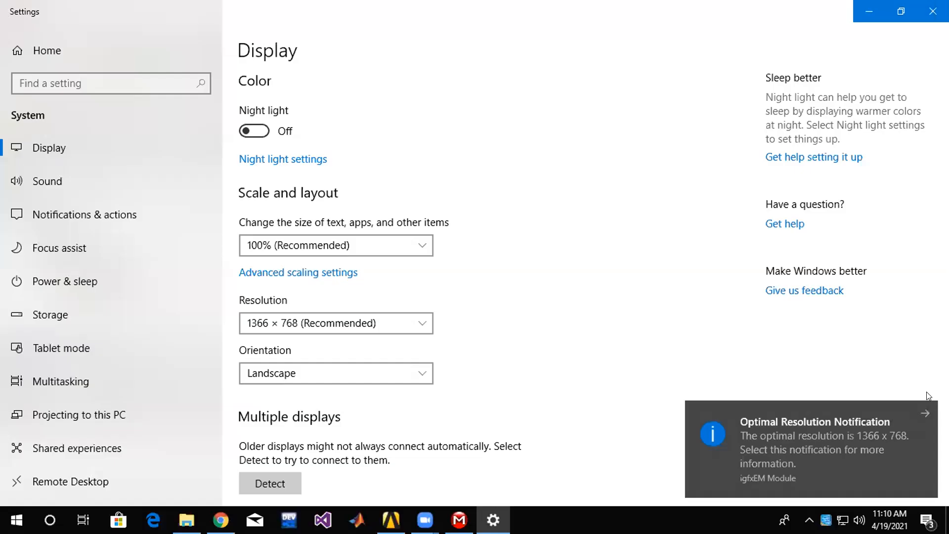
# Switch from the display settings back to Mechanical, generate the cylinder's mesh, and expand the Geometry branch.
pyautogui.click(860, 6)
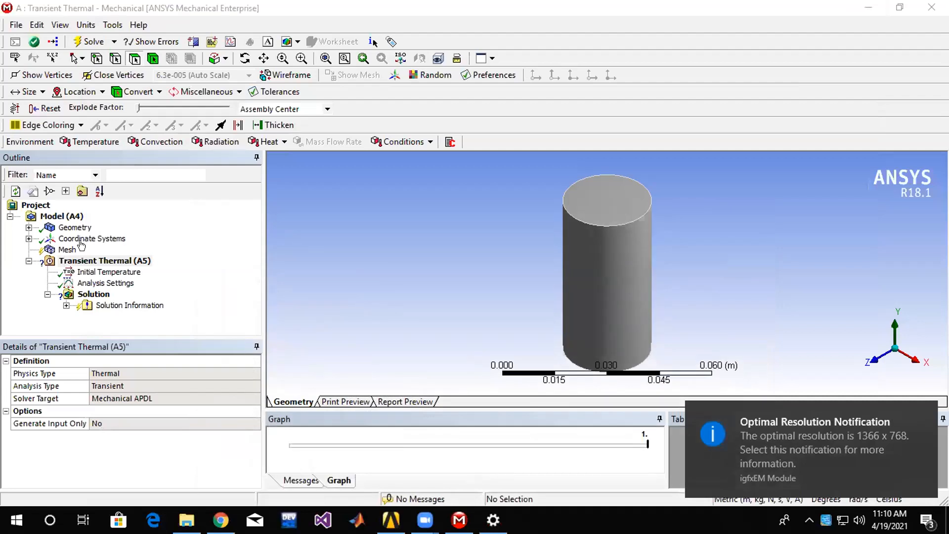
pyautogui.click(61, 249)
pyautogui.rightClick(59, 250)
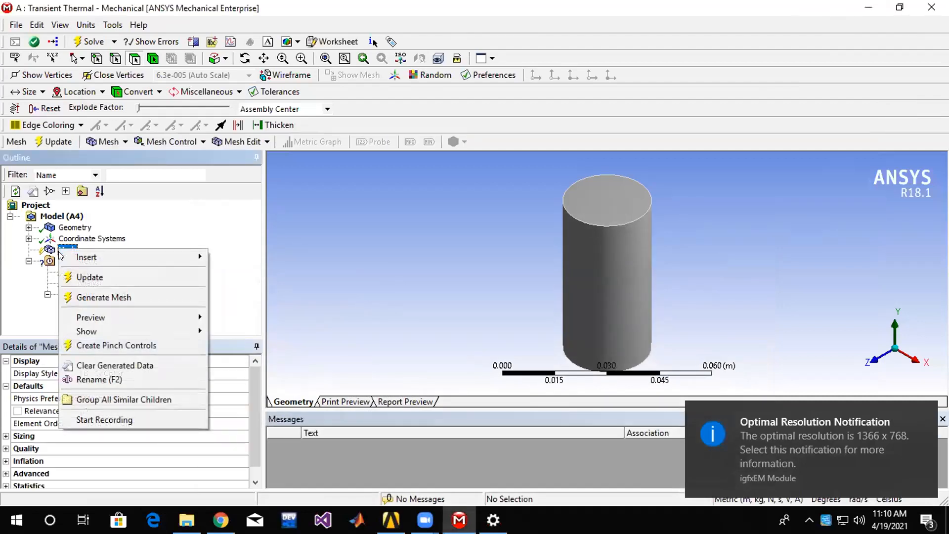
pyautogui.click(140, 296)
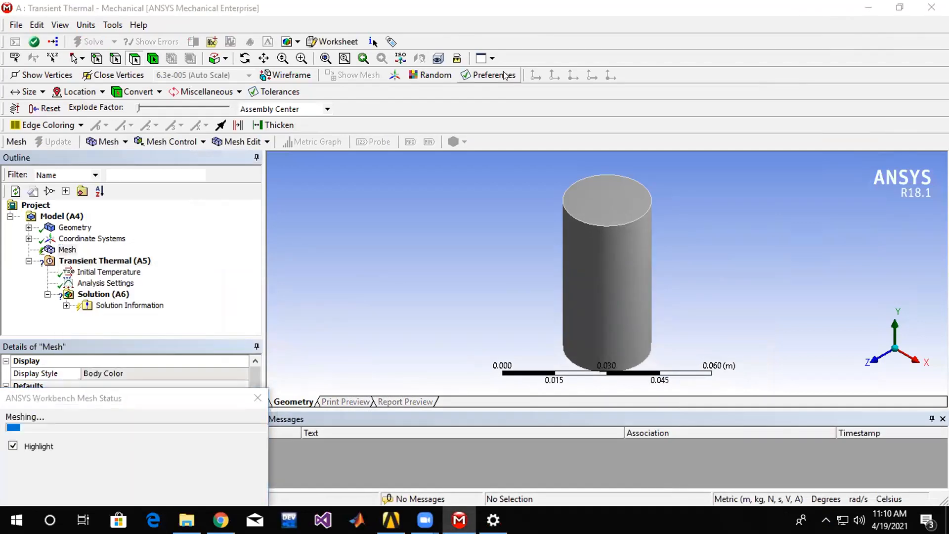
pyautogui.click(29, 228)
# Examine the heat loads, conditions and other boundary conditions available for the Transient Thermal analysis.
pyautogui.click(127, 272)
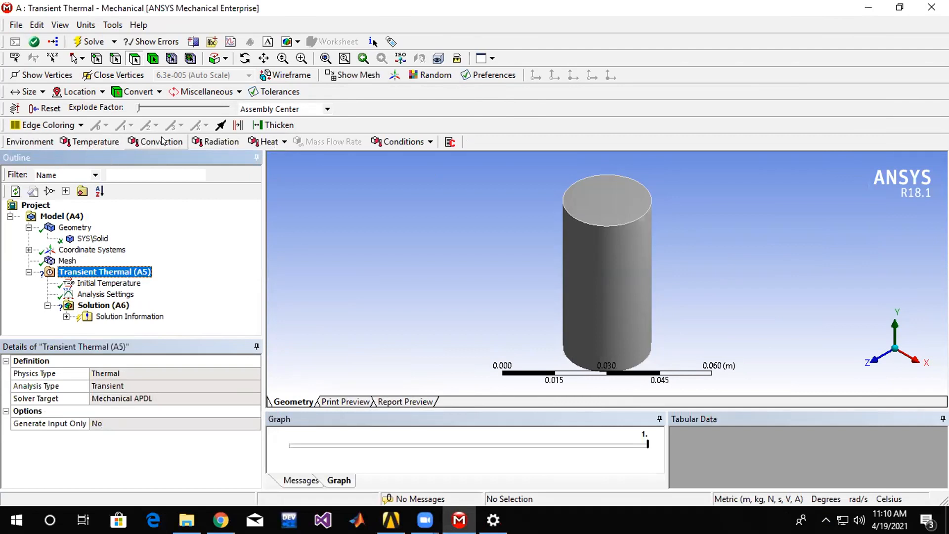
pyautogui.click(282, 143)
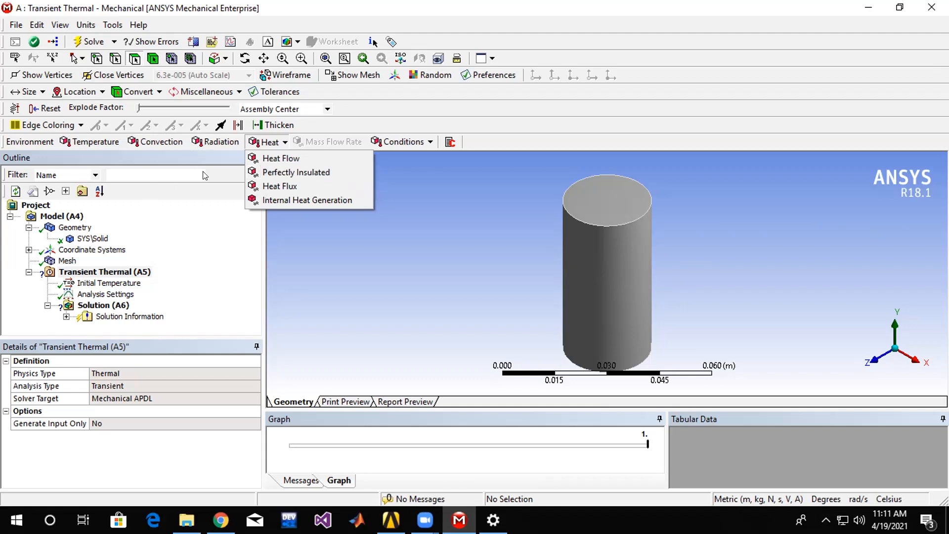
pyautogui.click(200, 157)
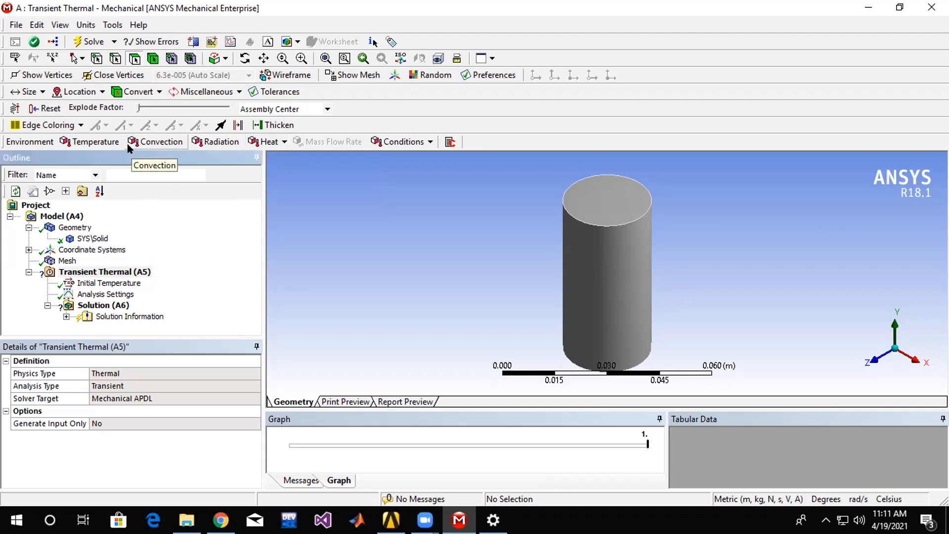
pyautogui.click(430, 143)
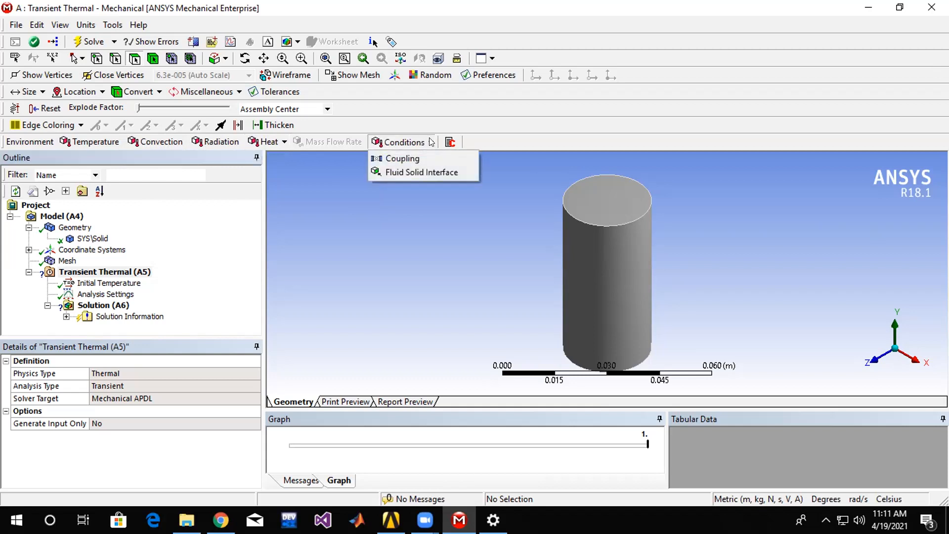
pyautogui.click(311, 262)
pyautogui.click(107, 272)
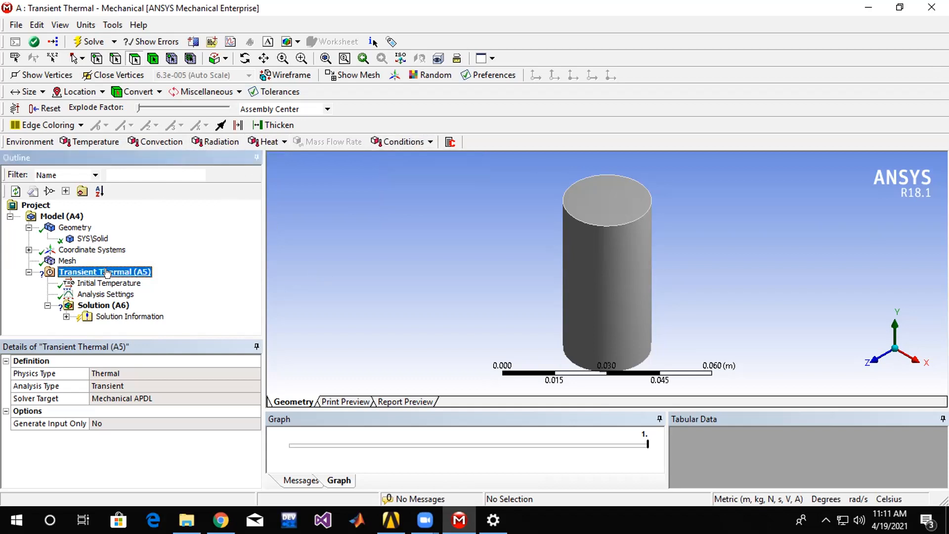
pyautogui.rightClick(106, 272)
pyautogui.moveTo(207, 278)
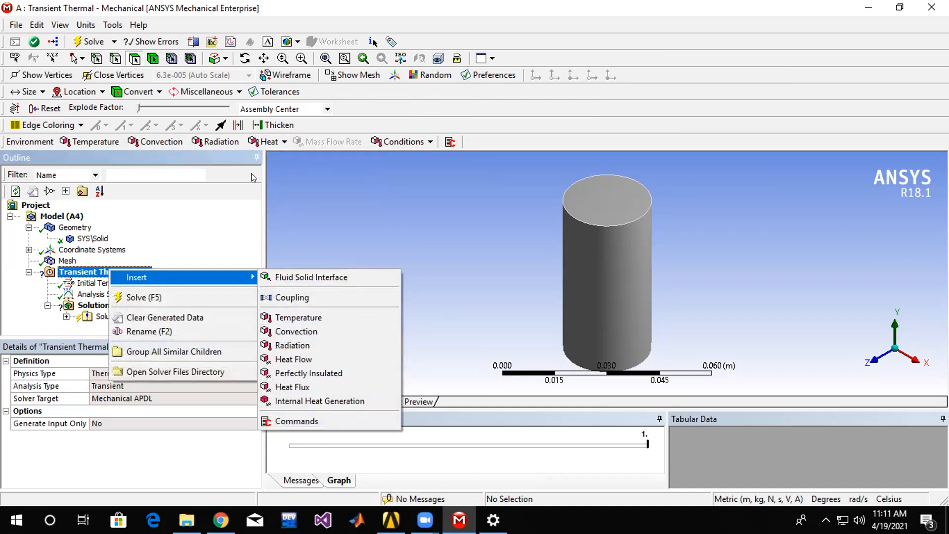
pyautogui.click(248, 200)
# Insert a Convection load in the Transient Thermal analysis and apply it to the cylinder's side face and both end faces.
pyautogui.click(113, 270)
pyautogui.rightClick(115, 271)
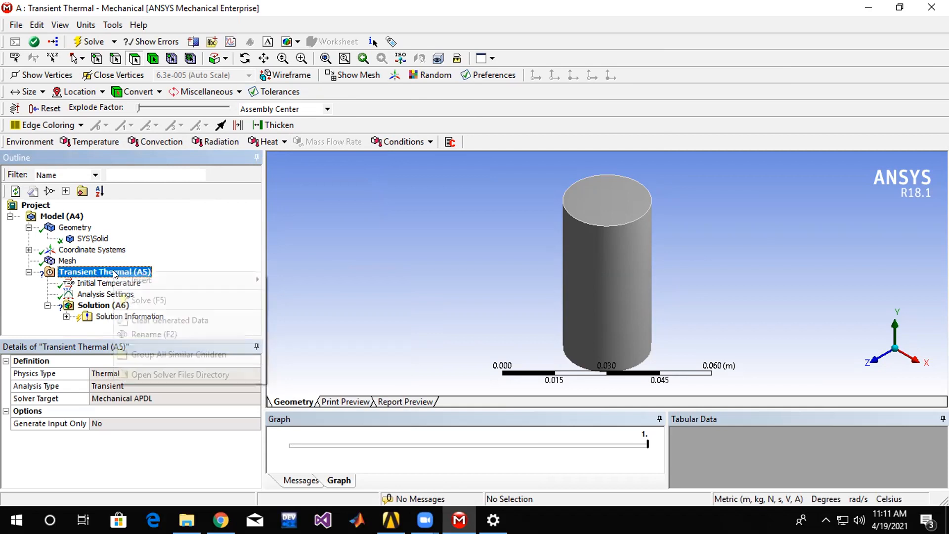
pyautogui.moveTo(189, 279)
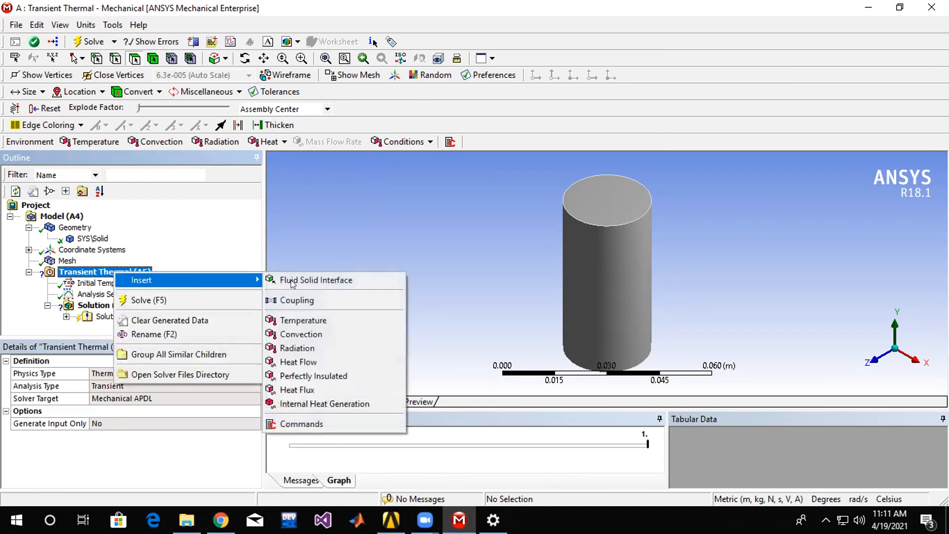
pyautogui.click(381, 333)
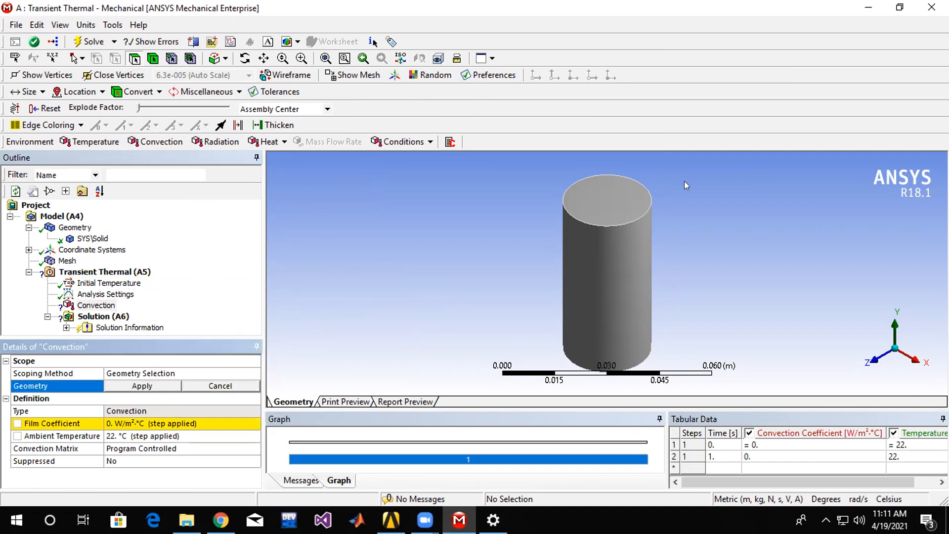
pyautogui.click(600, 187)
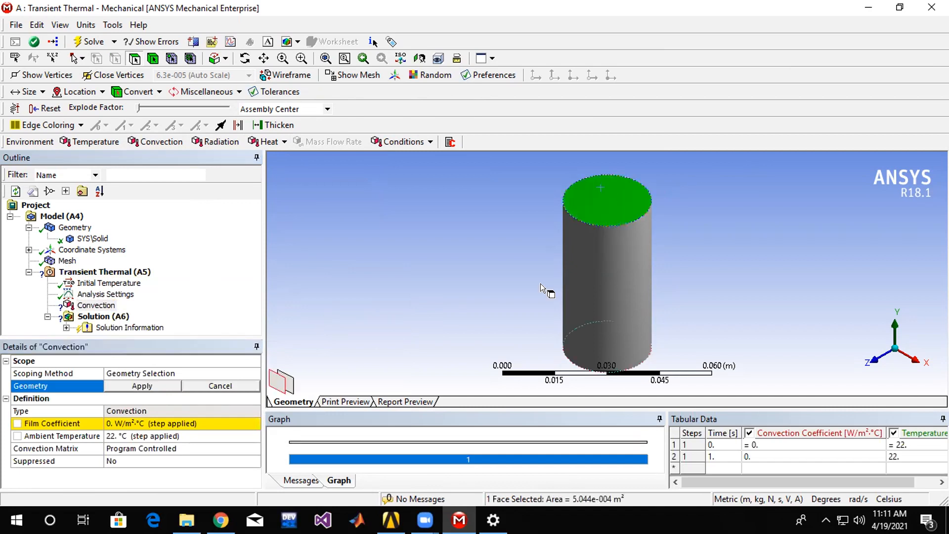
pyautogui.keyDown('ctrl'); pyautogui.click(618, 273); pyautogui.keyUp('ctrl')
pyautogui.moveTo(618, 274); pyautogui.dragTo(639, 285, button='middle')
pyautogui.keyDown('ctrl'); pyautogui.click(641, 287); pyautogui.keyUp('ctrl')
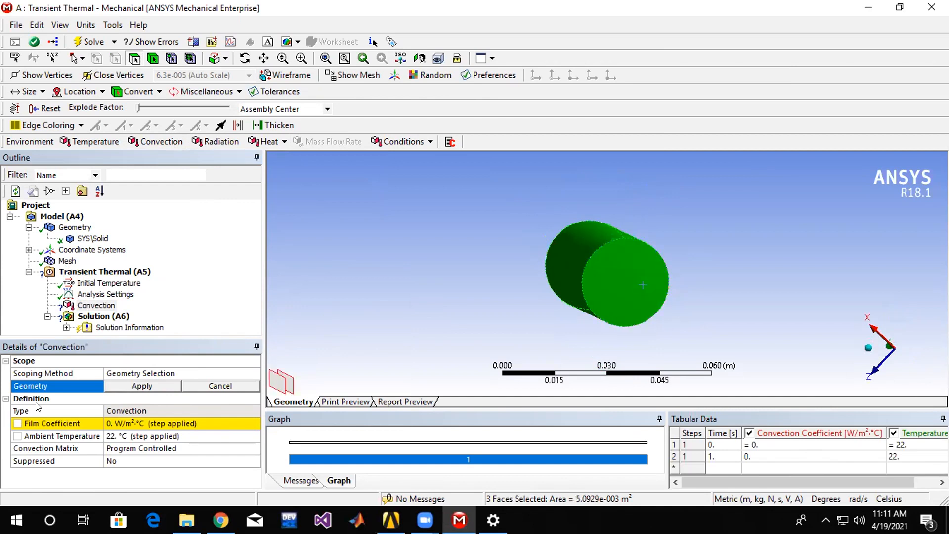
pyautogui.click(140, 386)
pyautogui.moveTo(497, 283); pyautogui.dragTo(540, 300, button='middle')
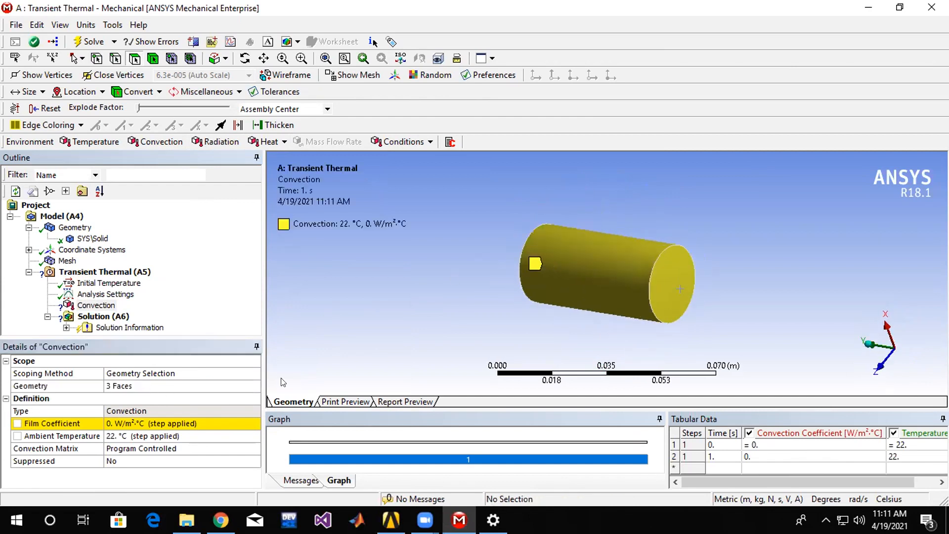
# Examine the film coefficient's definition options, including the time-dependent and temperature-dependent data imports.
pyautogui.click(150, 422)
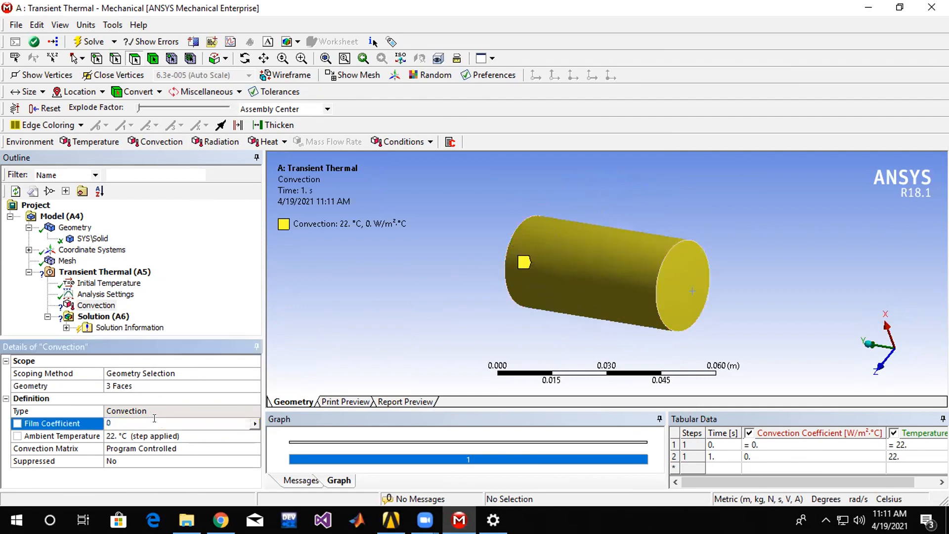
pyautogui.click(255, 424)
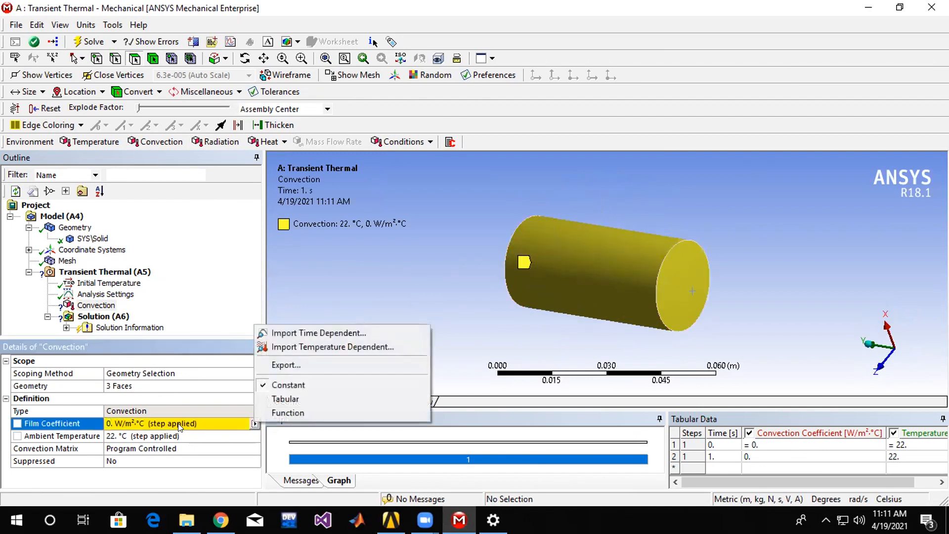
pyautogui.click(155, 423)
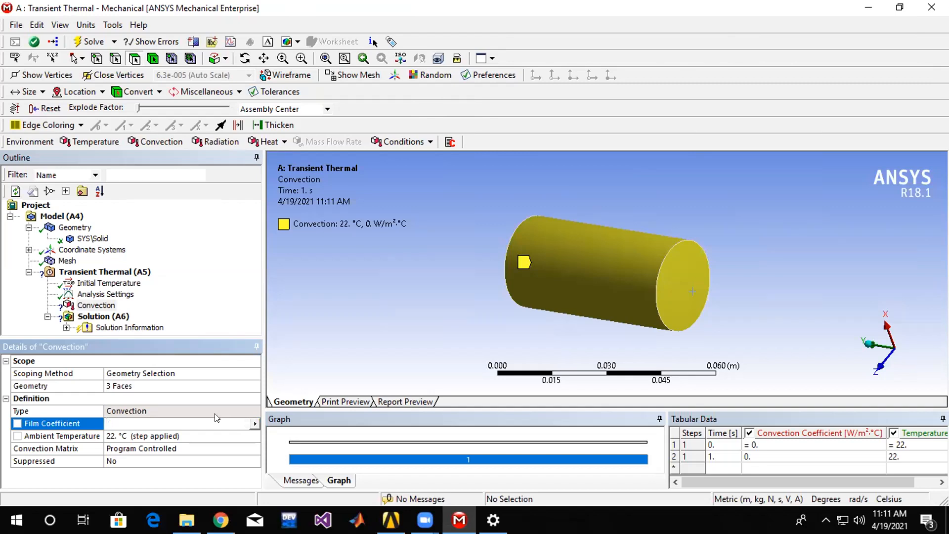
pyautogui.click(252, 426)
pyautogui.click(254, 424)
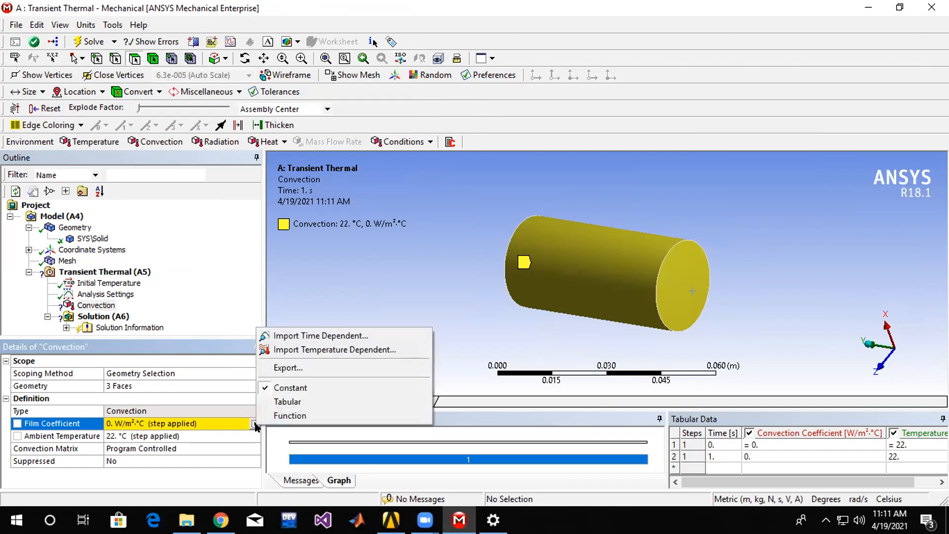
pyautogui.click(285, 338)
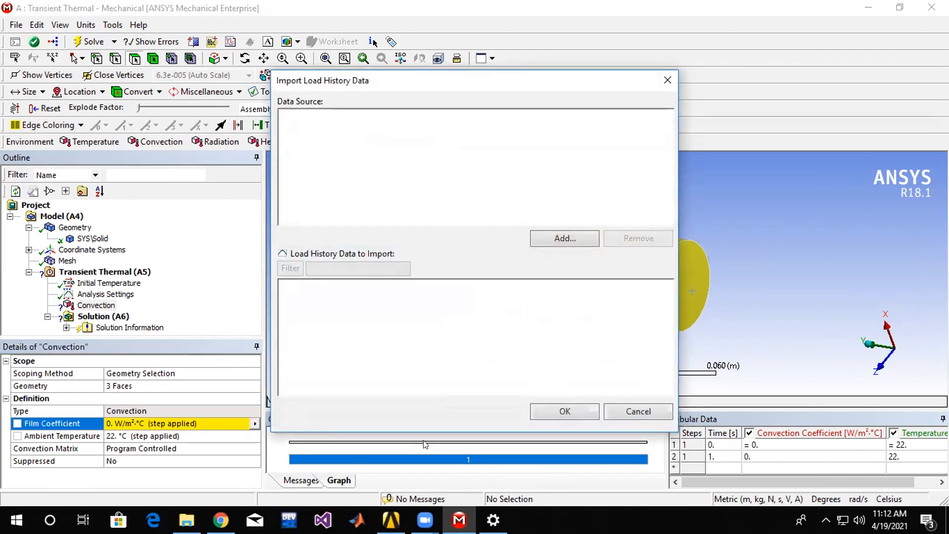
pyautogui.click(665, 77)
pyautogui.click(254, 423)
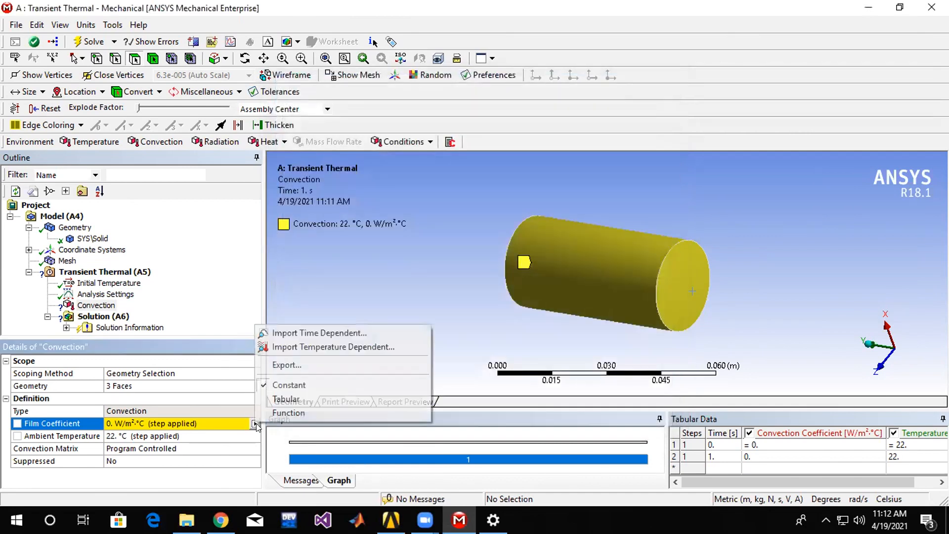
pyautogui.click(303, 347)
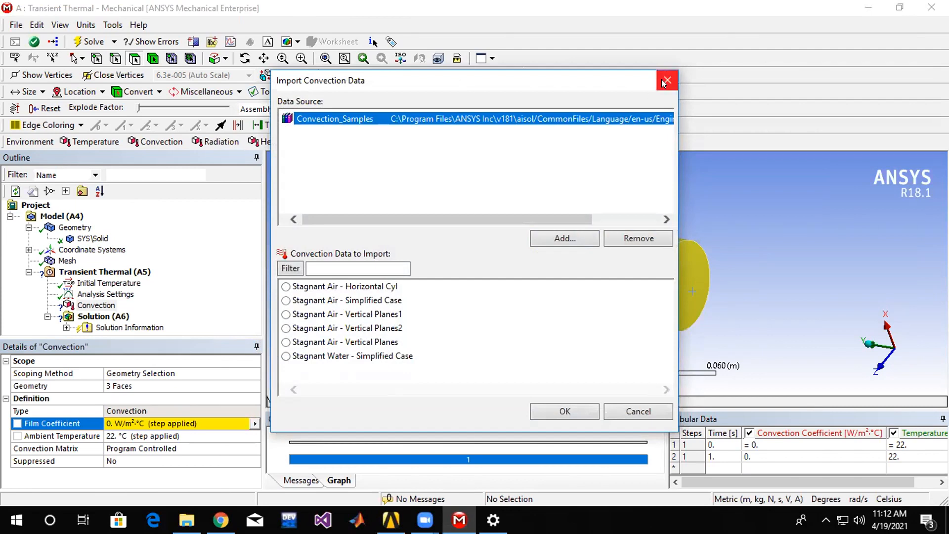
pyautogui.click(665, 80)
# Import the temperature-dependent convection data Stagnant Air - Horizontal Cyl from Convection_Samples for the film coefficient.
pyautogui.click(255, 424)
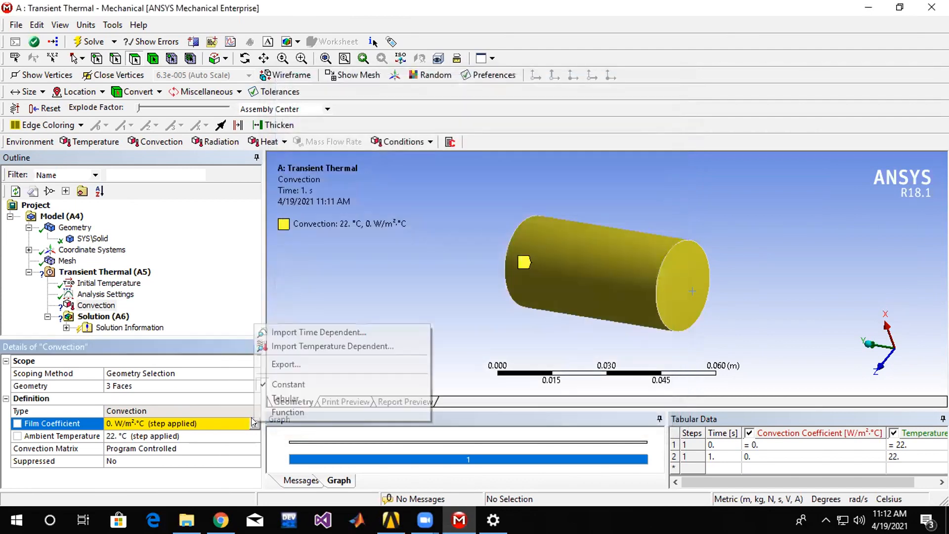
pyautogui.click(368, 348)
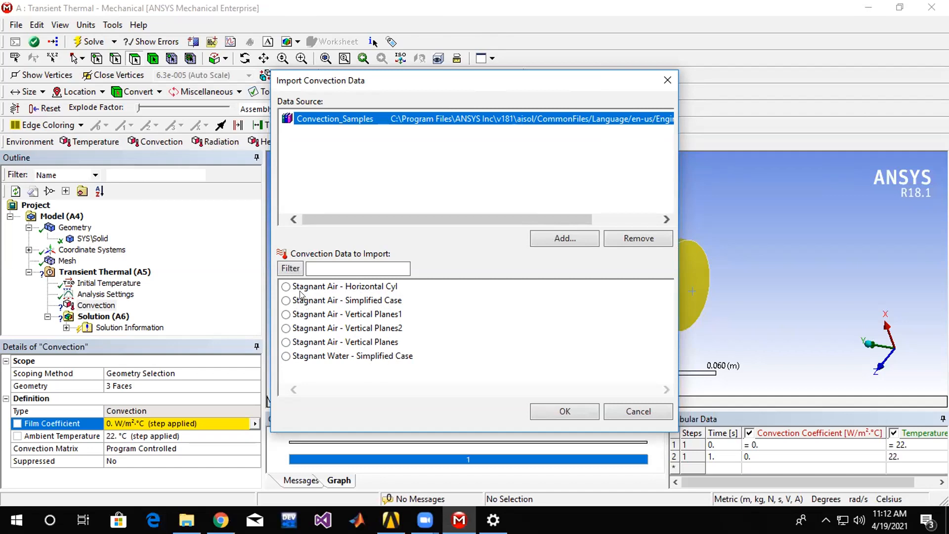
pyautogui.click(285, 287)
pyautogui.click(564, 411)
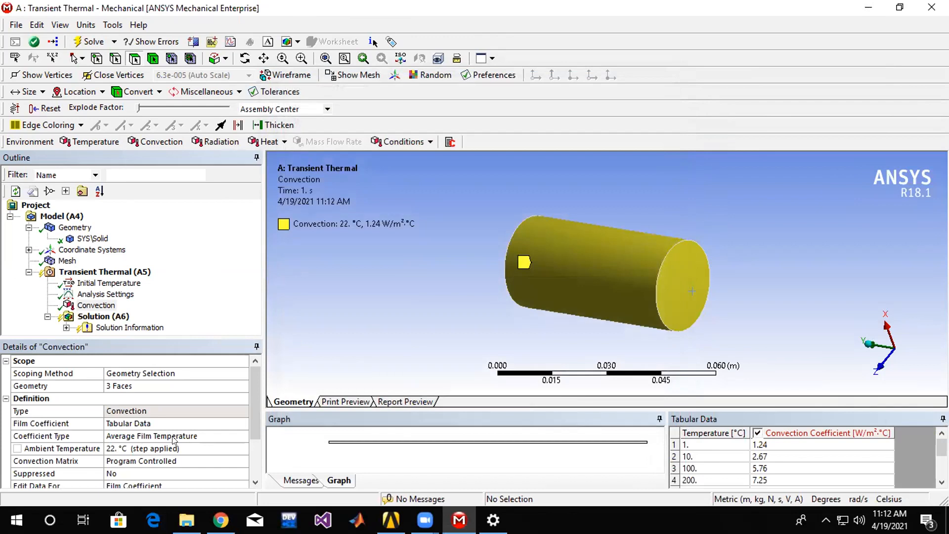
# Examine the convection's details and the choices available for its coefficient type.
pyautogui.scroll(-1, 256, 390)
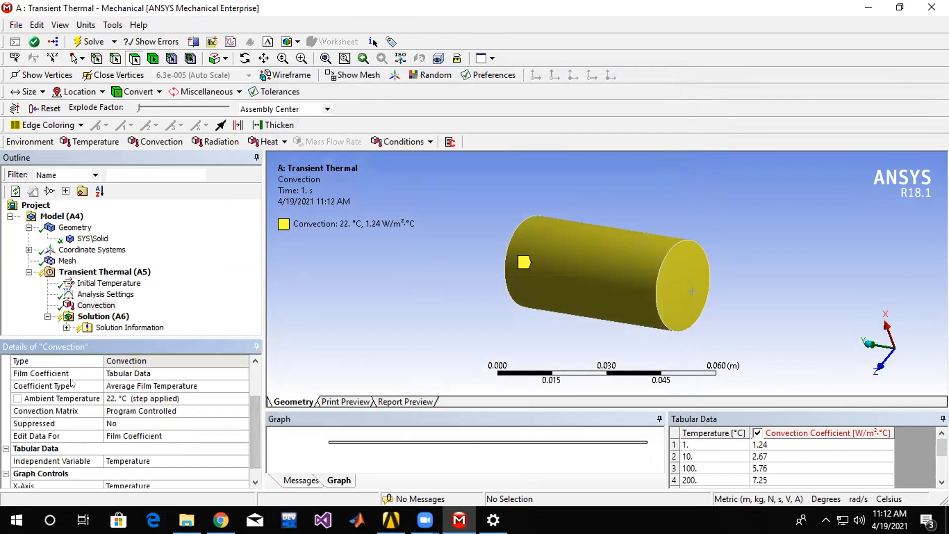
pyautogui.click(245, 384)
pyautogui.click(244, 384)
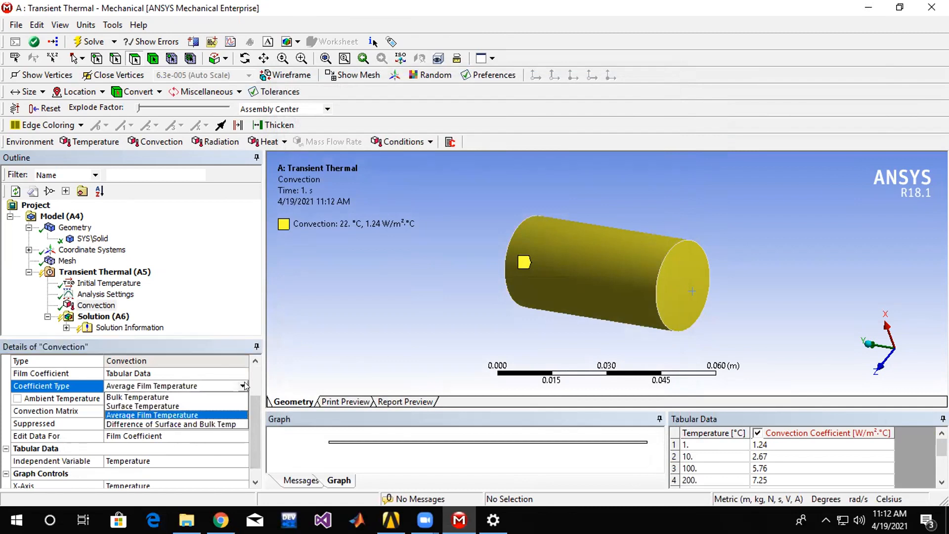
pyautogui.click(330, 445)
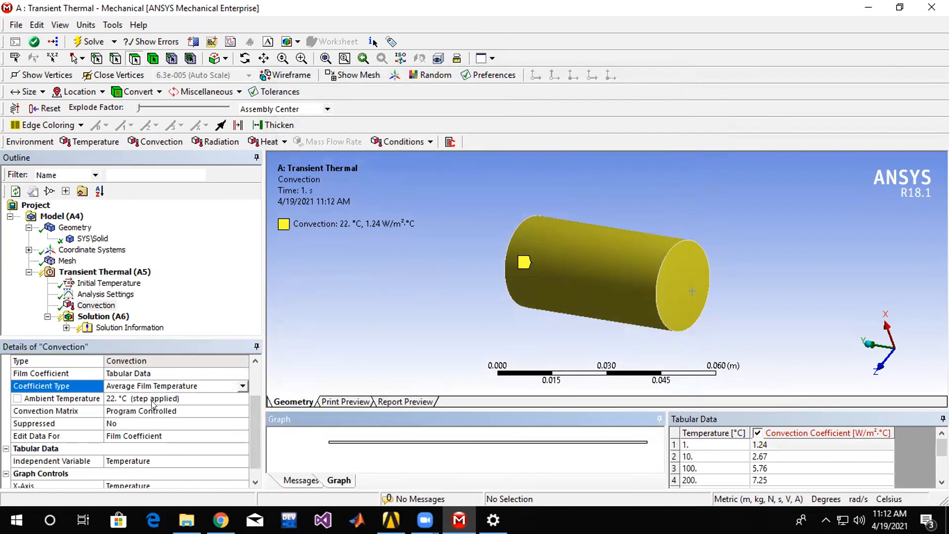
pyautogui.moveTo(255, 402); pyautogui.dragTo(257, 371)
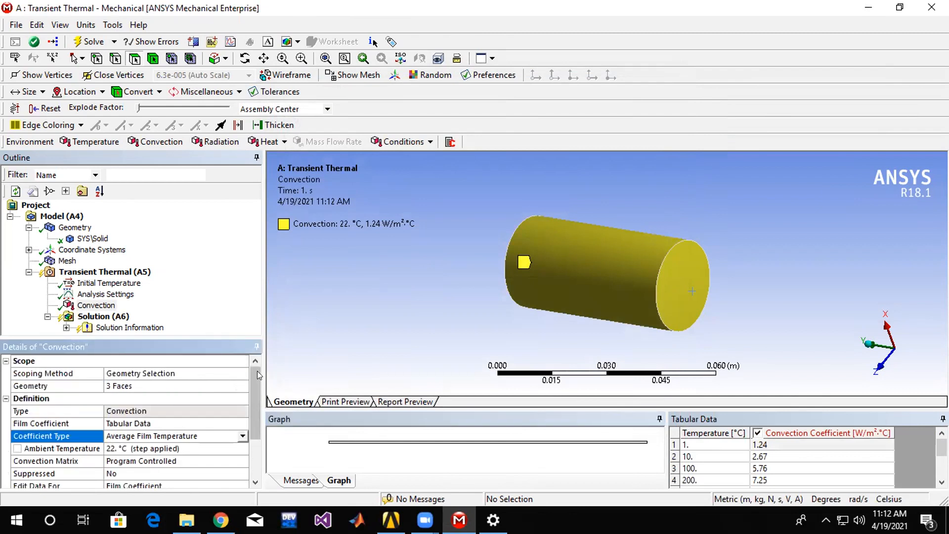
pyautogui.click(243, 435)
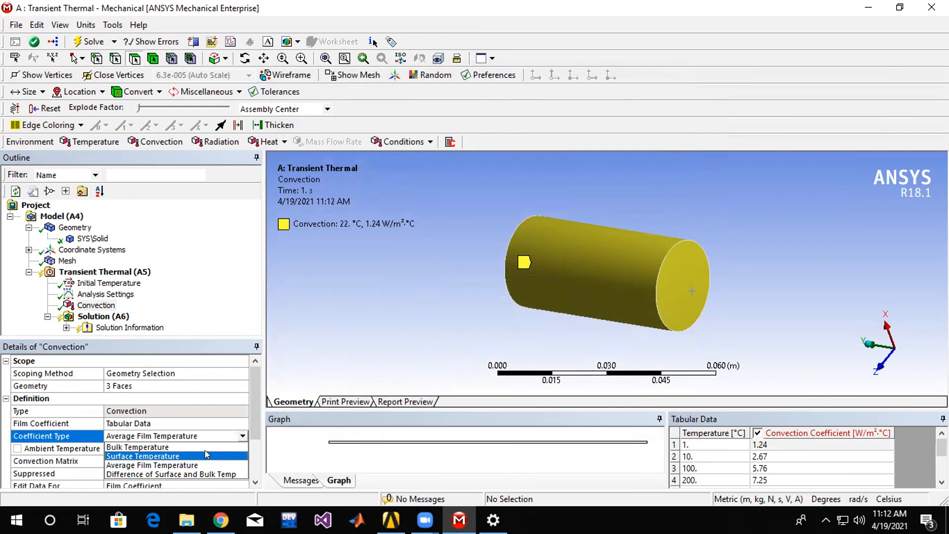
pyautogui.click(232, 411)
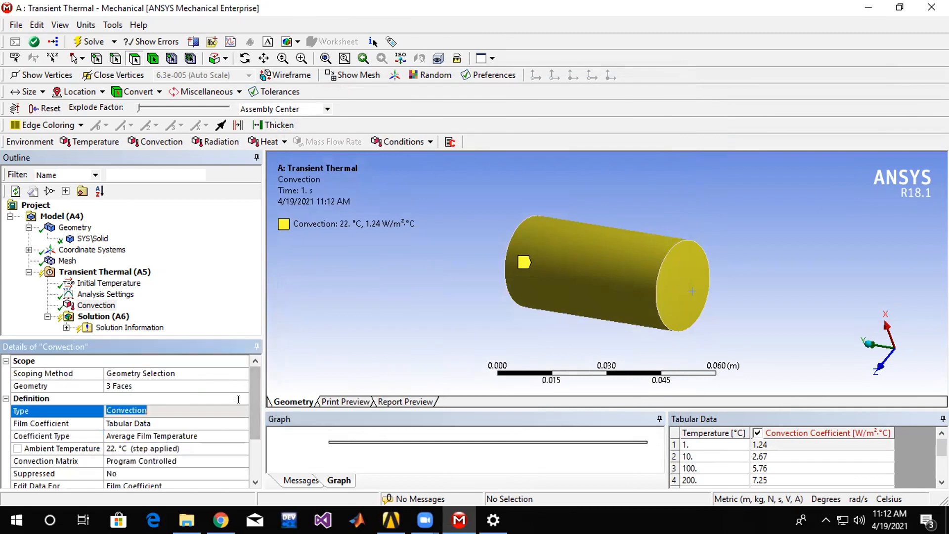
# Change the convection's film coefficient to a constant definition with a value of 30 W/m²·°C.
pyautogui.click(226, 422)
pyautogui.click(242, 423)
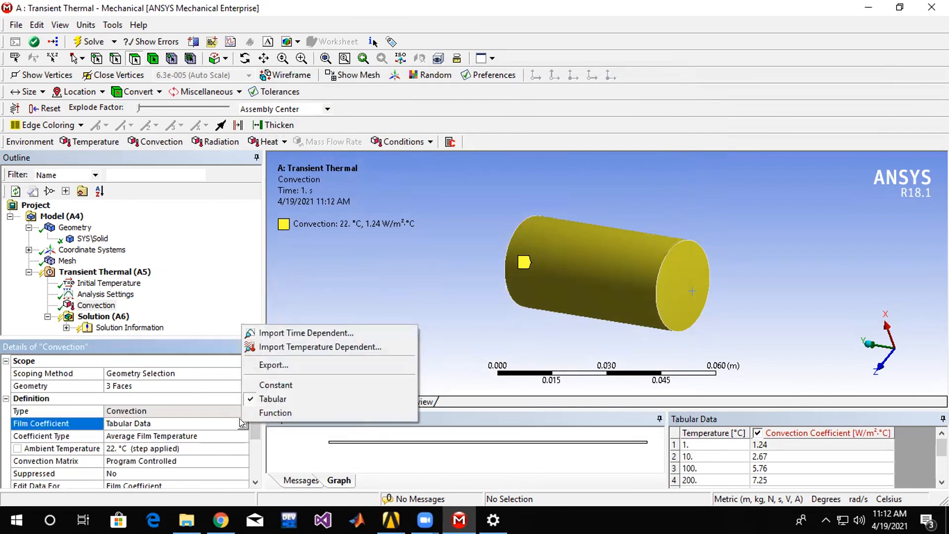
pyautogui.click(273, 385)
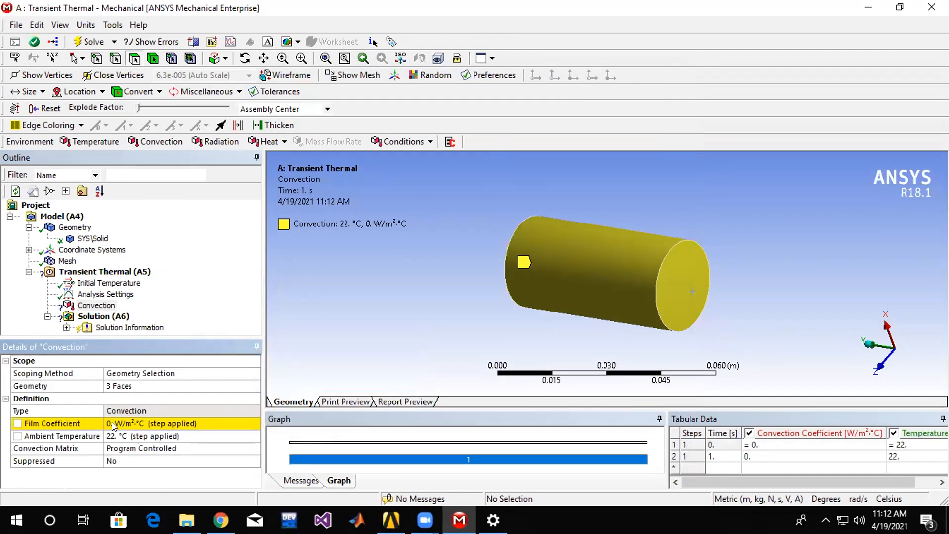
pyautogui.click(113, 424)
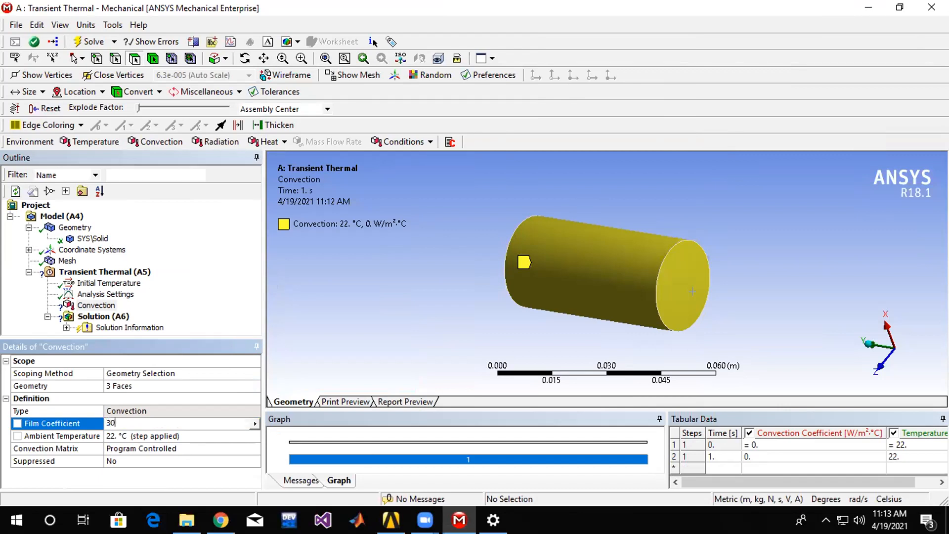
pyautogui.press('Return')
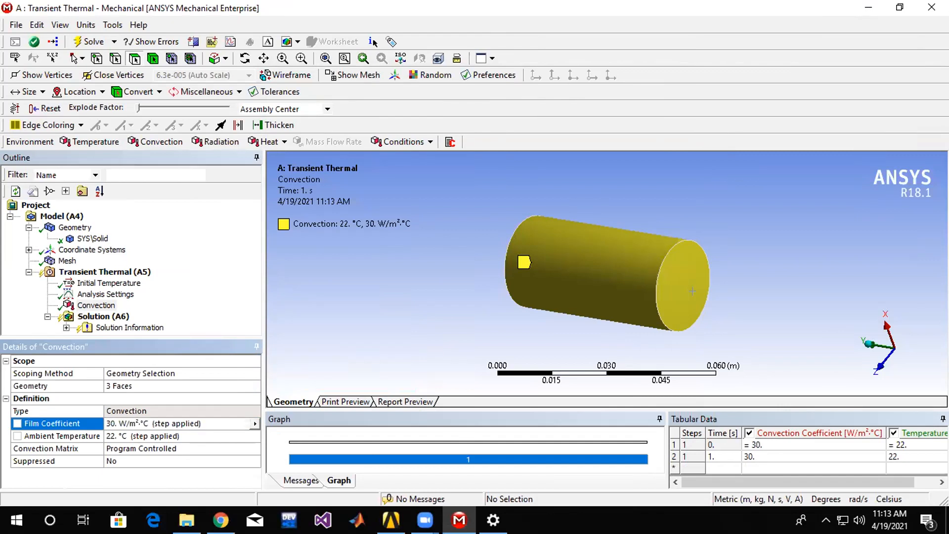
# Set the convection's ambient temperature to 25 °C.
pyautogui.click(175, 438)
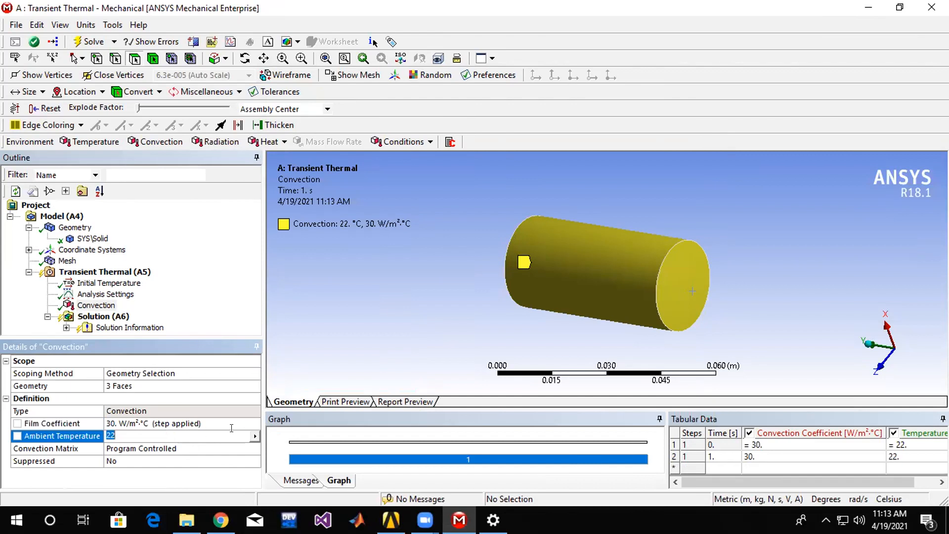
pyautogui.write('25')
pyautogui.press('Return')
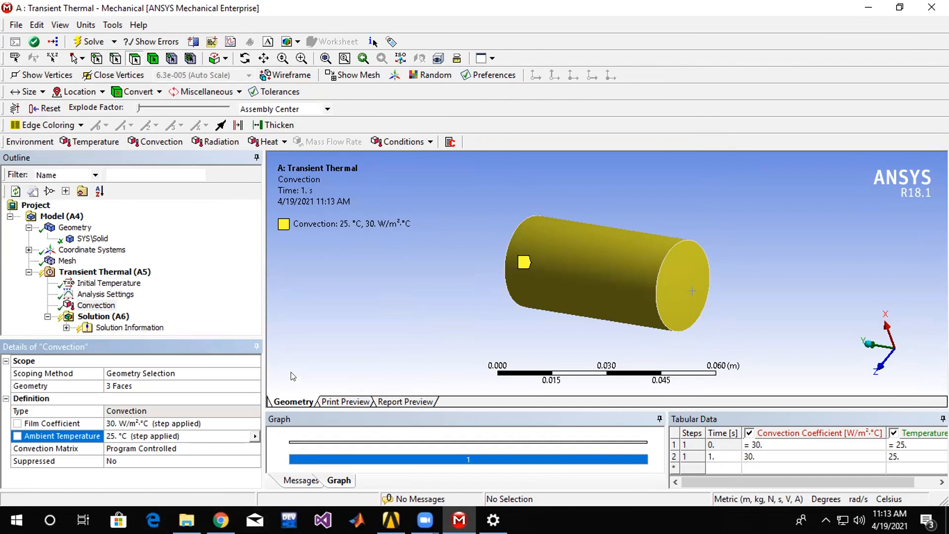
# Set the number of steps in the analysis settings to 10 and check the end times of the steps.
pyautogui.click(130, 284)
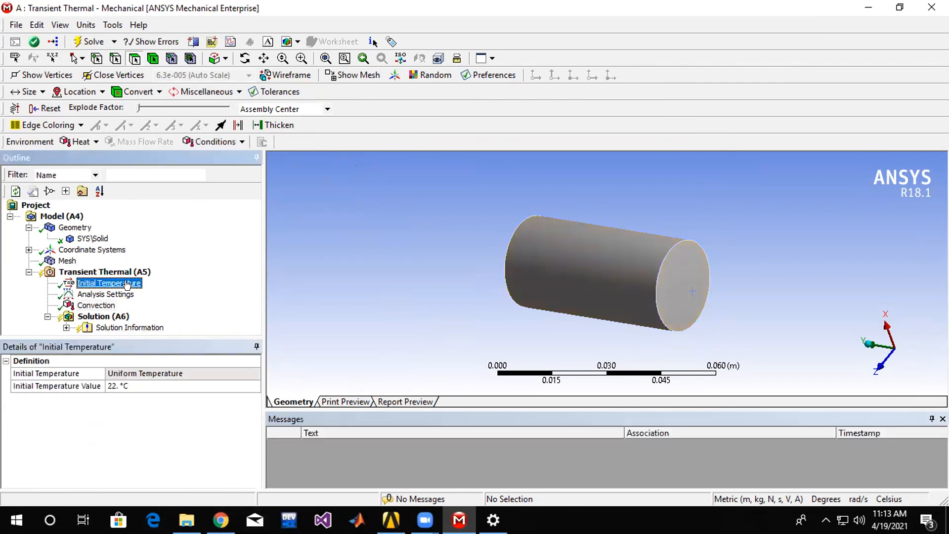
pyautogui.click(115, 294)
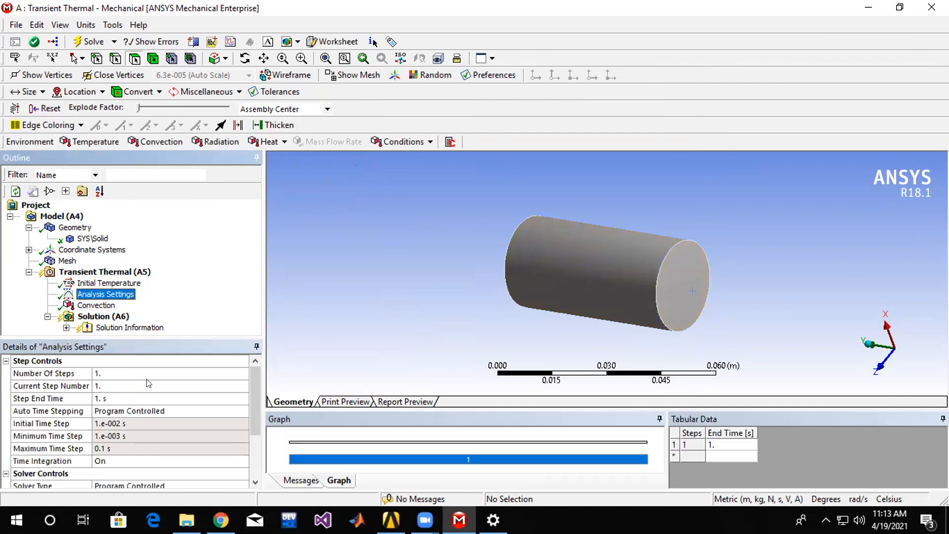
pyautogui.click(141, 373)
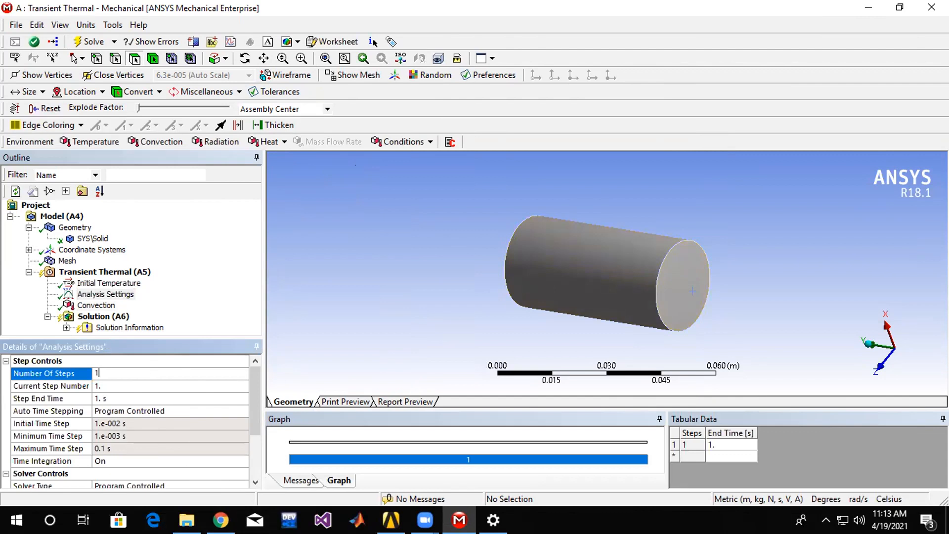
pyautogui.press('Return')
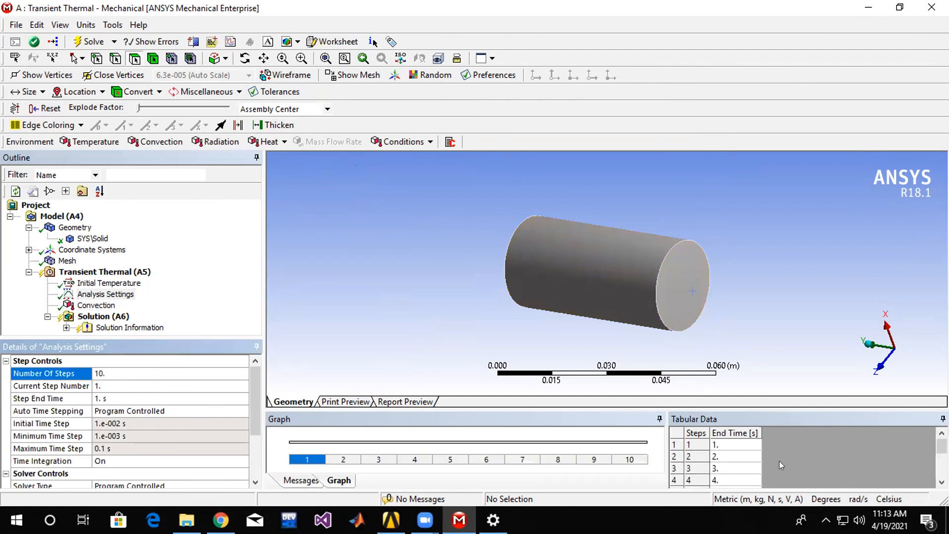
pyautogui.click(111, 375)
pyautogui.scroll(-5, 724, 460)
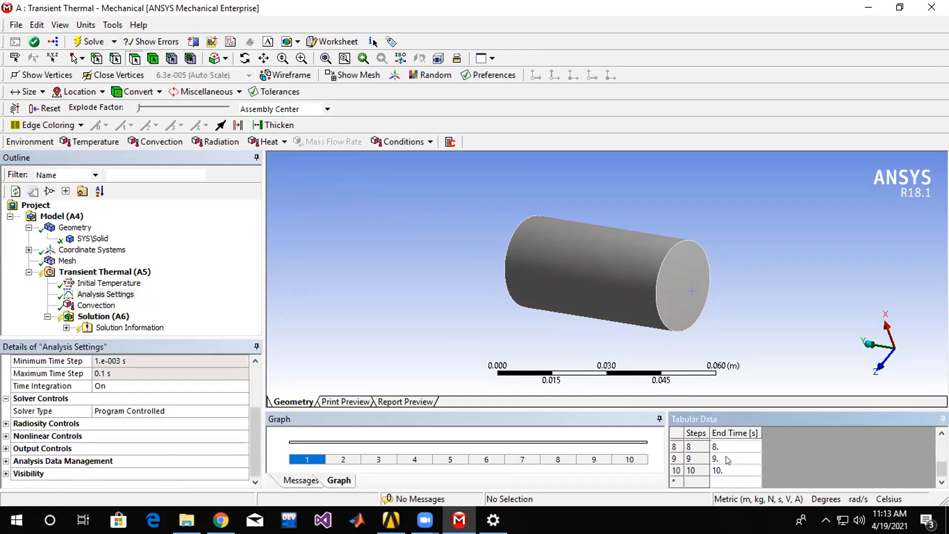
pyautogui.scroll(5, 719, 472)
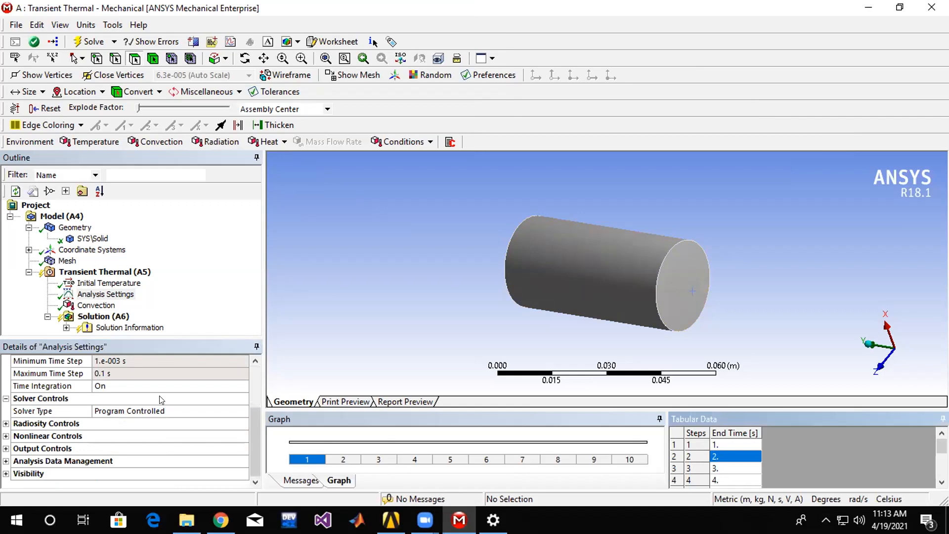
# Solve the transient thermal analysis.
pyautogui.click(103, 316)
pyautogui.rightClick(101, 316)
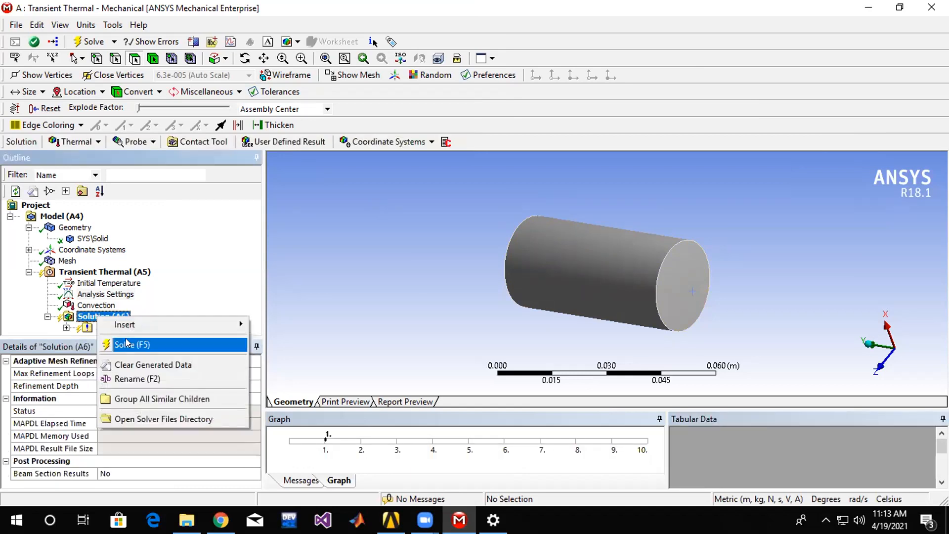
pyautogui.click(128, 340)
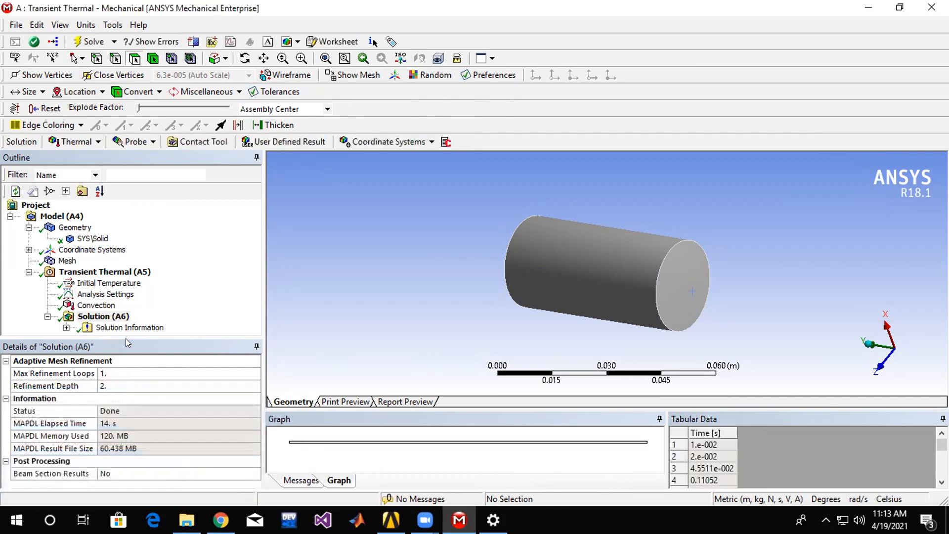
# Insert a thermal Temperature result for all bodies under the solution.
pyautogui.click(116, 317)
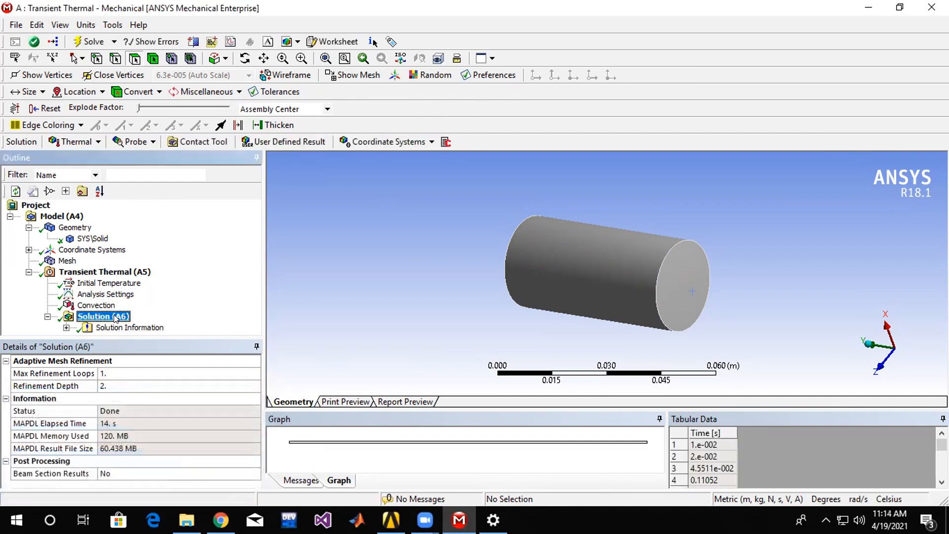
pyautogui.rightClick(116, 318)
pyautogui.moveTo(148, 327)
pyautogui.moveTo(317, 326)
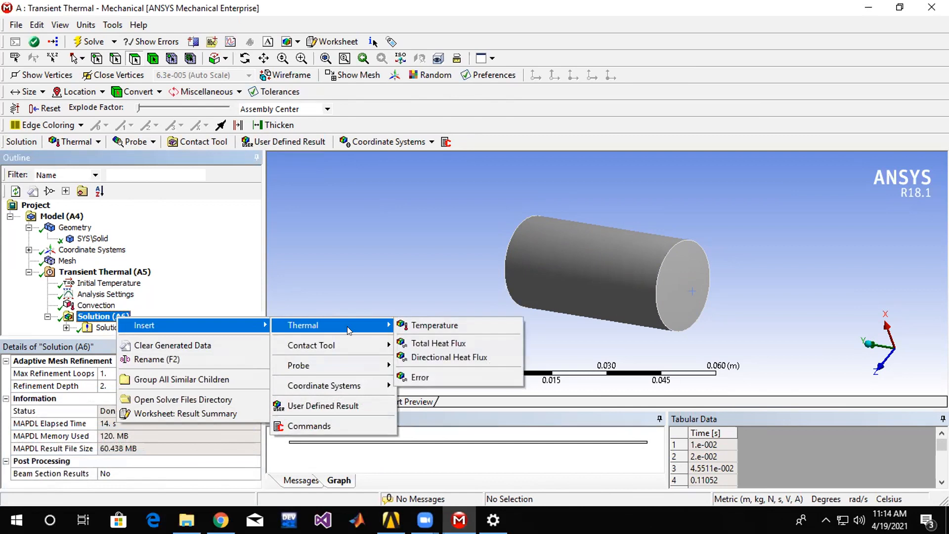
pyautogui.click(431, 326)
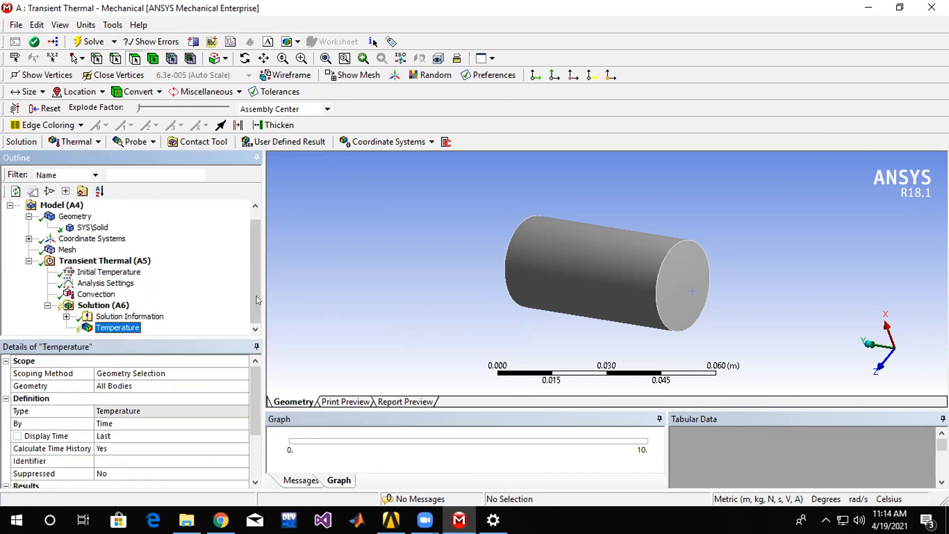
# Evaluate all results to generate the cylinder's temperature contours.
pyautogui.click(104, 306)
pyautogui.click(112, 328)
pyautogui.rightClick(115, 331)
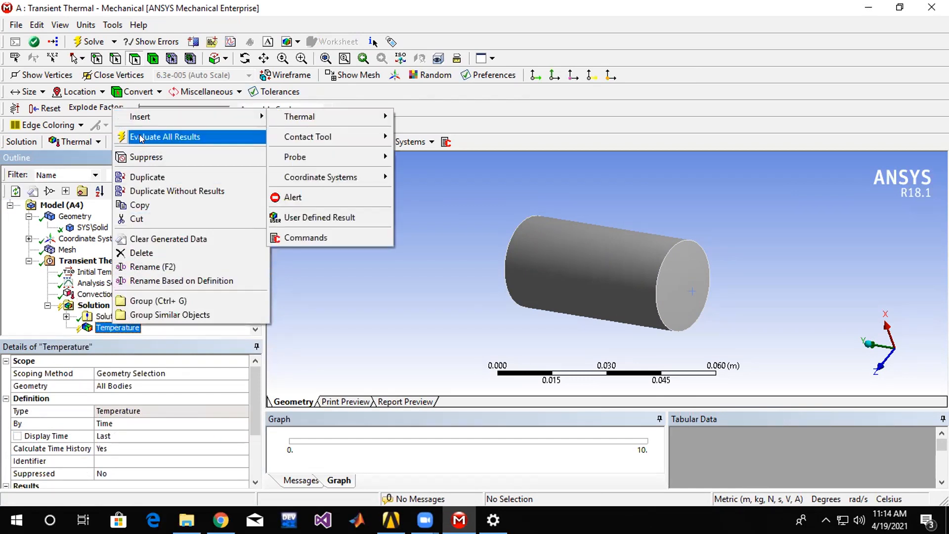
pyautogui.click(139, 136)
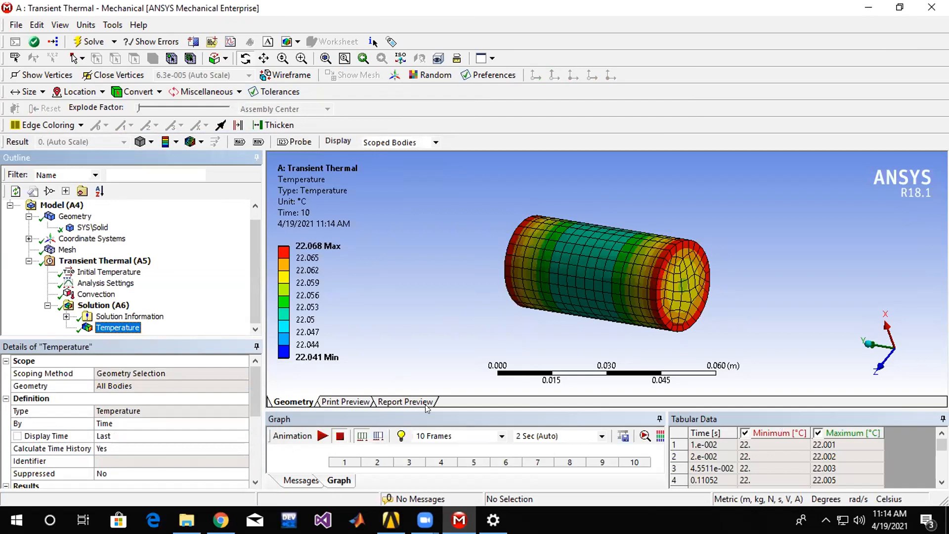
# Enlarge the temperature-versus-time graph, then play the temperature animation and pause it partway.
pyautogui.moveTo(422, 403); pyautogui.dragTo(460, 350)
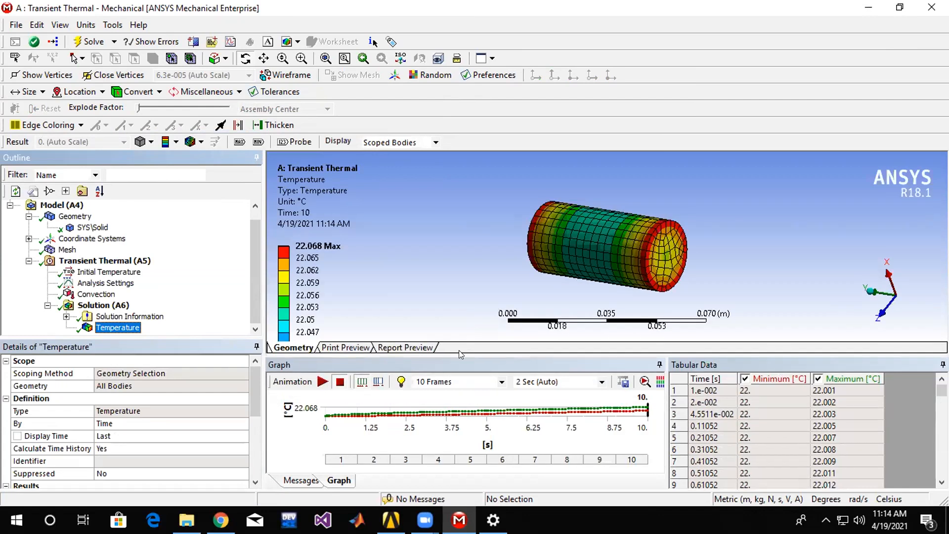
pyautogui.moveTo(458, 349); pyautogui.dragTo(464, 241)
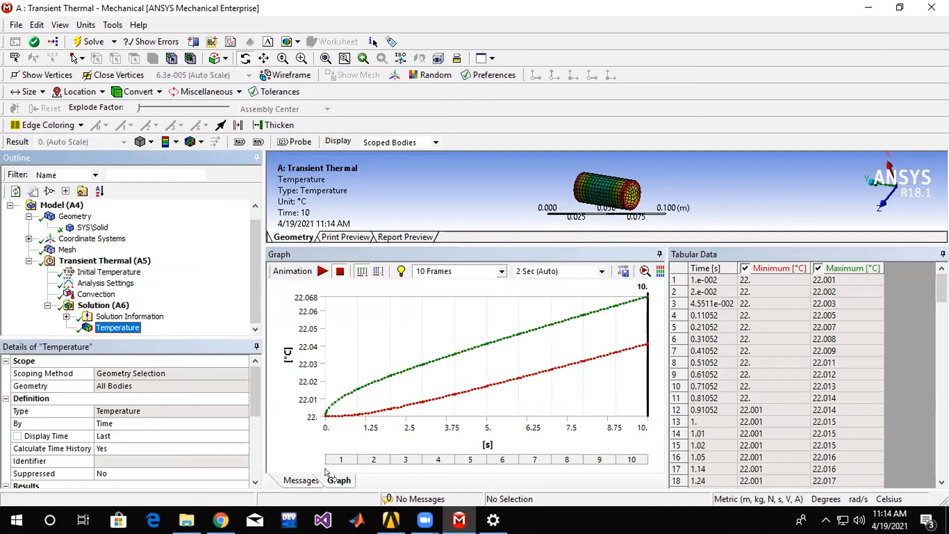
pyautogui.click(318, 263)
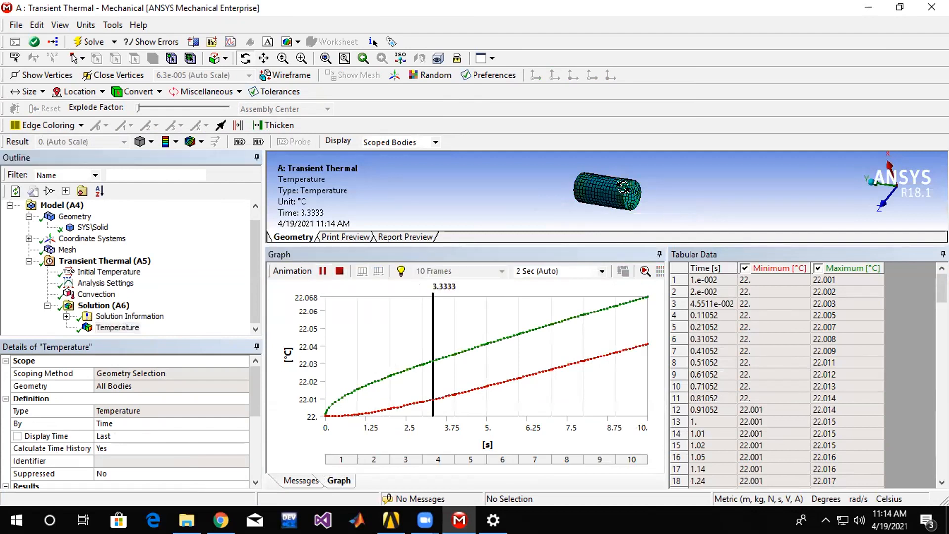
pyautogui.click(322, 271)
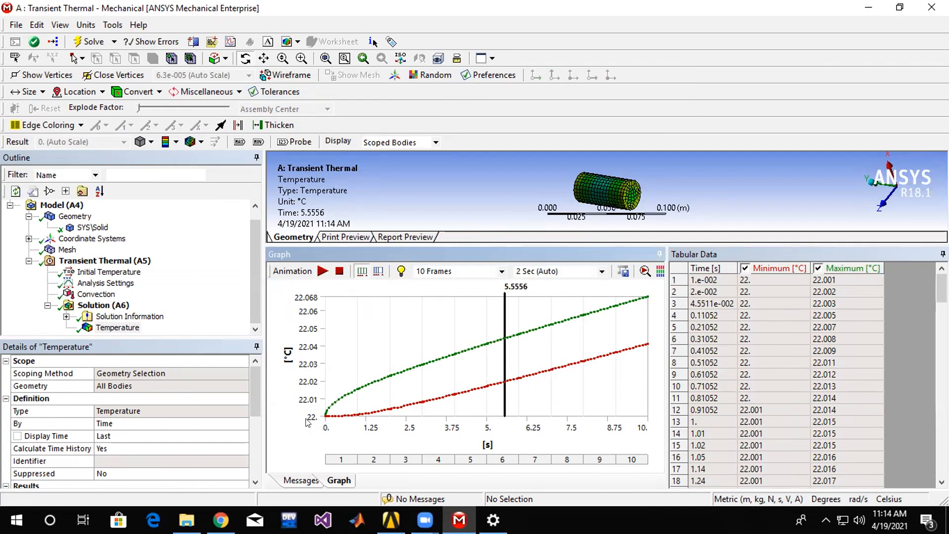
# Set the uniform initial temperature value to 100 °C.
pyautogui.click(92, 295)
pyautogui.click(94, 273)
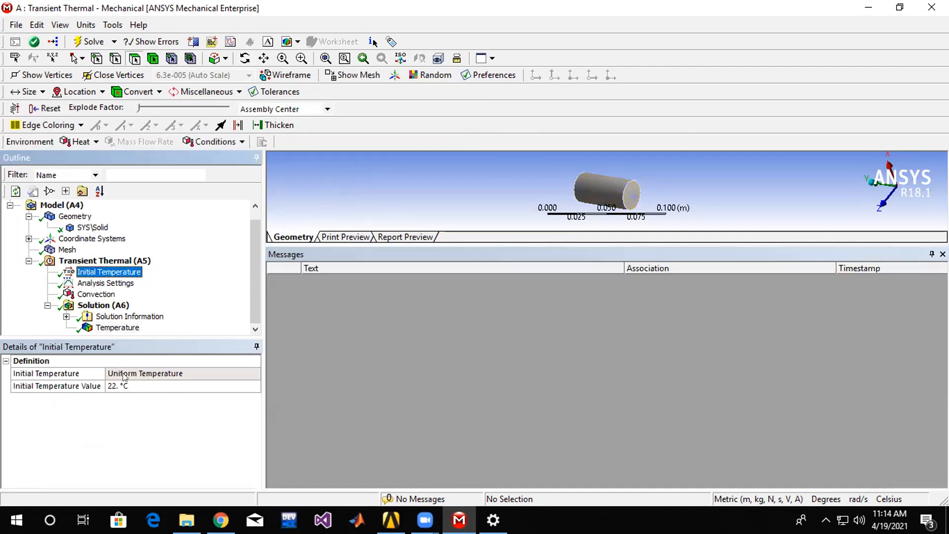
pyautogui.click(120, 385)
pyautogui.write('100')
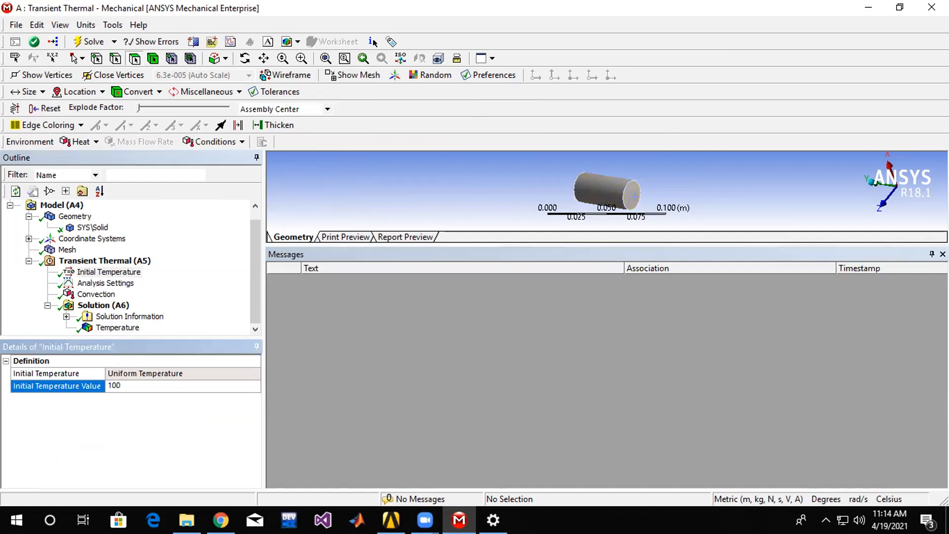
pyautogui.press('Return')
# Try to re-evaluate all results, and check the Temperature result, the analysis settings and the convection.
pyautogui.click(104, 304)
pyautogui.rightClick(106, 306)
pyautogui.click(148, 356)
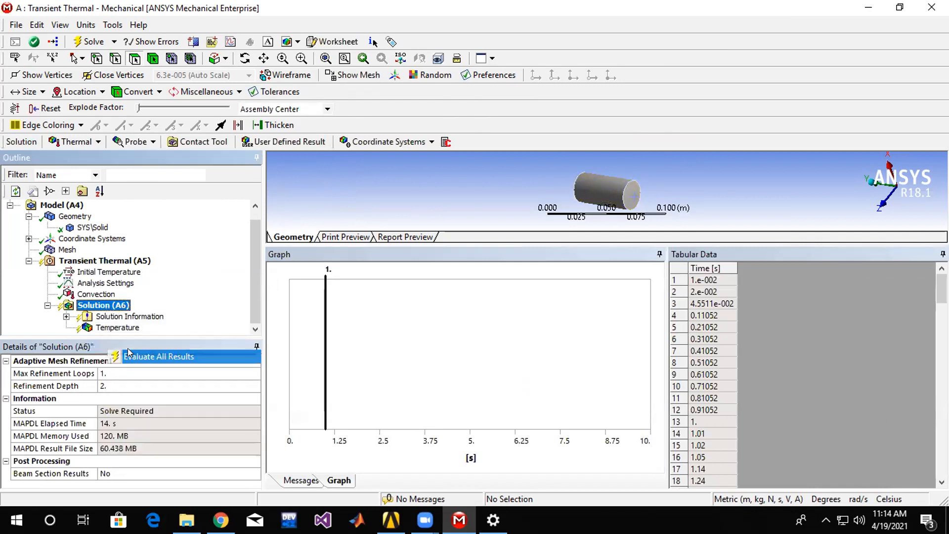
pyautogui.click(117, 328)
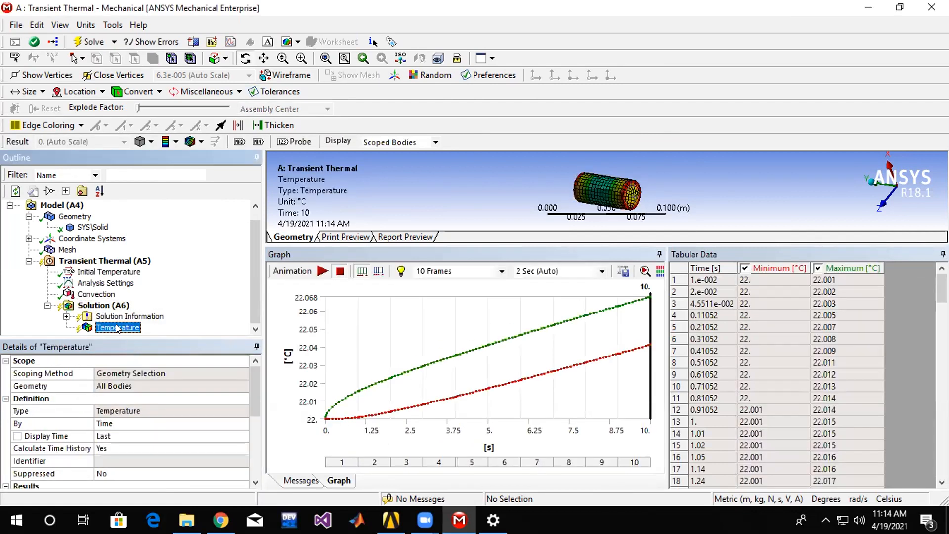
pyautogui.rightClick(117, 327)
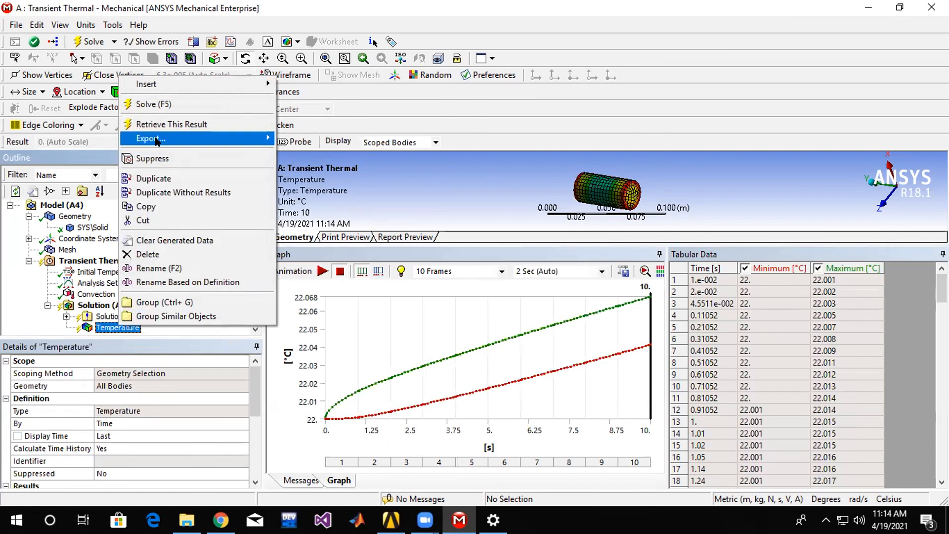
pyautogui.click(74, 283)
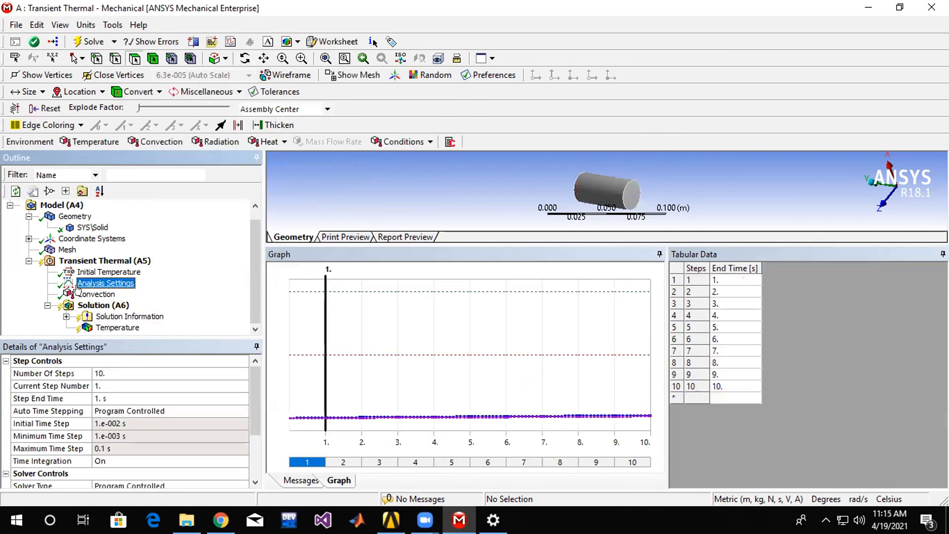
pyautogui.click(74, 294)
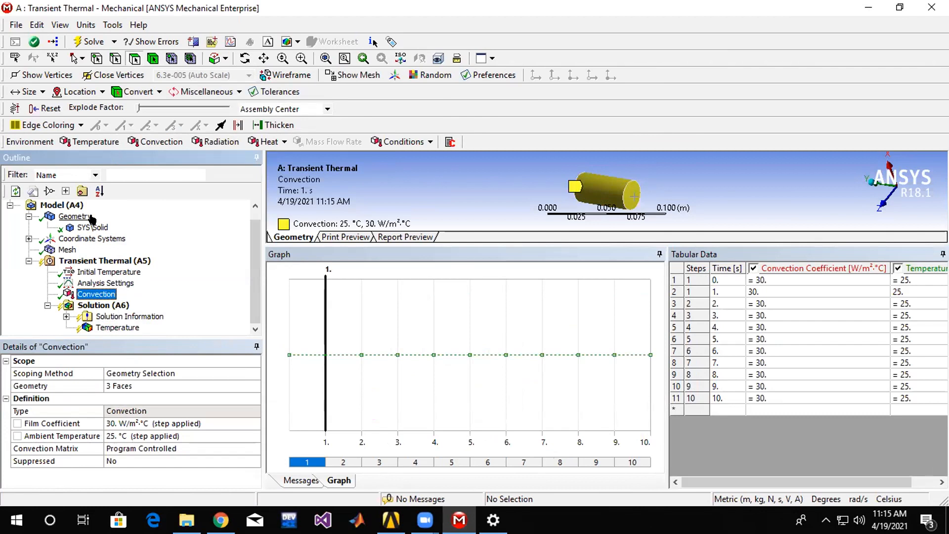
# Insert a Temperature boundary condition into the transient thermal analysis.
pyautogui.click(104, 260)
pyautogui.rightClick(105, 260)
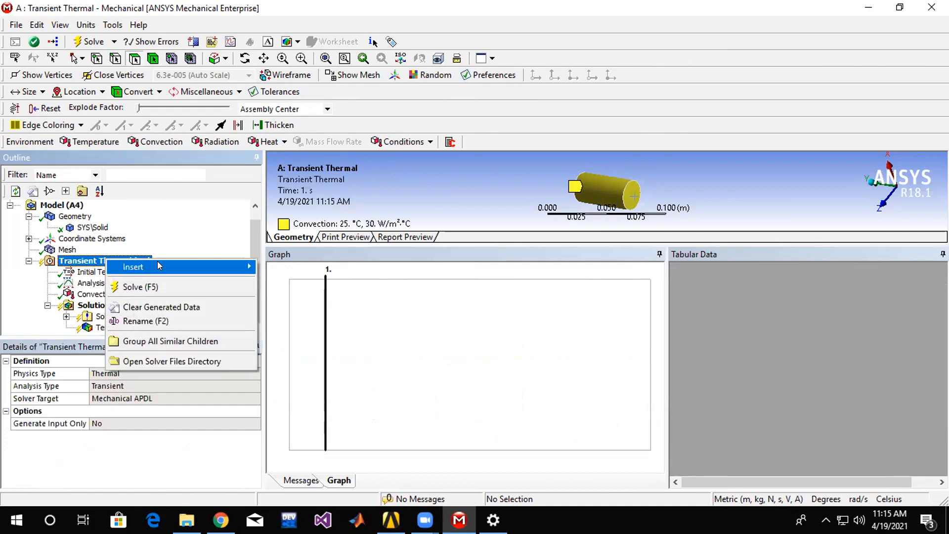
pyautogui.moveTo(163, 266)
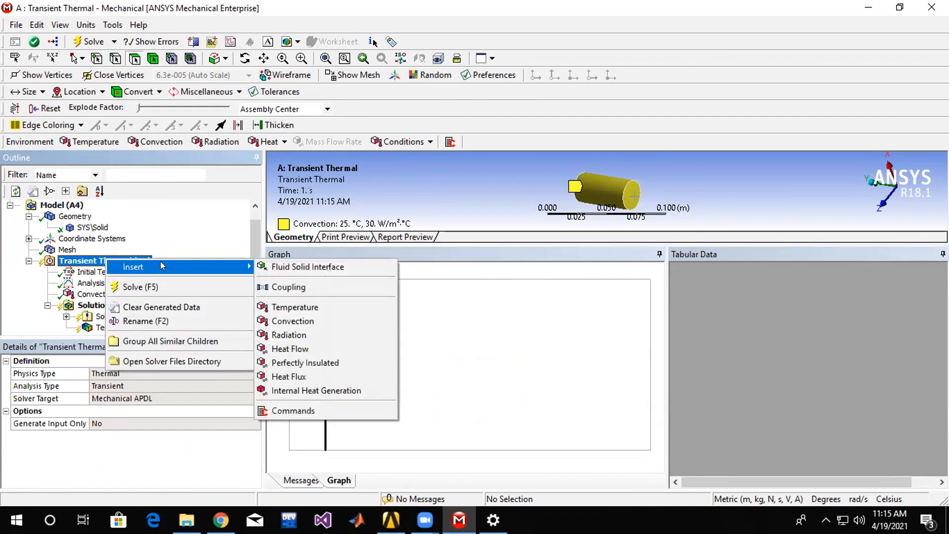
pyautogui.click(309, 307)
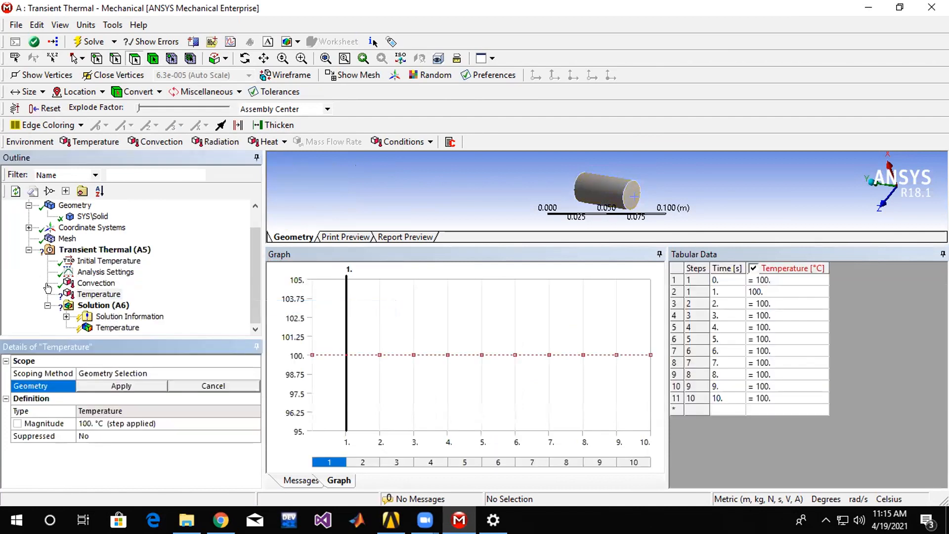
# Scope the Temperature boundary condition to the whole cylinder body with a magnitude of 100 °C.
pyautogui.click(608, 192)
pyautogui.keyDown('ctrl'); pyautogui.click(633, 195); pyautogui.keyUp('ctrl')
pyautogui.moveTo(648, 191); pyautogui.dragTo(674, 205, button='middle')
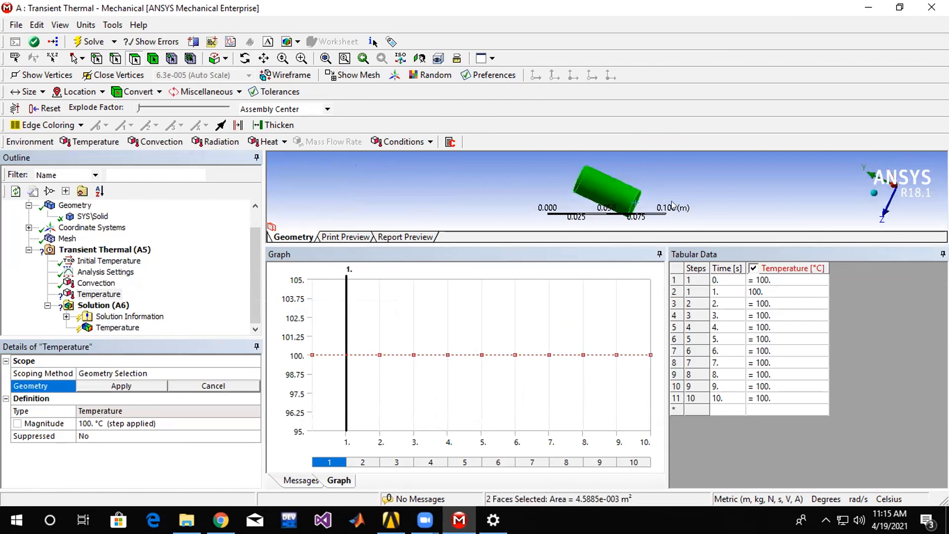
pyautogui.click(153, 58)
pyautogui.click(592, 183)
pyautogui.scroll(5, 509, 198)
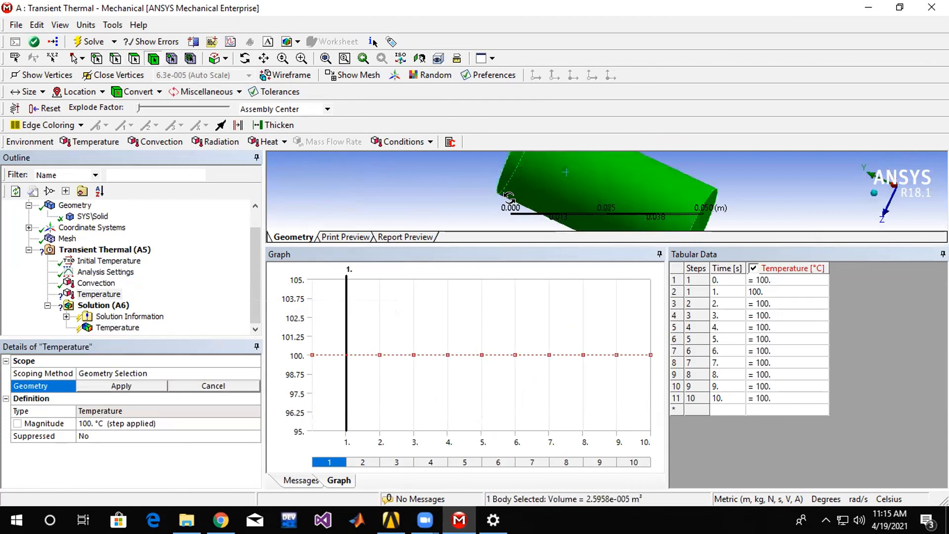
pyautogui.moveTo(509, 196); pyautogui.dragTo(519, 210, button='middle')
pyautogui.click(159, 383)
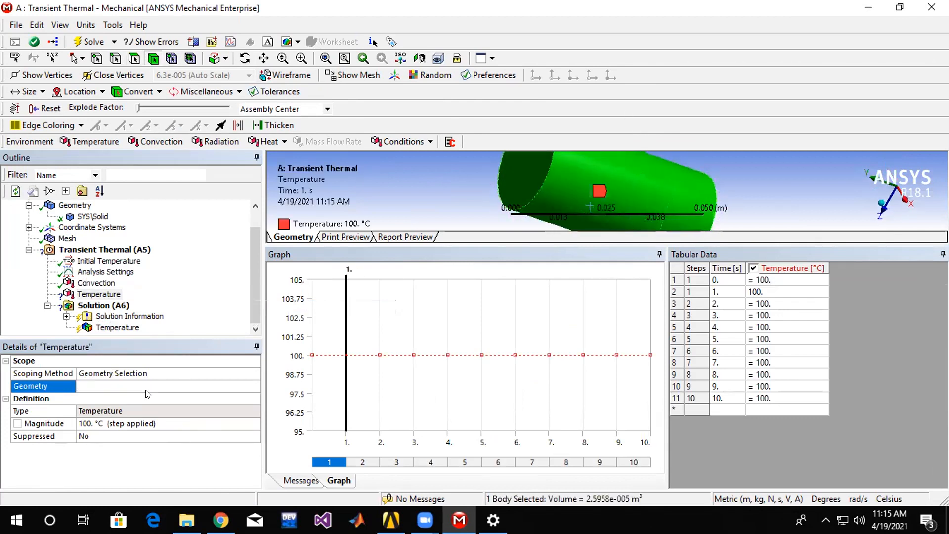
pyautogui.click(97, 435)
pyautogui.click(218, 431)
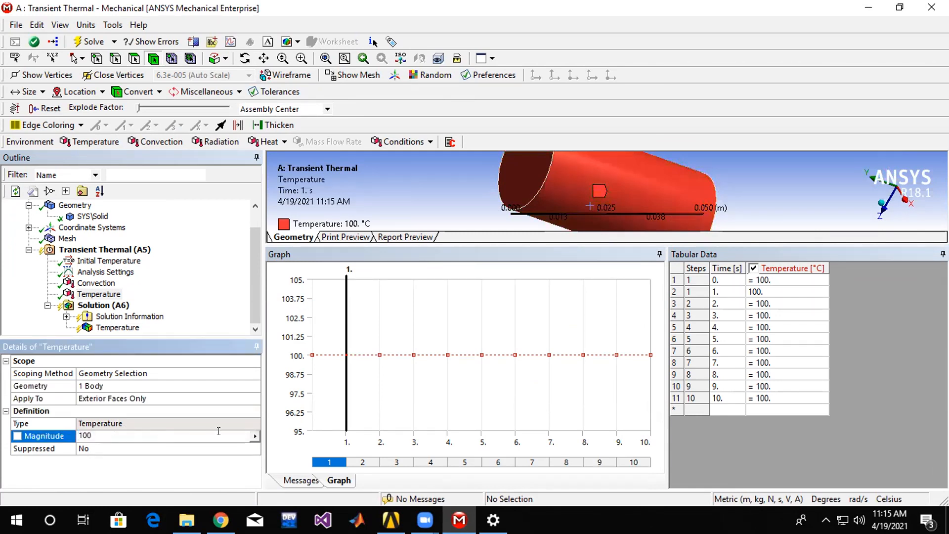
pyautogui.press('Return')
# Try to solve the transient thermal analysis, and check the Temperature result and the solver message.
pyautogui.click(109, 305)
pyautogui.rightClick(116, 304)
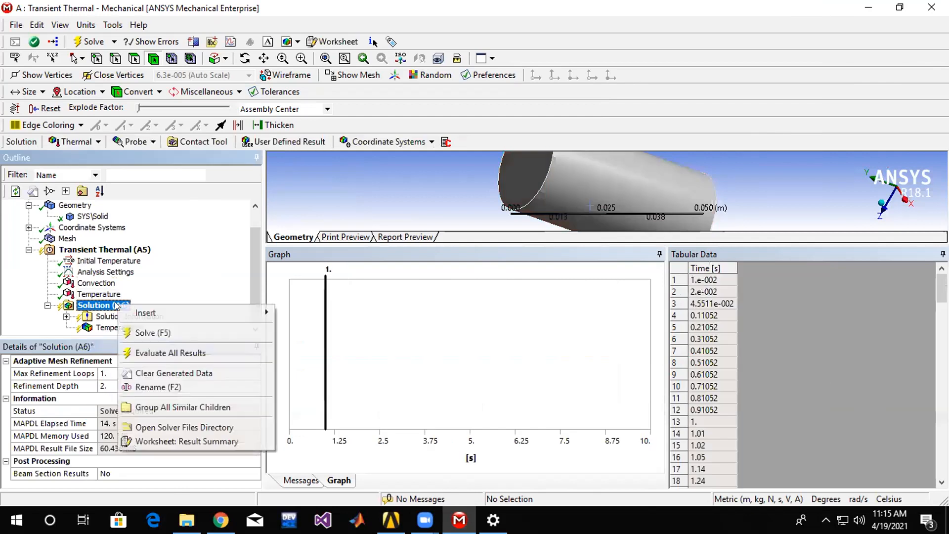
pyautogui.click(148, 331)
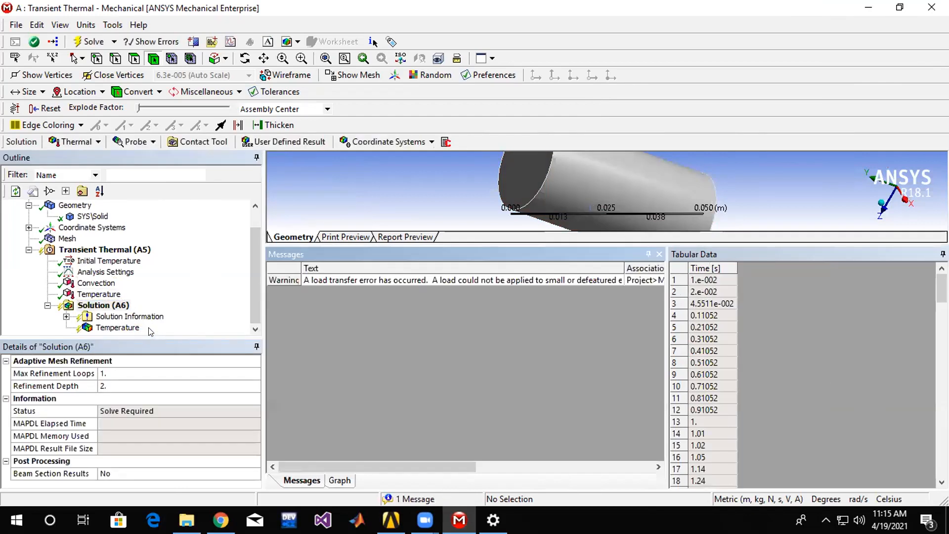
pyautogui.click(118, 330)
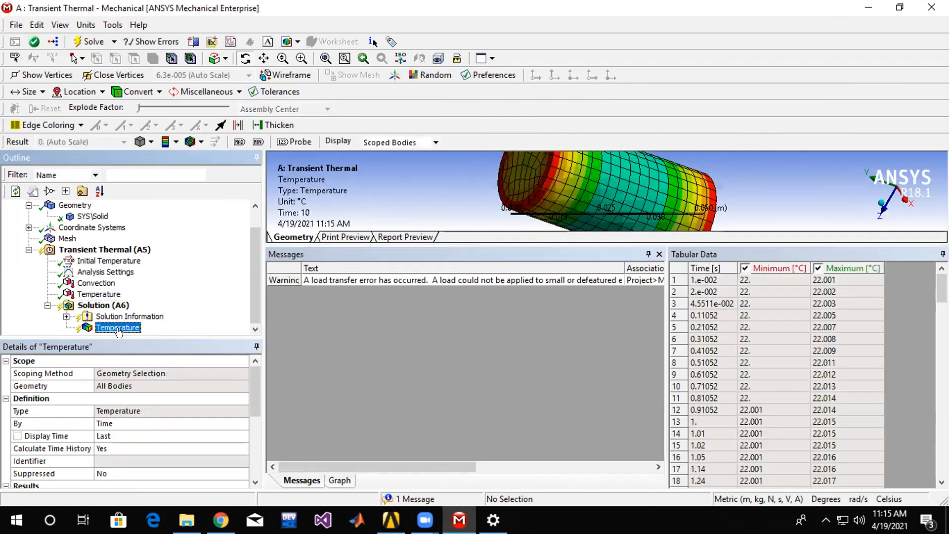
pyautogui.click(349, 280)
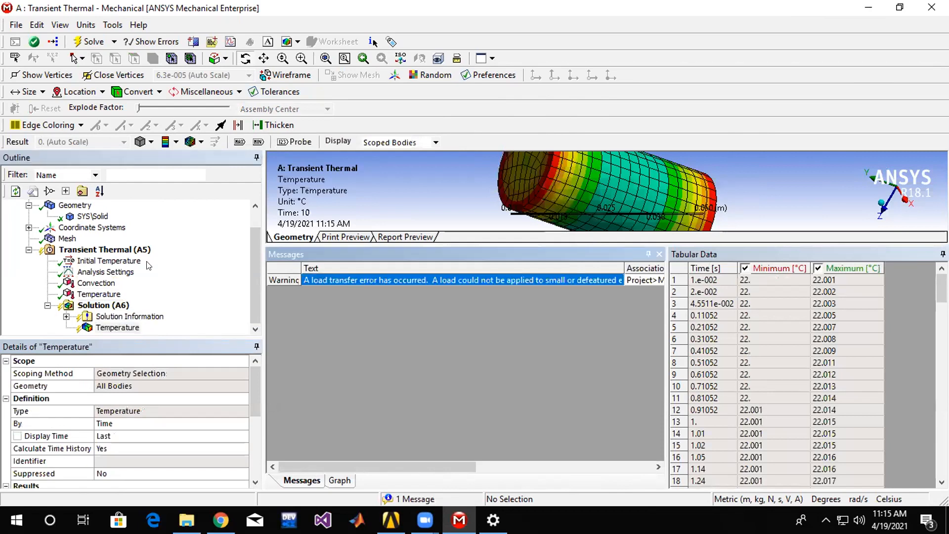
# Set the uniform initial temperature value to 22 °C and check the Temperature boundary condition.
pyautogui.click(93, 262)
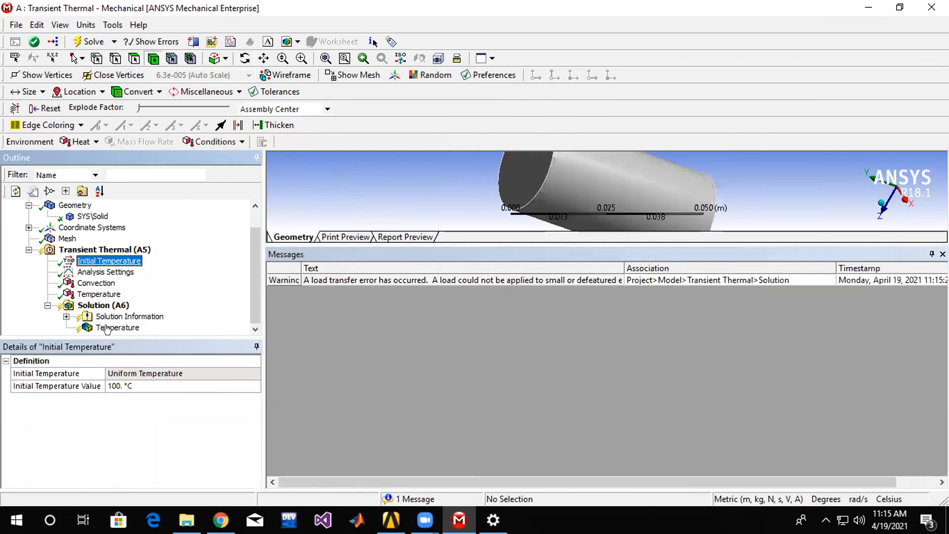
pyautogui.click(192, 385)
pyautogui.write('22')
pyautogui.press('Return')
pyautogui.click(97, 294)
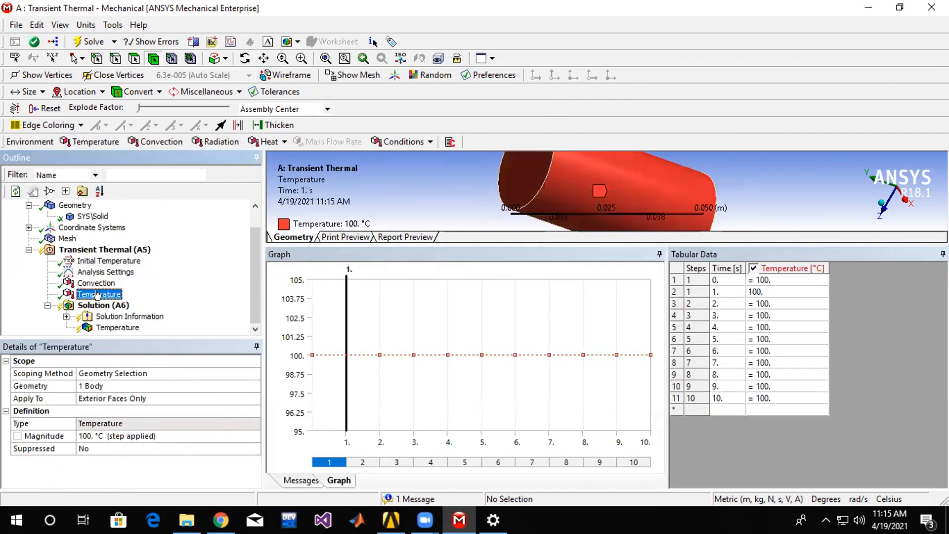
# Try to solve again with the changed initial temperature, and check the Temperature result, initial temperature and analysis settings.
pyautogui.click(94, 306)
pyautogui.rightClick(94, 306)
pyautogui.click(122, 334)
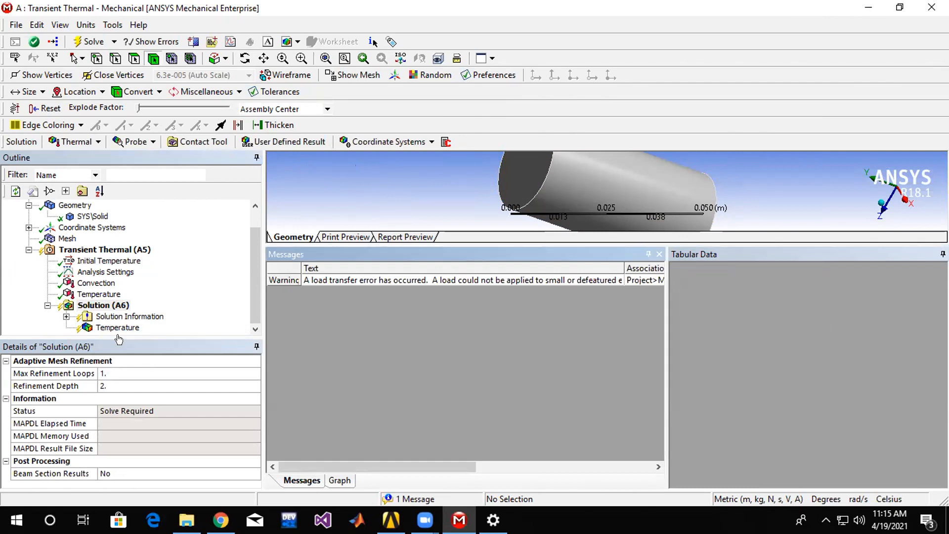
pyautogui.click(115, 328)
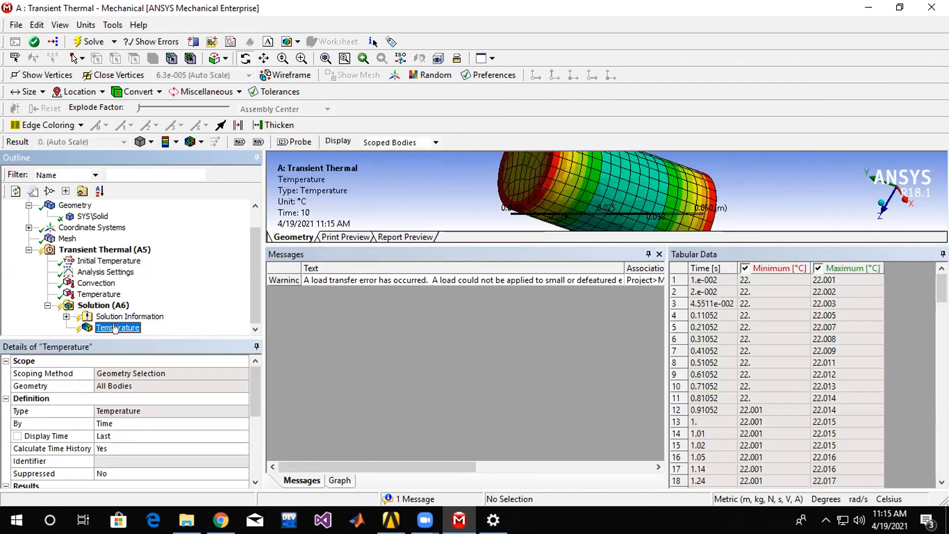
pyautogui.click(125, 262)
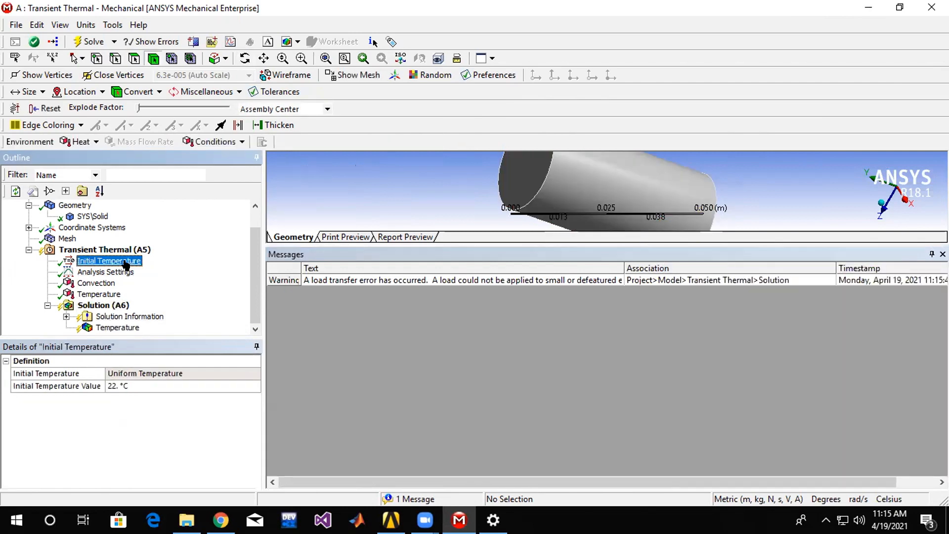
pyautogui.click(109, 272)
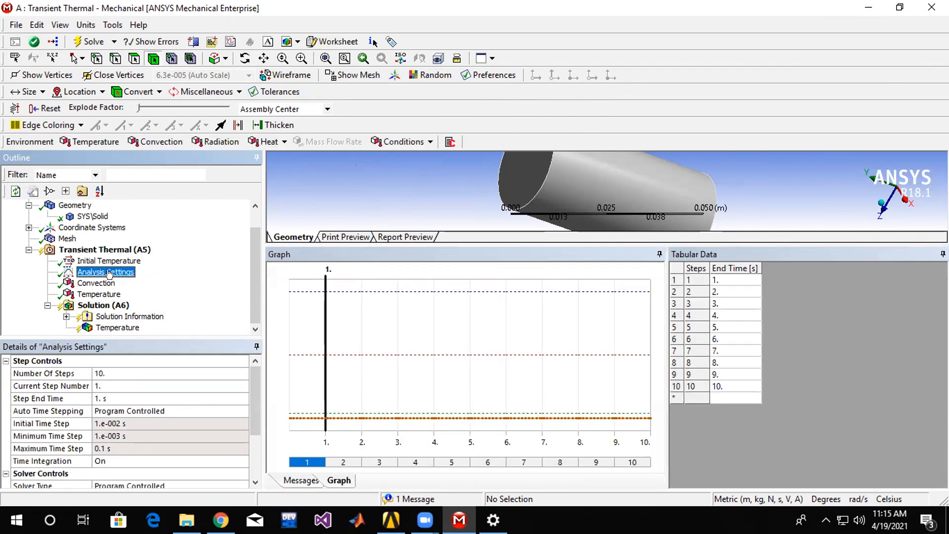
# Re-run the solve and widen the message area to examine the solver message's text and association.
pyautogui.click(104, 305)
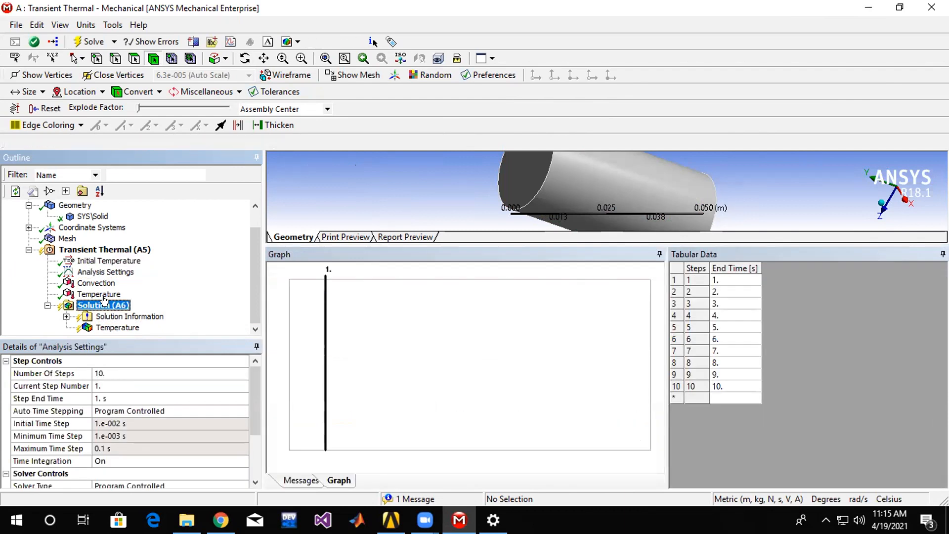
pyautogui.rightClick(104, 305)
pyautogui.click(144, 328)
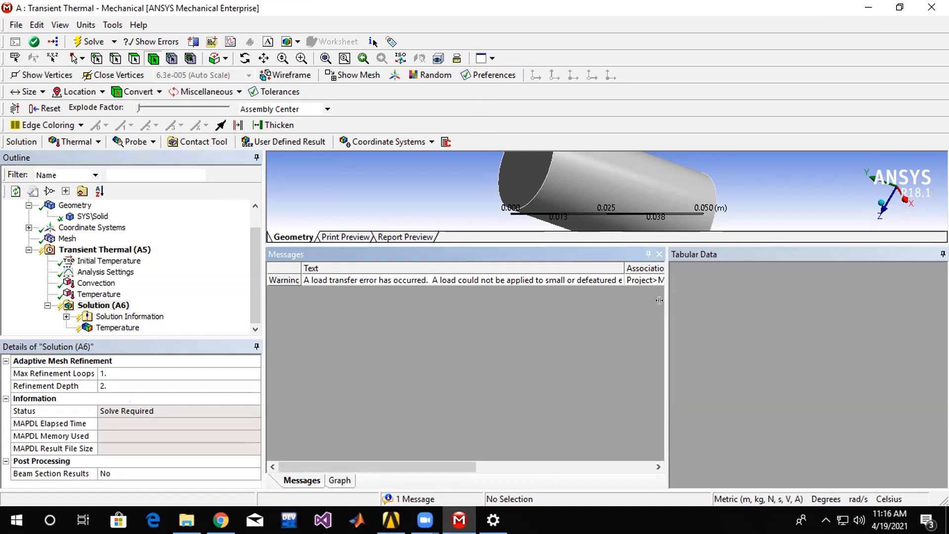
pyautogui.moveTo(658, 300); pyautogui.dragTo(784, 302)
pyautogui.click(539, 279)
pyautogui.click(727, 281)
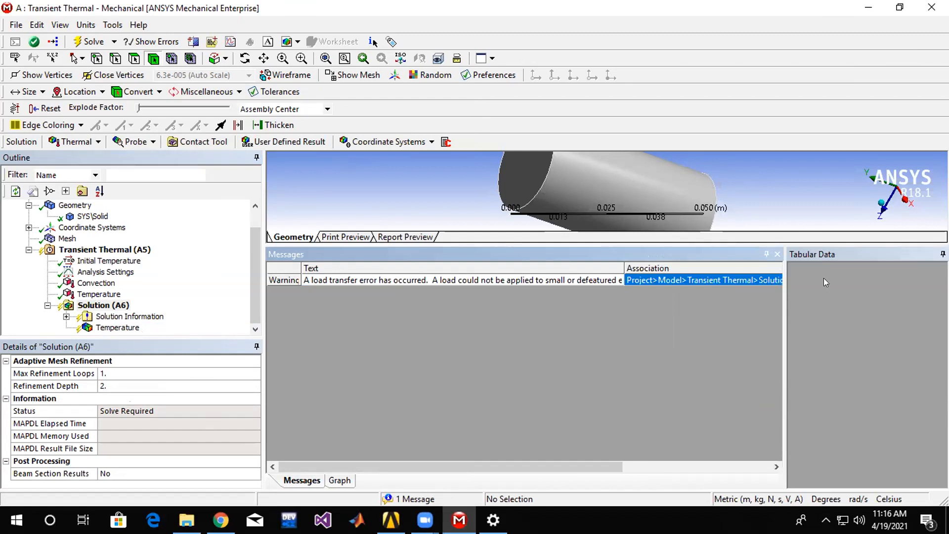
pyautogui.moveTo(784, 282); pyautogui.dragTo(877, 282)
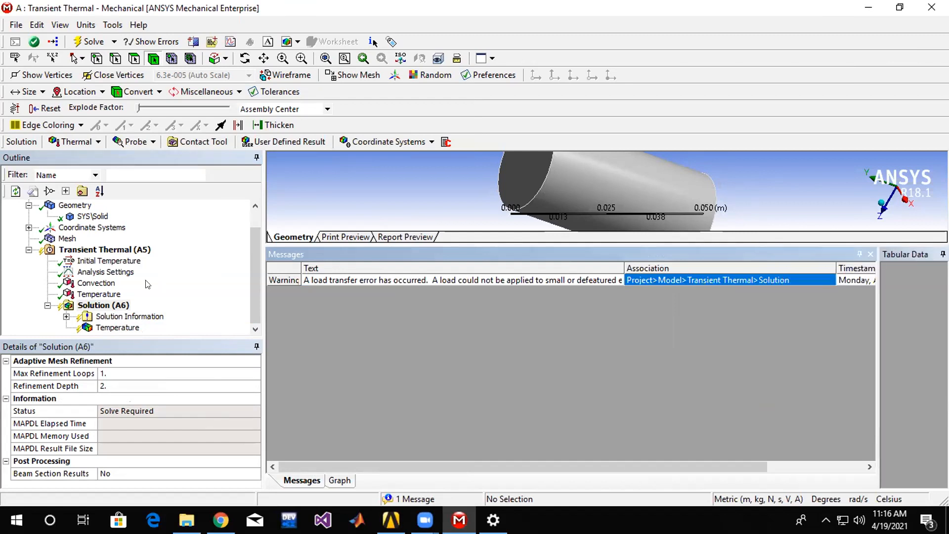
pyautogui.click(131, 328)
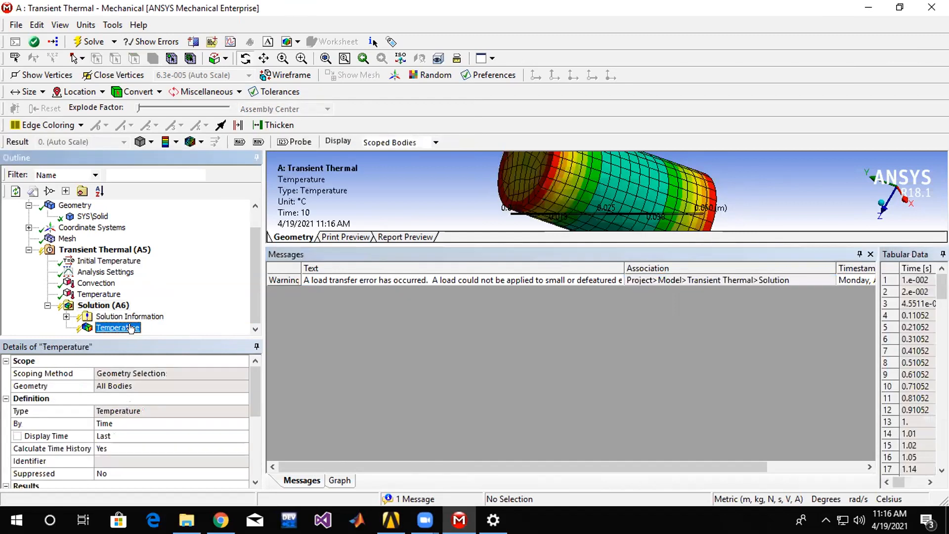
# Set the Temperature boundary condition's magnitude to 50 °C and try to solve the analysis.
pyautogui.click(105, 294)
pyautogui.click(87, 435)
pyautogui.write('50')
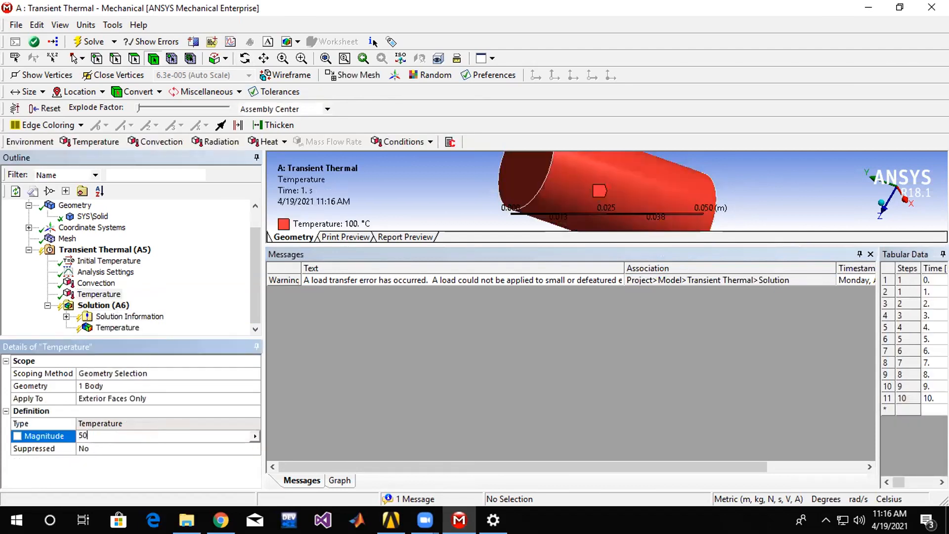
pyautogui.press('Return')
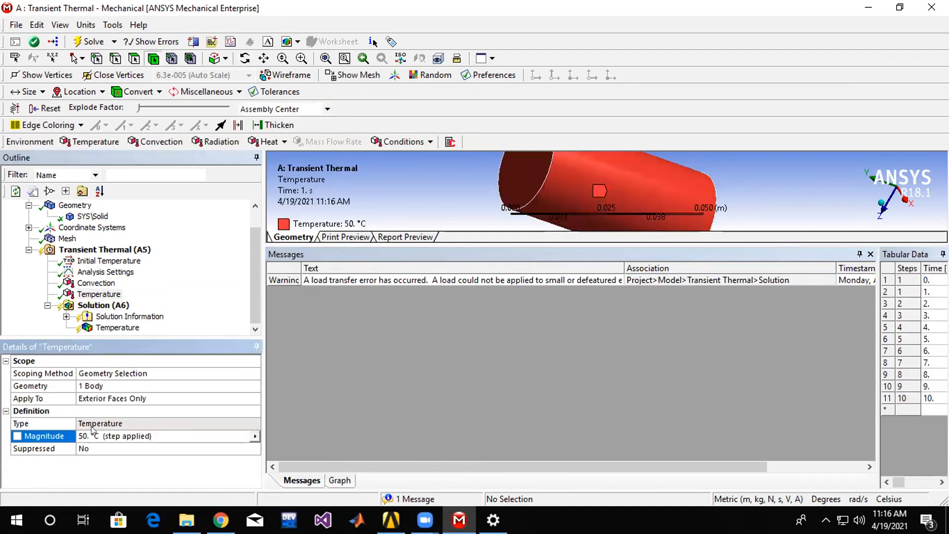
pyautogui.rightClick(117, 305)
pyautogui.click(161, 330)
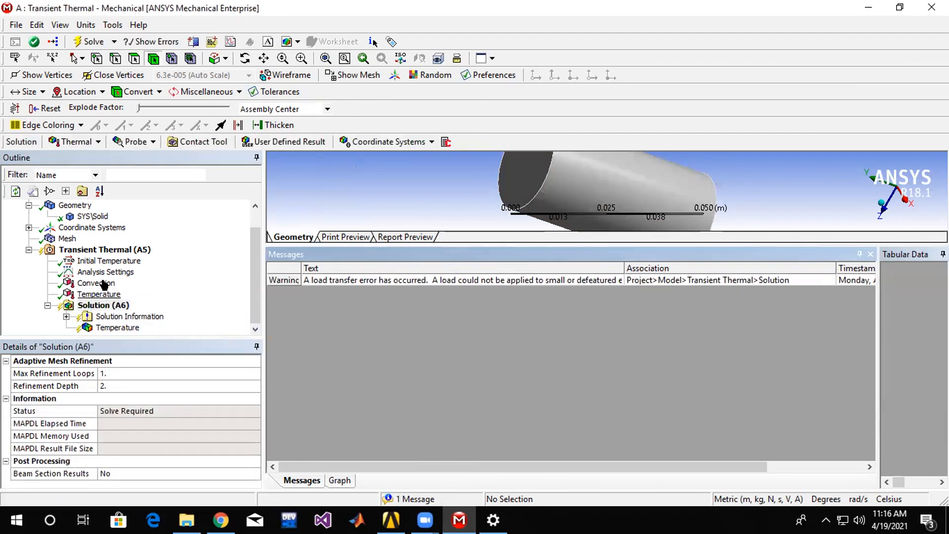
# Set the convection film coefficient to 2 W/m²·°C, then try to solve and check the Temperature result.
pyautogui.click(100, 283)
pyautogui.click(113, 422)
pyautogui.write('2')
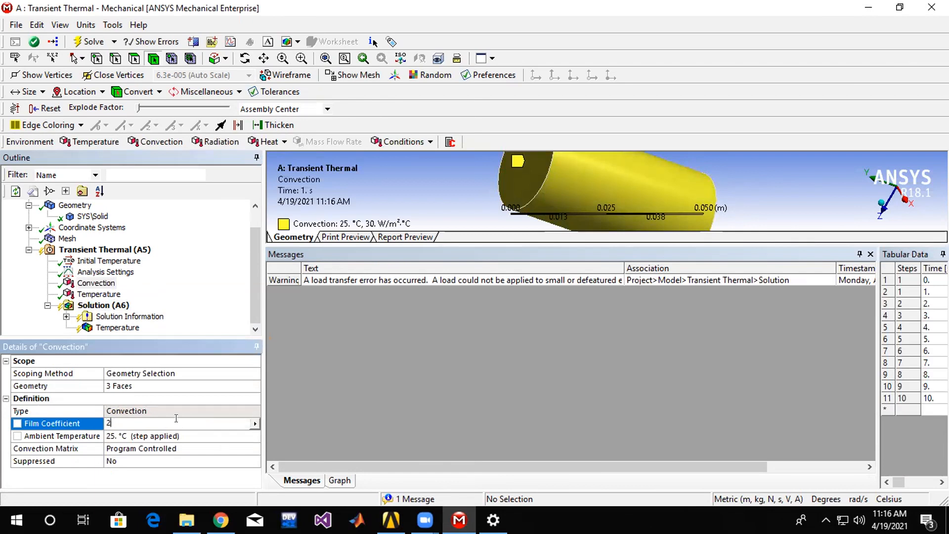
pyautogui.press('Return')
pyautogui.click(106, 305)
pyautogui.rightClick(105, 304)
pyautogui.click(146, 332)
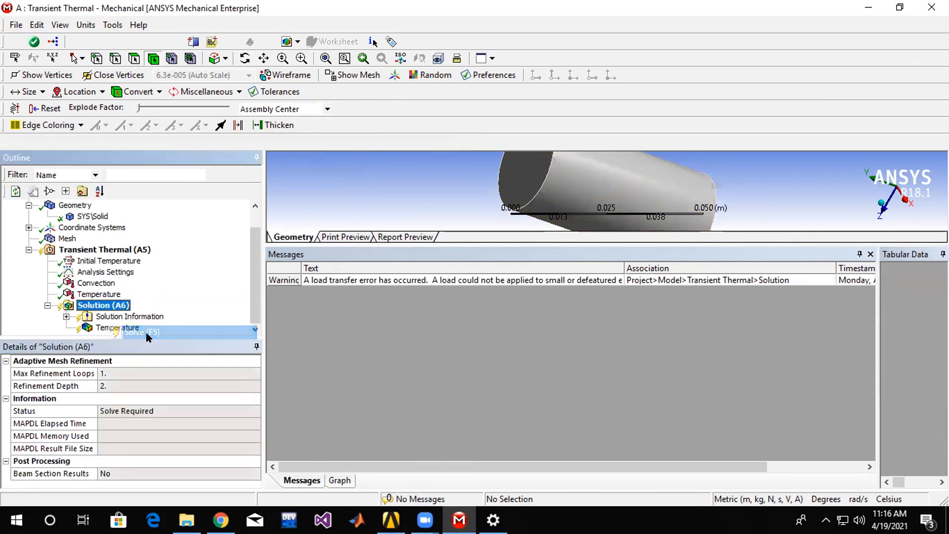
pyautogui.click(118, 328)
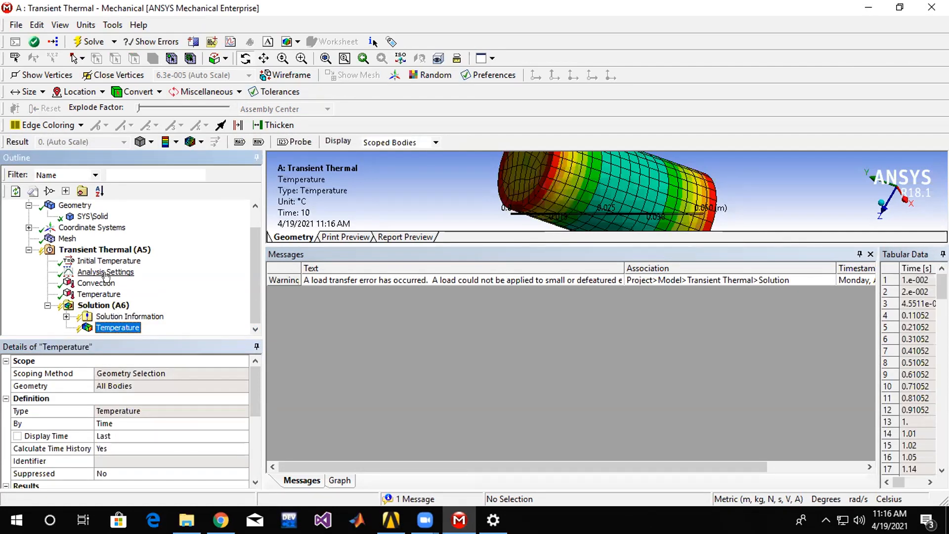
# Set the number of steps in the analysis settings to 5 and try to solve again.
pyautogui.click(105, 272)
pyautogui.click(107, 372)
pyautogui.write('5')
pyautogui.press('Return')
pyautogui.click(106, 327)
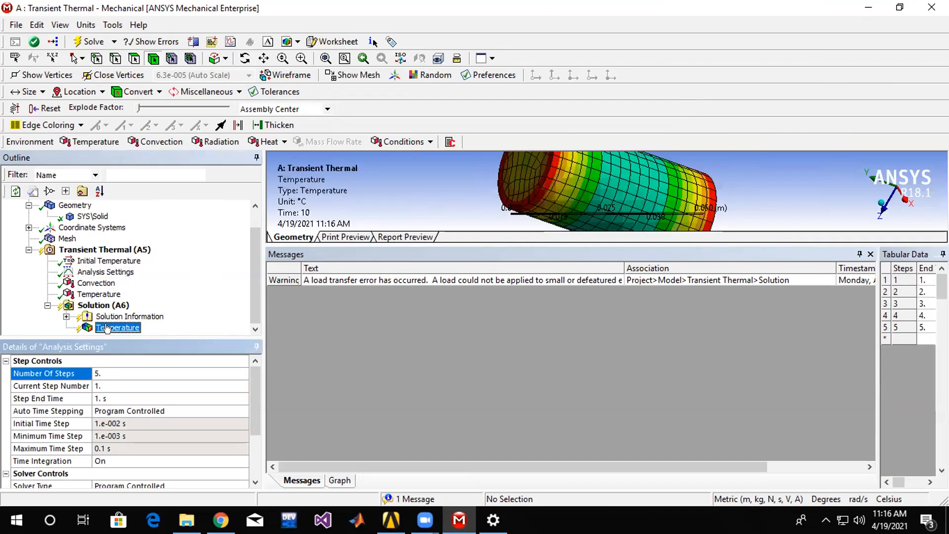
pyautogui.click(99, 294)
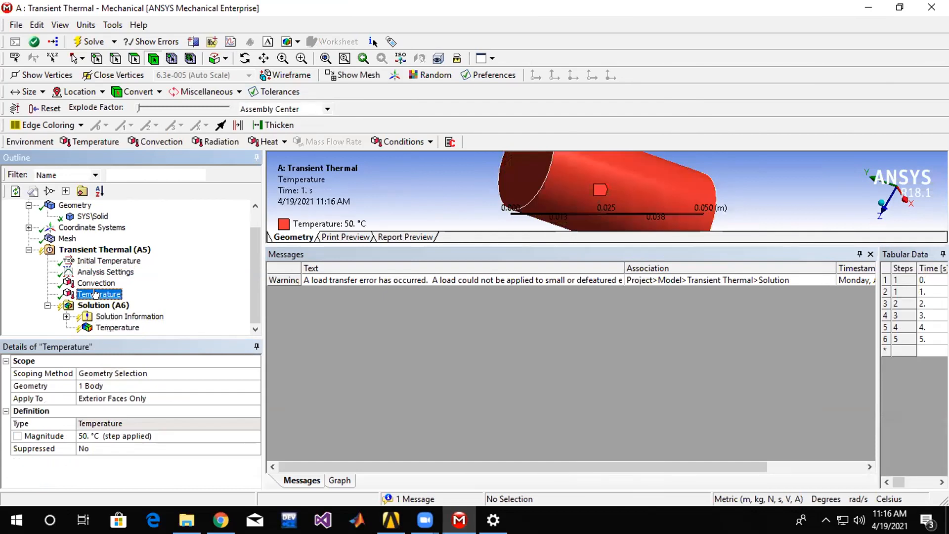
pyautogui.rightClick(98, 305)
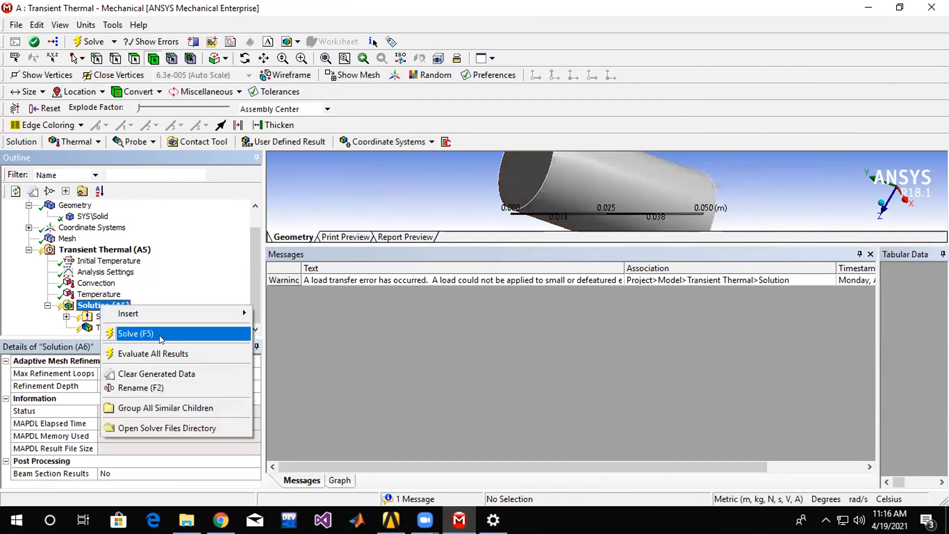
pyautogui.click(159, 334)
# Delete the Temperature boundary condition from the transient thermal analysis and solve it.
pyautogui.rightClick(119, 306)
pyautogui.click(86, 294)
pyautogui.rightClick(85, 293)
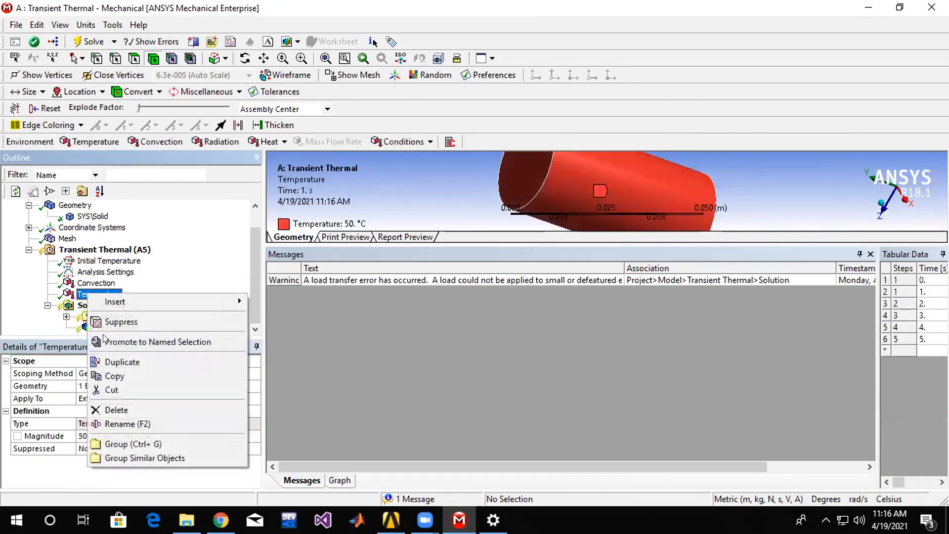
pyautogui.click(218, 410)
pyautogui.click(480, 305)
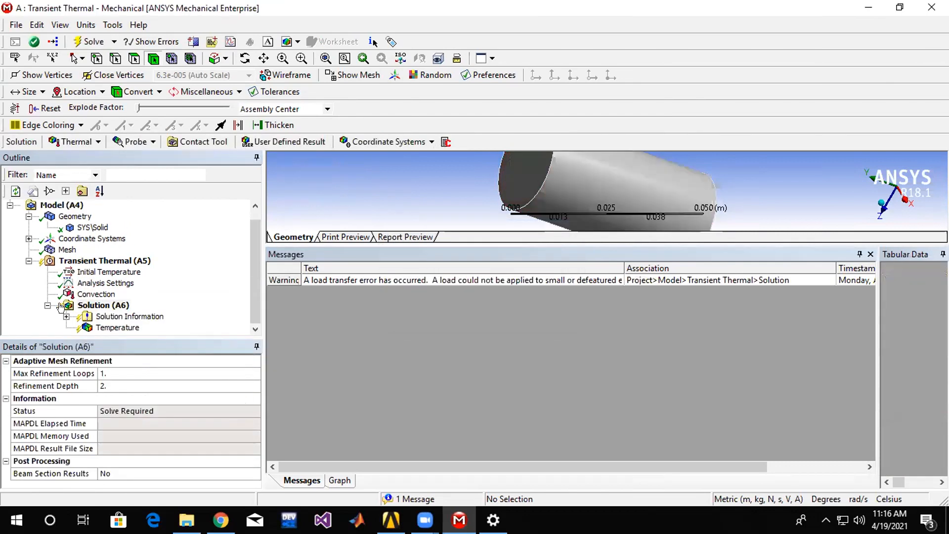
pyautogui.rightClick(104, 305)
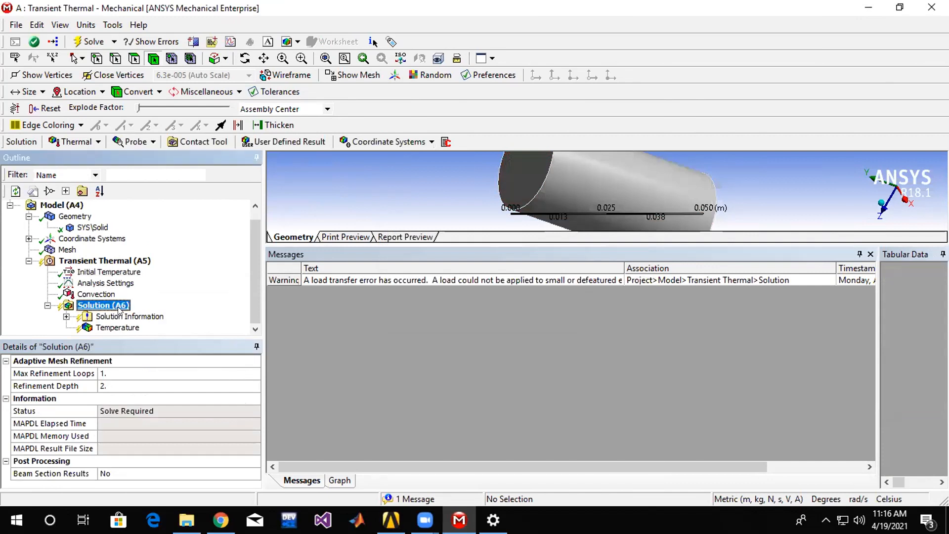
pyautogui.click(152, 330)
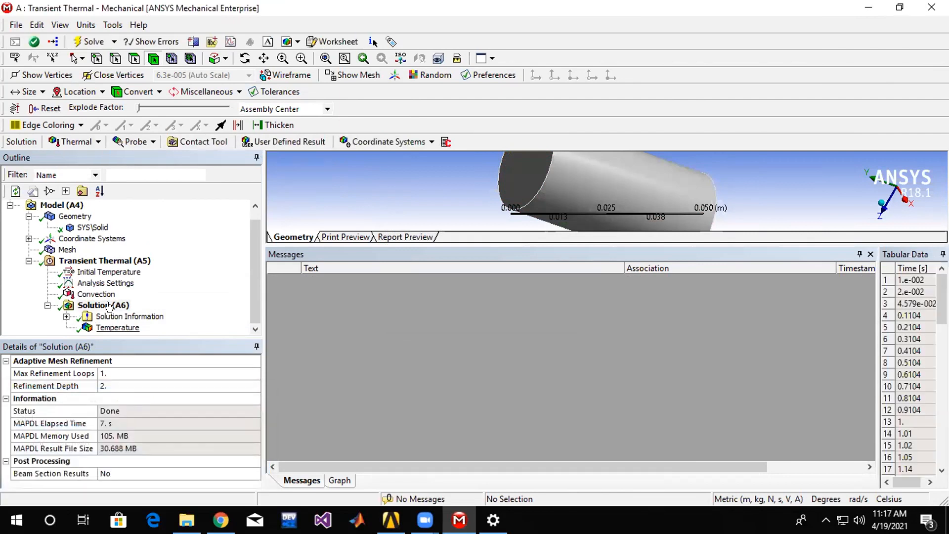
# Set the uniform initial temperature value to 100 °C and solve the analysis.
pyautogui.click(99, 275)
pyautogui.click(107, 385)
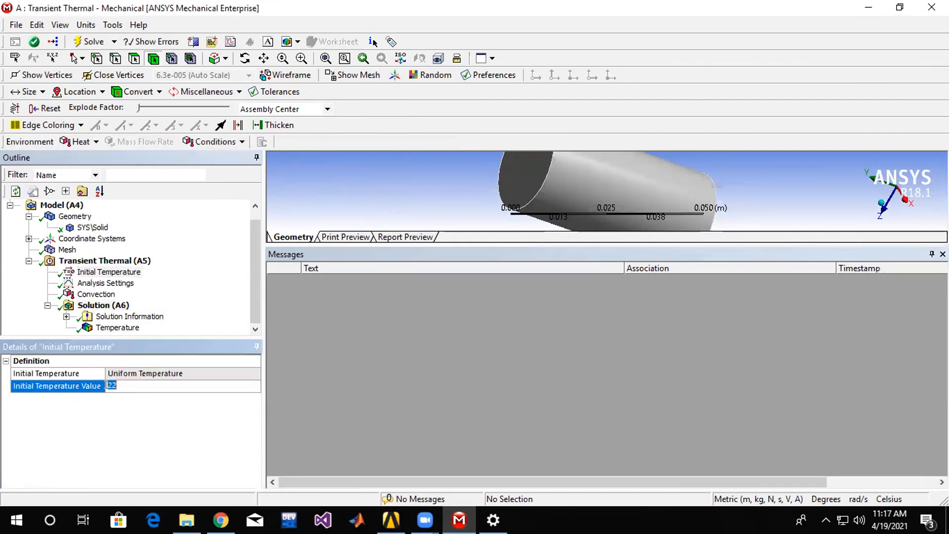
pyautogui.click(113, 306)
pyautogui.rightClick(113, 306)
pyautogui.click(140, 332)
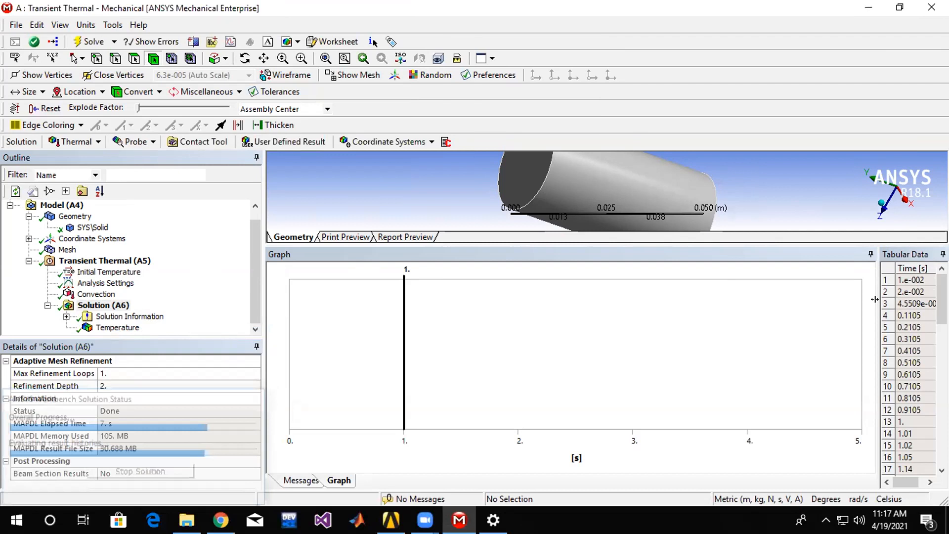
# Review the Temperature result's graph and its minimum and maximum values through the last time point.
pyautogui.moveTo(685, 322); pyautogui.dragTo(676, 324)
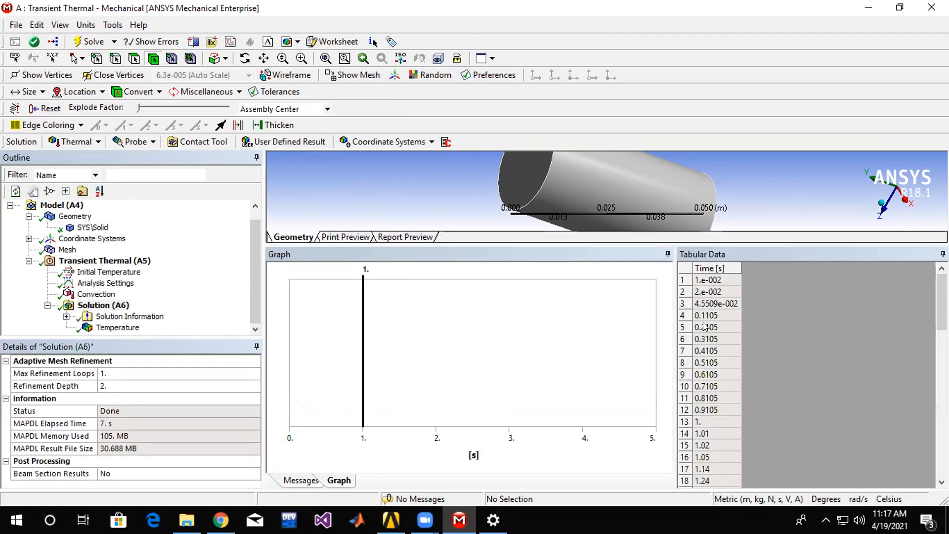
pyautogui.click(106, 328)
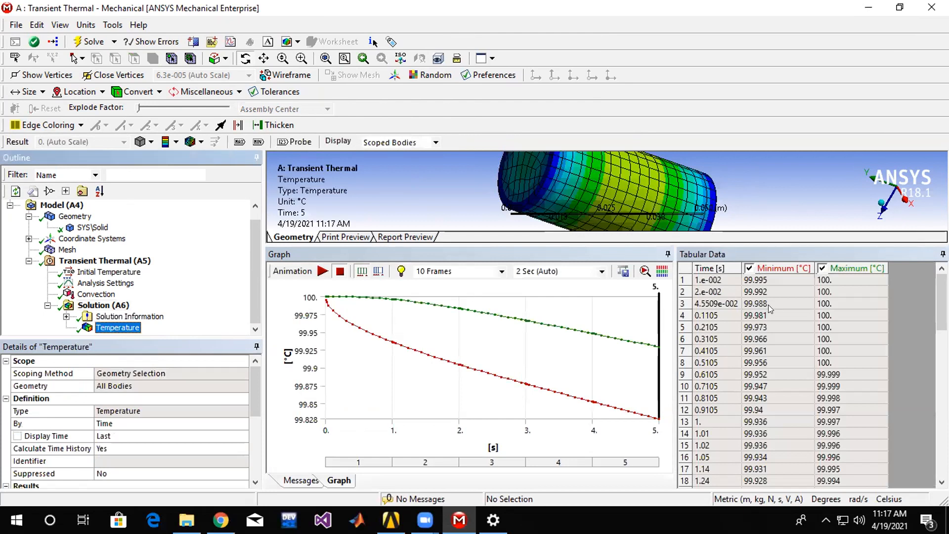
pyautogui.moveTo(941, 305); pyautogui.dragTo(942, 452)
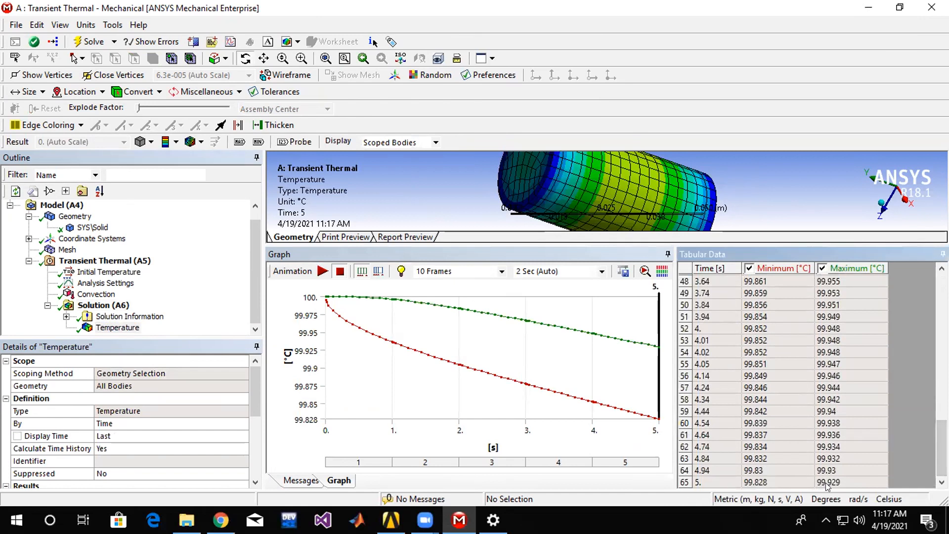
# Set the number of steps in the analysis settings to 30 and solve the analysis.
pyautogui.click(105, 271)
pyautogui.click(105, 283)
pyautogui.click(113, 373)
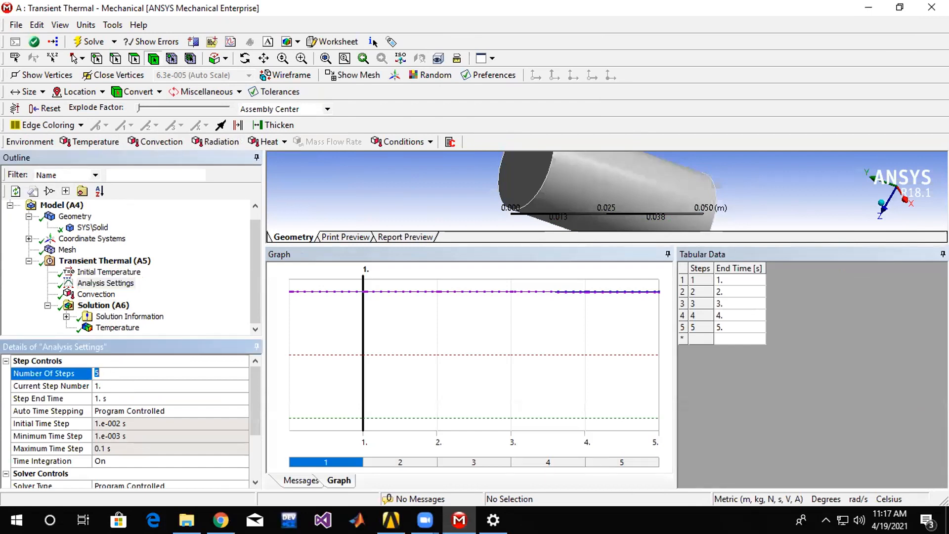
pyautogui.press('Return')
pyautogui.click(117, 305)
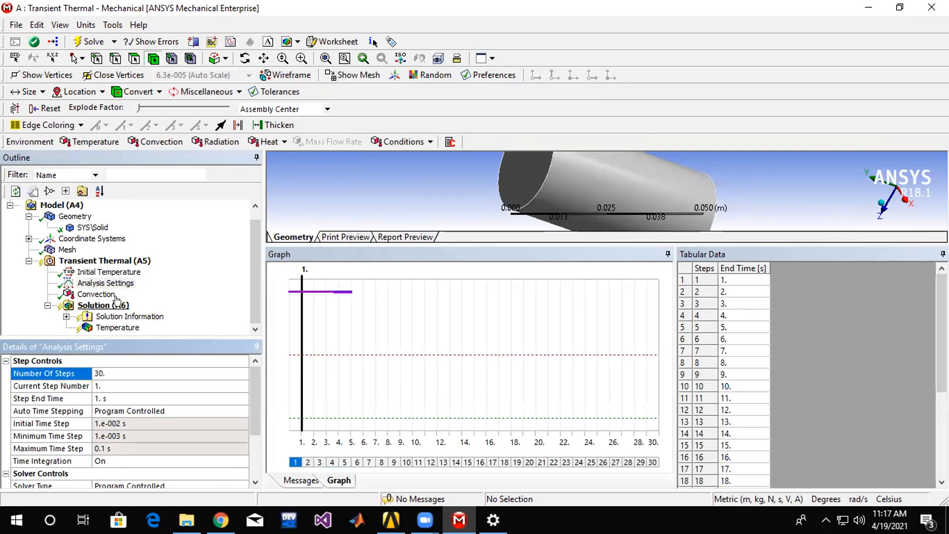
pyautogui.rightClick(123, 304)
pyautogui.click(155, 329)
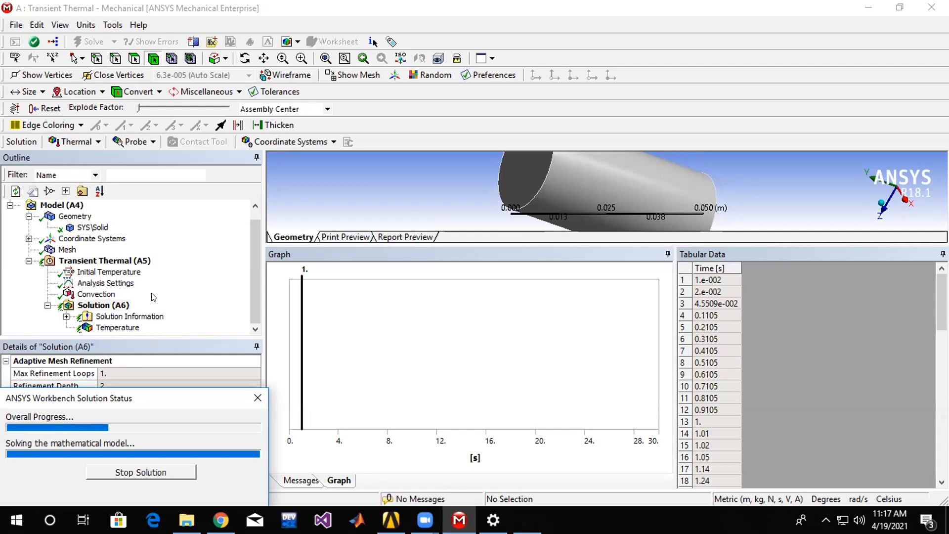
# Review the Temperature result's graph and its minimum and maximum values through the 30 s time point.
pyautogui.click(118, 328)
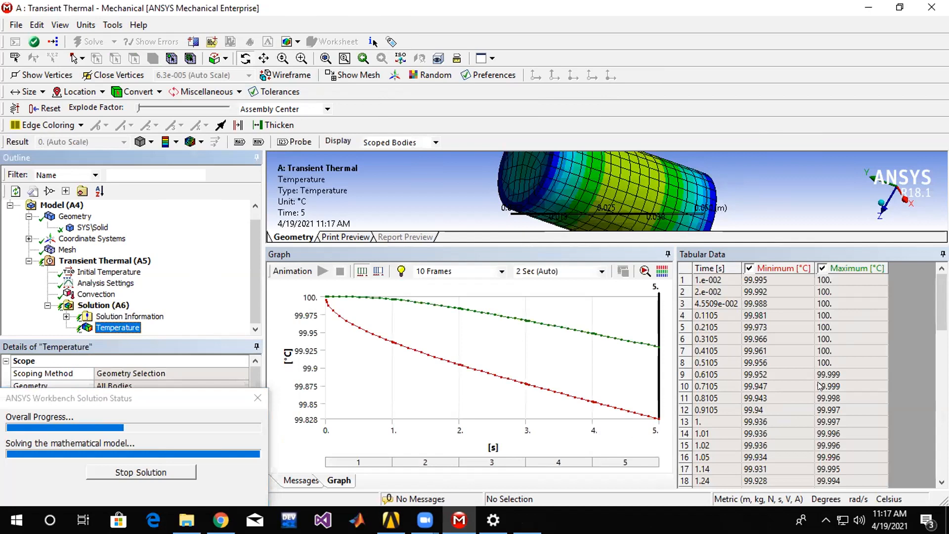
pyautogui.moveTo(942, 302); pyautogui.dragTo(941, 449)
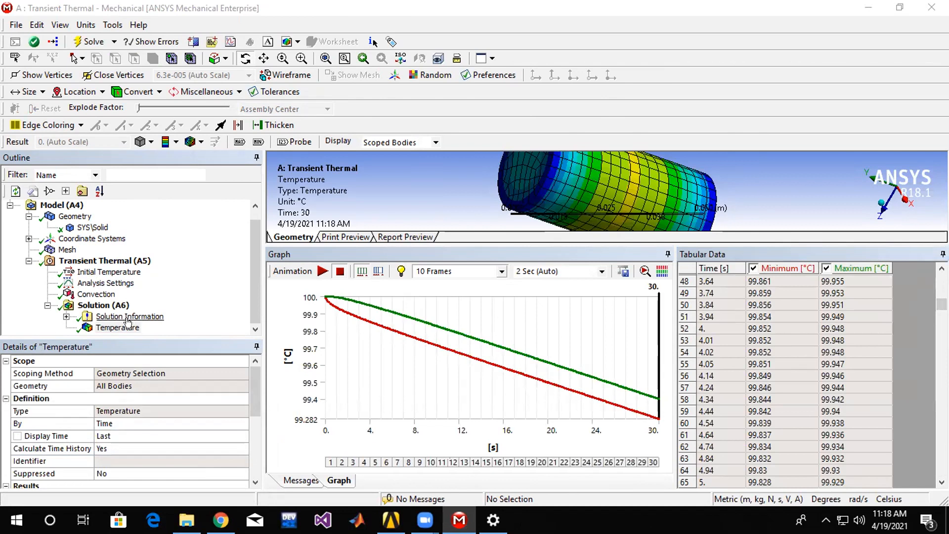
pyautogui.scroll(-1, 873, 319)
pyautogui.moveTo(941, 304); pyautogui.dragTo(941, 472)
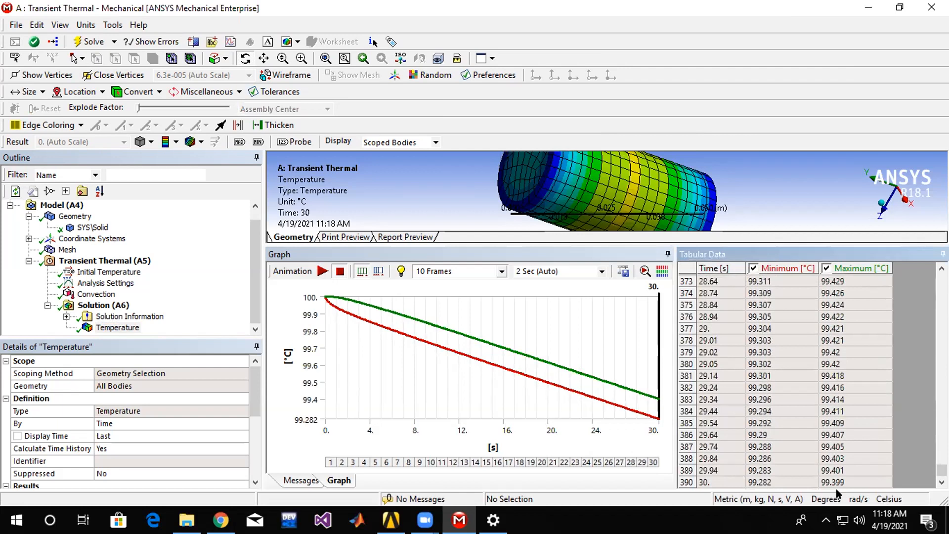
# Set the number of steps in the analysis settings to 100.
pyautogui.click(82, 280)
pyautogui.click(105, 372)
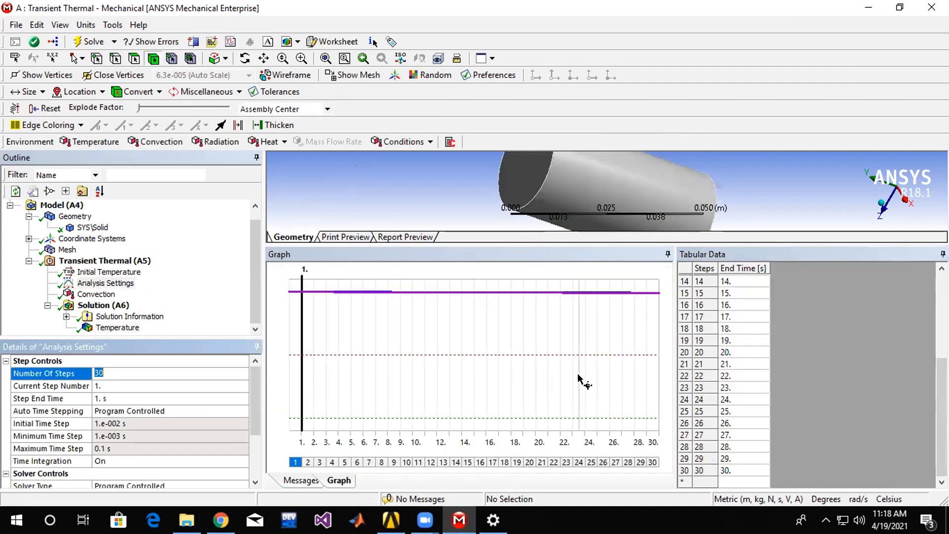
pyautogui.write('10')
pyautogui.press('Return')
pyautogui.rightClick(117, 305)
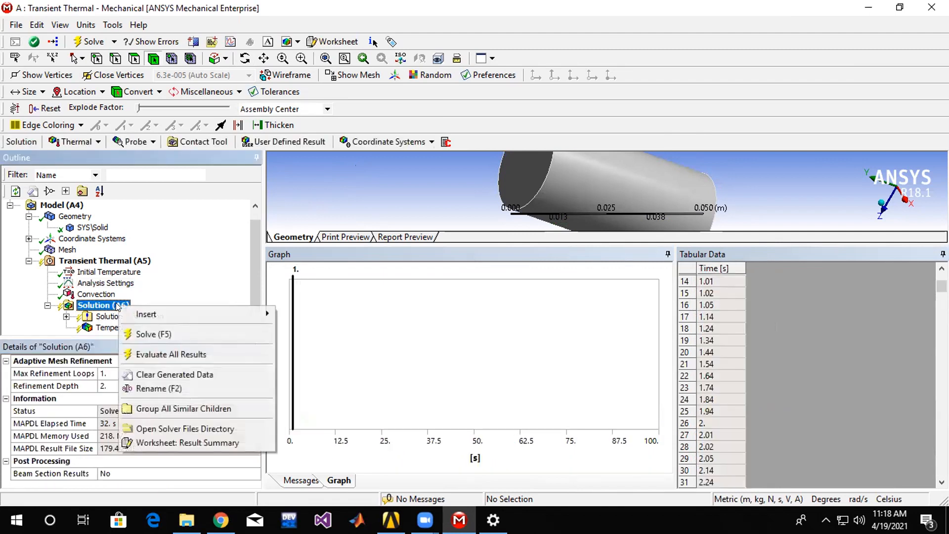
# Set the number of steps in the analysis settings to 200 and solve the analysis.
pyautogui.click(97, 285)
pyautogui.click(116, 373)
pyautogui.write('200')
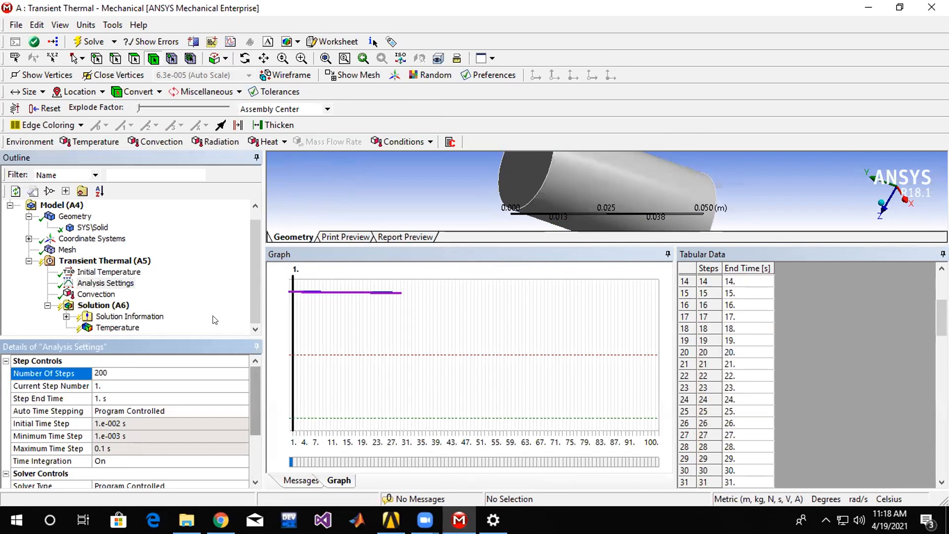
pyautogui.click(104, 305)
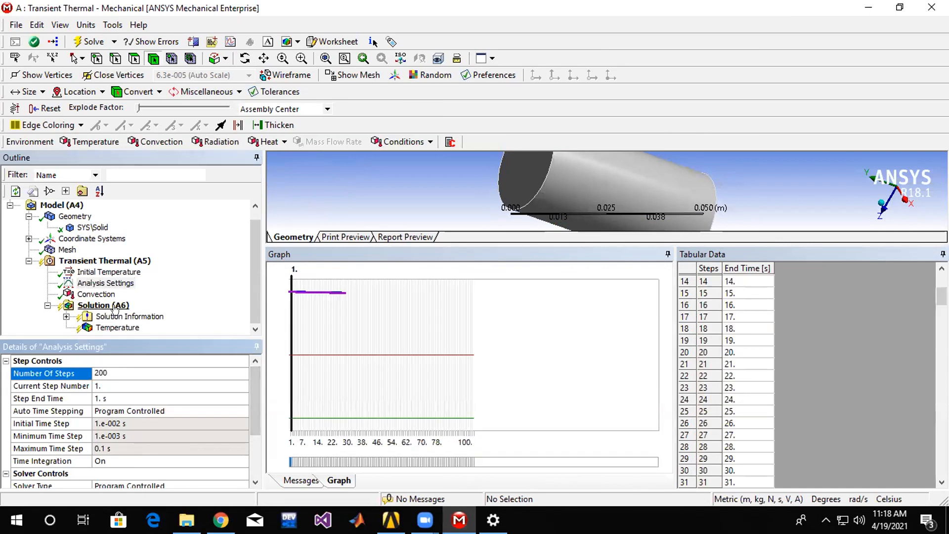
pyautogui.rightClick(118, 307)
pyautogui.click(134, 335)
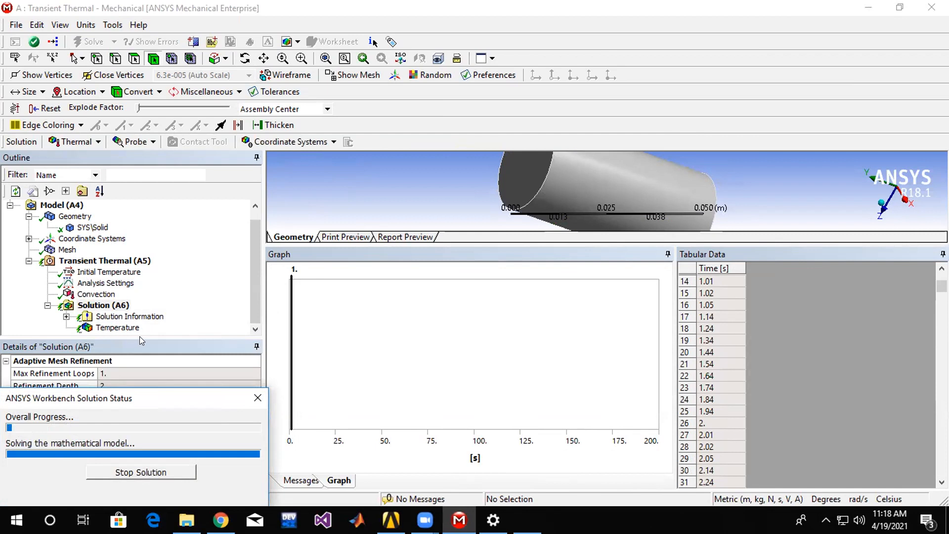
# Examine the initial temperature and the convection's tabular coefficient and temperature values through the last time step.
pyautogui.click(92, 273)
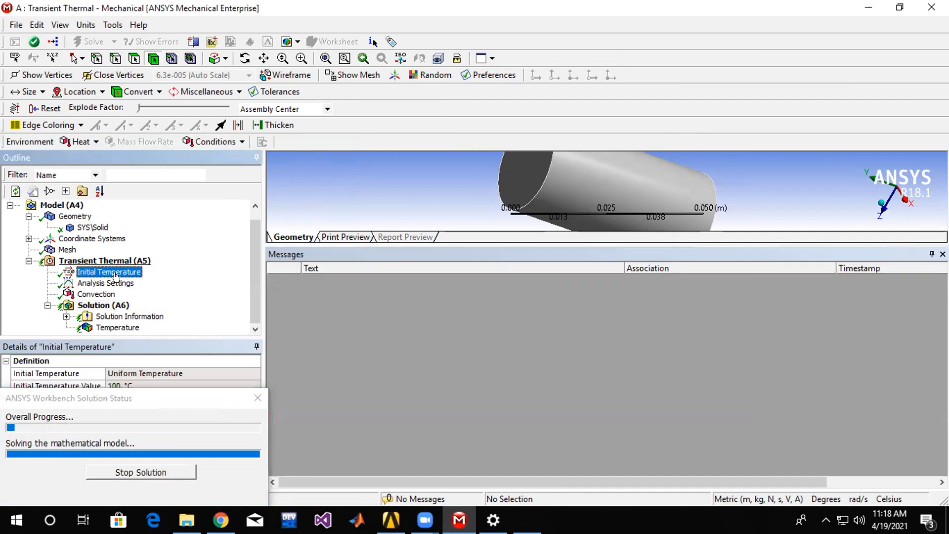
pyautogui.click(125, 292)
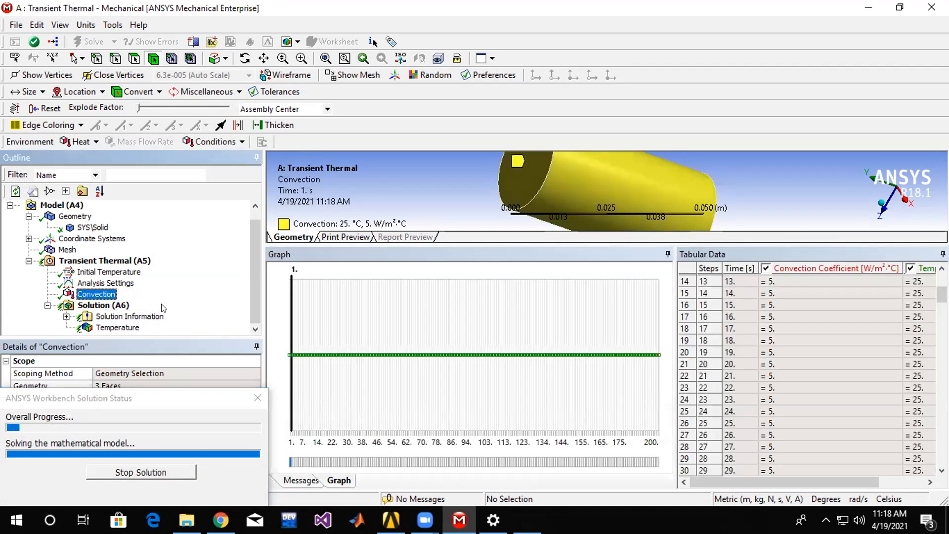
pyautogui.moveTo(810, 482); pyautogui.dragTo(809, 482)
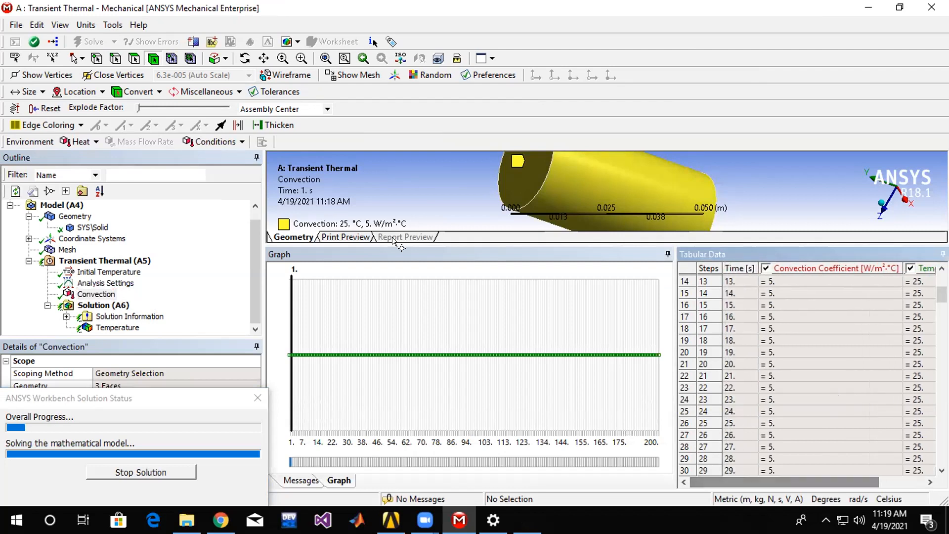
pyautogui.click(93, 294)
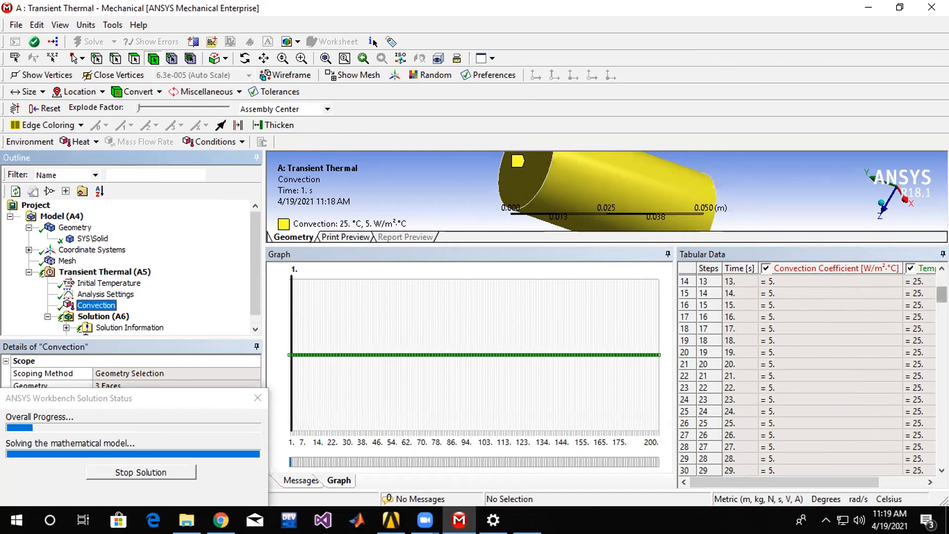
pyautogui.scroll(-20, 931, 408)
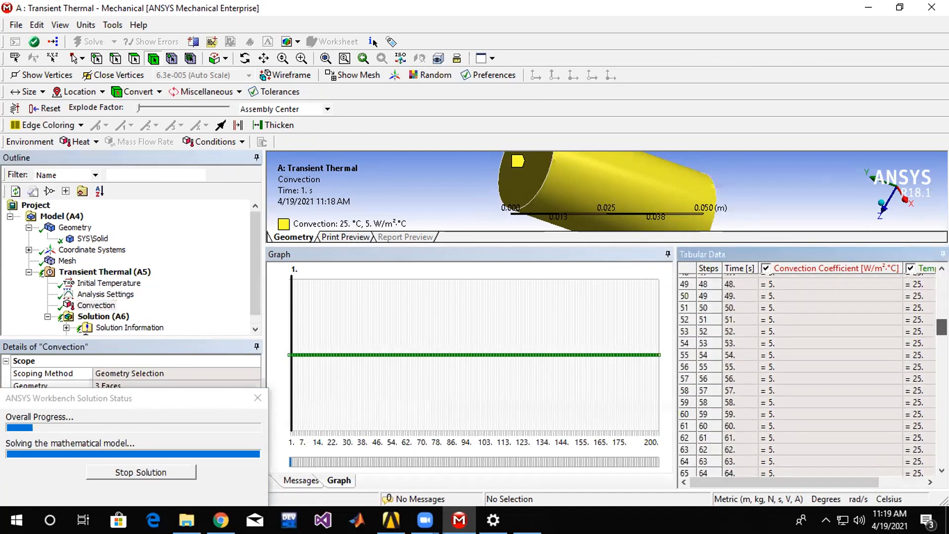
pyautogui.scroll(-19, 931, 408)
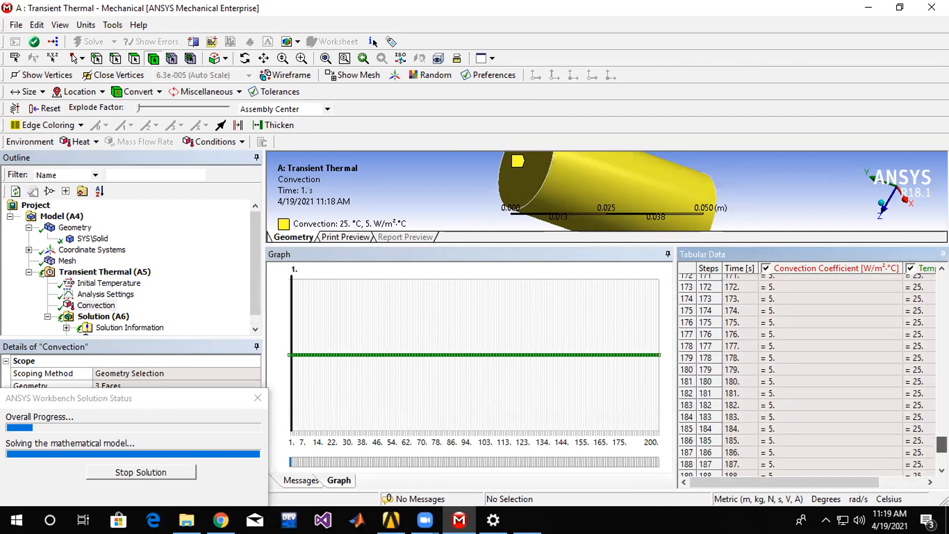
pyautogui.scroll(13, 808, 376)
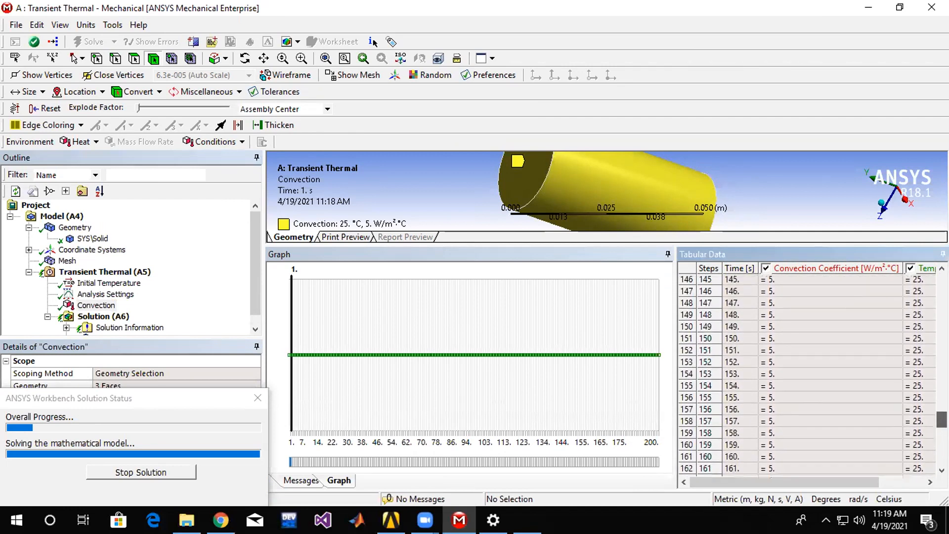
pyautogui.scroll(-13, 808, 375)
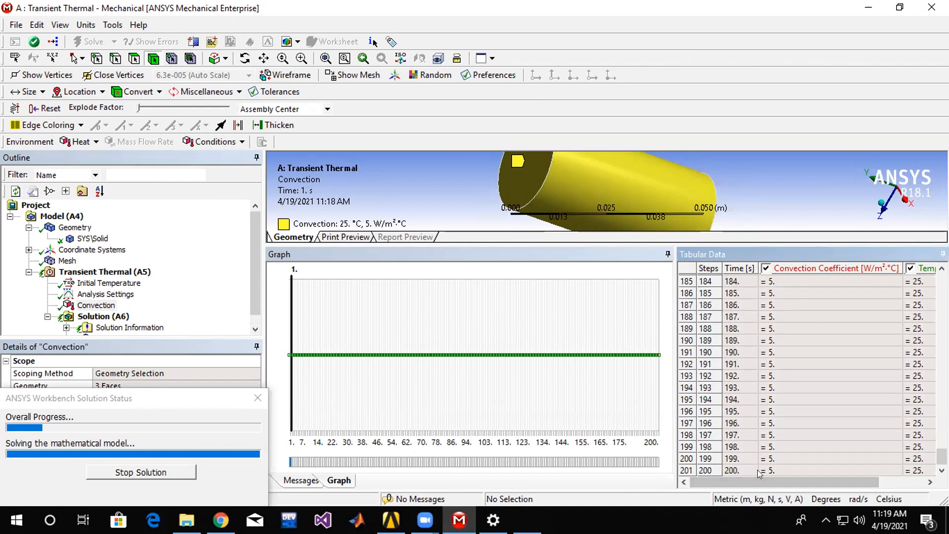
pyautogui.moveTo(860, 477); pyautogui.dragTo(879, 476)
pyautogui.moveTo(811, 482); pyautogui.dragTo(790, 482)
pyautogui.scroll(6, 796, 374)
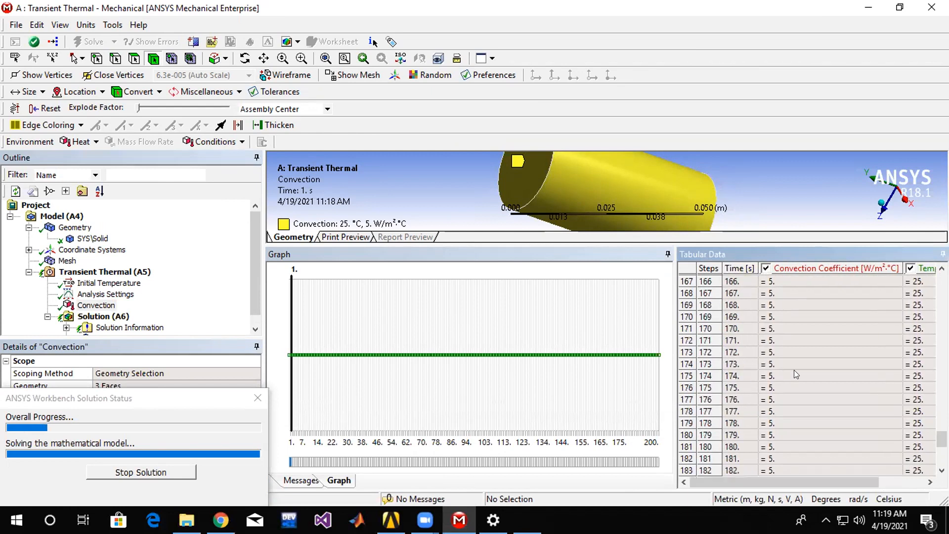
# Move the solution status window off the convection details and examine the film coefficient.
pyautogui.click(96, 305)
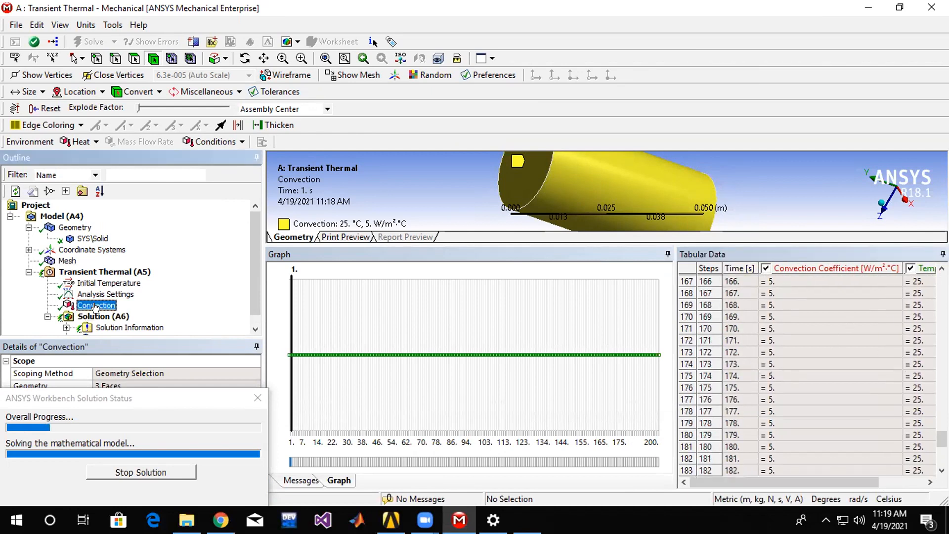
pyautogui.moveTo(192, 396); pyautogui.dragTo(780, 247)
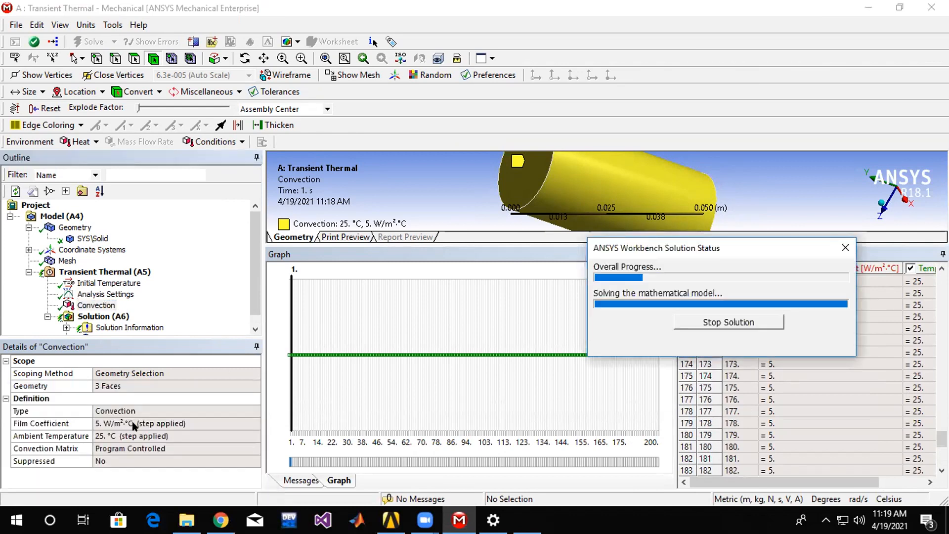
pyautogui.click(94, 306)
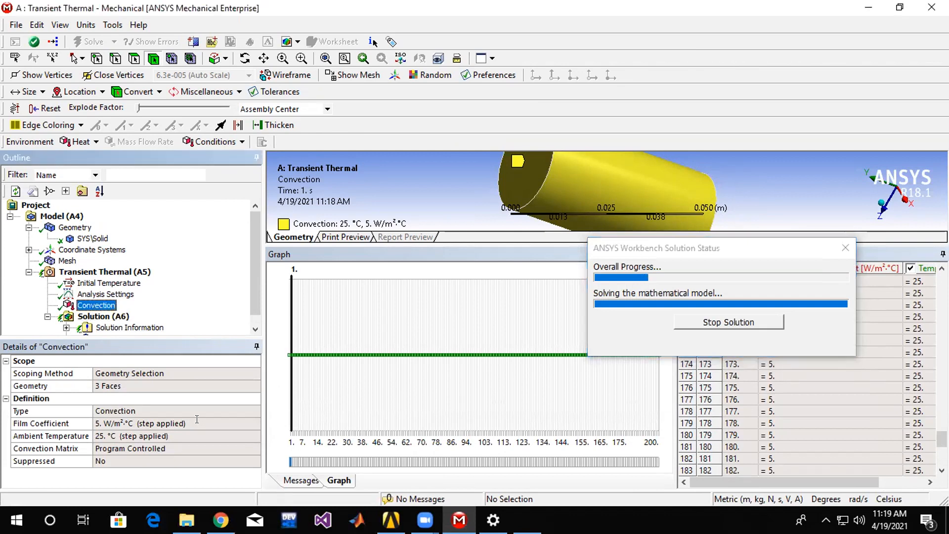
pyautogui.click(239, 420)
pyautogui.click(239, 419)
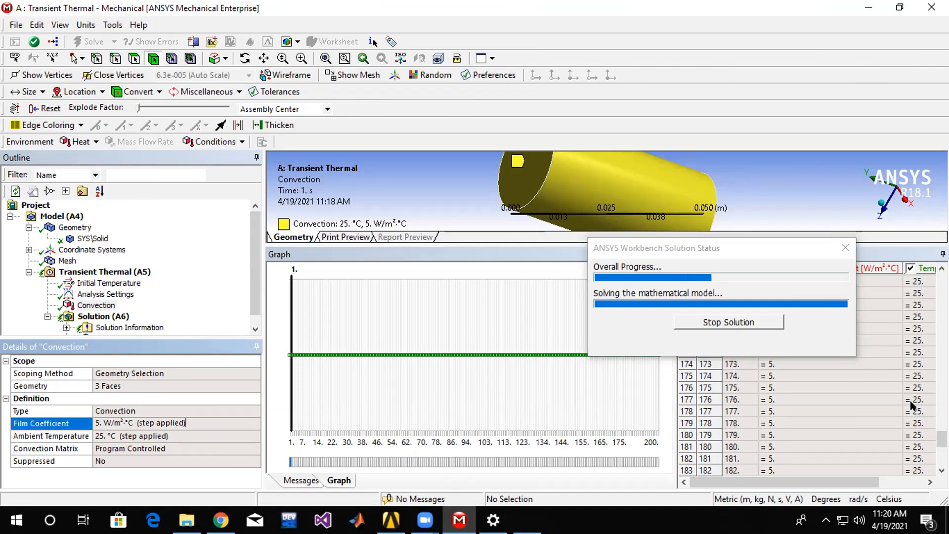
# Check the Temperature result's graph and the Transient Thermal analysis details while the solver runs.
pyautogui.click(28, 250)
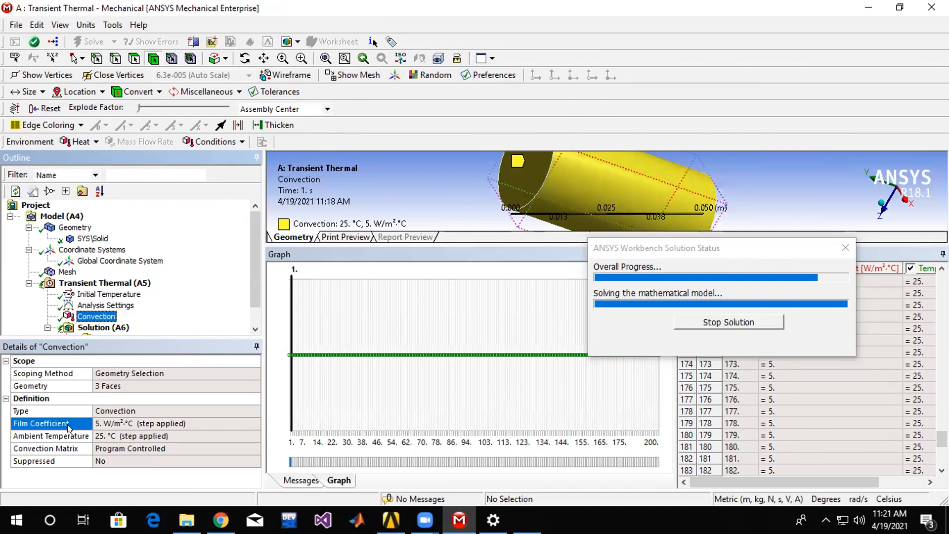
pyautogui.scroll(-1, 250, 262)
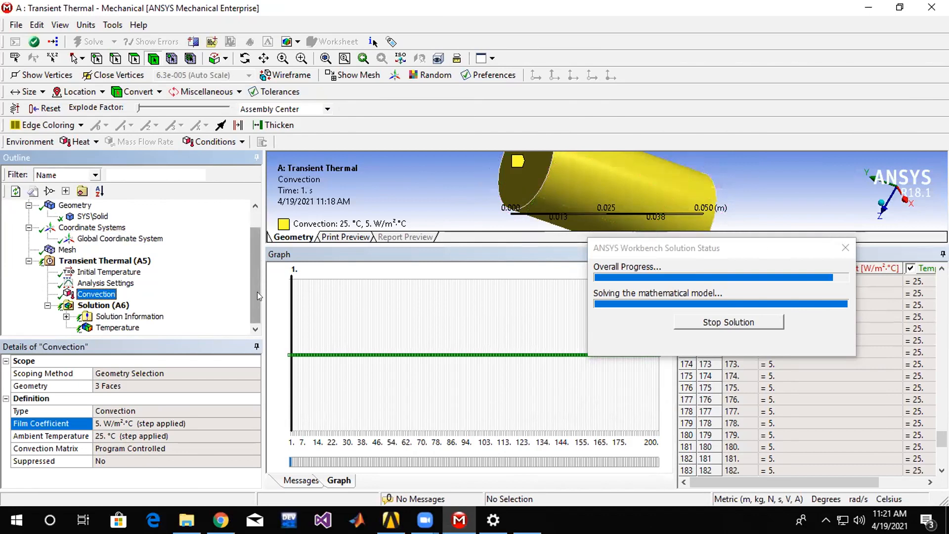
pyautogui.scroll(1, 256, 291)
pyautogui.scroll(-1, 256, 291)
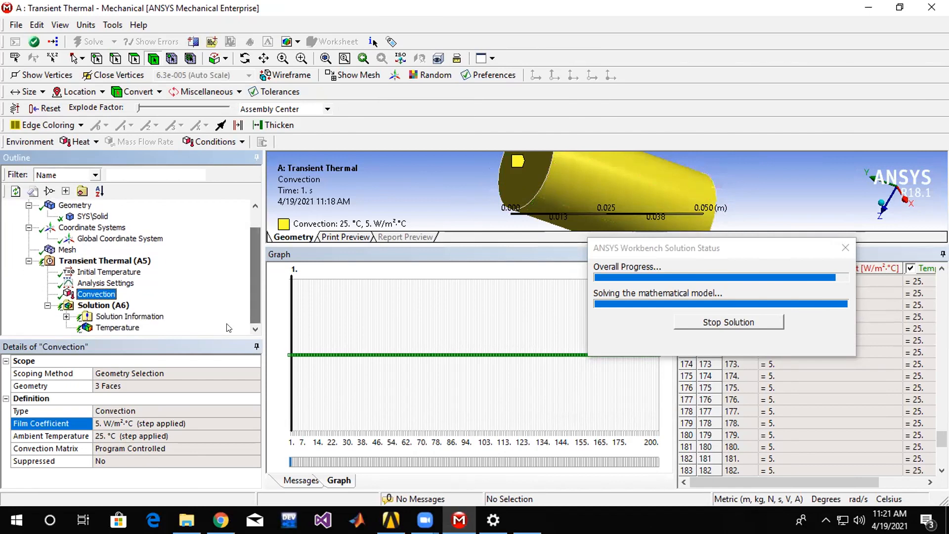
pyautogui.click(130, 329)
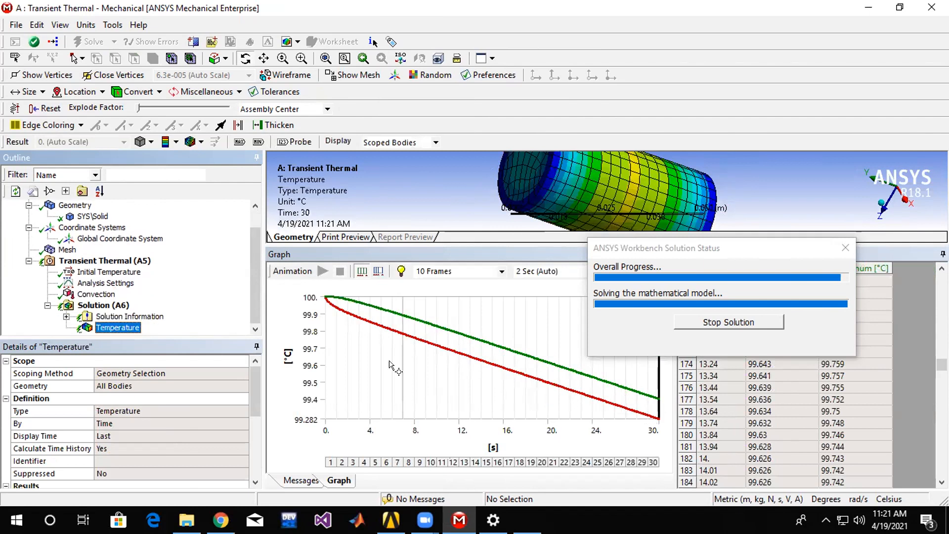
pyautogui.scroll(1, 252, 247)
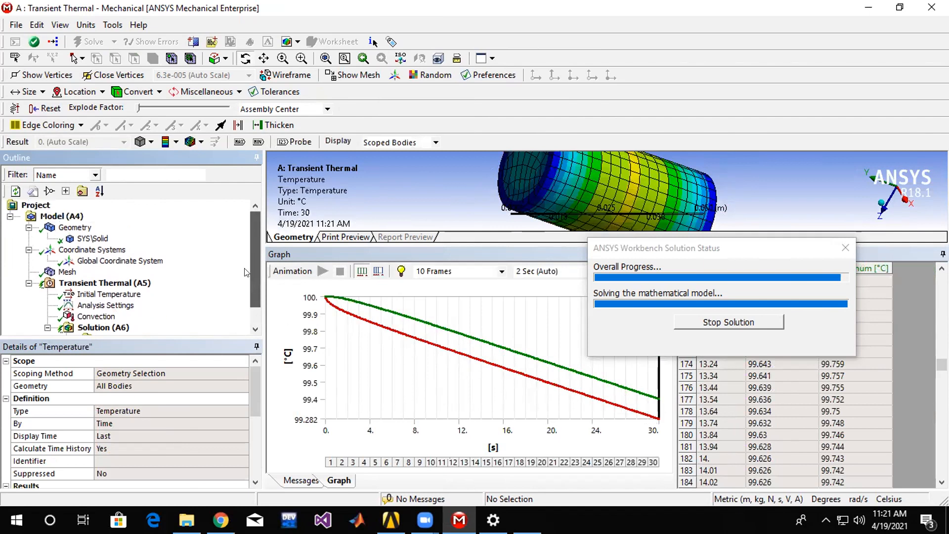
pyautogui.scroll(-1, 245, 269)
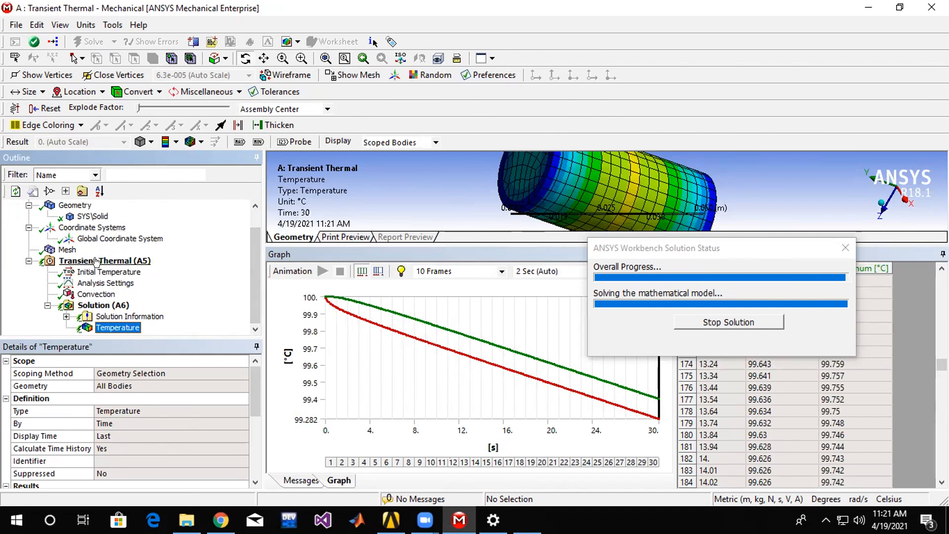
pyautogui.click(95, 261)
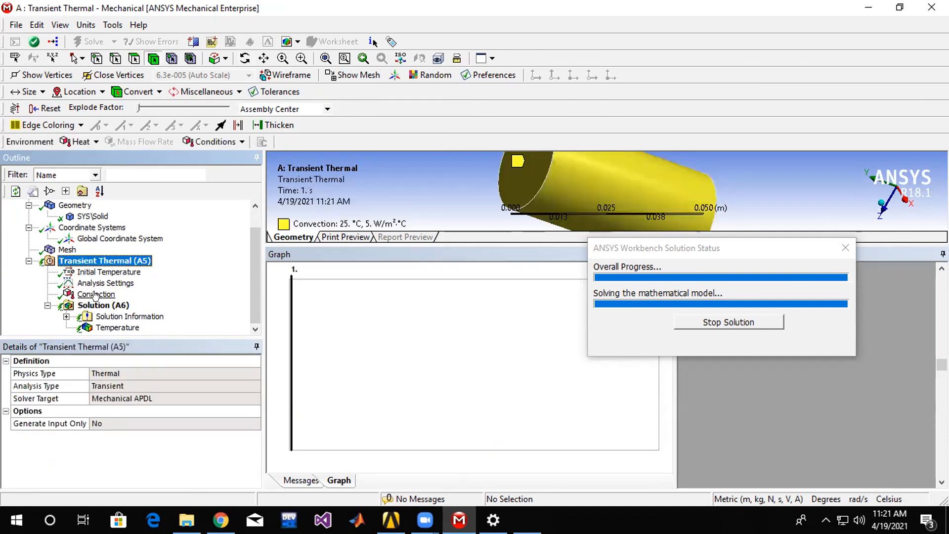
pyautogui.rightClick(98, 262)
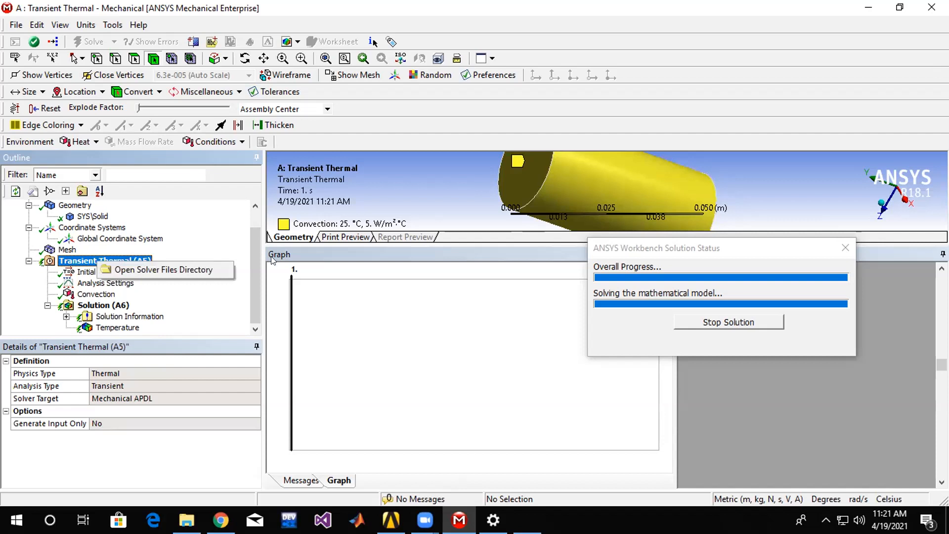
pyautogui.click(260, 269)
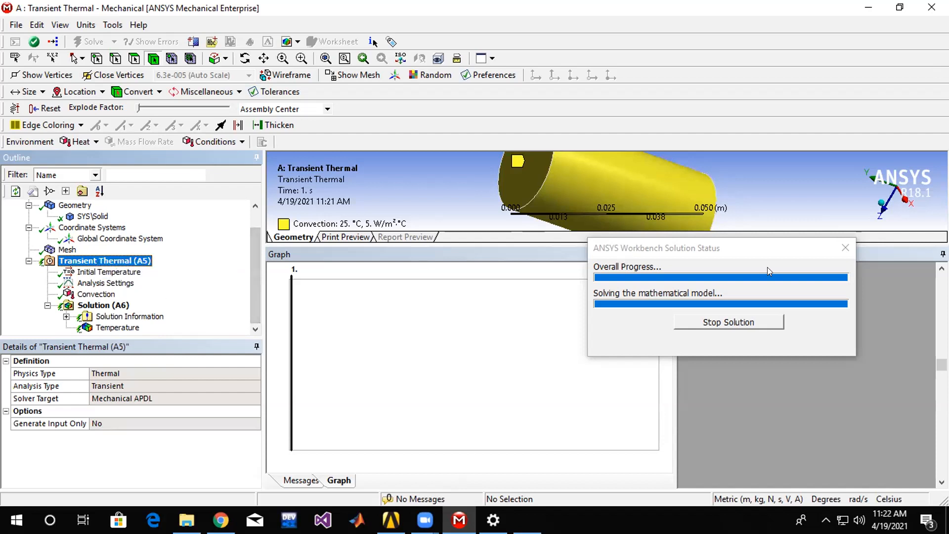
# Enlarge the geometry view clear of the solution status window and select the cylinder body.
pyautogui.moveTo(751, 250); pyautogui.dragTo(818, 365)
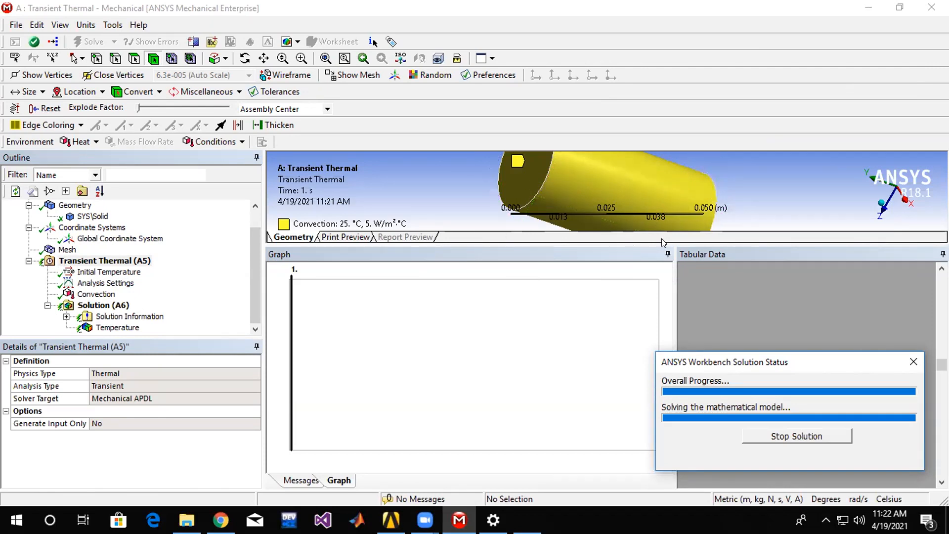
pyautogui.moveTo(658, 236); pyautogui.dragTo(655, 303)
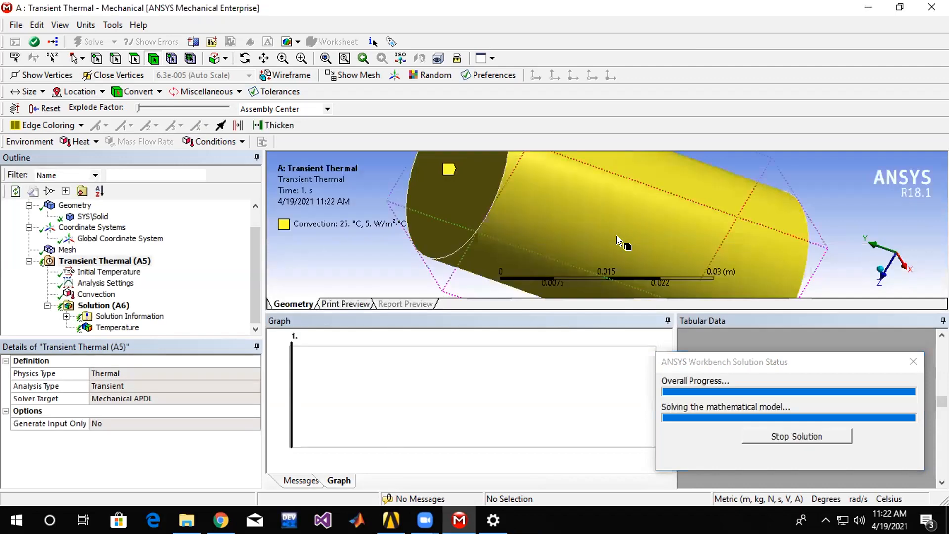
pyautogui.scroll(5, 820, 191)
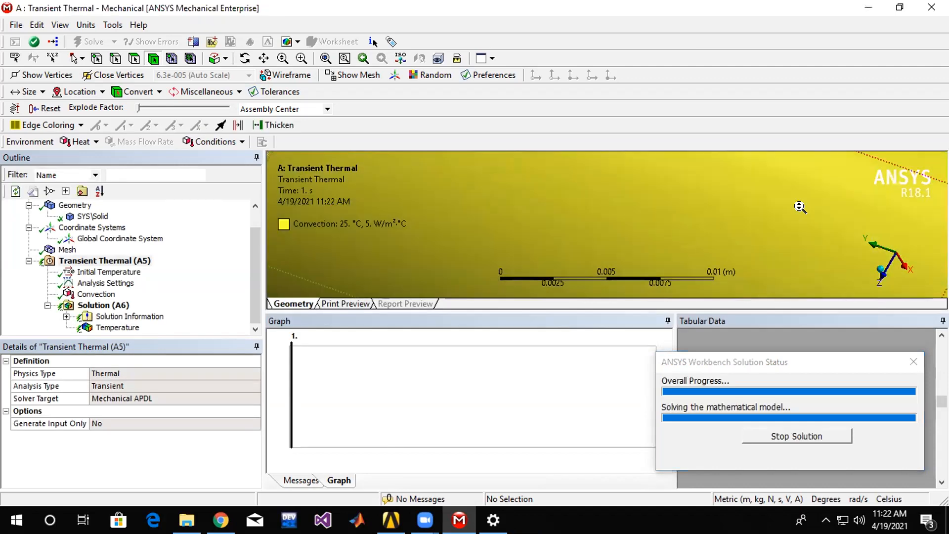
pyautogui.scroll(-8, 796, 203)
pyautogui.moveTo(750, 207); pyautogui.dragTo(523, 218, button='middle')
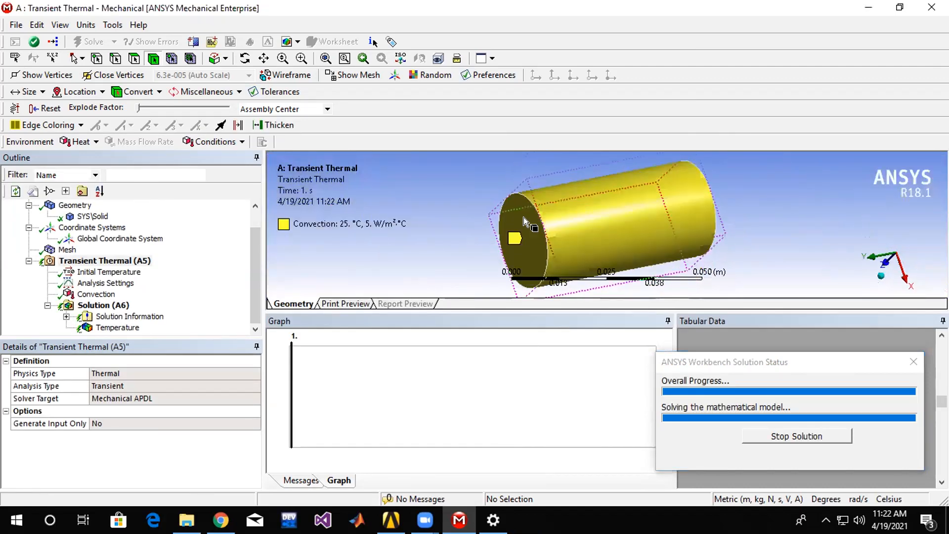
pyautogui.click(526, 215)
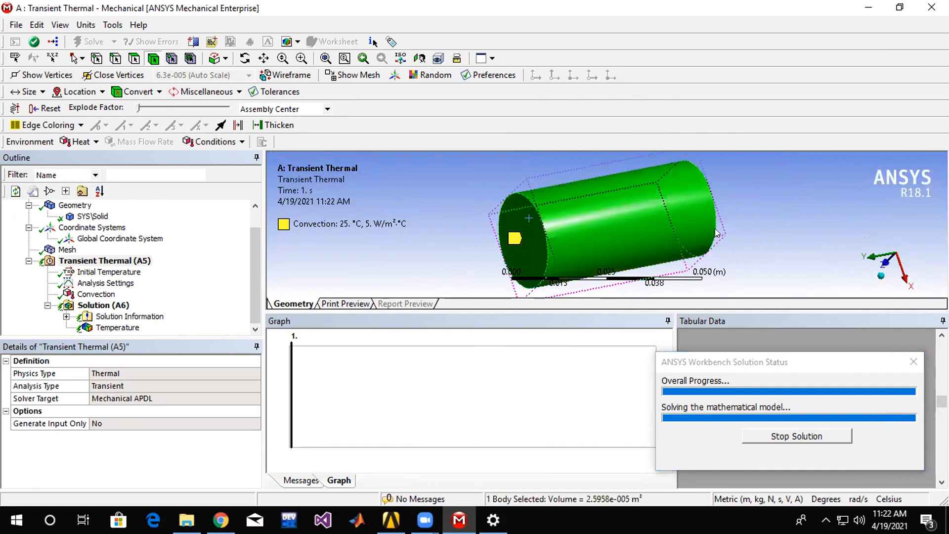
# Clear the body selection and display the Temperature result.
pyautogui.click(733, 234)
pyautogui.click(134, 55)
pyautogui.click(117, 327)
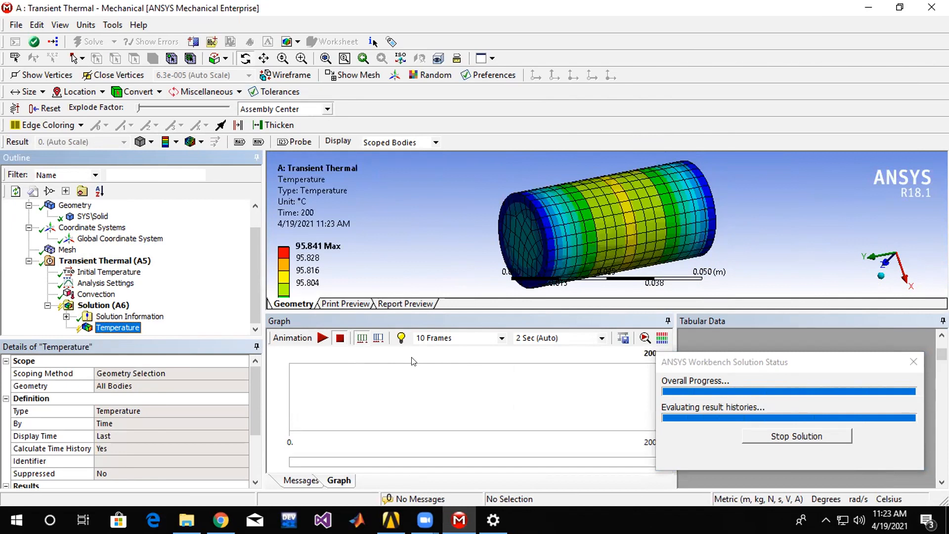
# Examine the minimum and maximum temperatures tabulated for the final time of 200 s.
pyautogui.moveTo(942, 354); pyautogui.dragTo(941, 461)
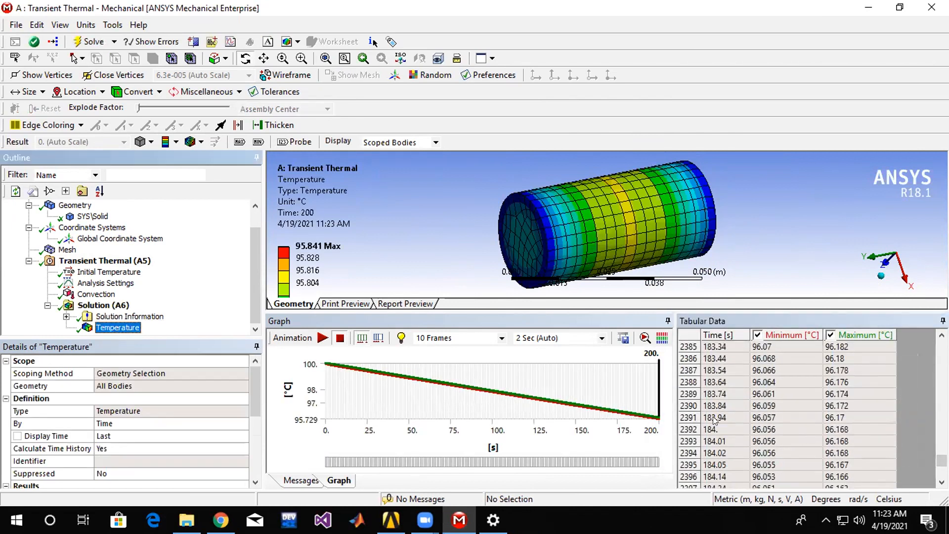
pyautogui.moveTo(942, 461); pyautogui.dragTo(941, 471)
pyautogui.click(839, 482)
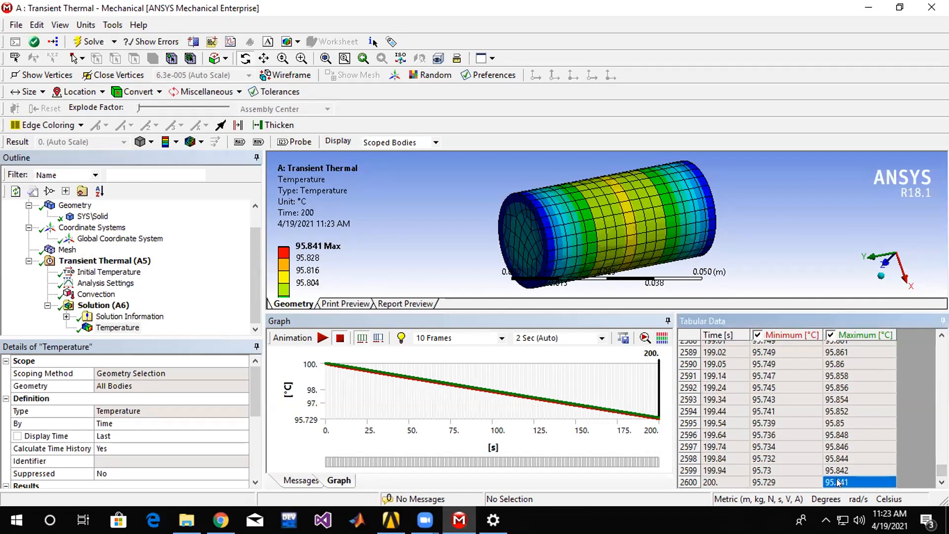
pyautogui.click(719, 477)
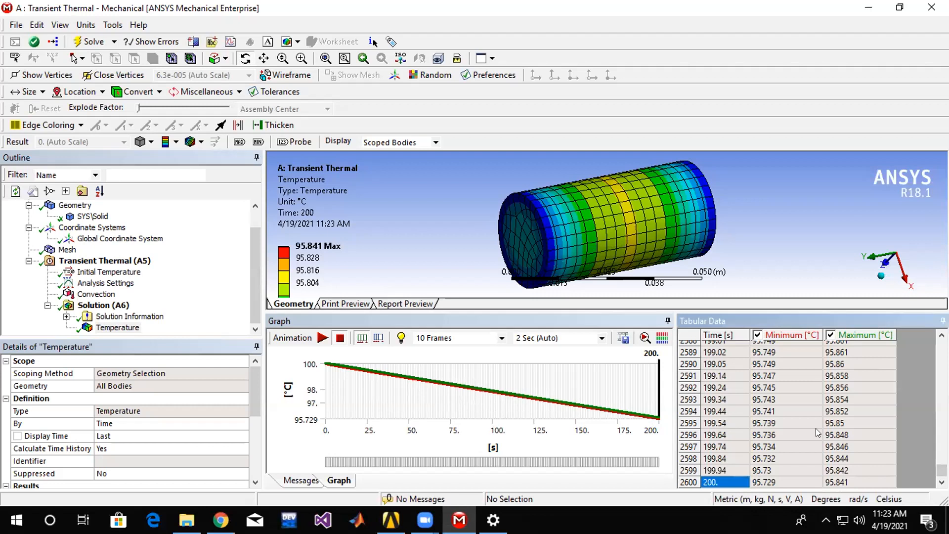
pyautogui.click(846, 481)
pyautogui.moveTo(506, 252); pyautogui.dragTo(595, 205)
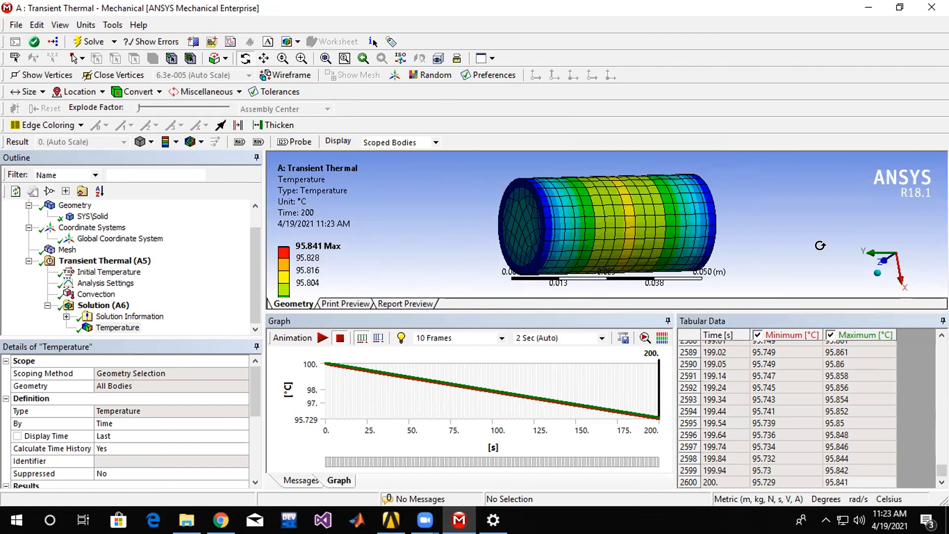
pyautogui.click(837, 484)
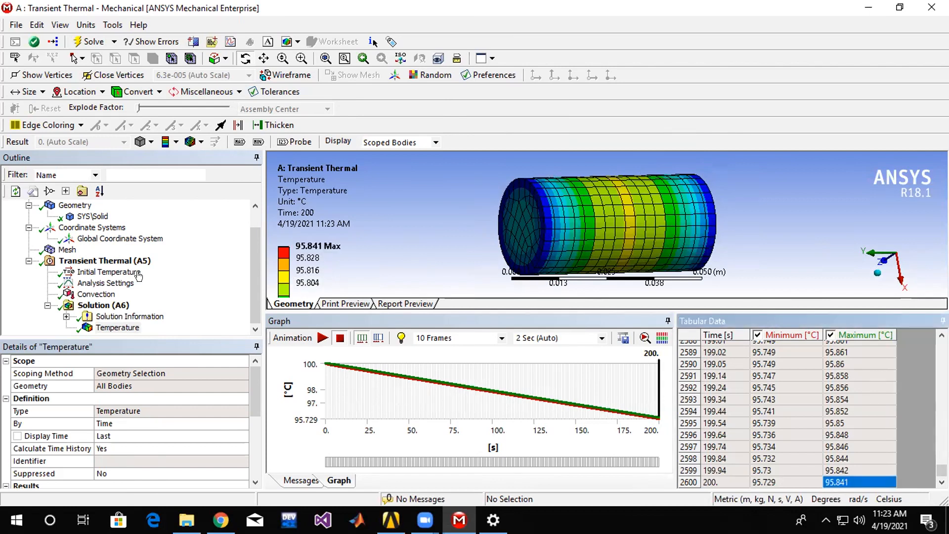
# Define the convection's film coefficient as tabular data.
pyautogui.click(97, 294)
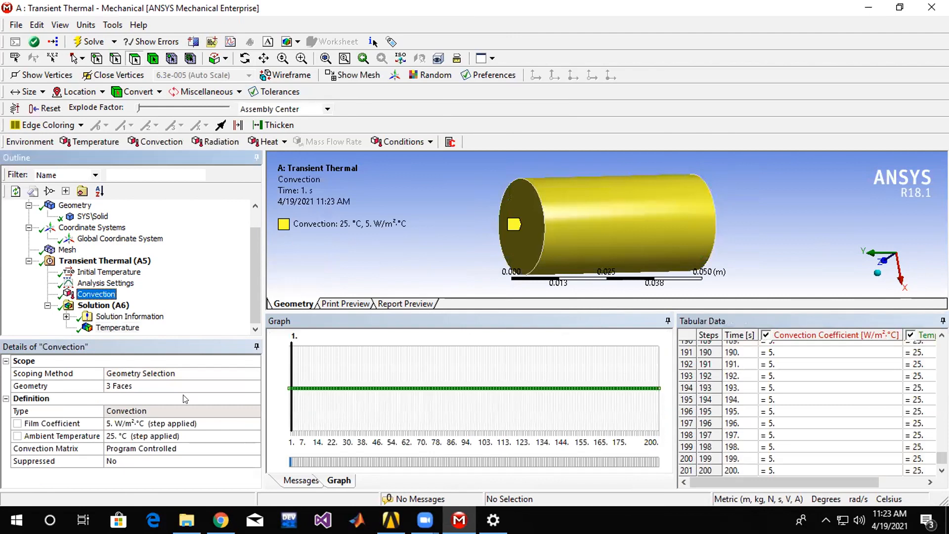
pyautogui.click(210, 423)
pyautogui.click(256, 426)
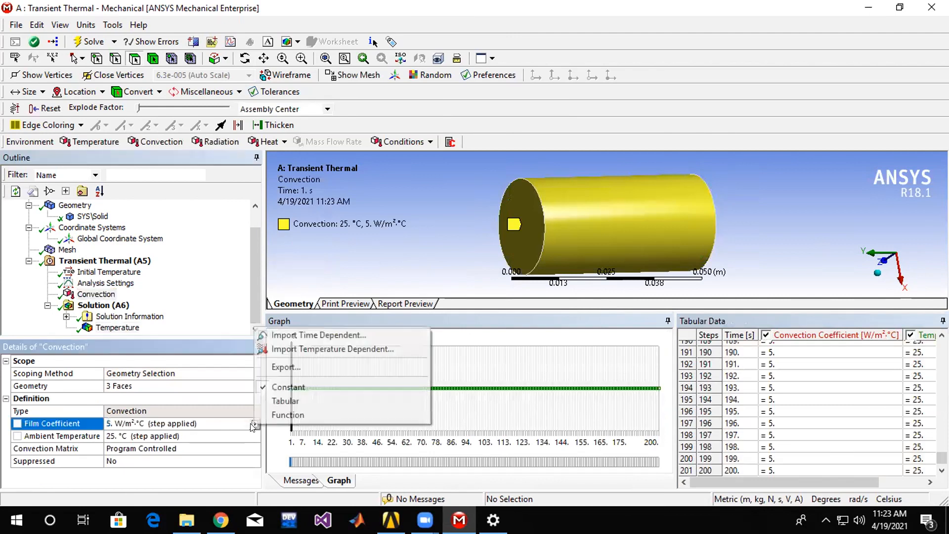
pyautogui.click(269, 402)
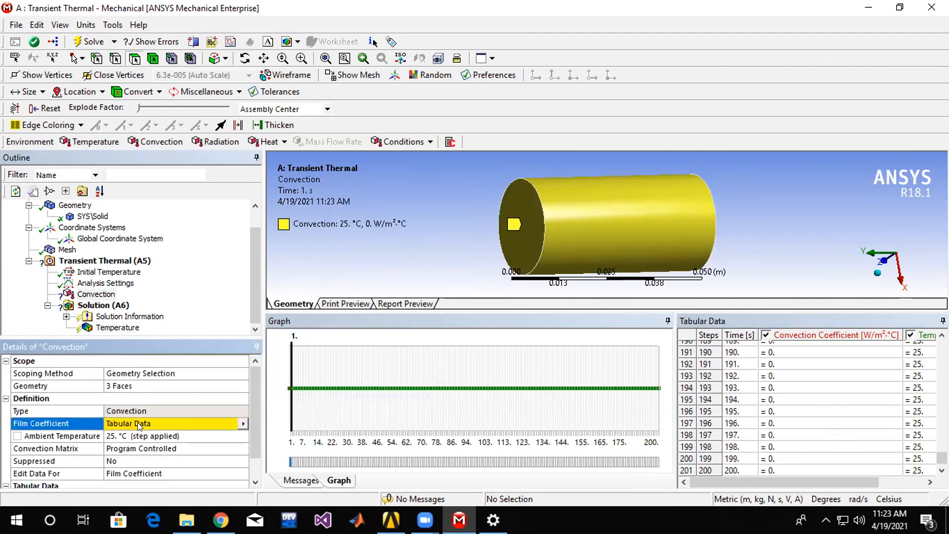
# Set the convection's ambient temperature to 30 °C at step 199 in the tabular data.
pyautogui.click(818, 366)
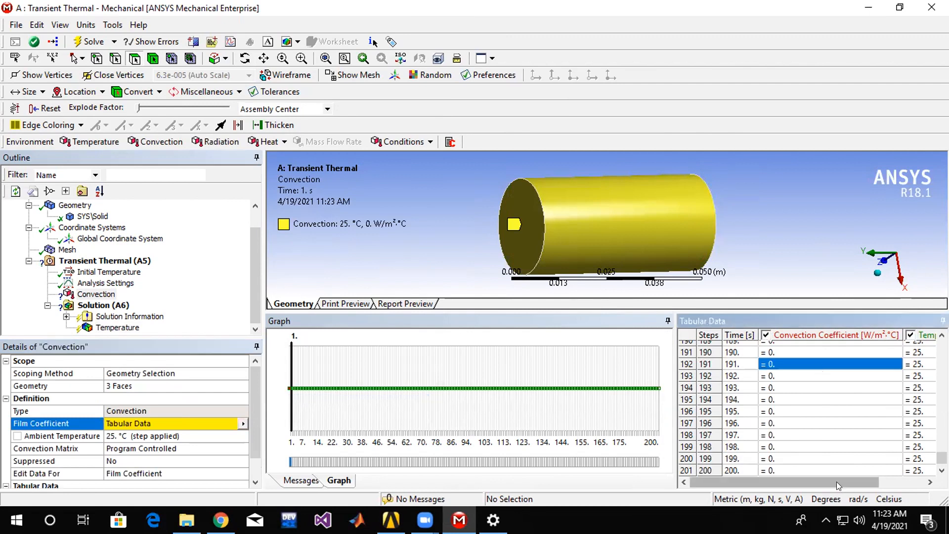
pyautogui.moveTo(837, 482); pyautogui.dragTo(883, 482)
pyautogui.click(868, 459)
pyautogui.write('30')
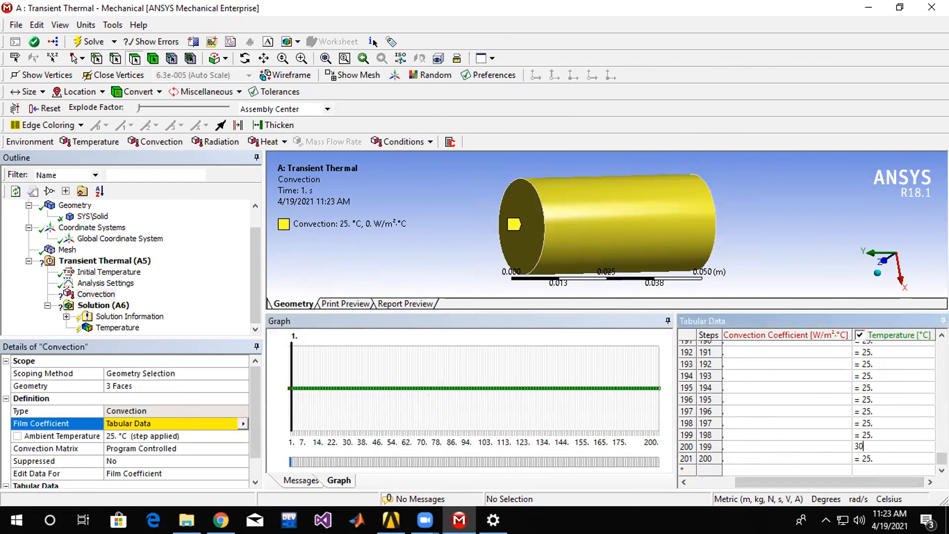
pyautogui.press('Return')
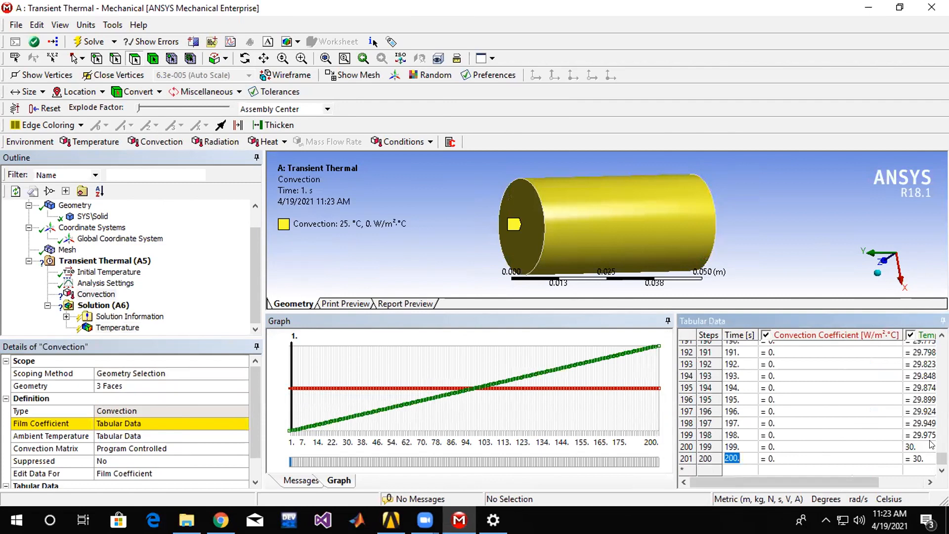
pyautogui.scroll(3, 928, 444)
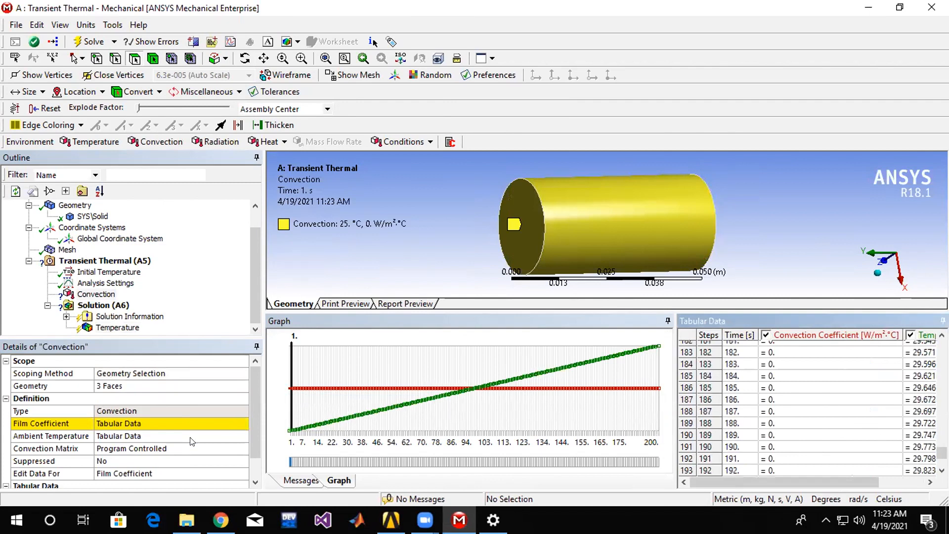
# Reselect Tabular as the definition of the convection's film coefficient.
pyautogui.click(204, 423)
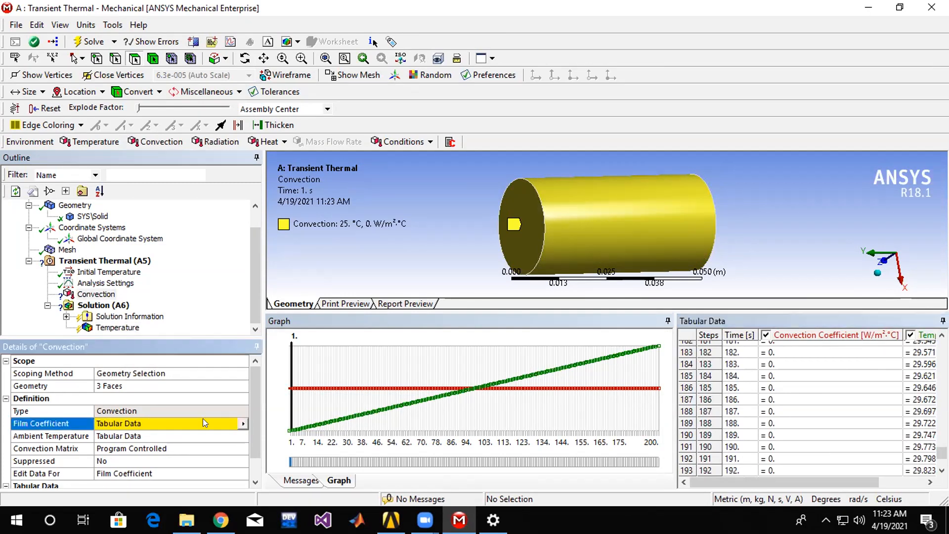
pyautogui.click(242, 423)
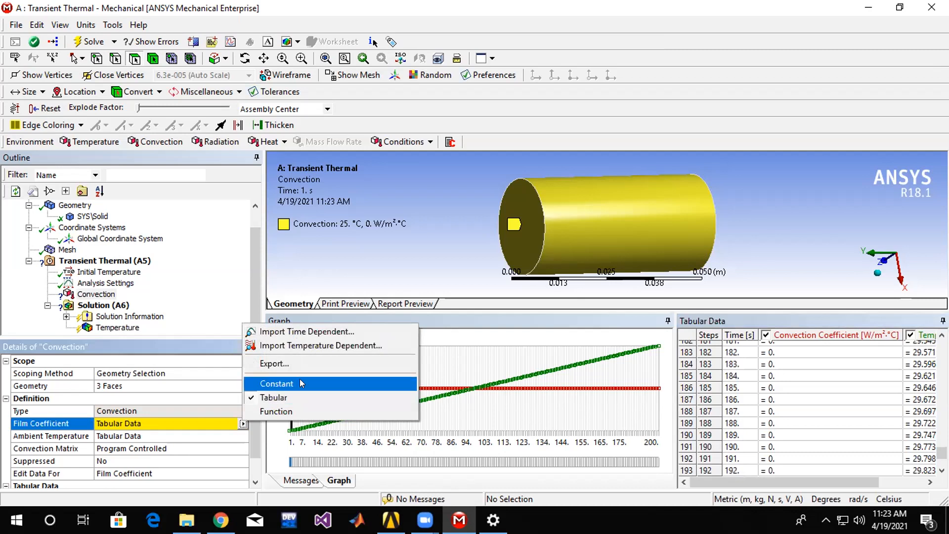
pyautogui.click(271, 397)
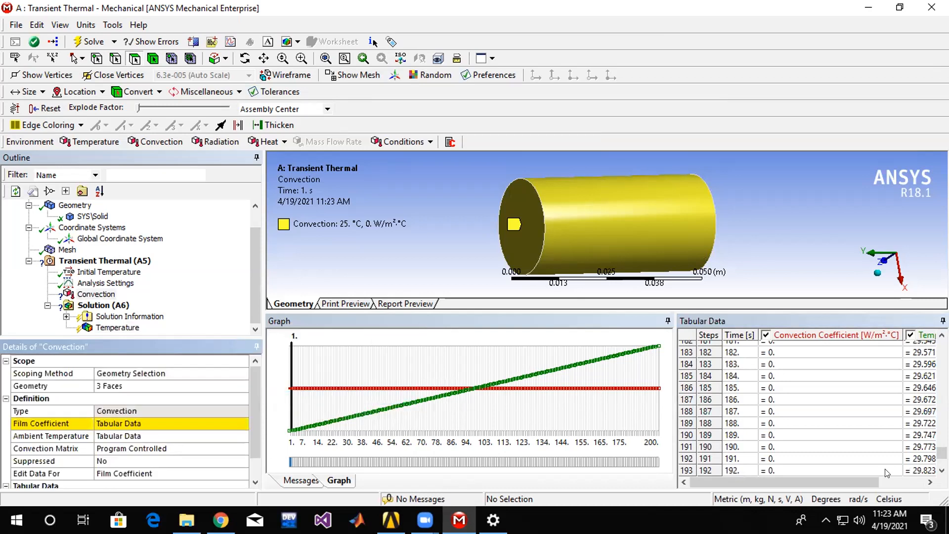
# Set the convection's ambient temperature to 30 °C at step 150 in the tabular data.
pyautogui.moveTo(868, 483); pyautogui.dragTo(909, 482)
pyautogui.scroll(-3, 882, 401)
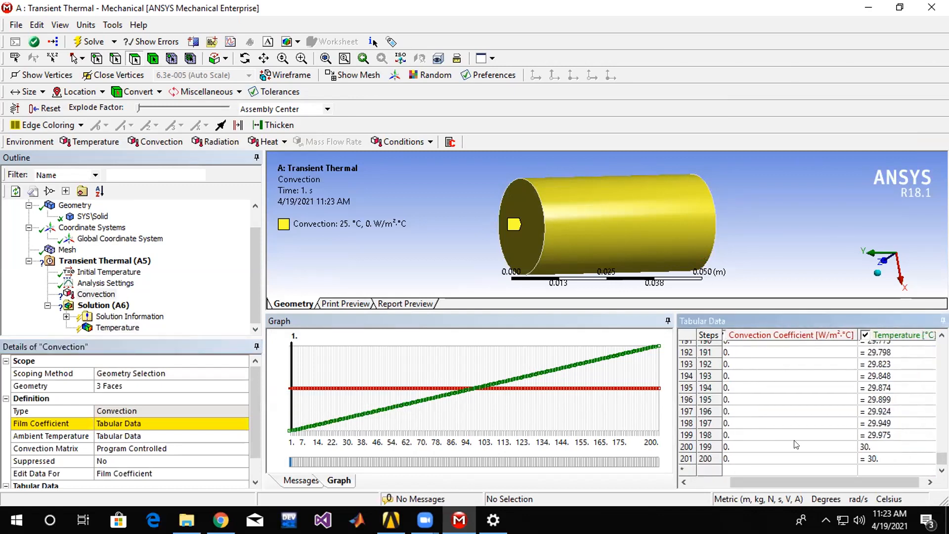
pyautogui.scroll(7, 866, 406)
pyautogui.scroll(6, 868, 406)
pyautogui.scroll(1, 851, 384)
pyautogui.click(885, 364)
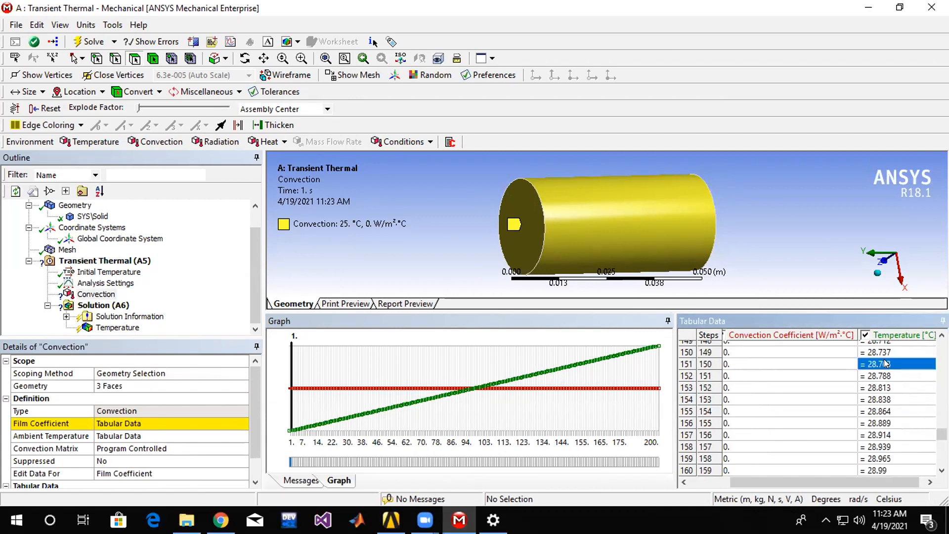
pyautogui.write('30')
pyautogui.press('Return')
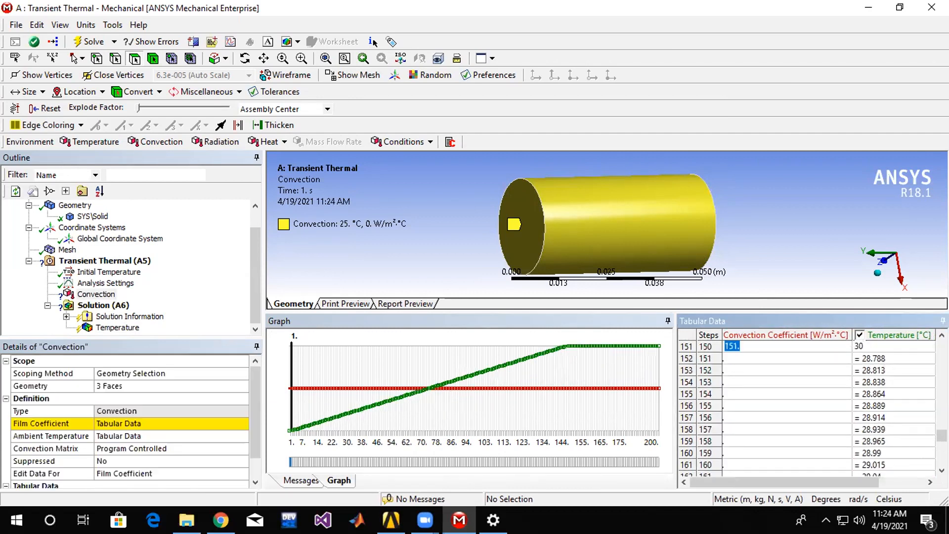
# Review the interpolated ambient temperatures and set the value at step 160 to 45 °C.
pyautogui.scroll(-13, 889, 385)
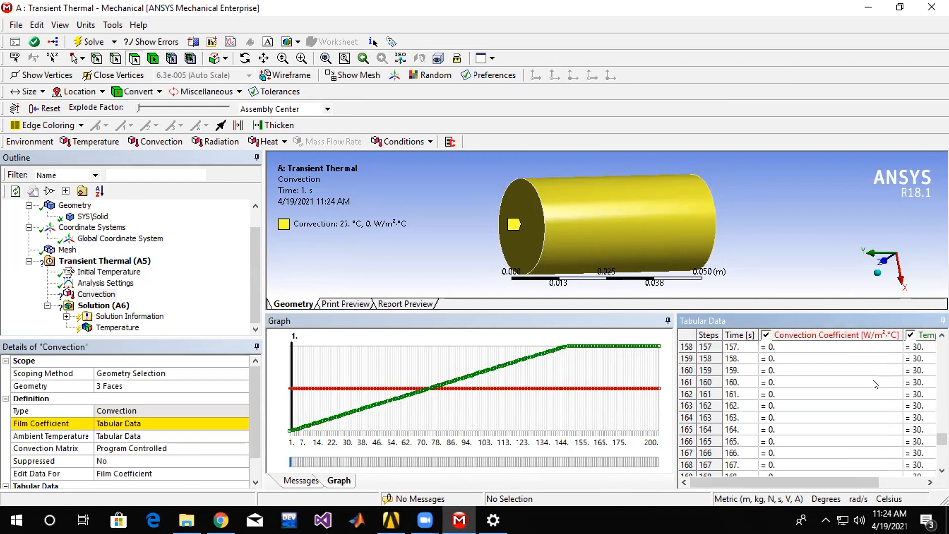
pyautogui.scroll(20, 879, 387)
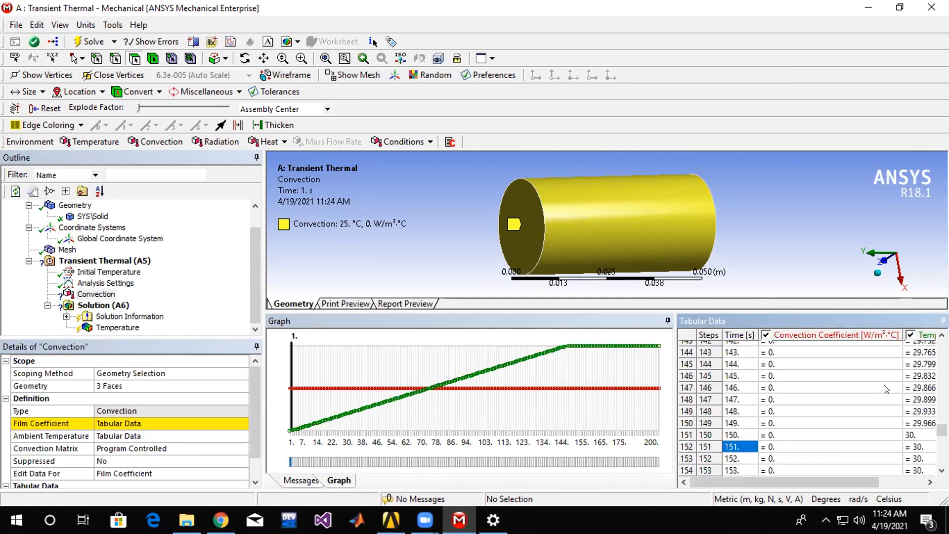
pyautogui.scroll(20, 922, 430)
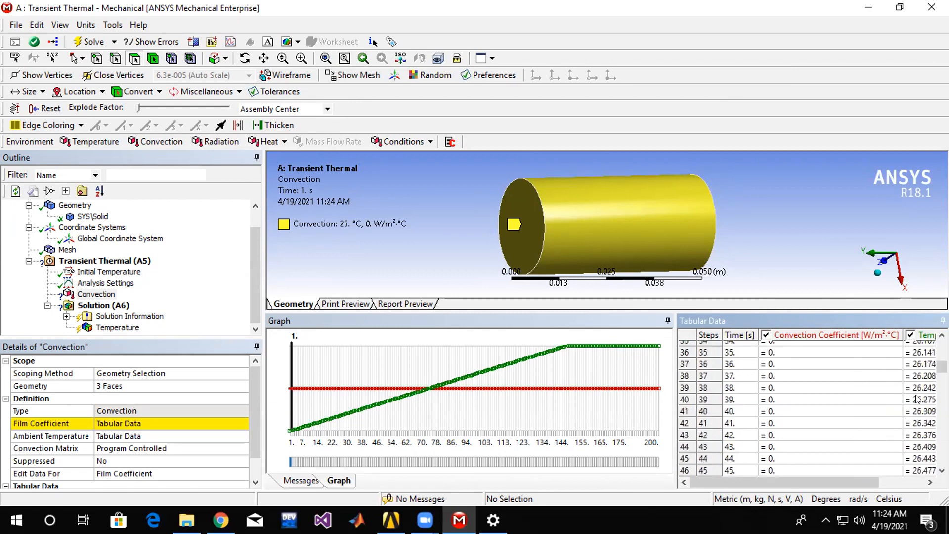
pyautogui.scroll(-19, 915, 410)
pyautogui.scroll(-20, 913, 426)
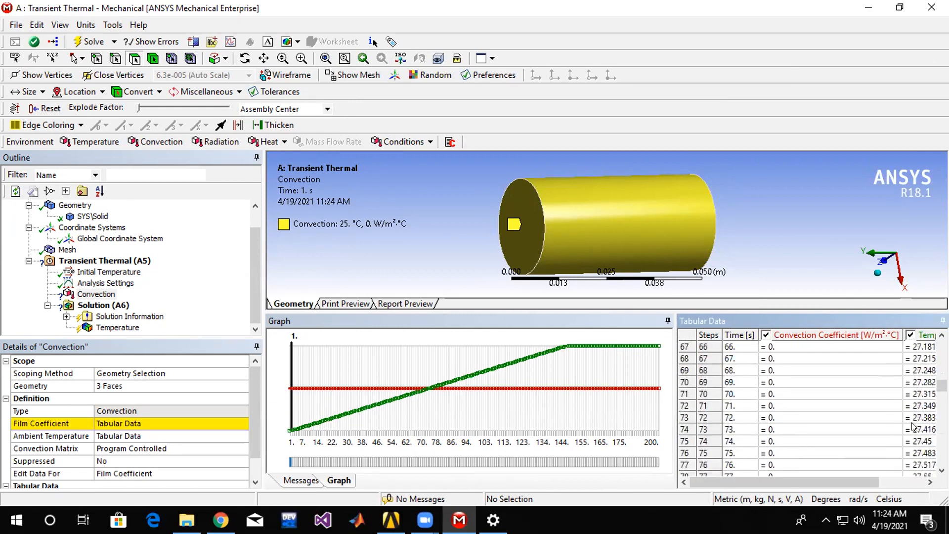
pyautogui.scroll(-8, 913, 419)
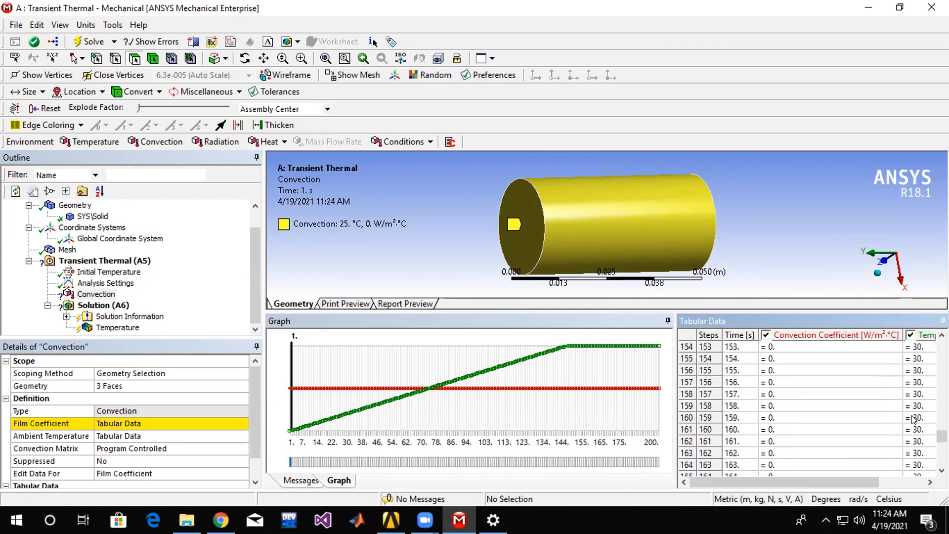
pyautogui.click(918, 430)
pyautogui.write('45')
pyautogui.press('Return')
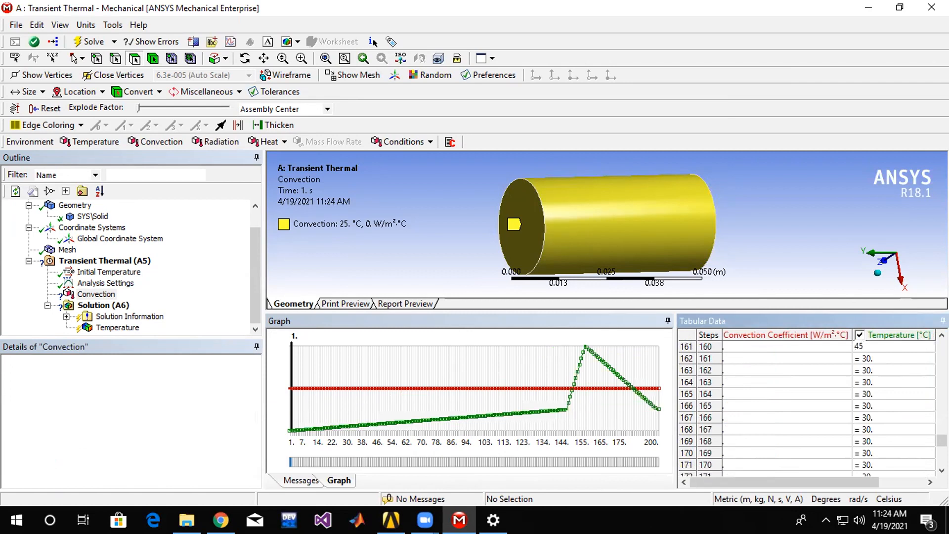
# Examine the convection's ambient temperatures through step 200 and widen the graph to view the curve.
pyautogui.scroll(-6, 882, 400)
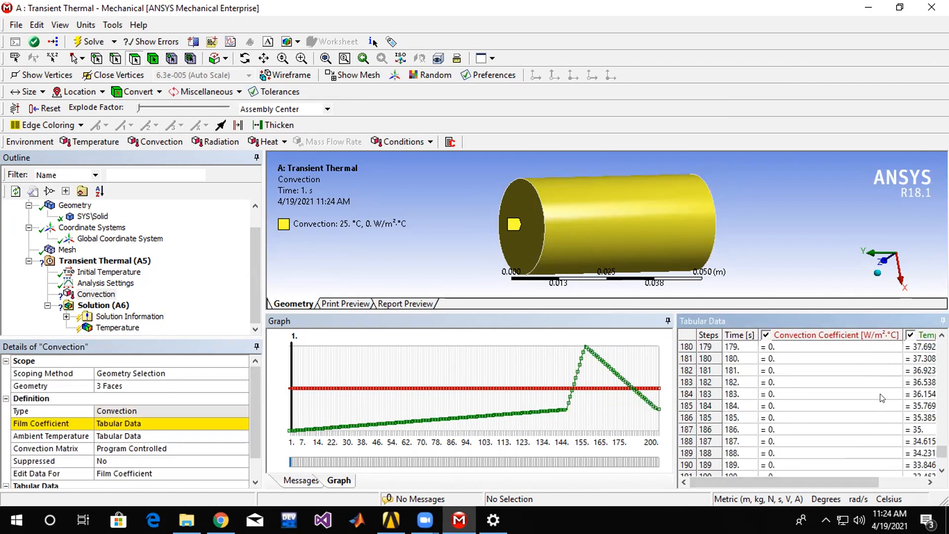
pyautogui.scroll(-4, 882, 398)
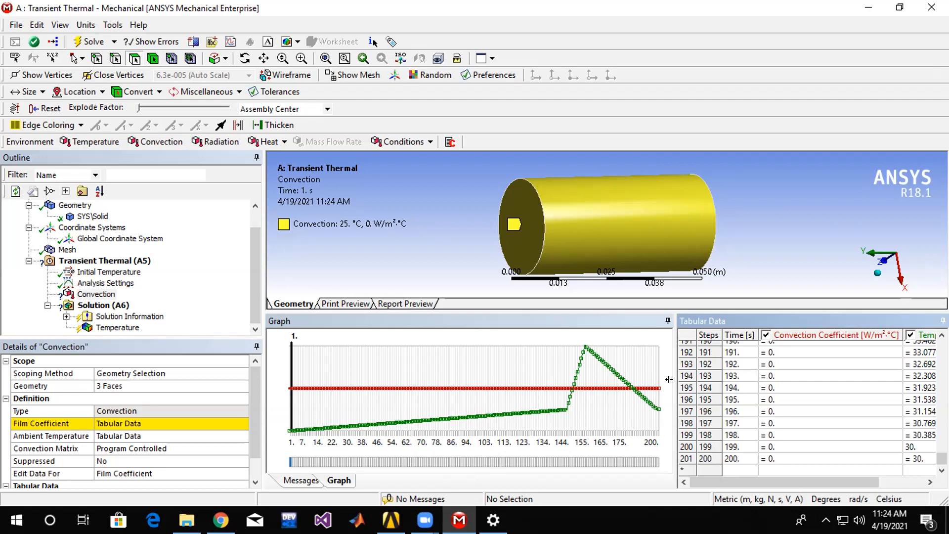
pyautogui.moveTo(710, 386); pyautogui.dragTo(751, 387)
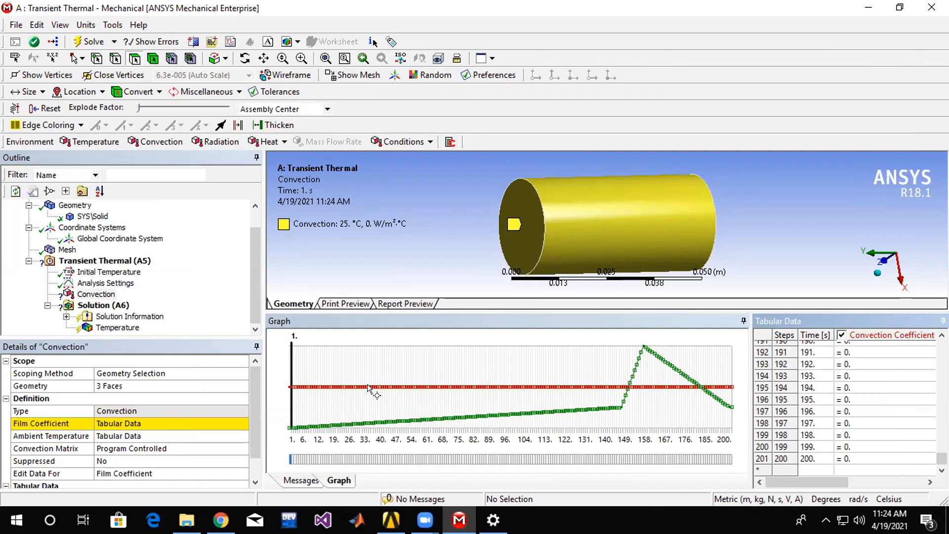
pyautogui.moveTo(822, 483); pyautogui.dragTo(904, 482)
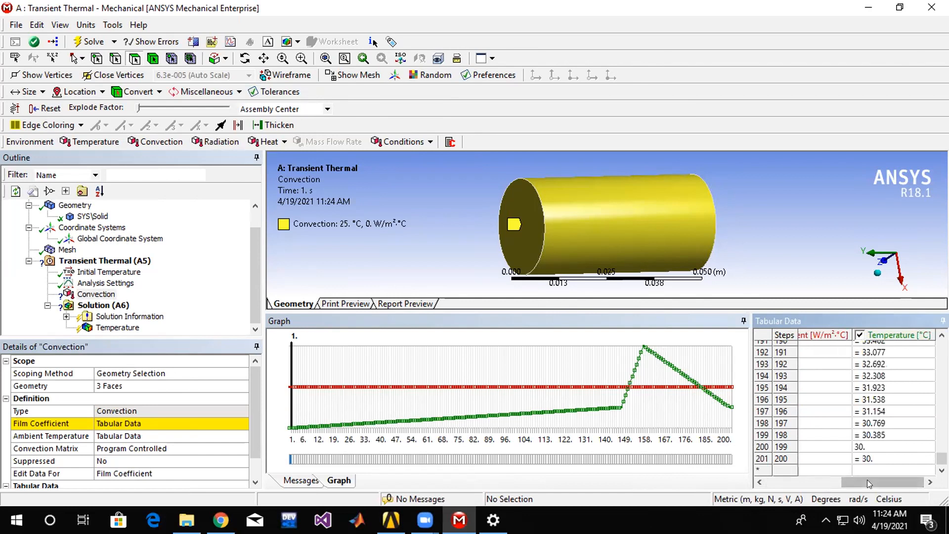
# Change the convection's film coefficient definition from tabular data to a function.
pyautogui.click(119, 437)
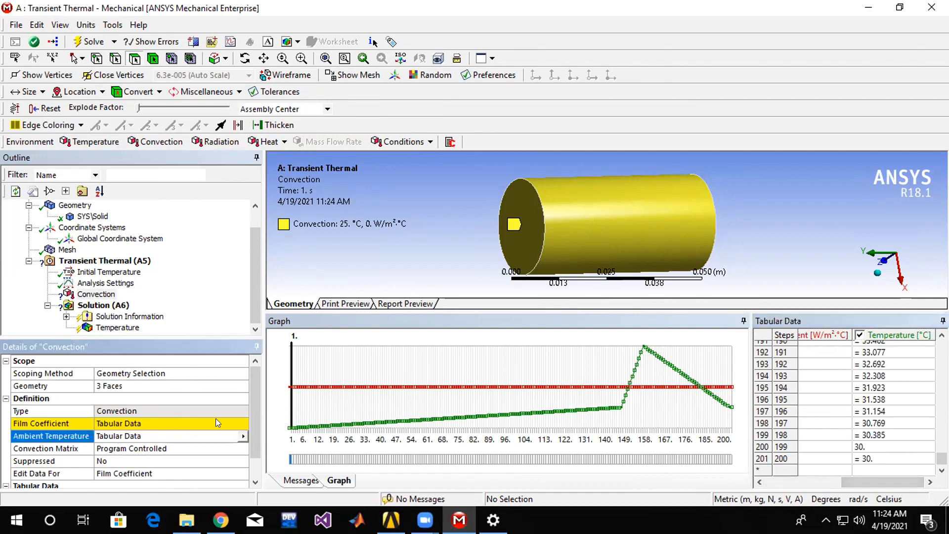
pyautogui.click(217, 423)
pyautogui.click(243, 424)
pyautogui.click(275, 413)
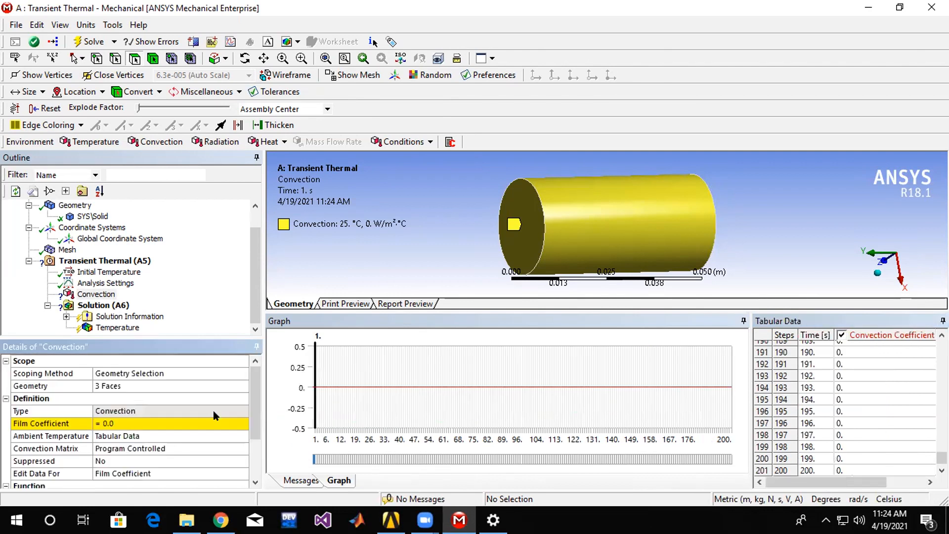
# Look over the temperature-dependent convection samples available for the film coefficient and close the list without importing.
pyautogui.click(149, 423)
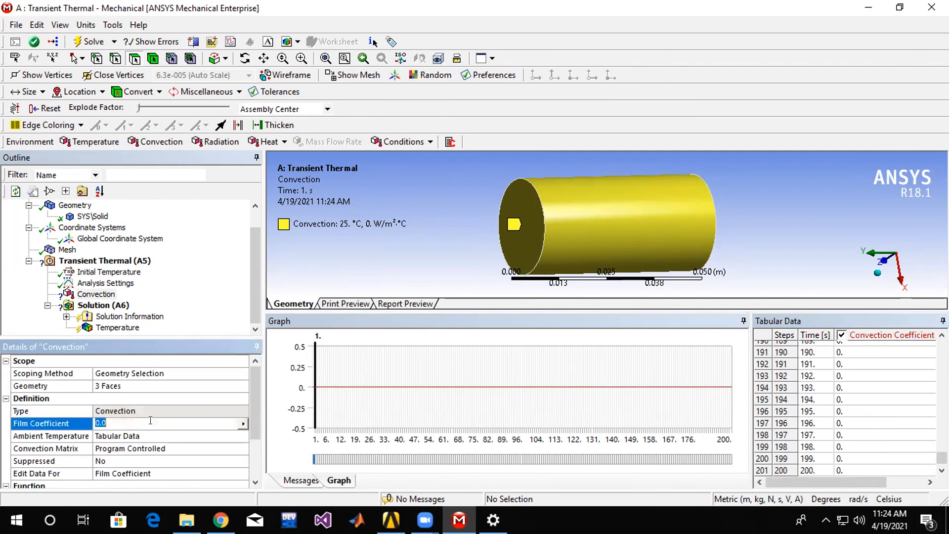
pyautogui.click(243, 423)
pyautogui.click(307, 345)
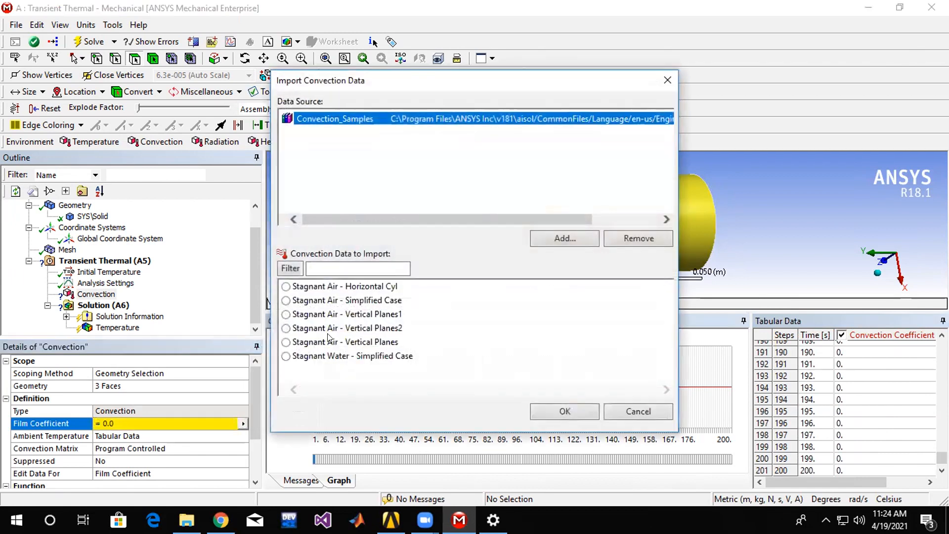
pyautogui.click(638, 411)
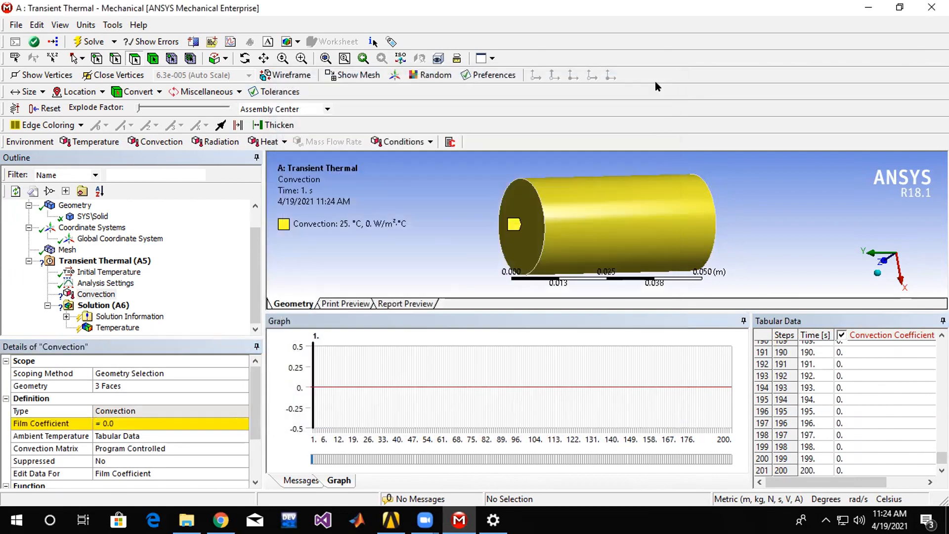
# Clear the generated data of the Transient Thermal (A5) analysis, including all results and restart points.
pyautogui.click(96, 262)
pyautogui.rightClick(96, 262)
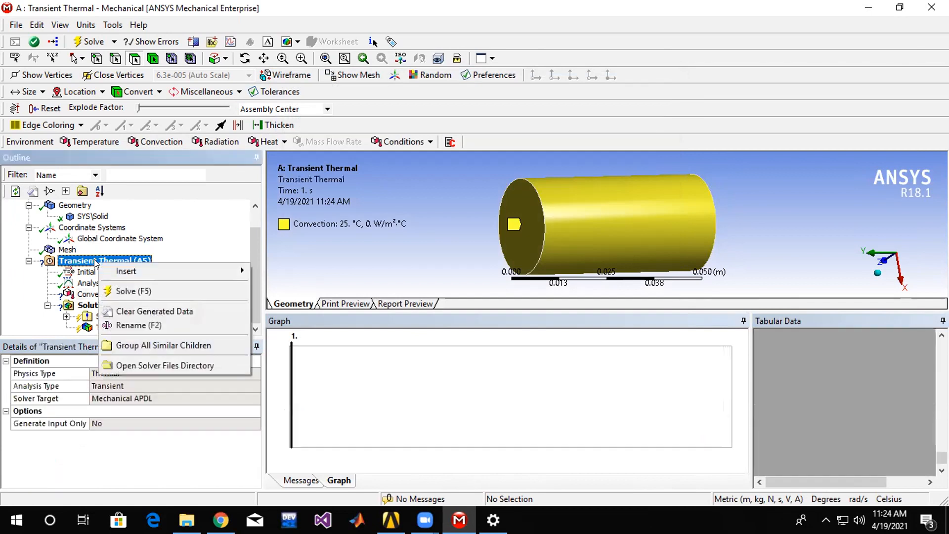
pyautogui.click(139, 311)
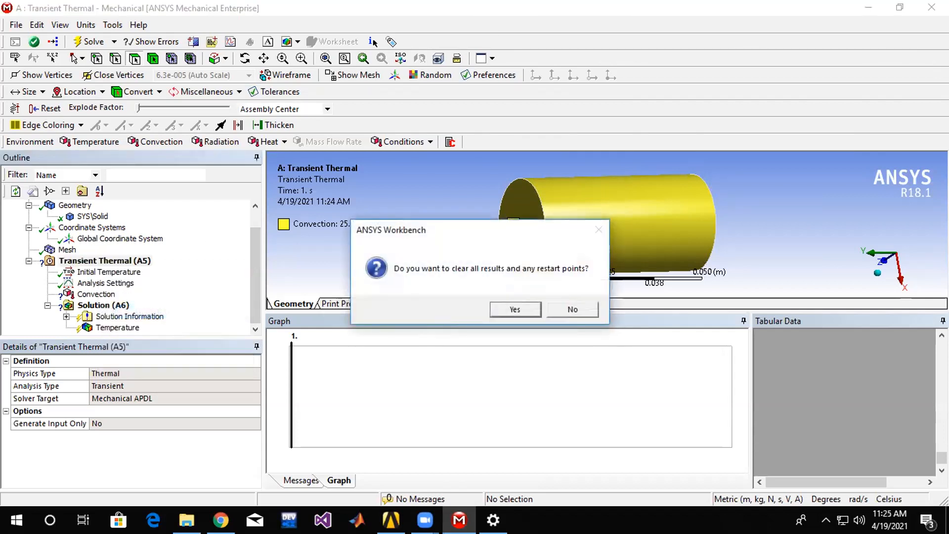
pyautogui.click(514, 309)
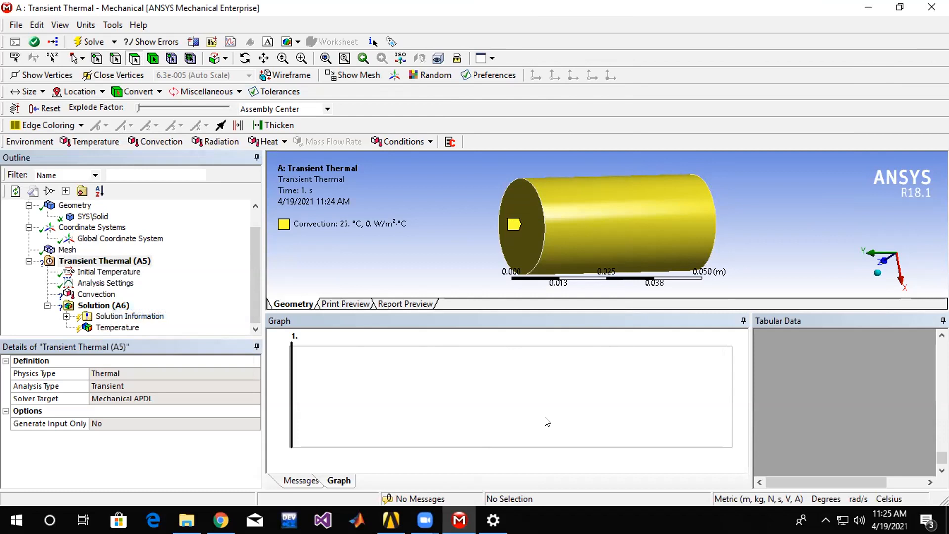
# Switch to Workbench and delete the existing Transient Thermal system from the project schematic.
pyautogui.click(390, 519)
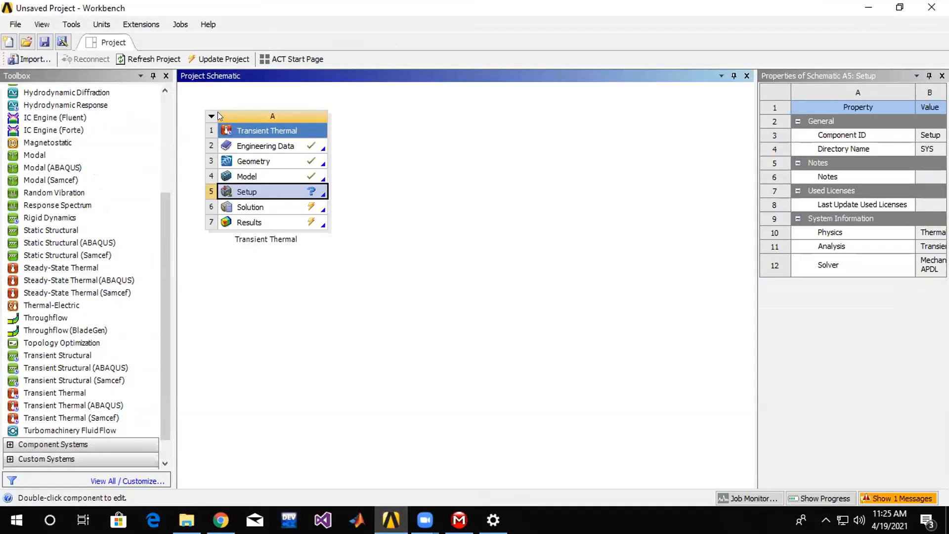
pyautogui.click(208, 117)
pyautogui.click(208, 116)
pyautogui.click(221, 118)
pyautogui.click(222, 118)
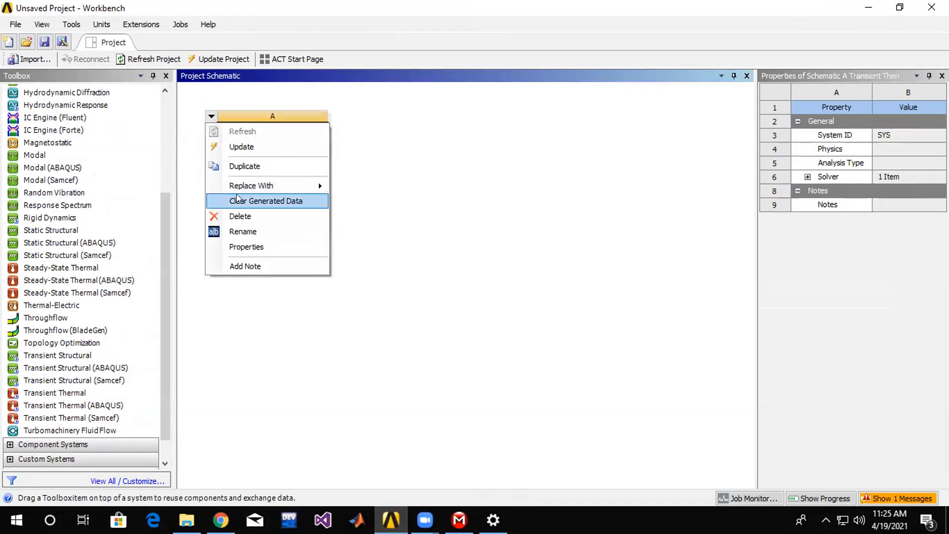
pyautogui.click(245, 212)
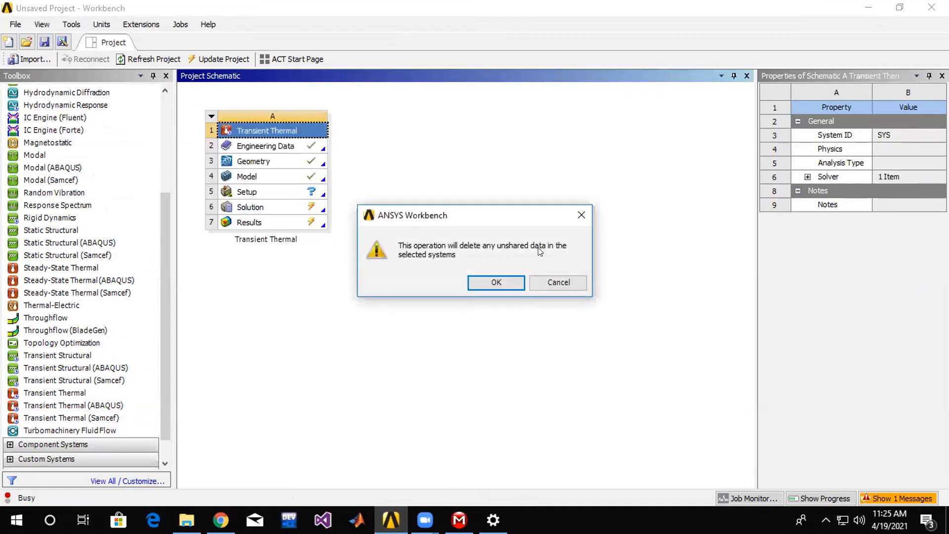
pyautogui.click(488, 280)
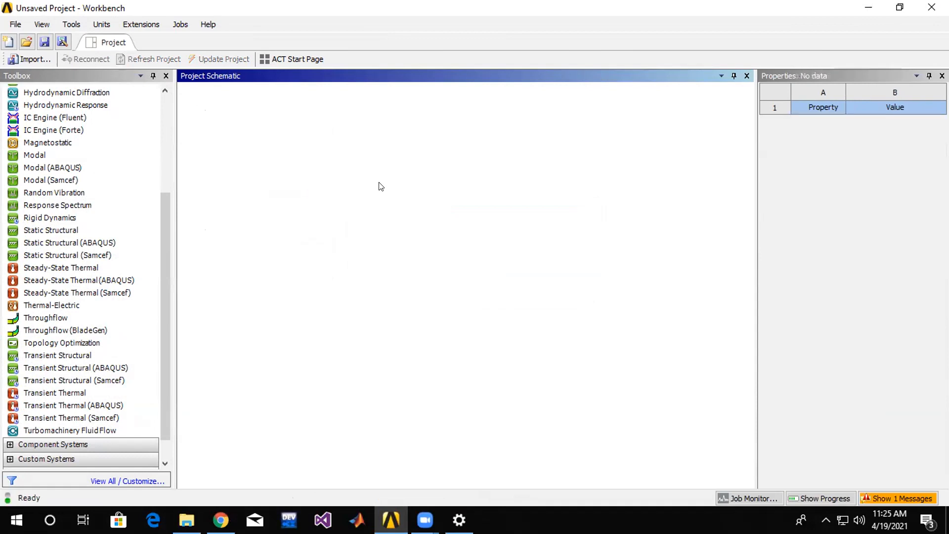
pyautogui.doubleClick(69, 355)
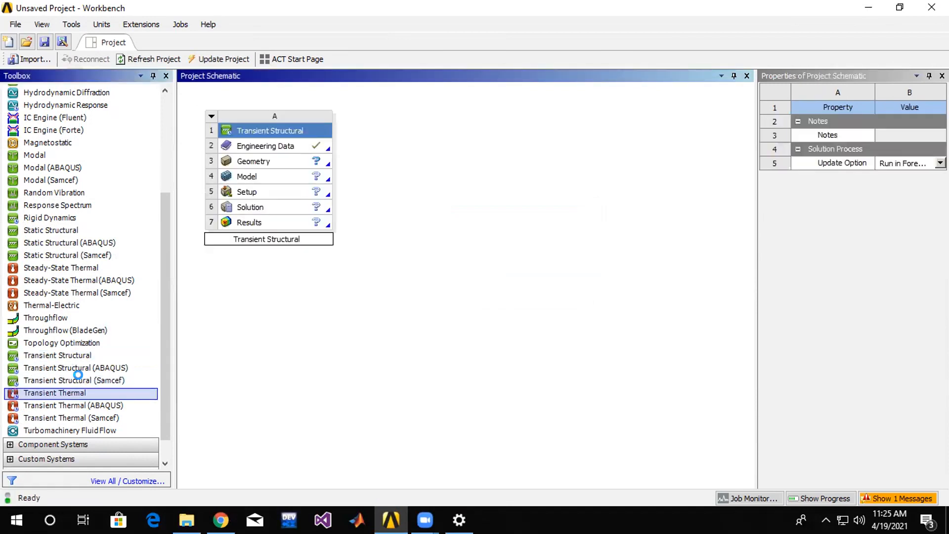
pyautogui.click(211, 117)
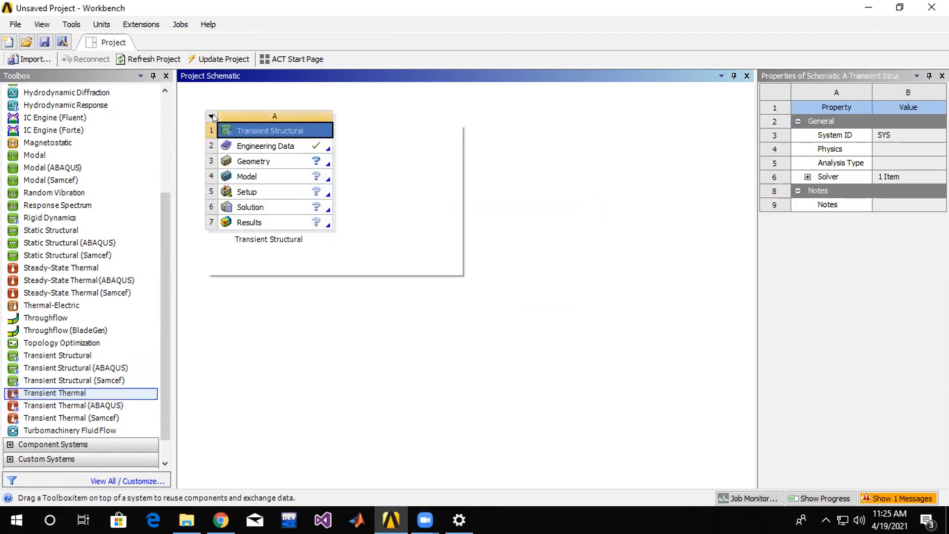
pyautogui.click(239, 217)
pyautogui.click(497, 280)
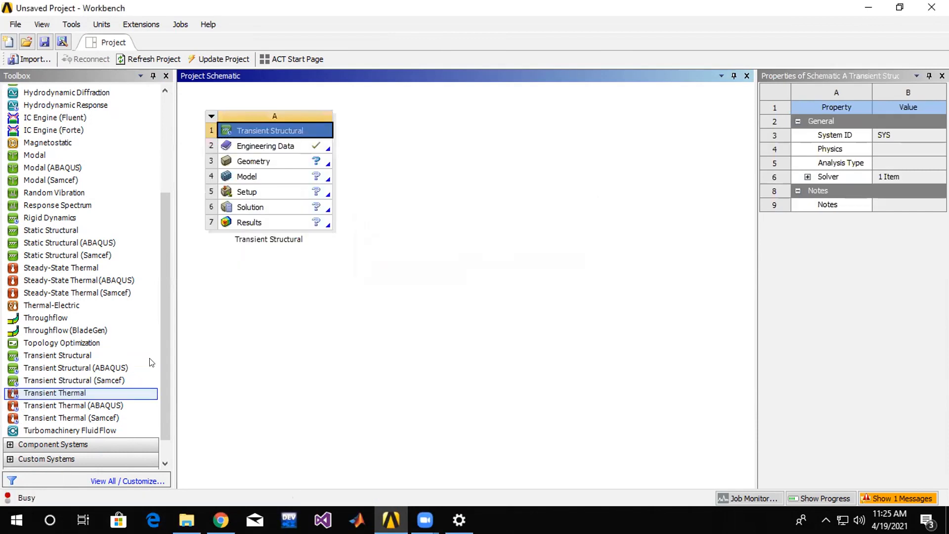
# Add a new standalone Transient Thermal system to the empty project schematic and open its Geometry in SpaceClaim.
pyautogui.click(36, 394)
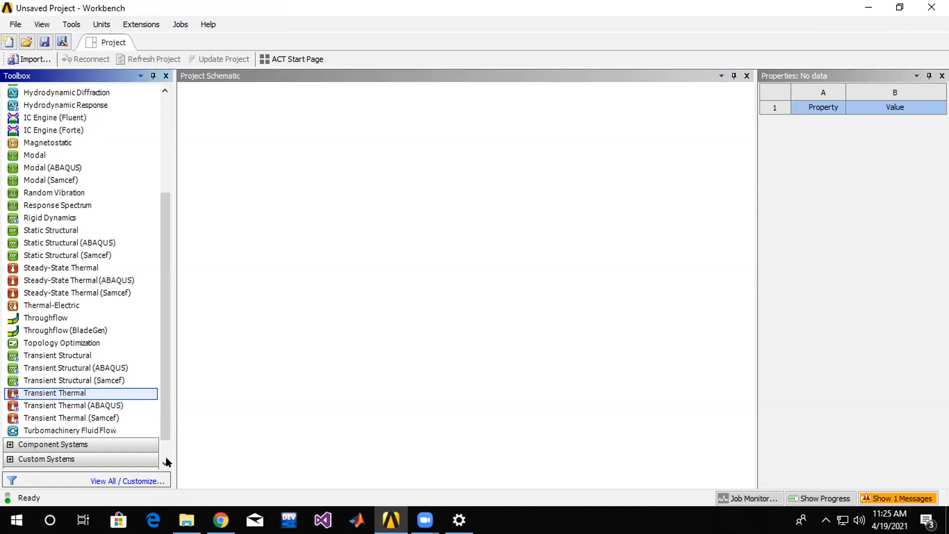
pyautogui.doubleClick(85, 390)
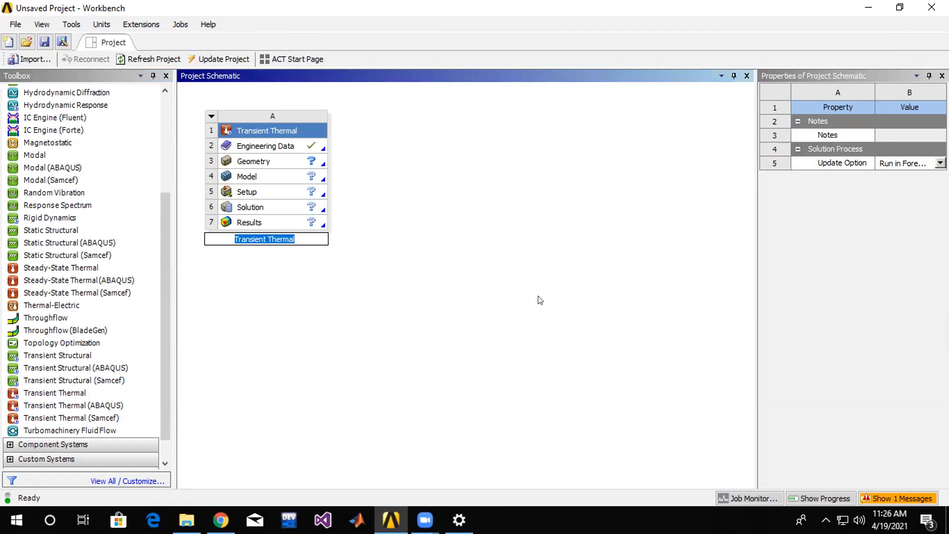
pyautogui.click(273, 149)
pyautogui.doubleClick(283, 161)
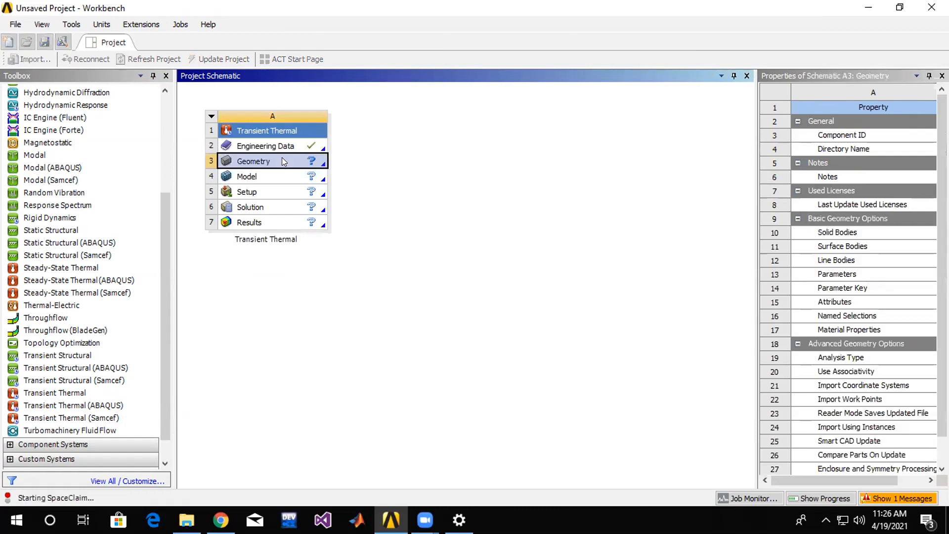
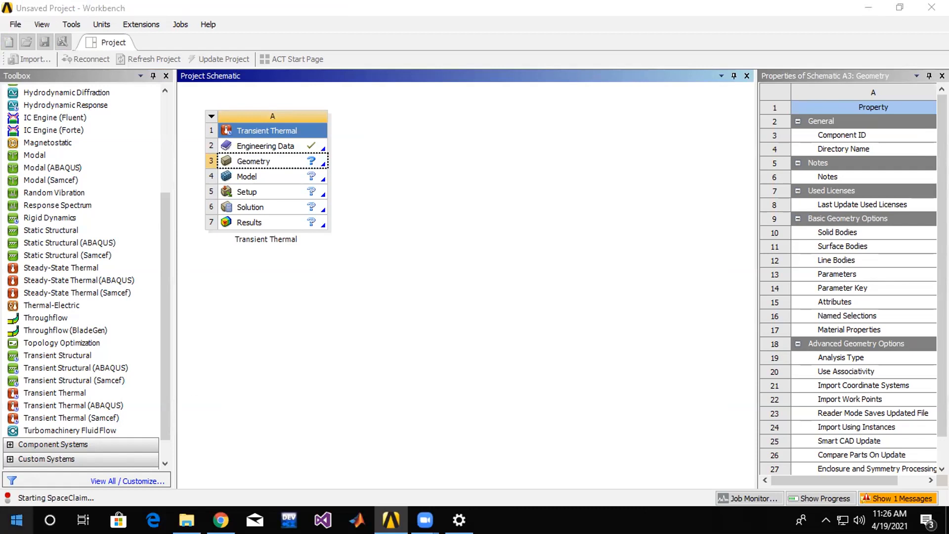
# Adjust the Windows visual effects for best performance in the system's Performance Options.
pyautogui.press('super')
pyautogui.write('perfor')
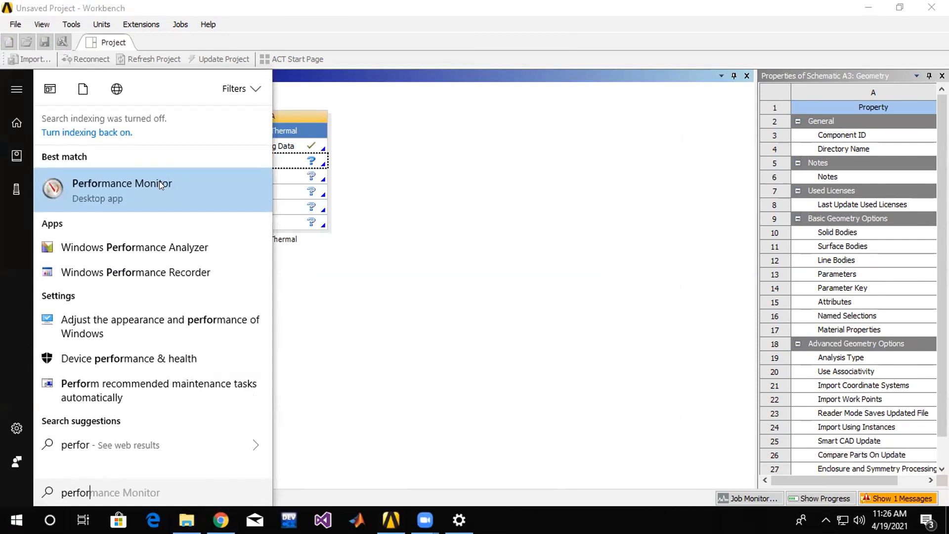
pyautogui.click(161, 326)
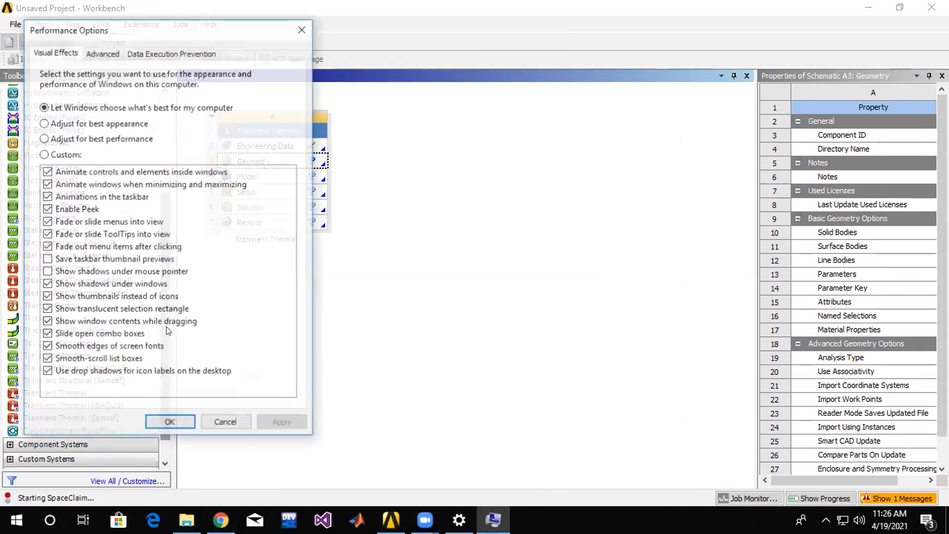
pyautogui.click(74, 139)
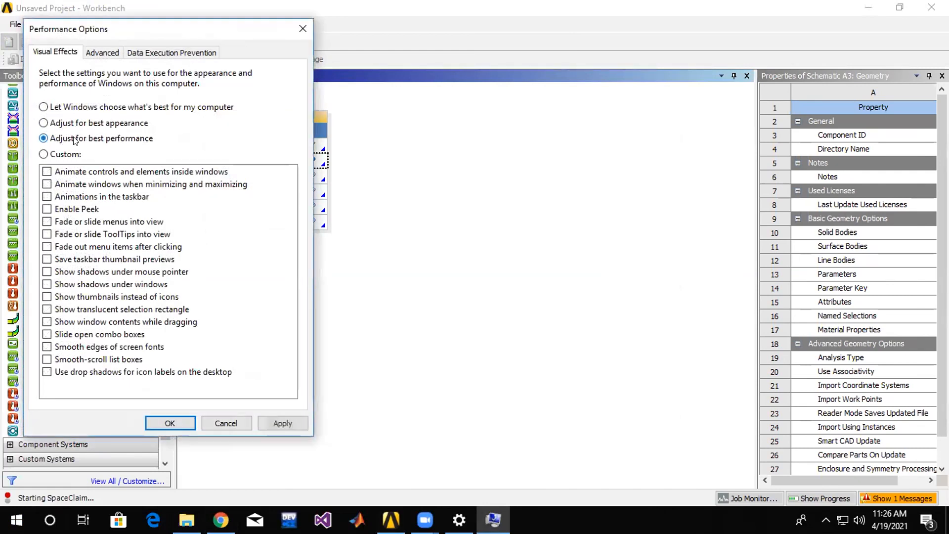
pyautogui.click(283, 424)
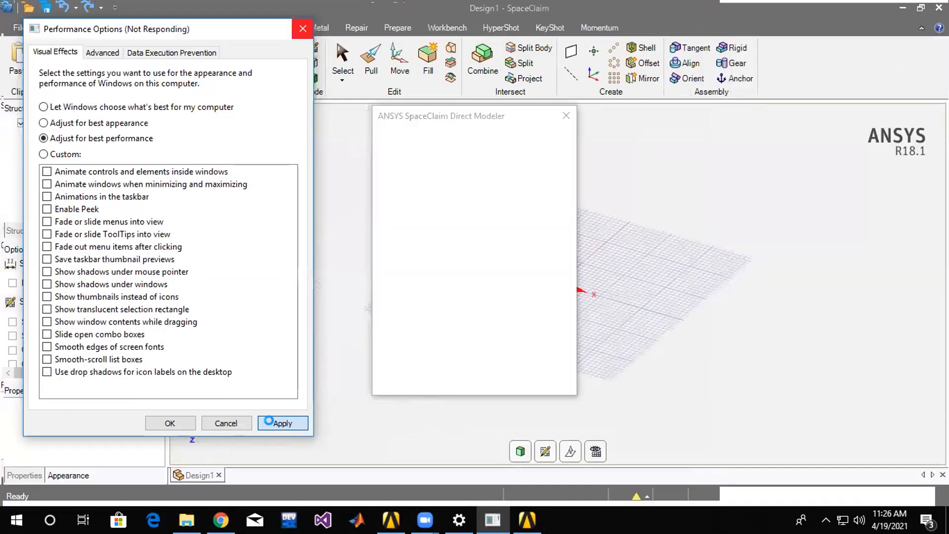
pyautogui.click(170, 423)
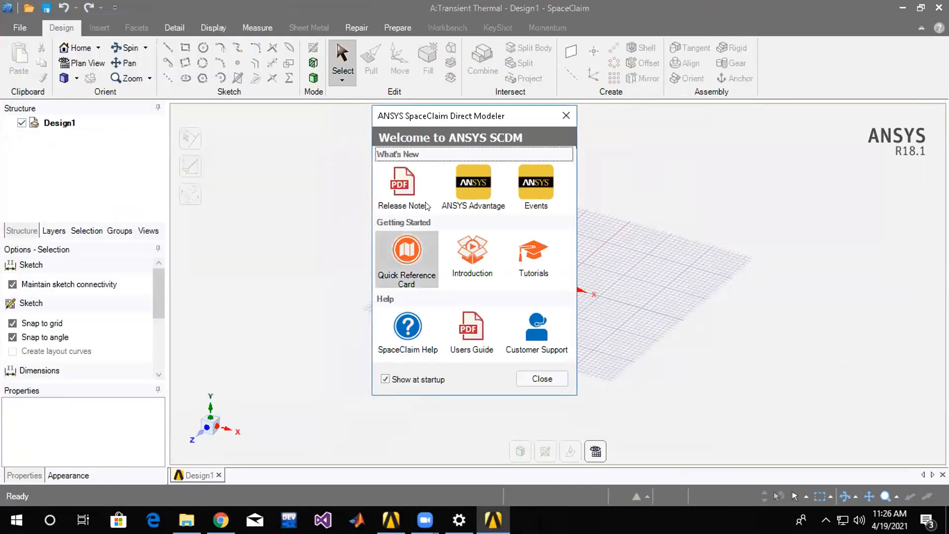
# Close SpaceClaim and create a new DesignModeler geometry for the Transient Thermal system in Workbench.
pyautogui.click(565, 116)
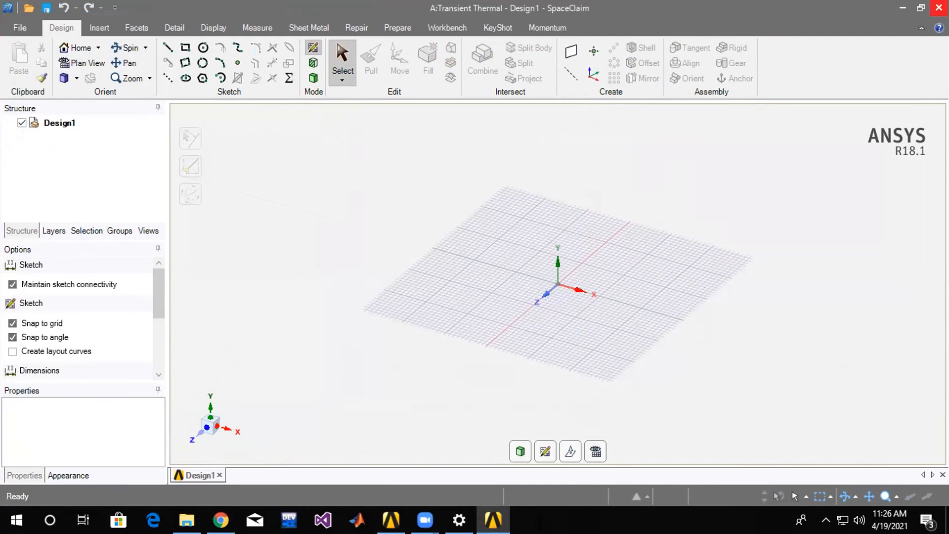
pyautogui.click(938, 7)
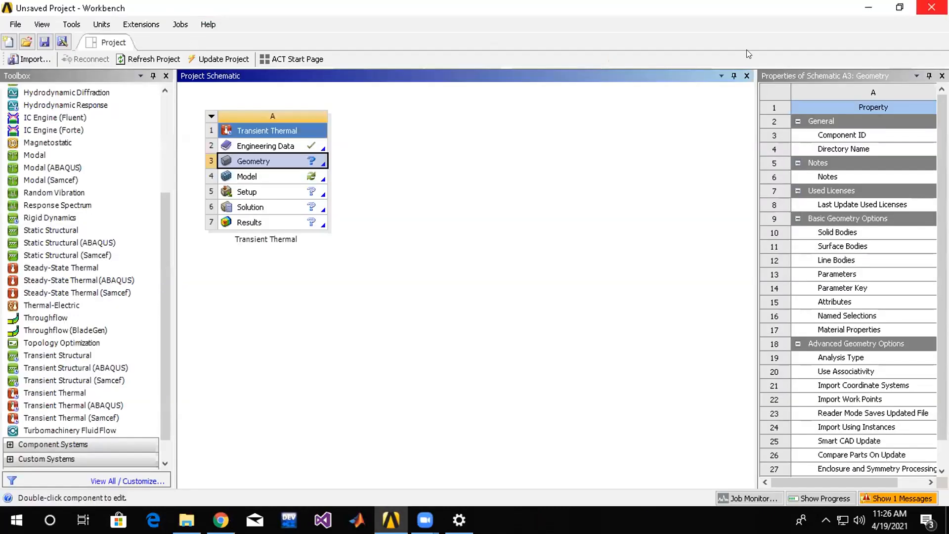
pyautogui.rightClick(253, 161)
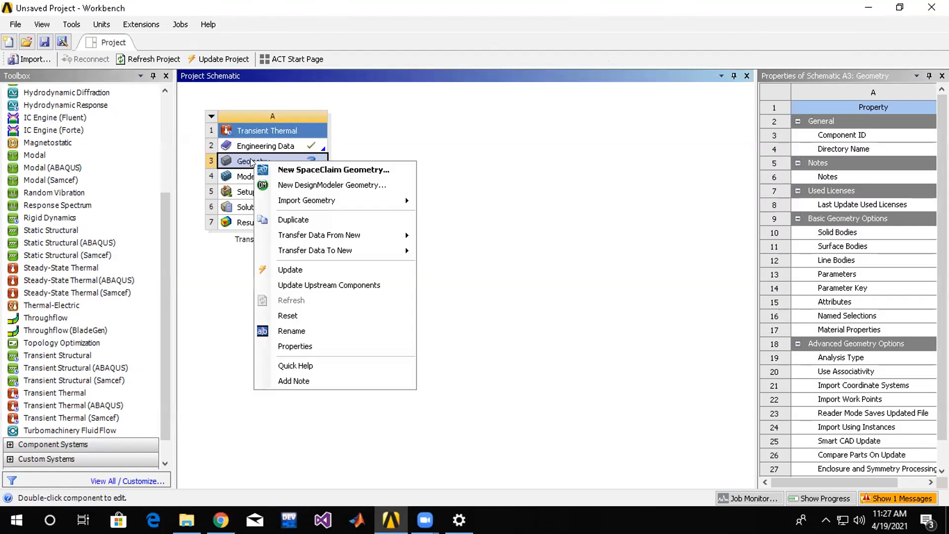
pyautogui.click(315, 187)
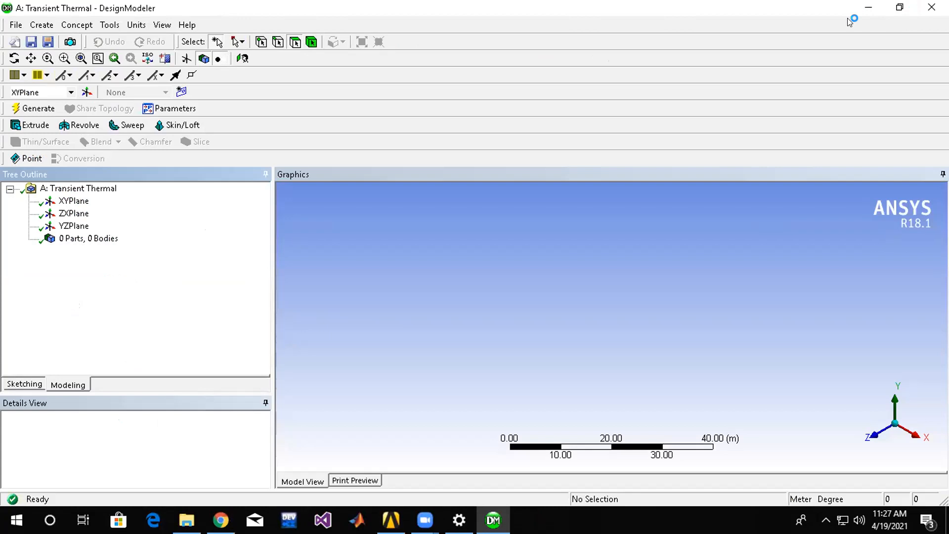
# Sketch a rectangle about 6.3 m wide and 8.5 m high around the origin on the XYPlane.
pyautogui.click(74, 201)
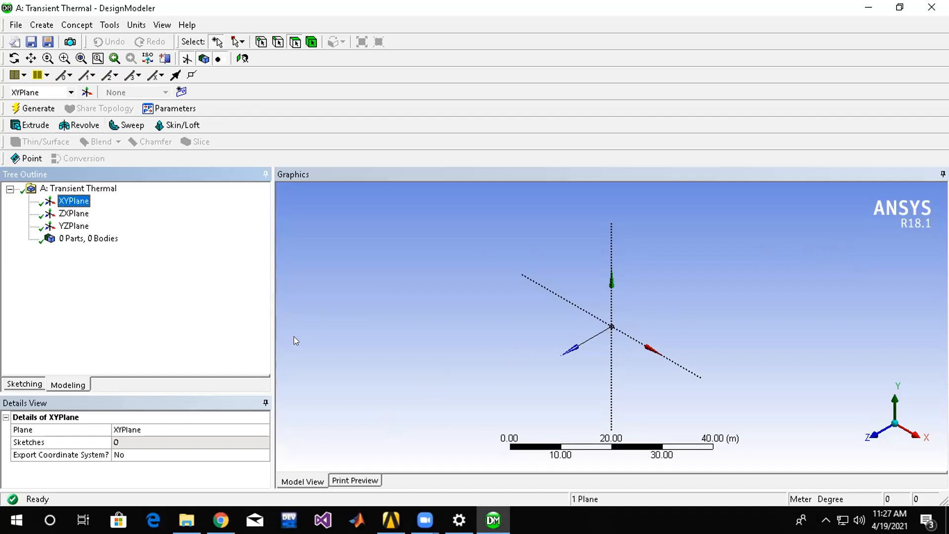
pyautogui.moveTo(273, 261); pyautogui.dragTo(220, 263)
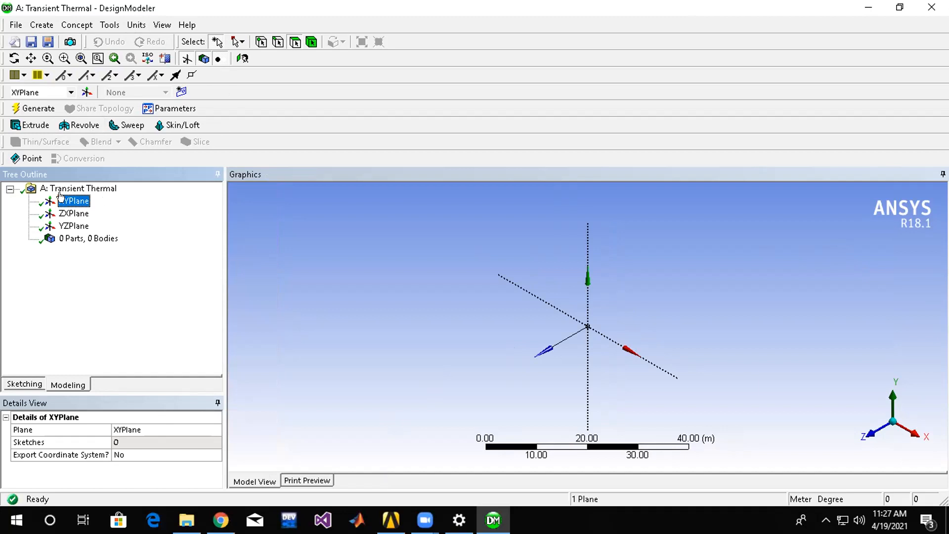
pyautogui.click(28, 385)
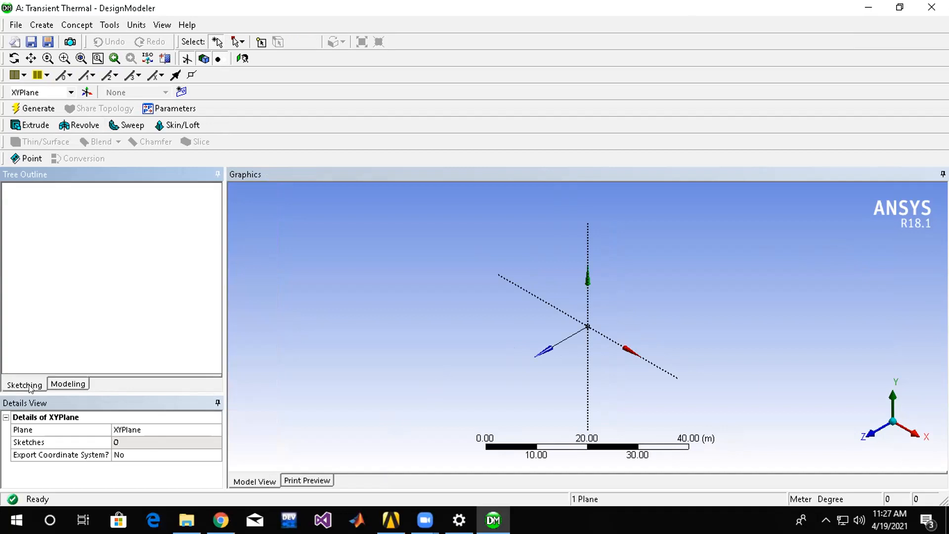
pyautogui.click(28, 269)
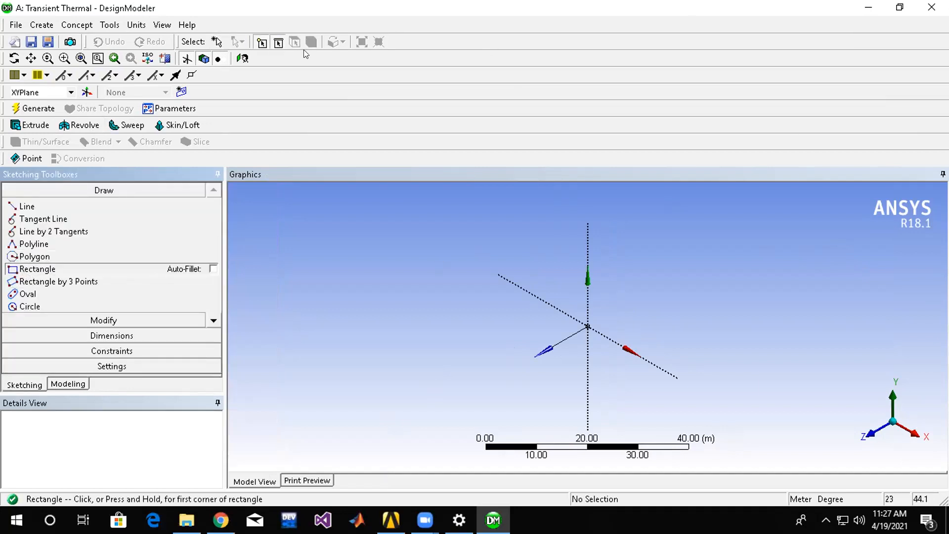
pyautogui.click(242, 58)
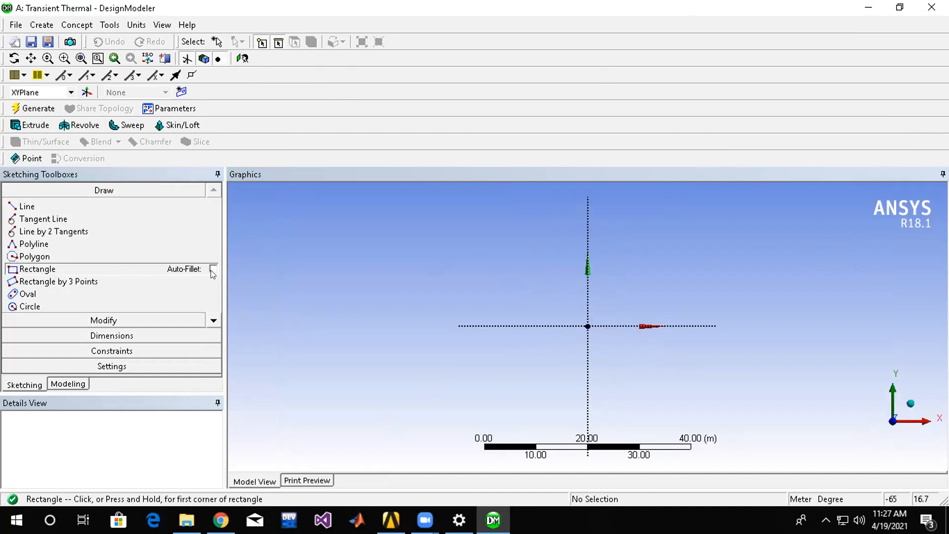
pyautogui.click(572, 304)
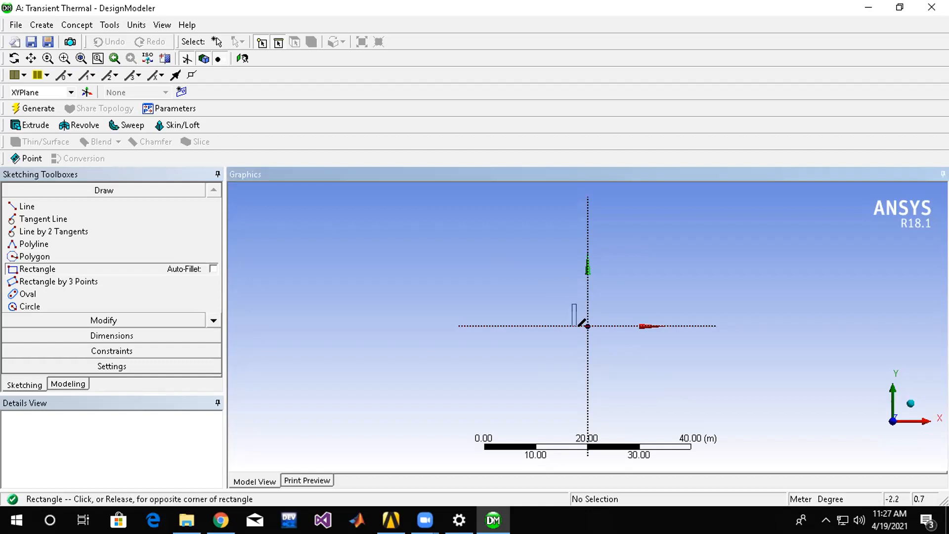
pyautogui.click(605, 339)
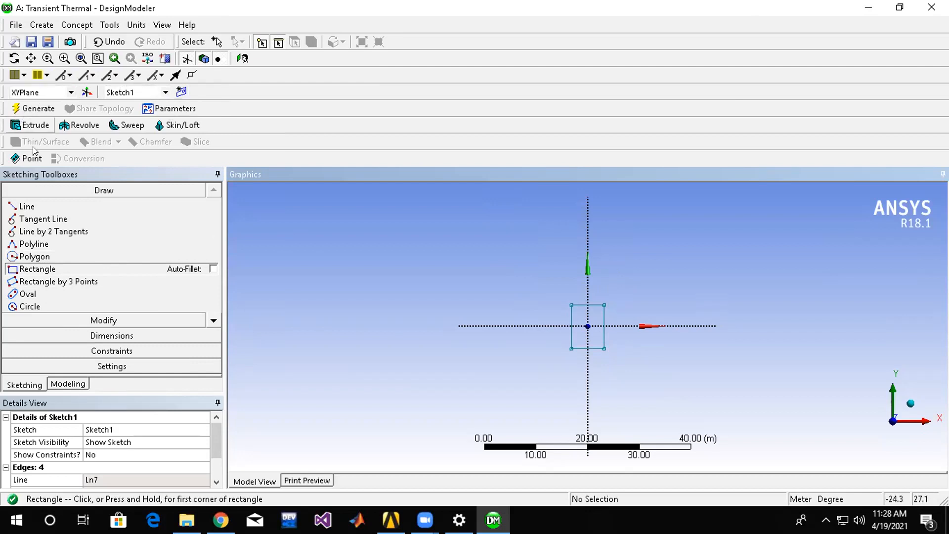
# Dimension the rectangle's width along its upper edge and its height along its right edge.
pyautogui.click(83, 336)
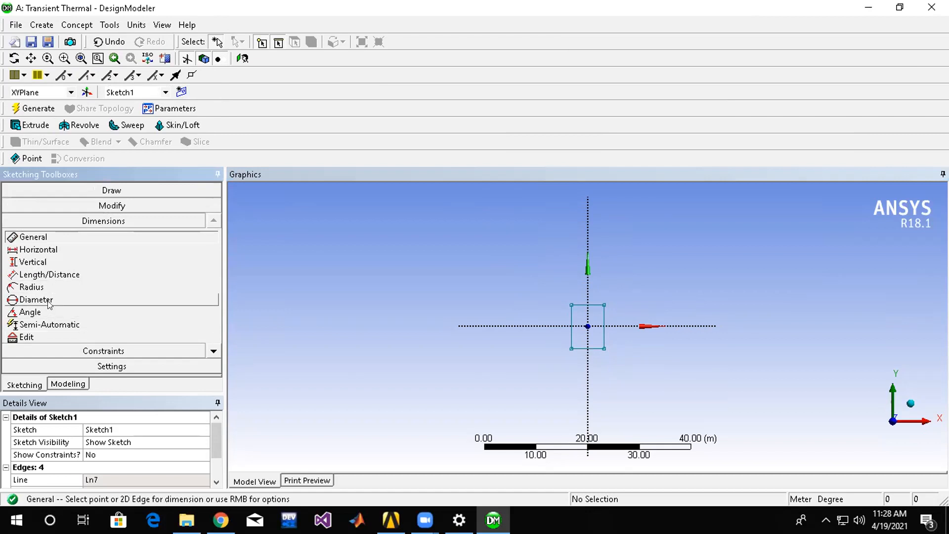
pyautogui.click(592, 306)
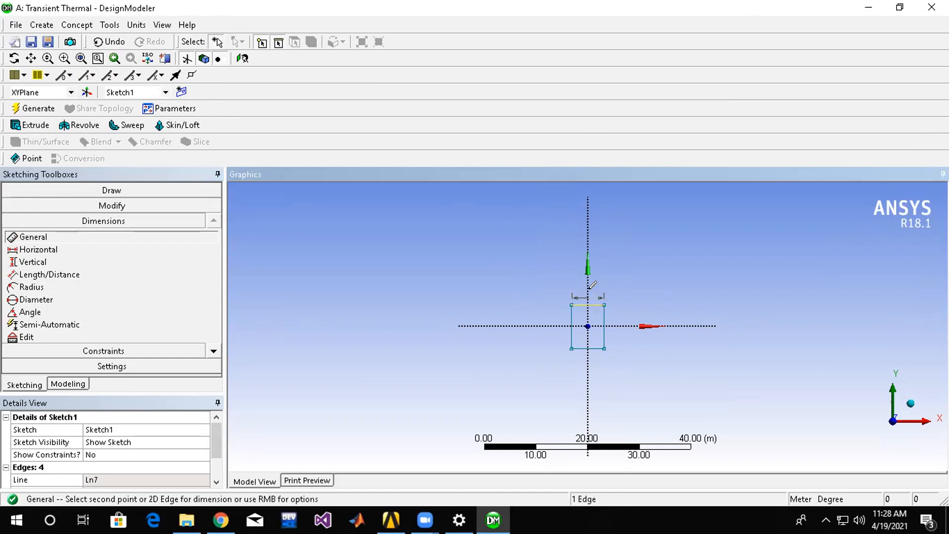
pyautogui.click(597, 298)
pyautogui.click(604, 316)
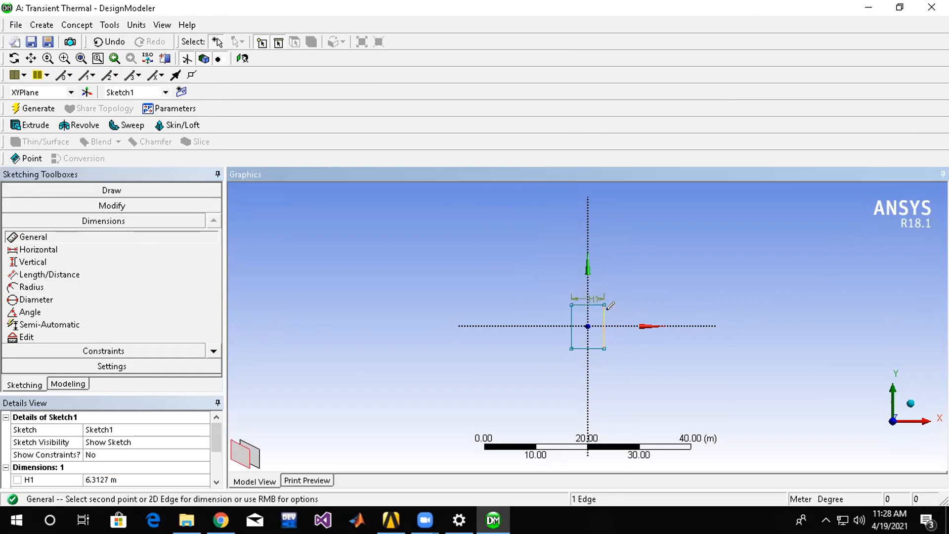
pyautogui.click(612, 319)
# Change the model's length unit to millimeters.
pyautogui.scroll(-3, 597, 305)
pyautogui.scroll(5, 597, 301)
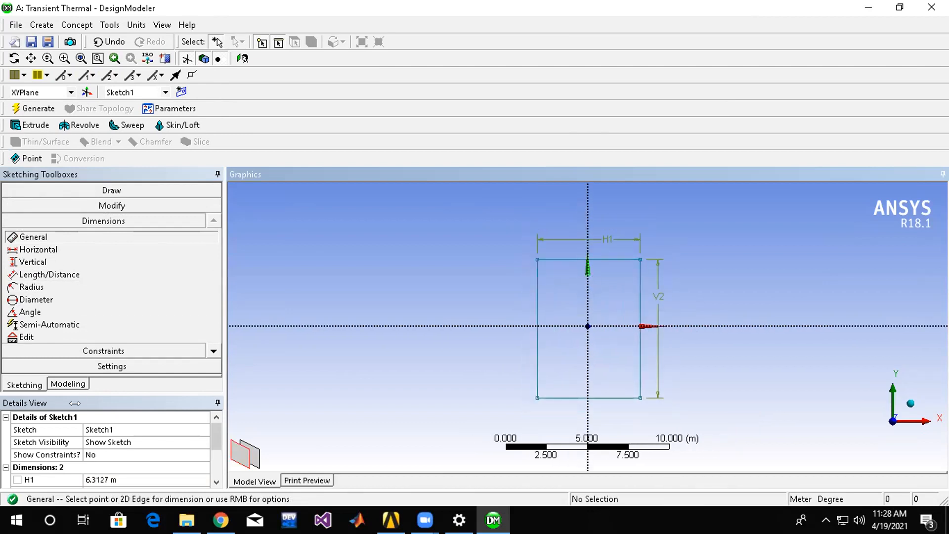
pyautogui.scroll(-3, 195, 328)
pyautogui.scroll(2, 193, 327)
pyautogui.scroll(-2, 91, 291)
pyautogui.scroll(2, 180, 324)
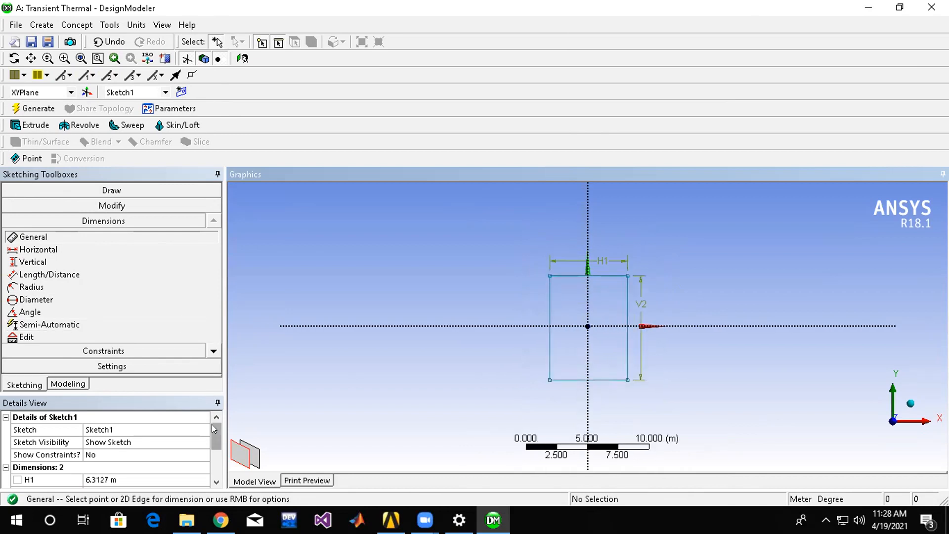
pyautogui.scroll(-3, 215, 429)
pyautogui.scroll(2, 215, 429)
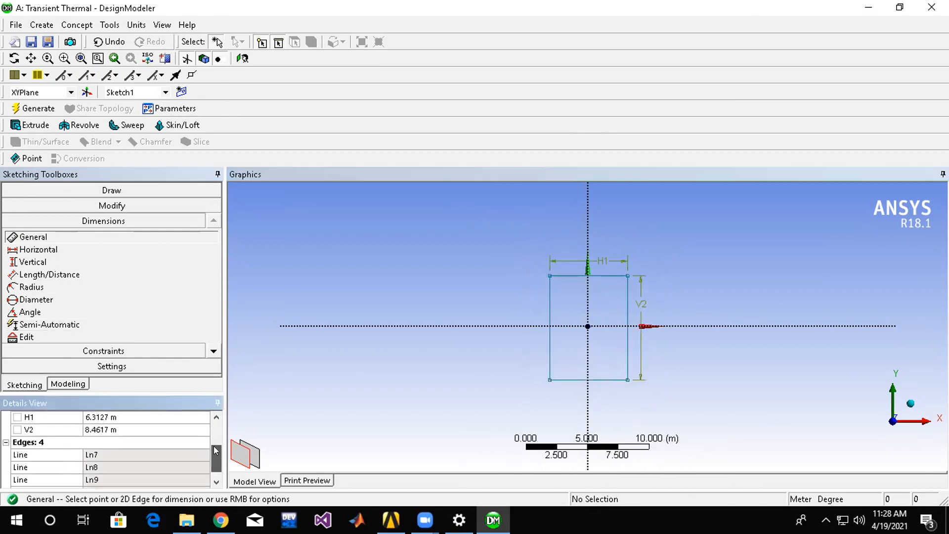
pyautogui.click(139, 426)
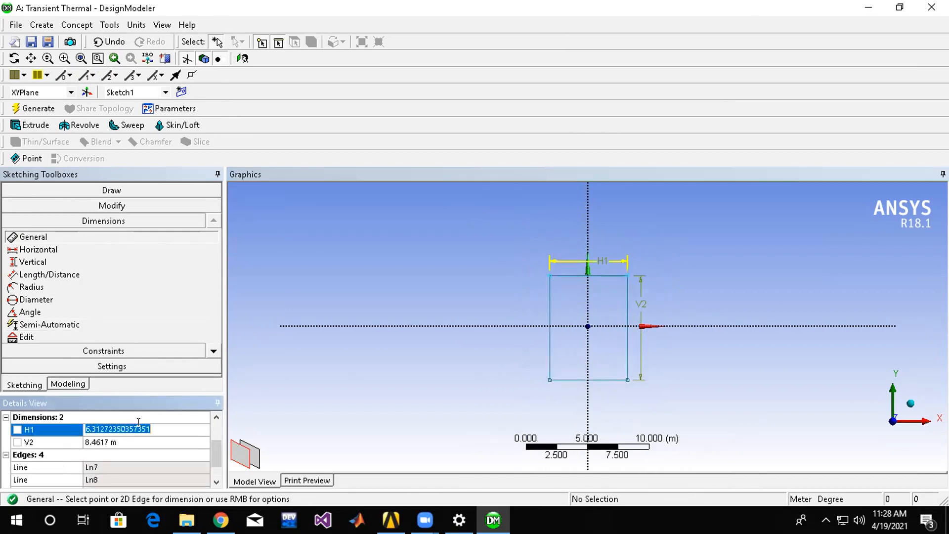
pyautogui.click(137, 24)
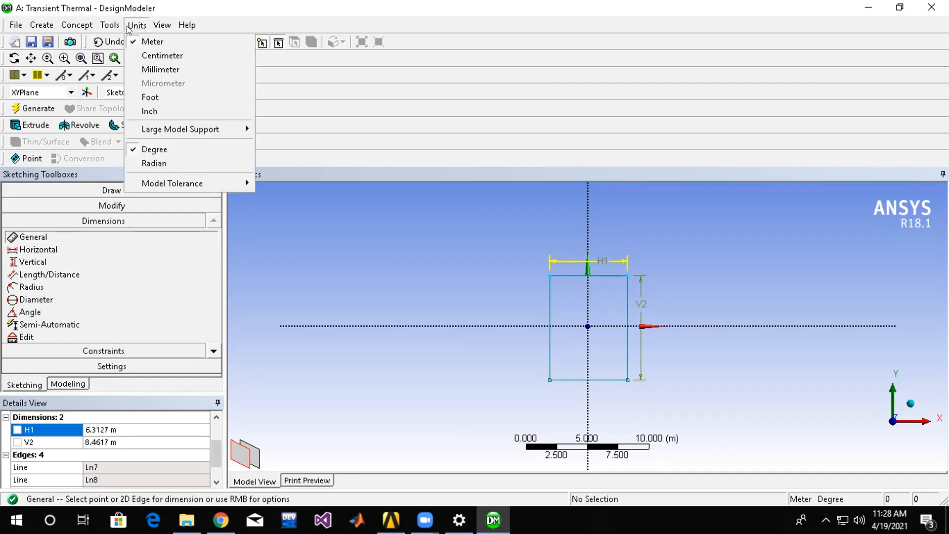
pyautogui.click(146, 69)
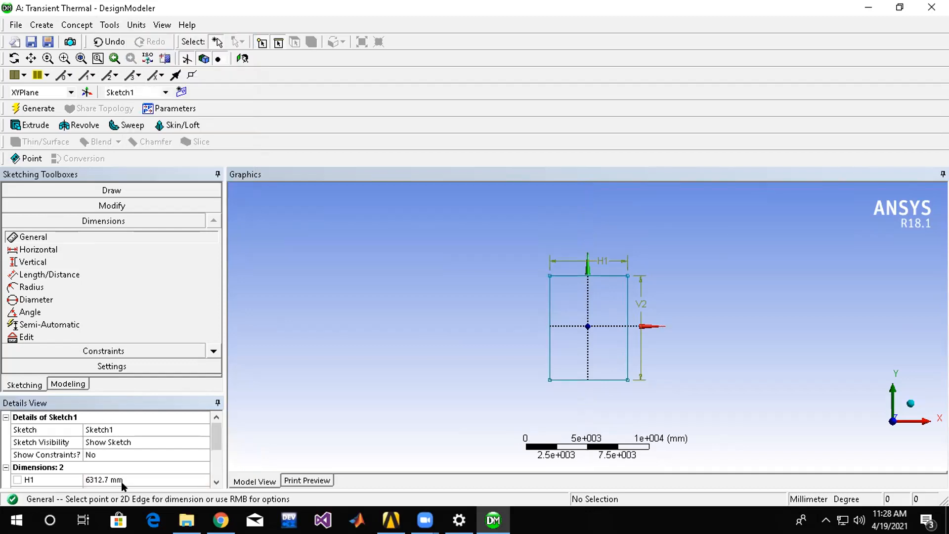
# Set the rectangle's width to 1000 mm and its height to 2000 mm.
pyautogui.click(121, 479)
pyautogui.write('100')
pyautogui.press('Return')
pyautogui.click(99, 477)
pyautogui.write('1000')
pyautogui.press('Return')
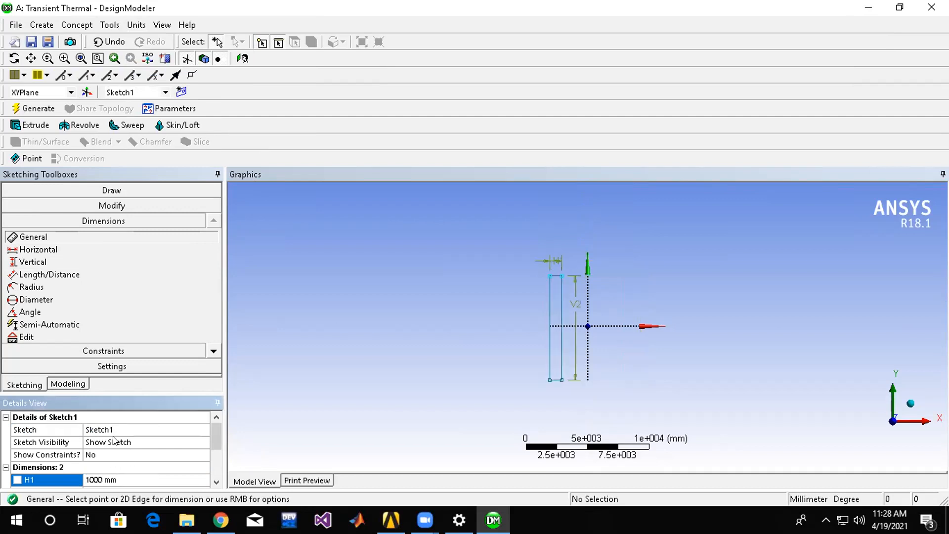
pyautogui.scroll(-2, 115, 444)
pyautogui.click(100, 416)
pyautogui.write('2000')
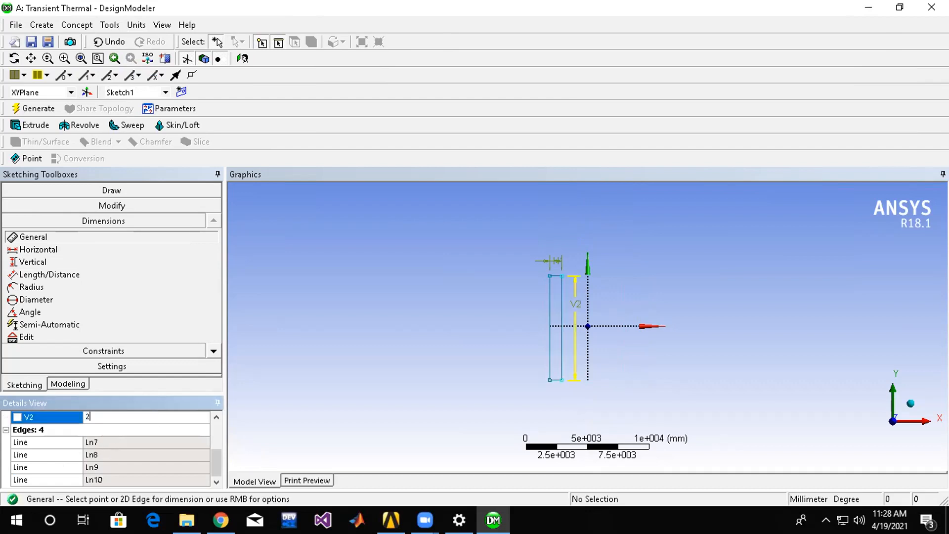
pyautogui.press('Return')
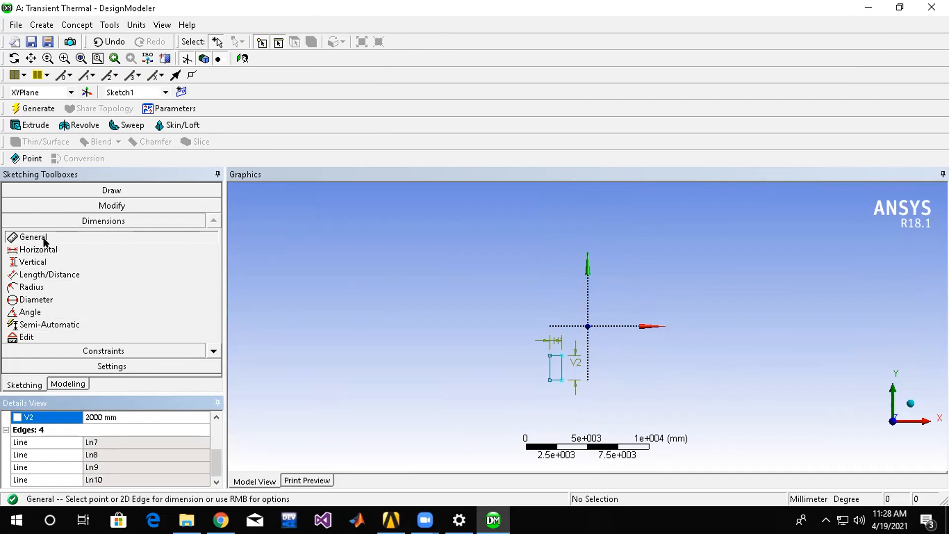
# Add a horizontal dimension between the rectangle's right edge and the vertical axis.
pyautogui.click(558, 369)
pyautogui.click(601, 316)
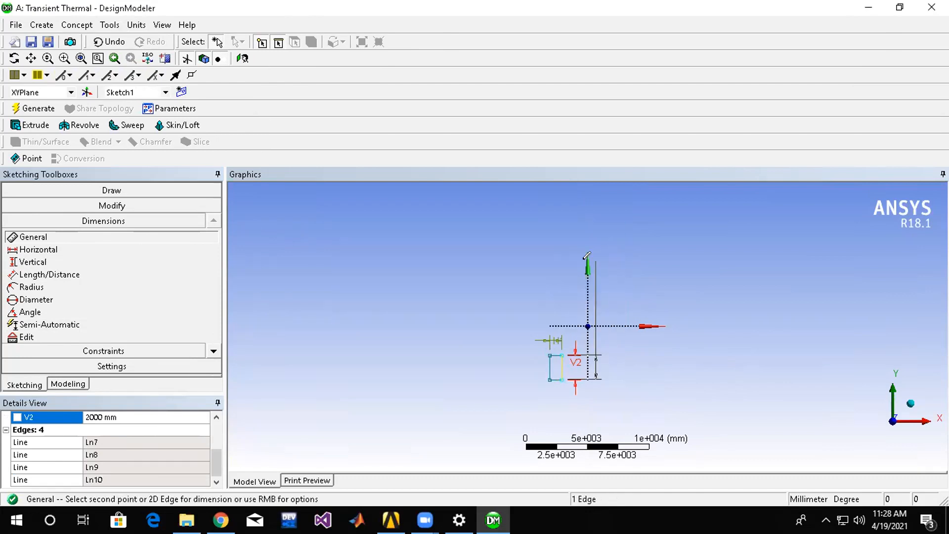
pyautogui.click(50, 252)
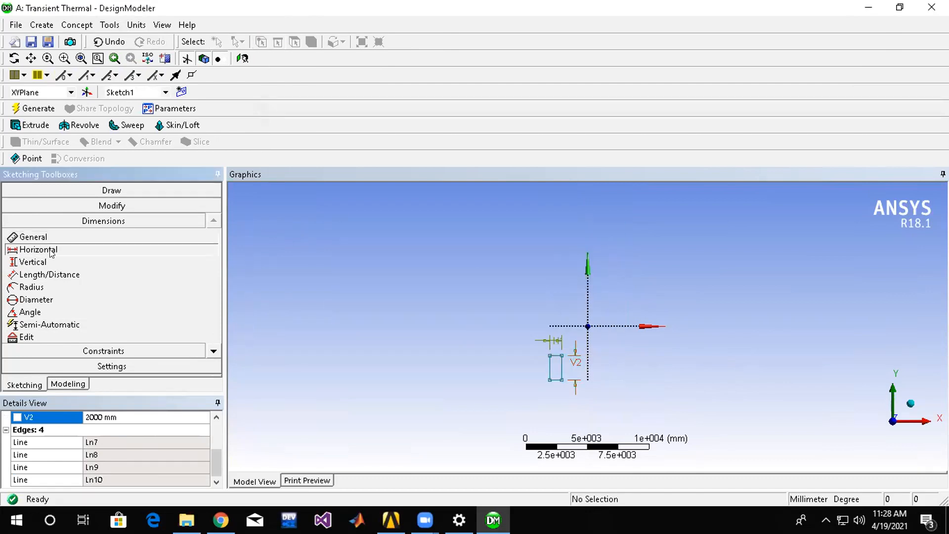
pyautogui.click(561, 369)
pyautogui.click(588, 371)
pyautogui.click(583, 407)
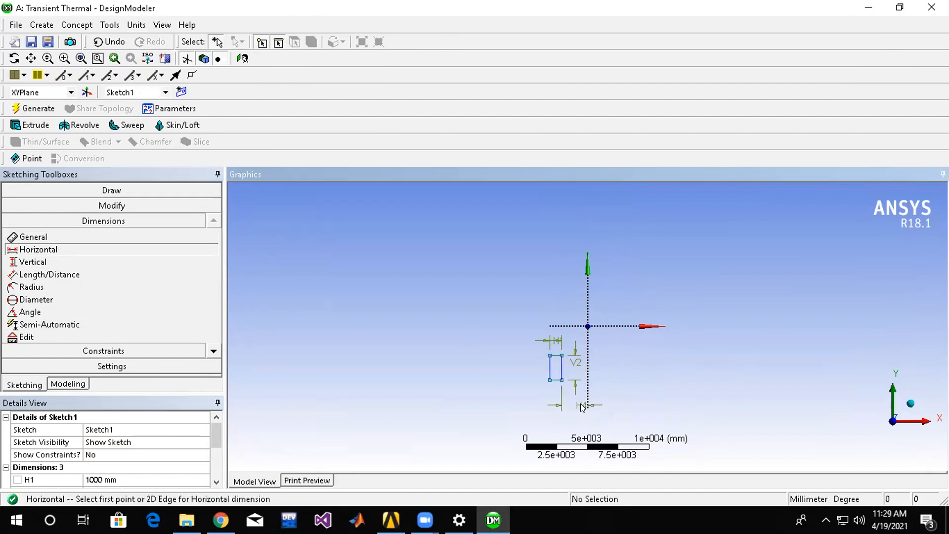
# Set the horizontal distance between the rectangle's right edge and the vertical axis to 1 mm.
pyautogui.click(101, 454)
pyautogui.scroll(-2, 102, 447)
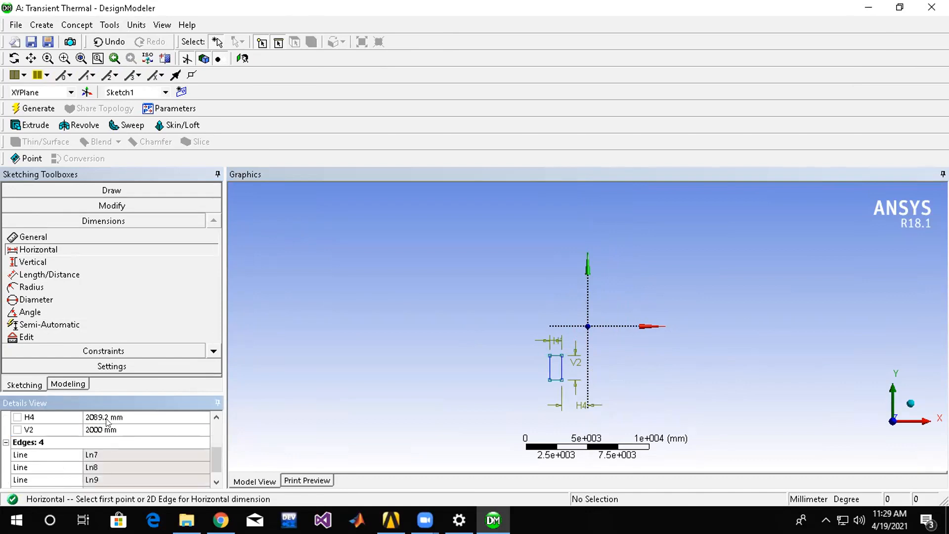
pyautogui.click(107, 418)
pyautogui.press('BackSpace')
pyautogui.press('Return')
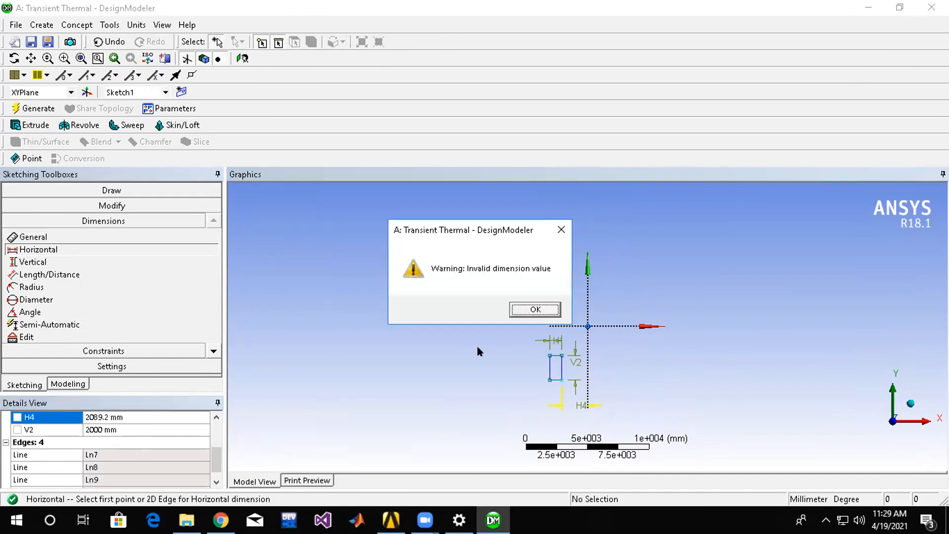
pyautogui.click(527, 309)
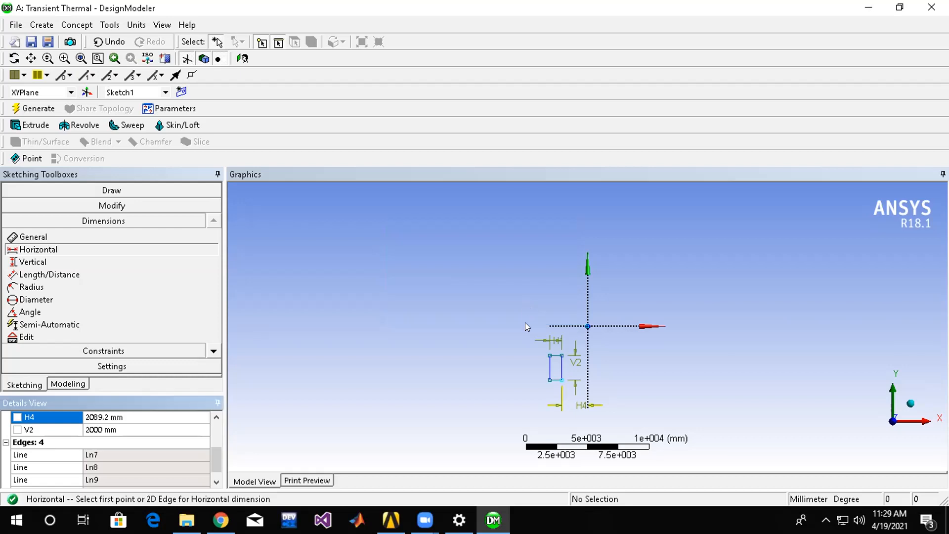
pyautogui.click(117, 417)
pyautogui.write('1')
pyautogui.press('Return')
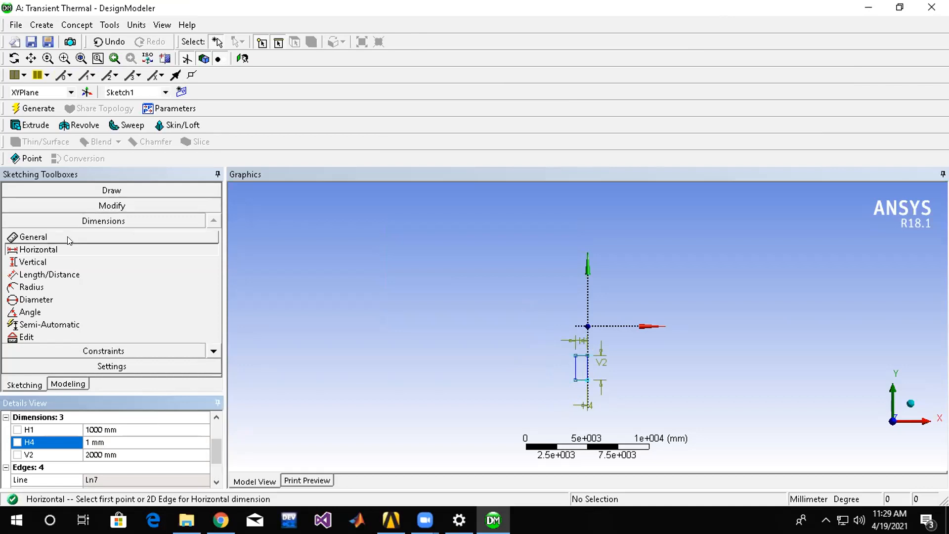
# Make the rectangle's top edge coincident with the horizontal axis.
pyautogui.click(65, 261)
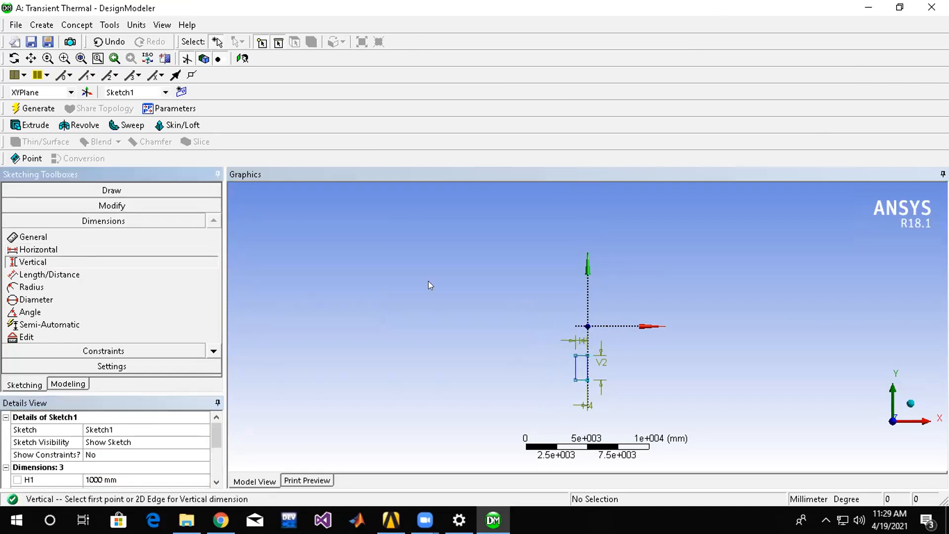
pyautogui.click(106, 206)
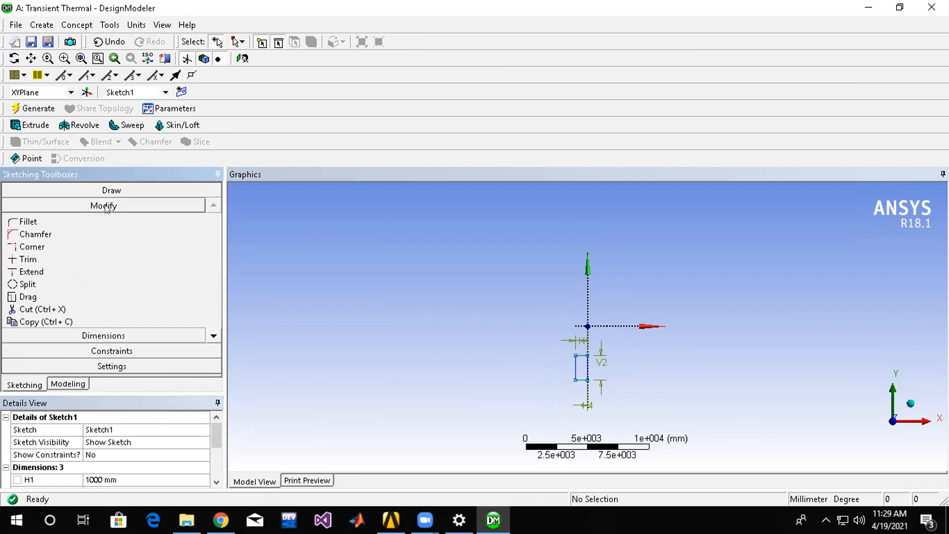
pyautogui.click(121, 351)
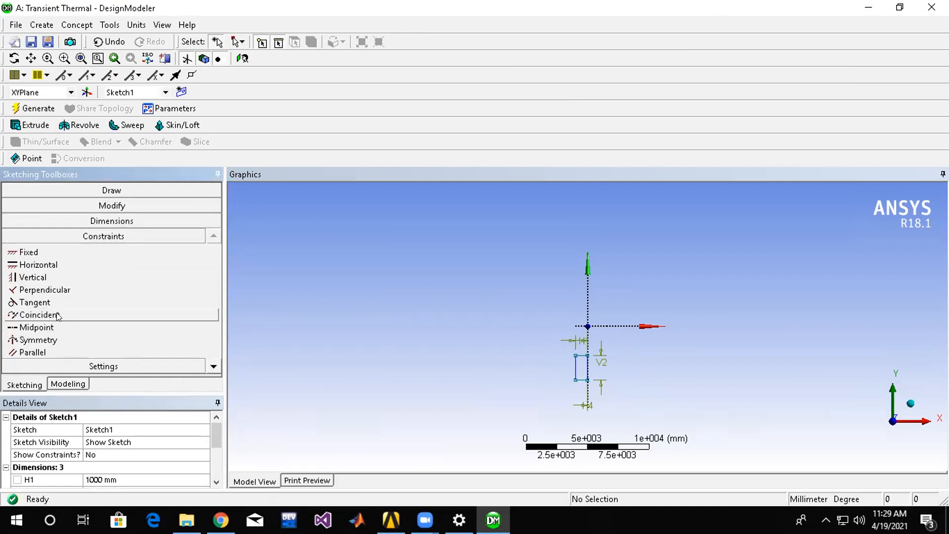
pyautogui.click(57, 316)
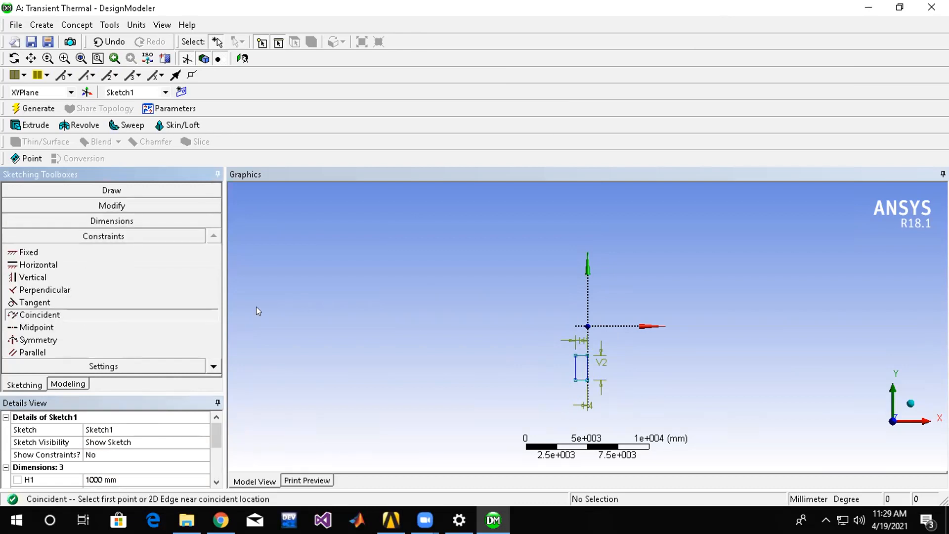
pyautogui.click(583, 354)
pyautogui.click(584, 330)
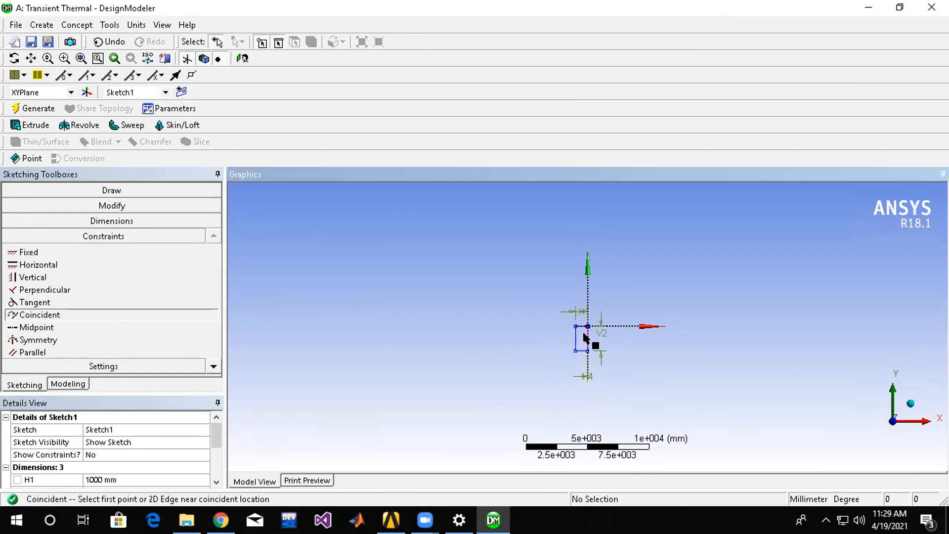
# Try to make the rectangle's right edge coincident with the vertical axis.
pyautogui.scroll(-3, 584, 338)
pyautogui.scroll(8, 588, 336)
pyautogui.scroll(3, 592, 338)
pyautogui.click(588, 366)
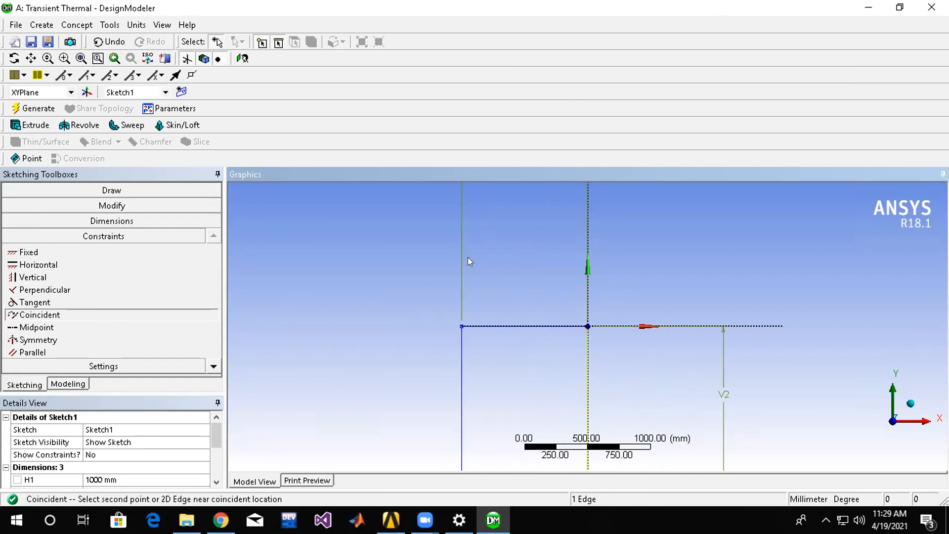
pyautogui.scroll(1, 469, 262)
# Extrude the rectangle sketch to a depth of 5 mm as added material and generate the body.
pyautogui.click(23, 110)
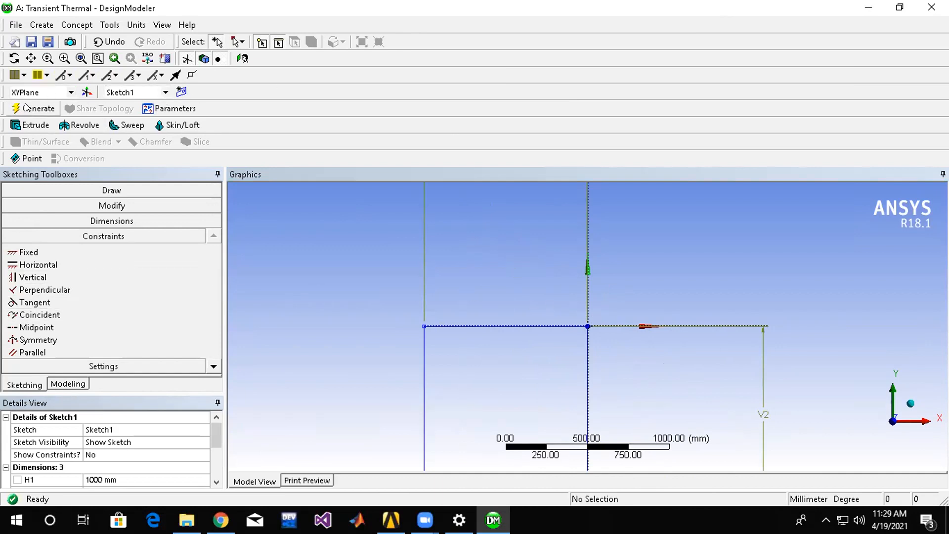
pyautogui.click(33, 125)
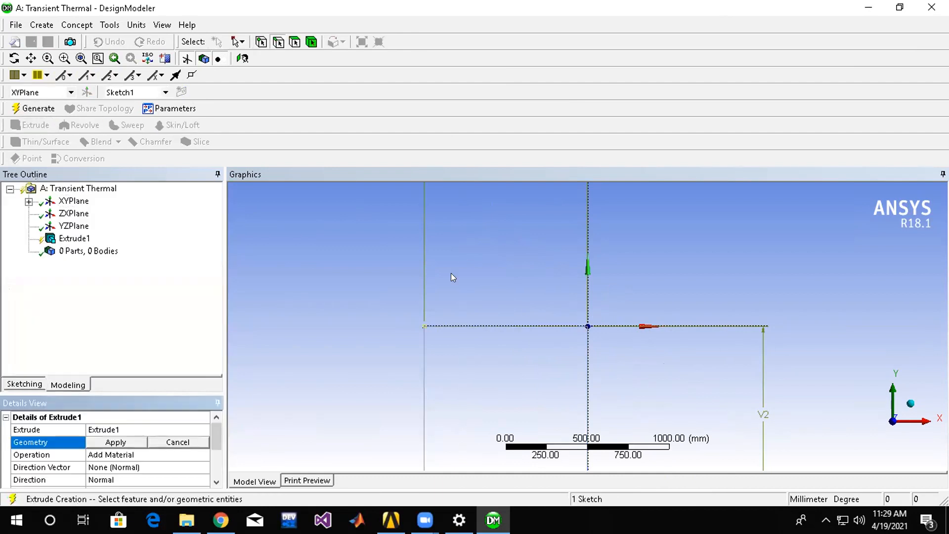
pyautogui.click(125, 441)
pyautogui.moveTo(216, 429); pyautogui.dragTo(215, 462)
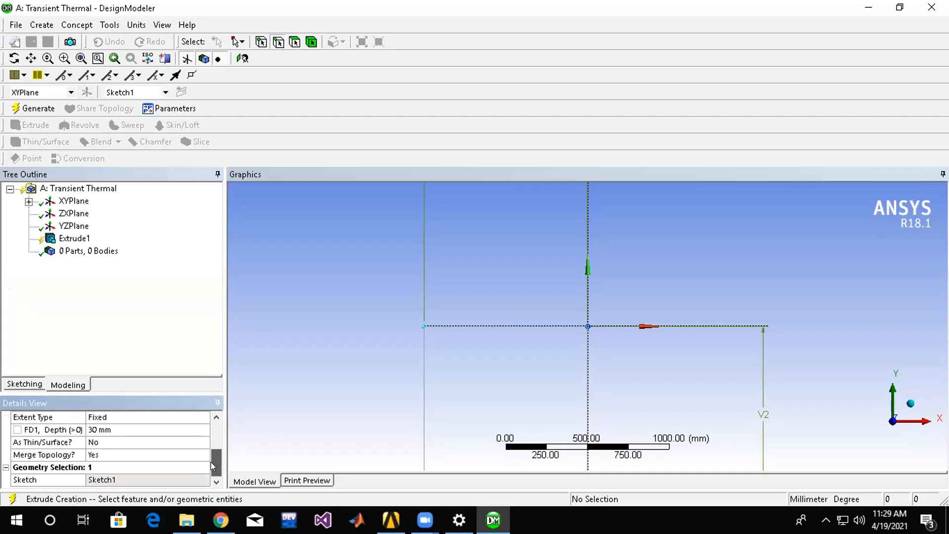
pyautogui.click(206, 429)
pyautogui.write('5')
pyautogui.press('Return')
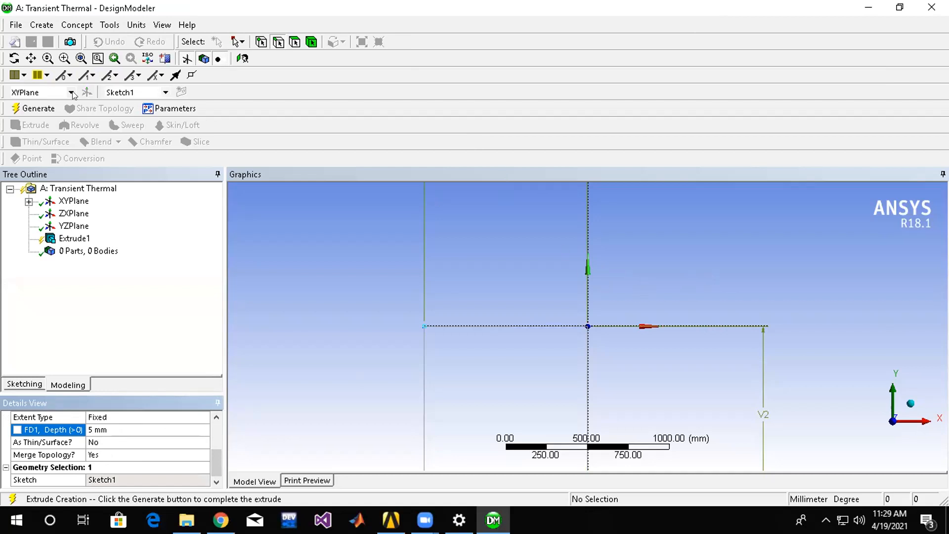
pyautogui.click(34, 108)
# Examine the extruded plate from several angles and distances.
pyautogui.moveTo(698, 298); pyautogui.dragTo(615, 373, button='middle')
pyautogui.scroll(3, 673, 306)
pyautogui.scroll(-6, 674, 301)
pyautogui.scroll(-5, 601, 350)
pyautogui.scroll(6, 599, 347)
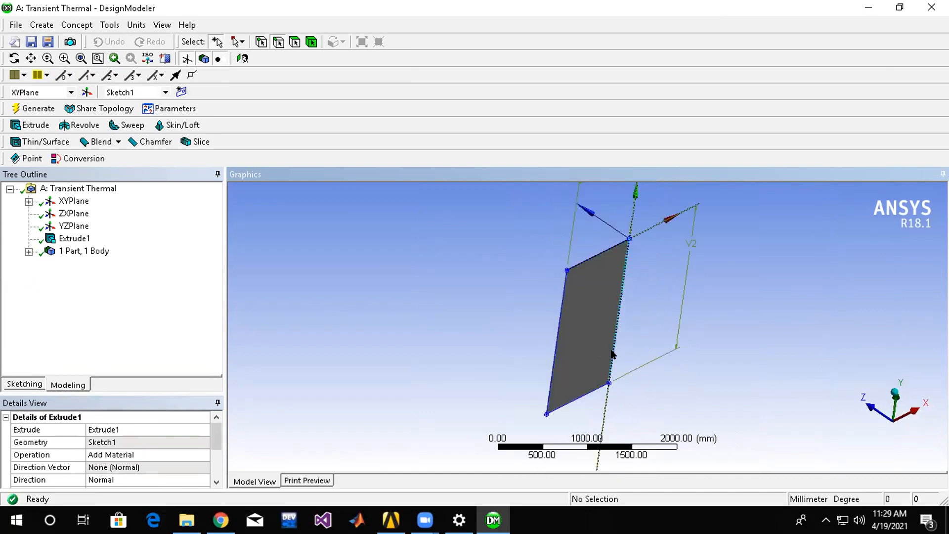
pyautogui.scroll(4, 580, 316)
pyautogui.moveTo(735, 285); pyautogui.dragTo(816, 317, button='middle')
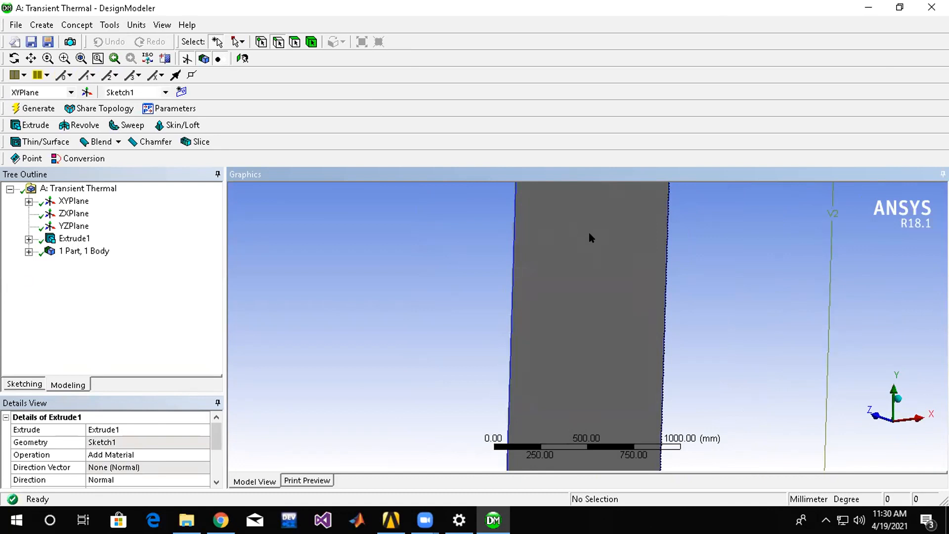
# Sketch a small rectangle near the top of the plate and a small six-sided polygon below it.
pyautogui.click(20, 384)
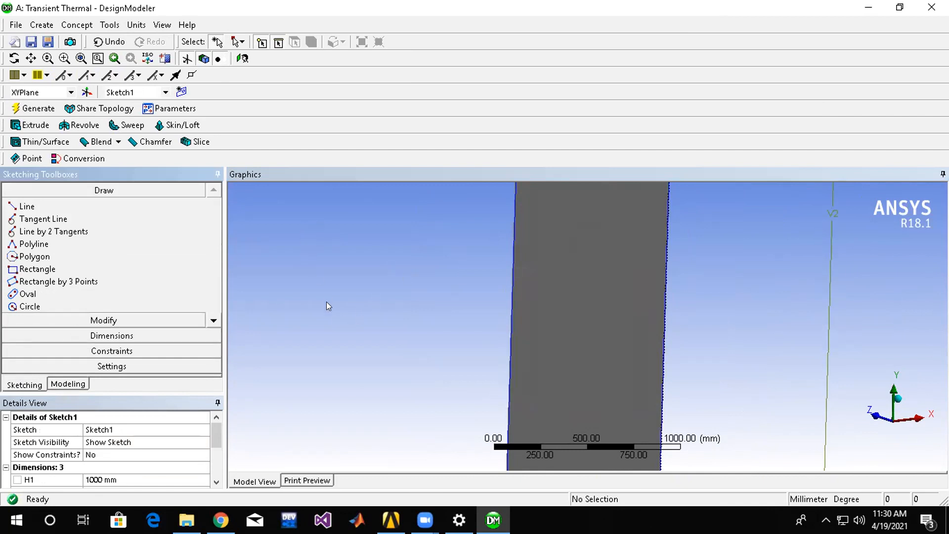
pyautogui.click(30, 272)
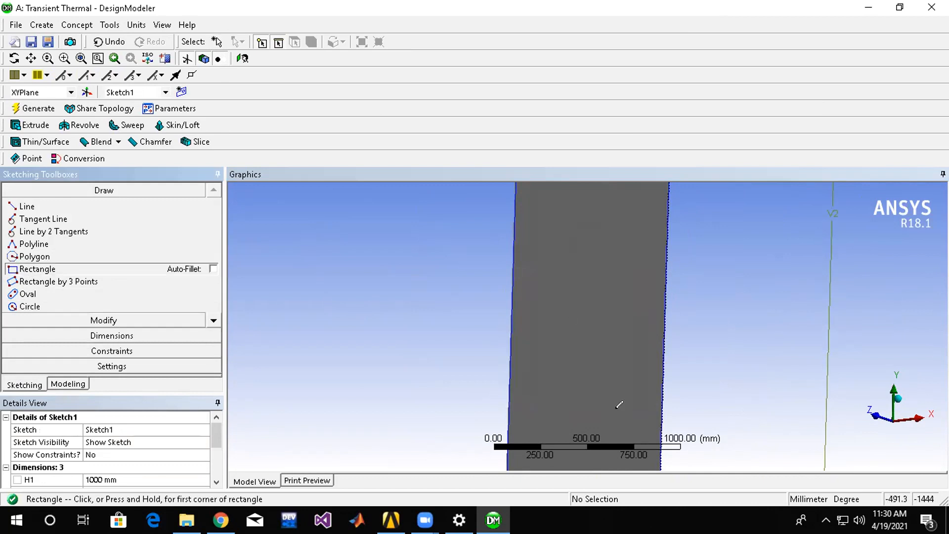
pyautogui.moveTo(594, 389)
pyautogui.mouseDown(button='middle')
pyautogui.moveTo(702, 398)
pyautogui.moveTo(692, 390)
pyautogui.moveTo(616, 402)
pyautogui.moveTo(610, 422)
pyautogui.moveTo(620, 251)
pyautogui.mouseUp(button='middle')
pyautogui.click(573, 245)
pyautogui.click(595, 228)
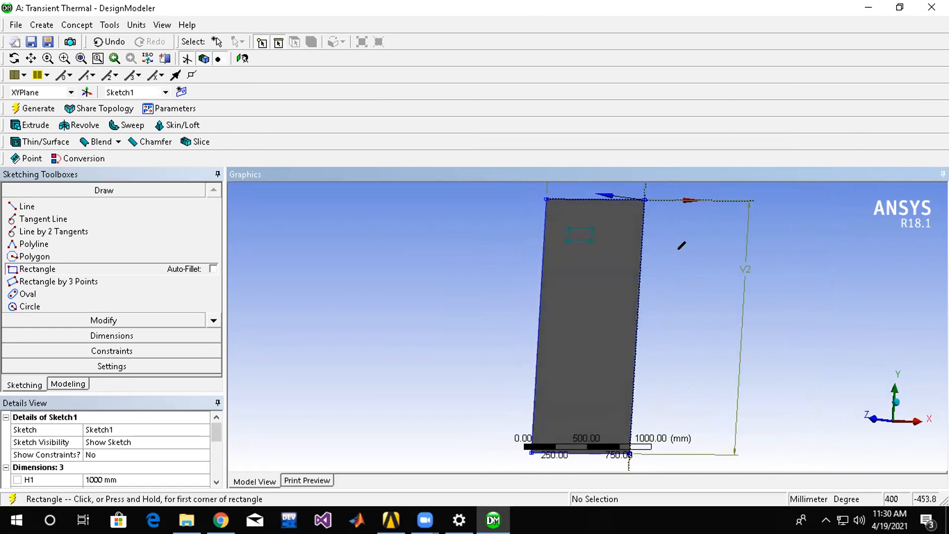
pyautogui.click(17, 257)
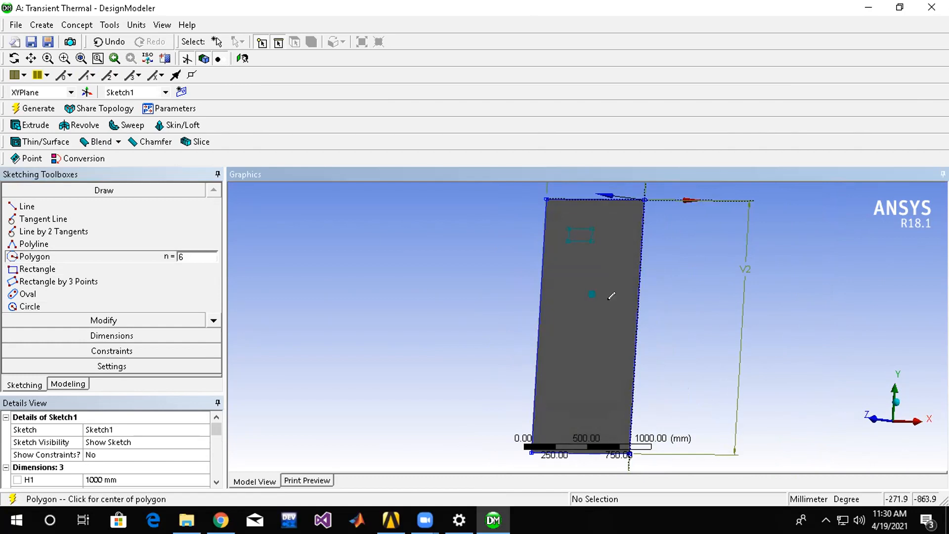
pyautogui.press('Escape')
# Try to delete the small polygon on the plate by its corner points.
pyautogui.scroll(-3, 596, 302)
pyautogui.scroll(4, 589, 298)
pyautogui.scroll(-4, 585, 295)
pyautogui.scroll(5, 585, 295)
pyautogui.click(592, 281)
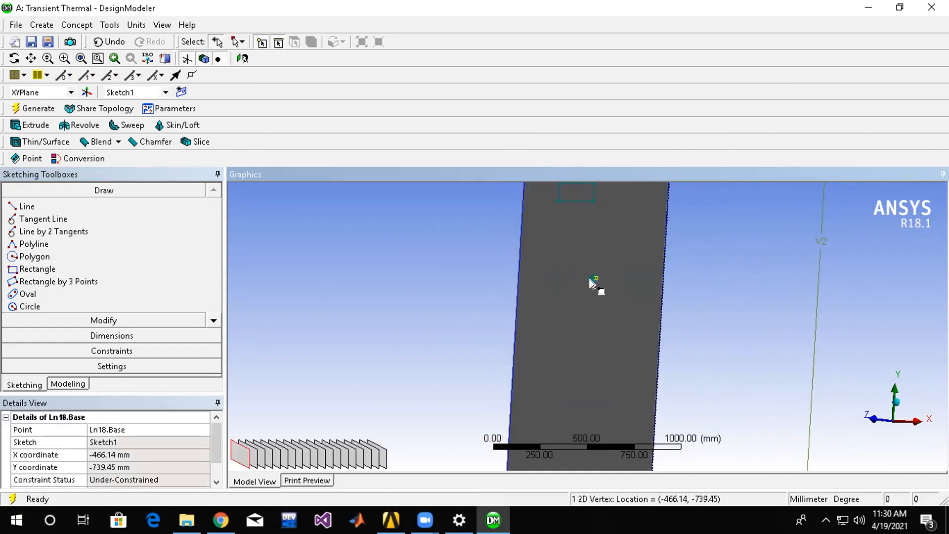
pyautogui.press('Delete')
pyautogui.click(584, 309)
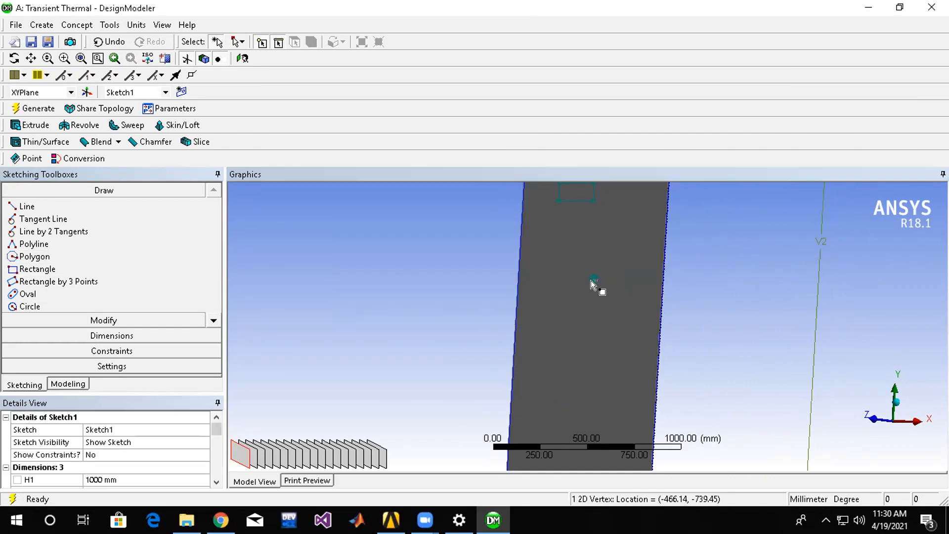
pyautogui.click(592, 281)
pyautogui.press('Delete')
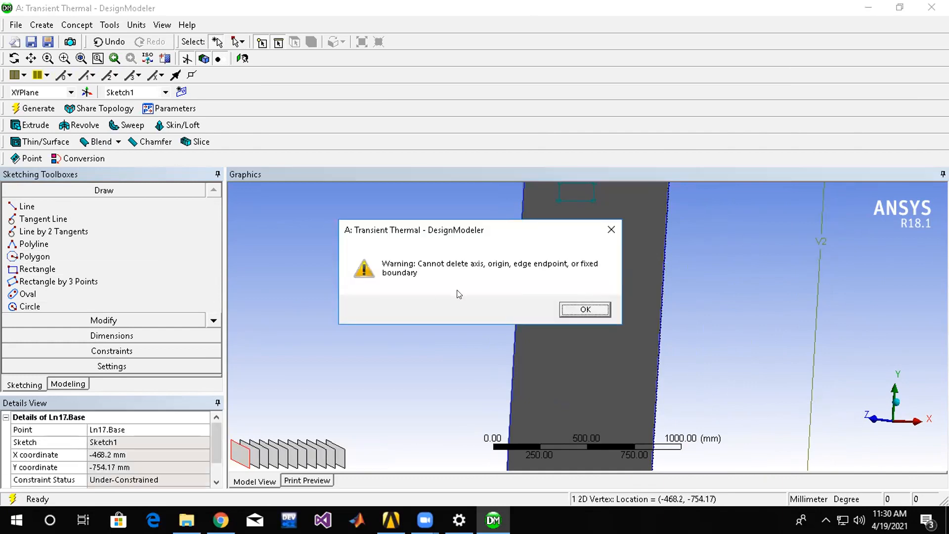
pyautogui.click(586, 309)
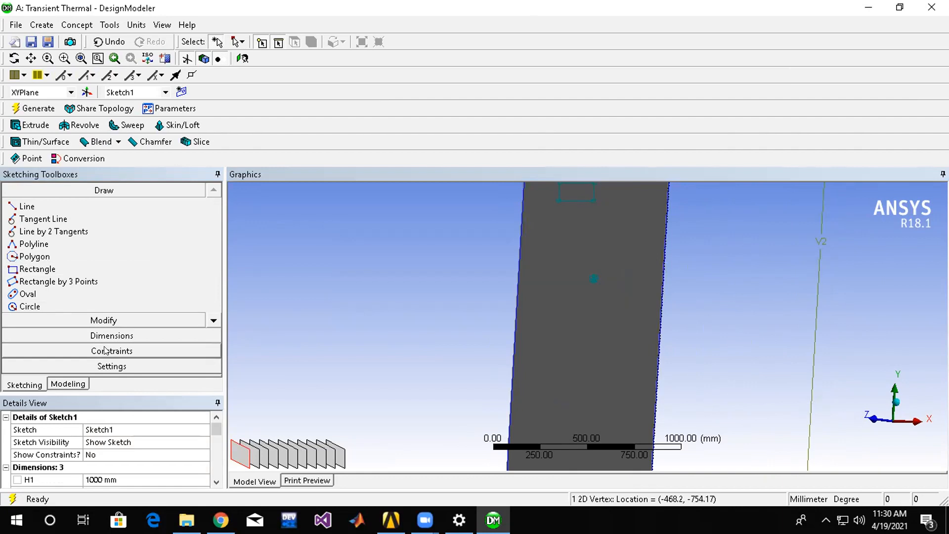
# Try to remove the small polygon's sides with the Trim tool.
pyautogui.click(104, 319)
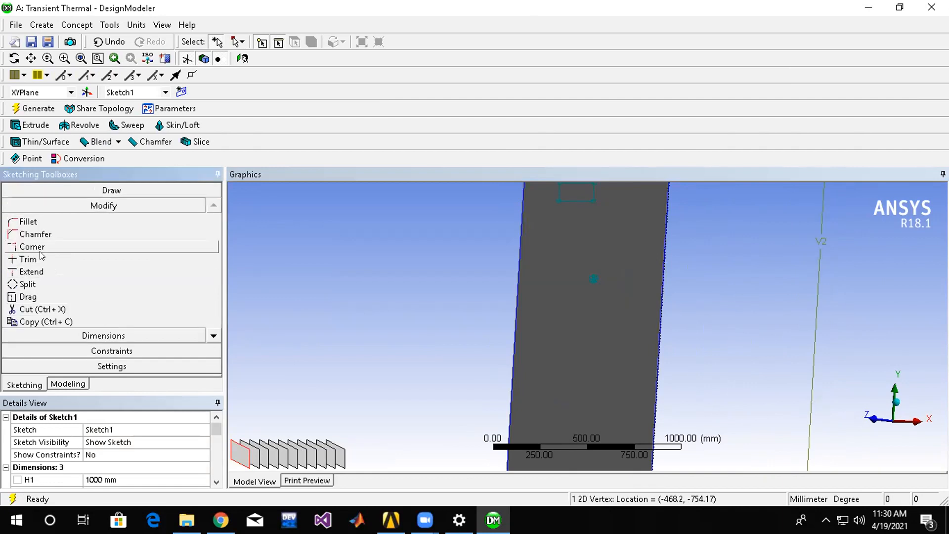
pyautogui.click(41, 256)
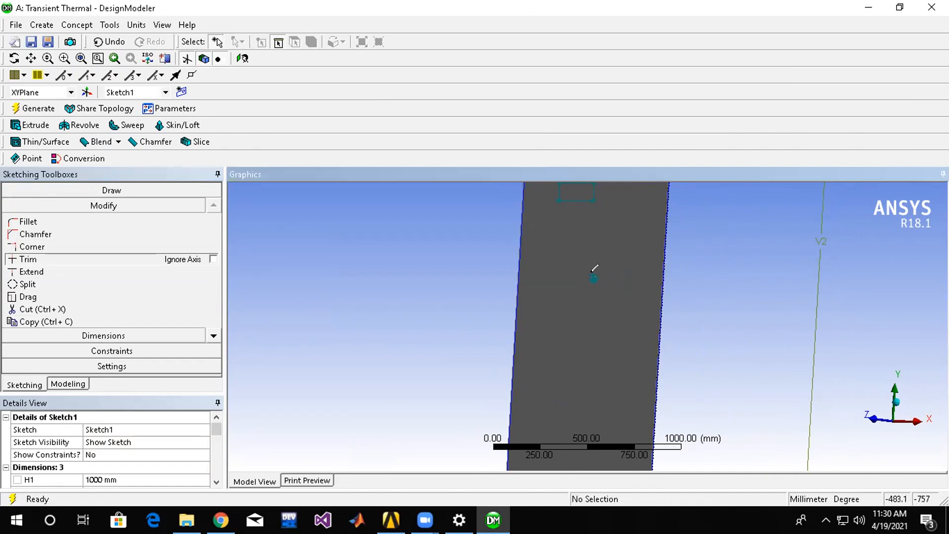
pyautogui.scroll(-2, 588, 275)
pyautogui.scroll(5, 615, 260)
pyautogui.scroll(4, 612, 267)
pyautogui.scroll(-4, 587, 328)
pyautogui.scroll(1, 593, 384)
pyautogui.scroll(-2, 593, 383)
pyautogui.scroll(5, 593, 384)
pyautogui.scroll(-4, 594, 372)
pyautogui.scroll(-3, 592, 370)
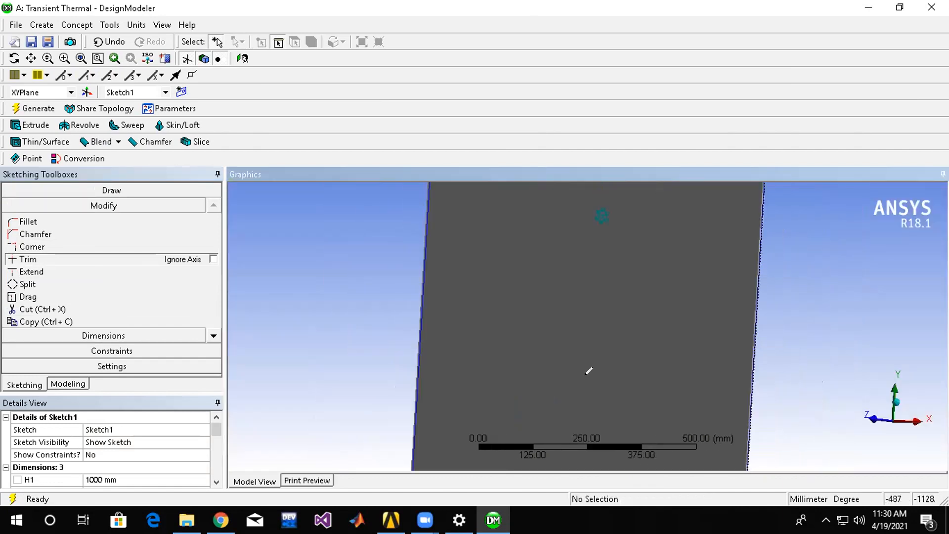
pyautogui.scroll(1, 602, 208)
pyautogui.scroll(-1, 602, 203)
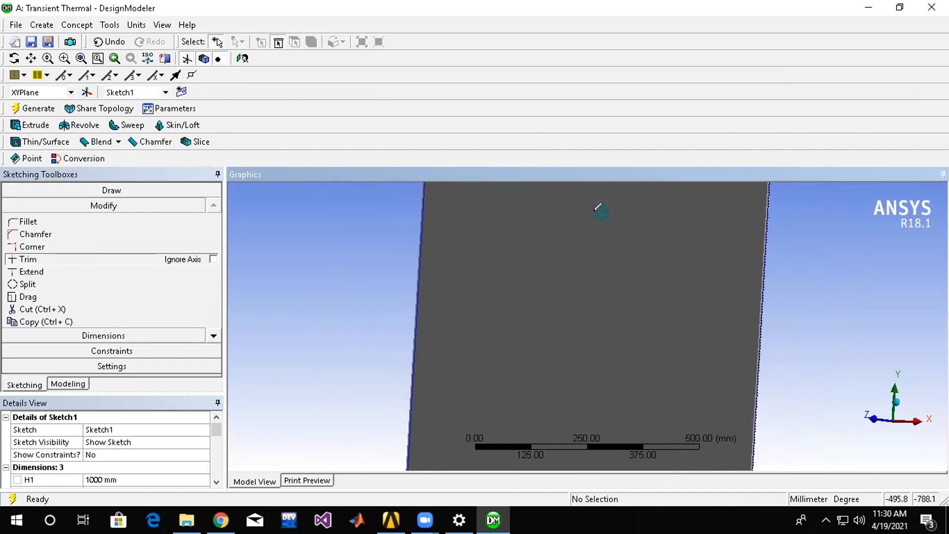
pyautogui.click(65, 59)
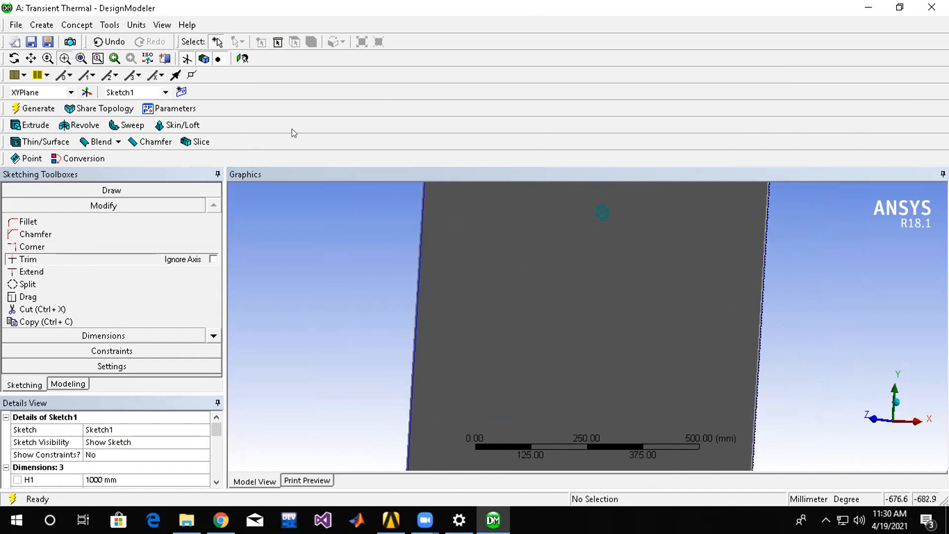
pyautogui.moveTo(626, 191)
pyautogui.mouseDown()
pyautogui.moveTo(572, 218)
pyautogui.moveTo(578, 235)
pyautogui.mouseUp()
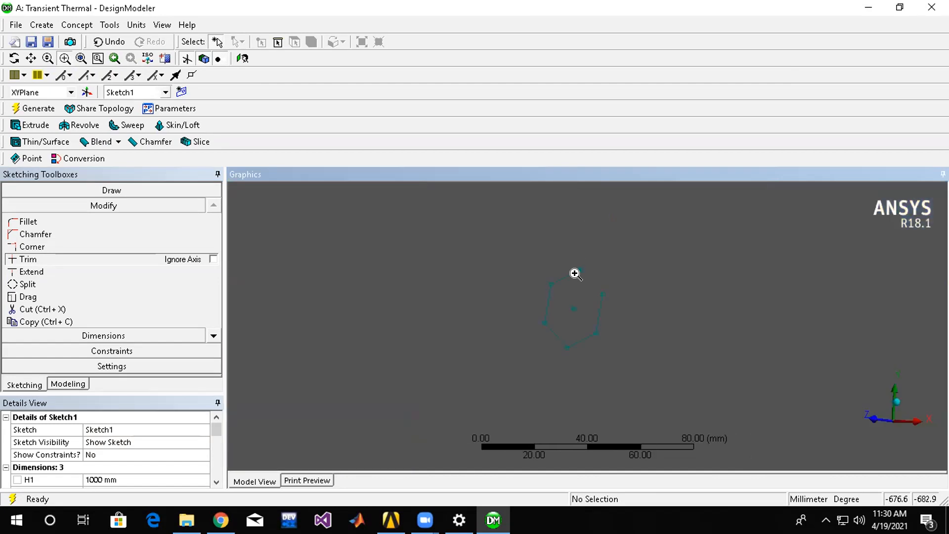
pyautogui.click(42, 261)
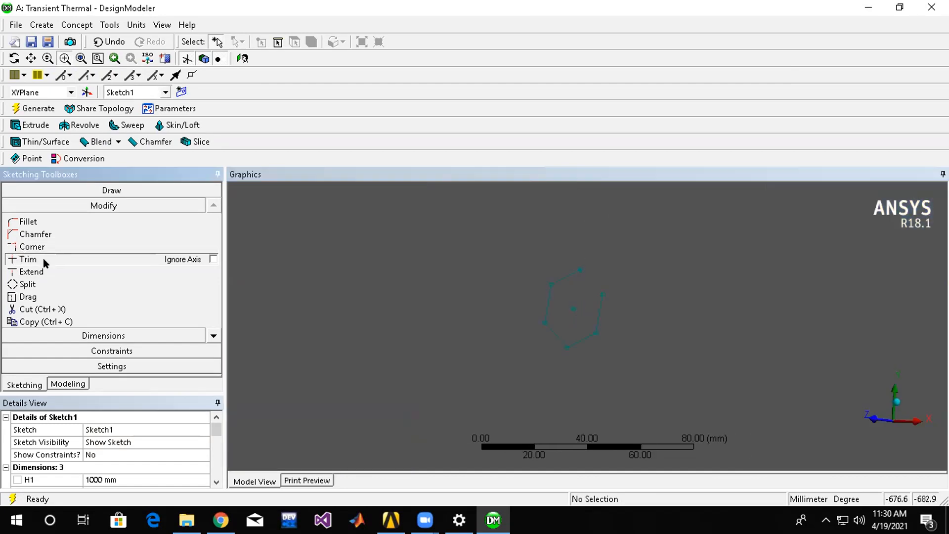
pyautogui.moveTo(648, 325); pyautogui.dragTo(582, 309, button='right')
pyautogui.click(30, 260)
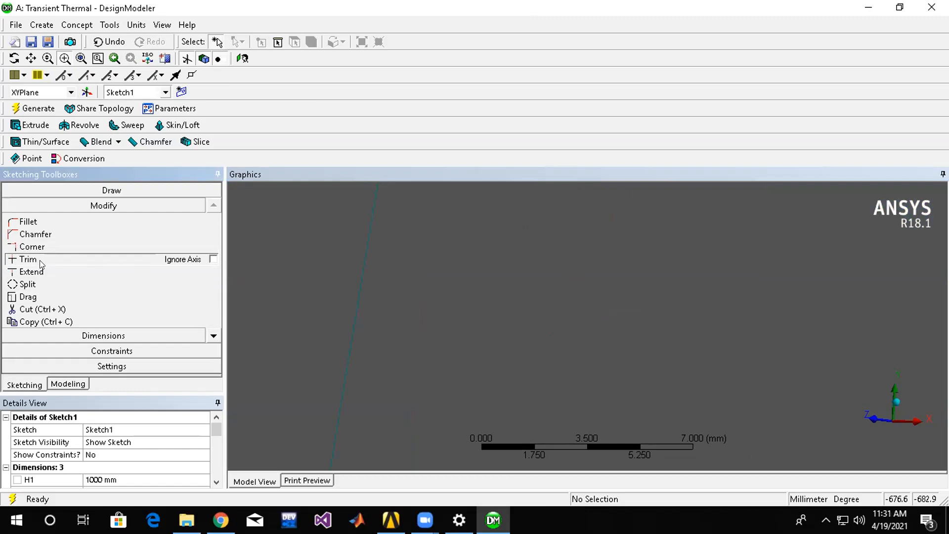
# Undo the recent sketch edits until the small polygon and the small rectangle are removed from the plate.
pyautogui.click(106, 41)
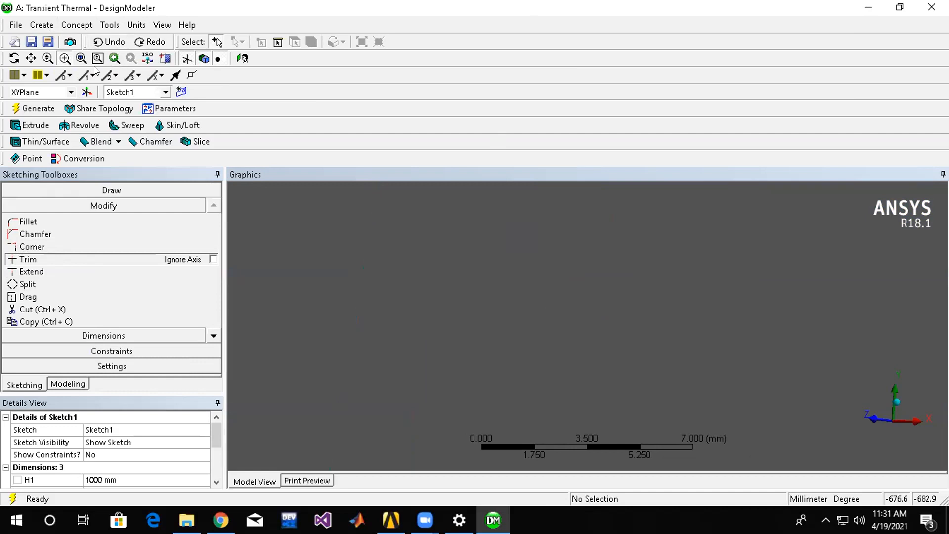
pyautogui.click(74, 59)
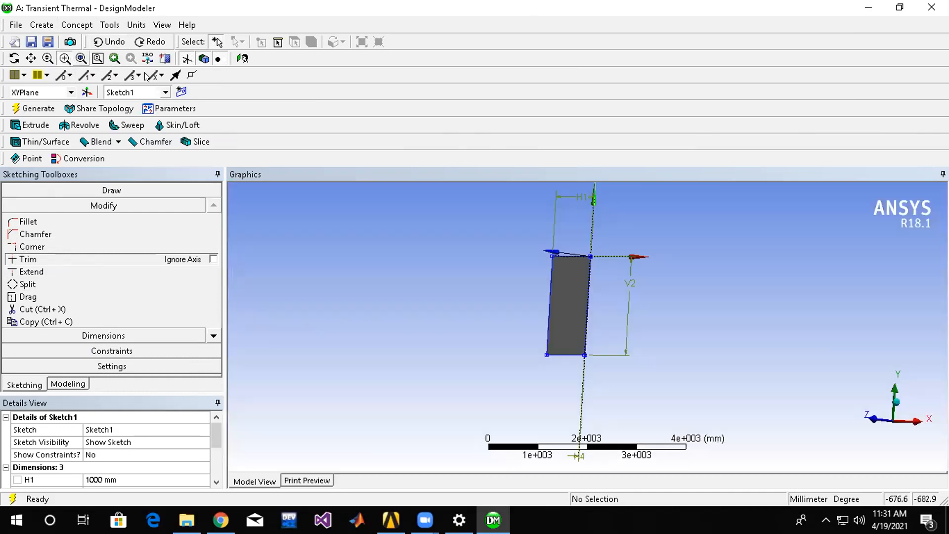
# Sketch a small rectangle inside the plate near its upper-left corner.
pyautogui.moveTo(689, 318)
pyautogui.mouseDown(button='middle')
pyautogui.moveTo(674, 286)
pyautogui.moveTo(684, 305)
pyautogui.mouseUp(button='middle')
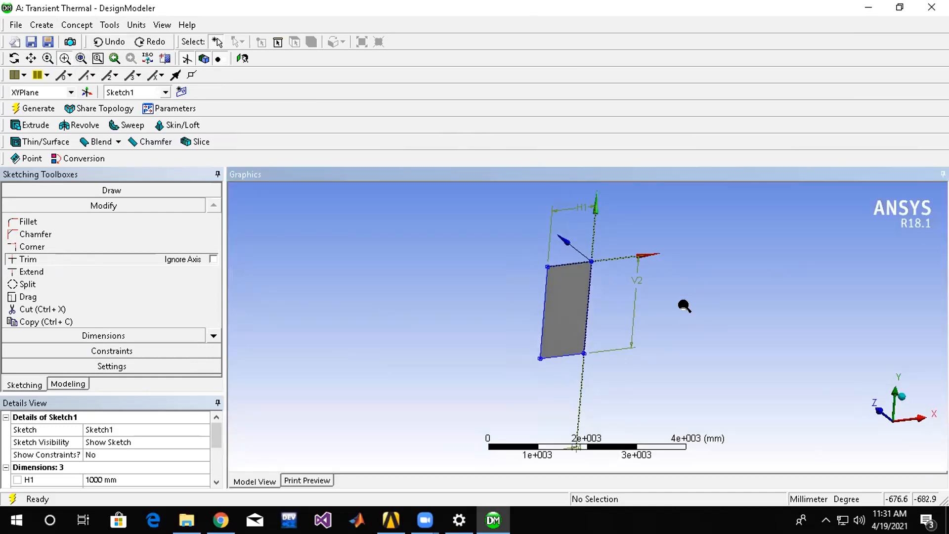
pyautogui.scroll(5, 572, 282)
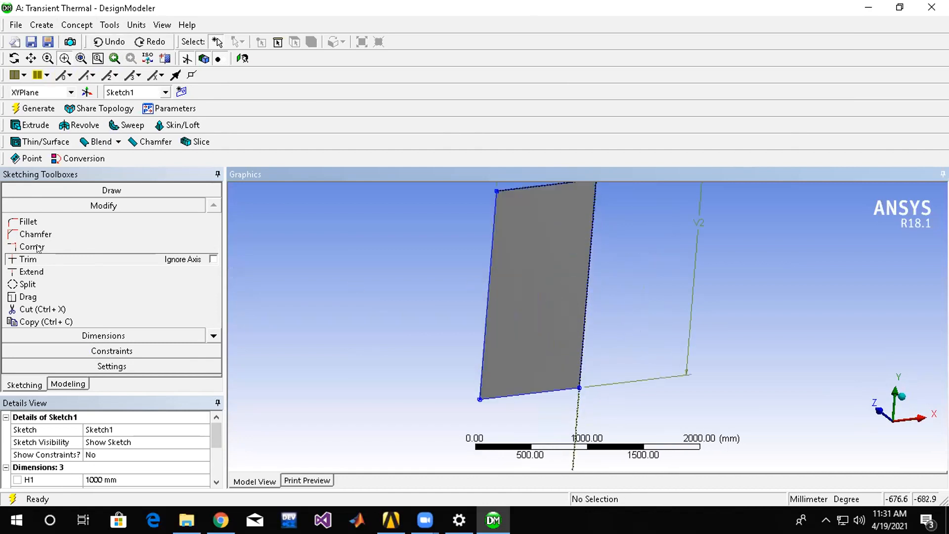
pyautogui.click(85, 193)
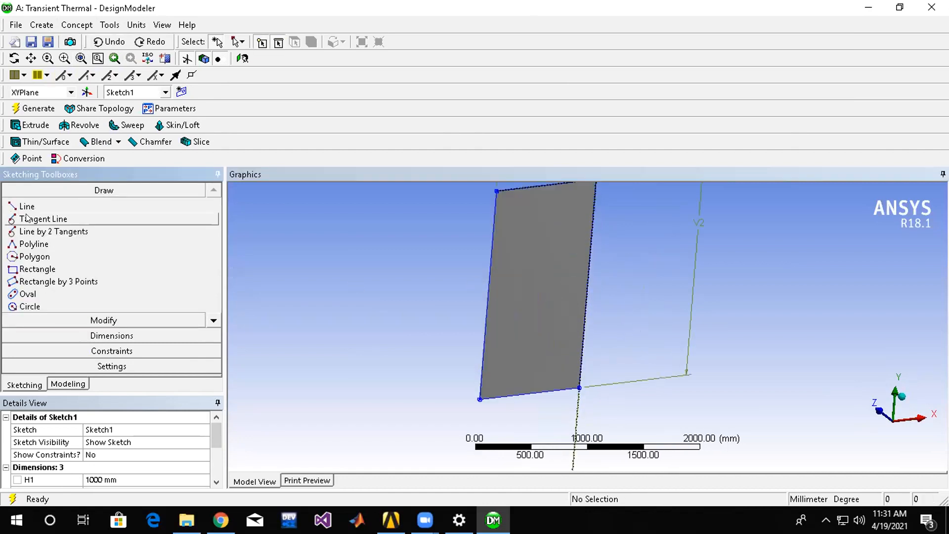
pyautogui.click(35, 269)
pyautogui.click(512, 211)
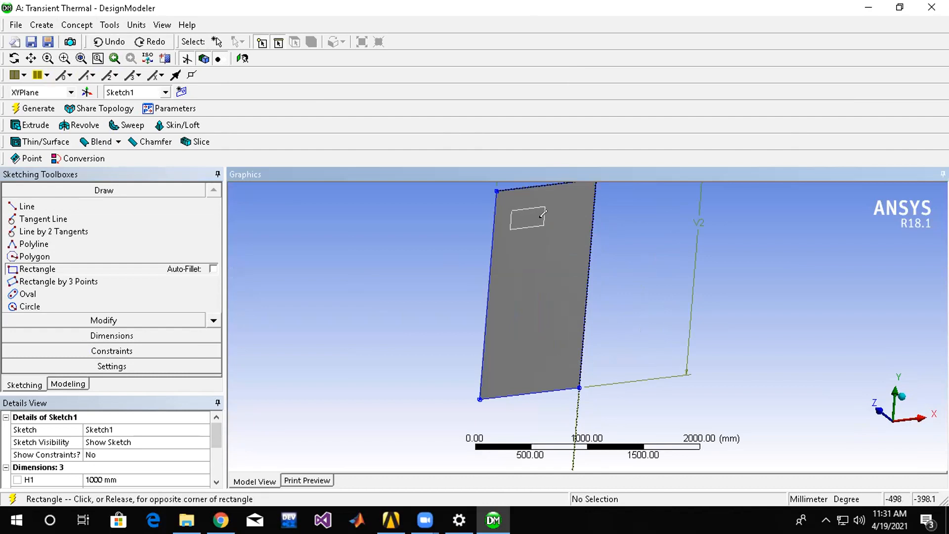
pyautogui.click(543, 224)
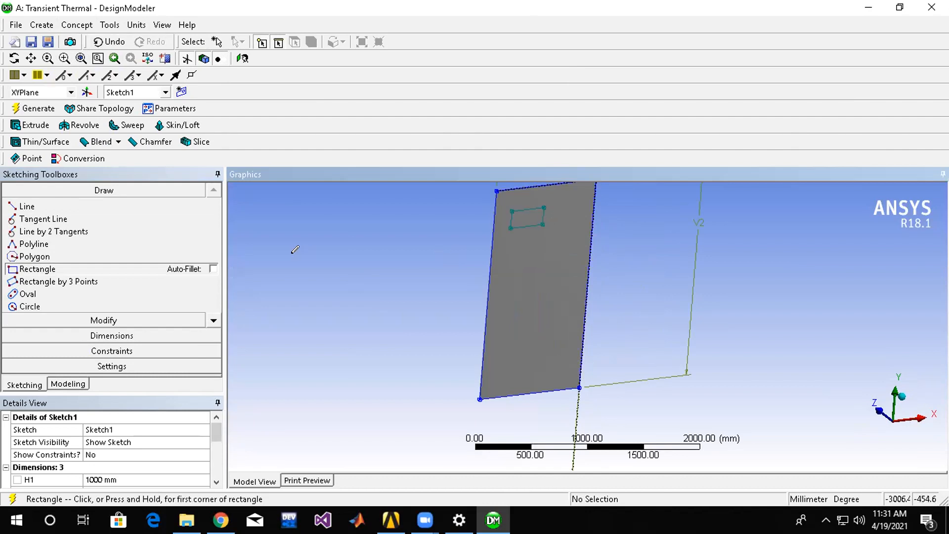
# Regenerate the plate and set up a second extrusion of Sketch1 with a depth of 20 mm.
pyautogui.click(34, 109)
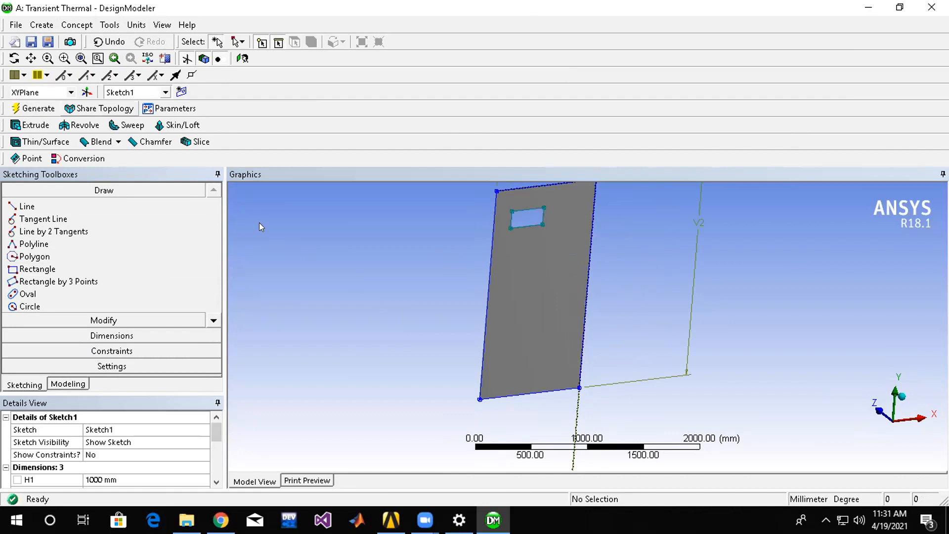
pyautogui.click(29, 125)
pyautogui.moveTo(579, 250)
pyautogui.mouseDown(button='middle')
pyautogui.moveTo(611, 245)
pyautogui.moveTo(597, 243)
pyautogui.mouseUp(button='middle')
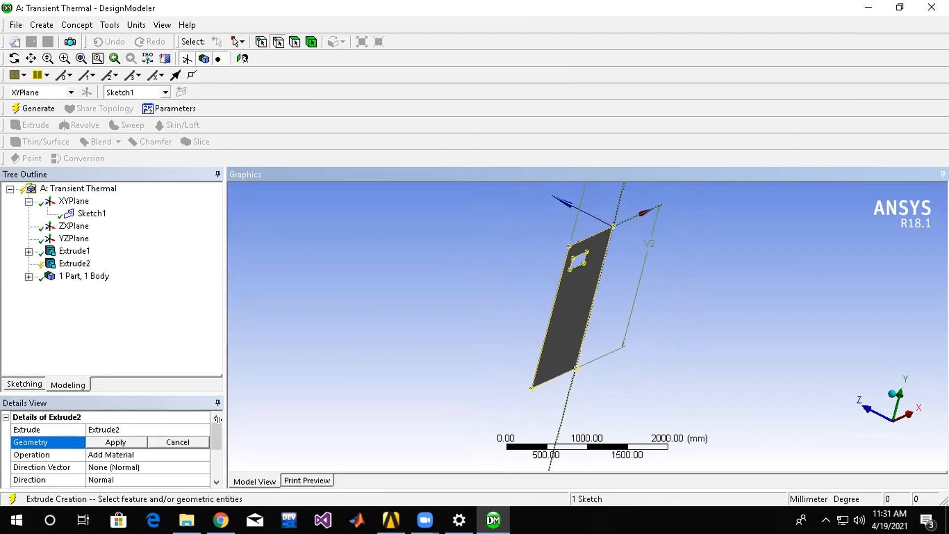
pyautogui.click(116, 441)
pyautogui.click(114, 429)
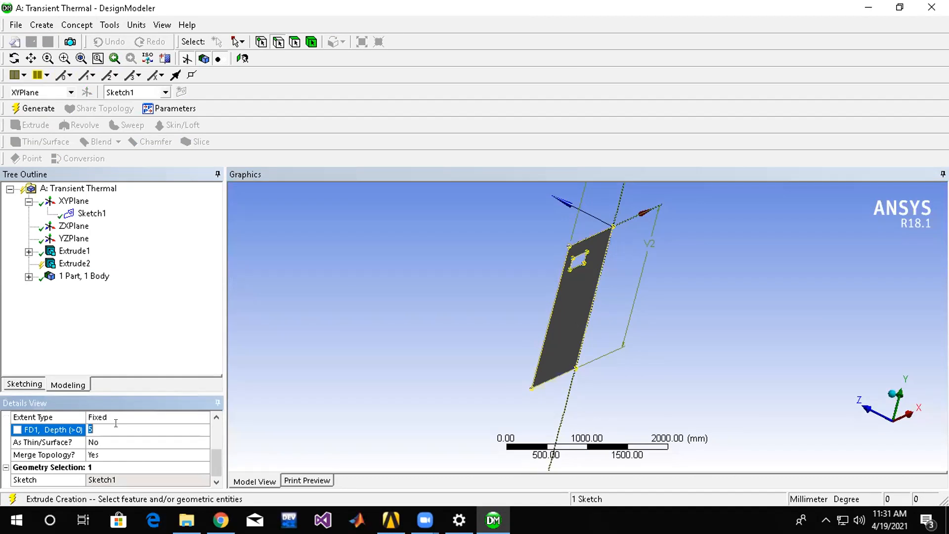
pyautogui.write('20')
pyautogui.press('Return')
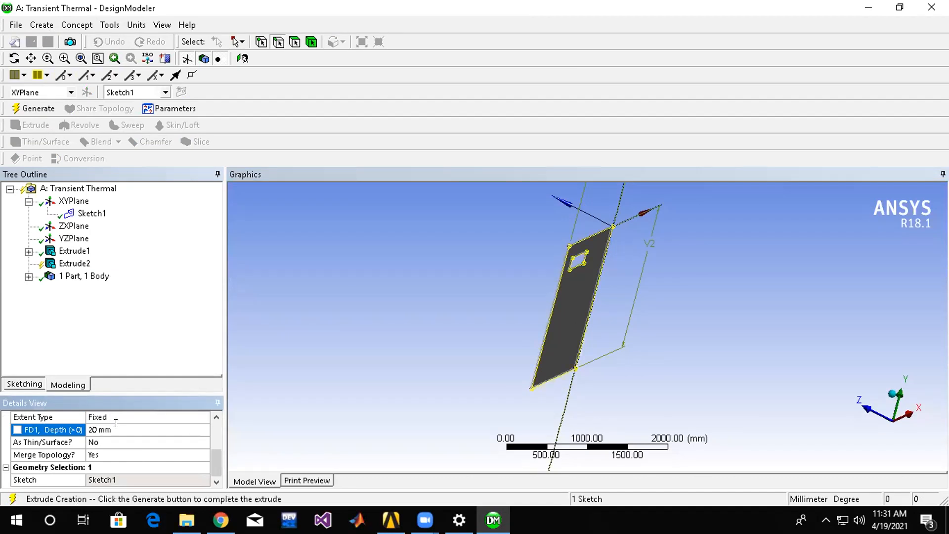
# Set the second extrusion's depth to 40 mm and generate it.
pyautogui.click(123, 429)
pyautogui.write('40')
pyautogui.press('Return')
pyautogui.moveTo(557, 354); pyautogui.dragTo(731, 292, button='middle')
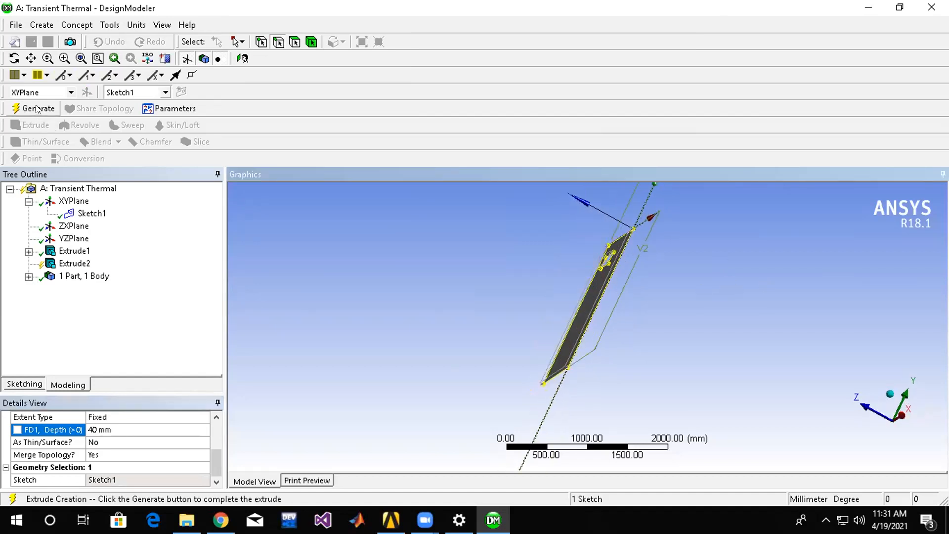
pyautogui.click(39, 109)
pyautogui.moveTo(584, 336); pyautogui.dragTo(655, 296, button='middle')
pyautogui.scroll(-3, 595, 292)
pyautogui.scroll(1, 589, 286)
pyautogui.scroll(5, 589, 285)
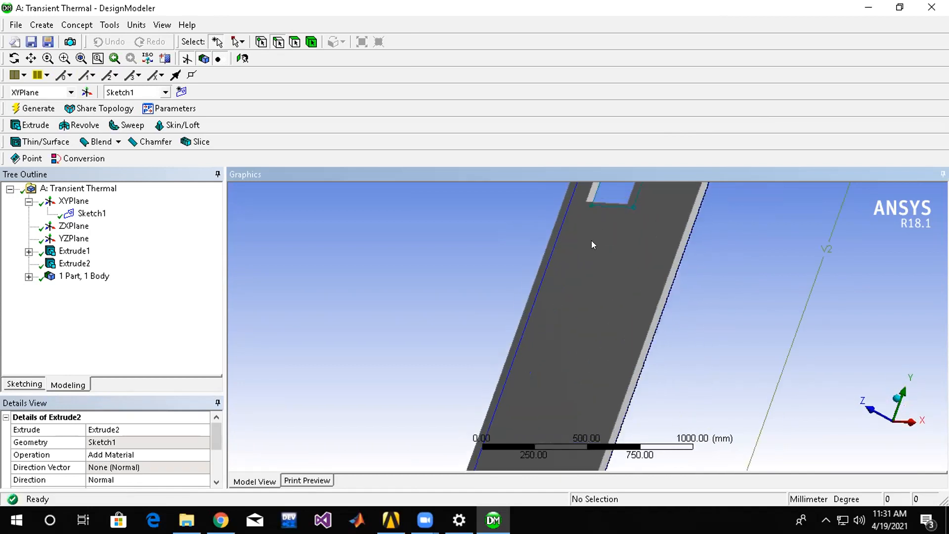
# Set the second extrusion's direction to Reversed and regenerate the model.
pyautogui.click(125, 466)
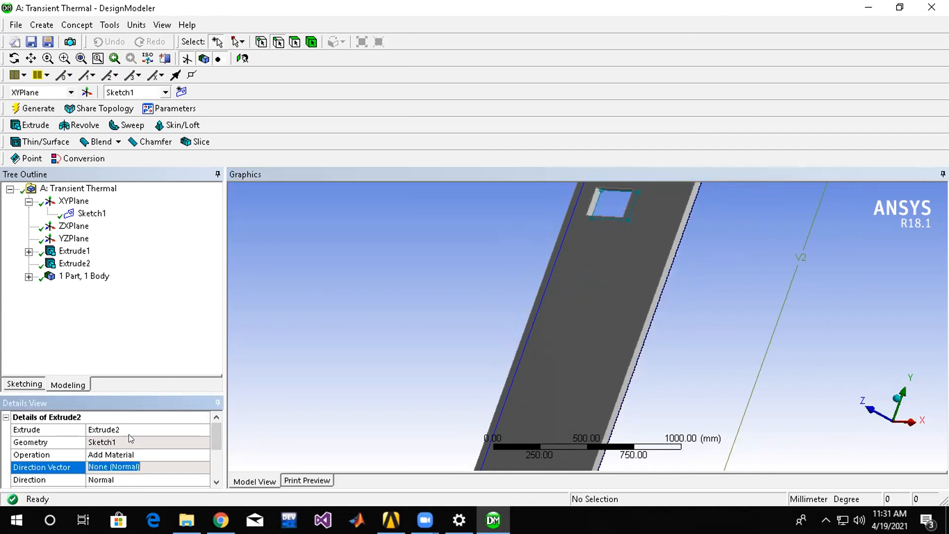
pyautogui.scroll(-2, 213, 449)
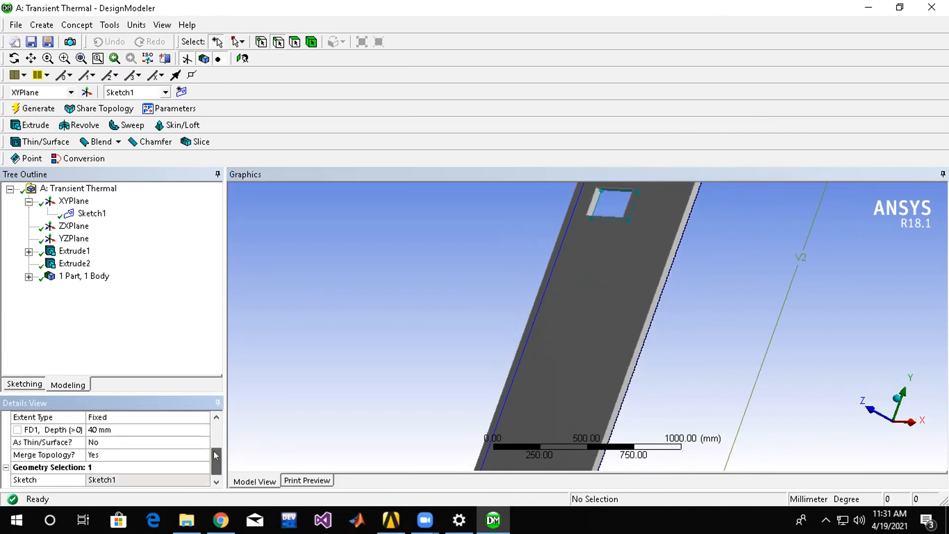
pyautogui.scroll(2, 207, 449)
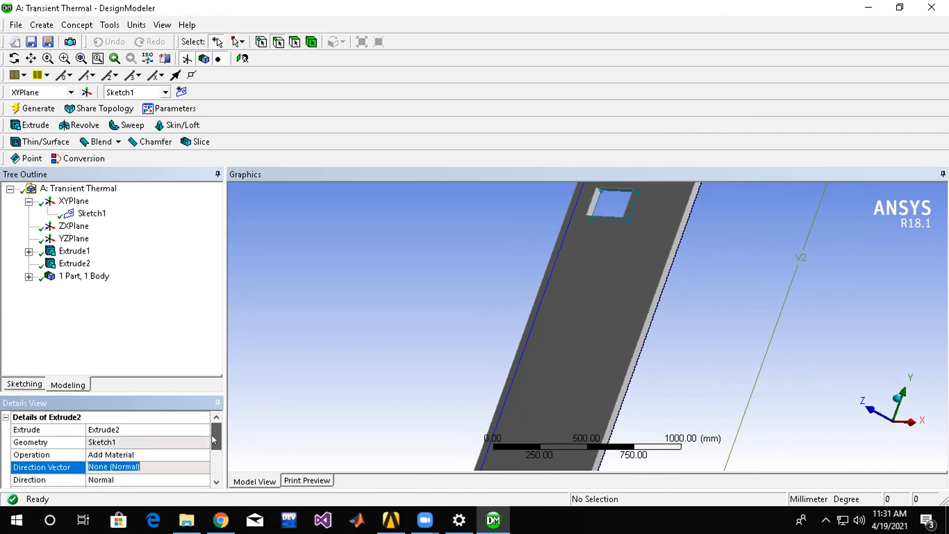
pyautogui.doubleClick(150, 463)
pyautogui.click(144, 481)
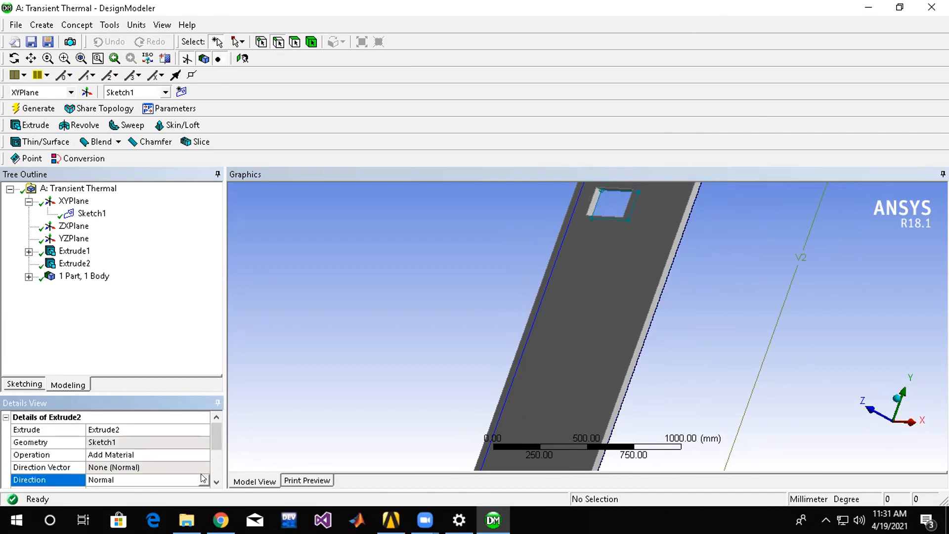
pyautogui.click(178, 481)
pyautogui.click(174, 498)
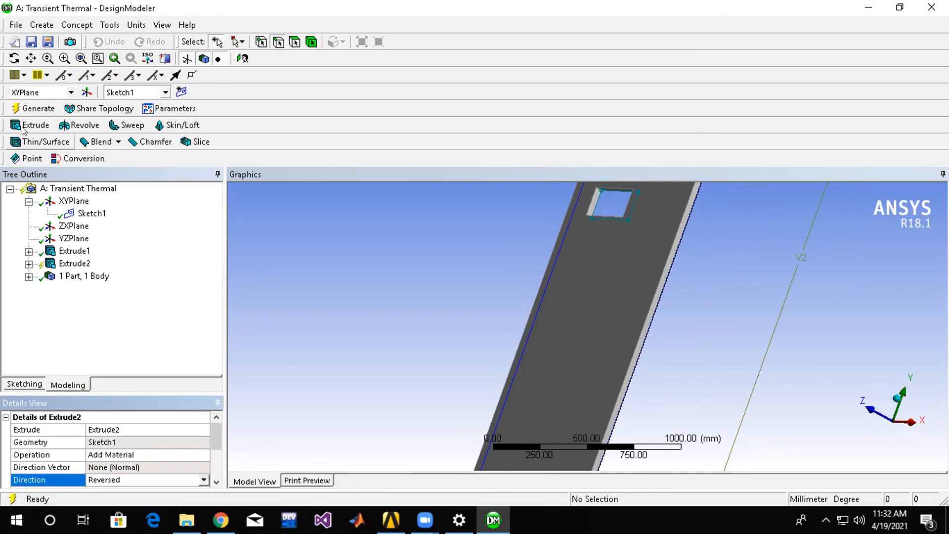
pyautogui.click(32, 108)
pyautogui.moveTo(214, 437); pyautogui.dragTo(211, 459)
pyautogui.moveTo(761, 198); pyautogui.dragTo(741, 227, button='middle')
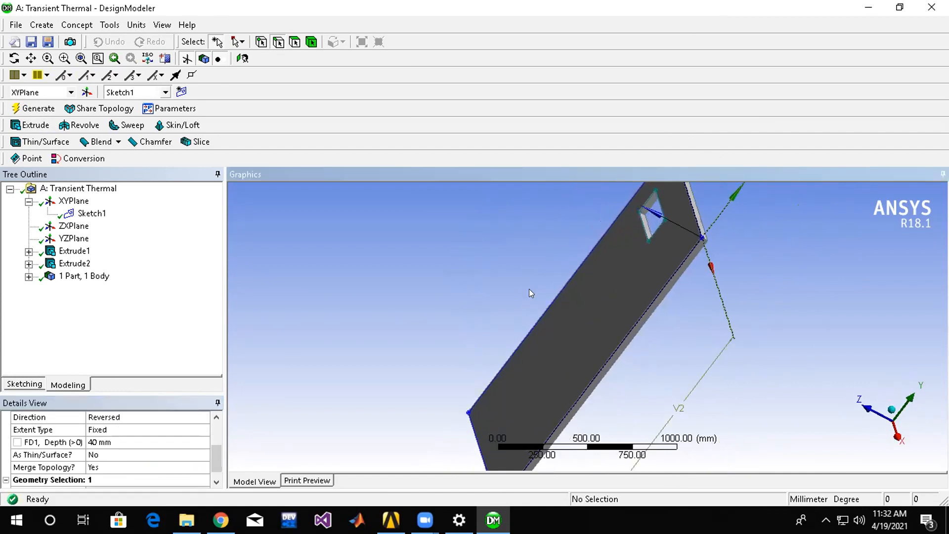
pyautogui.moveTo(218, 451); pyautogui.dragTo(218, 467)
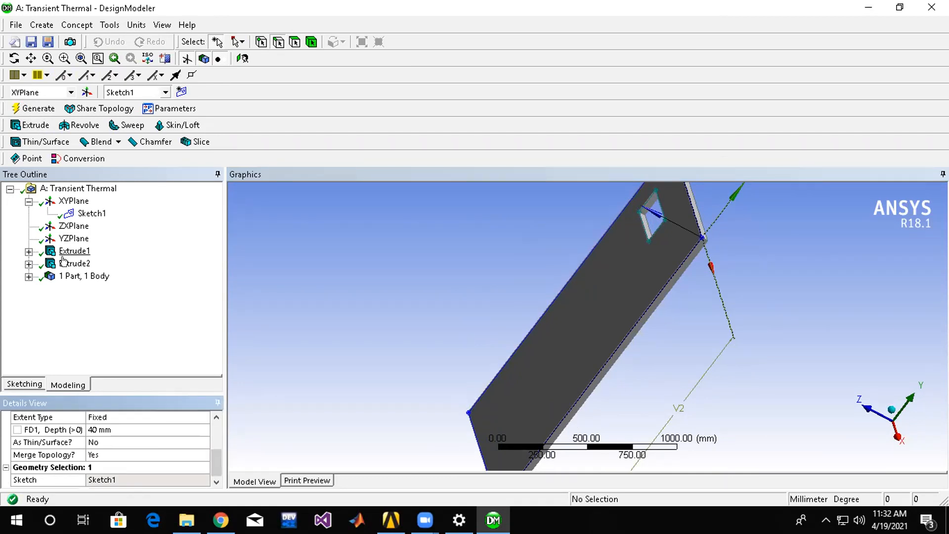
# Delete the second extrusion, Extrude2, and regenerate the model.
pyautogui.click(29, 264)
pyautogui.click(70, 263)
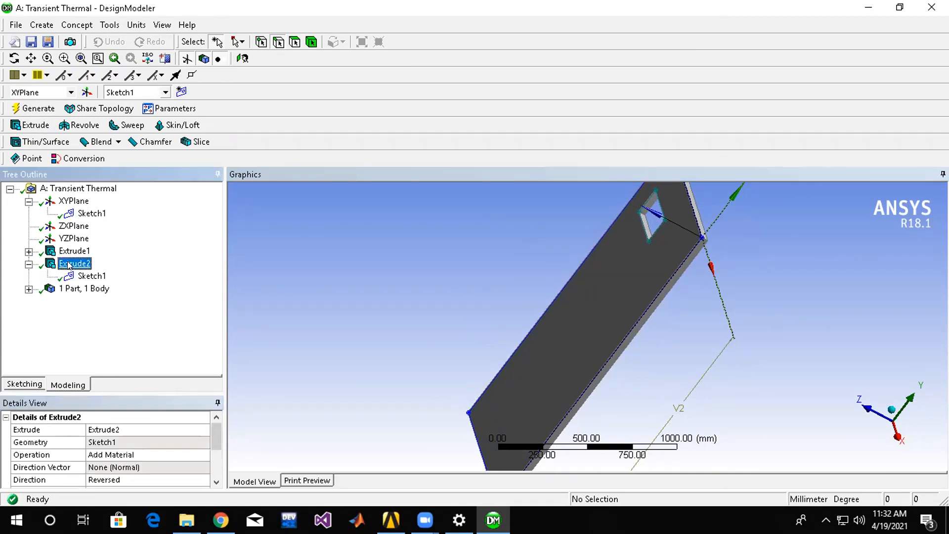
pyautogui.rightClick(70, 265)
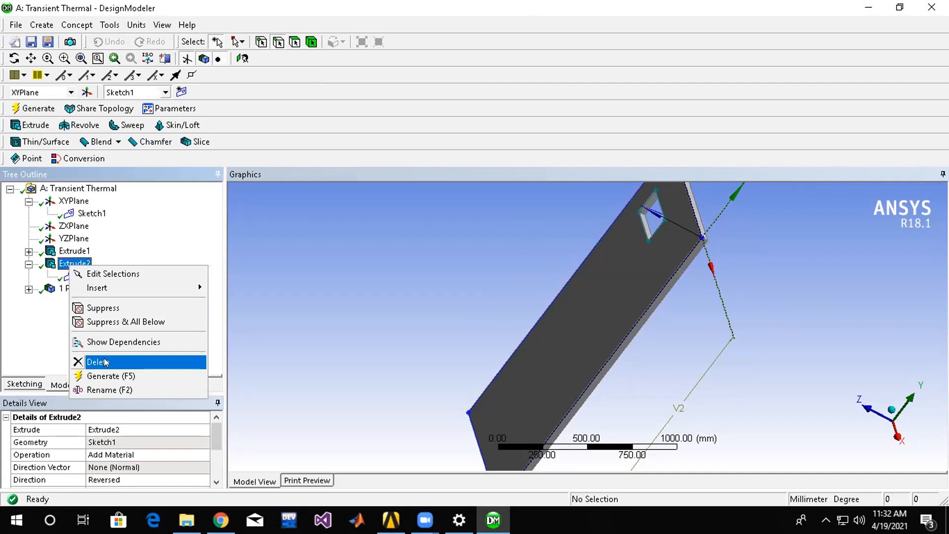
pyautogui.click(127, 360)
pyautogui.click(434, 308)
pyautogui.moveTo(553, 275); pyautogui.dragTo(689, 232, button='middle')
pyautogui.scroll(-2, 684, 221)
pyautogui.scroll(2, 683, 221)
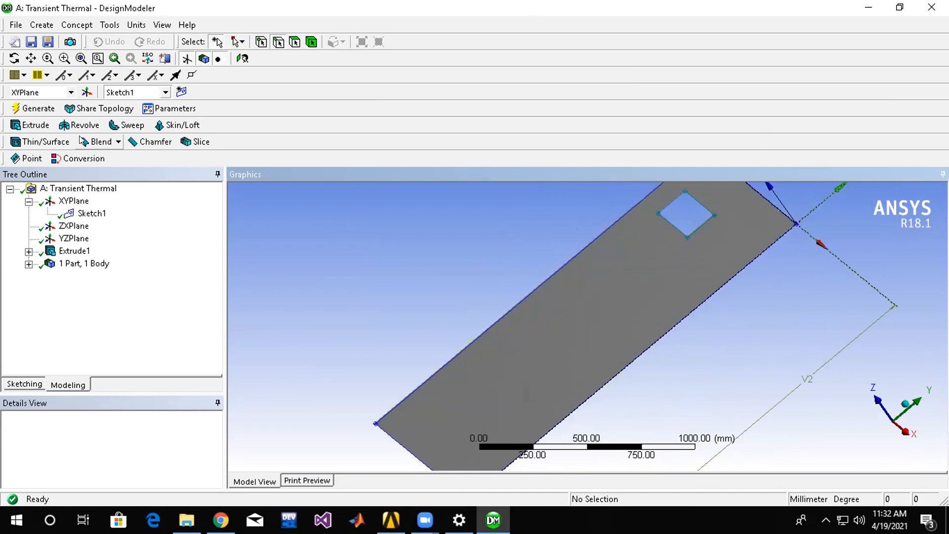
pyautogui.click(30, 109)
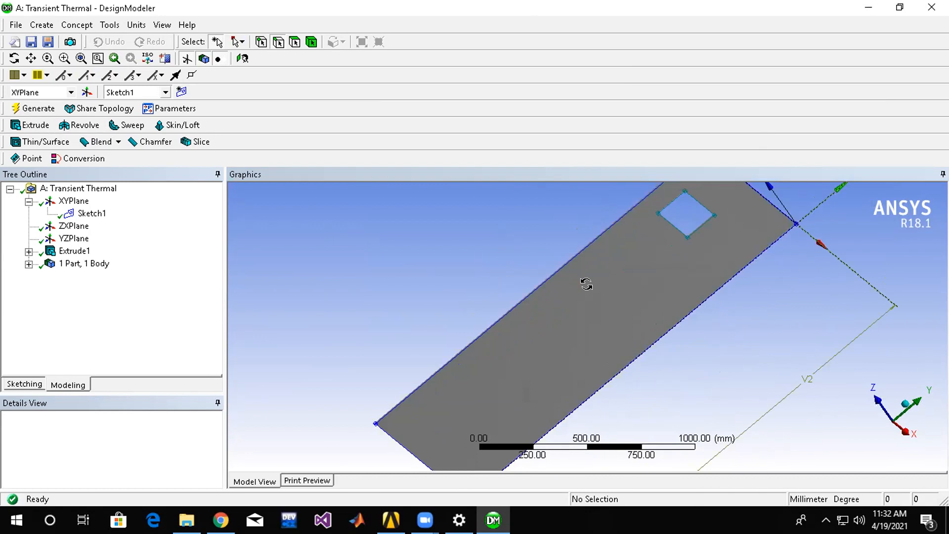
# Inspect Sketch1 and the small rectangle's outline on the plate.
pyautogui.click(90, 263)
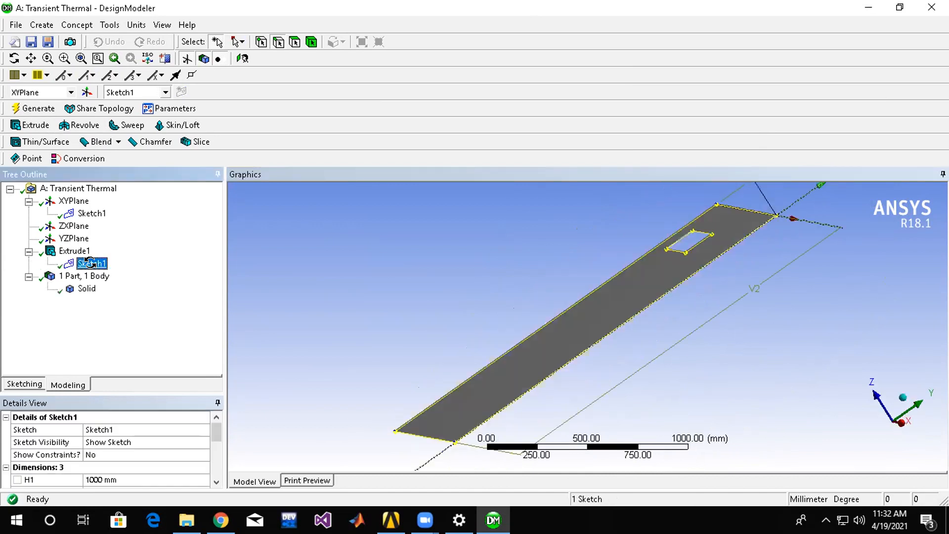
pyautogui.moveTo(491, 239); pyautogui.dragTo(515, 256, button='middle')
pyautogui.click(685, 207)
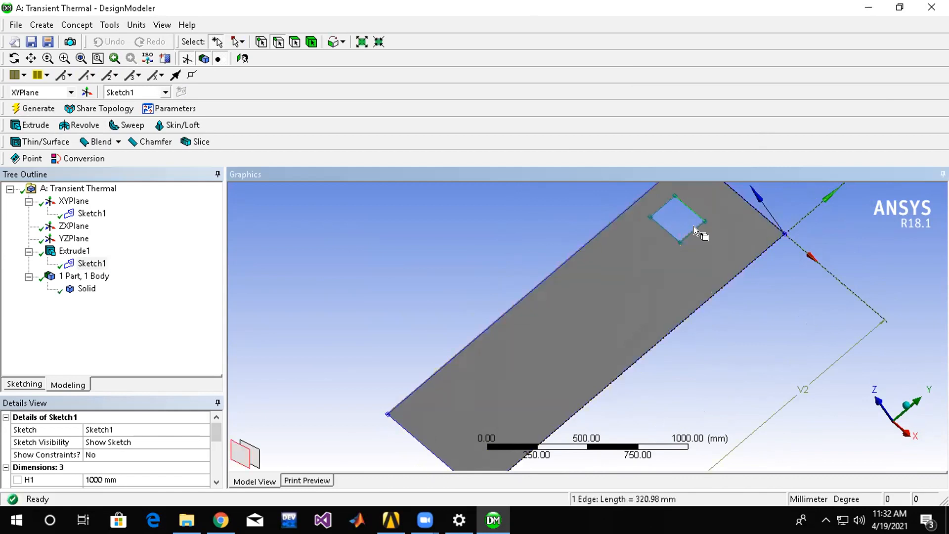
pyautogui.click(91, 214)
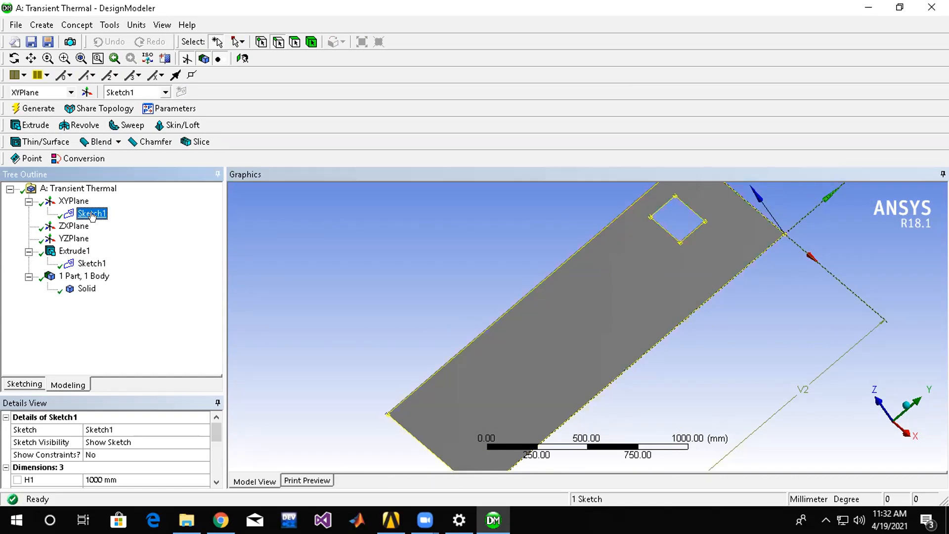
pyautogui.rightClick(91, 215)
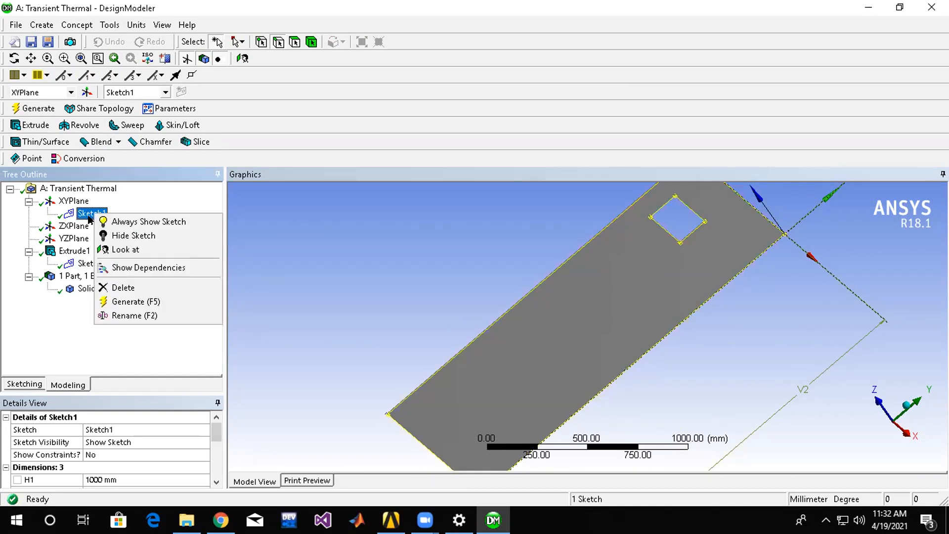
pyautogui.click(74, 263)
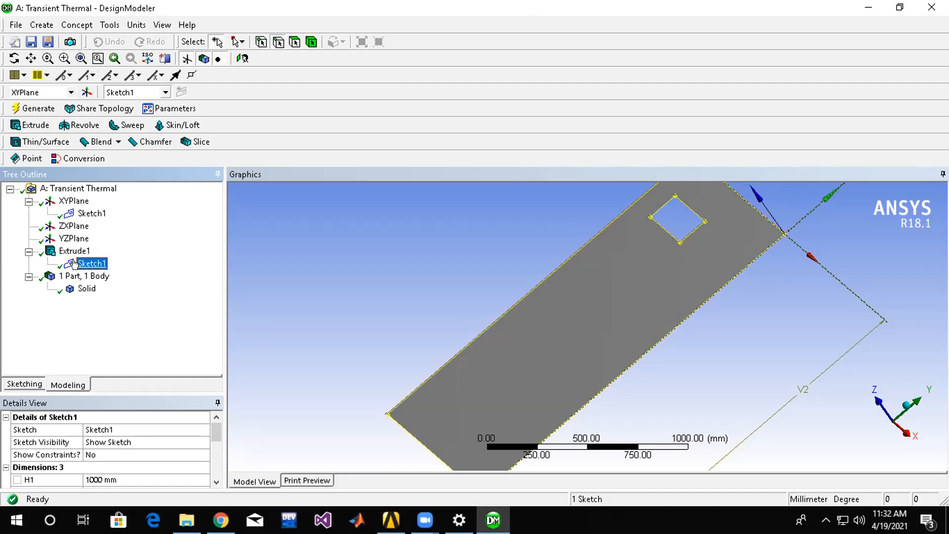
pyautogui.click(310, 283)
pyautogui.click(66, 384)
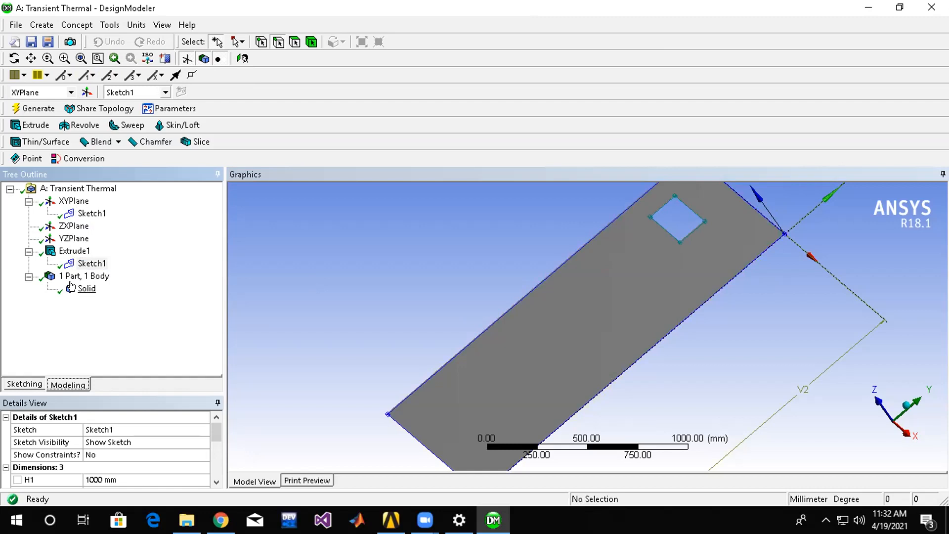
# Try to select the small rectangle's edges around the opening and regenerate the model.
pyautogui.click(677, 241)
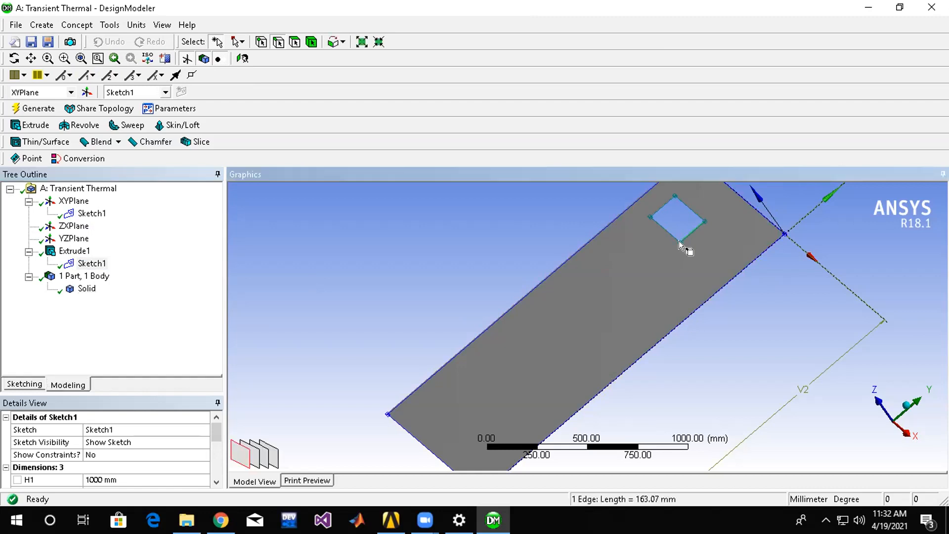
pyautogui.keyDown('ctrl'); pyautogui.click(692, 207); pyautogui.keyUp('ctrl')
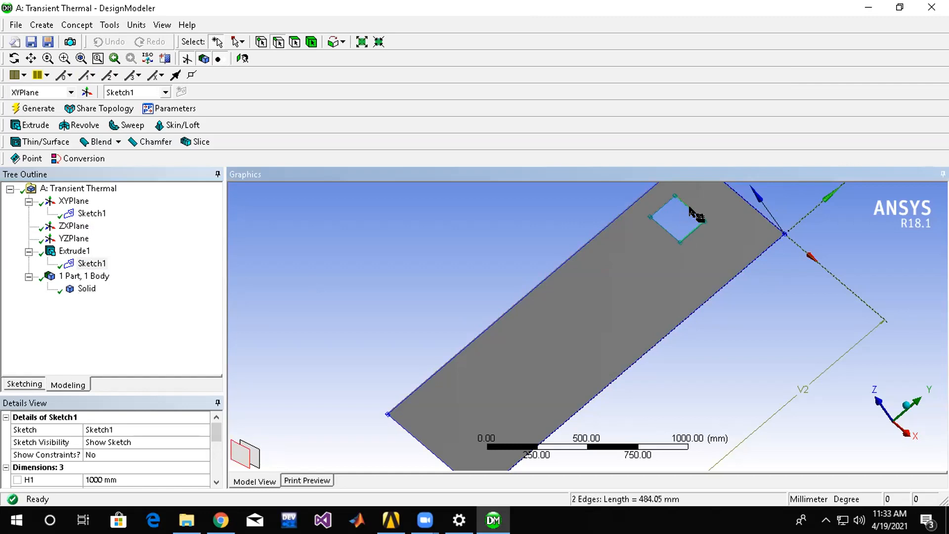
pyautogui.keyDown('ctrl'); pyautogui.click(658, 230); pyautogui.keyUp('ctrl')
pyautogui.keyDown('ctrl'); pyautogui.click(663, 230); pyautogui.keyUp('ctrl')
pyautogui.click(26, 109)
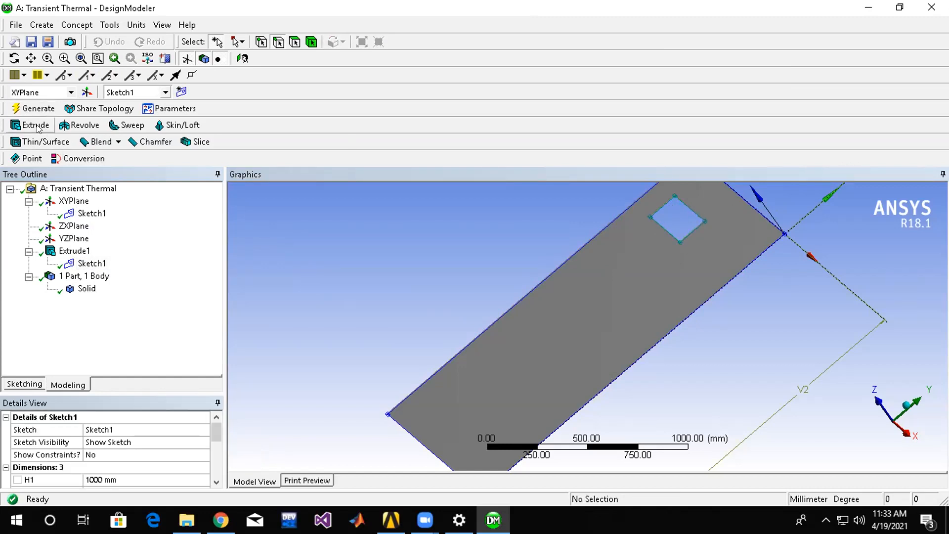
pyautogui.click(31, 125)
pyautogui.click(692, 206)
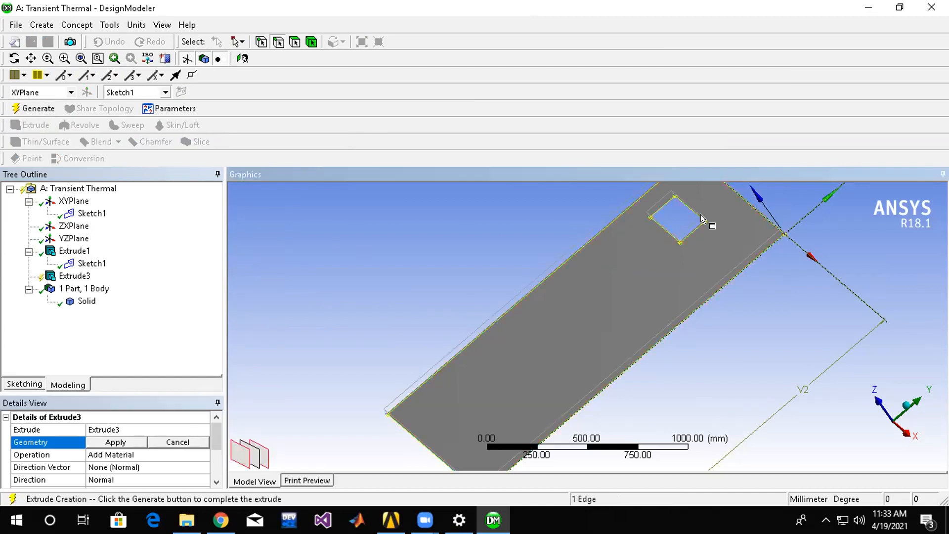
pyautogui.keyDown('ctrl'); pyautogui.click(694, 231); pyautogui.keyUp('ctrl')
pyautogui.rightClick(72, 276)
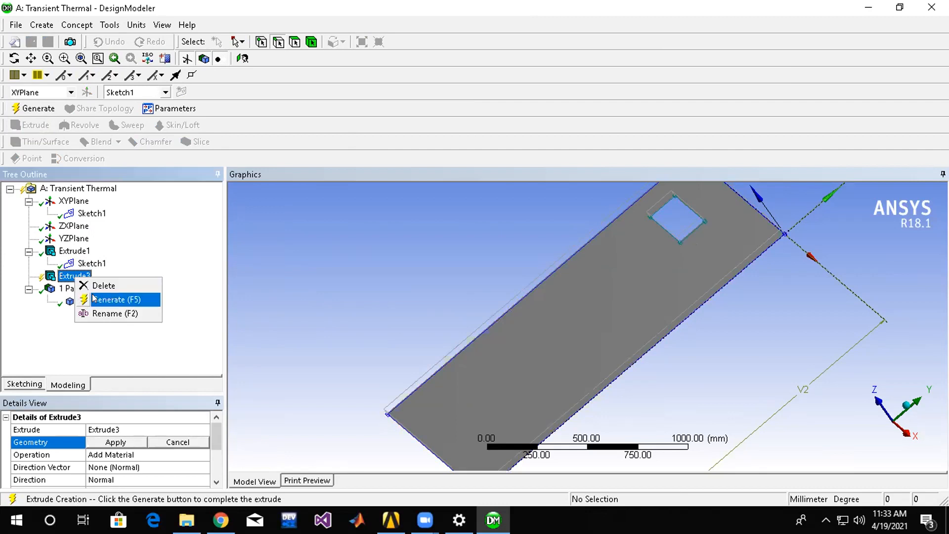
pyautogui.click(131, 286)
pyautogui.click(448, 314)
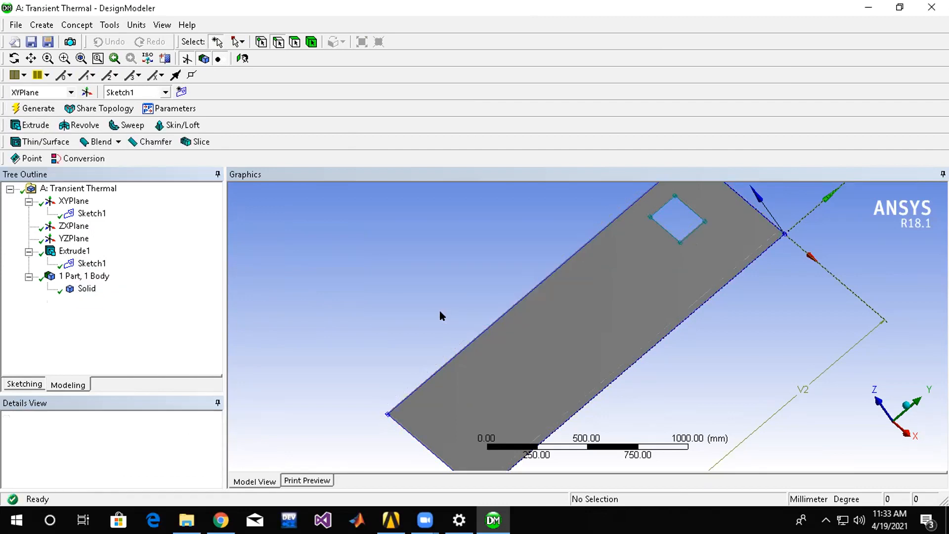
# Delete the plate's extrusion, Extrude1, leaving only its sketch.
pyautogui.rightClick(81, 253)
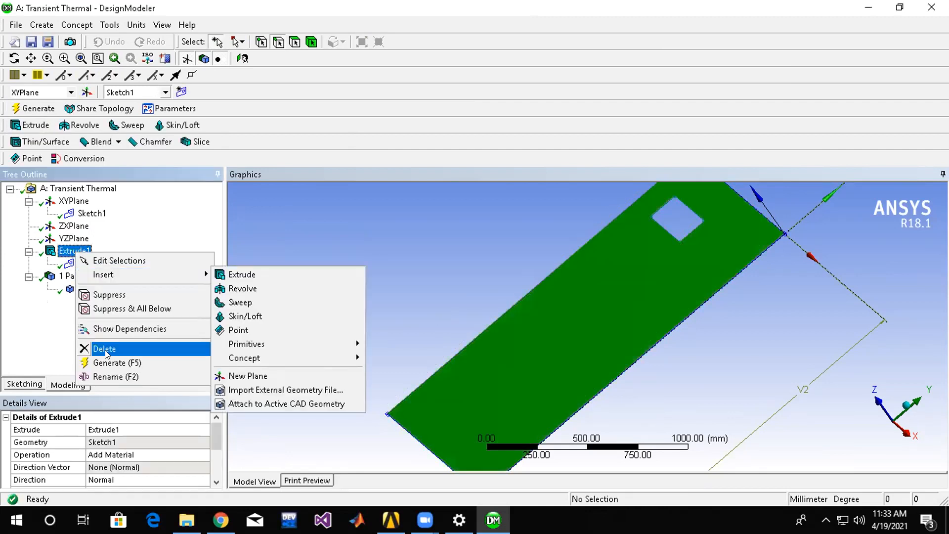
pyautogui.click(111, 349)
pyautogui.click(430, 311)
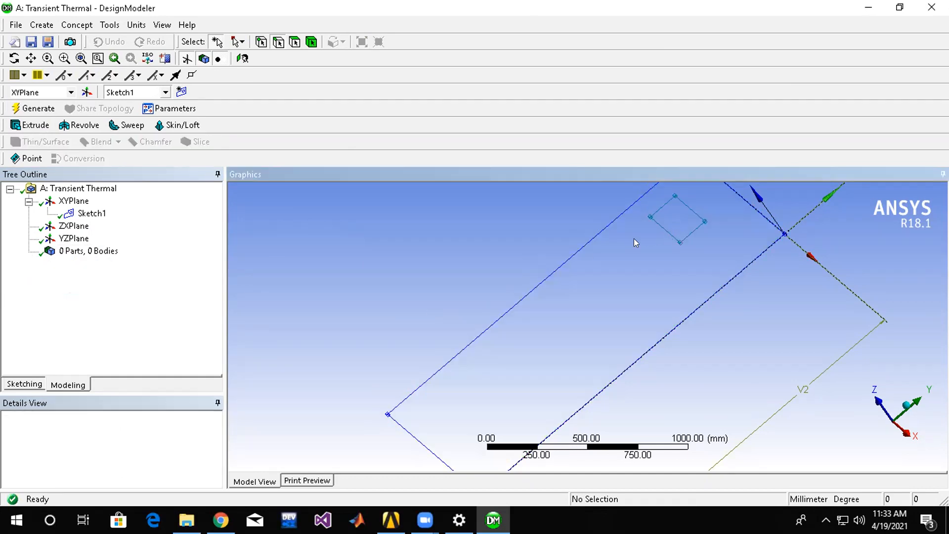
pyautogui.moveTo(449, 353)
pyautogui.mouseDown(button='middle')
pyautogui.moveTo(455, 339)
pyautogui.moveTo(434, 297)
pyautogui.moveTo(448, 322)
pyautogui.moveTo(831, 308)
pyautogui.mouseUp(button='middle')
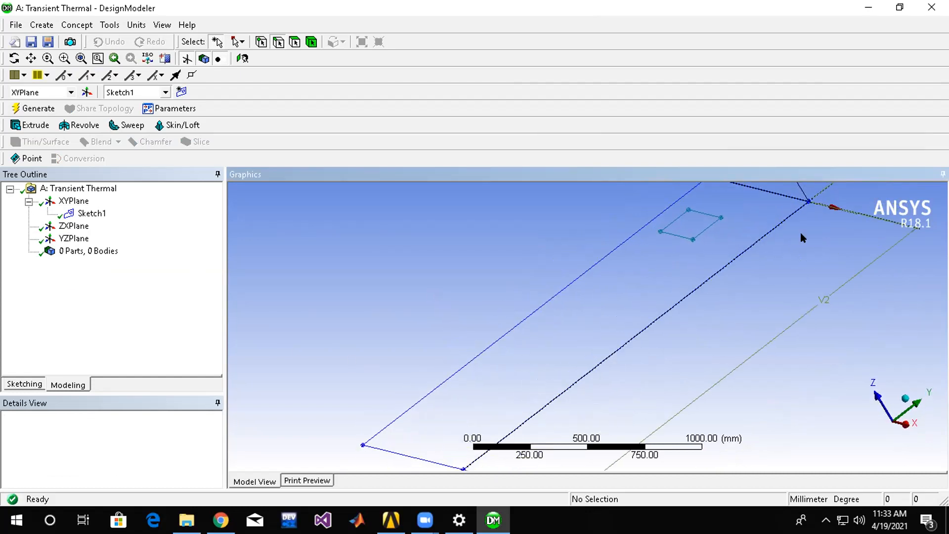
# Trim away all edges of the small rectangle in Sketch1 and regenerate the model.
pyautogui.click(90, 213)
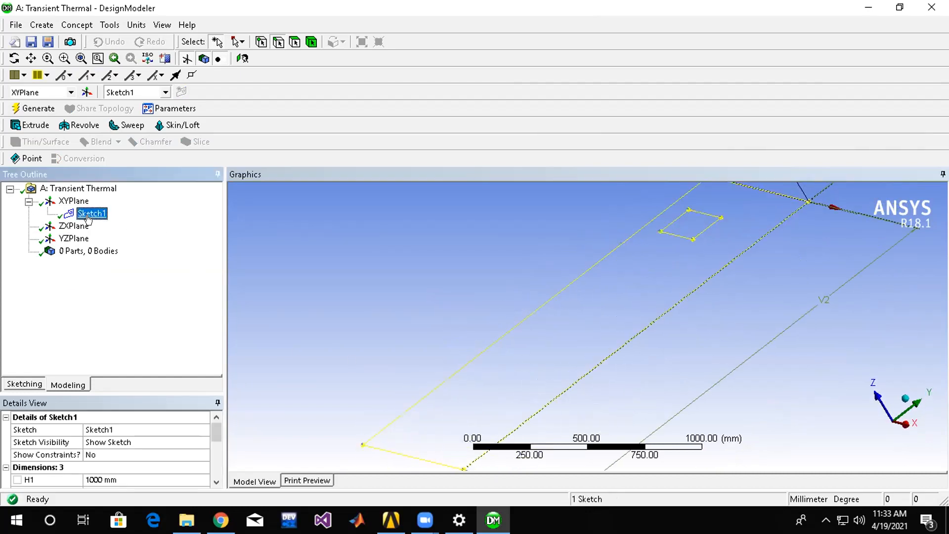
pyautogui.click(25, 384)
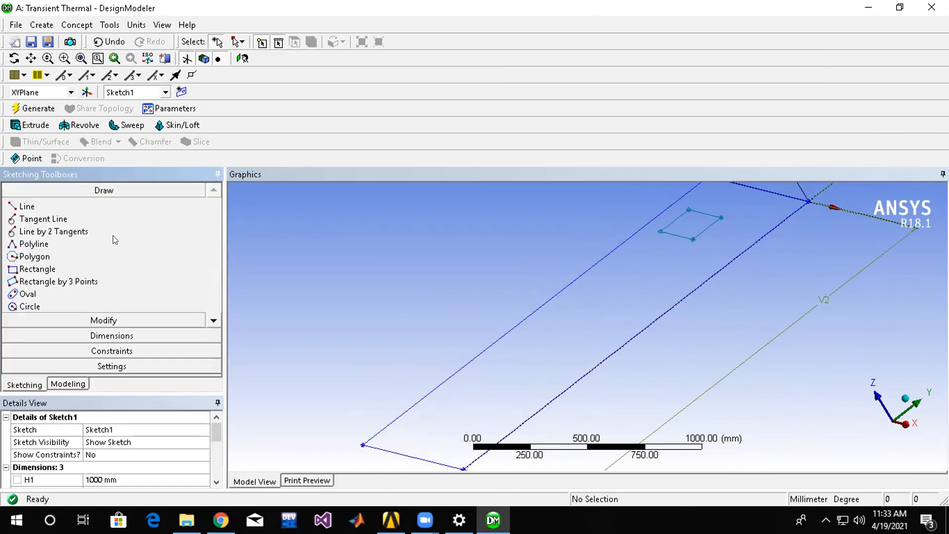
pyautogui.click(123, 320)
pyautogui.click(44, 260)
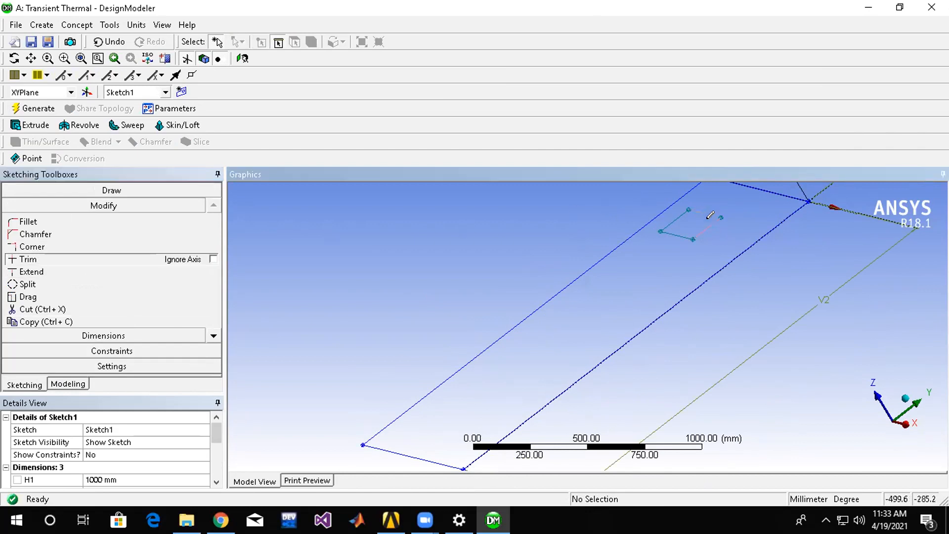
pyautogui.click(707, 218)
pyautogui.click(681, 229)
pyautogui.click(673, 216)
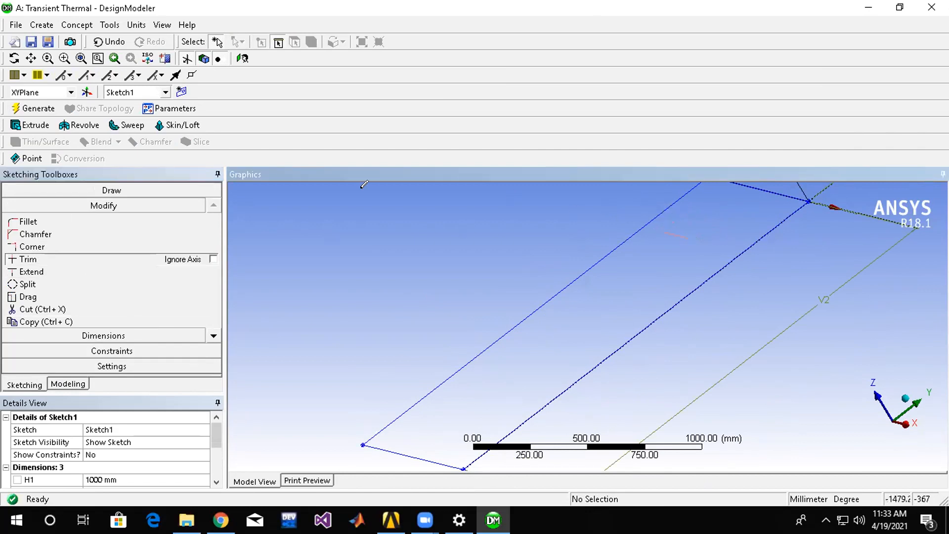
pyautogui.click(26, 109)
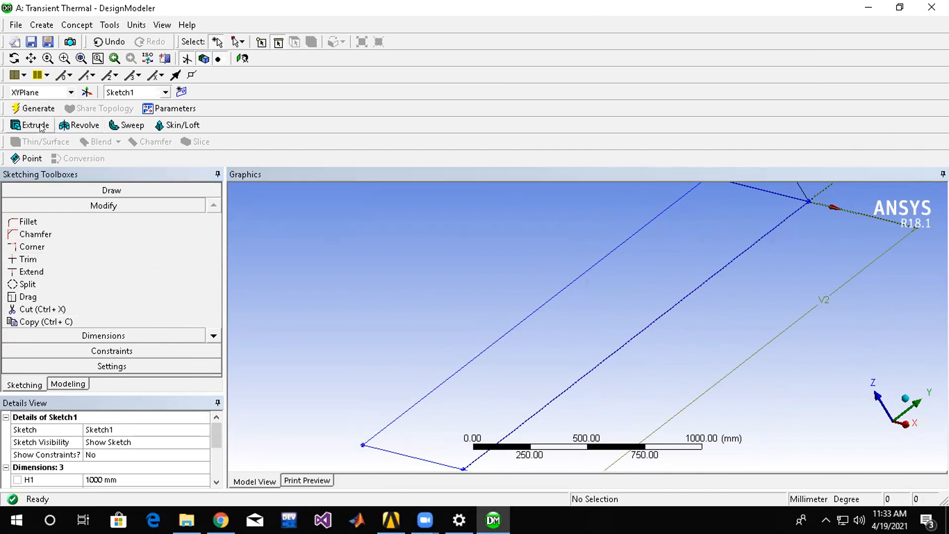
# Extrude Sketch1 to a fixed depth of 10 mm and generate the plate.
pyautogui.click(27, 126)
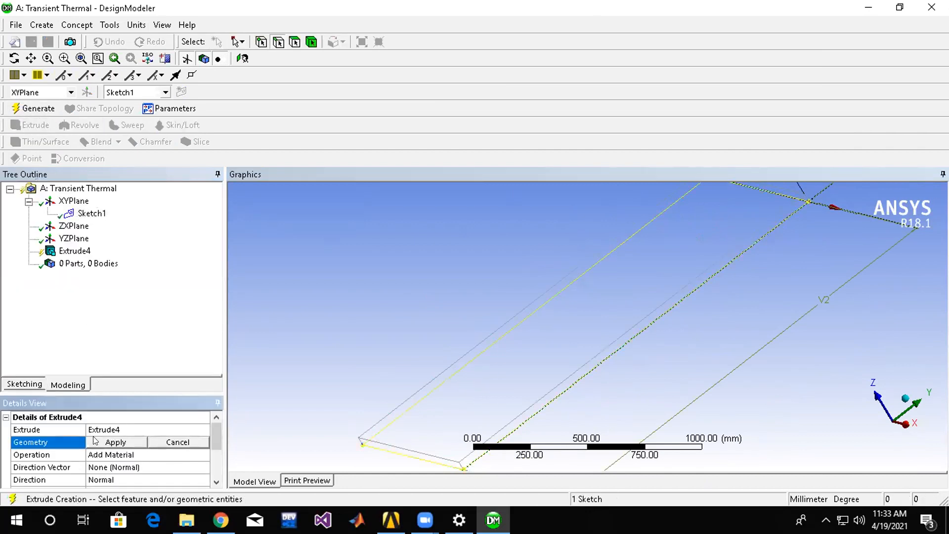
pyautogui.scroll(-2, 184, 464)
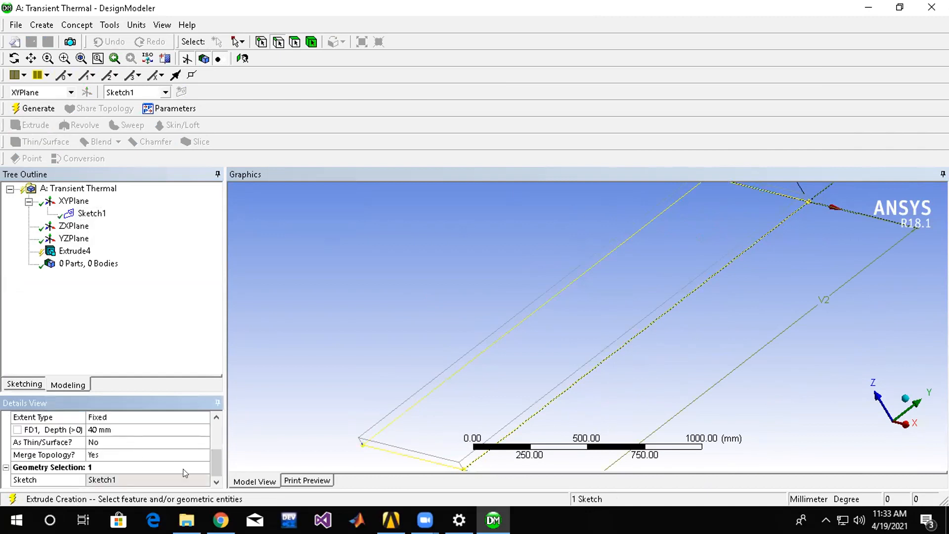
pyautogui.click(129, 429)
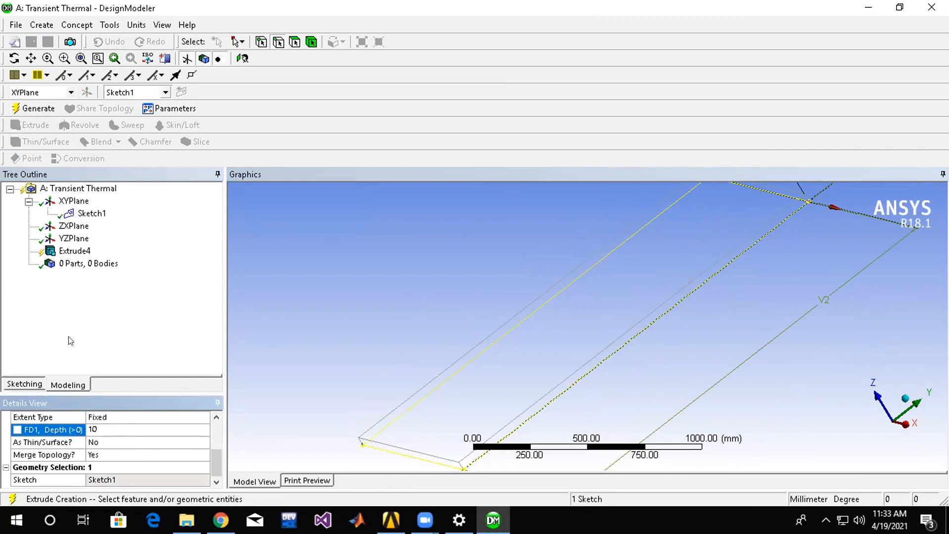
pyautogui.press('Return')
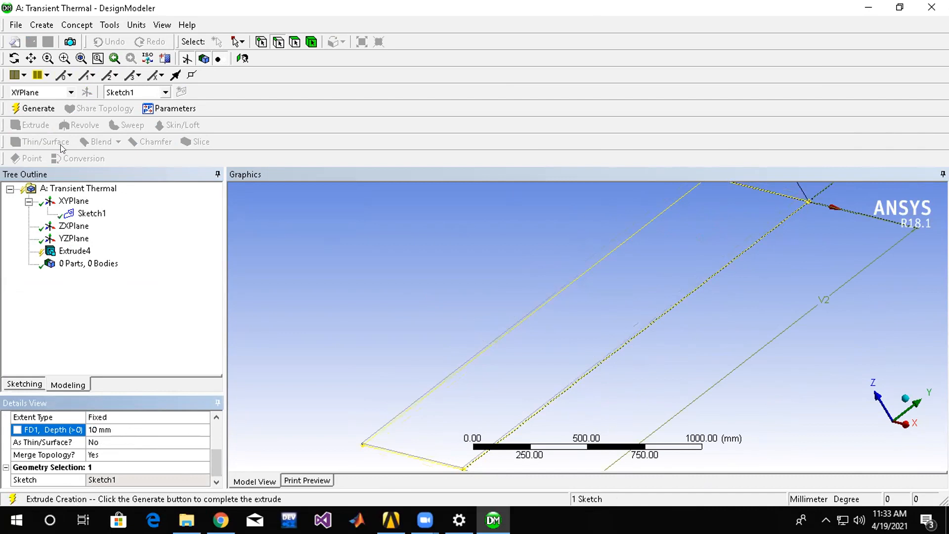
pyautogui.click(31, 109)
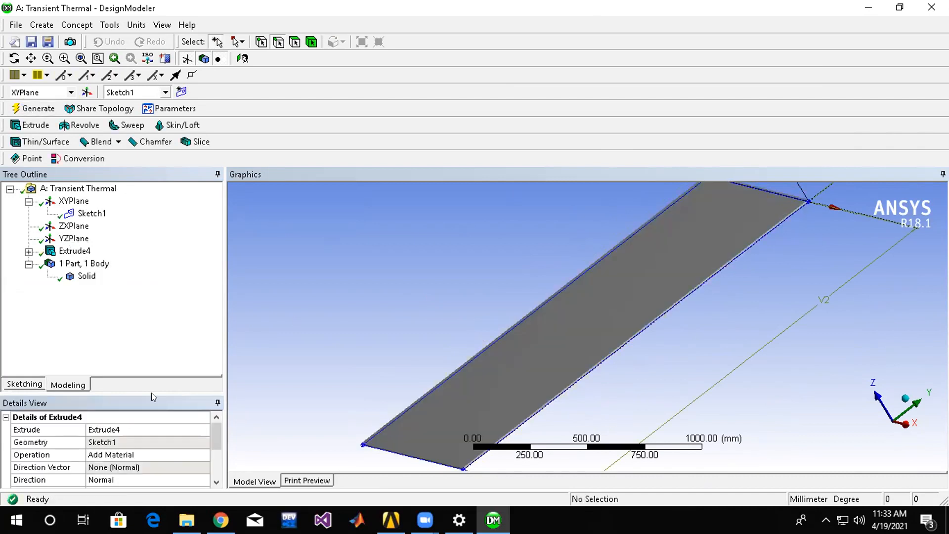
# Change the plate extrusion's operation to Add Frozen and regenerate it.
pyautogui.click(190, 455)
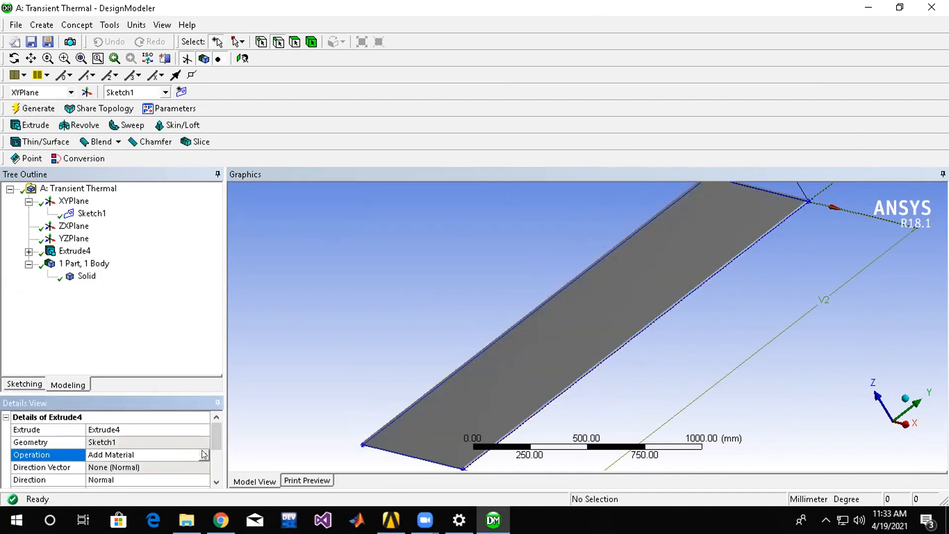
pyautogui.click(192, 455)
pyautogui.click(192, 464)
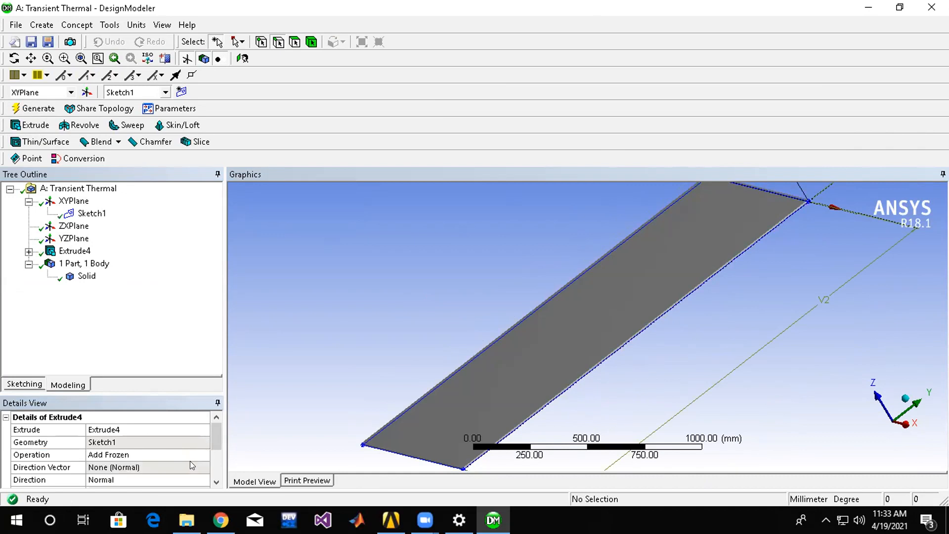
pyautogui.click(20, 111)
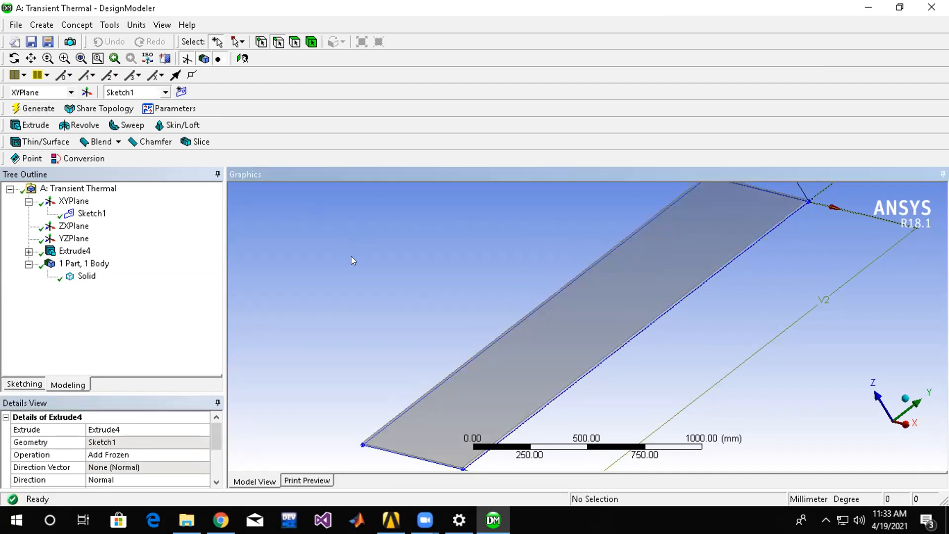
pyautogui.moveTo(654, 328); pyautogui.dragTo(534, 327, button='middle')
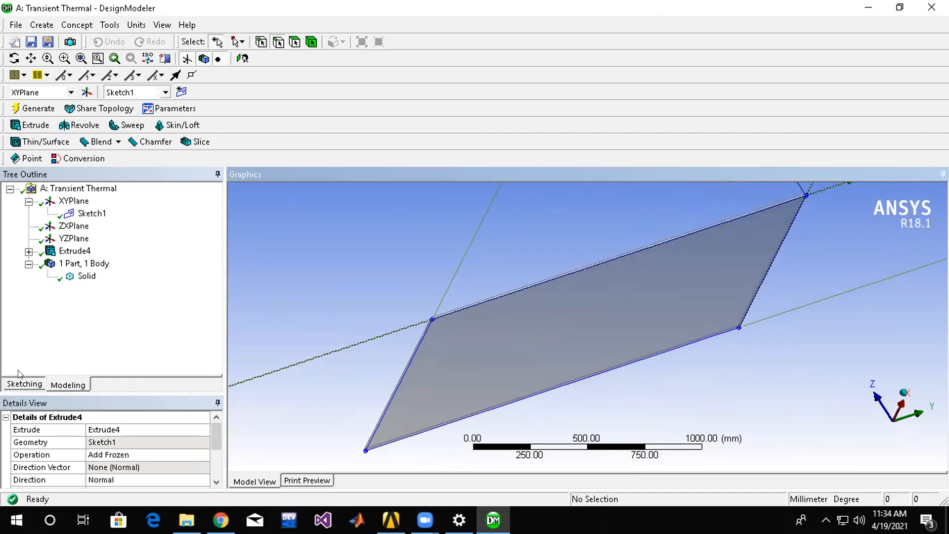
pyautogui.click(21, 384)
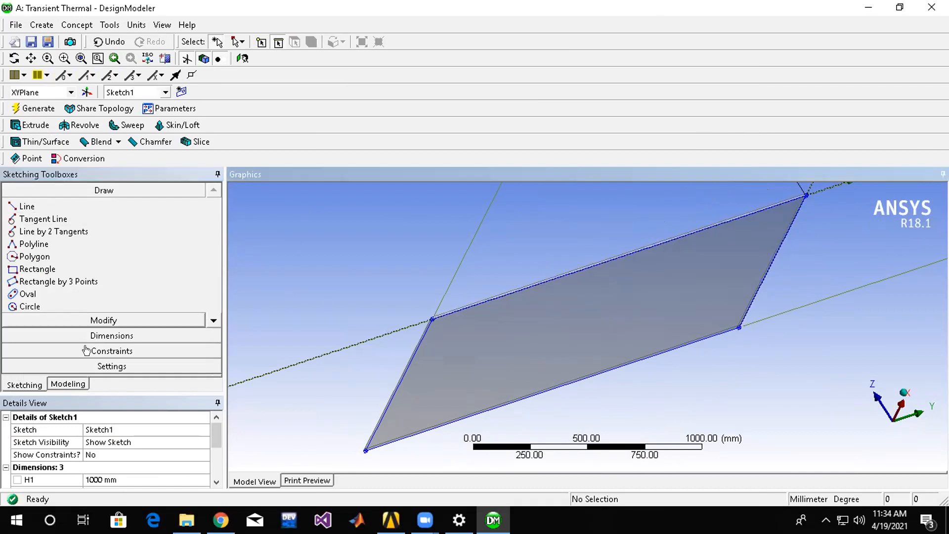
pyautogui.click(68, 384)
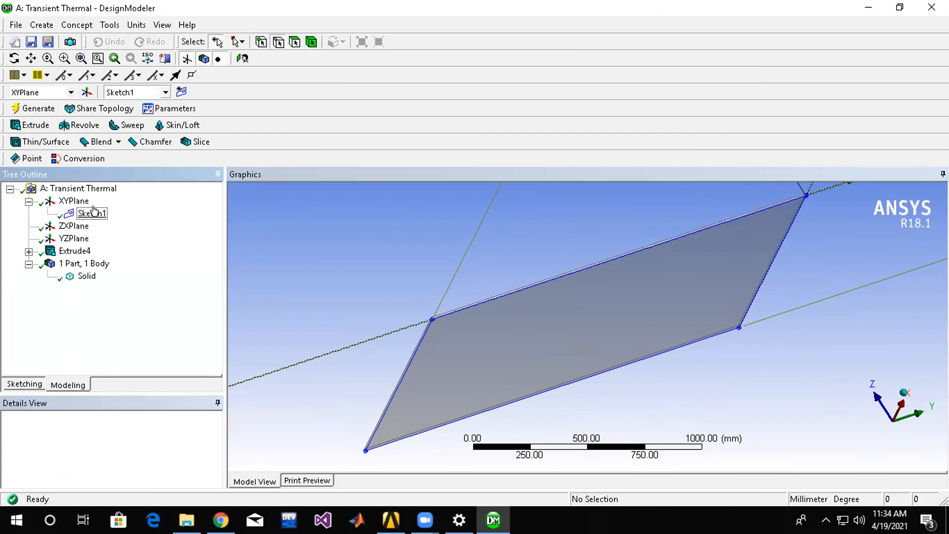
pyautogui.click(64, 253)
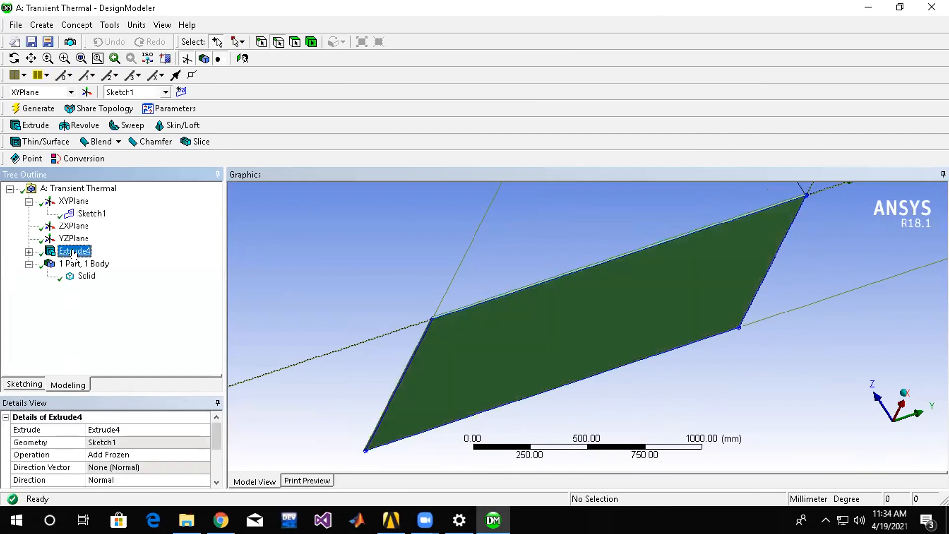
pyautogui.moveTo(408, 262); pyautogui.dragTo(745, 299, button='middle')
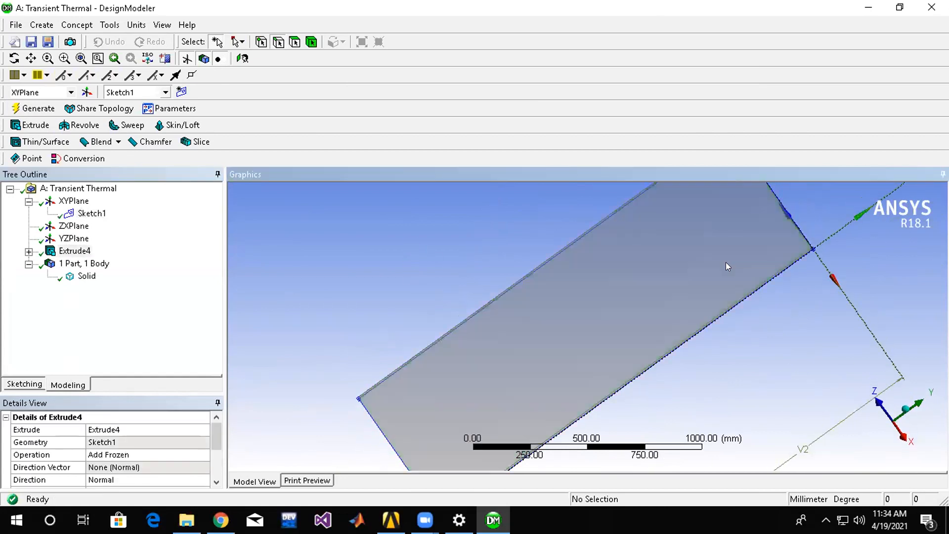
pyautogui.moveTo(646, 284); pyautogui.dragTo(627, 296, button='middle')
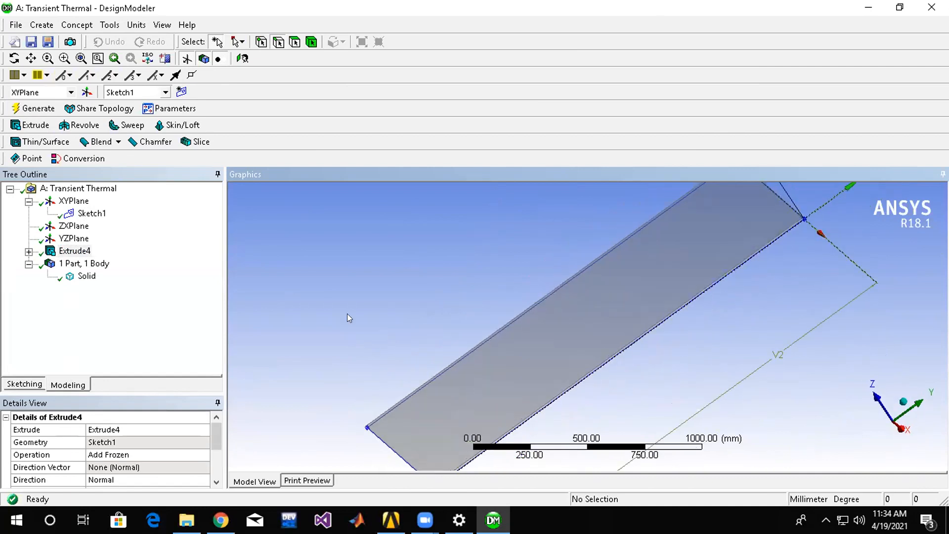
# Sketch a small rectangle in Sketch1 inside the plate, near its corner at the origin.
pyautogui.click(24, 384)
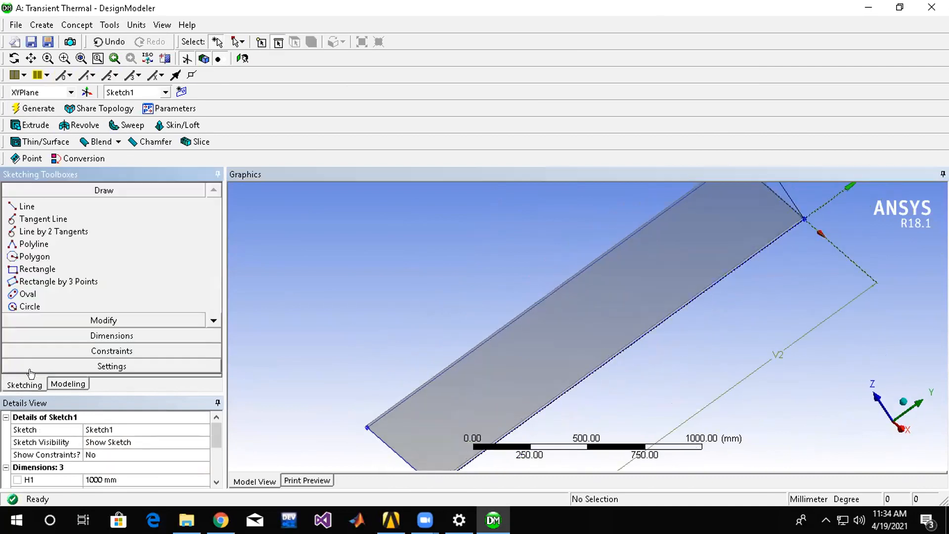
pyautogui.click(30, 269)
pyautogui.moveTo(670, 317); pyautogui.dragTo(678, 258, button='middle')
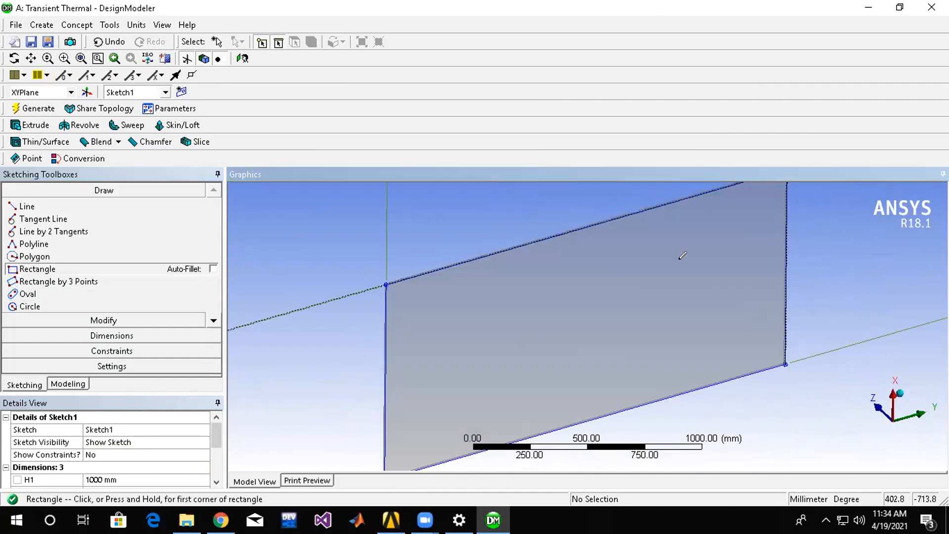
pyautogui.click(713, 233)
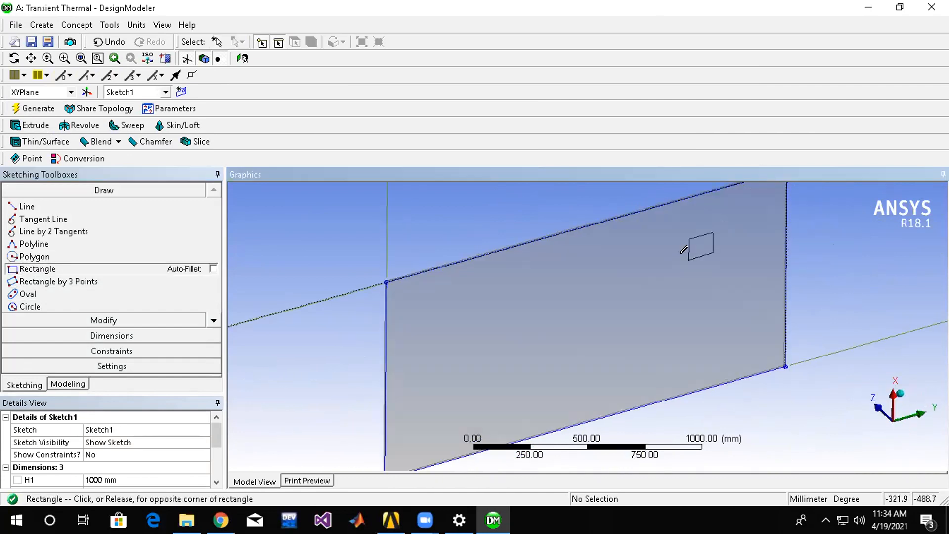
pyautogui.click(663, 279)
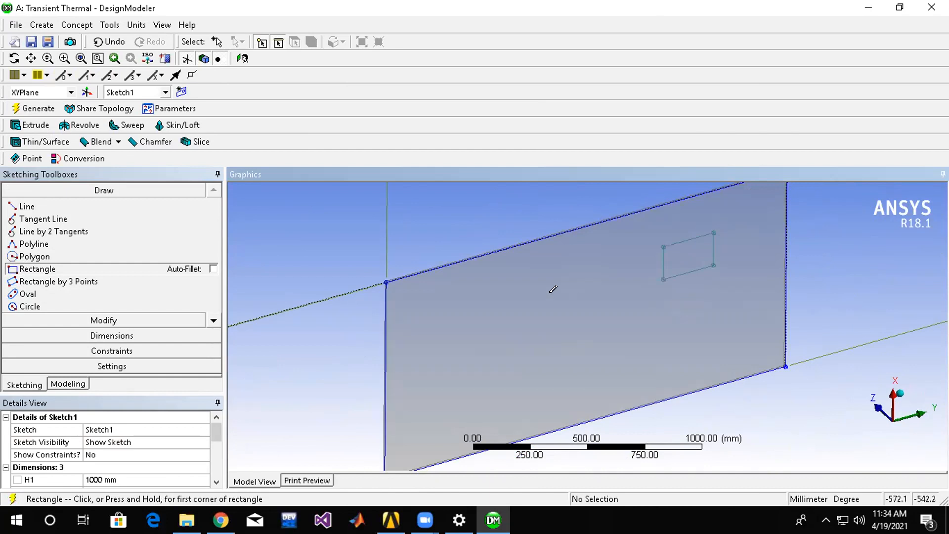
# Start a second extrusion from Sketch1 with a fixed depth of 50 mm.
pyautogui.click(24, 126)
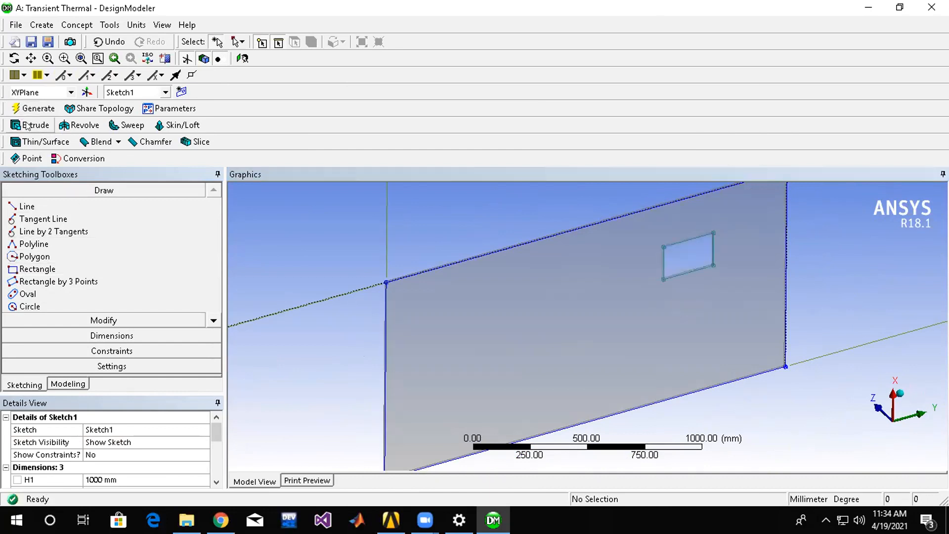
pyautogui.moveTo(250, 308); pyautogui.dragTo(341, 321, button='middle')
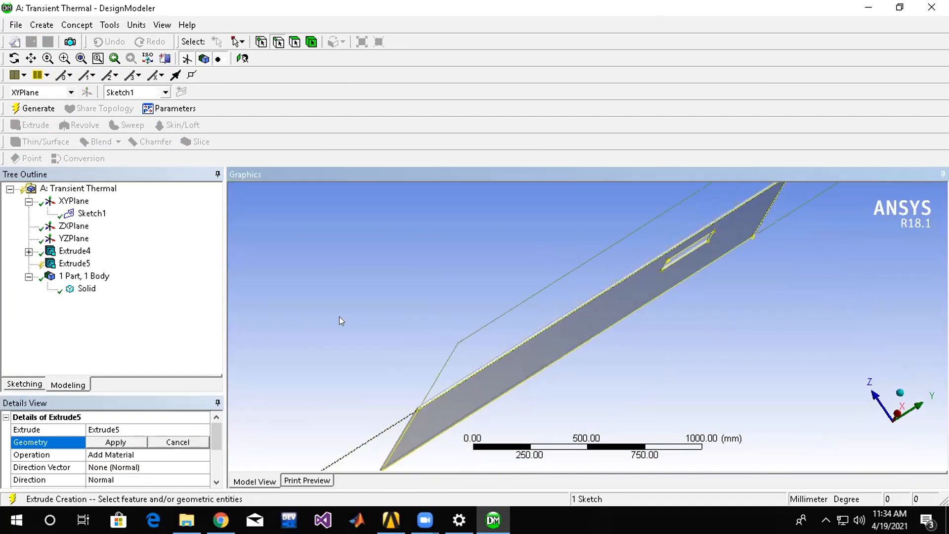
pyautogui.click(134, 441)
pyautogui.click(126, 429)
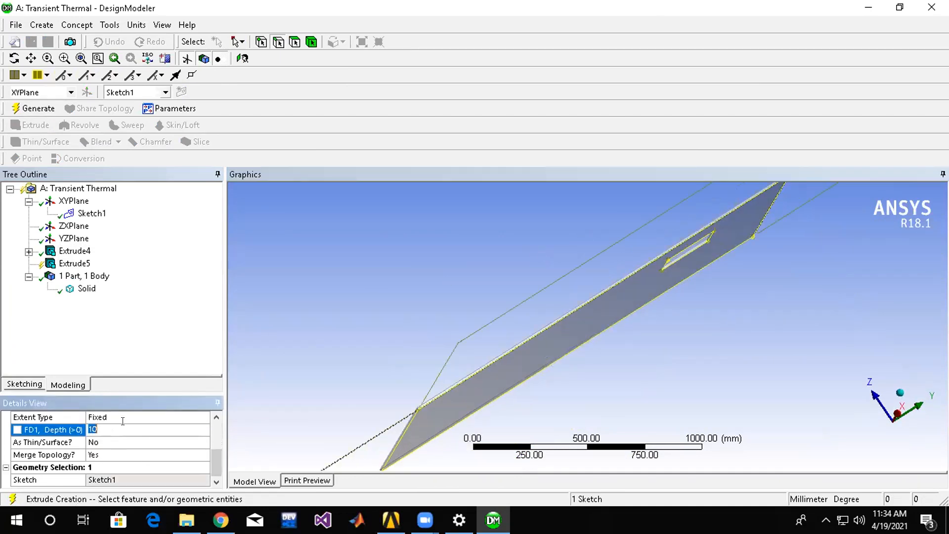
pyautogui.write('50')
pyautogui.press('Return')
pyautogui.moveTo(588, 424); pyautogui.dragTo(617, 420, button='middle')
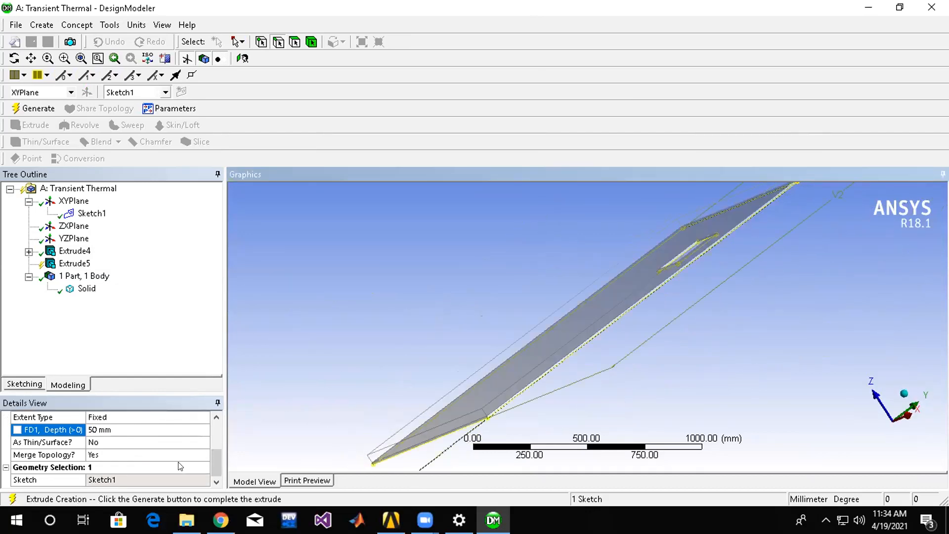
# Set the direction of the new 50 mm extrusion to Reversed.
pyautogui.moveTo(216, 467); pyautogui.dragTo(215, 437)
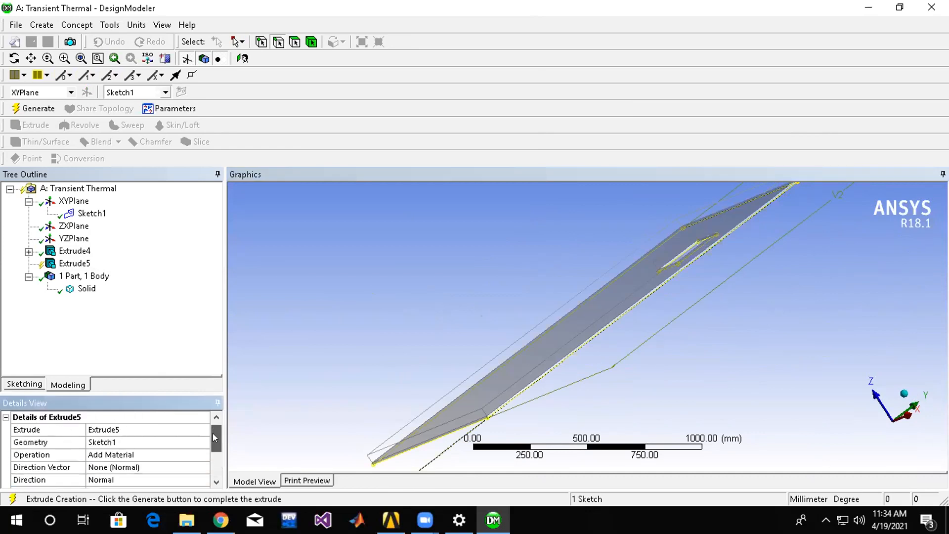
pyautogui.click(171, 467)
pyautogui.click(179, 480)
pyautogui.click(203, 479)
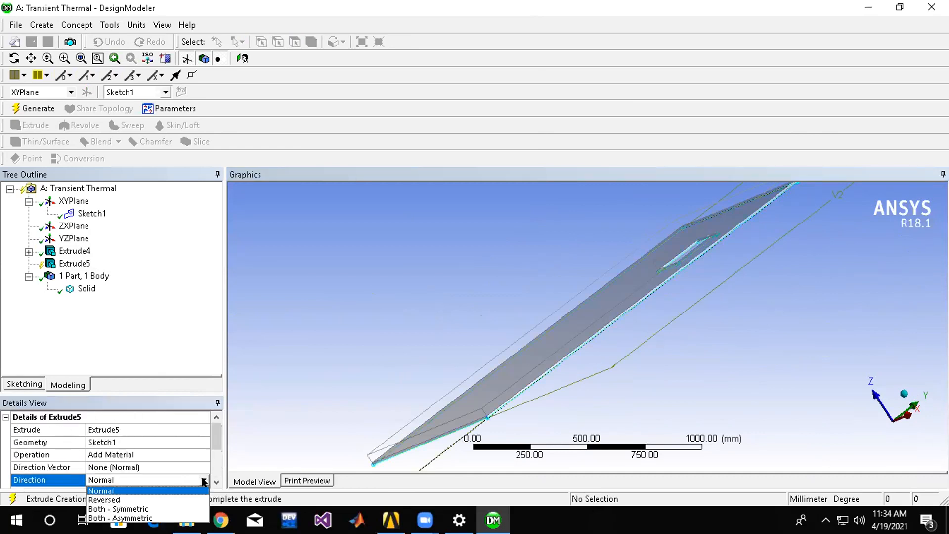
pyautogui.click(179, 499)
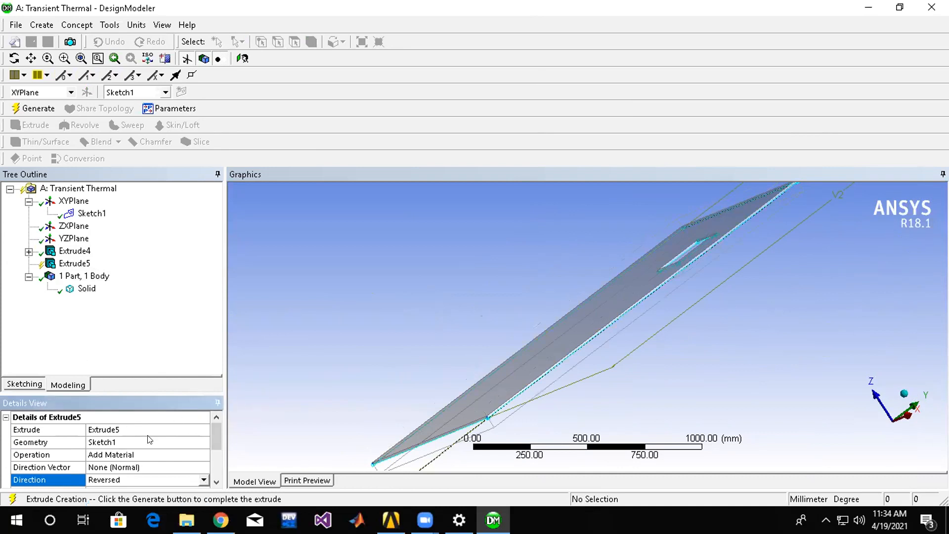
# Set the new extrusion's operation to Add Frozen and generate it.
pyautogui.click(177, 456)
pyautogui.click(203, 456)
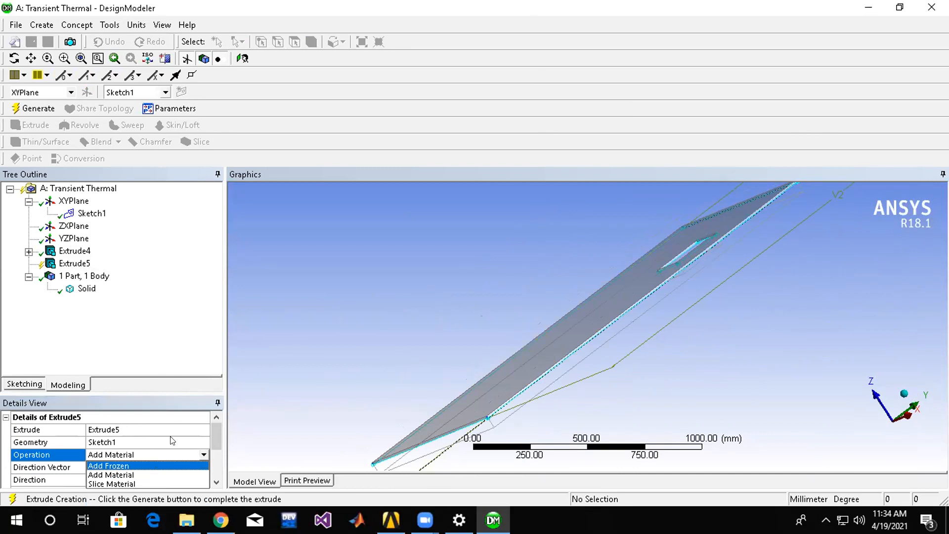
pyautogui.click(151, 467)
pyautogui.scroll(-2, 129, 430)
pyautogui.scroll(2, 129, 430)
pyautogui.click(28, 107)
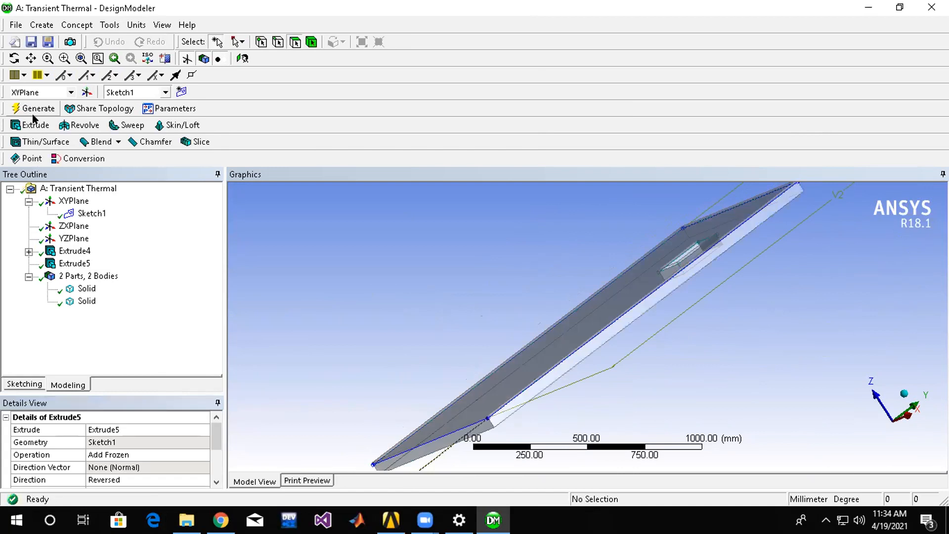
# Delete the 50 mm extrusion of the small rectangle, Extrude5, from the model.
pyautogui.moveTo(650, 260); pyautogui.dragTo(615, 235, button='middle')
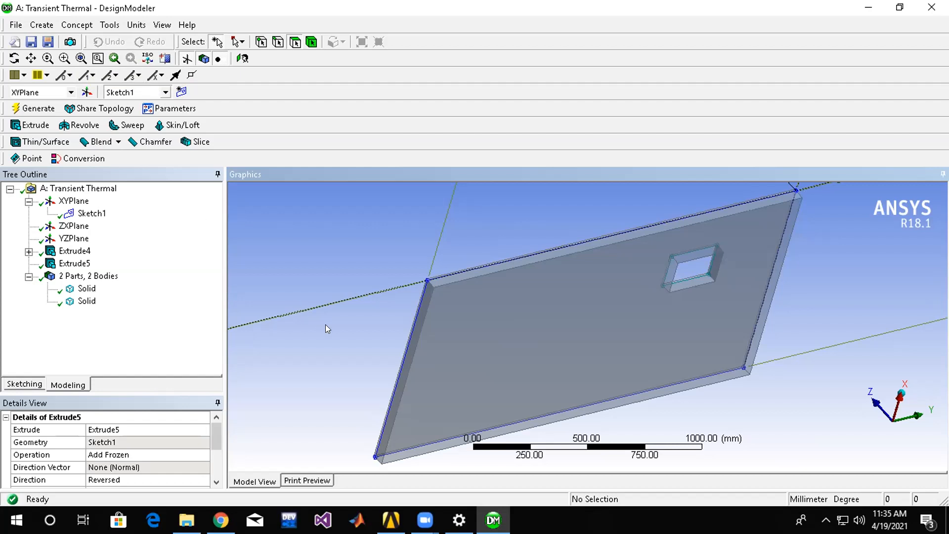
pyautogui.click(74, 263)
pyautogui.rightClick(65, 263)
pyautogui.click(26, 279)
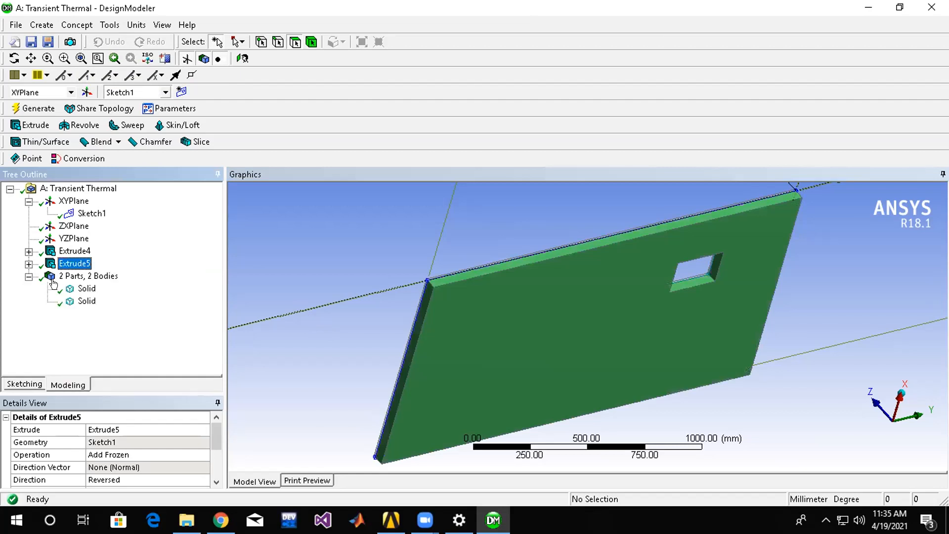
pyautogui.click(53, 279)
pyautogui.click(70, 265)
pyautogui.rightClick(70, 266)
pyautogui.click(99, 361)
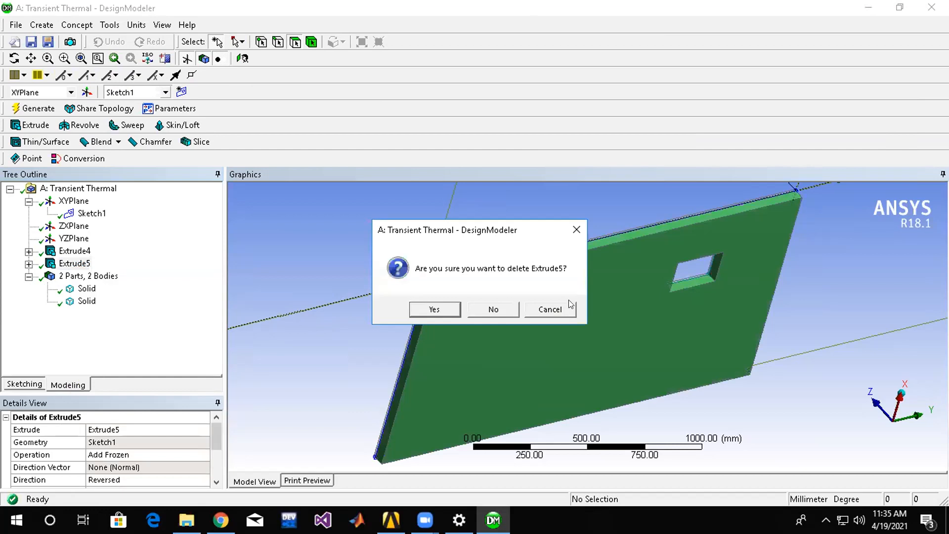
pyautogui.click(435, 309)
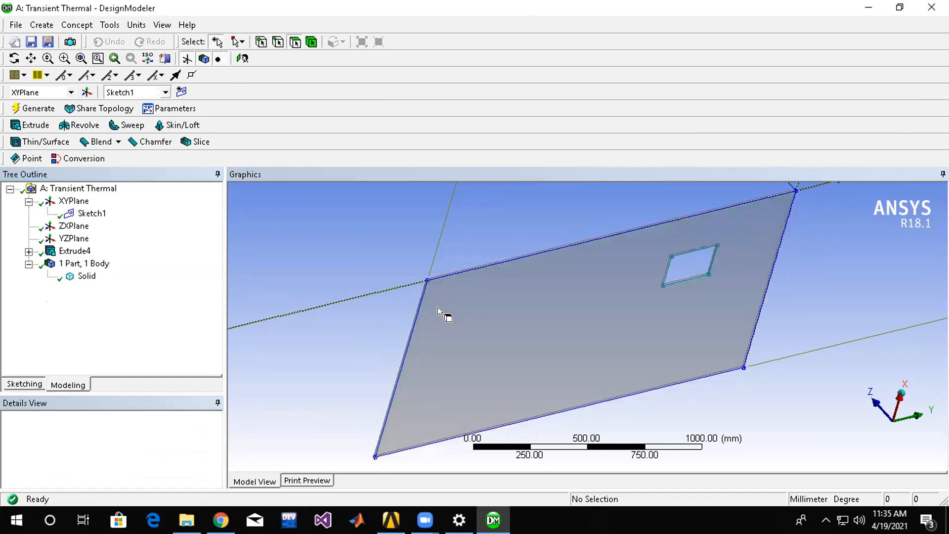
# Trim away the small inner rectangle in Sketch1 and regenerate the model, leaving only the plate outline.
pyautogui.click(87, 213)
pyautogui.click(12, 385)
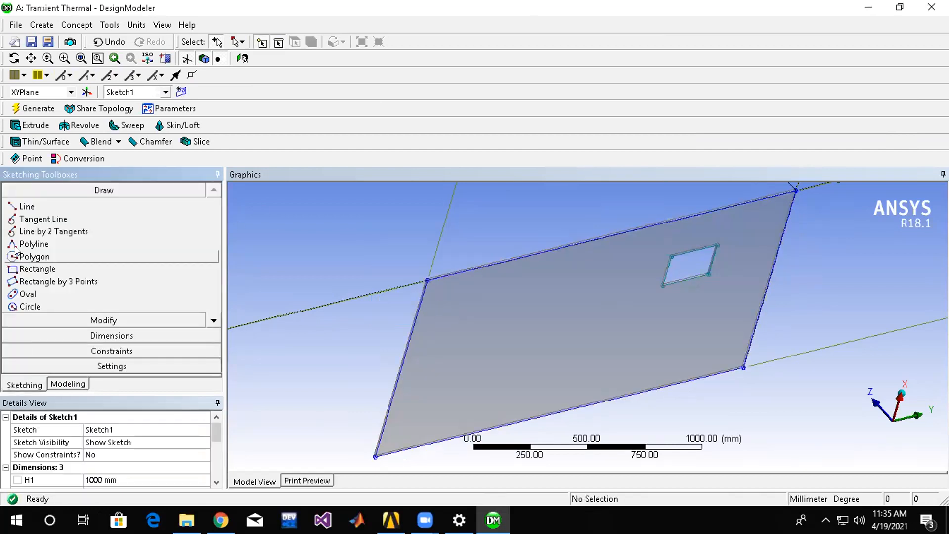
pyautogui.click(101, 321)
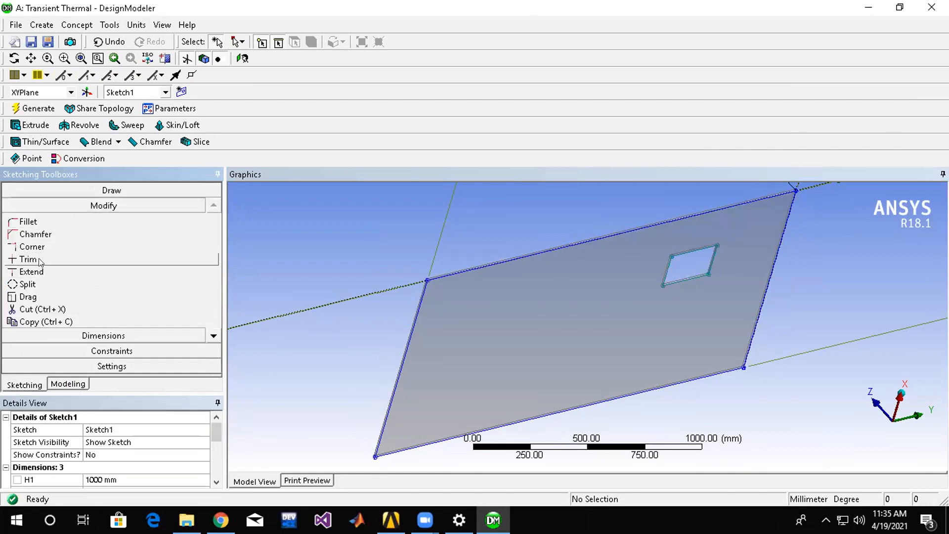
pyautogui.click(29, 259)
pyautogui.click(693, 277)
pyautogui.click(668, 267)
pyautogui.click(33, 108)
pyautogui.moveTo(283, 195); pyautogui.dragTo(391, 252, button='middle')
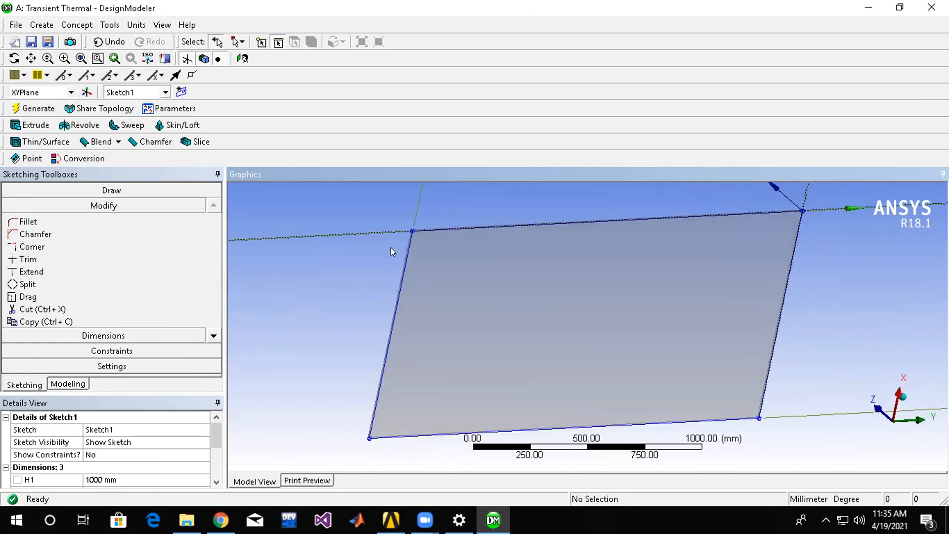
pyautogui.moveTo(496, 307); pyautogui.dragTo(484, 267, button='middle')
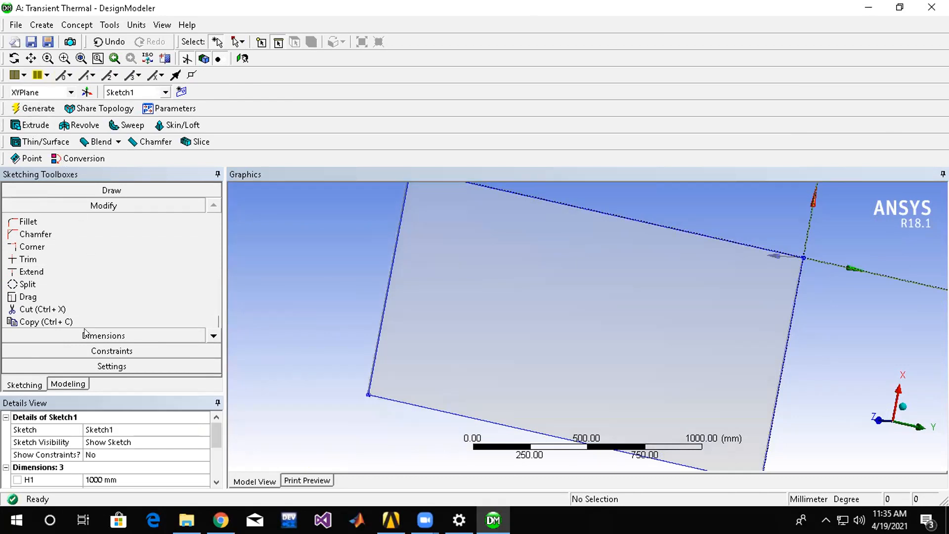
# Start a sketch on a new plane based on the plate's large face.
pyautogui.click(27, 386)
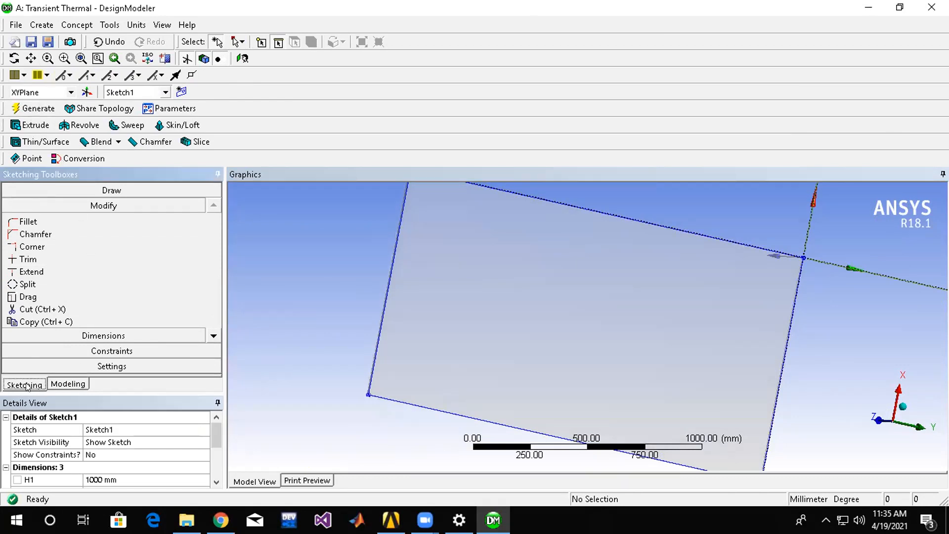
pyautogui.click(61, 385)
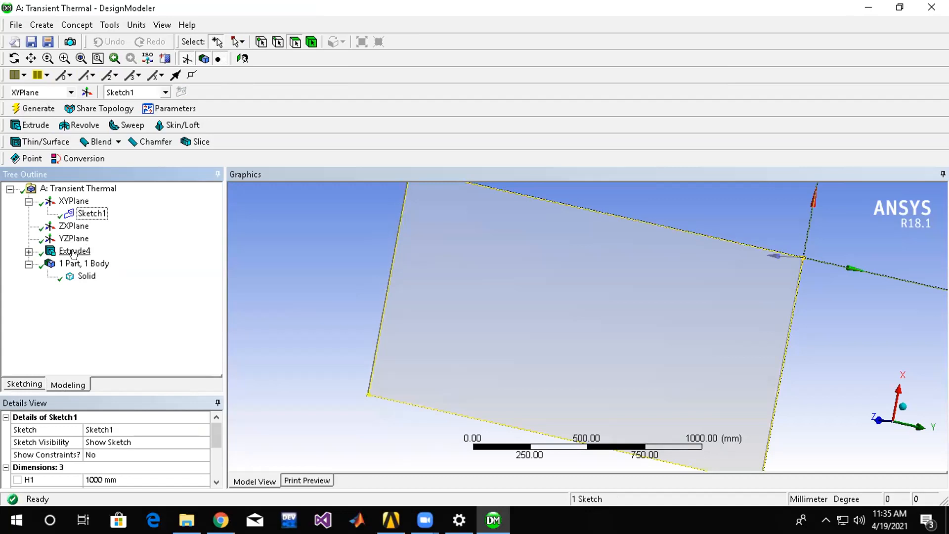
pyautogui.click(28, 251)
pyautogui.click(659, 274)
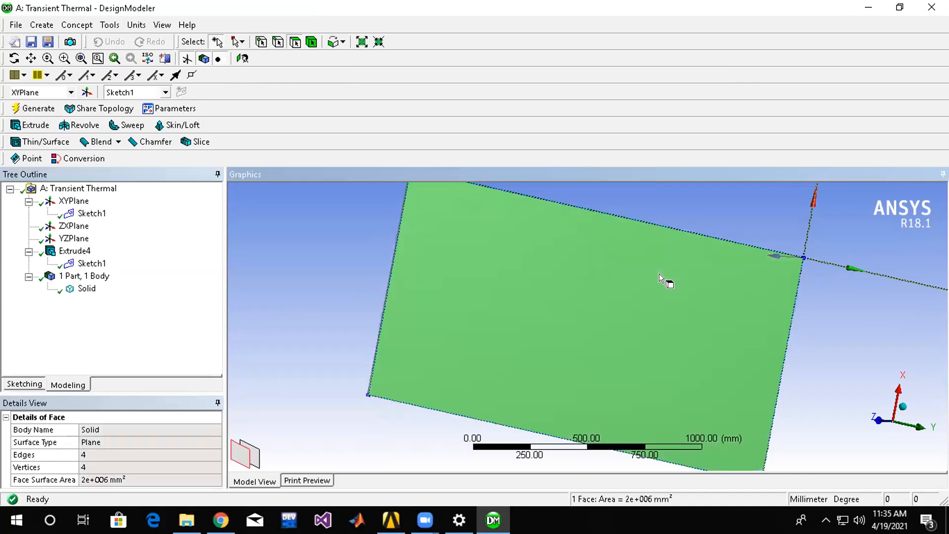
pyautogui.moveTo(730, 214); pyautogui.dragTo(698, 248, button='middle')
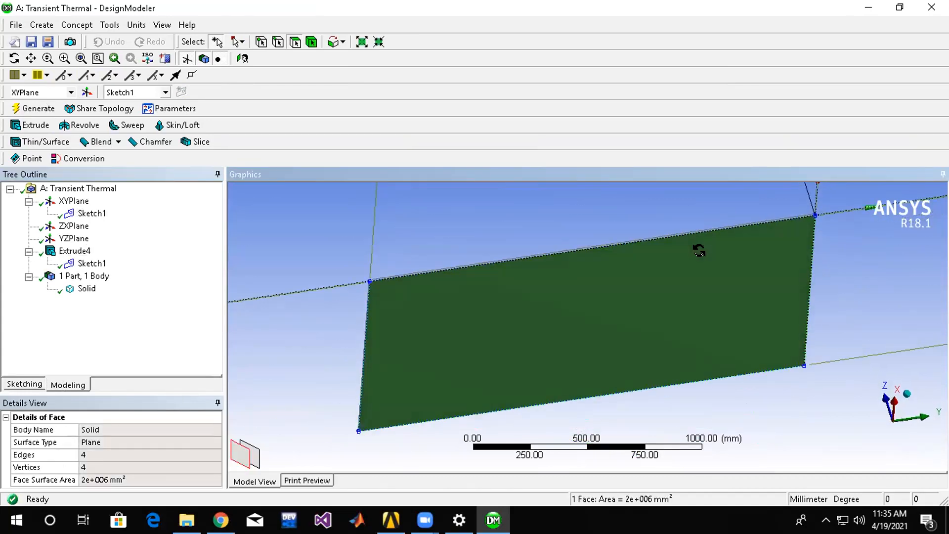
pyautogui.click(24, 384)
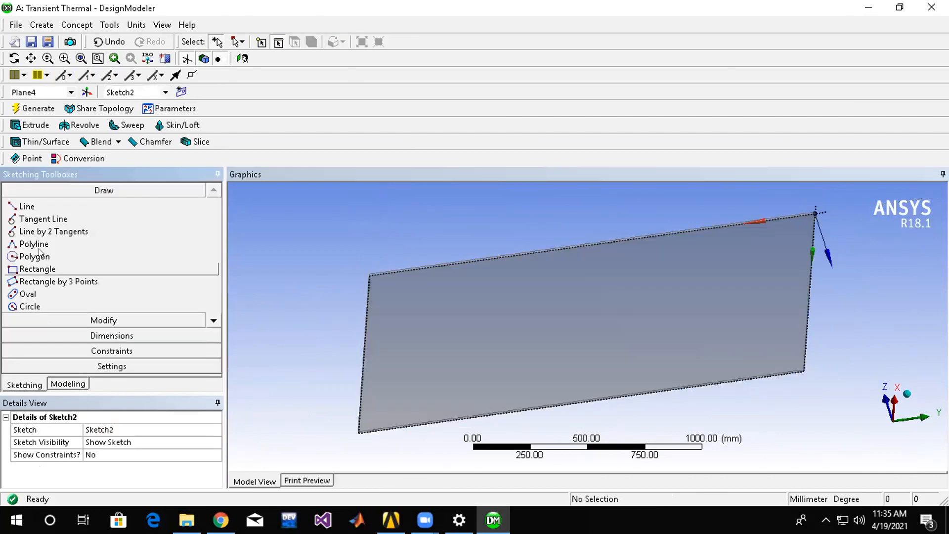
pyautogui.moveTo(538, 228)
pyautogui.mouseDown(button='middle')
pyautogui.moveTo(563, 254)
pyautogui.moveTo(594, 241)
pyautogui.moveTo(675, 265)
pyautogui.mouseUp(button='middle')
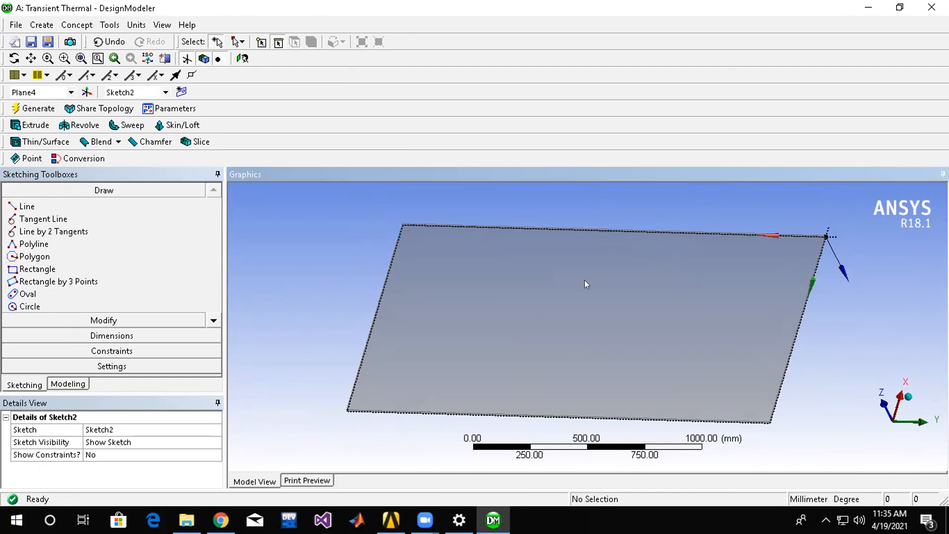
# Add another new sketch on the plate face's plane and draw a small rectangle near the plane's origin corner.
pyautogui.click(71, 384)
pyautogui.click(506, 239)
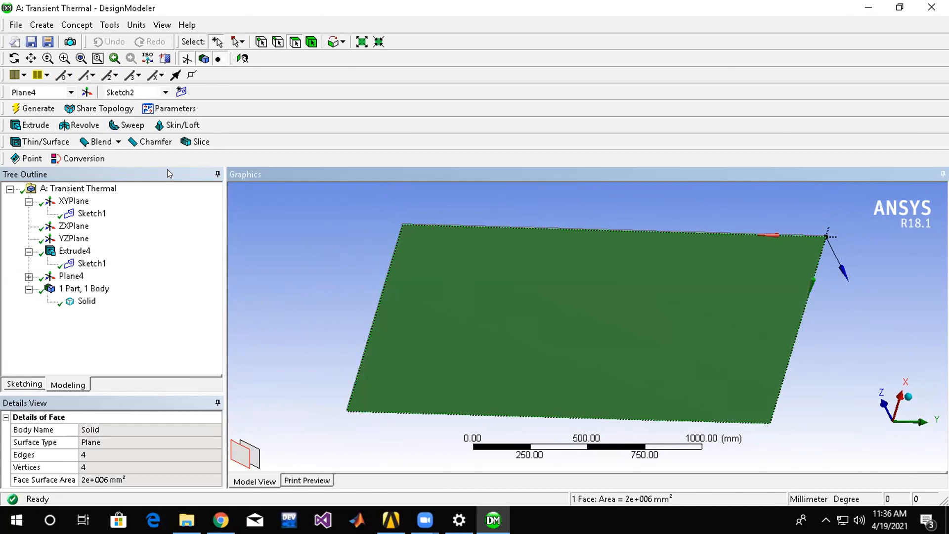
pyautogui.click(181, 92)
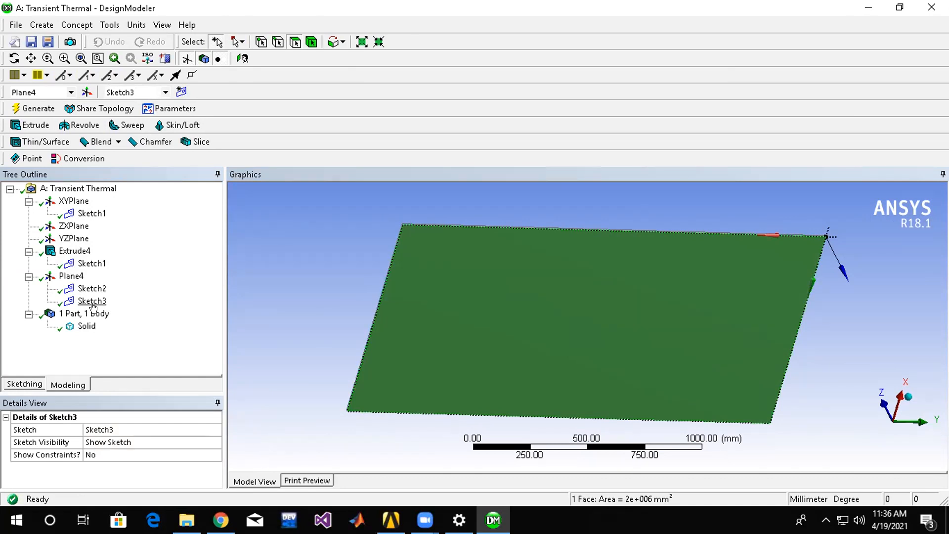
pyautogui.click(24, 384)
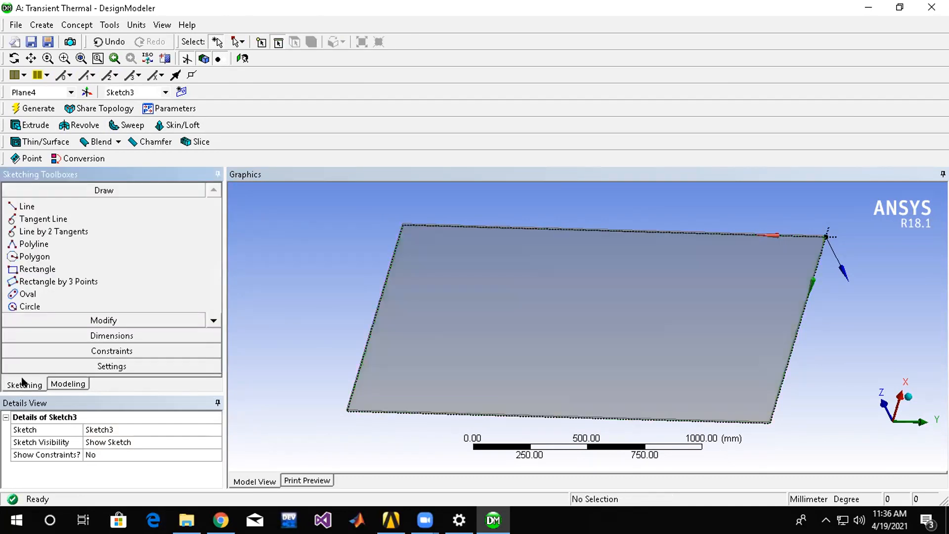
pyautogui.click(67, 271)
pyautogui.click(756, 260)
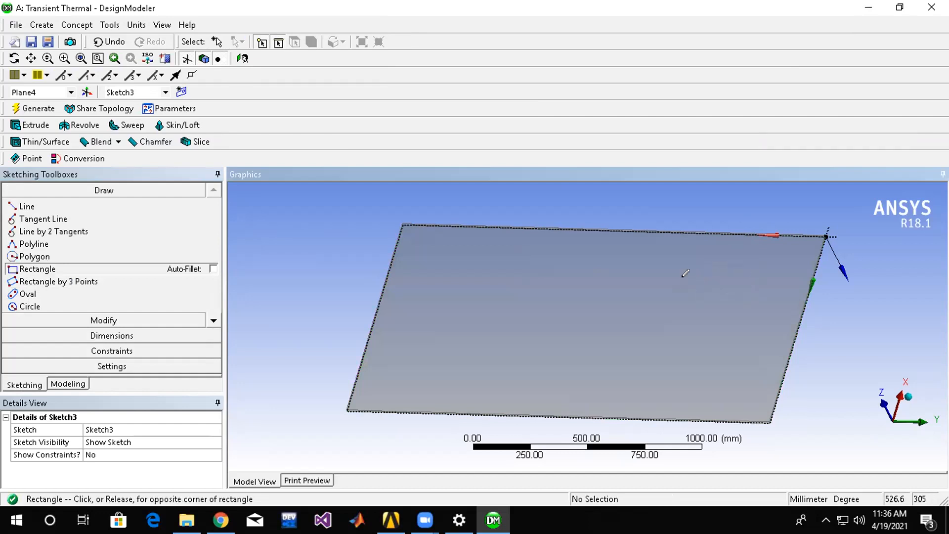
pyautogui.click(690, 284)
pyautogui.click(35, 106)
# Start an extrusion of the small rectangle in Sketch3 with a fixed depth of 60 mm.
pyautogui.click(31, 125)
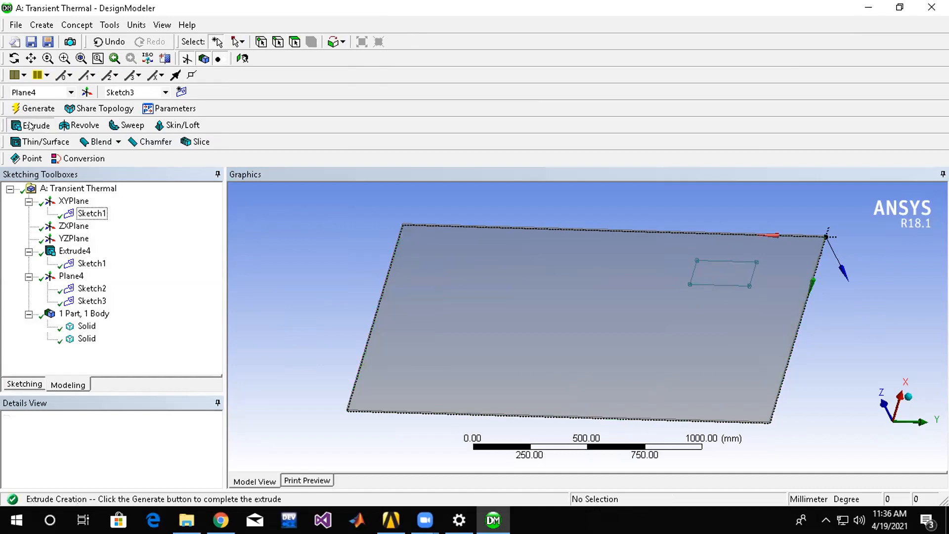
pyautogui.moveTo(580, 189); pyautogui.dragTo(583, 218, button='middle')
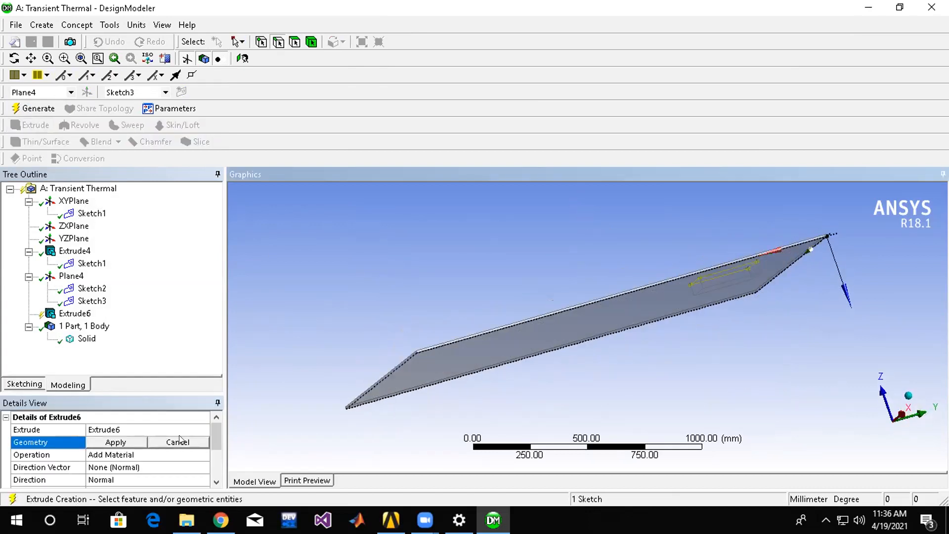
pyautogui.scroll(-2, 205, 435)
pyautogui.click(137, 452)
pyautogui.write('60')
pyautogui.press('Return')
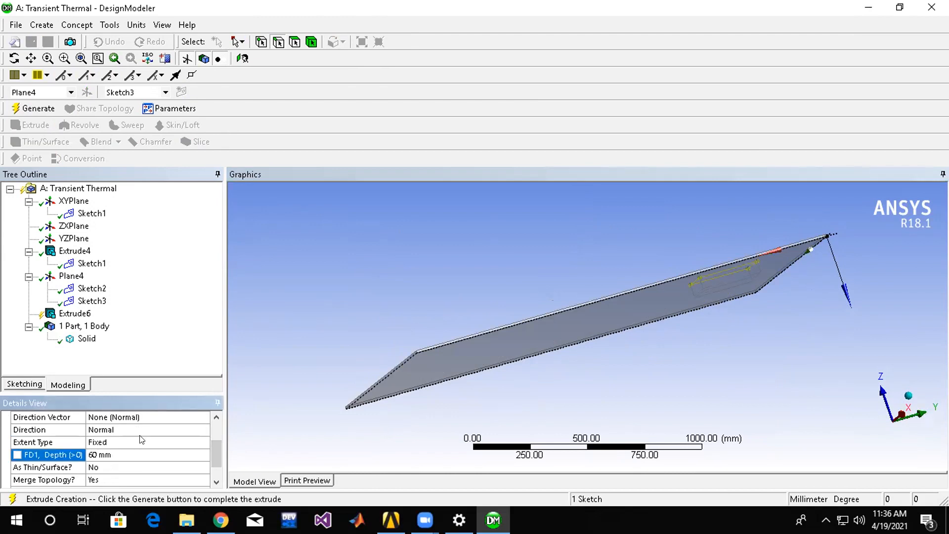
# Set the 60 mm extrusion's operation to Add Frozen and generate it.
pyautogui.scroll(2, 212, 450)
pyautogui.click(163, 454)
pyautogui.click(204, 454)
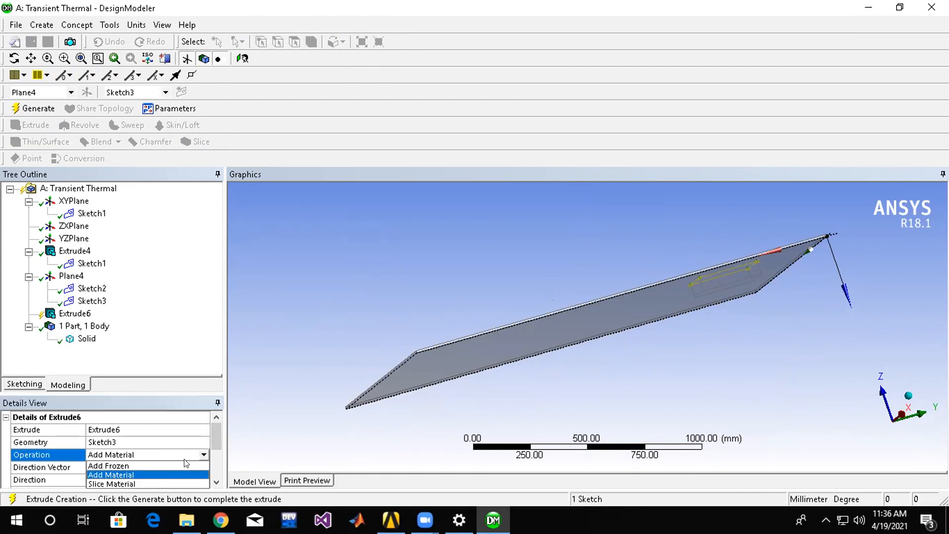
pyautogui.click(159, 466)
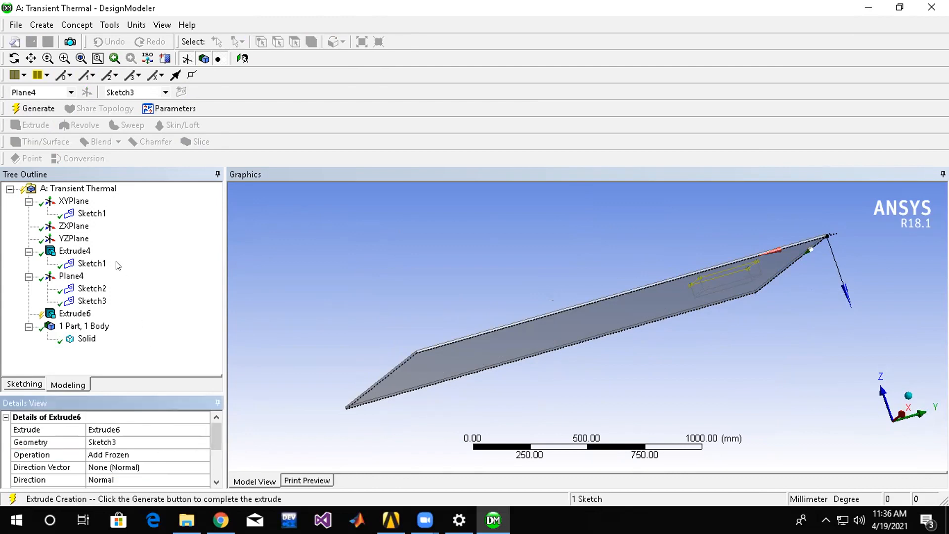
pyautogui.click(17, 109)
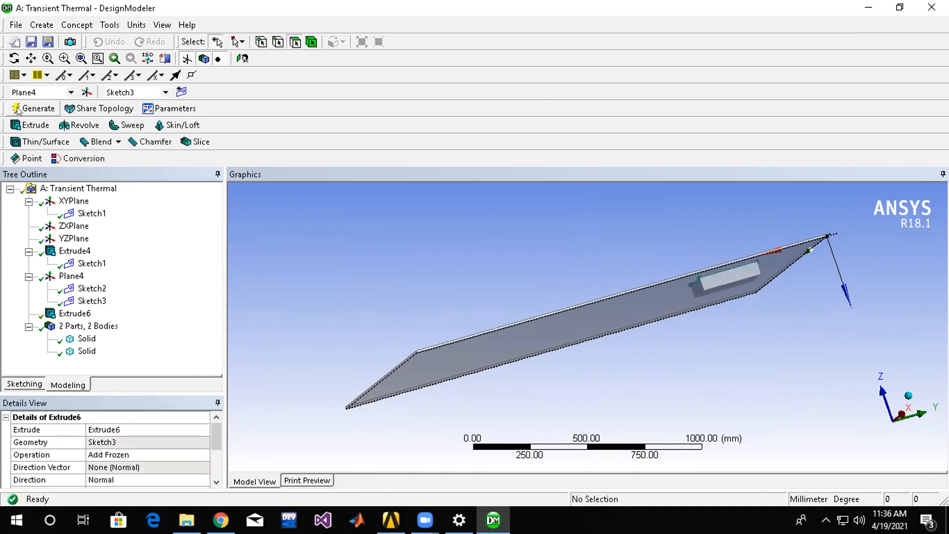
pyautogui.moveTo(523, 365); pyautogui.dragTo(636, 327, button='middle')
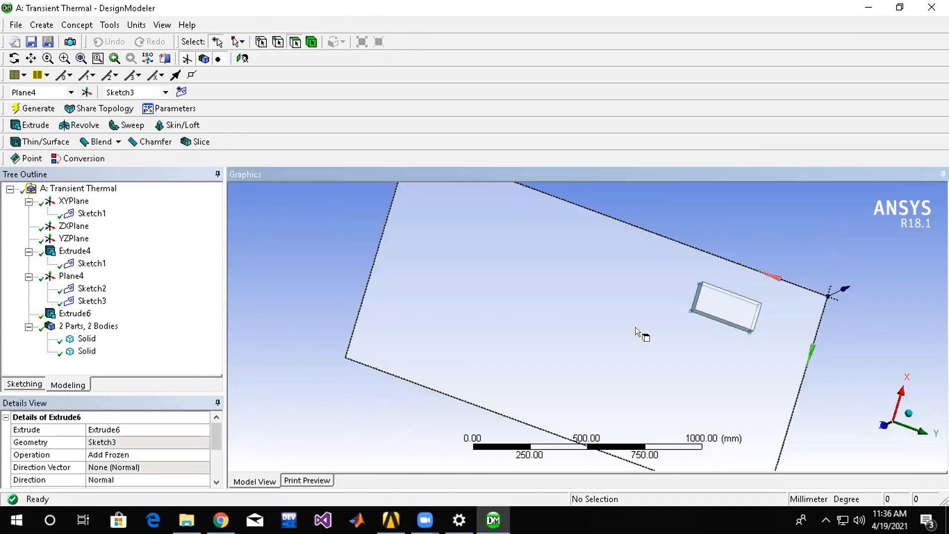
# Create a further new sketch on Plane4, check the plane's sketches and select the new Sketch4.
pyautogui.click(539, 324)
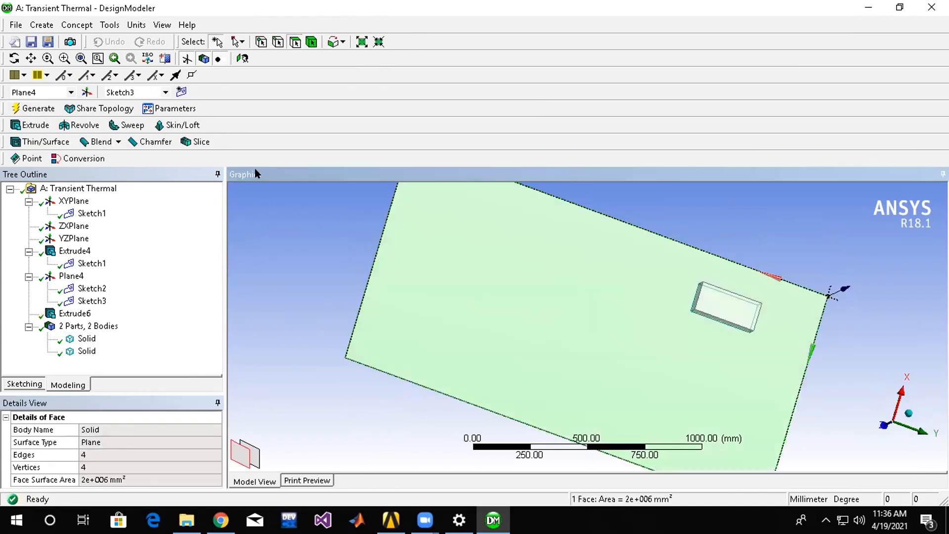
pyautogui.click(180, 93)
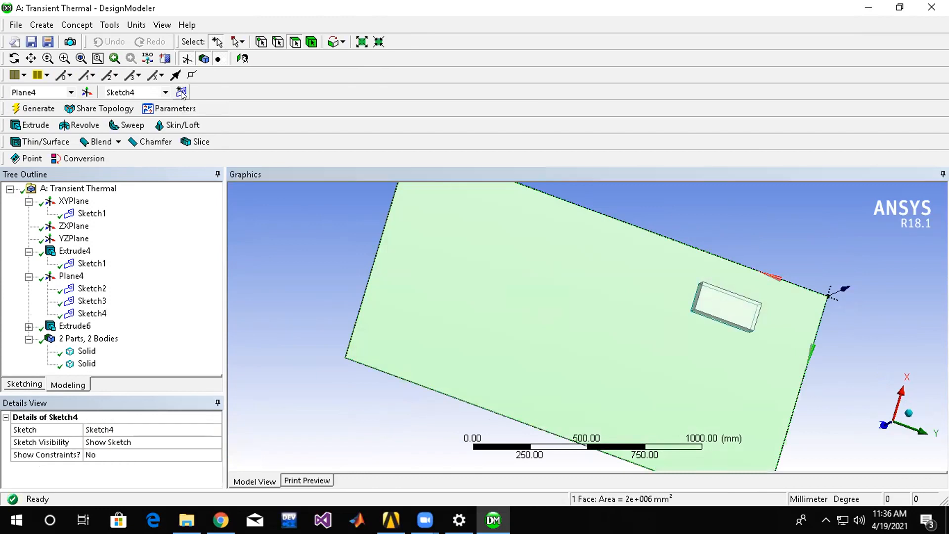
pyautogui.click(628, 336)
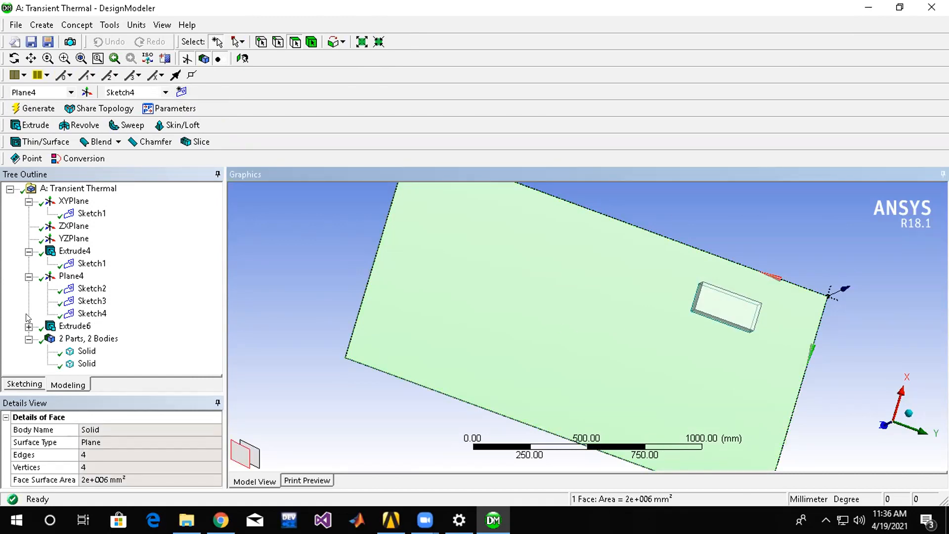
pyautogui.click(87, 313)
pyautogui.click(83, 301)
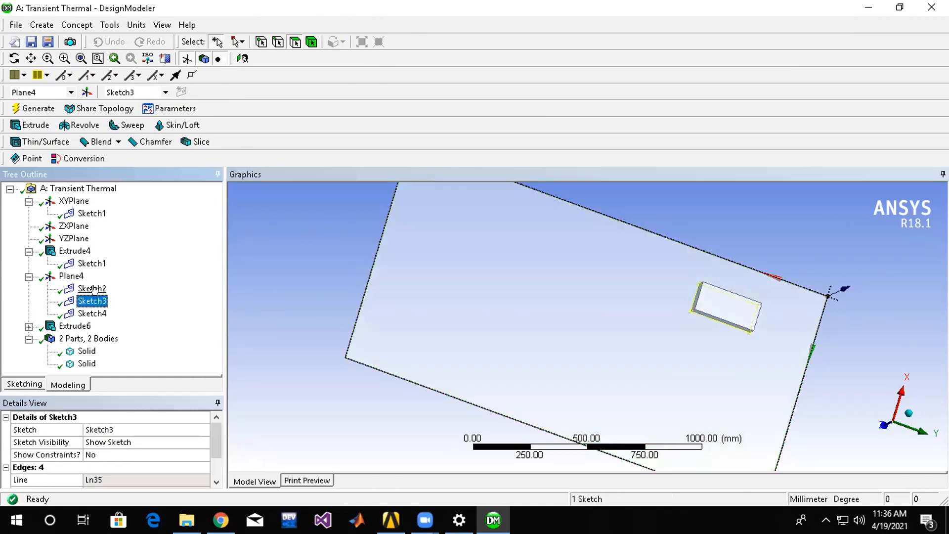
pyautogui.click(93, 289)
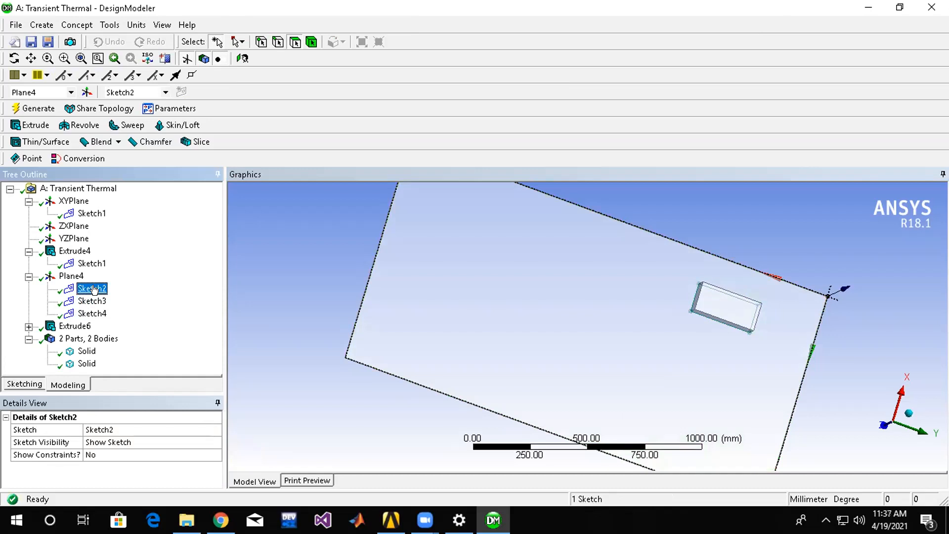
pyautogui.click(93, 301)
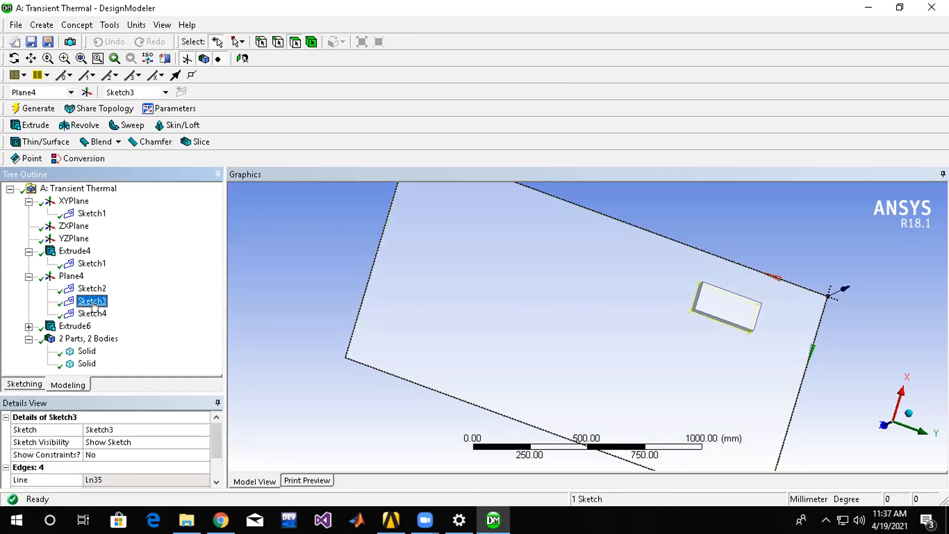
pyautogui.click(93, 312)
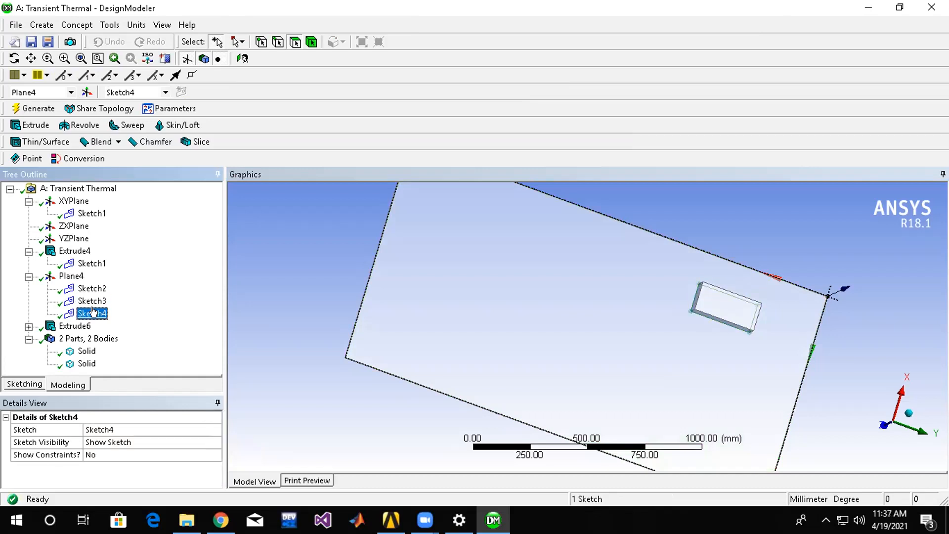
# Draw a circle in Sketch4 on the plate face, a short distance away from the existing rectangular block.
pyautogui.click(26, 384)
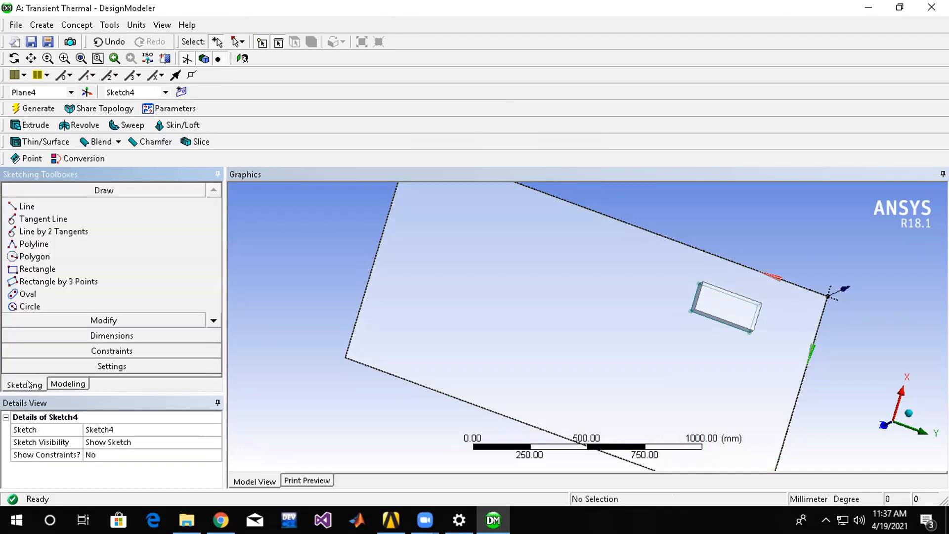
pyautogui.click(57, 382)
pyautogui.click(89, 313)
pyautogui.click(25, 385)
pyautogui.click(36, 257)
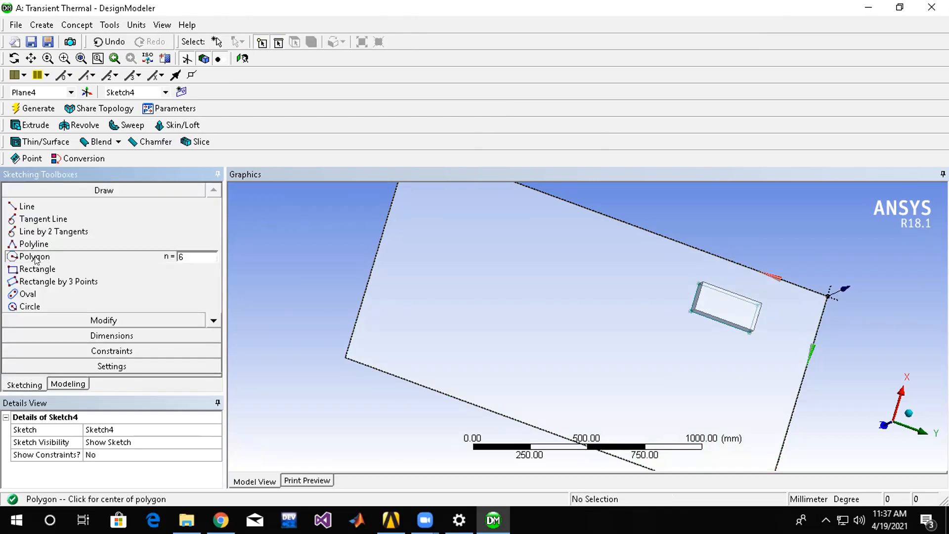
pyautogui.click(30, 294)
pyautogui.click(30, 307)
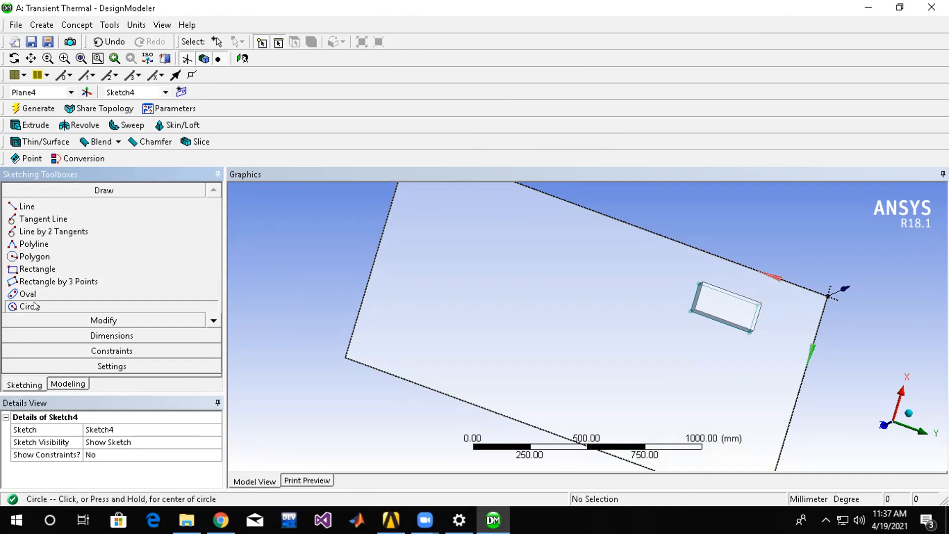
pyautogui.click(643, 351)
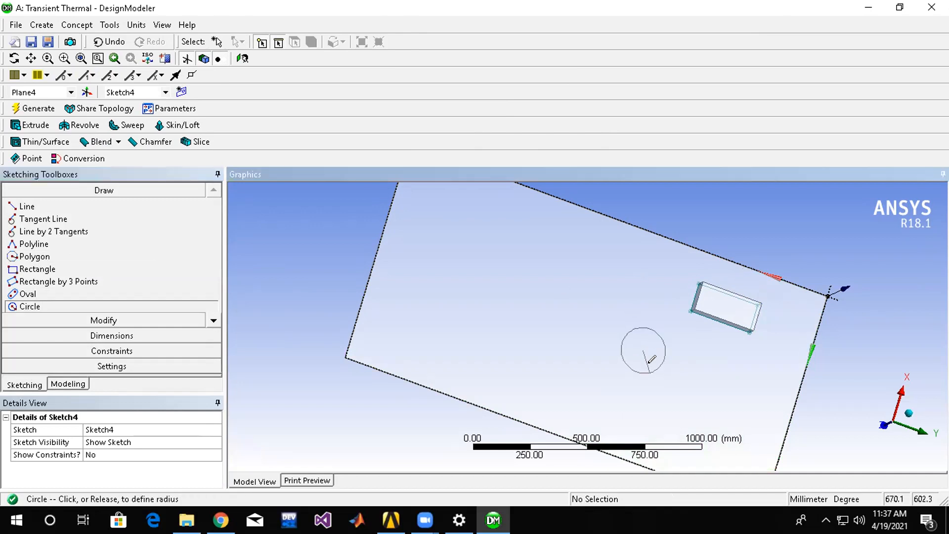
pyautogui.click(658, 338)
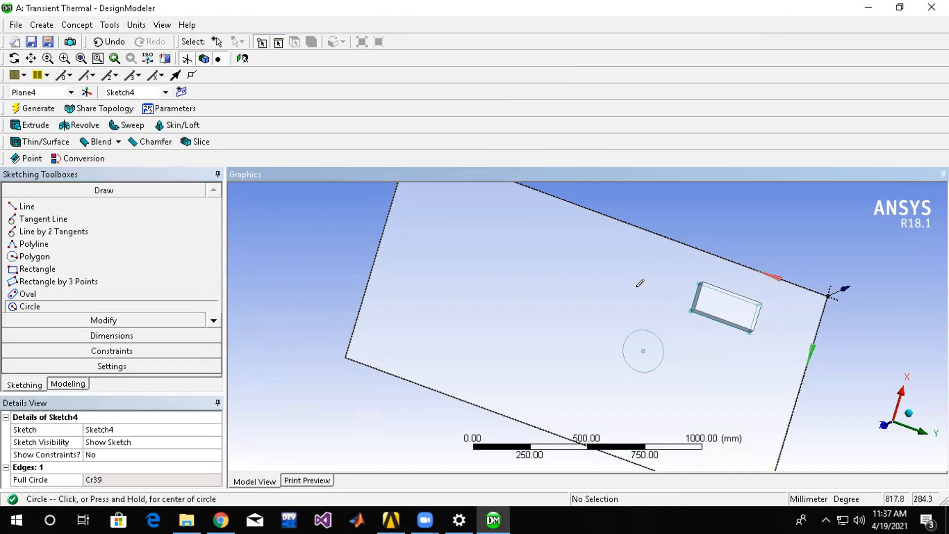
pyautogui.click(38, 109)
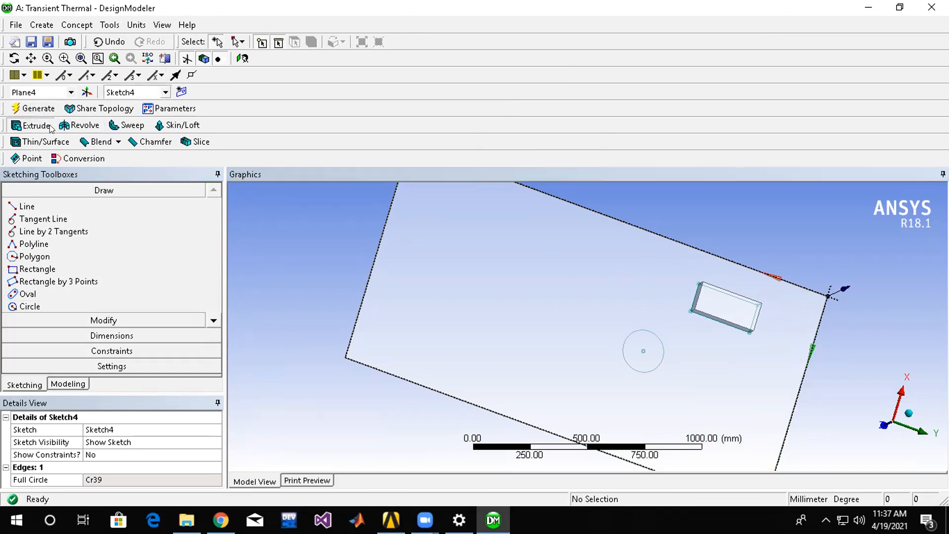
# Start an extrusion of the circle in Sketch4 with a fixed depth of 70 mm.
pyautogui.click(34, 125)
pyautogui.moveTo(673, 360); pyautogui.dragTo(652, 340, button='middle')
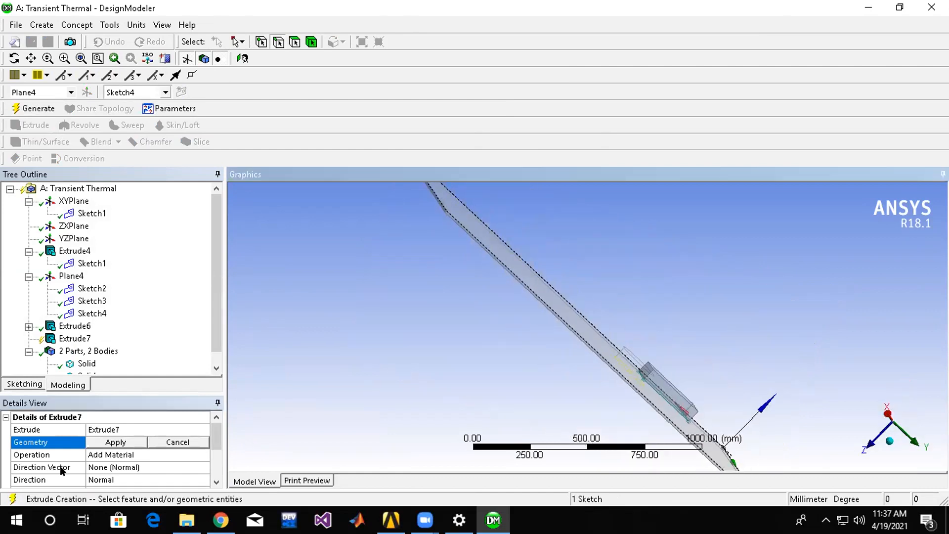
pyautogui.scroll(-2, 213, 448)
pyautogui.click(122, 452)
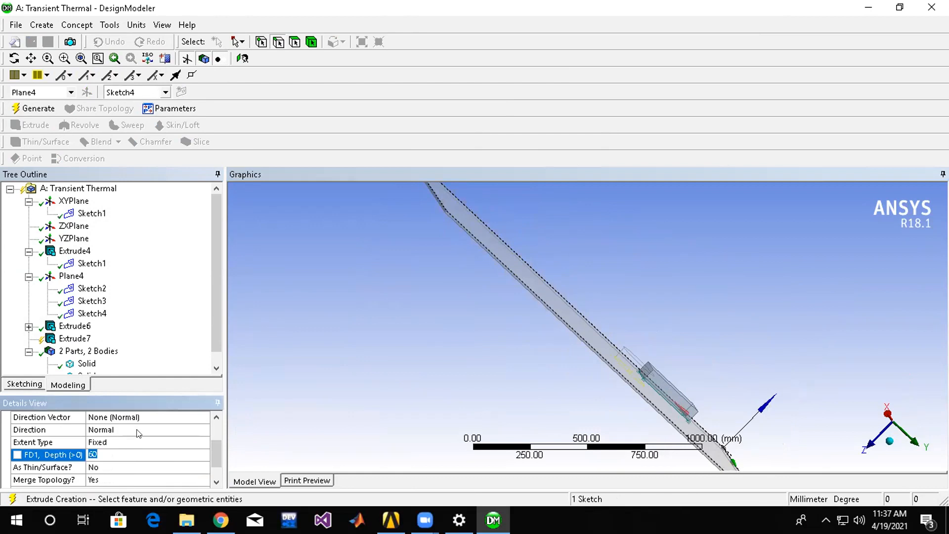
pyautogui.write('70')
pyautogui.press('Return')
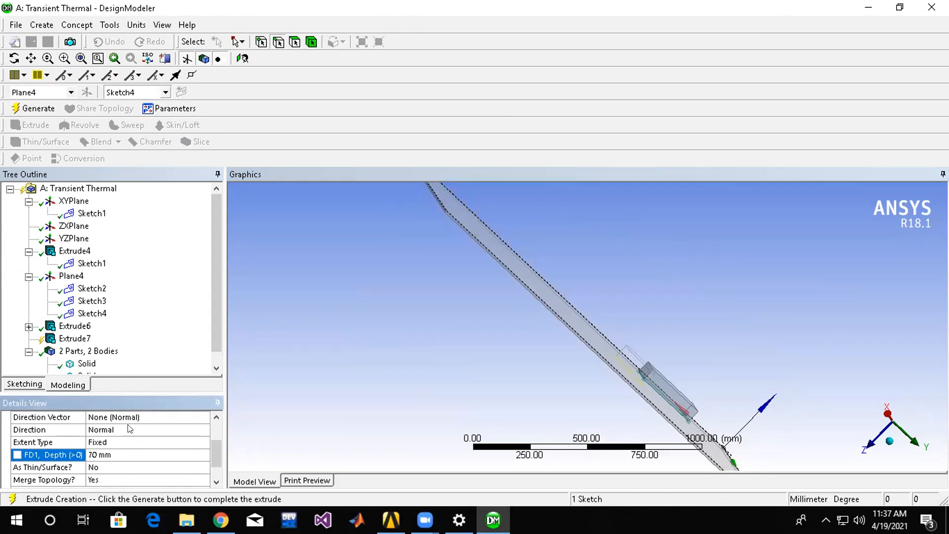
# Set the circle extrusion's operation to Add Frozen and generate the cylindrical body.
pyautogui.scroll(3, 214, 433)
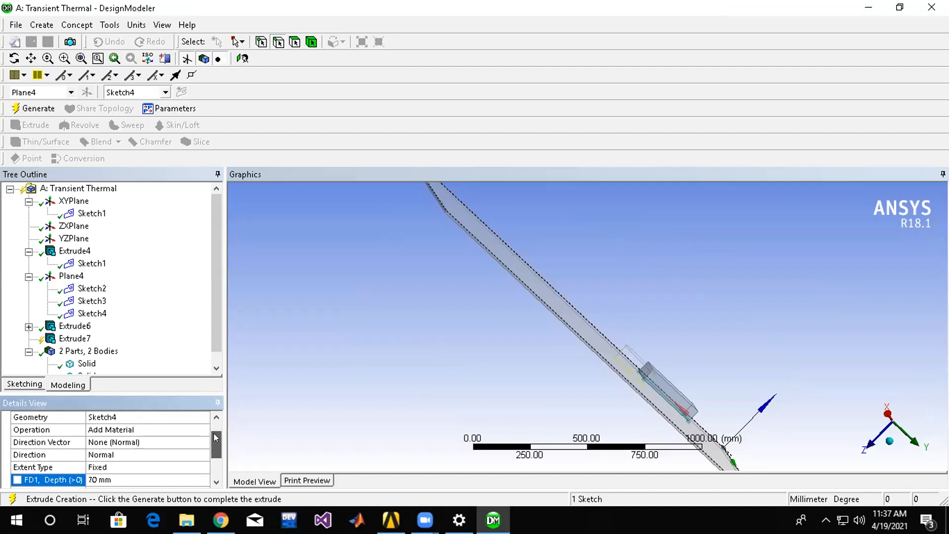
pyautogui.click(165, 442)
pyautogui.click(204, 442)
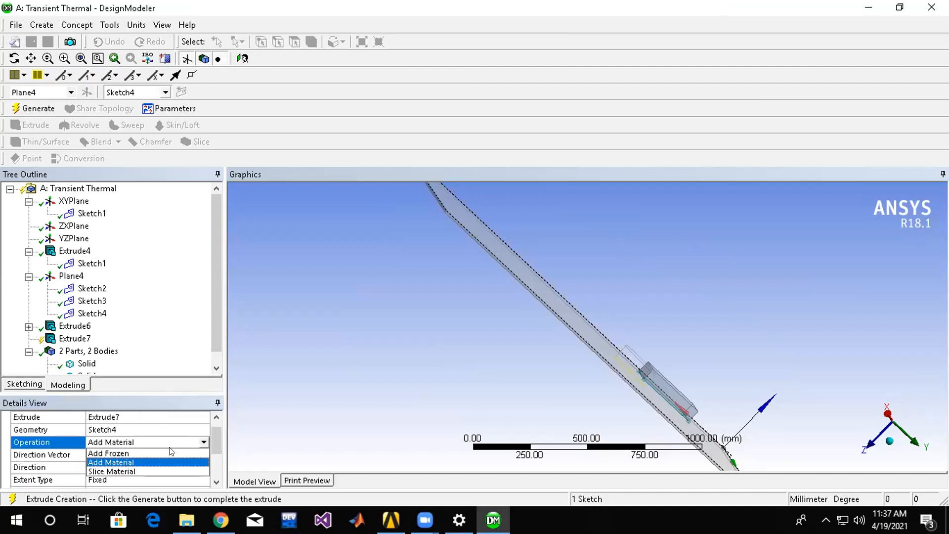
pyautogui.click(159, 451)
pyautogui.click(70, 341)
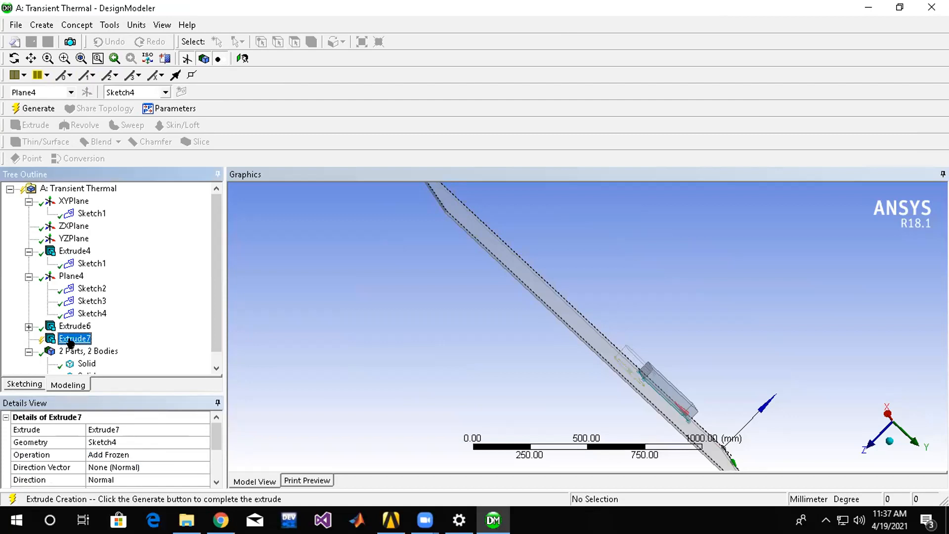
pyautogui.rightClick(70, 341)
pyautogui.click(85, 364)
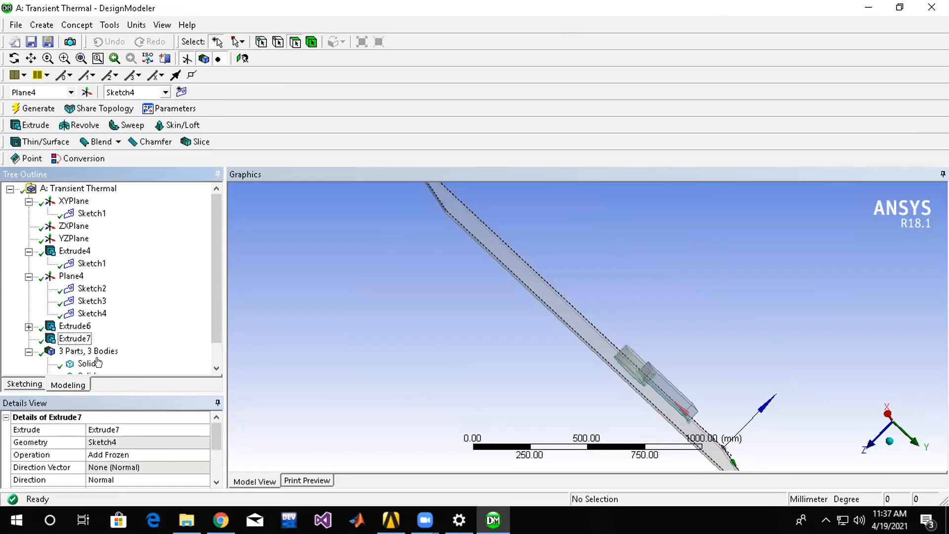
# Examine the parts and bodies in the model by selecting each solid in turn and viewing it on the plate.
pyautogui.click(88, 351)
pyautogui.scroll(-1, 206, 306)
pyautogui.moveTo(454, 356); pyautogui.dragTo(383, 364, button='middle')
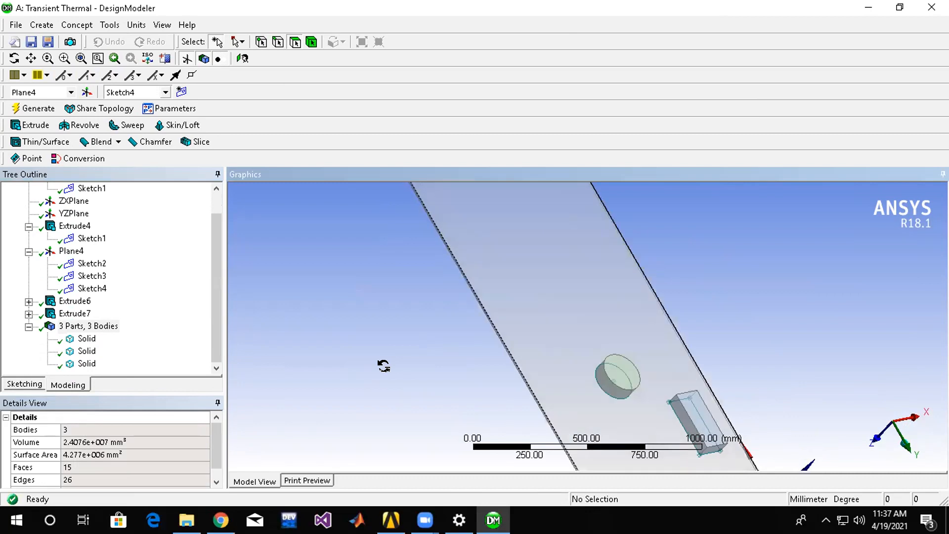
pyautogui.click(80, 339)
pyautogui.click(83, 351)
pyautogui.click(85, 364)
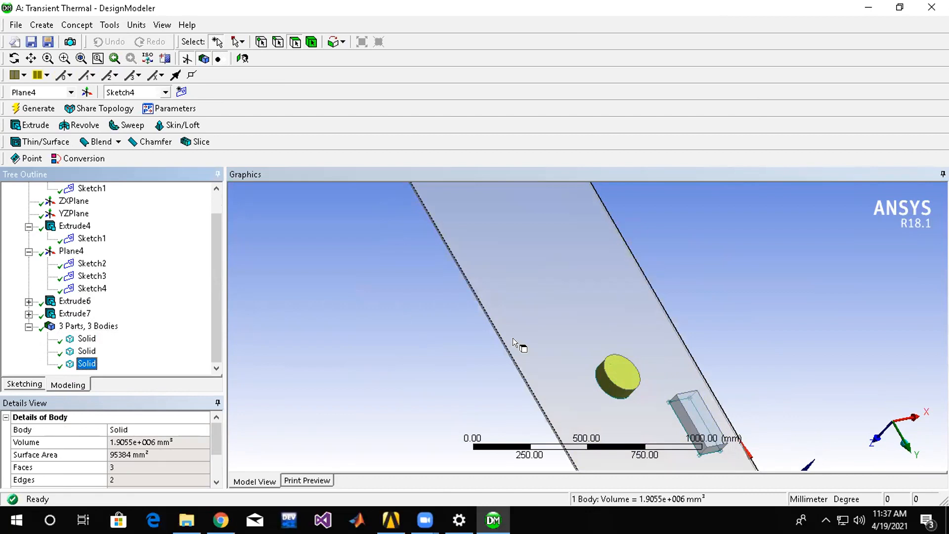
pyautogui.moveTo(521, 345); pyautogui.dragTo(568, 248, button='middle')
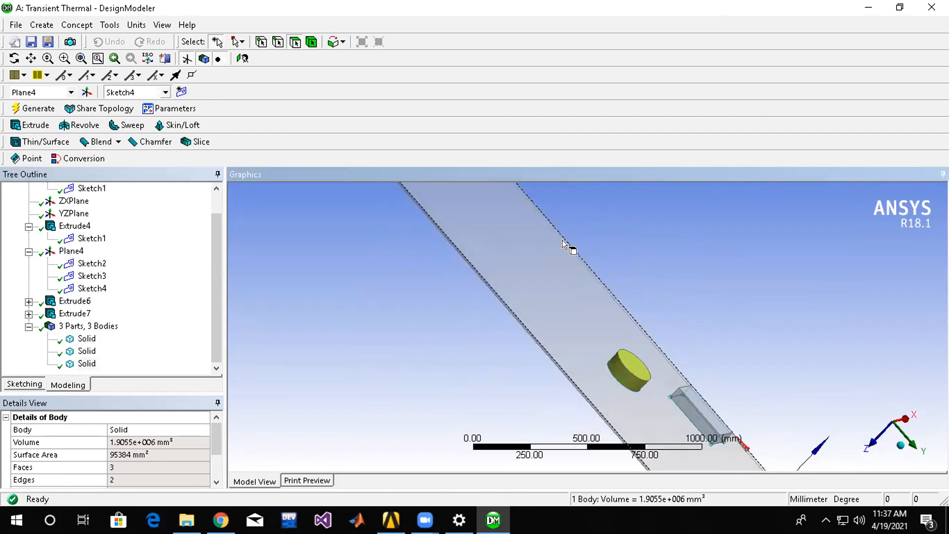
# Add a new sketch on the plate face's plane and draw a small narrow rectangle beyond the cylinder.
pyautogui.click(524, 254)
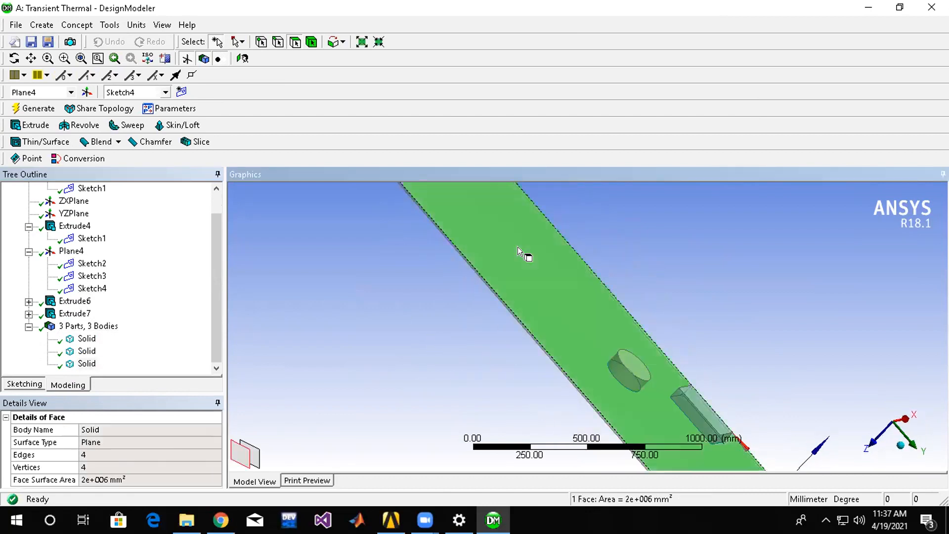
pyautogui.click(181, 91)
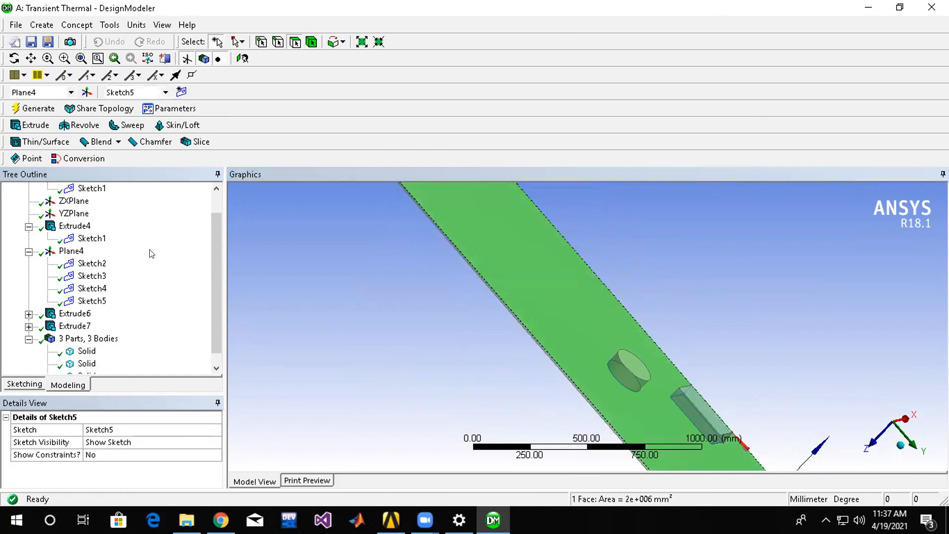
pyautogui.click(30, 384)
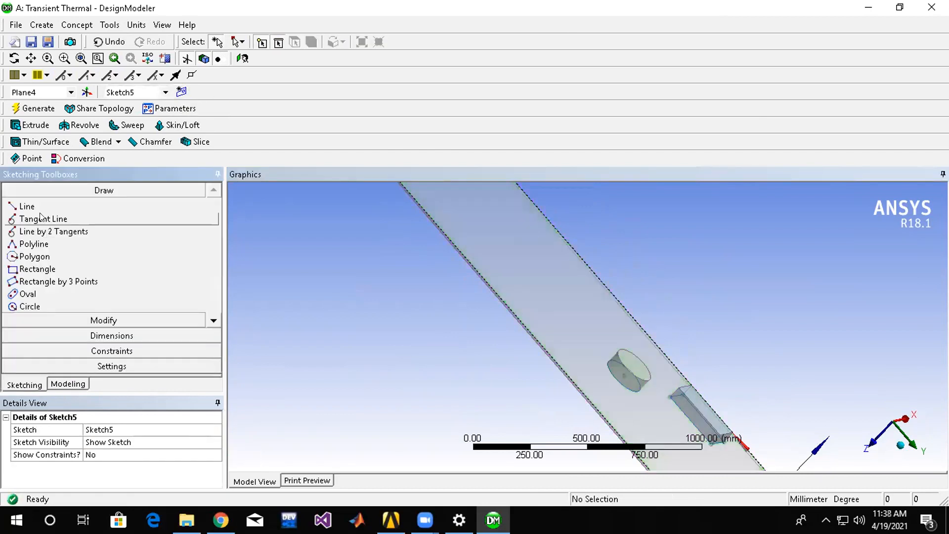
pyautogui.click(39, 269)
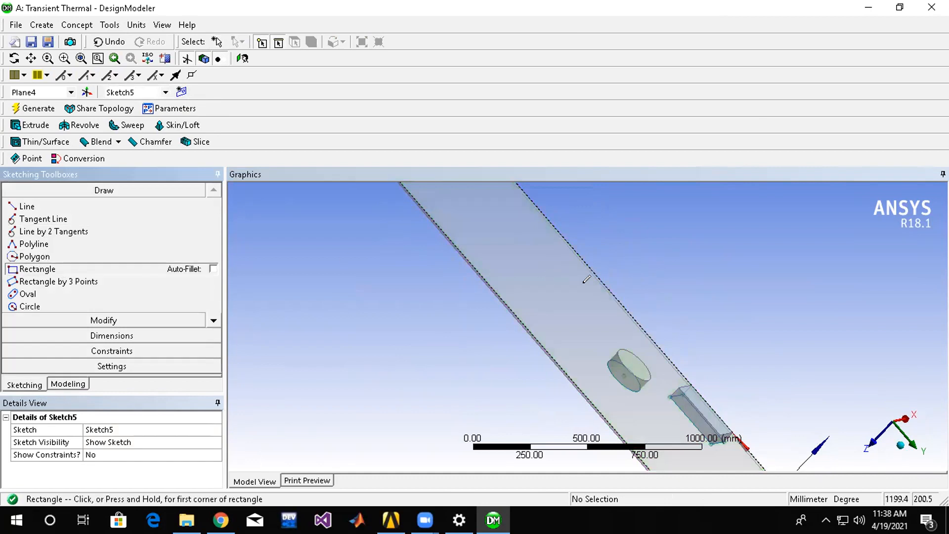
pyautogui.click(619, 319)
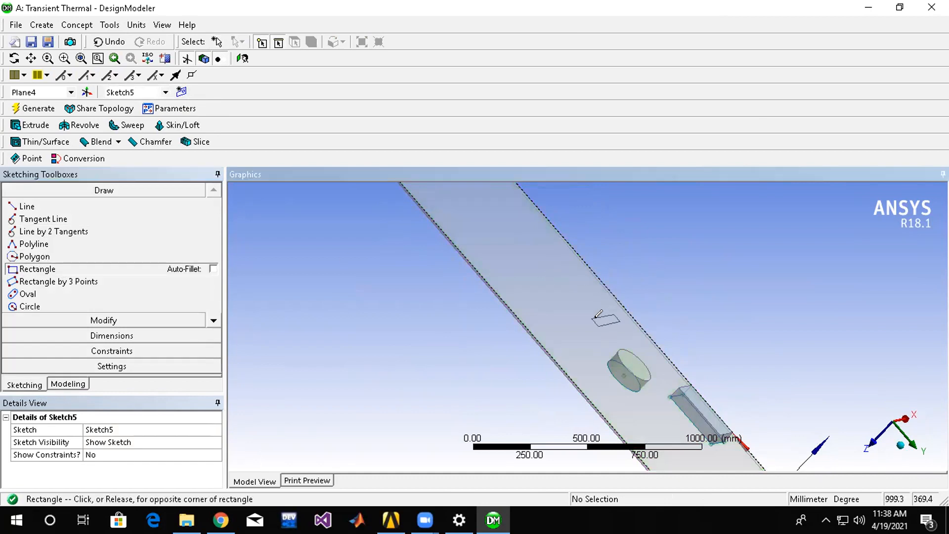
pyautogui.click(591, 316)
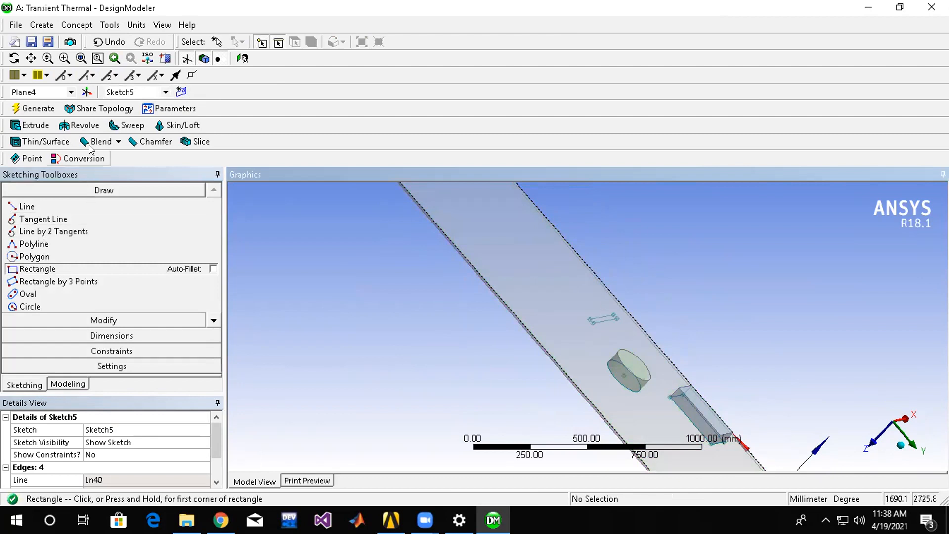
pyautogui.click(34, 108)
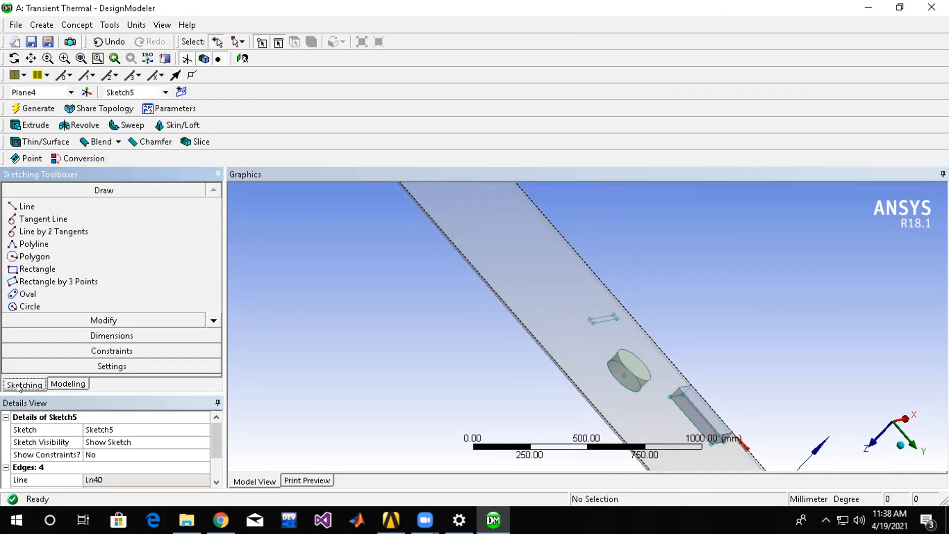
# Start an extrusion of the narrow rectangle in Sketch5 with a fixed depth of 100 mm.
pyautogui.click(54, 384)
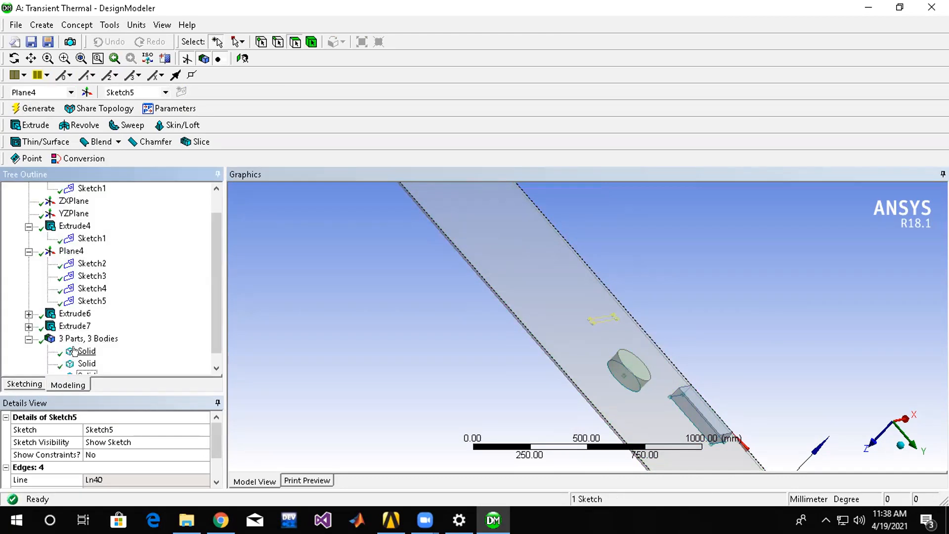
pyautogui.moveTo(214, 309); pyautogui.dragTo(214, 321)
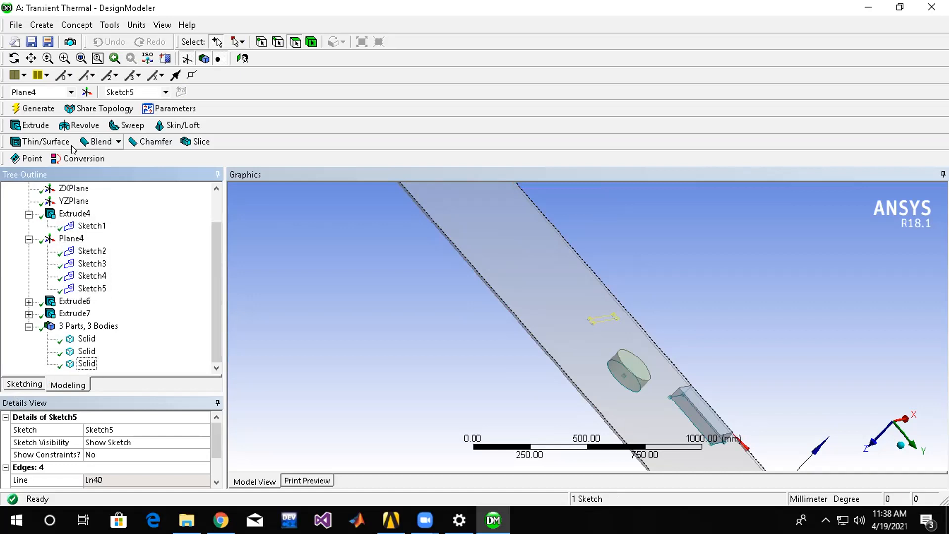
pyautogui.click(31, 125)
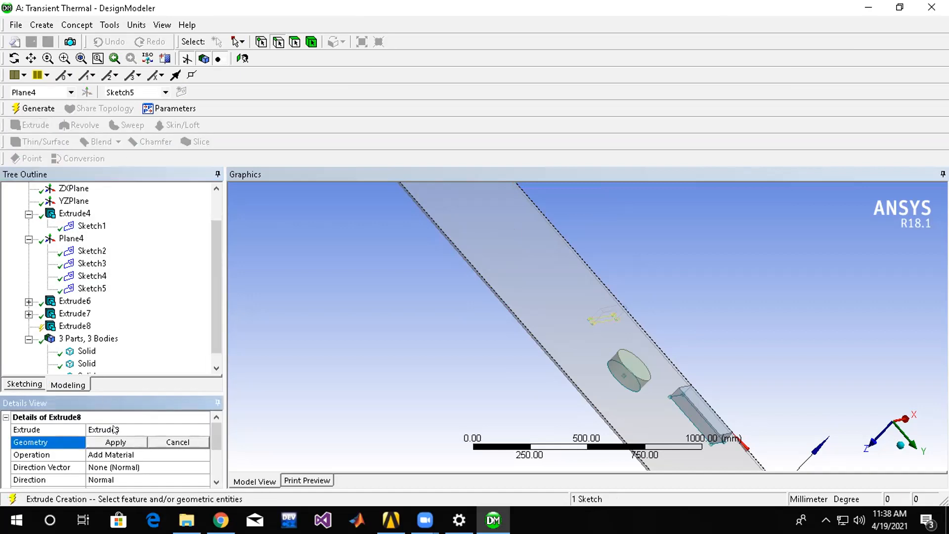
pyautogui.click(129, 442)
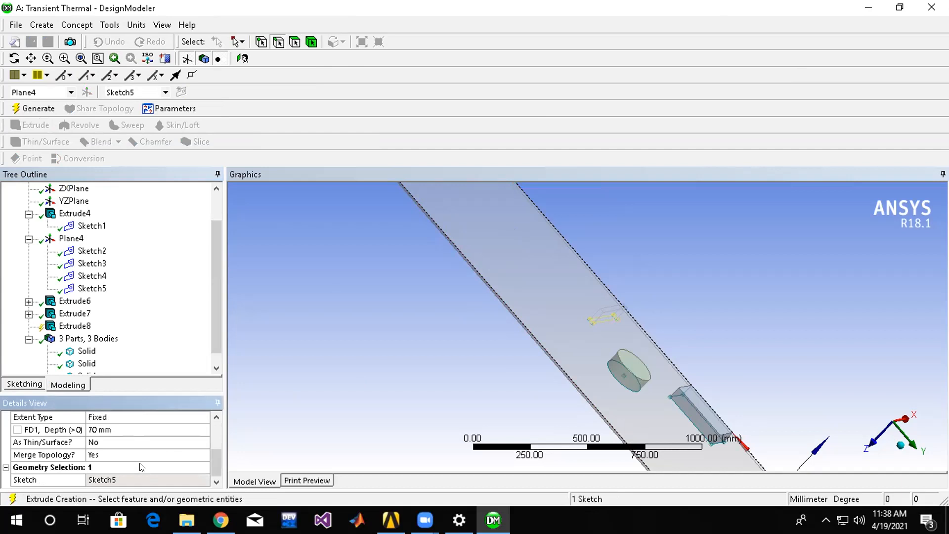
pyautogui.click(117, 433)
pyautogui.write('100')
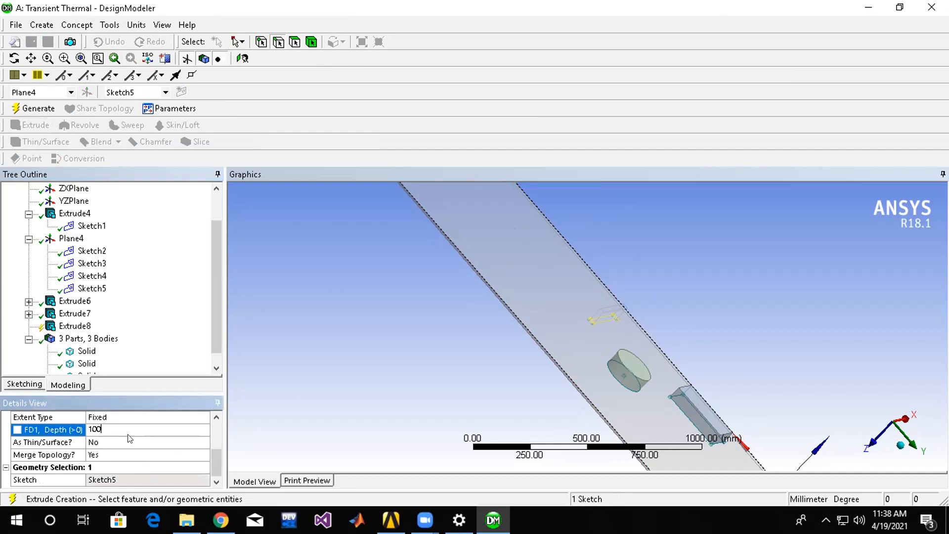
pyautogui.press('Return')
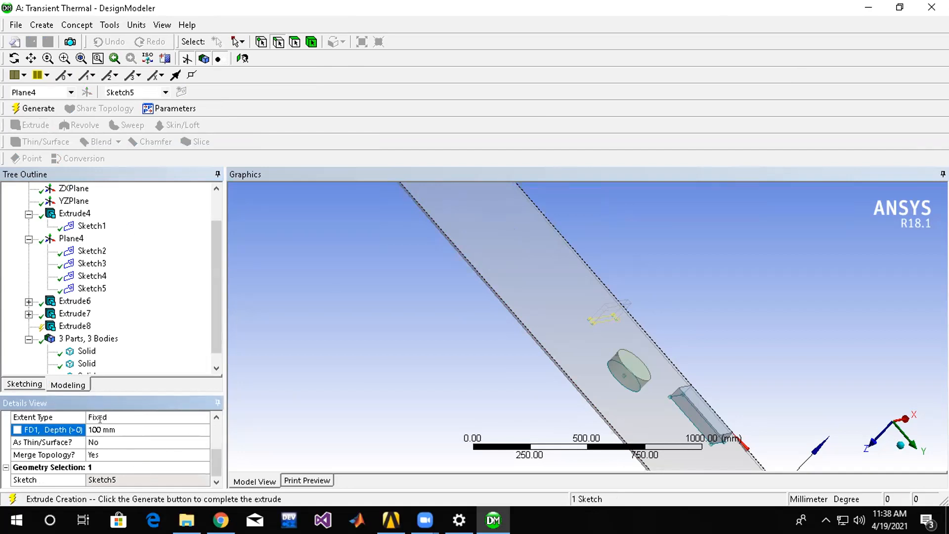
# Set the Sketch5 extrusion's operation to Add Frozen and generate the body.
pyautogui.scroll(2, 124, 449)
pyautogui.click(133, 456)
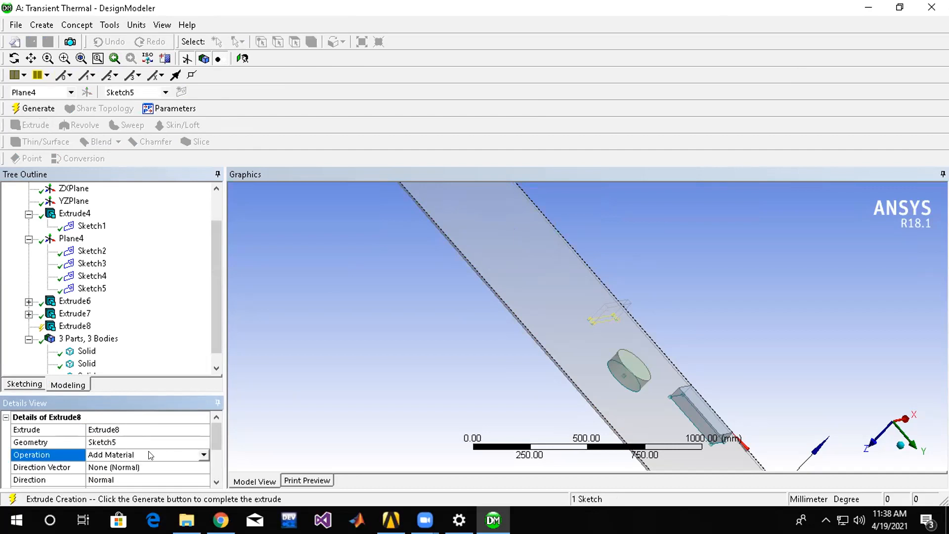
pyautogui.click(204, 454)
pyautogui.click(171, 464)
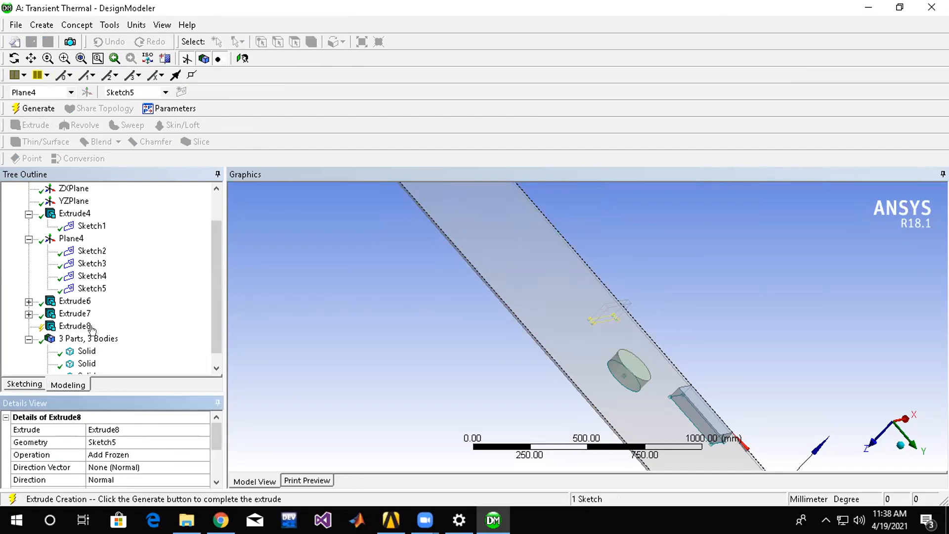
pyautogui.click(37, 110)
# Close DesignModeler and open the Transient Thermal system's Setup in Mechanical from Workbench.
pyautogui.moveTo(703, 317); pyautogui.dragTo(467, 326, button='middle')
pyautogui.moveTo(402, 253); pyautogui.dragTo(434, 252, button='middle')
pyautogui.click(923, 11)
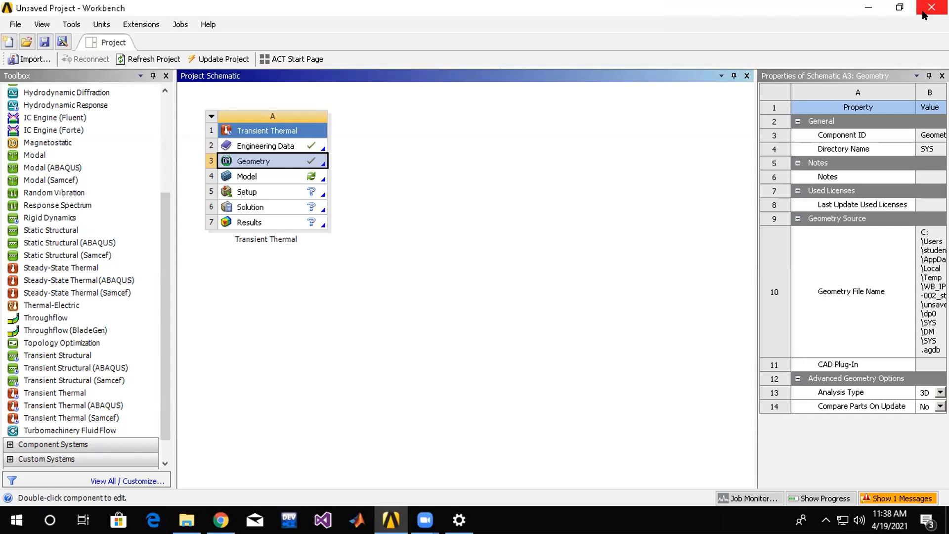
pyautogui.doubleClick(278, 191)
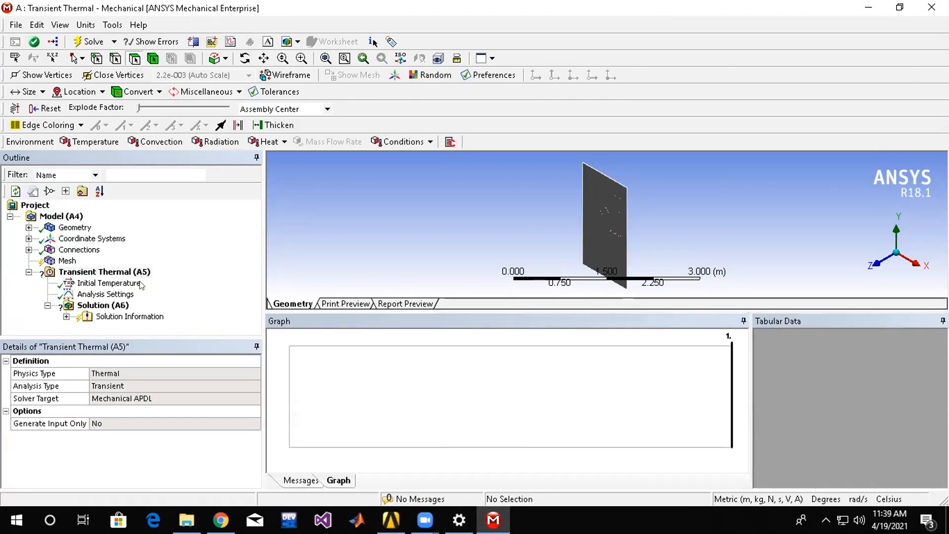
# Generate the mesh for the plate and its attached bodies with the default mesh settings.
pyautogui.click(61, 261)
pyautogui.rightClick(62, 261)
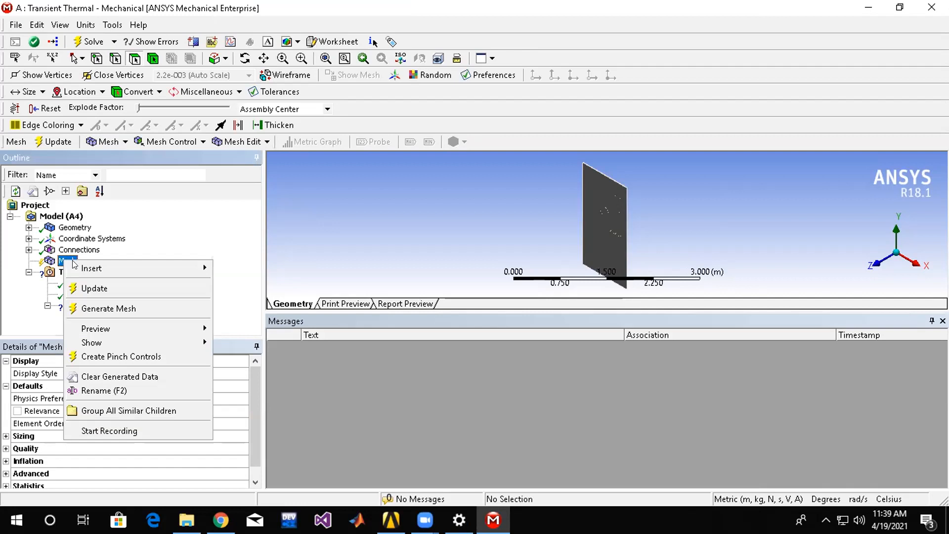
pyautogui.click(106, 306)
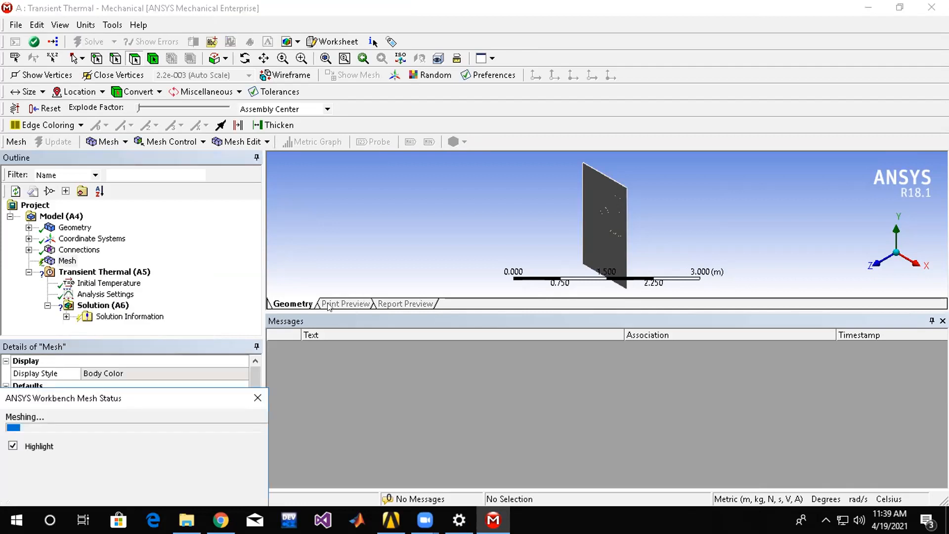
# Rename the first solid under Geometry, the large flat plate, as Board.
pyautogui.click(28, 227)
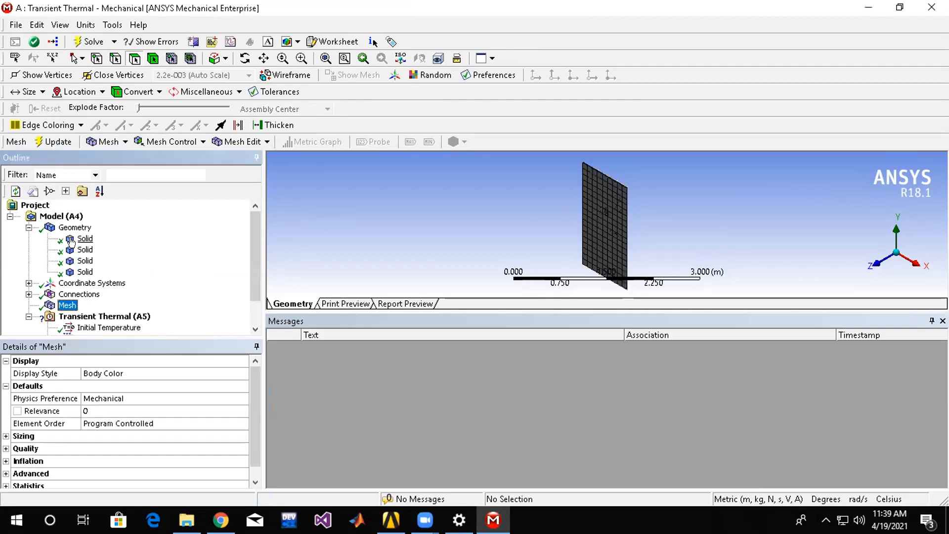
pyautogui.click(81, 238)
pyautogui.click(80, 239)
pyautogui.rightClick(80, 239)
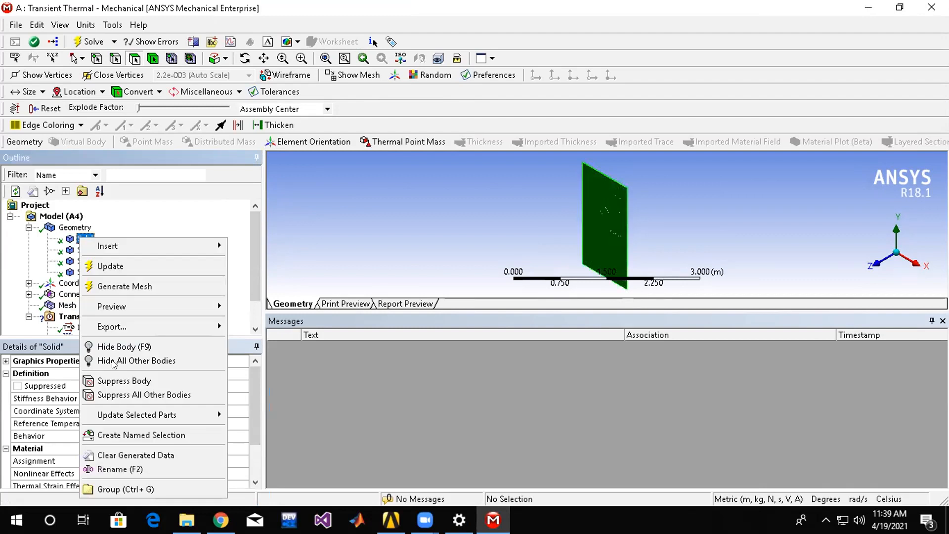
pyautogui.click(150, 469)
pyautogui.moveTo(706, 262); pyautogui.dragTo(568, 239, button='middle')
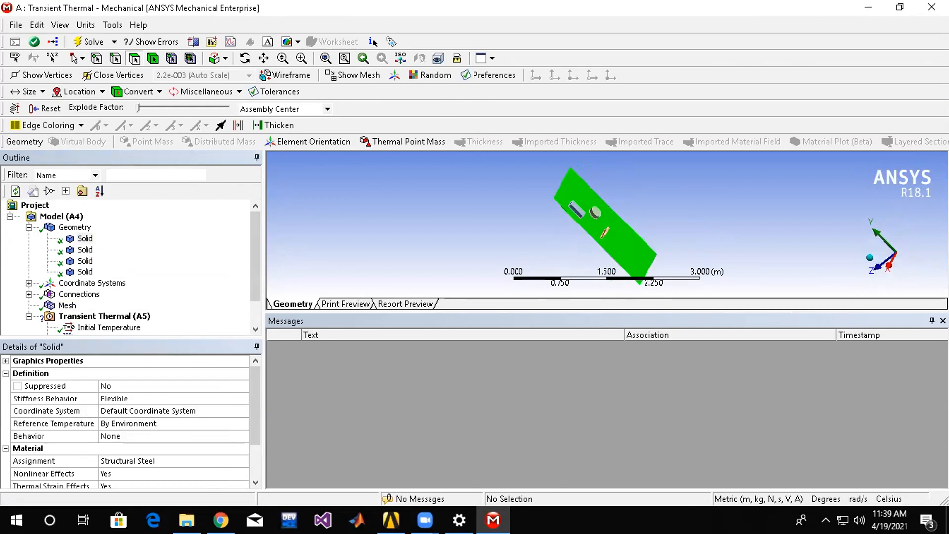
pyautogui.rightClick(79, 238)
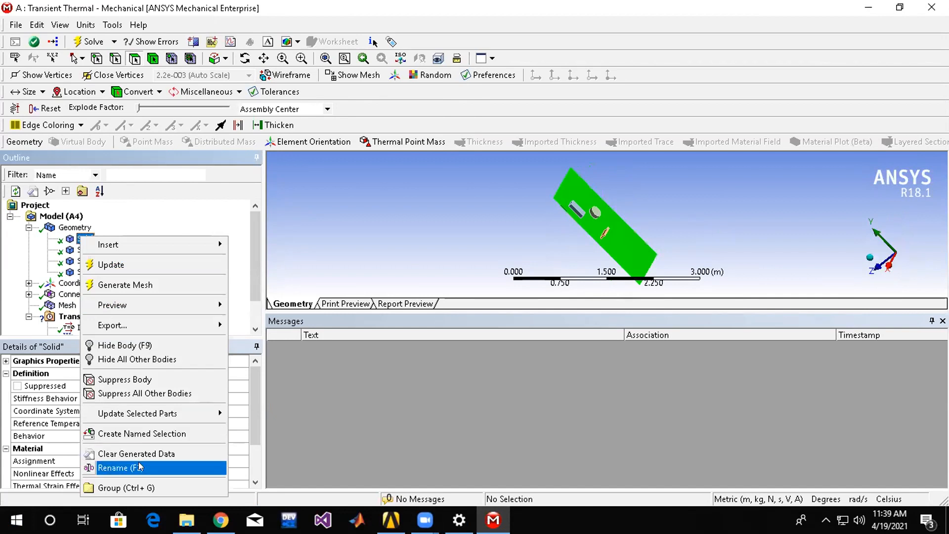
pyautogui.click(120, 468)
pyautogui.write('Board')
pyautogui.press('Return')
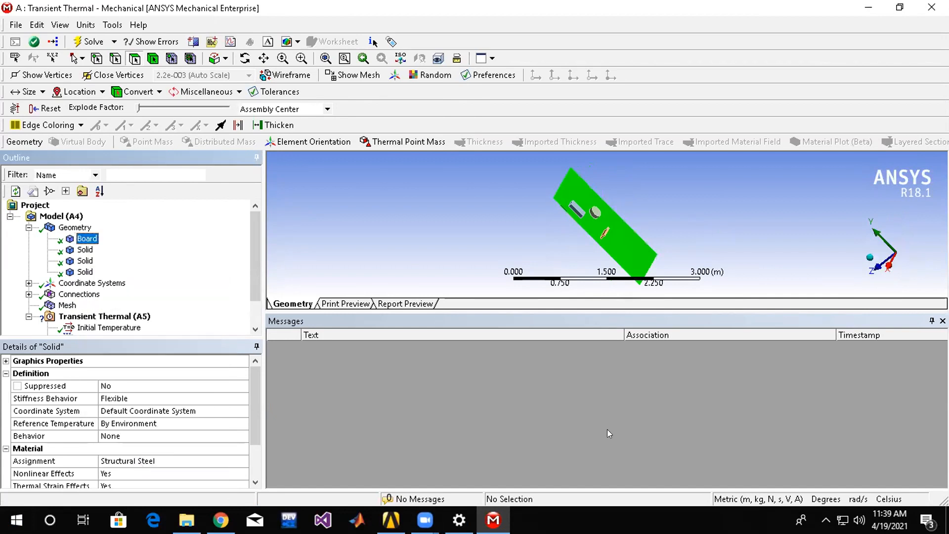
# Rename the second solid under Geometry, the rectangular block on the plate, as Component 1.
pyautogui.click(85, 249)
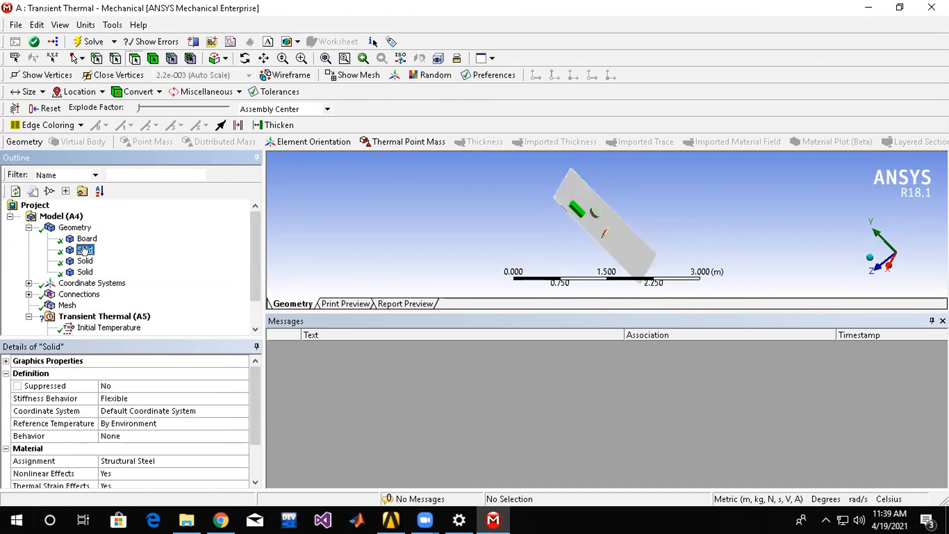
pyautogui.rightClick(85, 249)
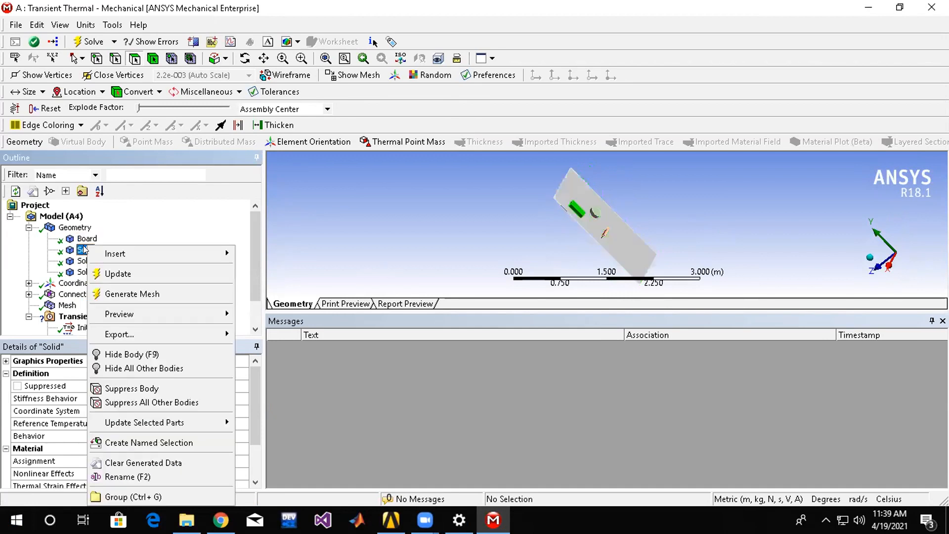
pyautogui.click(119, 476)
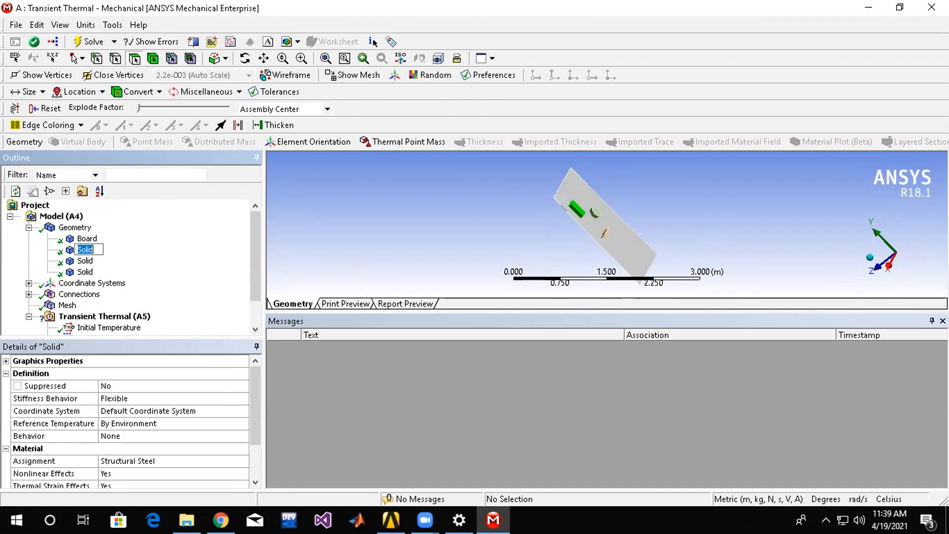
pyautogui.write('Component 1')
pyautogui.press('Return')
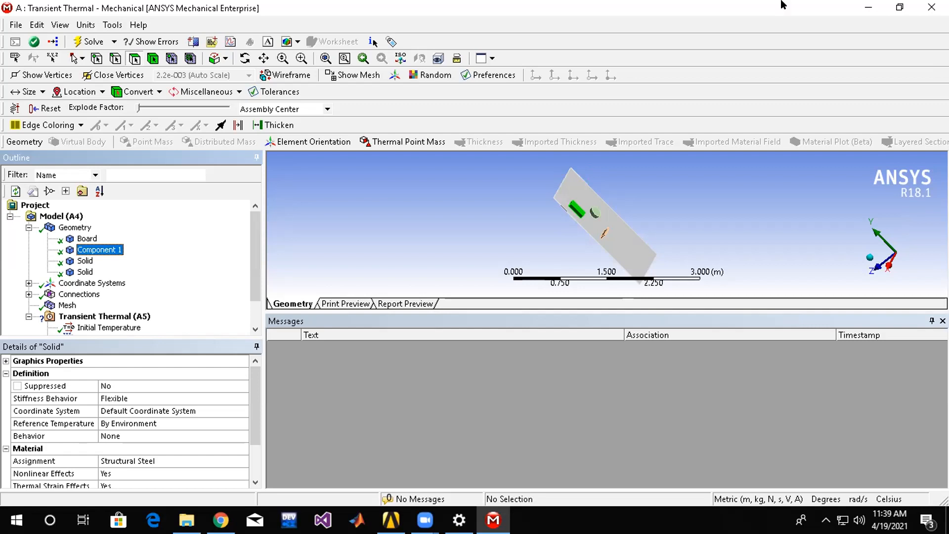
# Rename the third solid under Geometry, the round body on the plate, as Capacitor.
pyautogui.click(81, 261)
pyautogui.rightClick(81, 260)
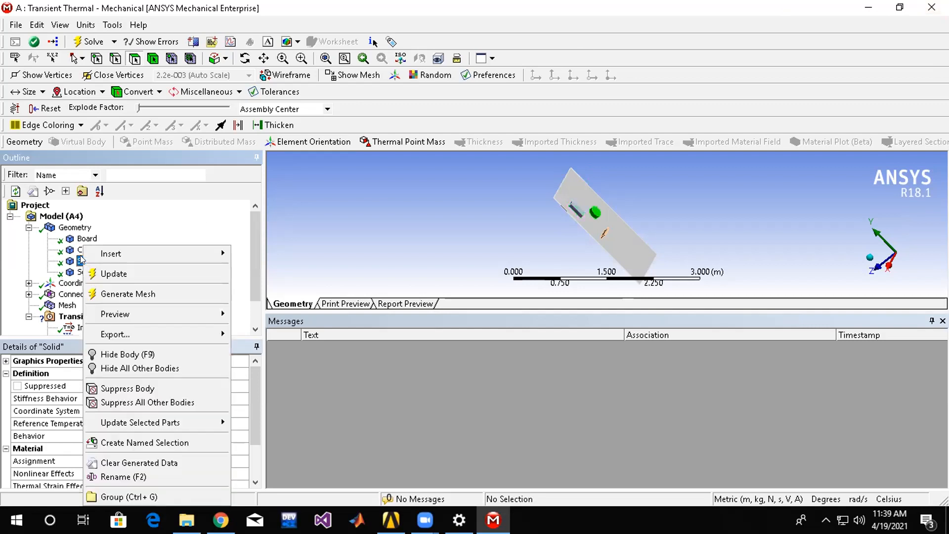
pyautogui.click(96, 476)
pyautogui.write('Capacitor')
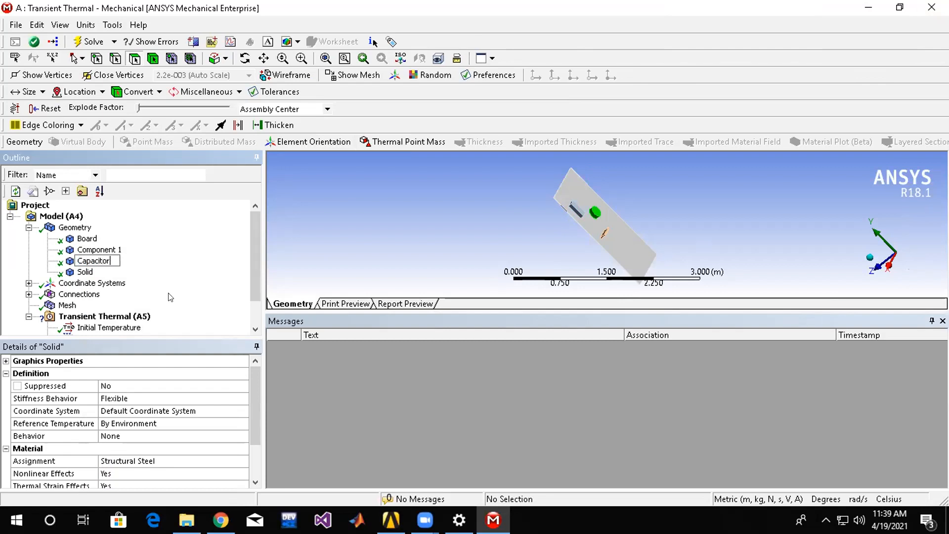
# Rename the last solid under Geometry, the narrow bar on the plate, as Component 2.
pyautogui.click(83, 272)
pyautogui.rightClick(80, 271)
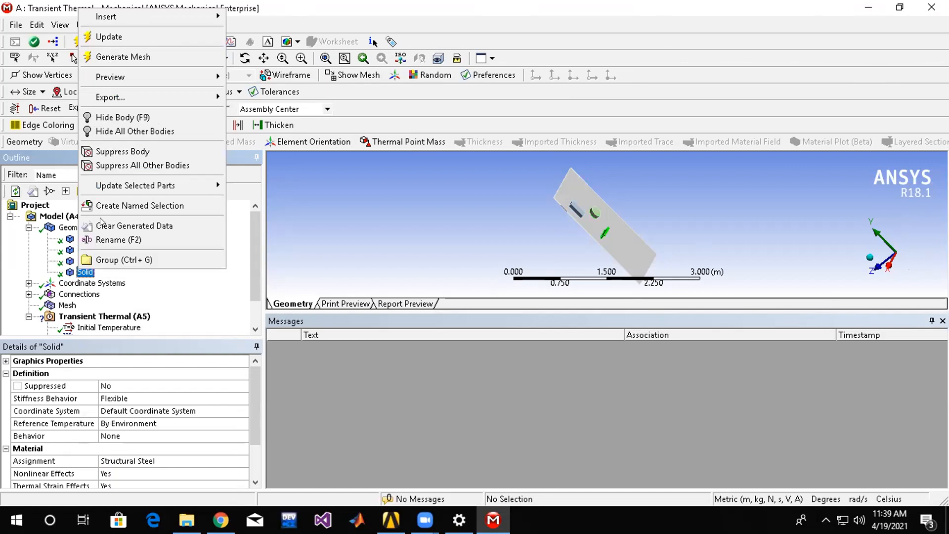
pyautogui.click(120, 242)
pyautogui.write('Component 2')
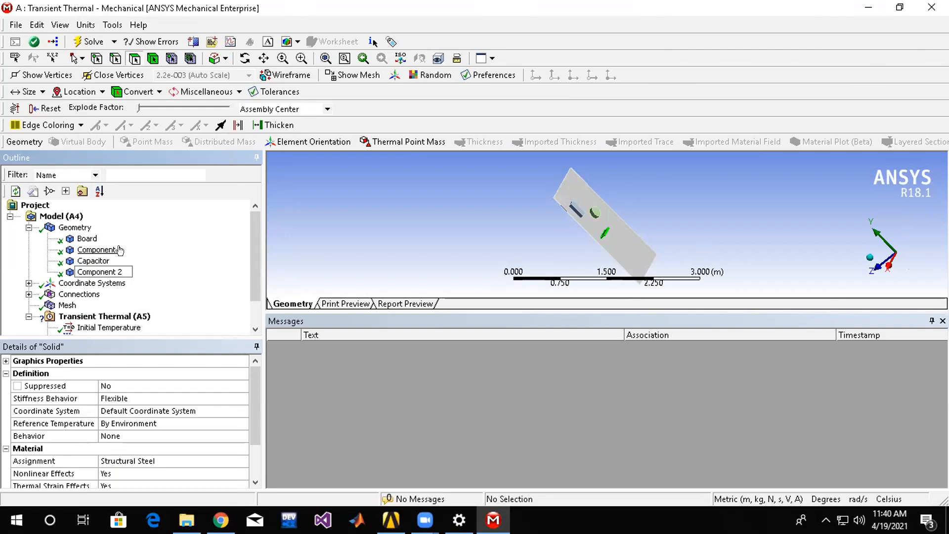
pyautogui.press('Return')
# Examine the auto detection and tolerance settings of the Contacts group under Connections.
pyautogui.click(50, 295)
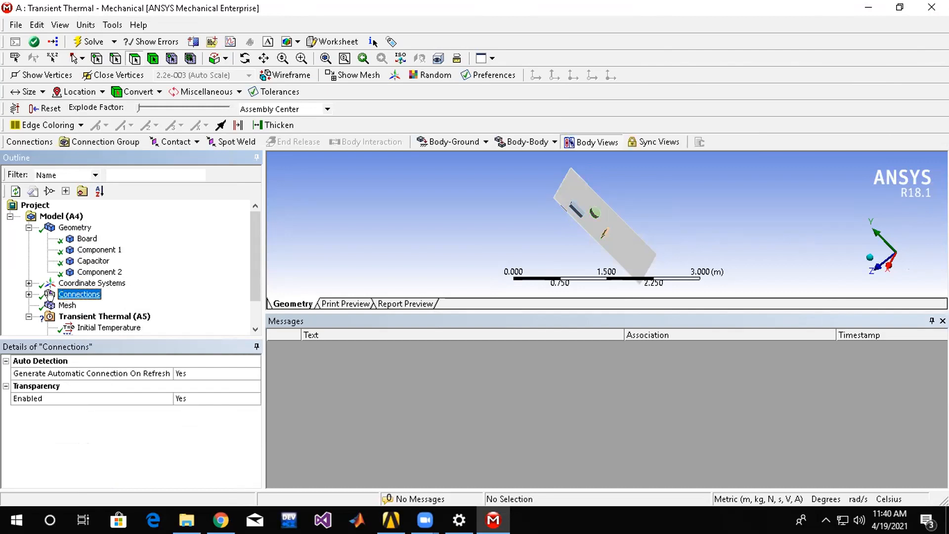
pyautogui.click(28, 294)
pyautogui.click(85, 306)
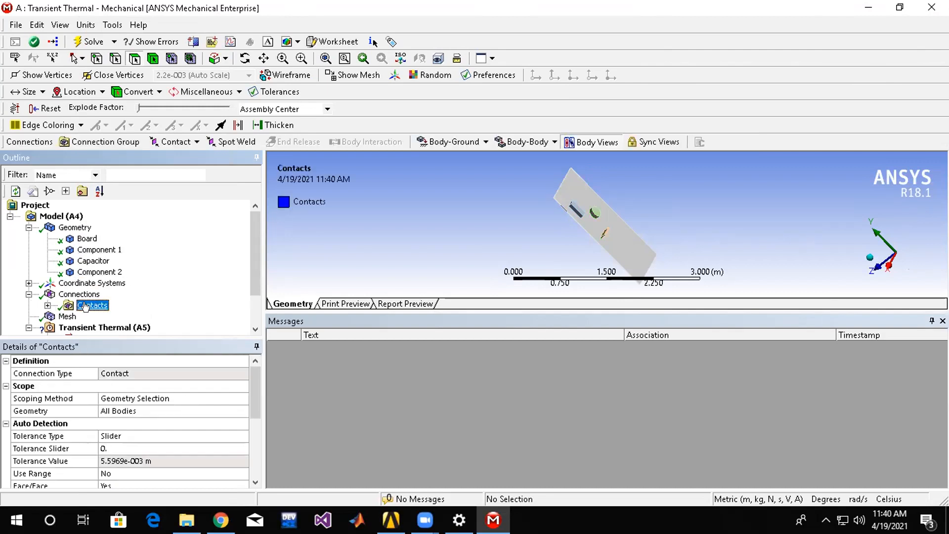
pyautogui.moveTo(257, 391); pyautogui.dragTo(257, 411)
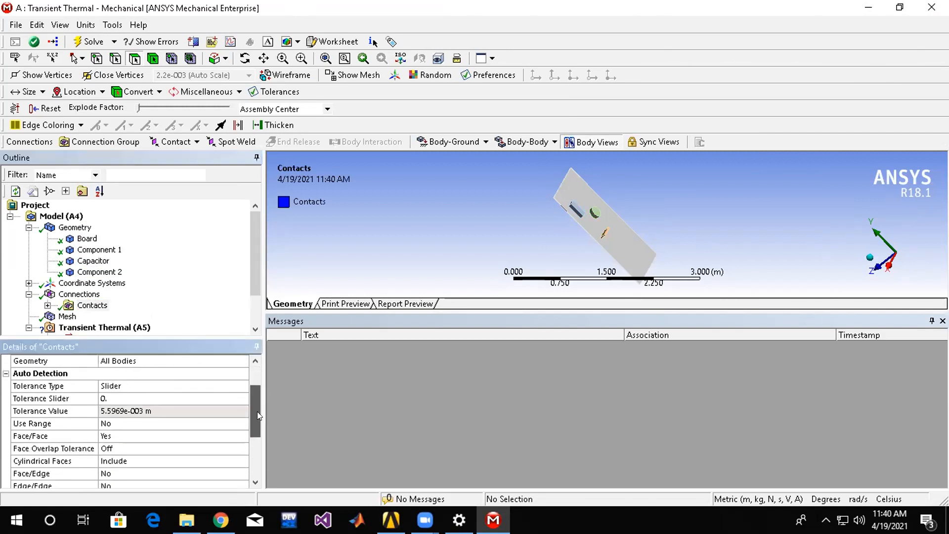
pyautogui.click(220, 385)
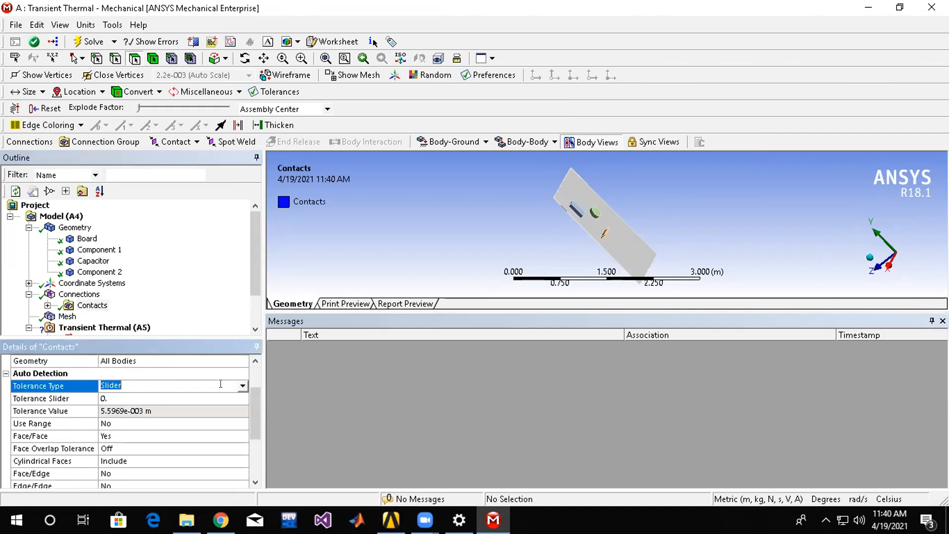
pyautogui.click(243, 385)
pyautogui.click(250, 406)
pyautogui.moveTo(250, 405); pyautogui.dragTo(266, 385)
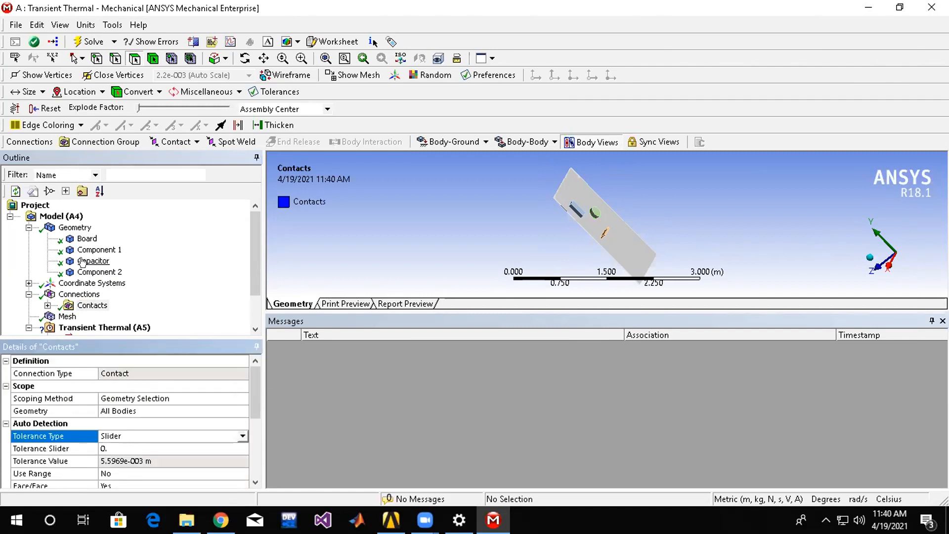
# Check the contact bodies, target bodies and contact type of Contact Region and Contact Region 3.
pyautogui.click(28, 293)
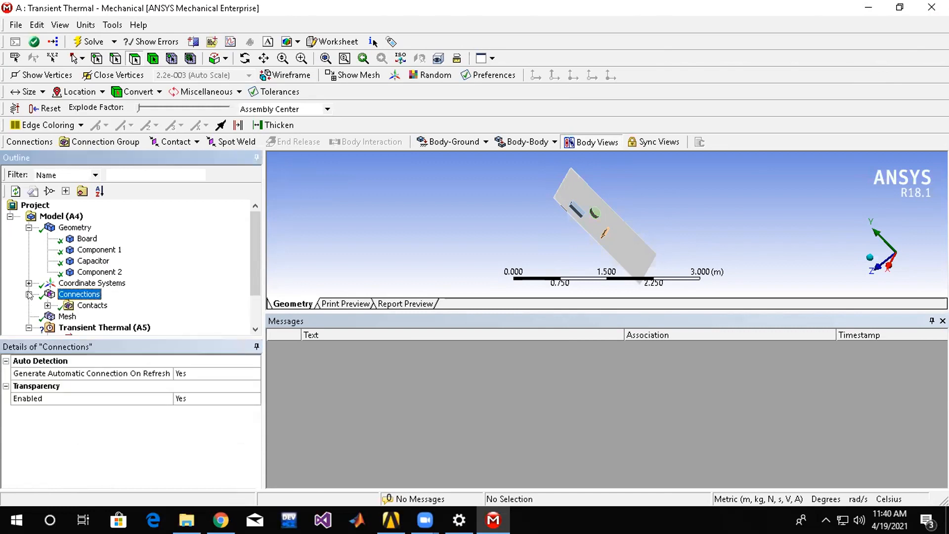
pyautogui.click(48, 305)
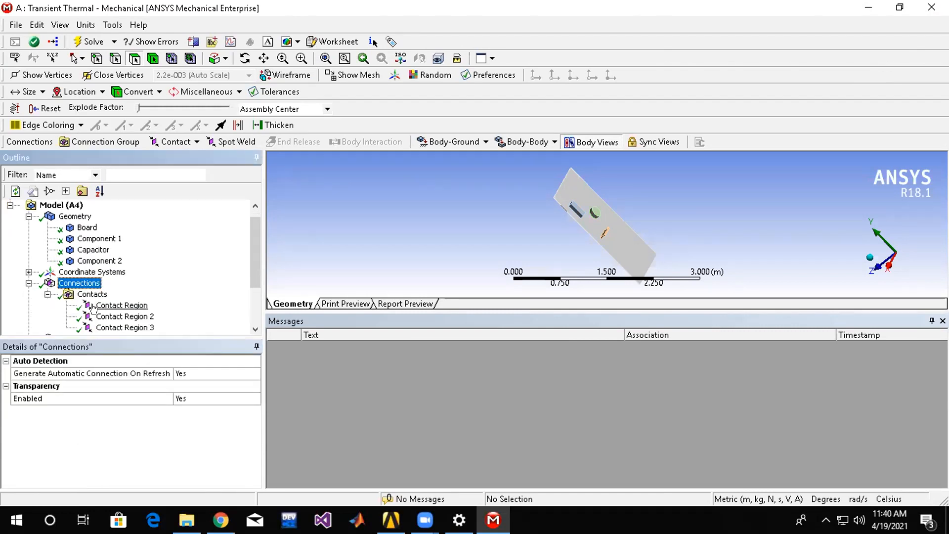
pyautogui.click(107, 307)
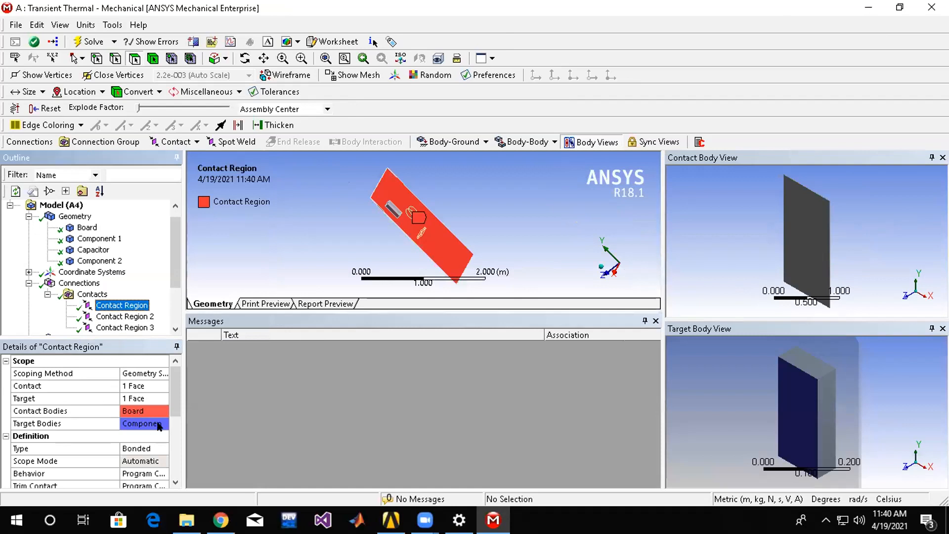
pyautogui.scroll(-1, 173, 404)
pyautogui.scroll(-1, 169, 415)
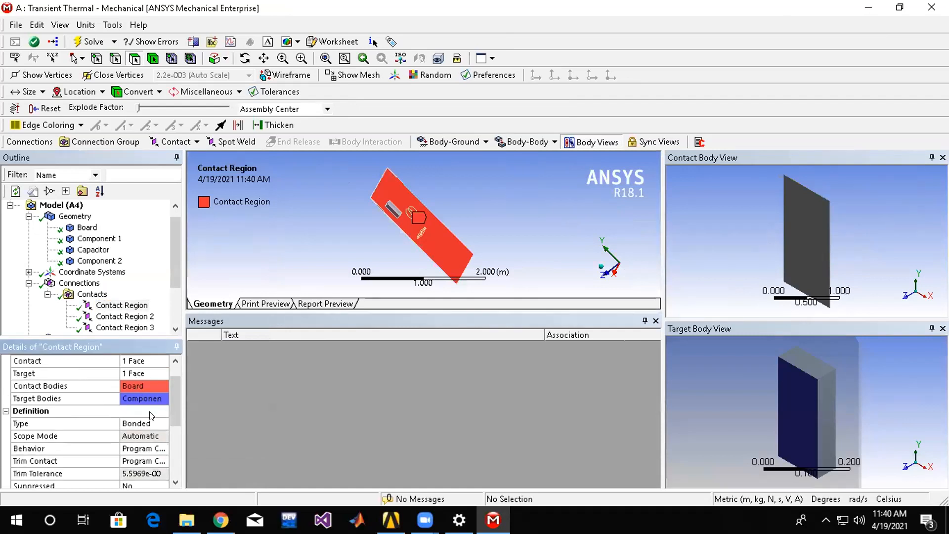
pyautogui.click(144, 421)
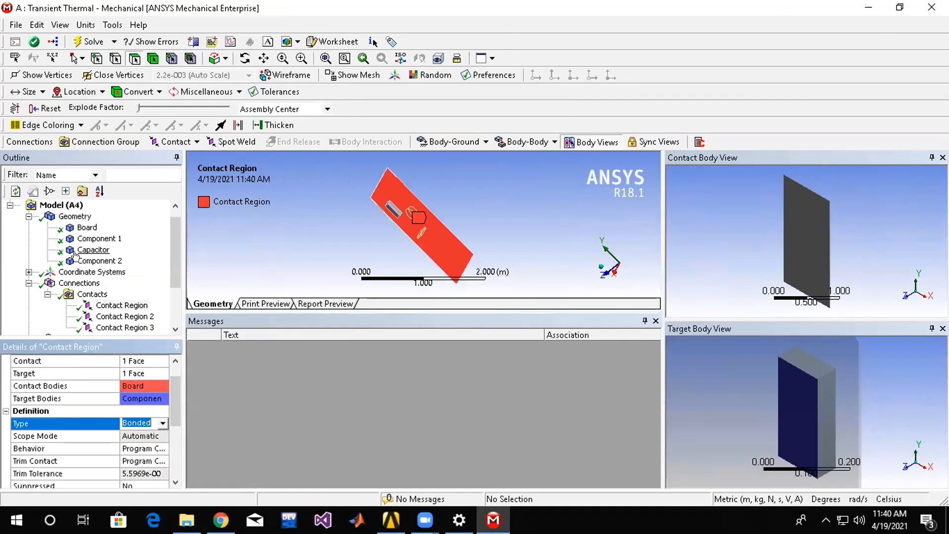
pyautogui.click(30, 271)
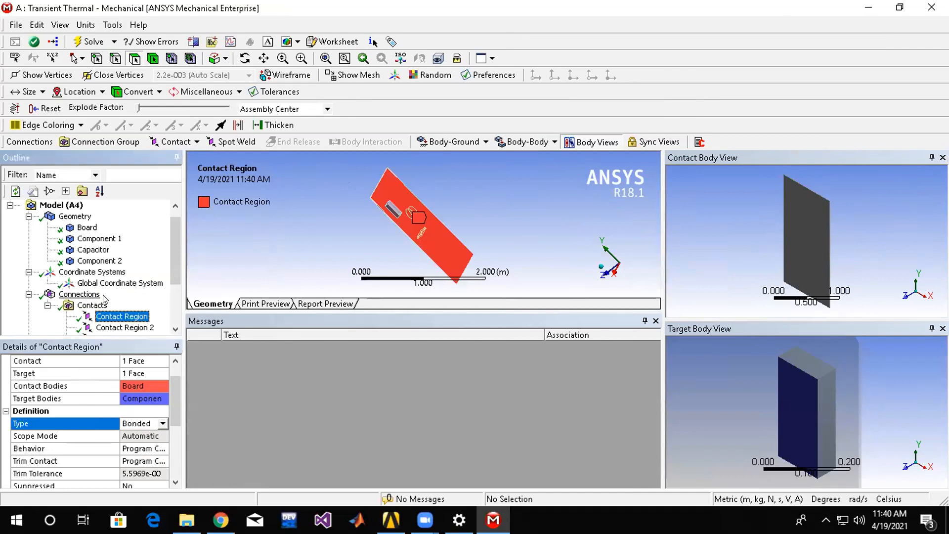
pyautogui.scroll(-2, 139, 279)
pyautogui.click(131, 271)
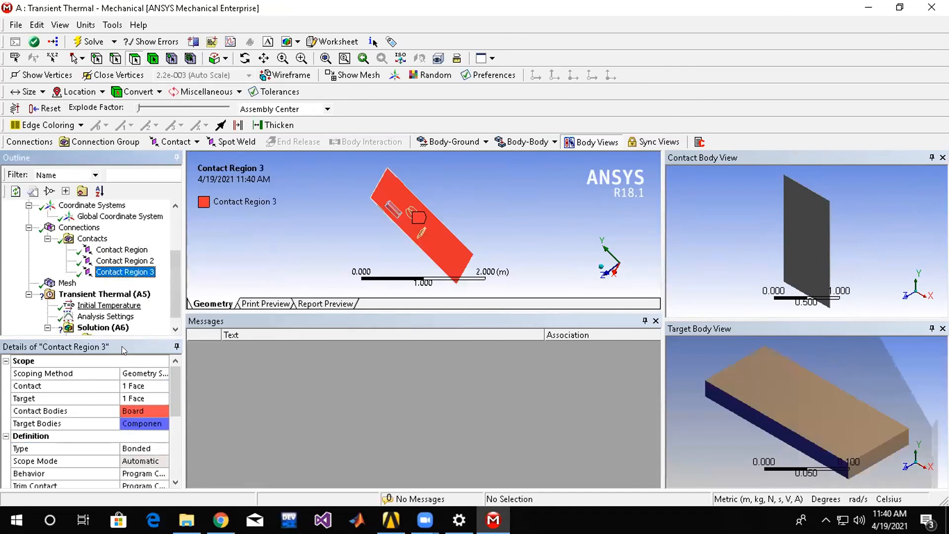
pyautogui.click(151, 448)
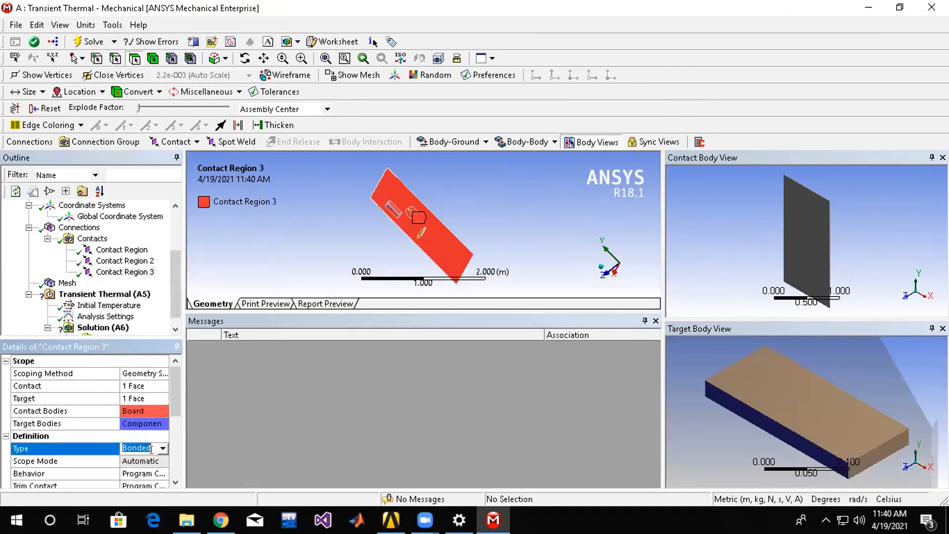
# Insert a Heat Flux load into the Transient Thermal analysis.
pyautogui.click(69, 283)
pyautogui.moveTo(651, 216); pyautogui.dragTo(602, 215, button='middle')
pyautogui.scroll(8, 603, 215)
pyautogui.scroll(-4, 603, 215)
pyautogui.click(109, 305)
pyautogui.rightClick(101, 294)
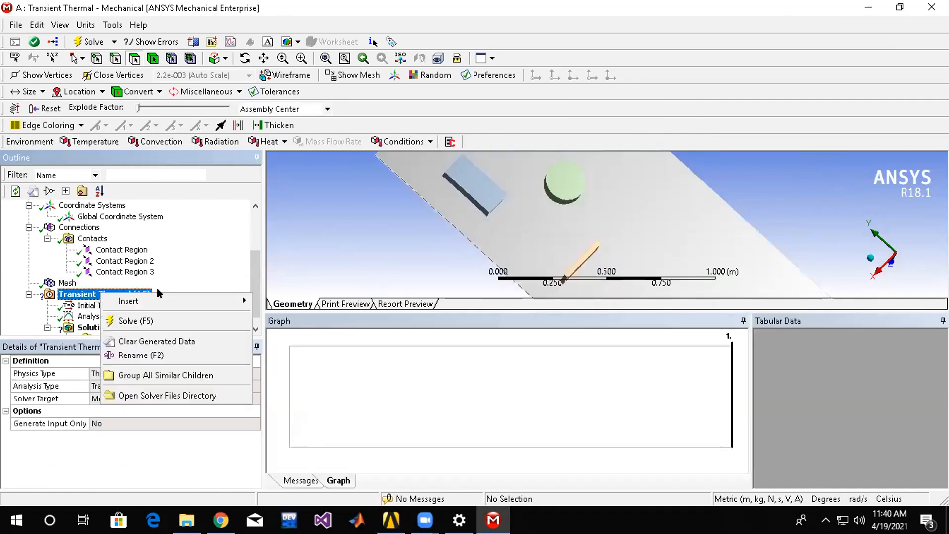
pyautogui.moveTo(173, 300)
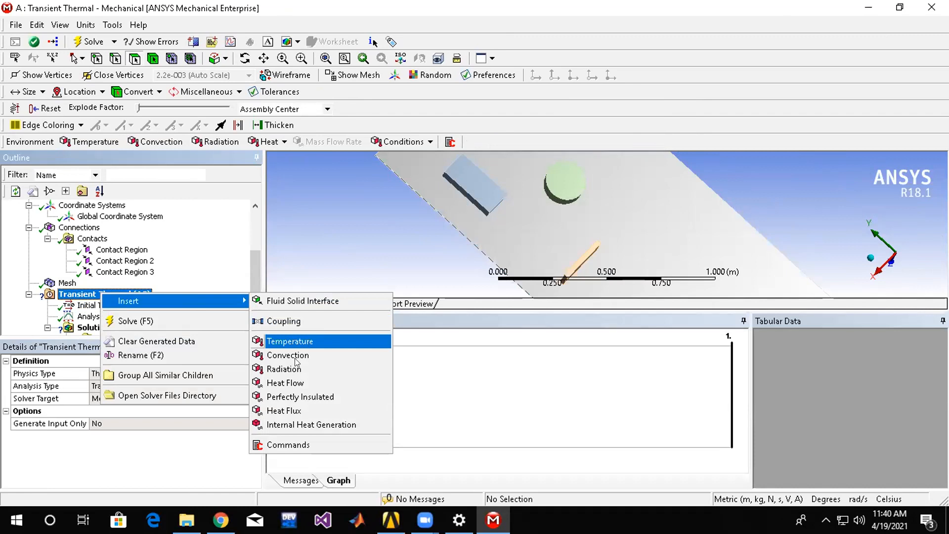
pyautogui.click(291, 410)
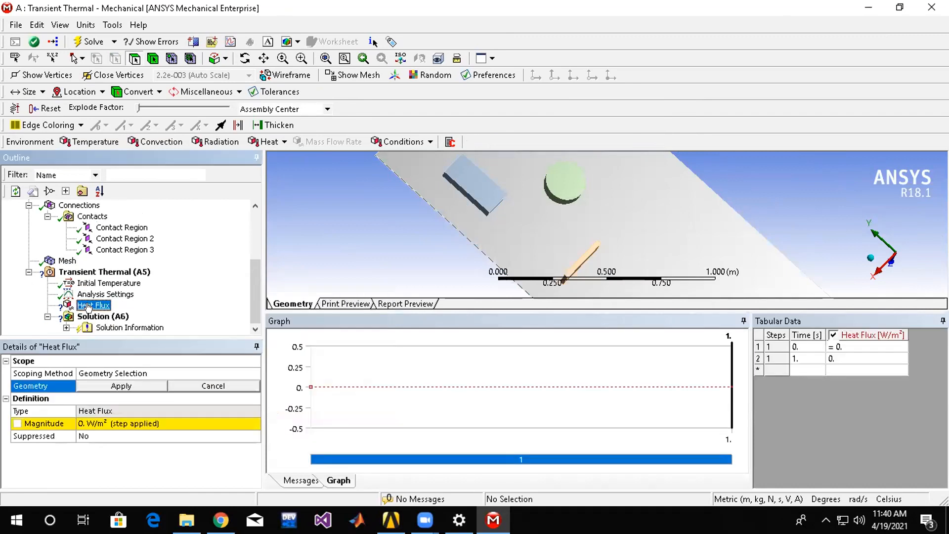
# Scope the Heat Flux to the round Capacitor body and set its magnitude to 1000 W/m².
pyautogui.click(569, 183)
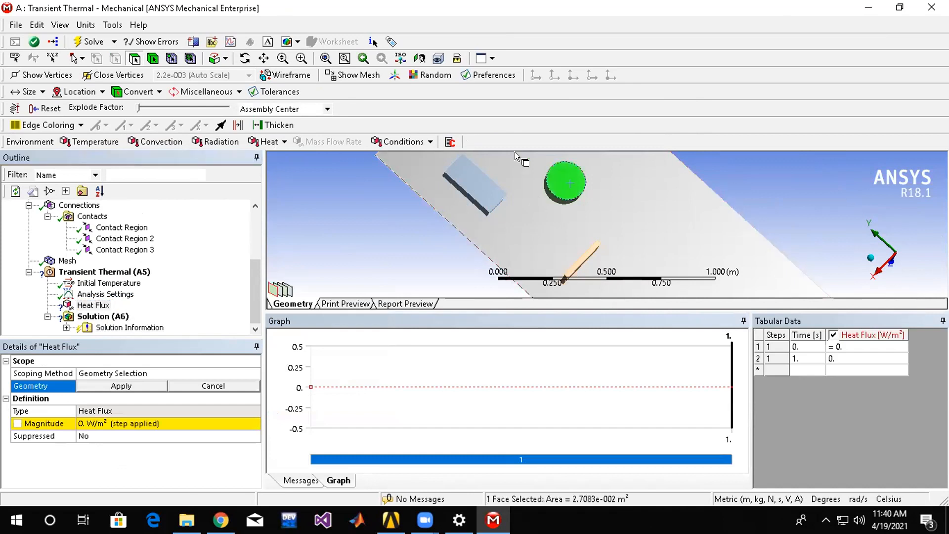
pyautogui.click(562, 187)
pyautogui.click(122, 385)
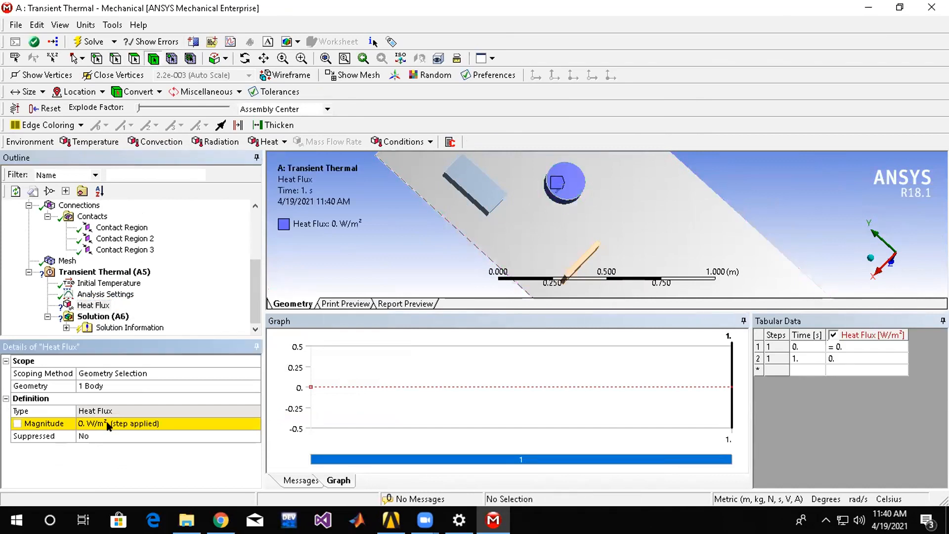
pyautogui.click(112, 424)
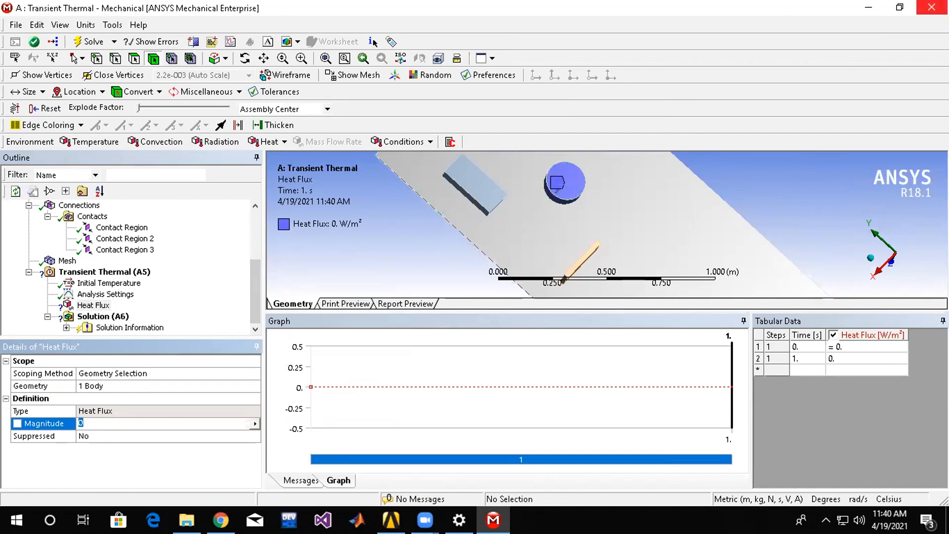
pyautogui.press('Return')
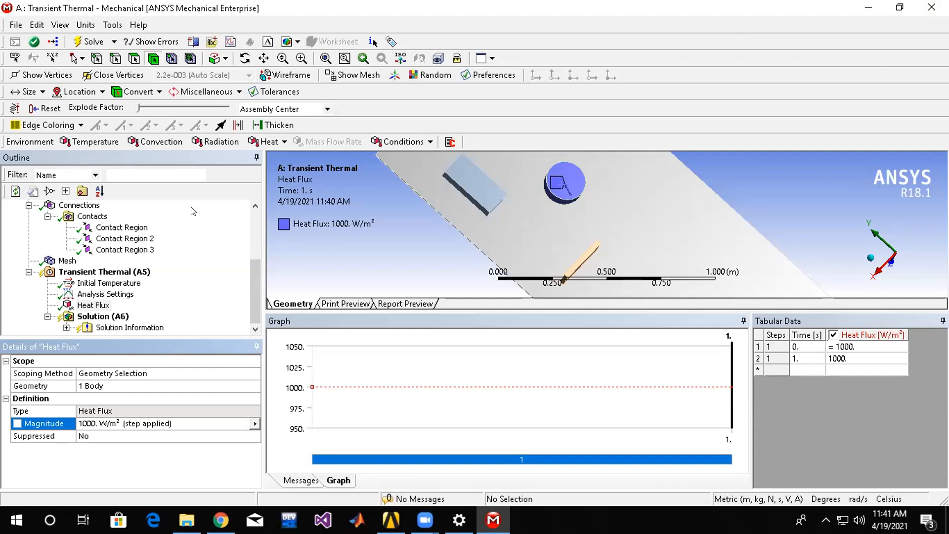
# Insert a Temperature load into the Transient Thermal analysis and scope it to the blue rectangular component body.
pyautogui.click(108, 273)
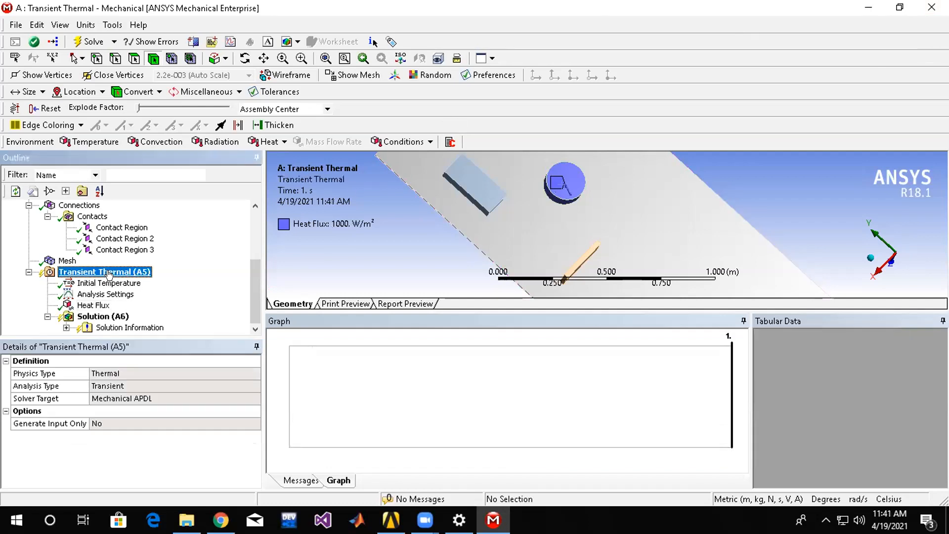
pyautogui.rightClick(109, 273)
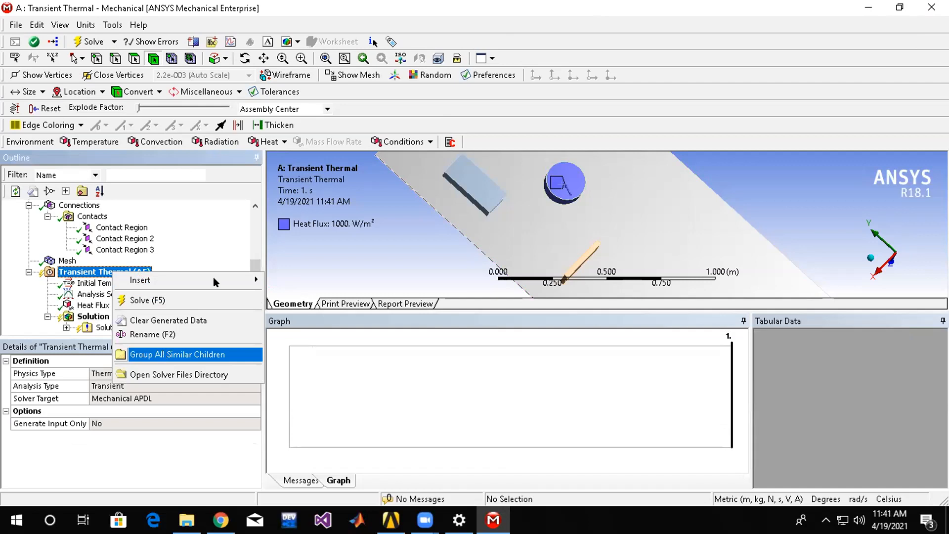
pyautogui.moveTo(216, 277)
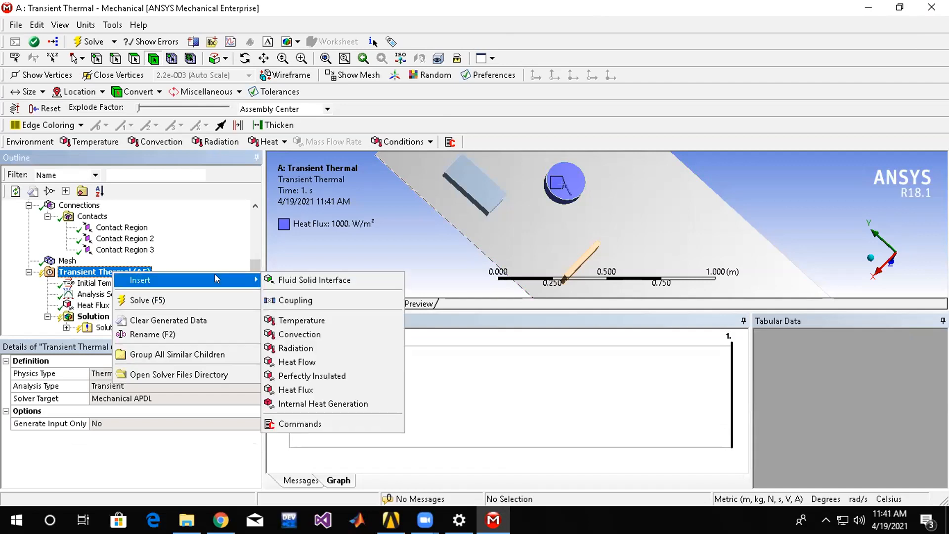
pyautogui.click(301, 320)
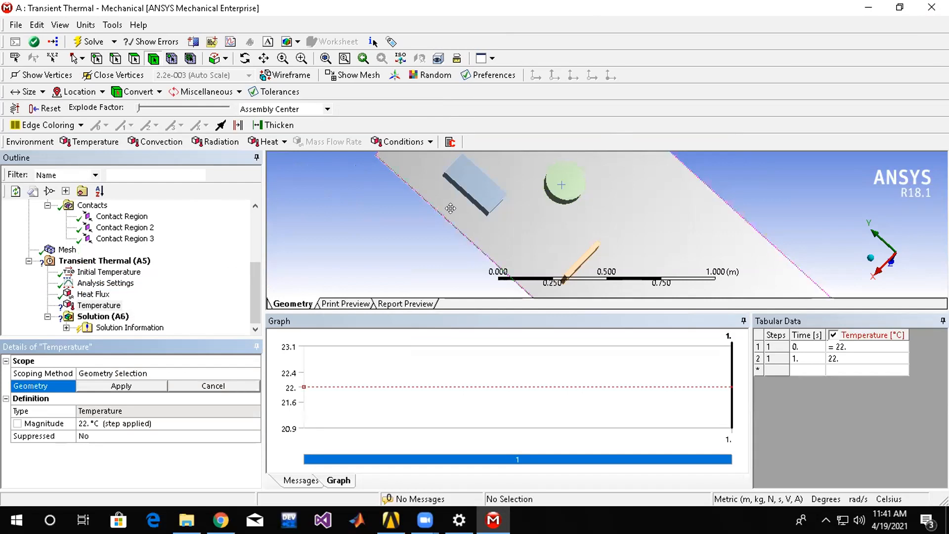
pyautogui.click(482, 197)
pyautogui.click(118, 386)
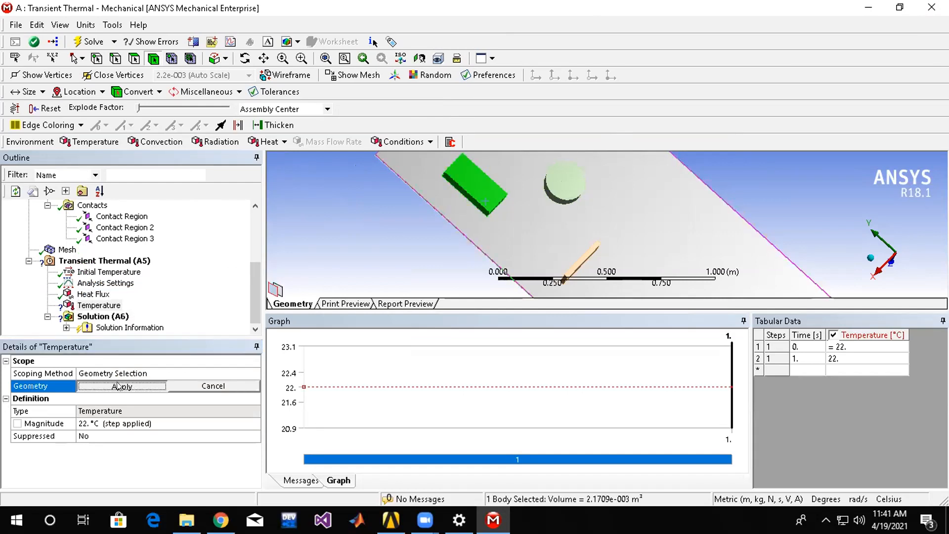
# Set the Temperature load's magnitude to 100 °C.
pyautogui.click(94, 435)
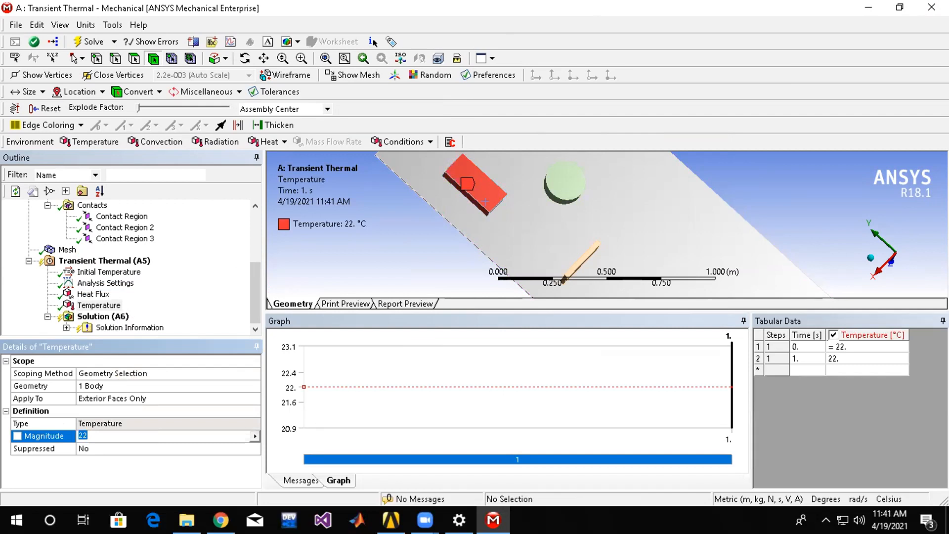
pyautogui.write('100')
pyautogui.press('Return')
# Insert a Convection load into the Transient Thermal analysis and scope it to the board, the round capacitor and both components.
pyautogui.click(104, 260)
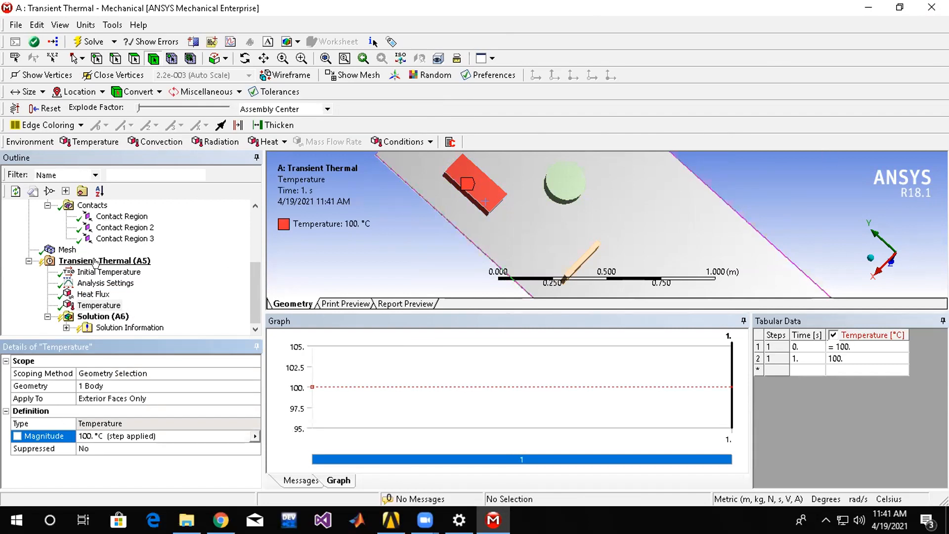
pyautogui.rightClick(104, 262)
pyautogui.moveTo(194, 274)
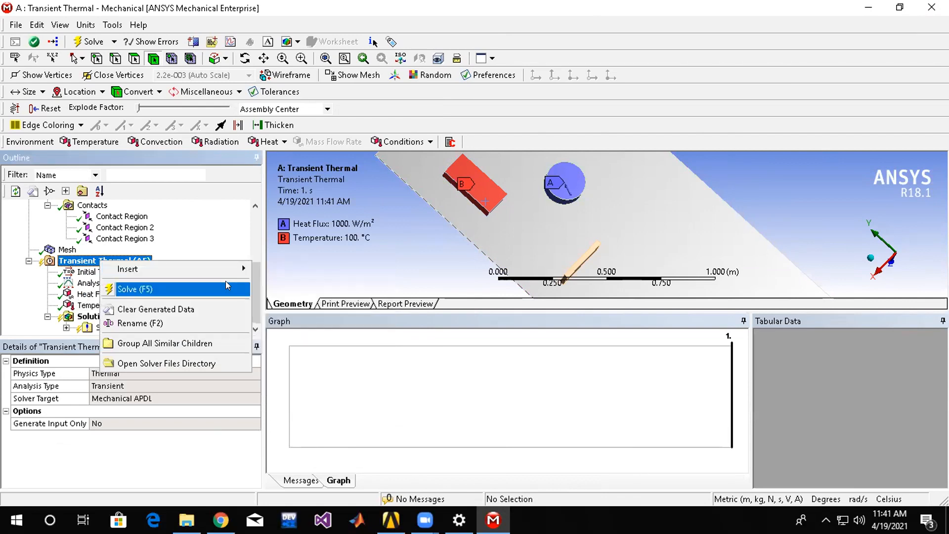
pyautogui.click(328, 321)
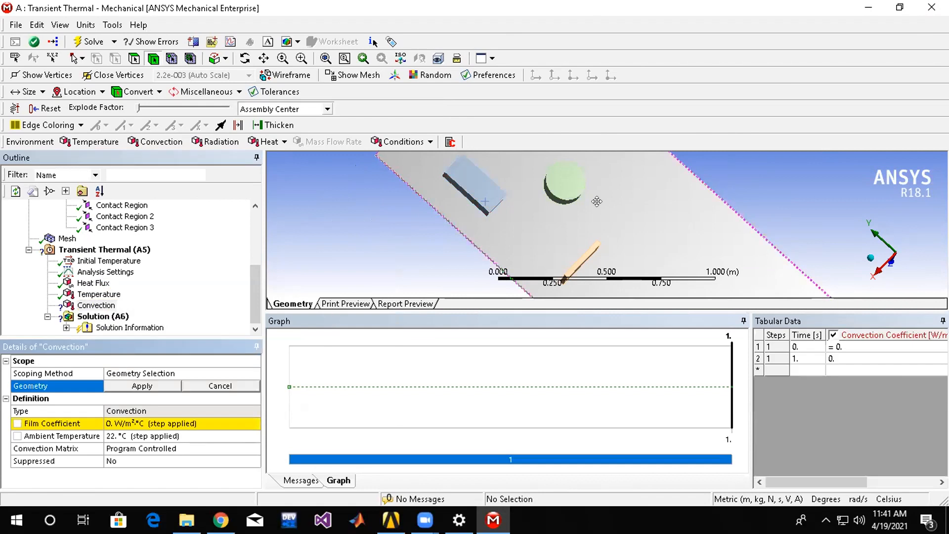
pyautogui.click(668, 242)
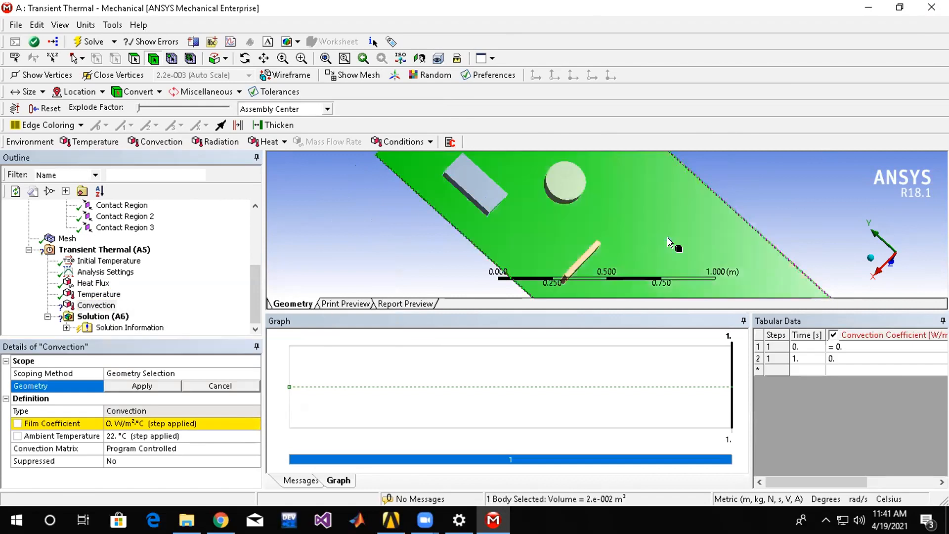
pyautogui.keyDown('ctrl'); pyautogui.click(568, 186); pyautogui.keyUp('ctrl')
pyautogui.keyDown('ctrl'); pyautogui.click(582, 261); pyautogui.keyUp('ctrl')
pyautogui.keyDown('ctrl'); pyautogui.click(478, 189); pyautogui.keyUp('ctrl')
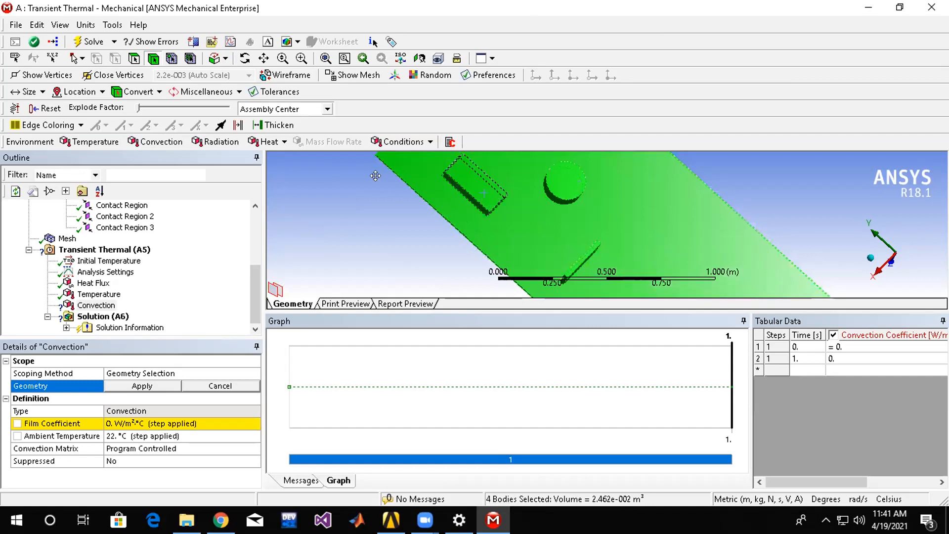
pyautogui.click(131, 387)
# Import the Stagnant Air - Simplified Case convection data as the film coefficient of the Convection load.
pyautogui.click(151, 421)
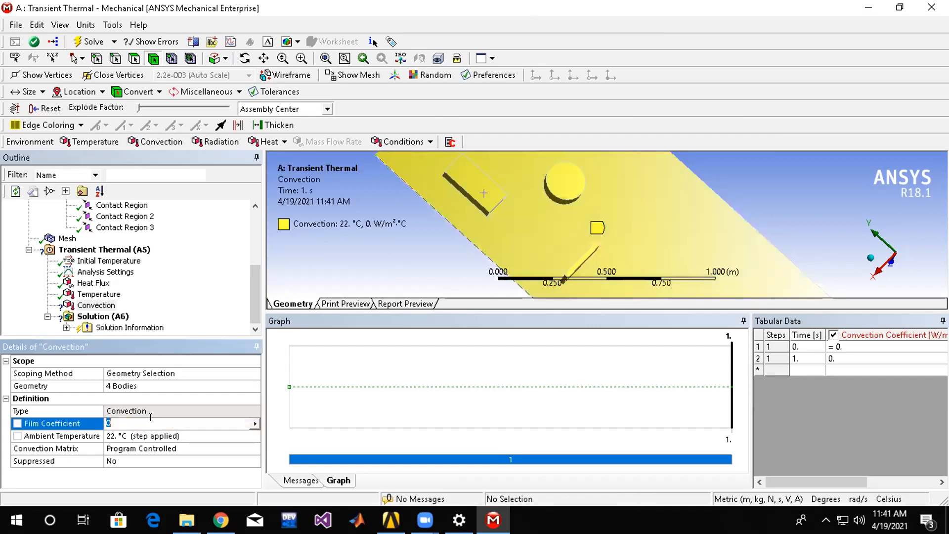
pyautogui.click(257, 423)
pyautogui.click(316, 345)
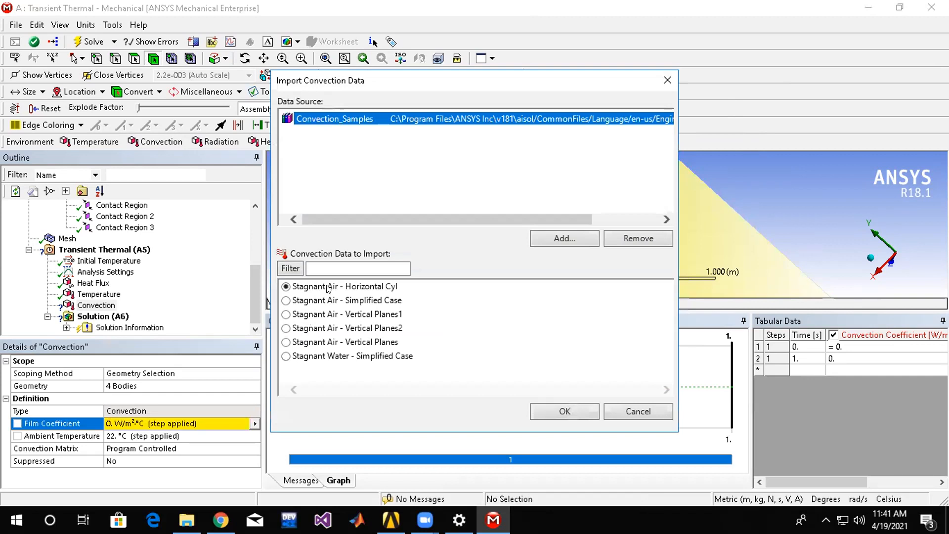
pyautogui.click(328, 300)
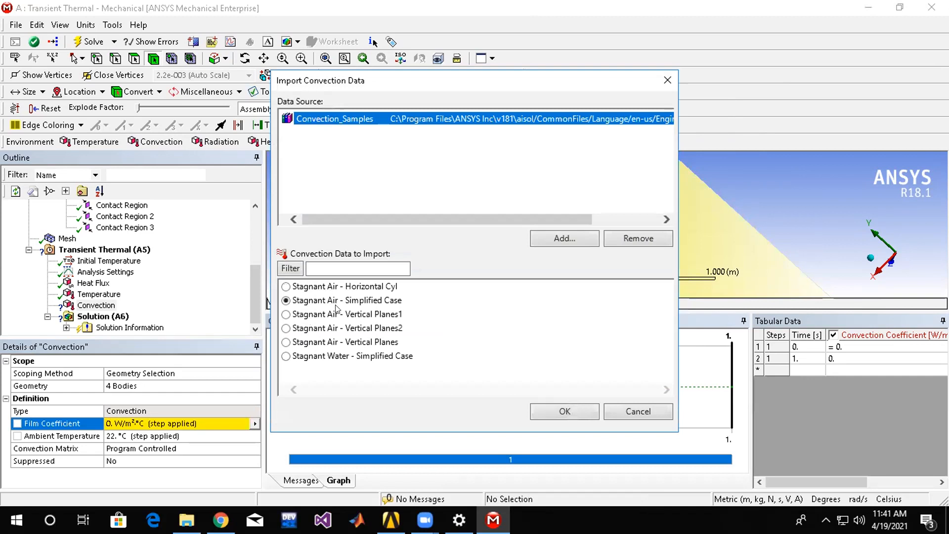
pyautogui.click(551, 407)
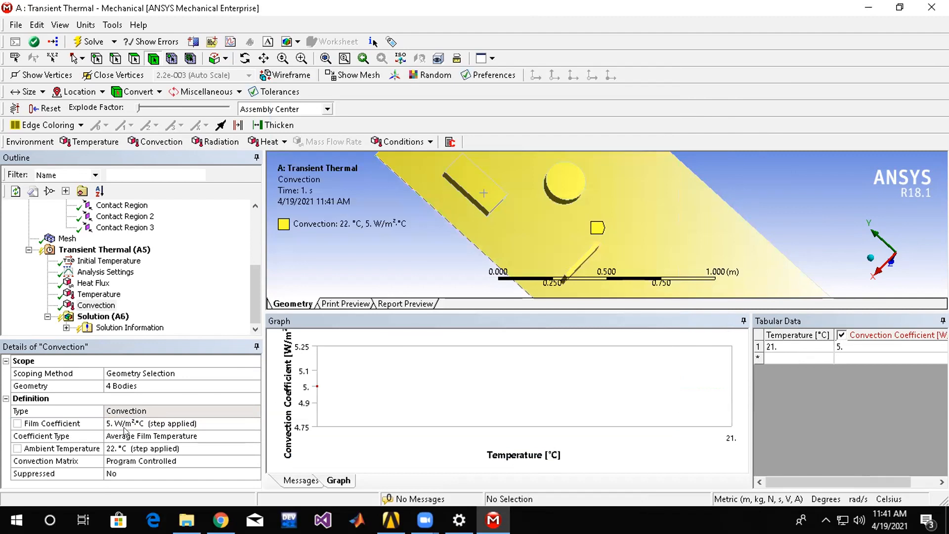
# Add a thermal Temperature result to the Solution and solve the analysis.
pyautogui.click(106, 316)
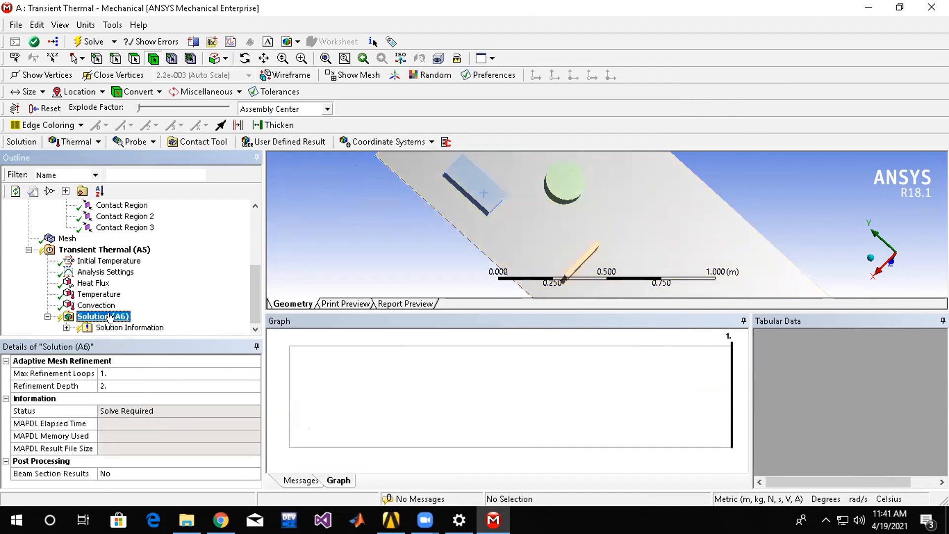
pyautogui.rightClick(114, 316)
pyautogui.moveTo(130, 322)
pyautogui.moveTo(296, 323)
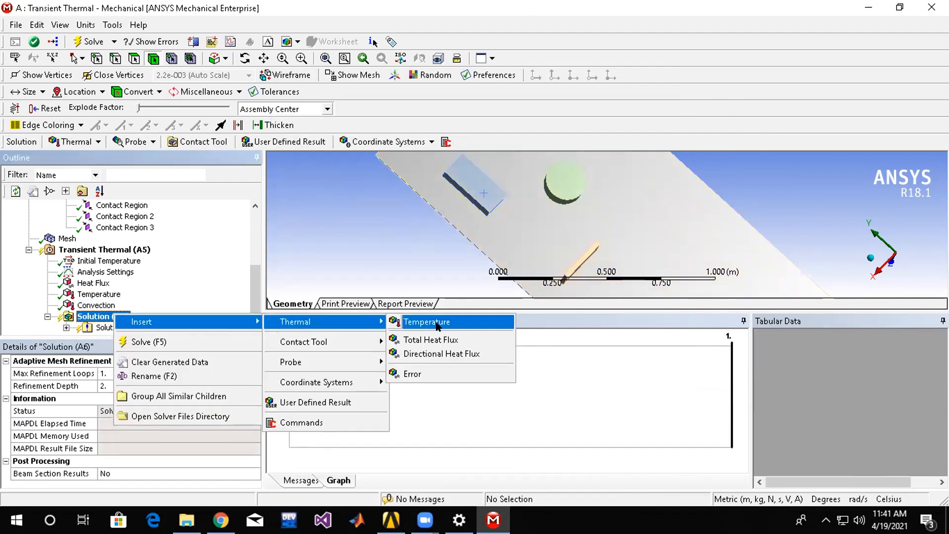
pyautogui.click(417, 322)
pyautogui.rightClick(103, 305)
pyautogui.press('Escape')
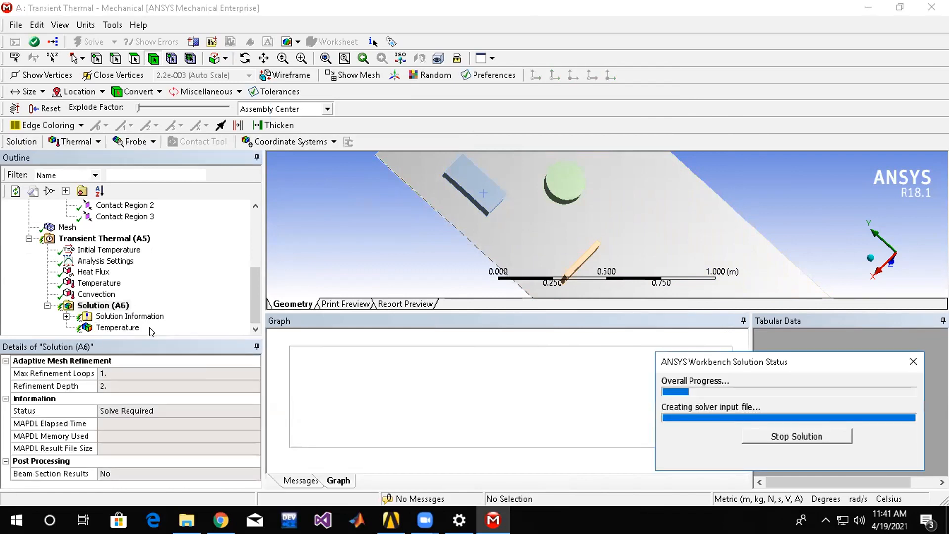
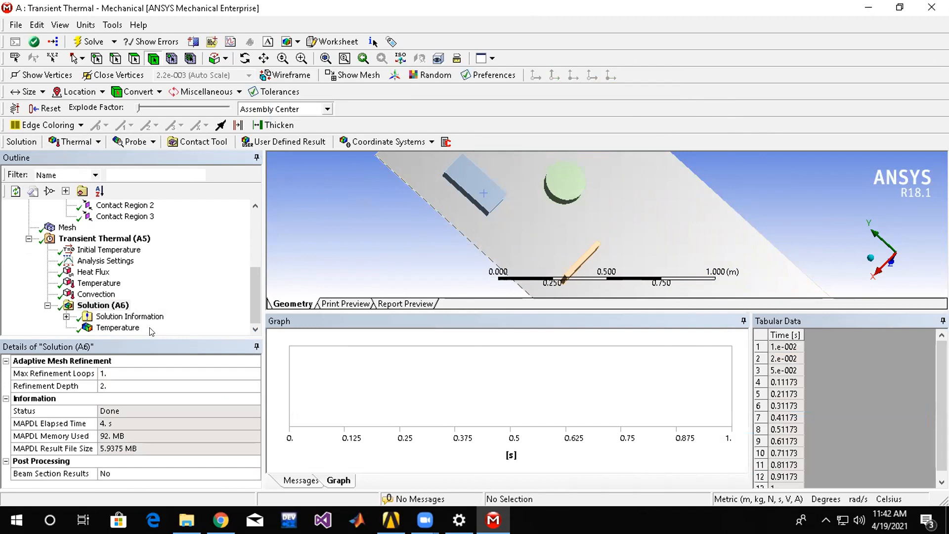
# Examine the solved Temperature result on the model and review the Temperature and Heat Flux loads applied in the analysis.
pyautogui.click(118, 319)
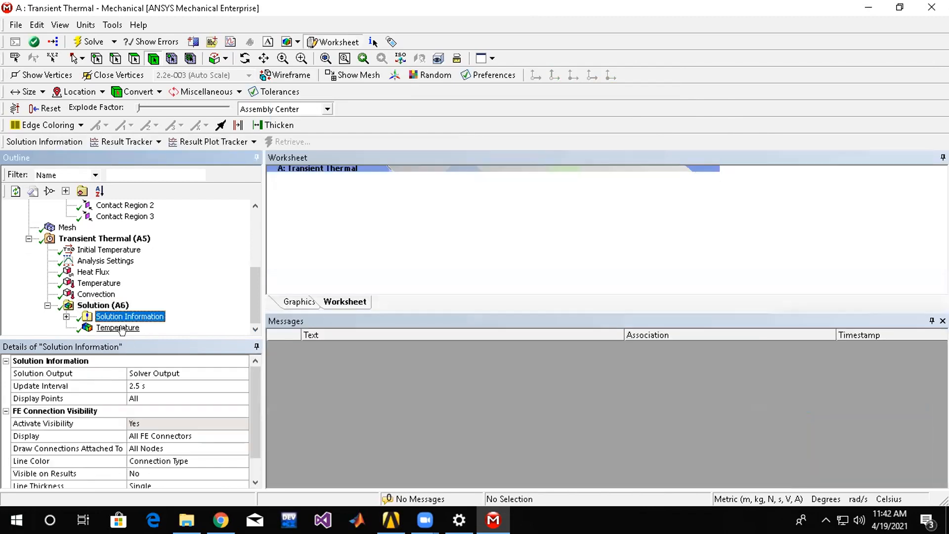
pyautogui.click(118, 327)
pyautogui.moveTo(600, 235); pyautogui.dragTo(587, 232)
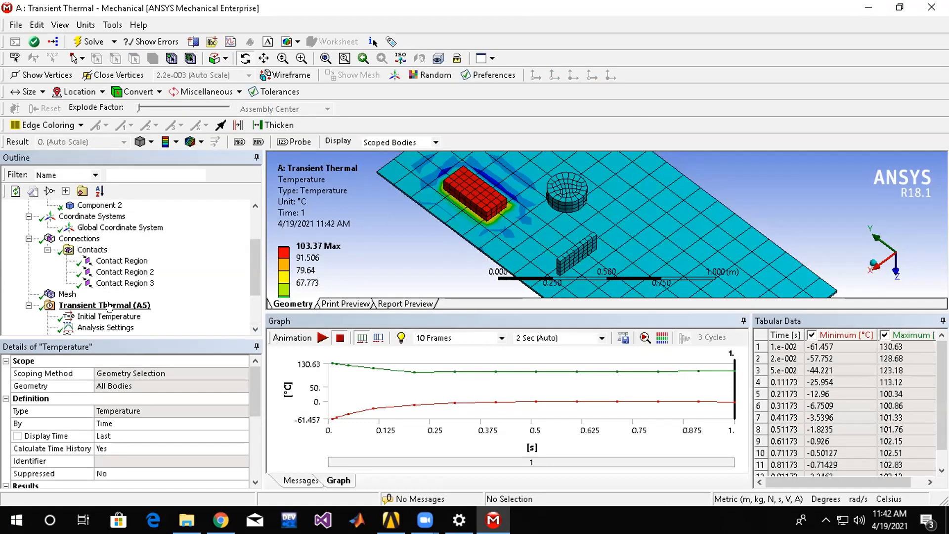
pyautogui.scroll(-3, 109, 307)
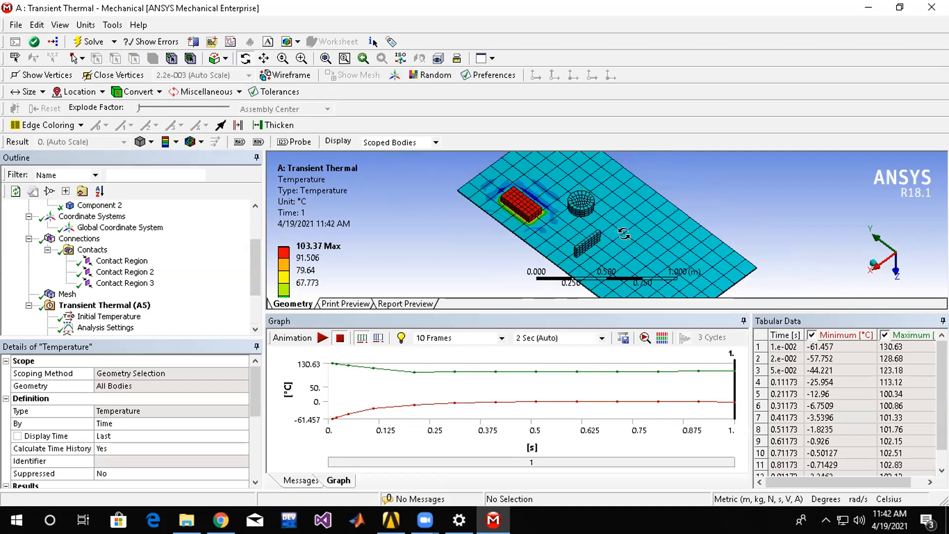
pyautogui.scroll(2, 642, 242)
pyautogui.moveTo(642, 242); pyautogui.dragTo(665, 244)
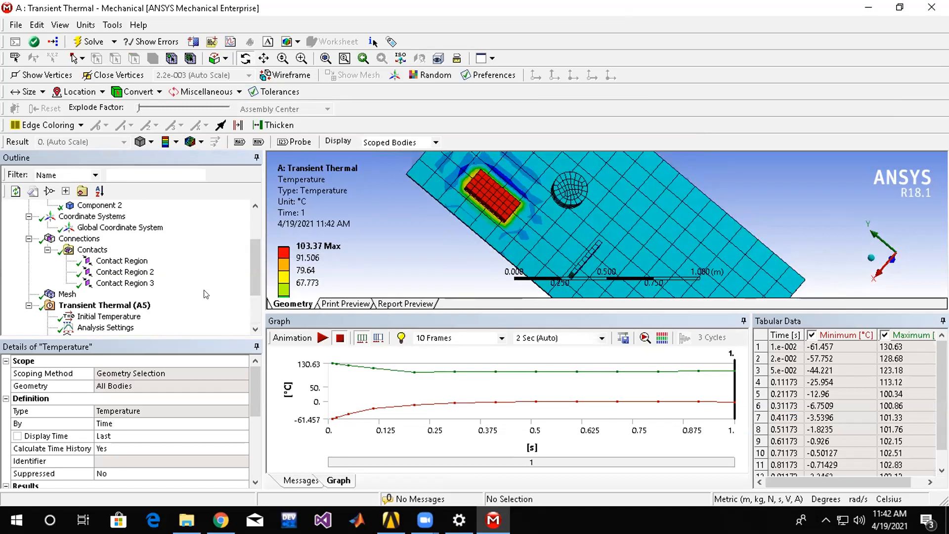
pyautogui.click(98, 305)
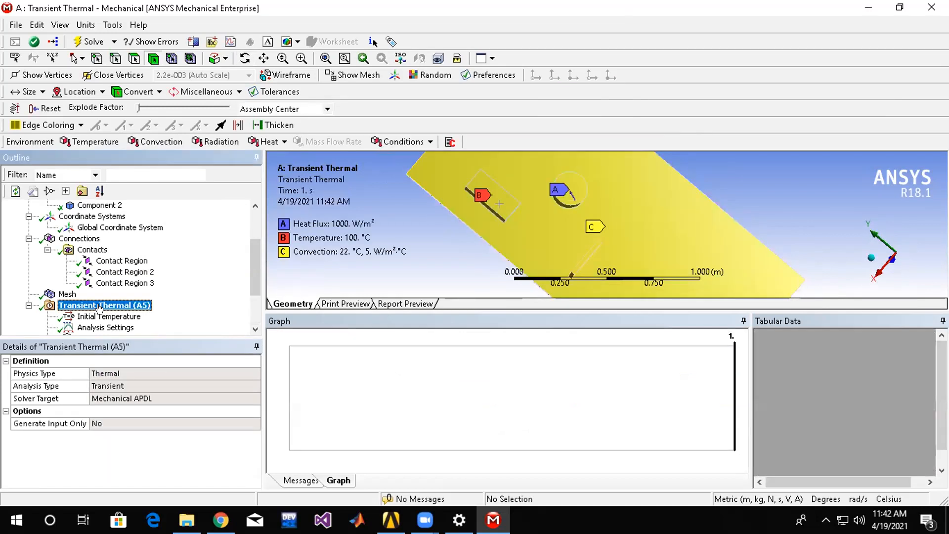
pyautogui.scroll(-2, 119, 294)
pyautogui.click(97, 283)
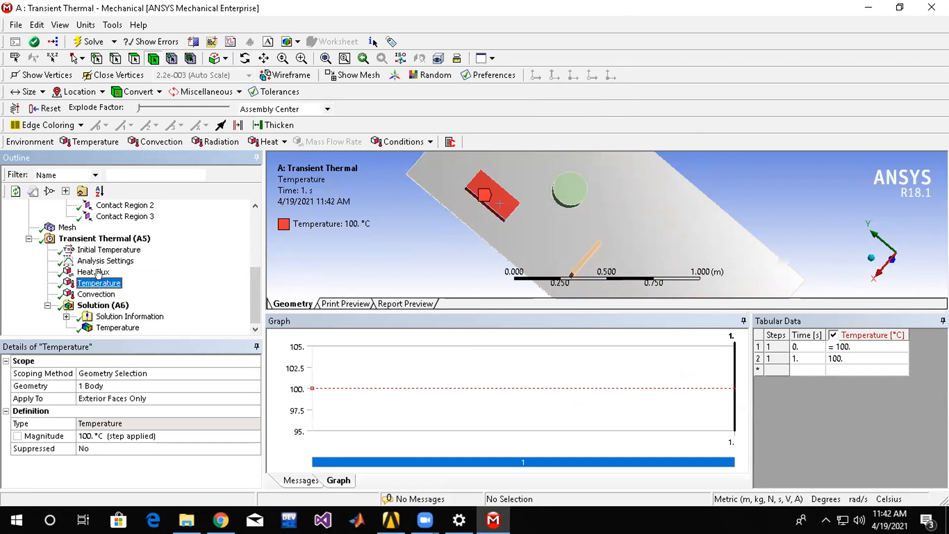
pyautogui.click(98, 272)
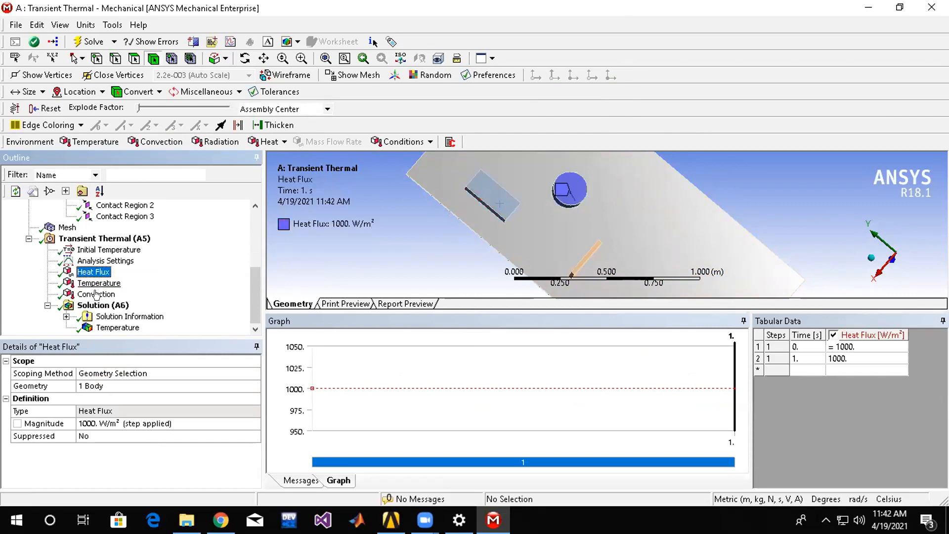
# Insert a second Temperature load into the Transient Thermal analysis, scope it to the thin upright component and set its magnitude to 70 °C.
pyautogui.rightClick(106, 239)
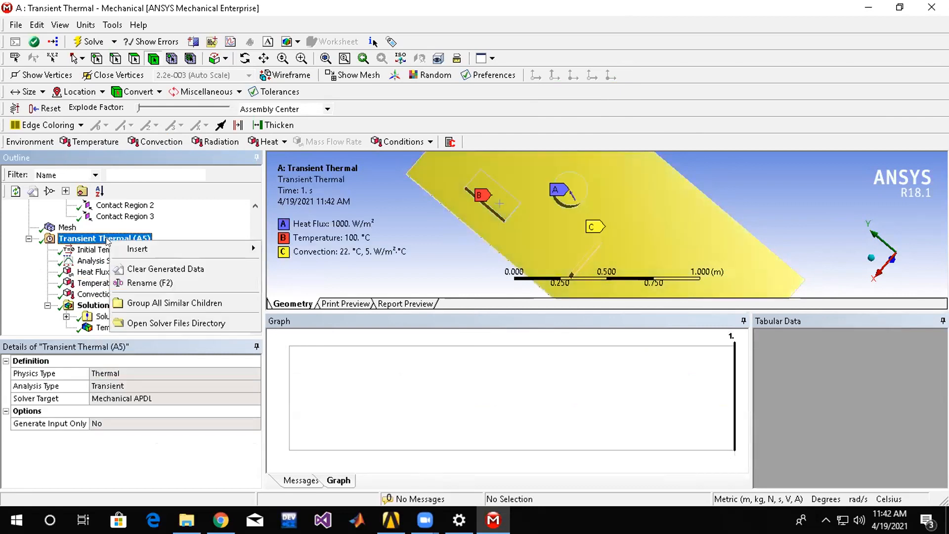
pyautogui.moveTo(197, 249)
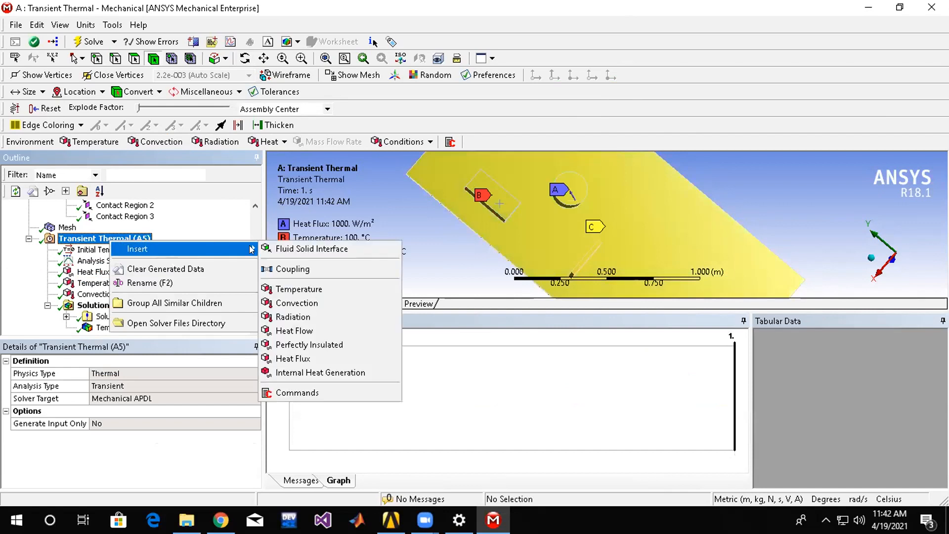
pyautogui.click(327, 288)
pyautogui.click(584, 258)
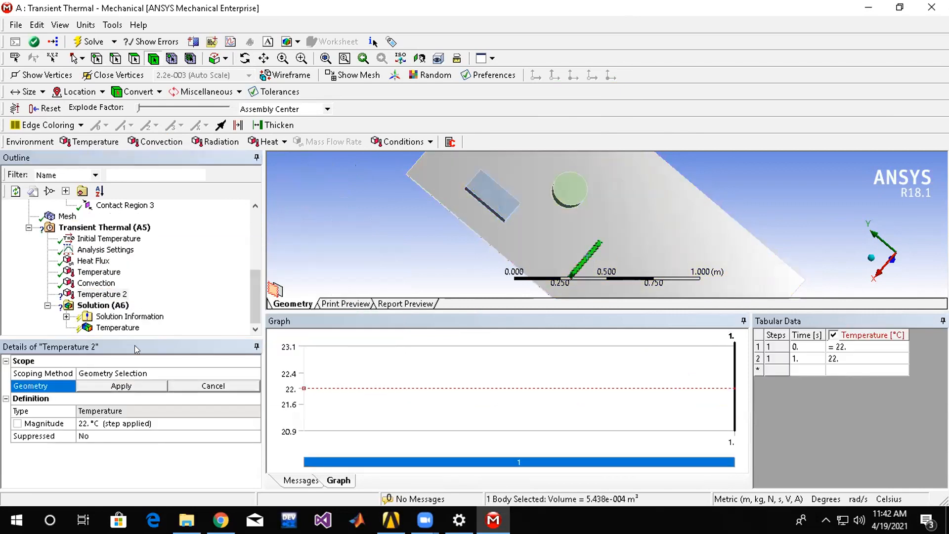
pyautogui.click(122, 386)
pyautogui.click(106, 436)
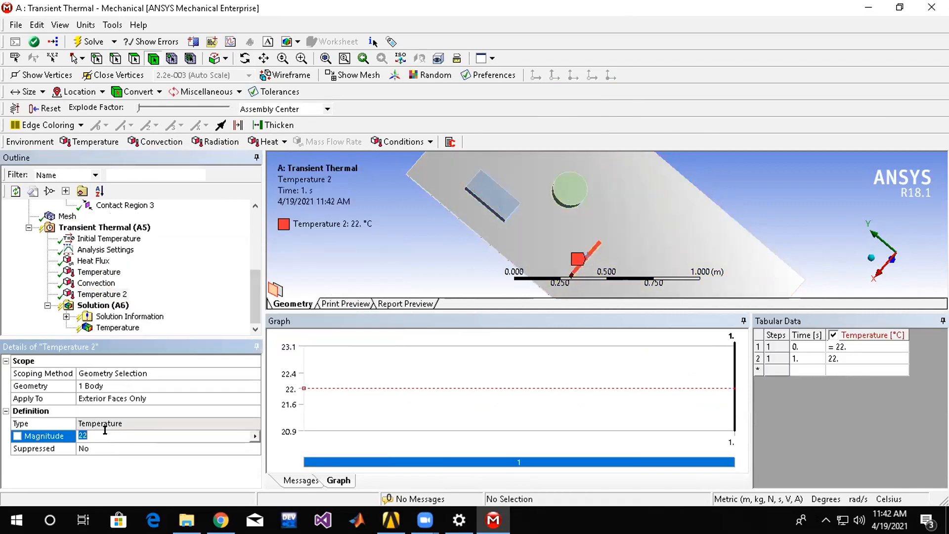
pyautogui.write('70')
pyautogui.press('Return')
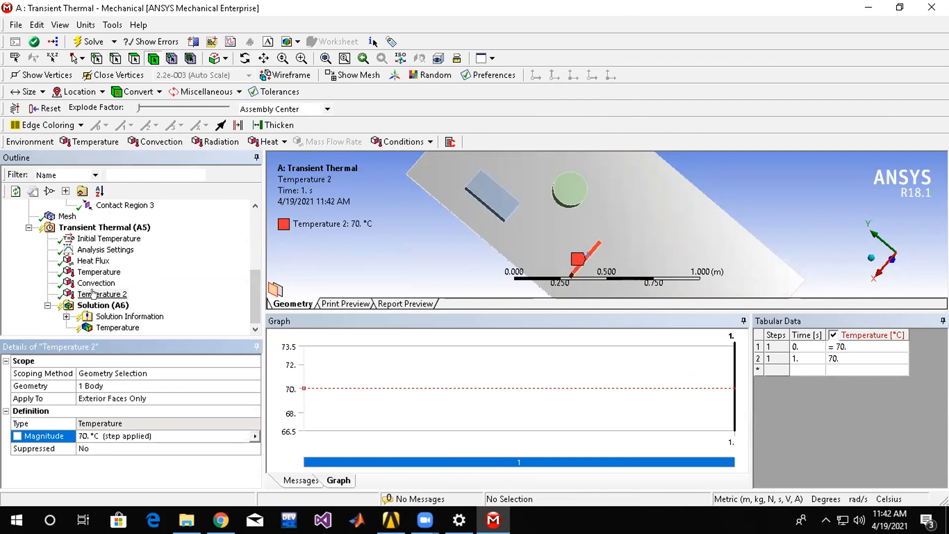
# Insert an Internal Heat Generation load into the analysis, scope it to the round capacitor and set its magnitude to 500 W/m³.
pyautogui.click(107, 228)
pyautogui.rightClick(111, 225)
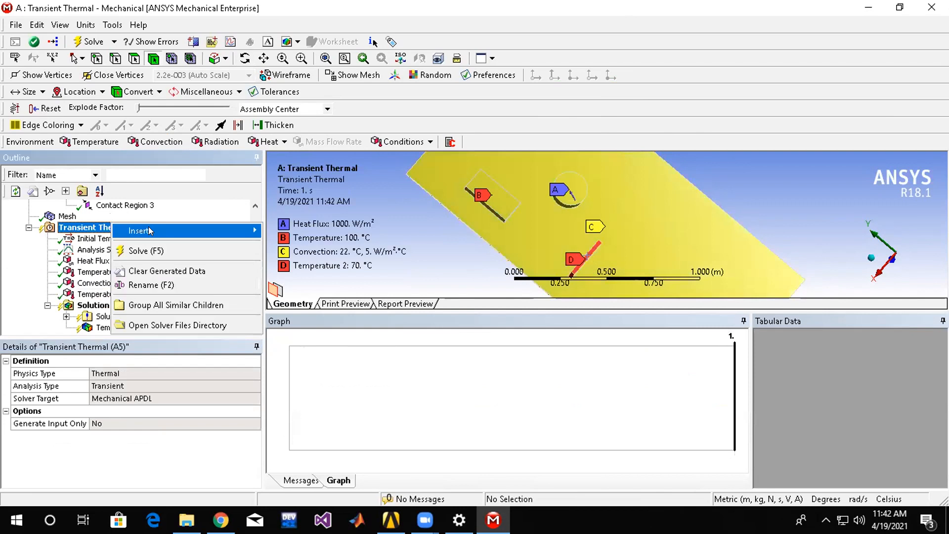
pyautogui.moveTo(149, 231)
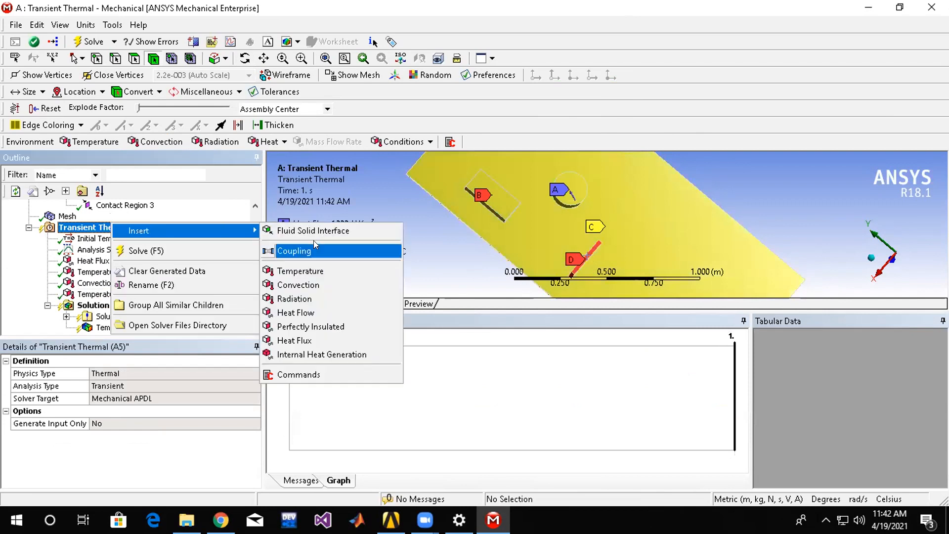
pyautogui.click(323, 355)
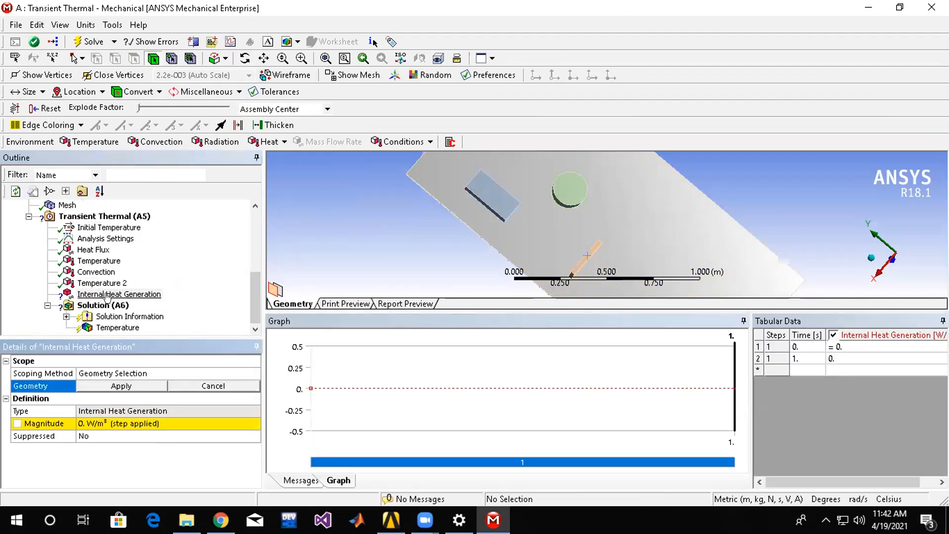
pyautogui.click(580, 190)
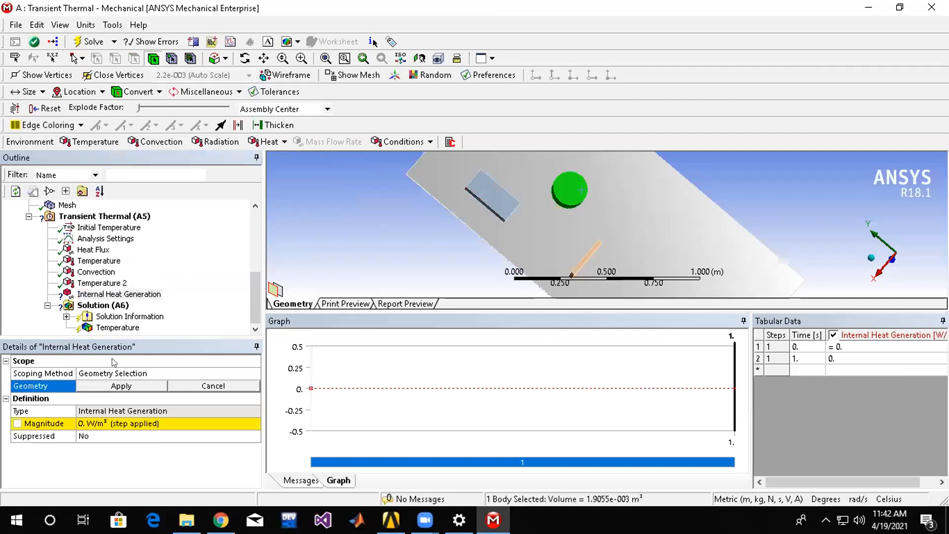
pyautogui.click(121, 386)
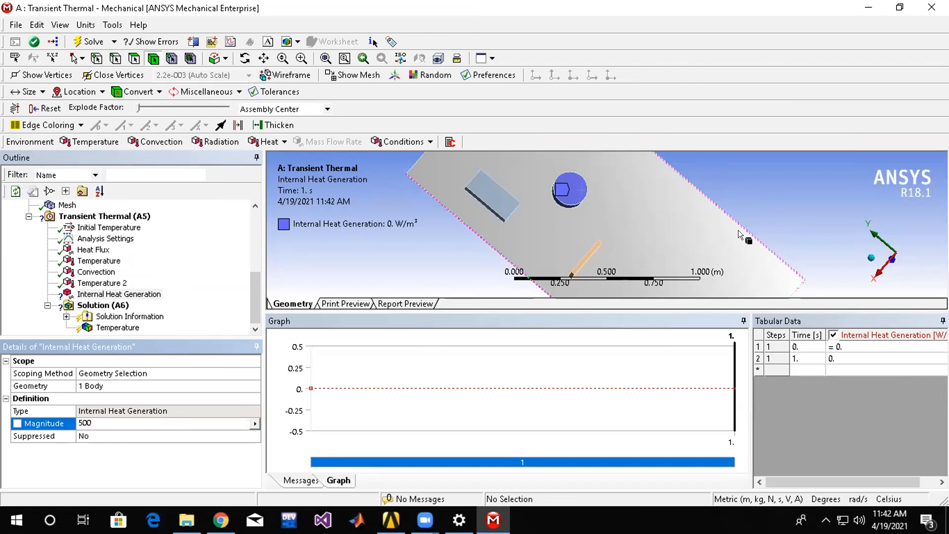
pyautogui.press('Return')
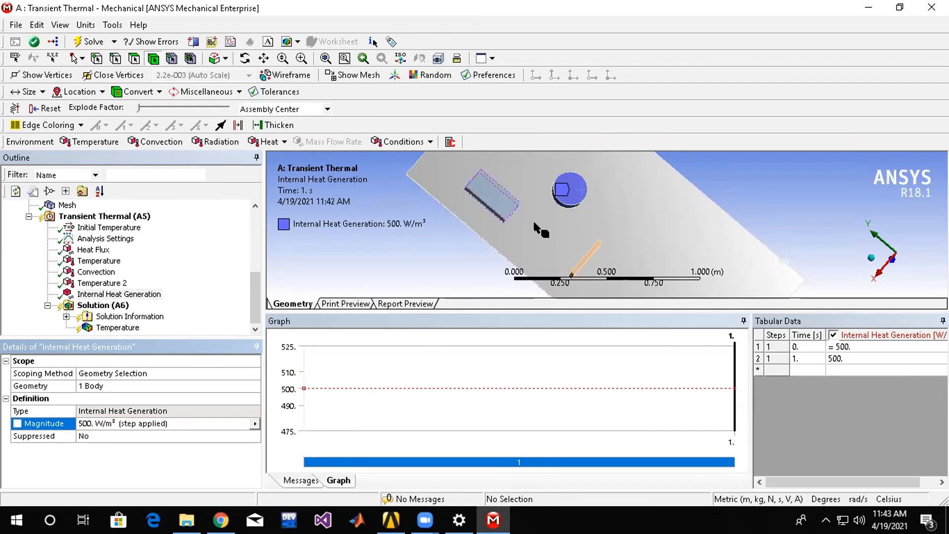
# Insert a Perfectly Insulated condition into the analysis and scope it to the large underside face of the board.
pyautogui.moveTo(590, 235); pyautogui.dragTo(612, 202, button='middle')
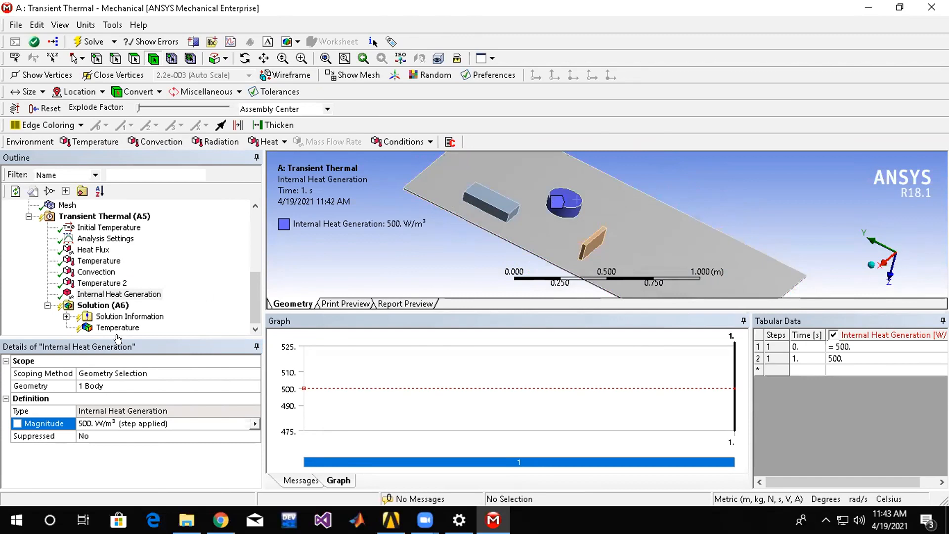
pyautogui.click(104, 218)
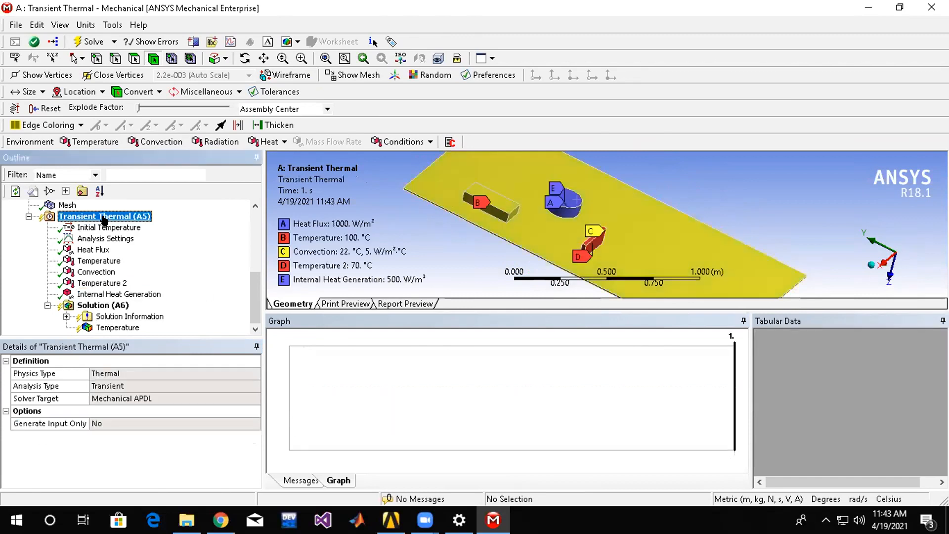
pyautogui.rightClick(104, 219)
pyautogui.moveTo(148, 228)
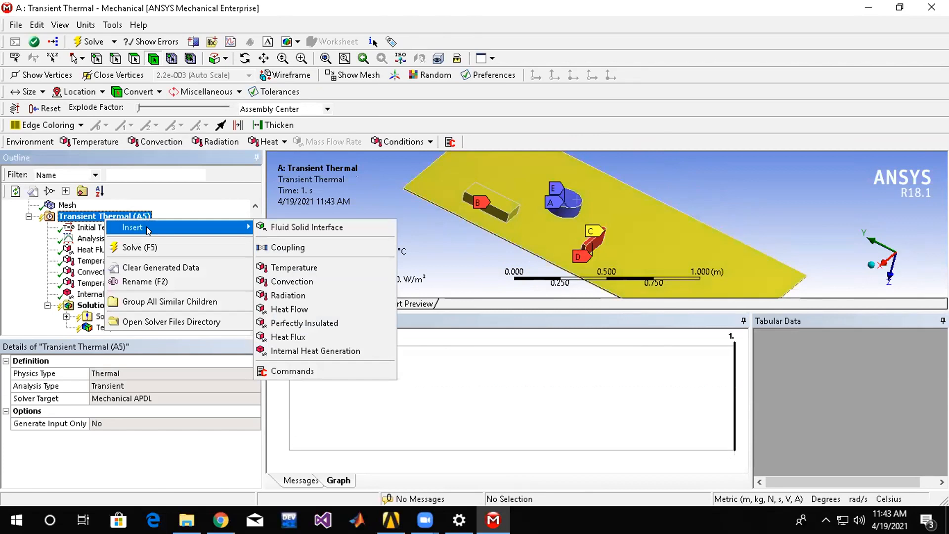
pyautogui.click(370, 327)
pyautogui.moveTo(414, 273); pyautogui.dragTo(606, 192, button='middle')
pyautogui.click(613, 194)
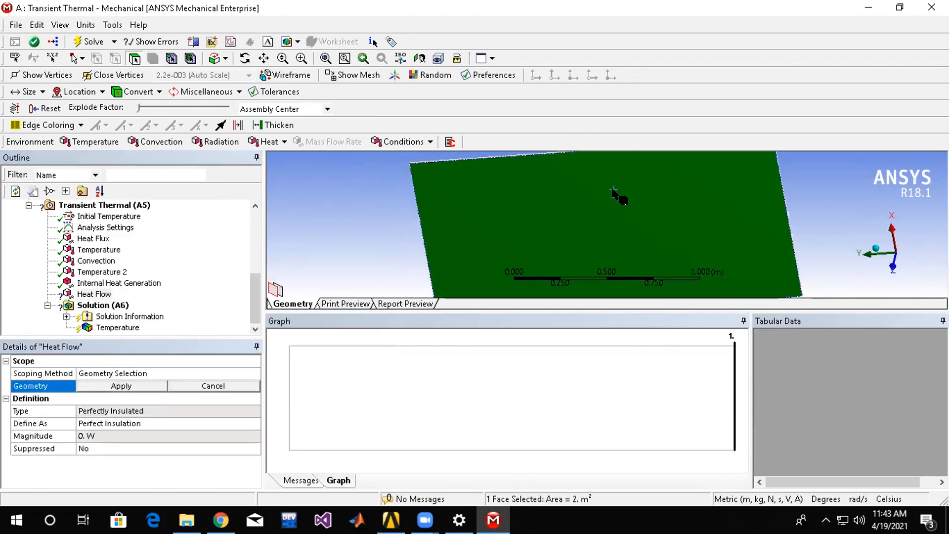
pyautogui.click(118, 387)
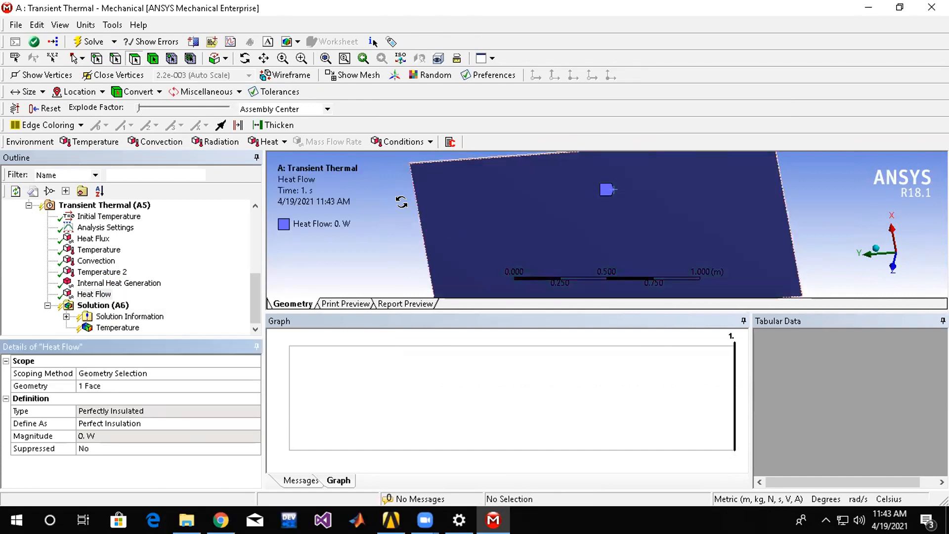
# Solve the Transient Thermal analysis again with the added loads.
pyautogui.moveTo(401, 202); pyautogui.dragTo(387, 242, button='middle')
pyautogui.rightClick(106, 306)
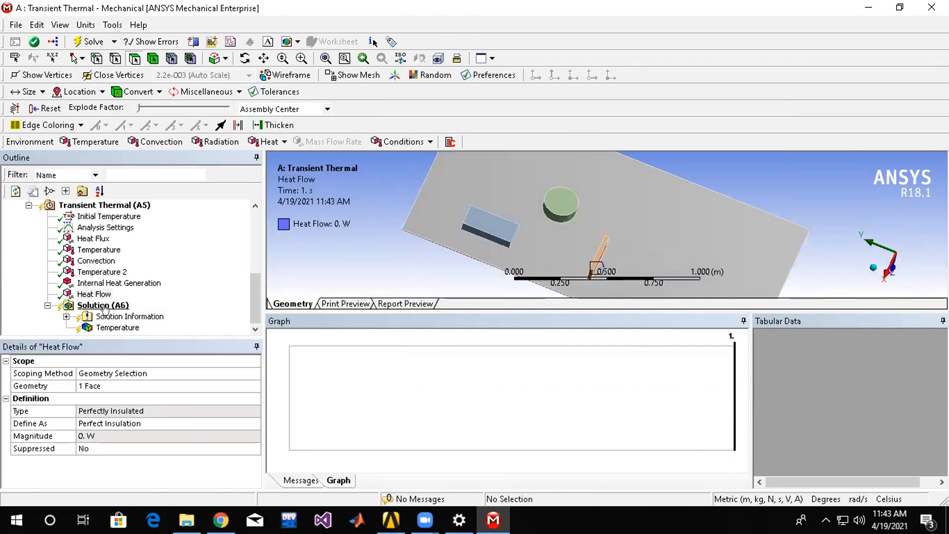
pyautogui.moveTo(169, 316)
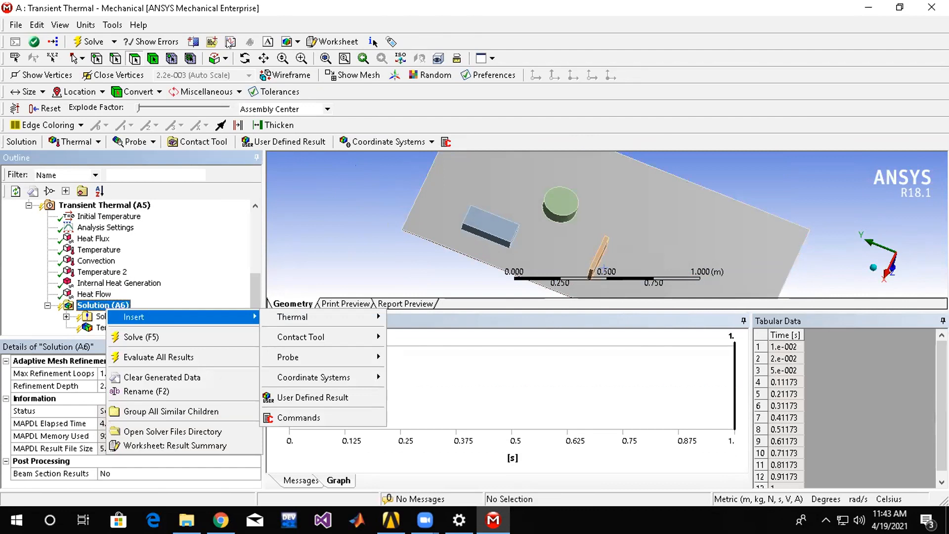
pyautogui.press('Escape')
pyautogui.click(110, 317)
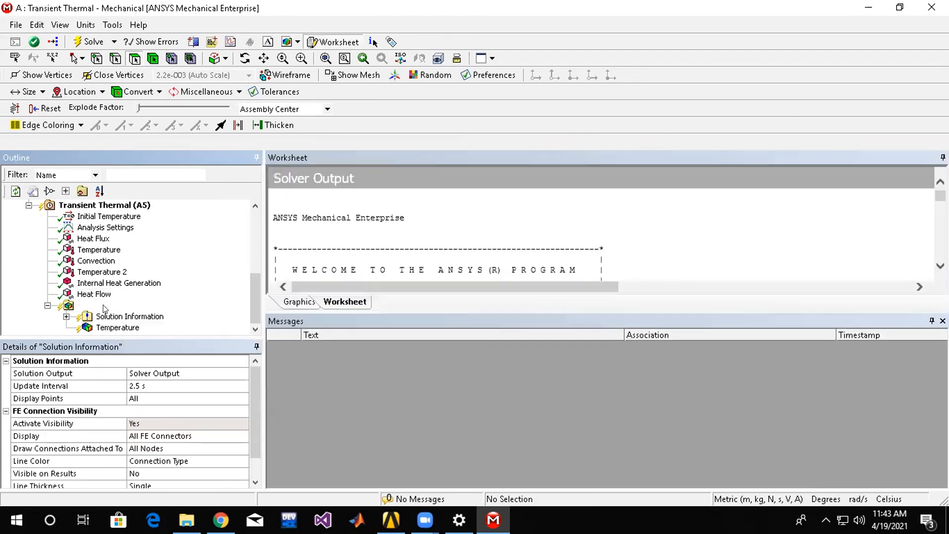
pyautogui.rightClick(105, 306)
pyautogui.click(129, 334)
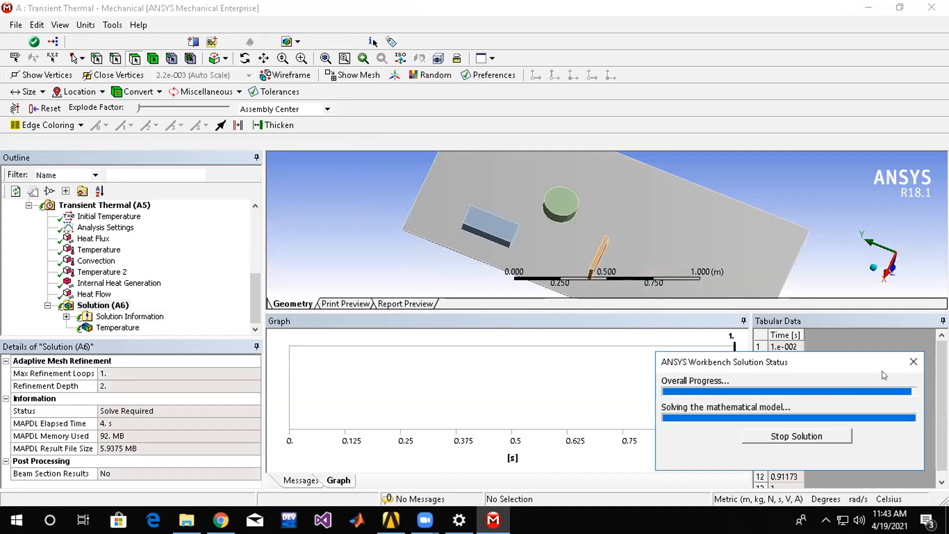
# Examine the updated Temperature result around the components and the minimum and maximum temperatures tabulated at the final time of 1 s.
pyautogui.click(117, 327)
pyautogui.moveTo(731, 238); pyautogui.dragTo(644, 240)
pyautogui.scroll(-1, 579, 214)
pyautogui.scroll(10, 596, 207)
pyautogui.scroll(-8, 609, 223)
pyautogui.scroll(2, 633, 240)
pyautogui.scroll(5, 634, 240)
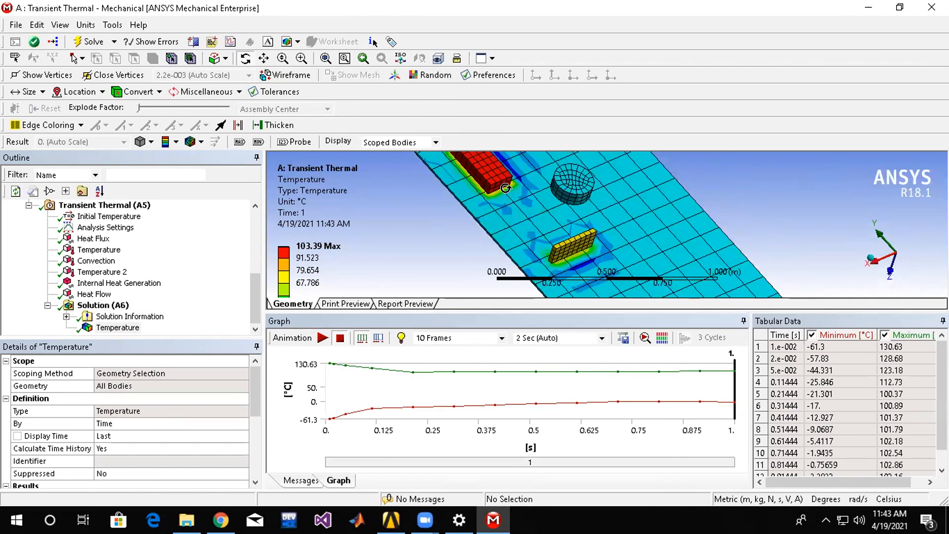
pyautogui.scroll(-4, 618, 244)
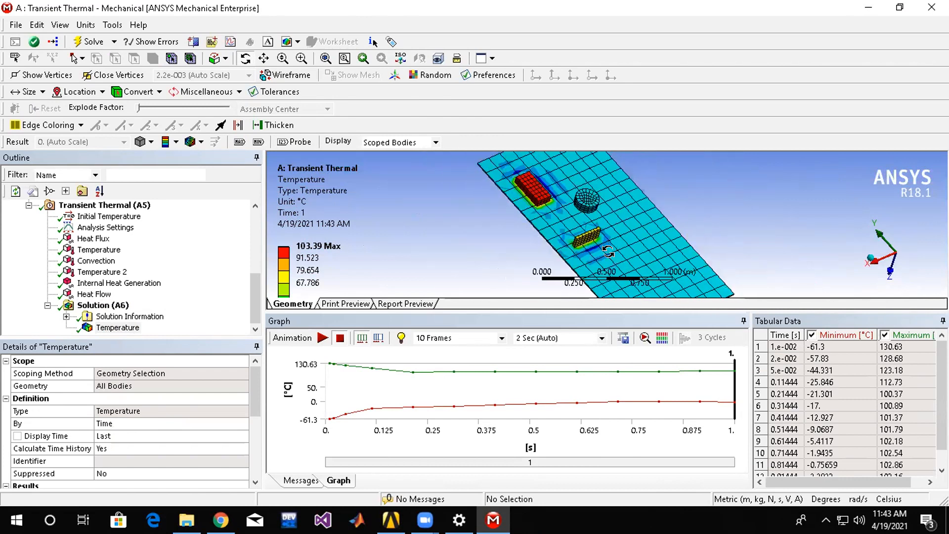
pyautogui.scroll(-2, 596, 254)
pyautogui.scroll(5, 596, 253)
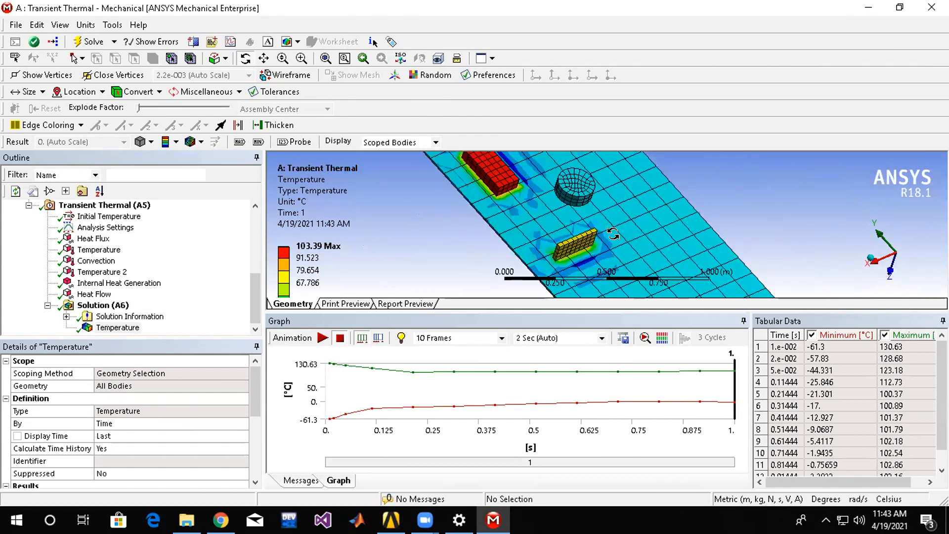
pyautogui.scroll(-1, 923, 420)
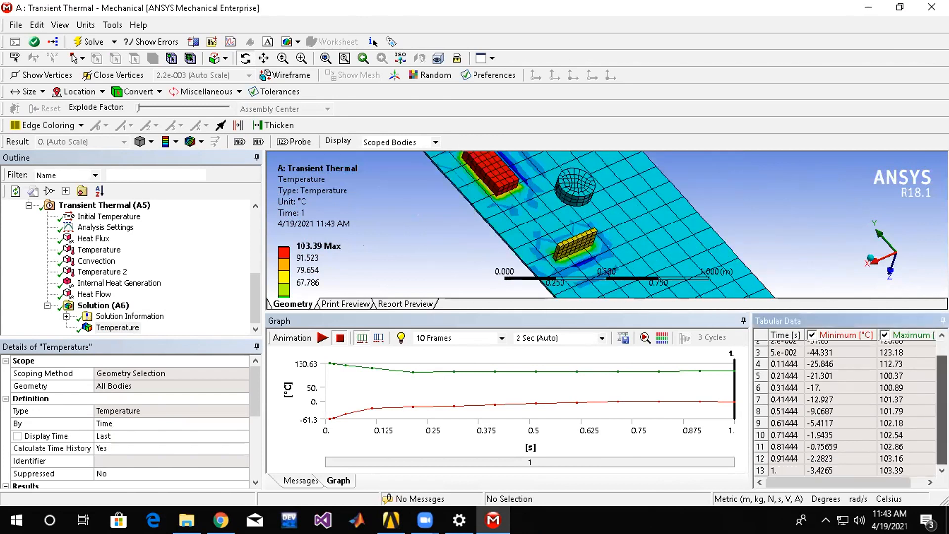
pyautogui.click(873, 471)
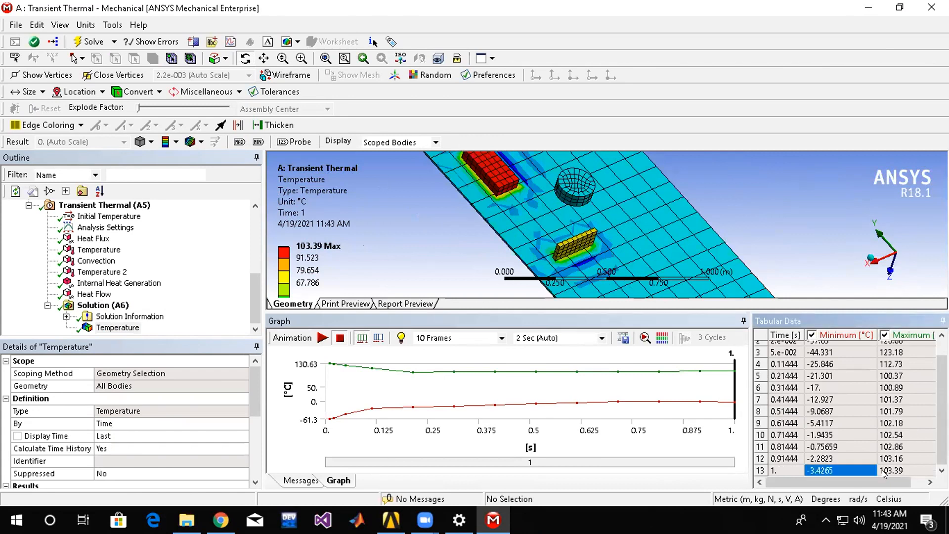
pyautogui.click(884, 473)
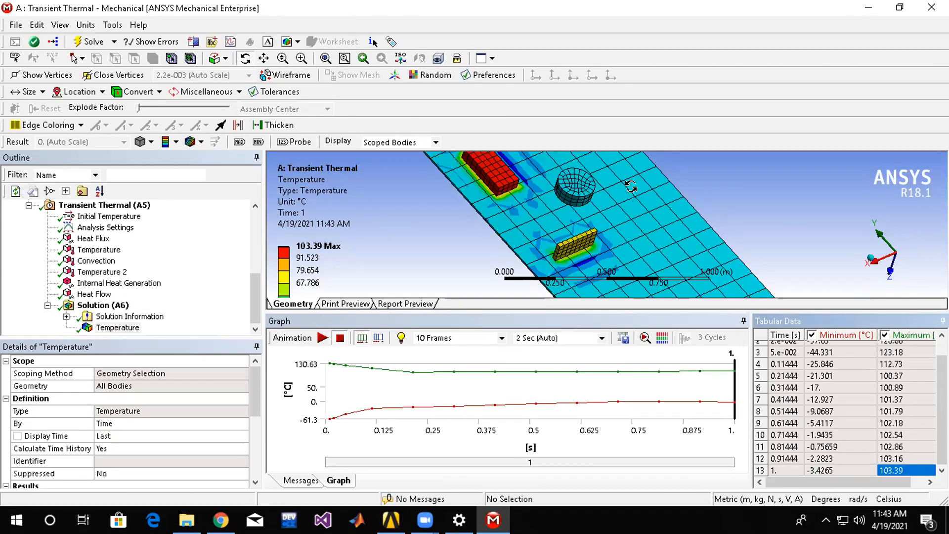
# Review the Analysis Settings and Initial Temperature of the Transient Thermal analysis.
pyautogui.click(99, 217)
pyautogui.click(99, 228)
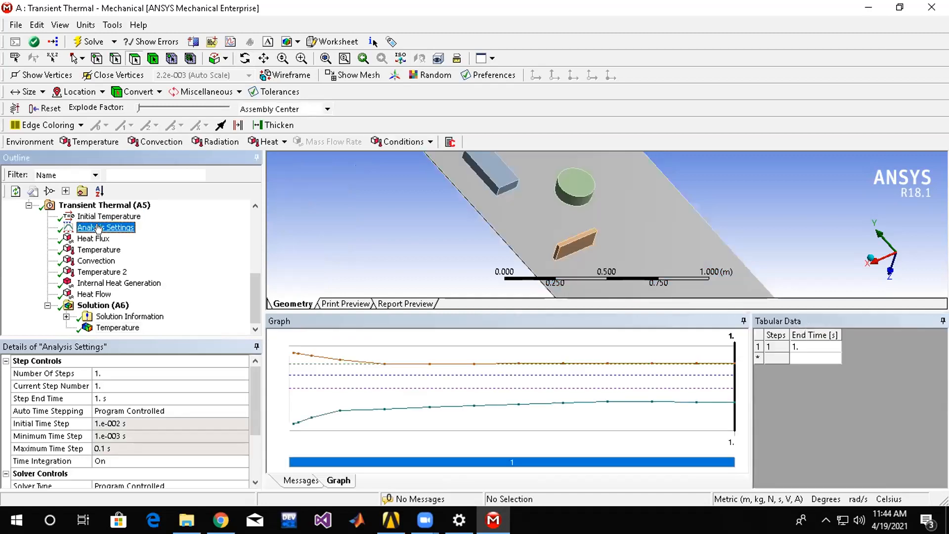
pyautogui.click(99, 216)
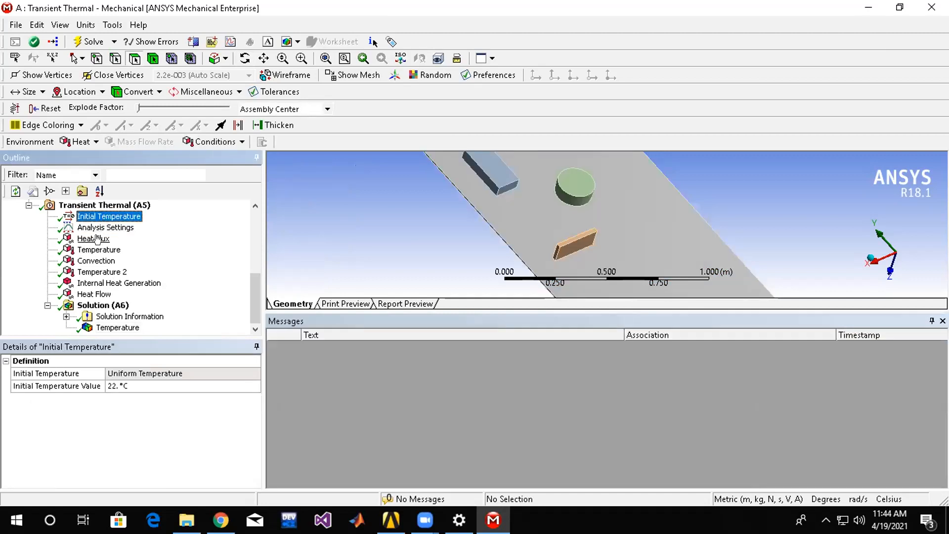
# Review the Analysis Settings, Convection load and Initial Temperature, and examine the Temperature result around the components.
pyautogui.click(105, 229)
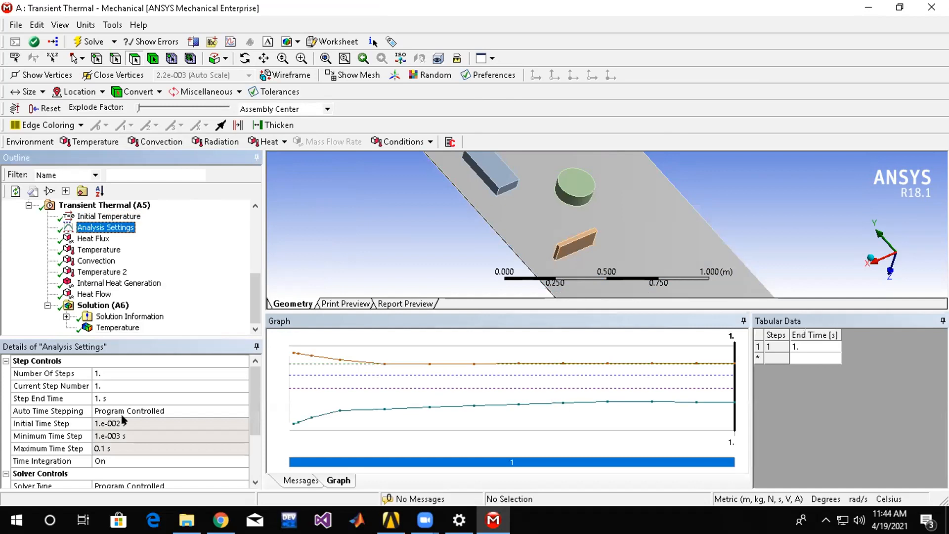
pyautogui.click(250, 407)
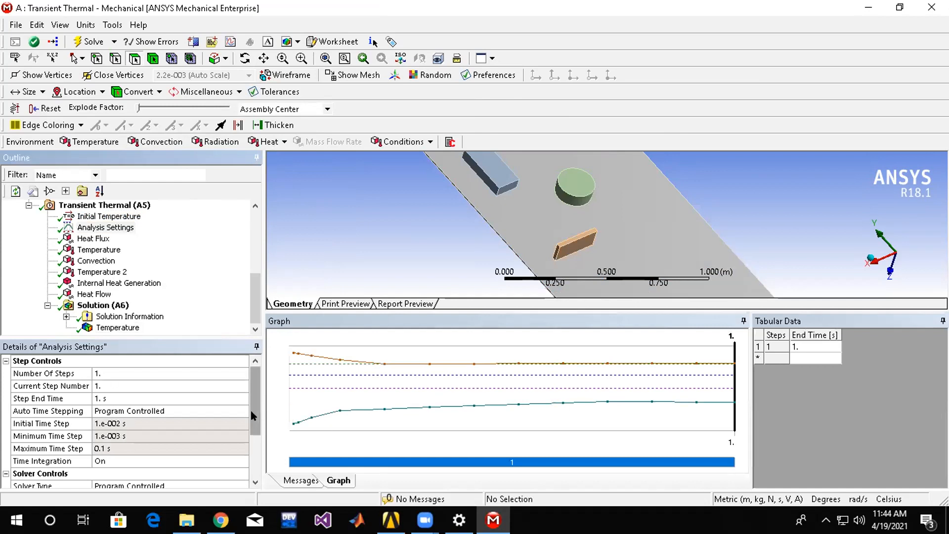
pyautogui.scroll(-2, 250, 408)
pyautogui.click(98, 260)
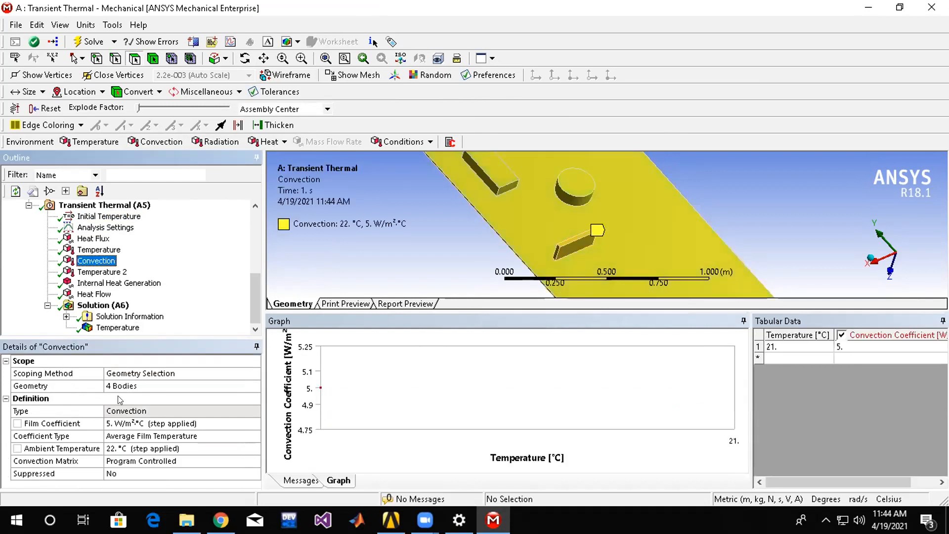
pyautogui.click(93, 216)
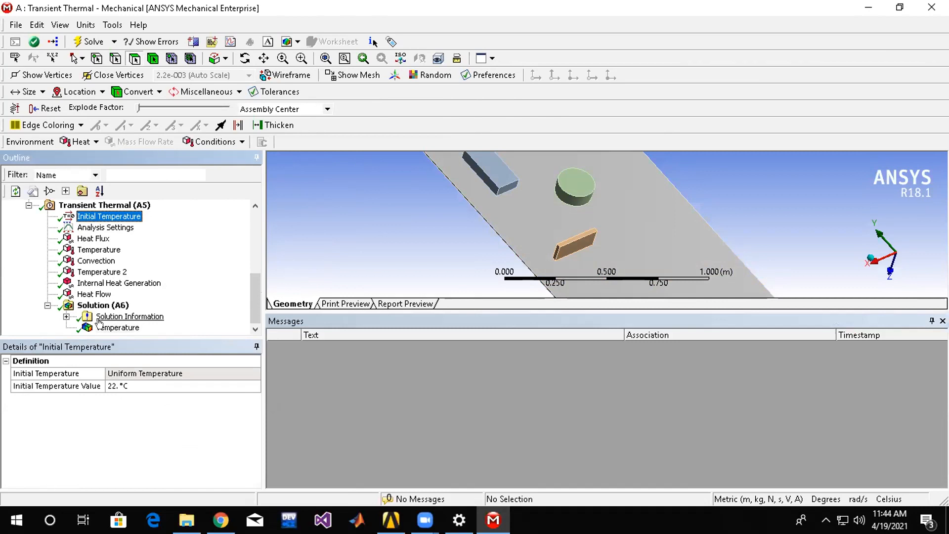
pyautogui.click(119, 317)
pyautogui.click(117, 327)
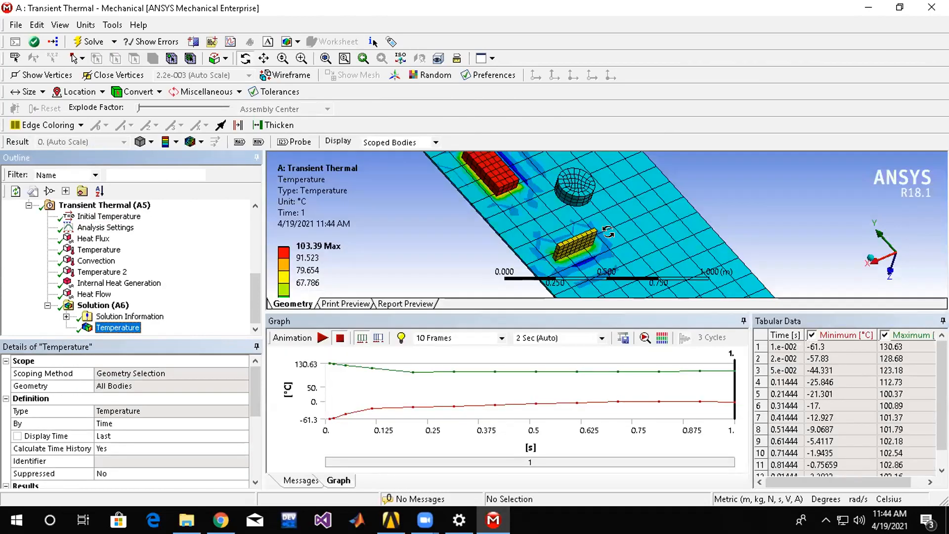
pyautogui.scroll(1, 121, 287)
pyautogui.scroll(-1, 116, 309)
# Add a Total Heat Flux result to the Solution of the Transient Thermal analysis.
pyautogui.click(108, 305)
pyautogui.rightClick(108, 304)
pyautogui.moveTo(250, 315)
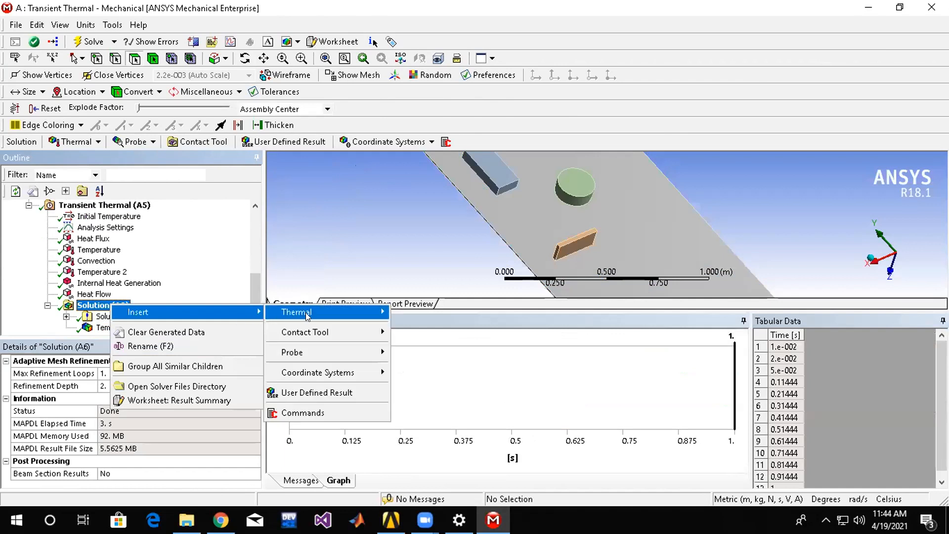
pyautogui.moveTo(307, 315)
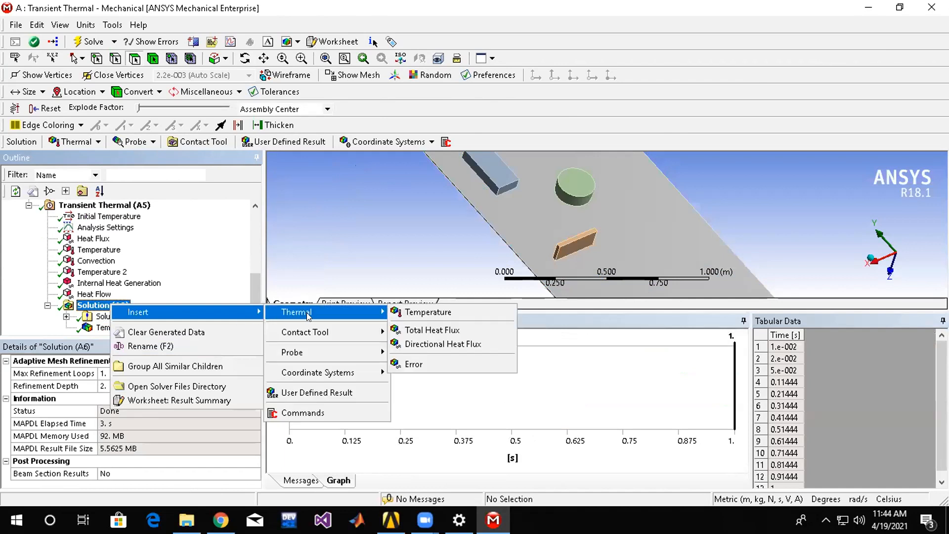
pyautogui.click(442, 332)
# Add a Temperature probe to the Solution and scope it to the upper long edge of the thin upright component.
pyautogui.rightClick(114, 294)
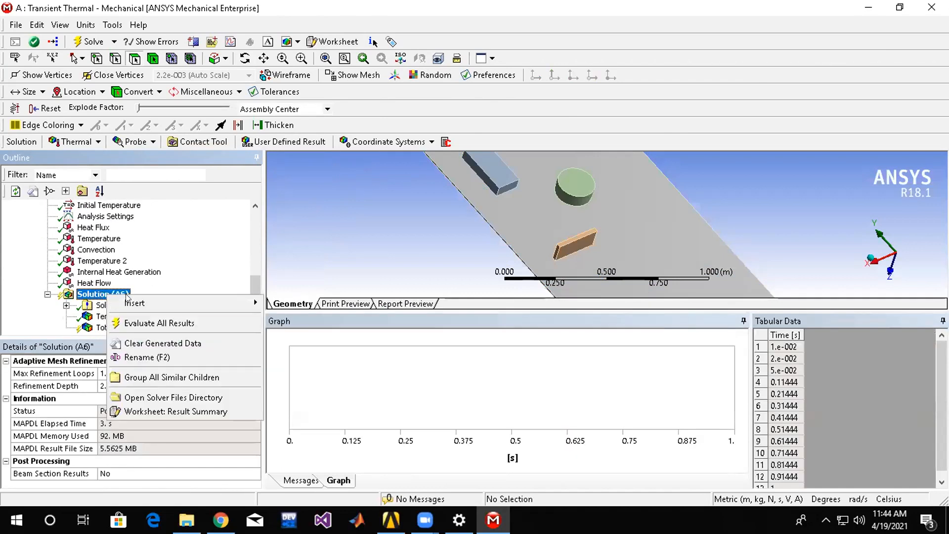
pyautogui.moveTo(158, 304)
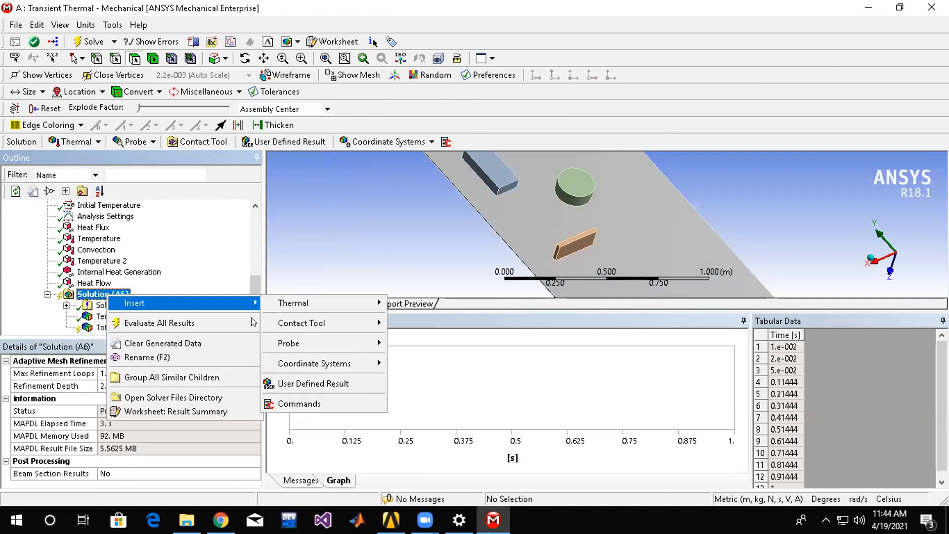
pyautogui.moveTo(318, 348)
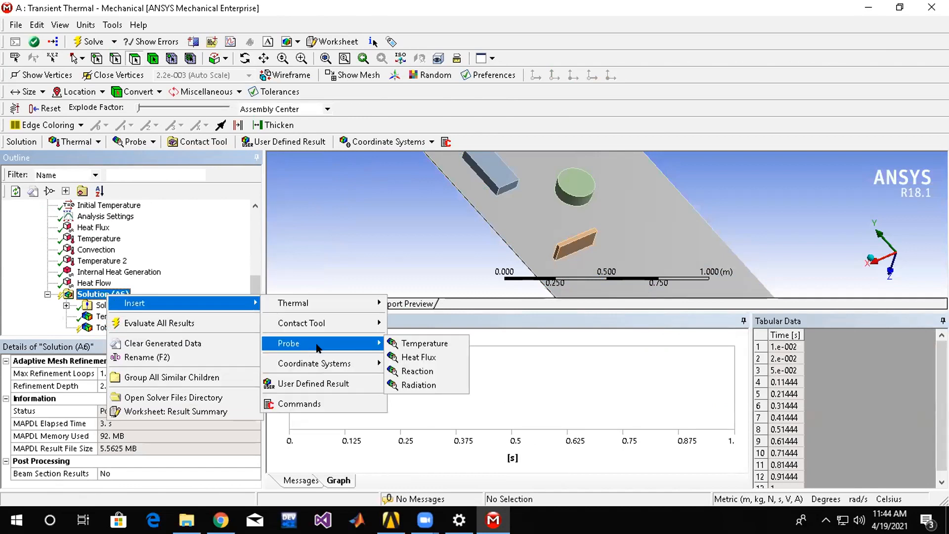
pyautogui.click(415, 345)
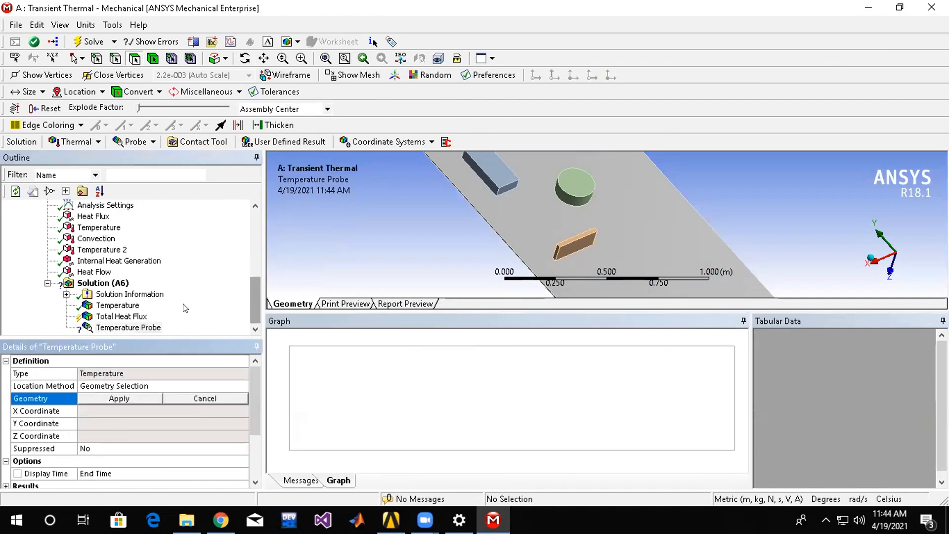
pyautogui.click(126, 328)
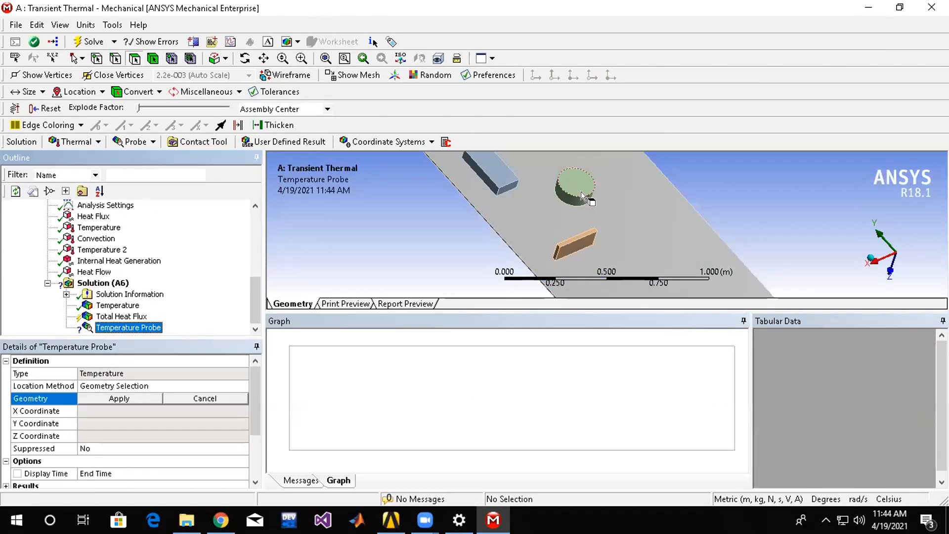
pyautogui.click(98, 59)
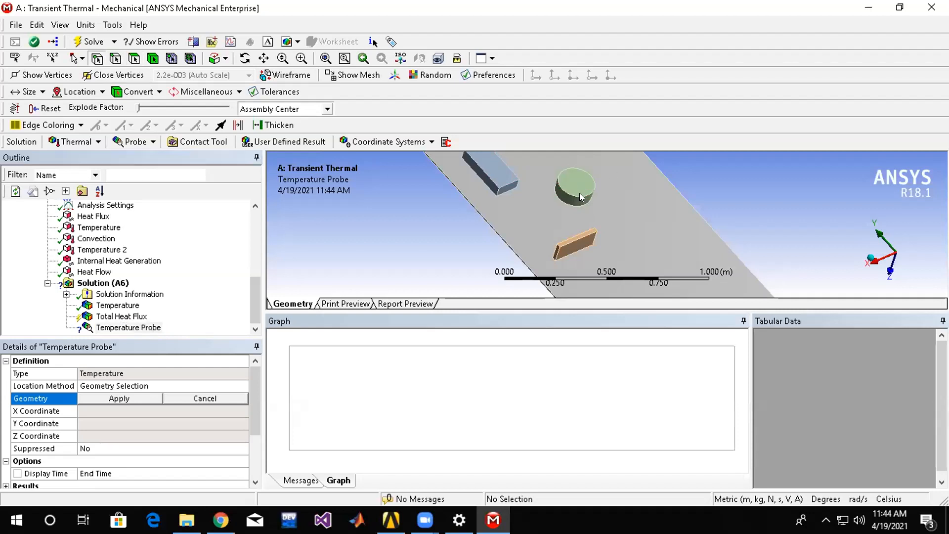
pyautogui.click(116, 63)
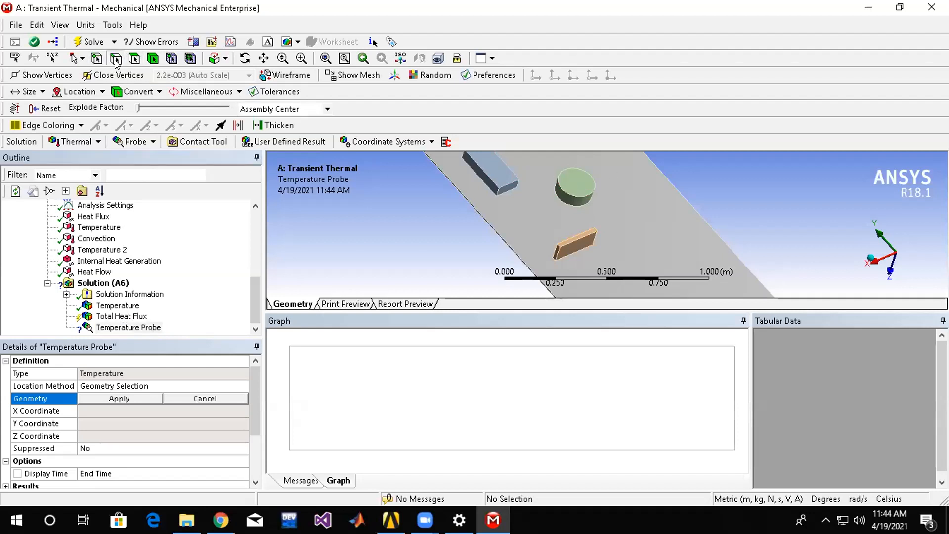
pyautogui.click(573, 239)
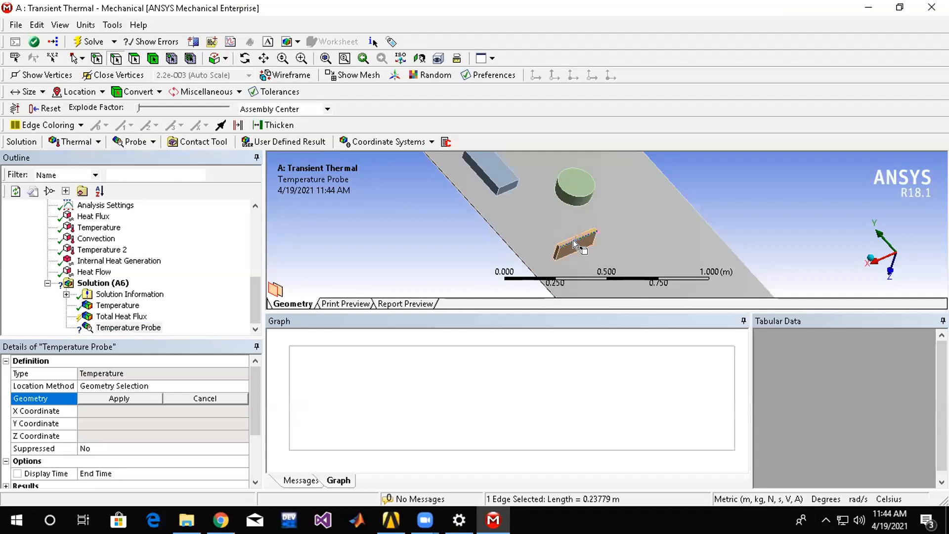
pyautogui.click(118, 400)
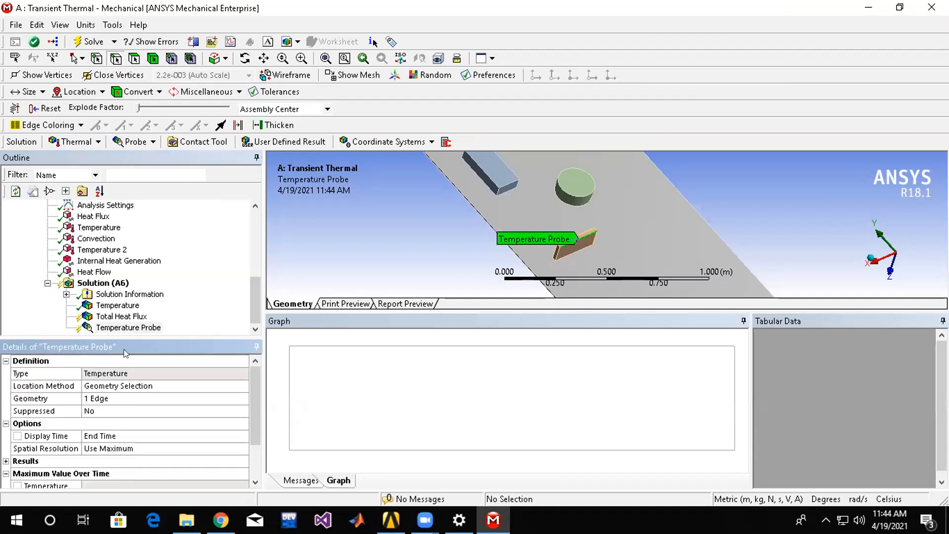
pyautogui.click(130, 328)
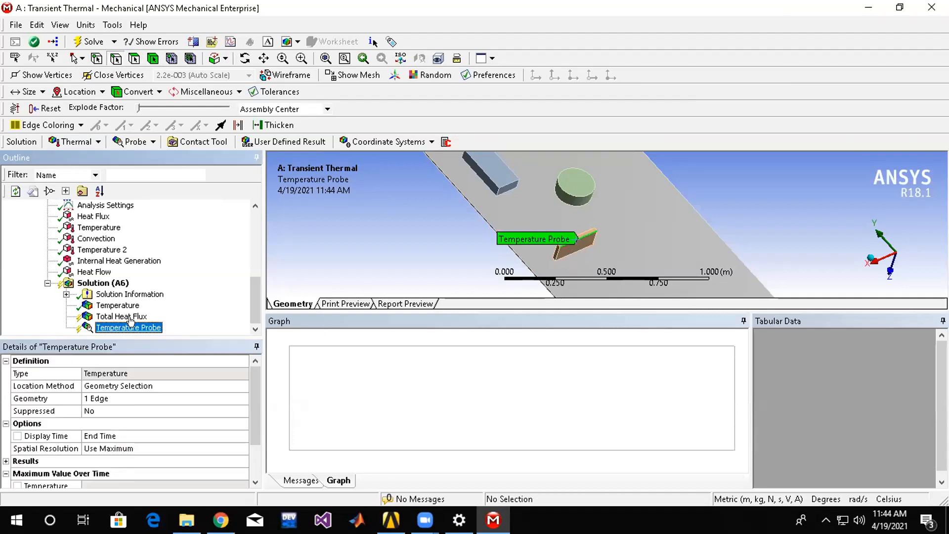
# Evaluate all results of the Solution, including the new Total Heat Flux and Temperature Probe.
pyautogui.click(119, 285)
pyautogui.rightClick(124, 286)
pyautogui.click(163, 315)
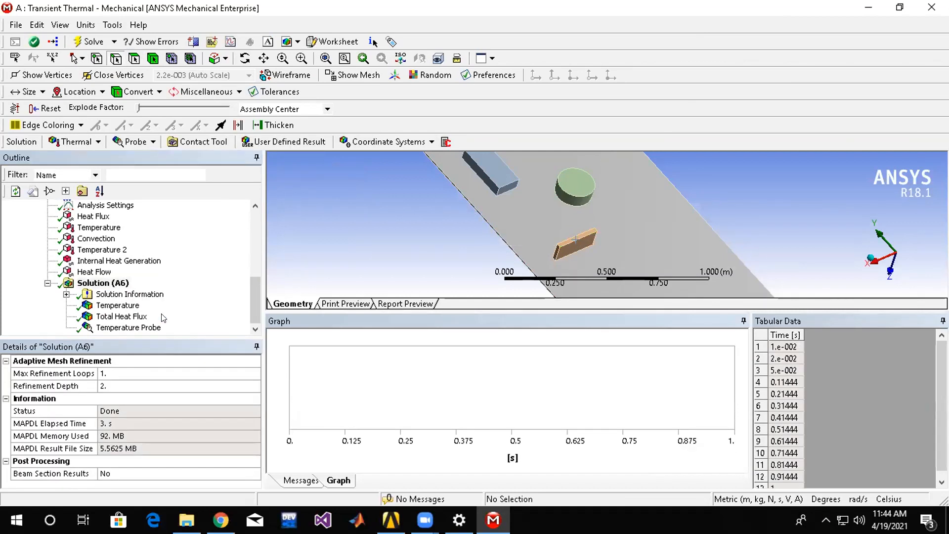
# Review the Temperature Probe's values over time and play its animation while inspecting the probed edge.
pyautogui.click(159, 325)
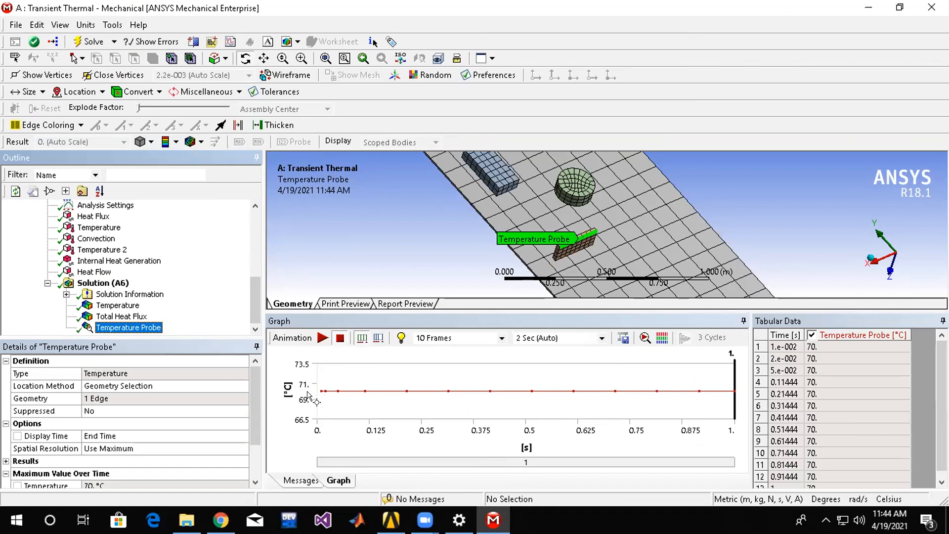
pyautogui.click(322, 338)
pyautogui.scroll(-5, 591, 237)
pyautogui.scroll(15, 599, 230)
pyautogui.scroll(-3, 543, 226)
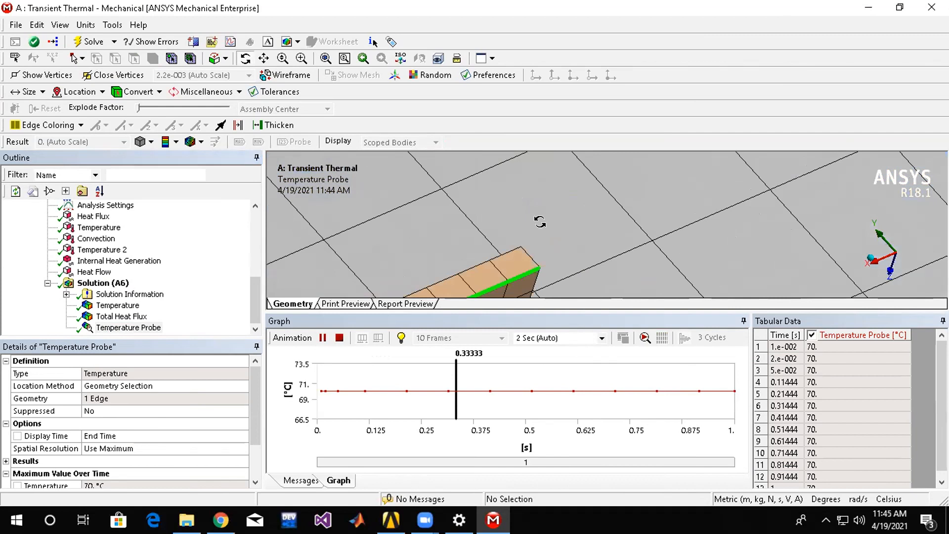
pyautogui.scroll(3, 544, 232)
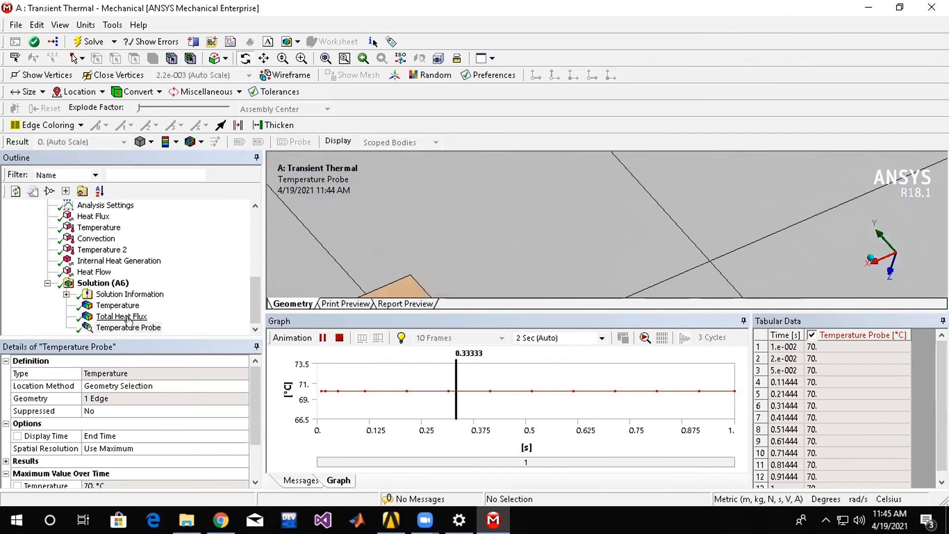
# Examine the Total Heat Flux contours around the components and the tabulated minimum and maximum flux up to the final time.
pyautogui.click(127, 318)
pyautogui.scroll(-6, 616, 223)
pyautogui.moveTo(617, 220); pyautogui.dragTo(672, 232)
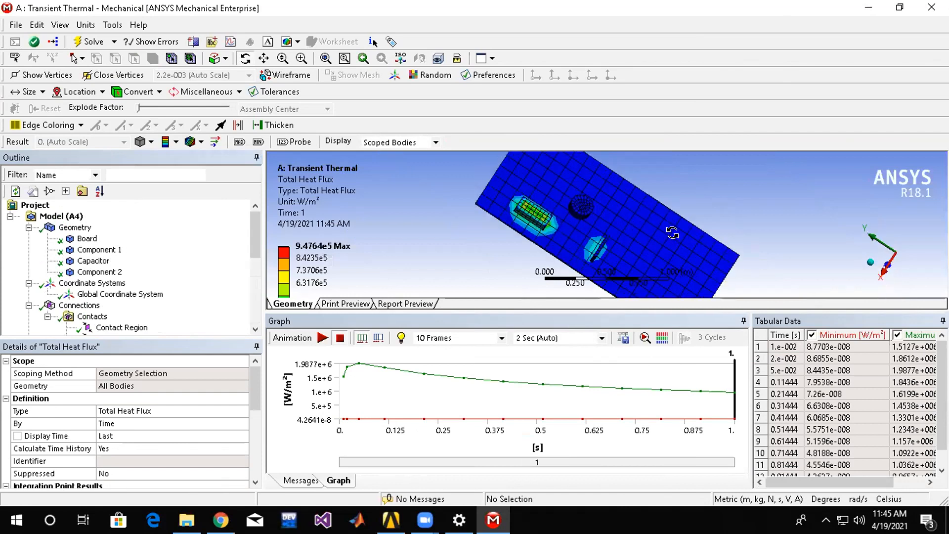
pyautogui.scroll(-3, 791, 435)
pyautogui.scroll(3, 791, 435)
pyautogui.scroll(-1, 869, 450)
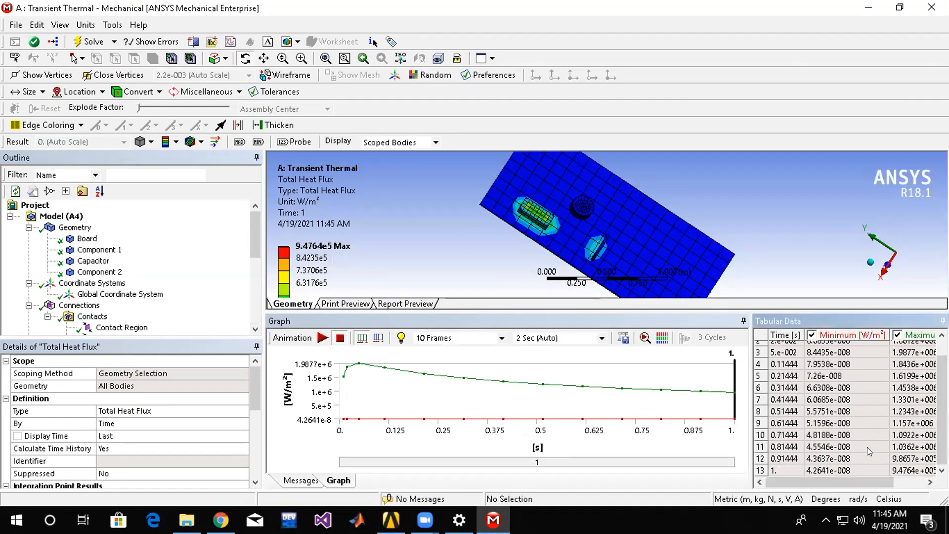
pyautogui.click(779, 474)
pyautogui.scroll(1, 81, 283)
# Set the number of steps in the Analysis Settings to 10.
pyautogui.click(97, 250)
pyautogui.scroll(-4, 101, 255)
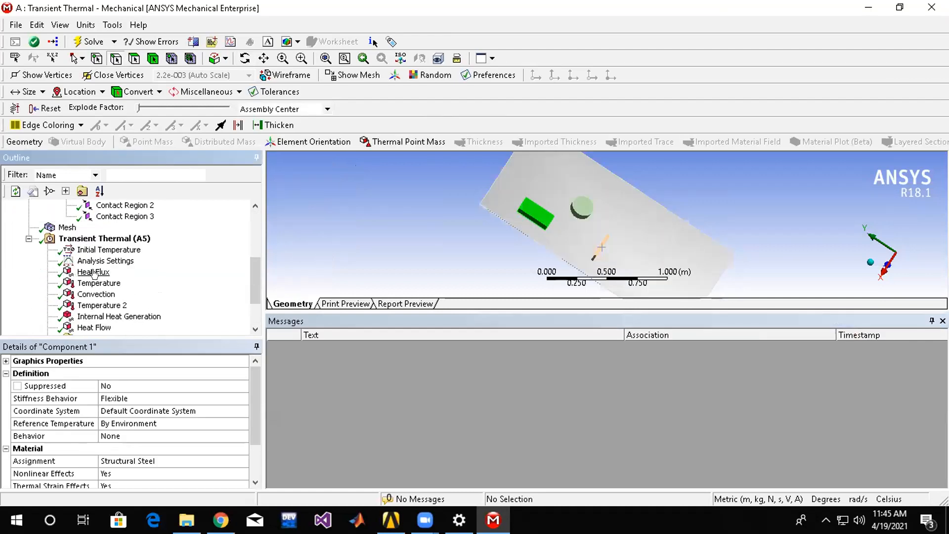
pyautogui.click(105, 261)
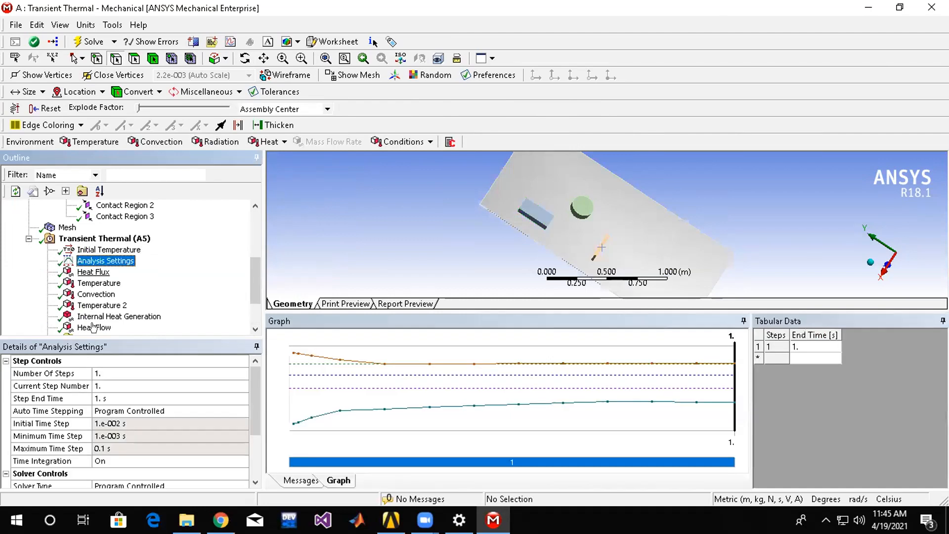
pyautogui.click(110, 373)
pyautogui.write('10')
pyautogui.press('Return')
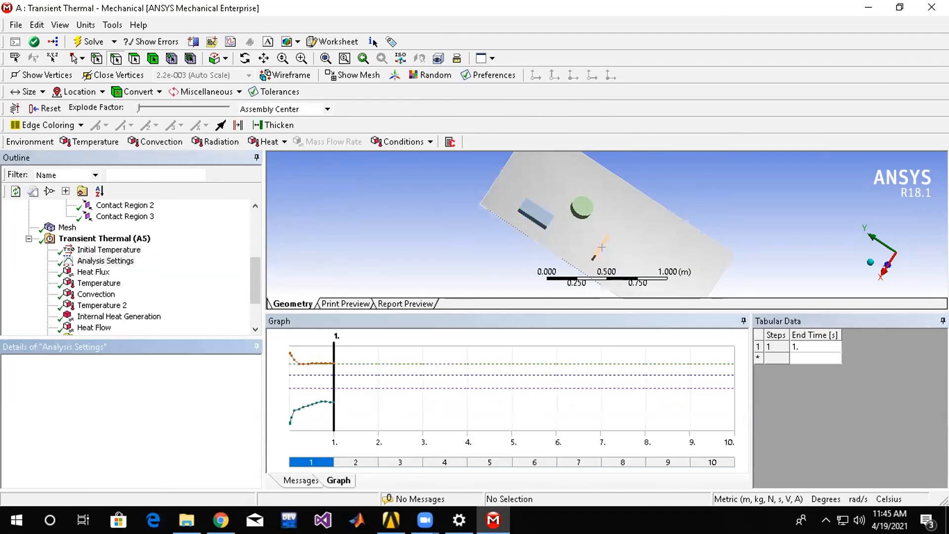
# Solve the Transient Thermal analysis again with 10 steps and enlarge the graphics area above the graph.
pyautogui.click(101, 238)
pyautogui.rightClick(101, 238)
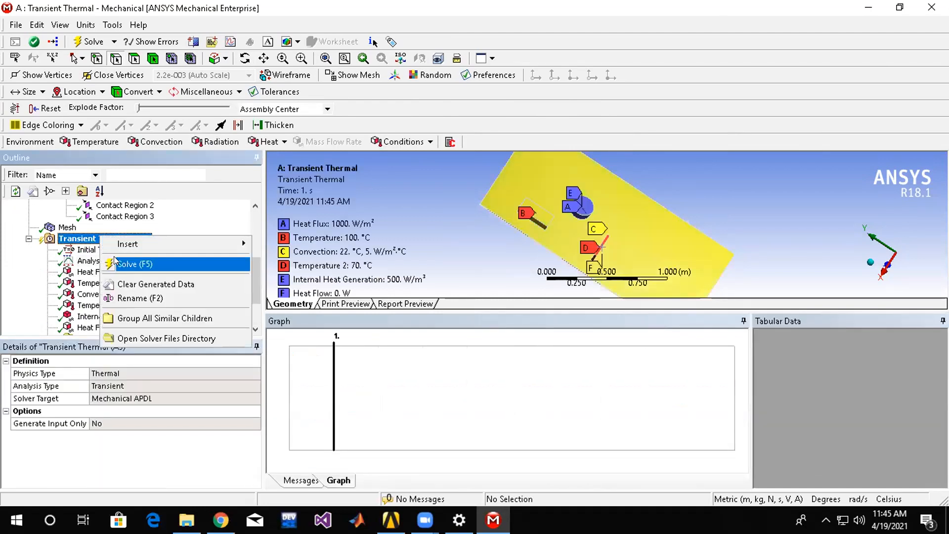
pyautogui.click(115, 262)
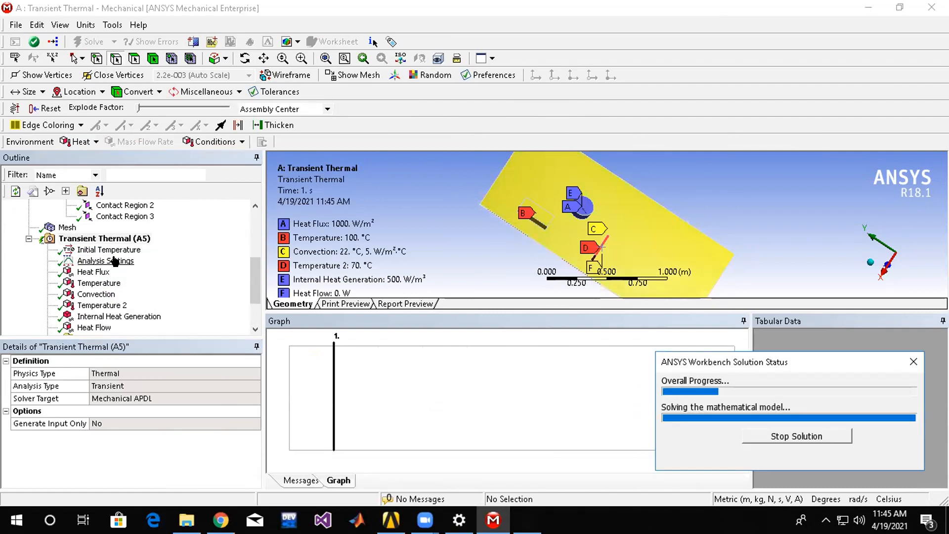
pyautogui.click(533, 307)
pyautogui.moveTo(534, 380); pyautogui.dragTo(526, 380)
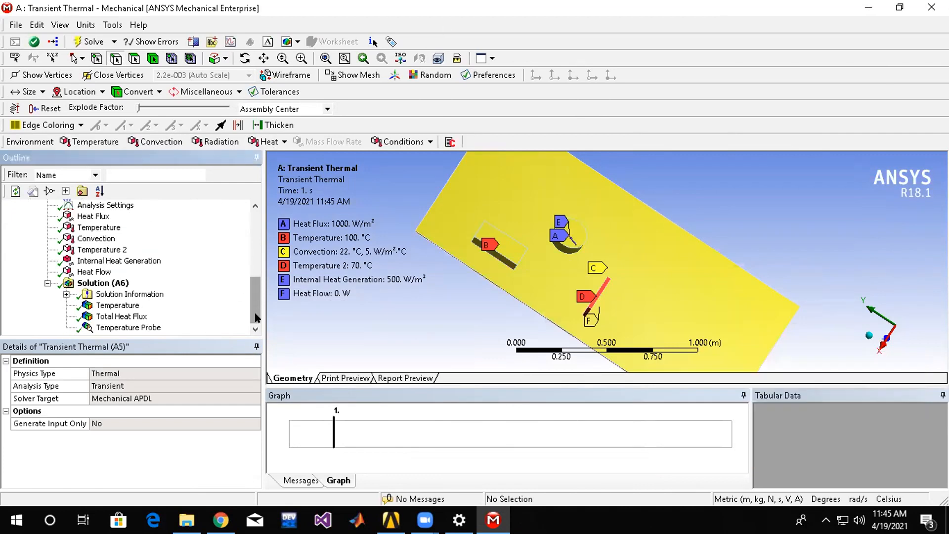
# Compare the updated Temperature, Total Heat Flux and Temperature Probe results and play the Temperature animation over the 10 steps.
pyautogui.click(115, 306)
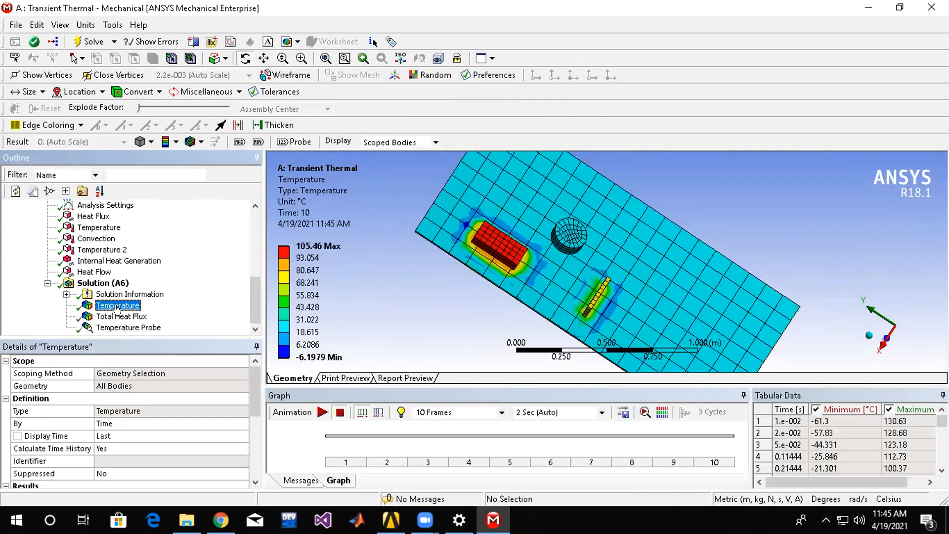
pyautogui.click(118, 317)
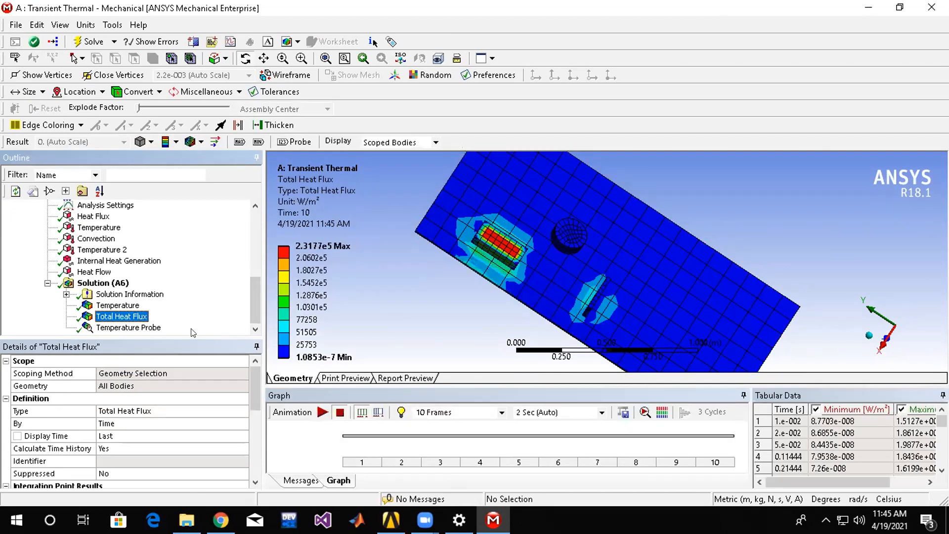
pyautogui.click(150, 328)
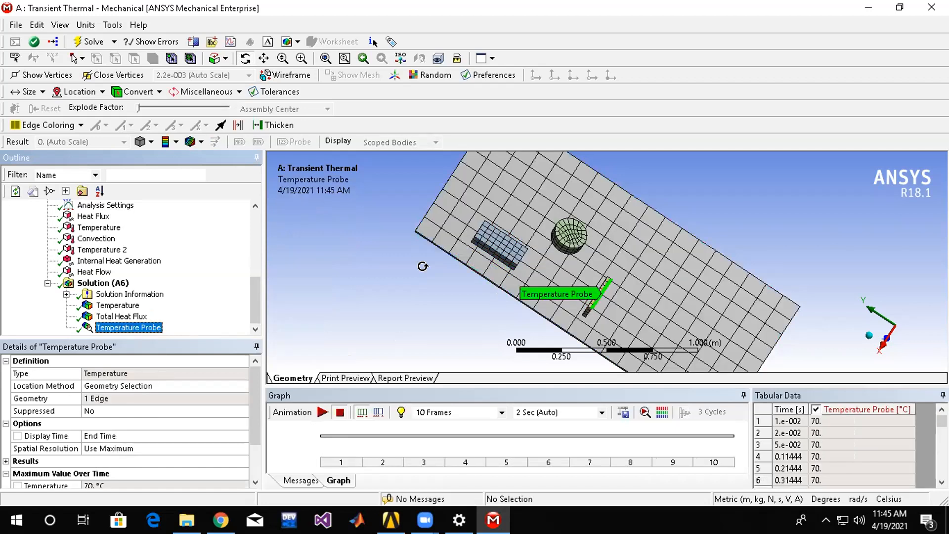
pyautogui.click(137, 295)
pyautogui.click(105, 305)
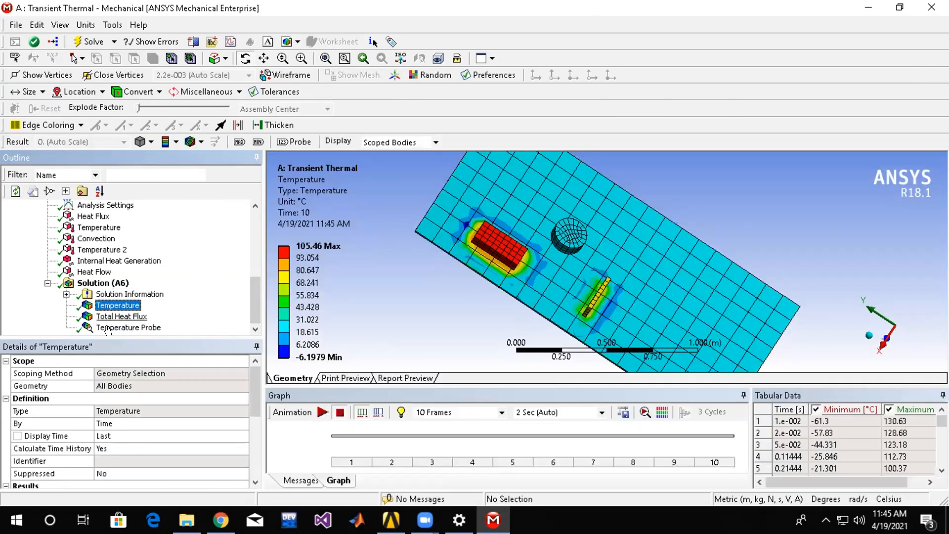
pyautogui.click(320, 412)
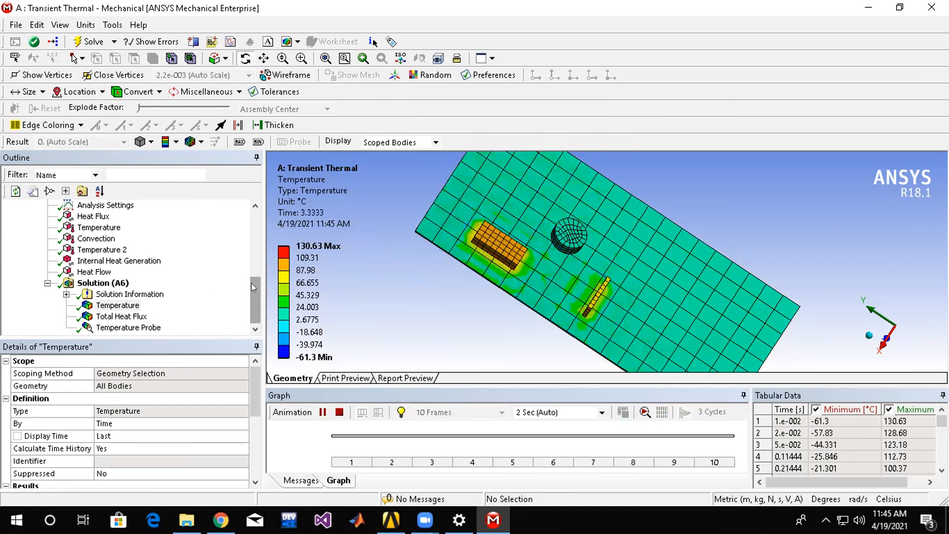
pyautogui.click(249, 302)
pyautogui.click(108, 284)
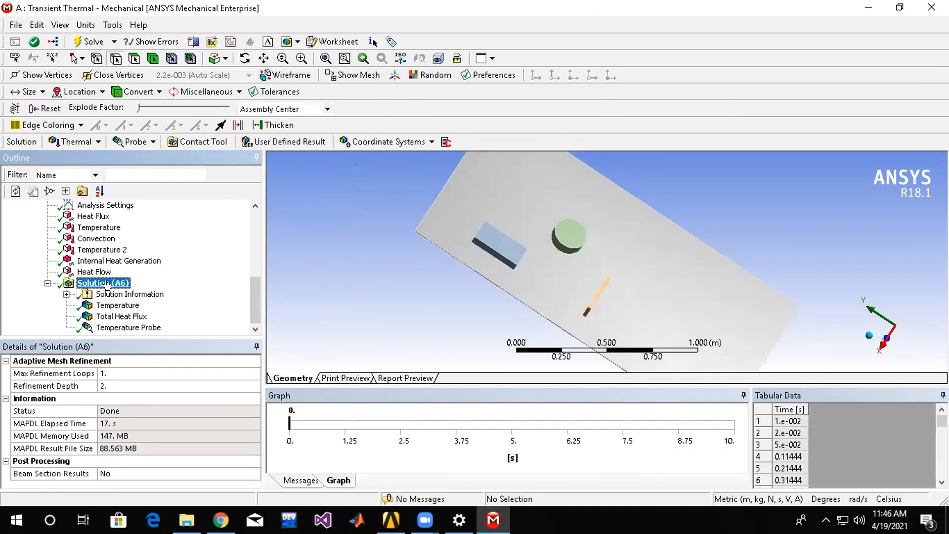
# Switch to Workbench and delete the solved Transient Thermal system together with its unshared data from the project schematic.
pyautogui.hotkey('alt', 'Tab')
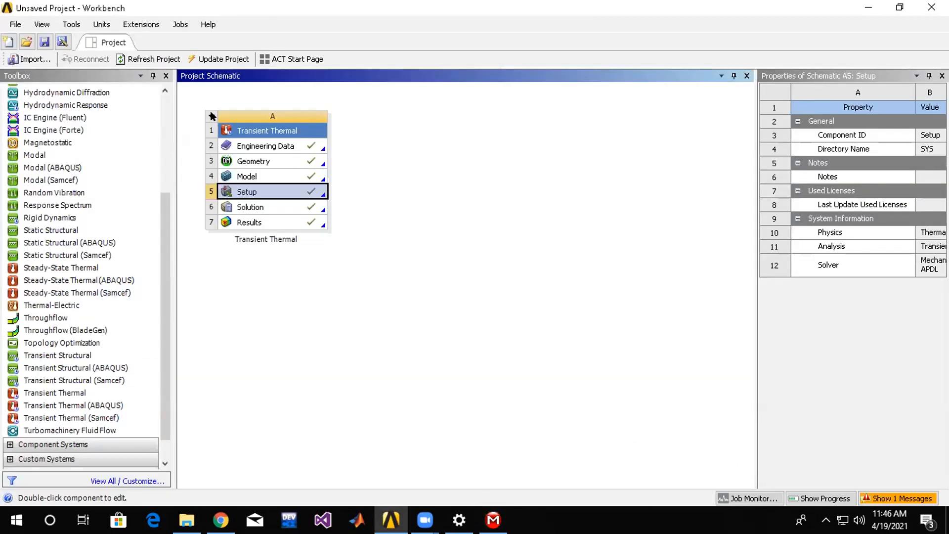
pyautogui.click(212, 116)
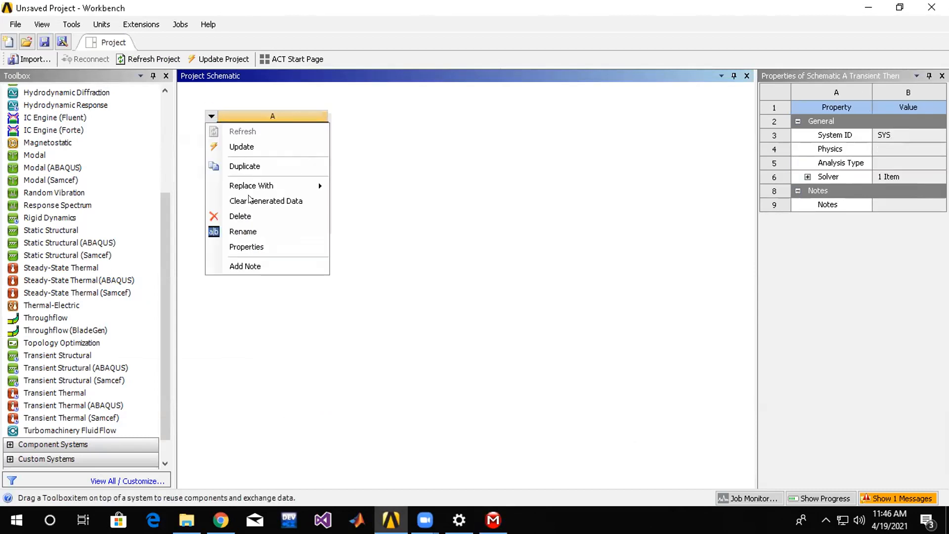
pyautogui.click(249, 214)
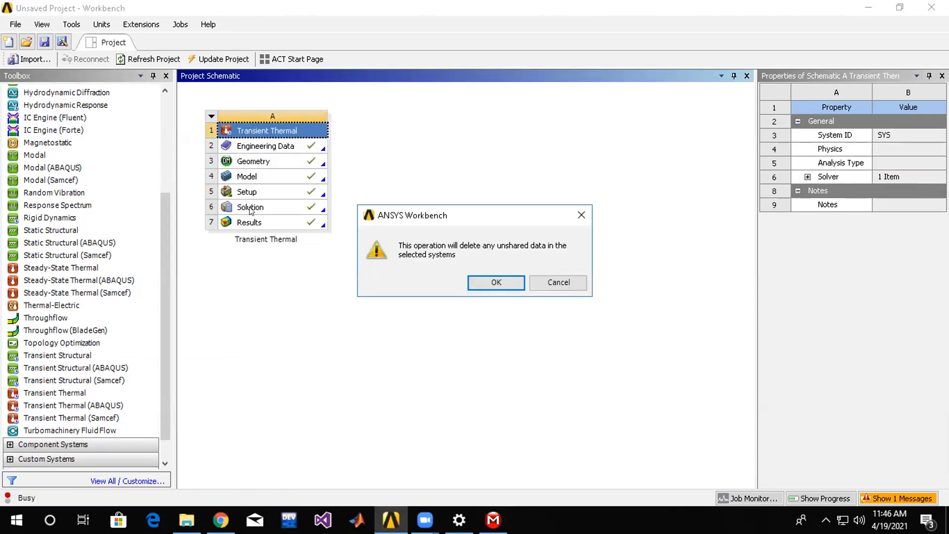
pyautogui.click(495, 283)
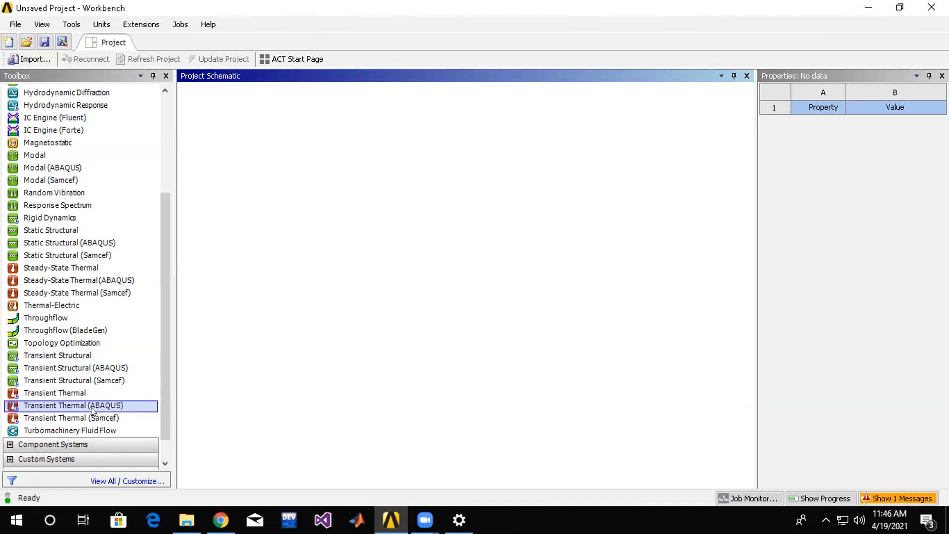
# Add a new Transient Thermal analysis system to the empty project schematic.
pyautogui.click(93, 393)
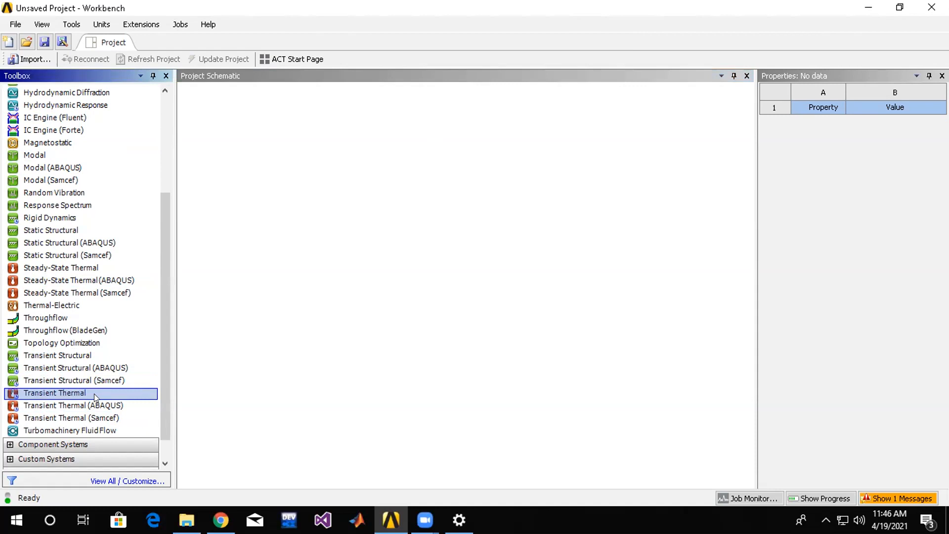
pyautogui.doubleClick(94, 394)
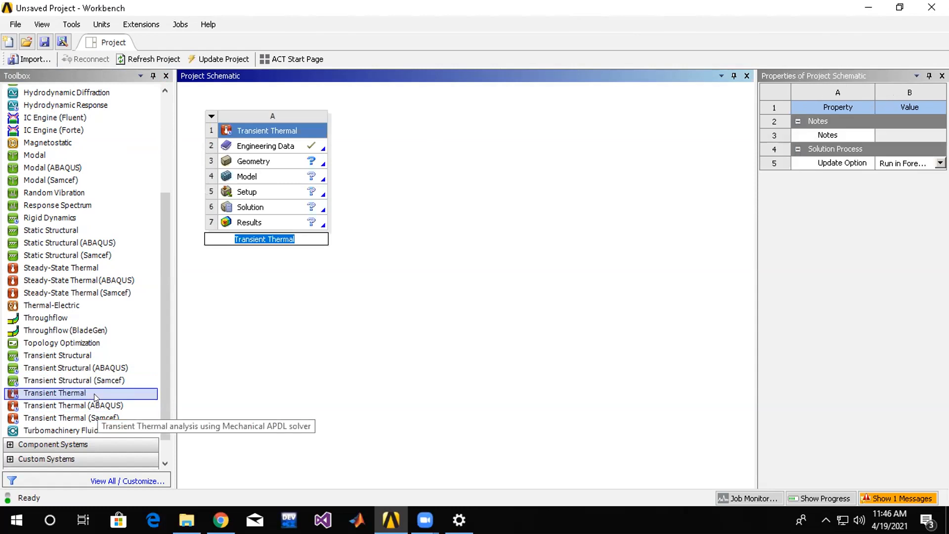
pyautogui.click(277, 159)
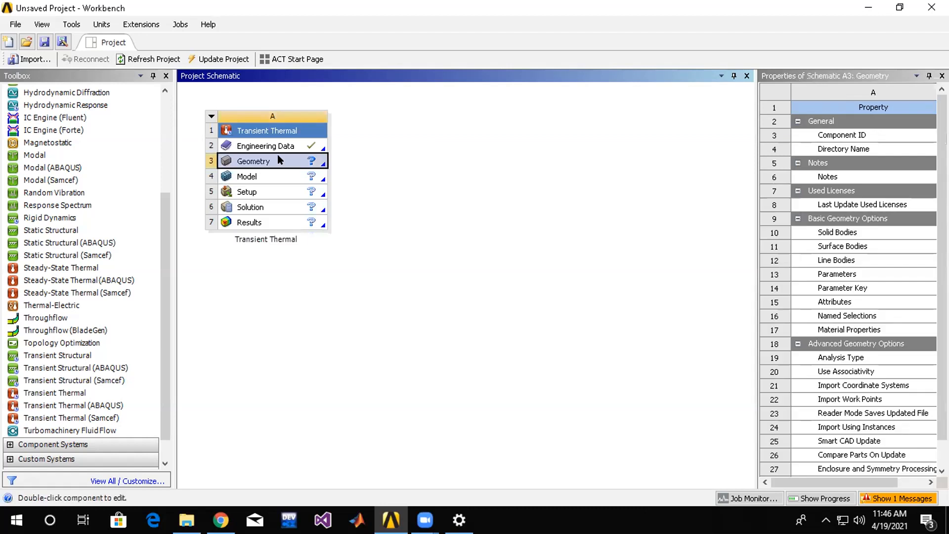
pyautogui.doubleClick(277, 154)
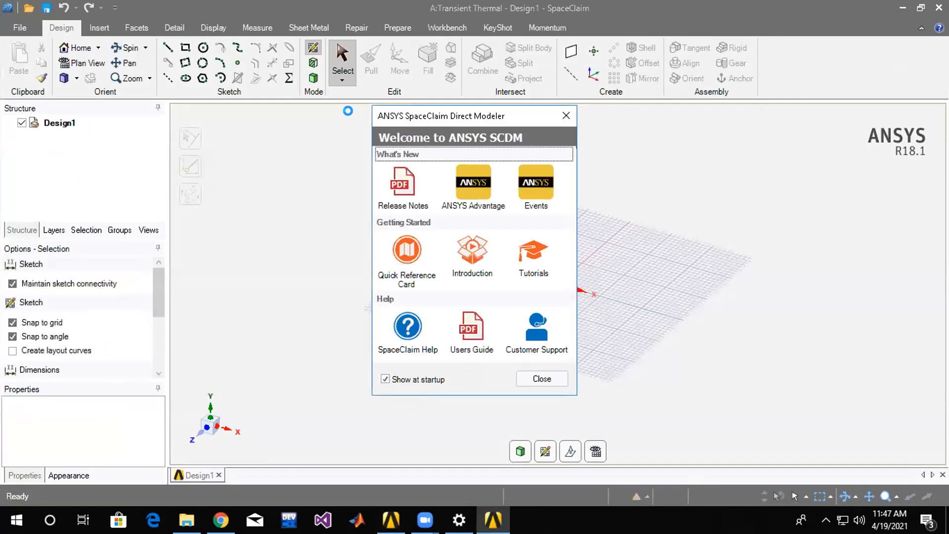
pyautogui.click(565, 116)
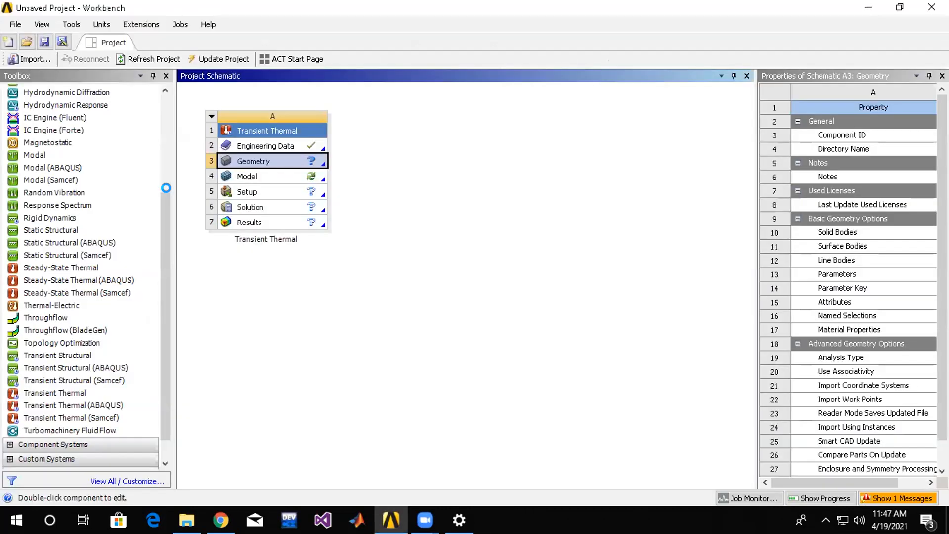
# Open the new system's geometry in DesignModeler and select the XYPlane.
pyautogui.rightClick(269, 155)
pyautogui.click(341, 180)
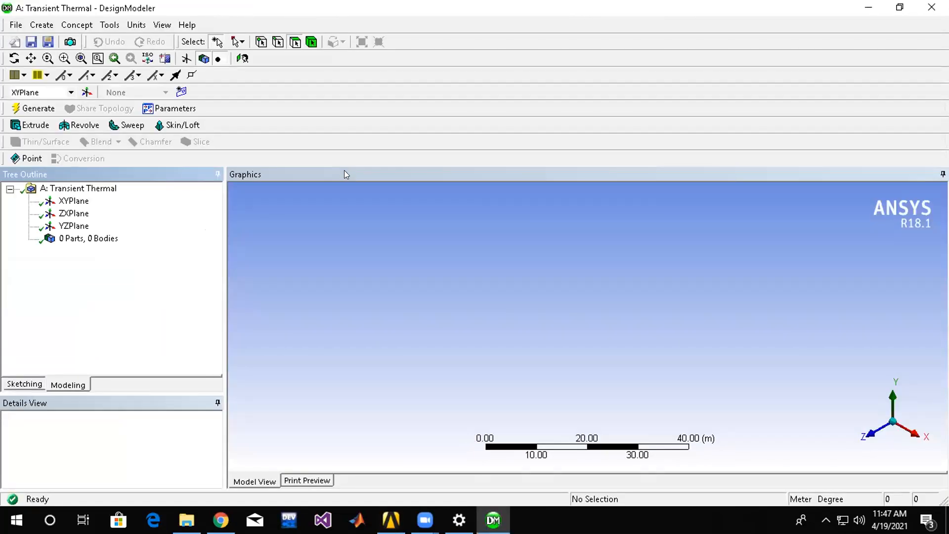
pyautogui.click(72, 200)
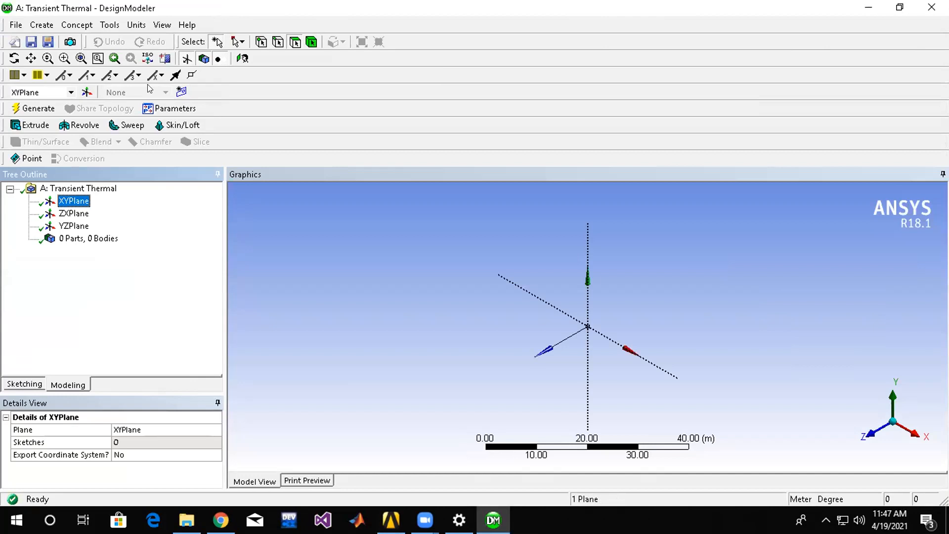
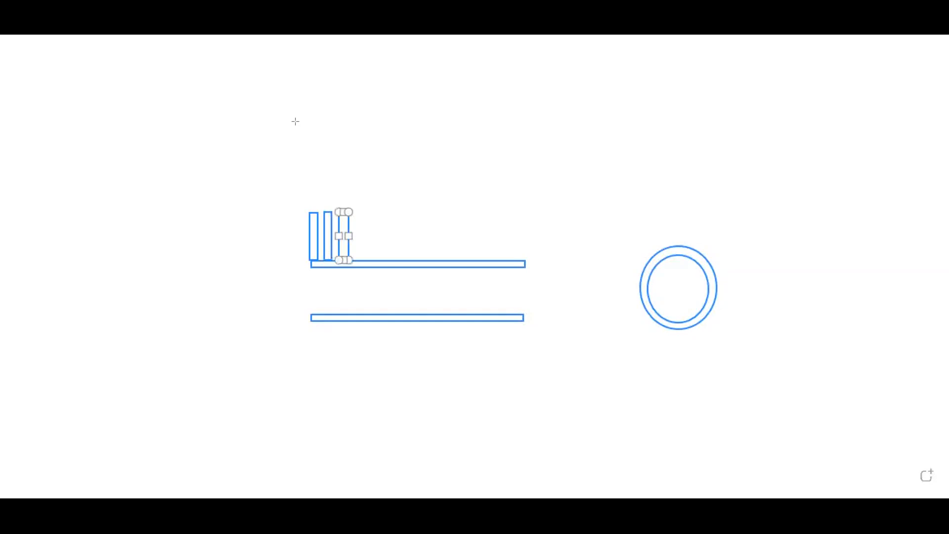
# Draw four narrow fin rectangles hanging beneath the lower tube wall at its inlet end.
pyautogui.moveTo(315, 350)
pyautogui.mouseDown()
pyautogui.moveTo(309, 316)
pyautogui.moveTo(298, 314)
pyautogui.mouseUp()
pyautogui.moveTo(323, 348)
pyautogui.mouseDown()
pyautogui.moveTo(310, 316)
pyautogui.moveTo(318, 310)
pyautogui.moveTo(326, 319)
pyautogui.mouseUp()
pyautogui.moveTo(347, 355); pyautogui.dragTo(336, 320)
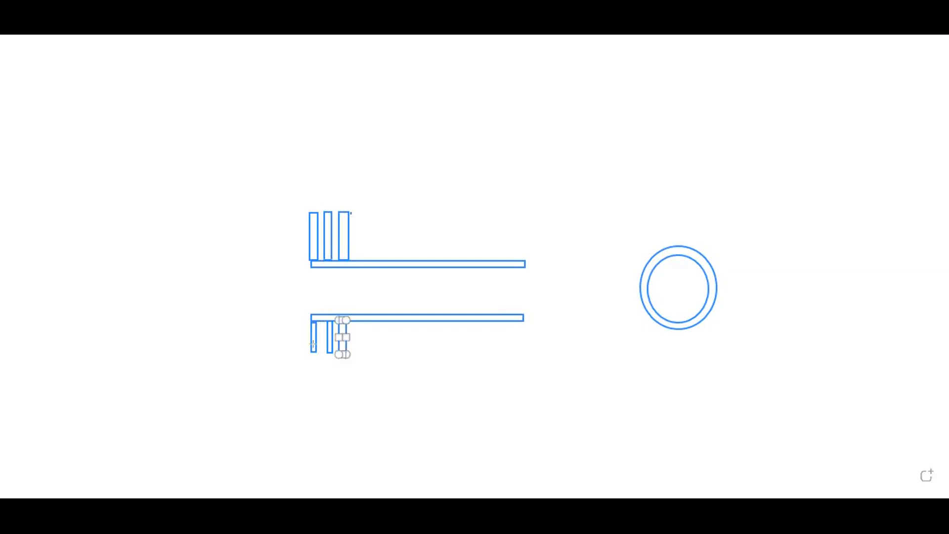
pyautogui.moveTo(323, 351); pyautogui.dragTo(310, 310)
pyautogui.click(387, 174)
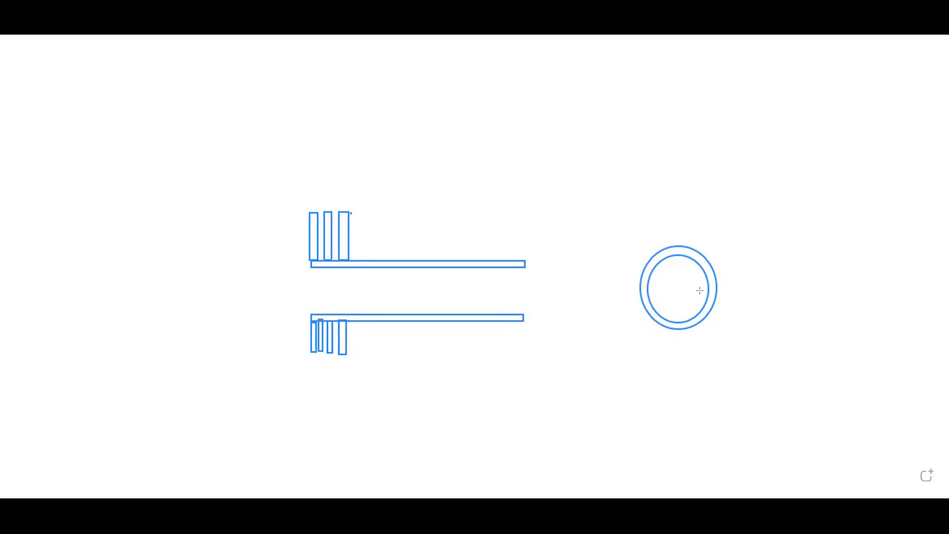
pyautogui.moveTo(719, 237)
pyautogui.mouseDown()
pyautogui.moveTo(607, 310)
pyautogui.moveTo(610, 290)
pyautogui.mouseUp()
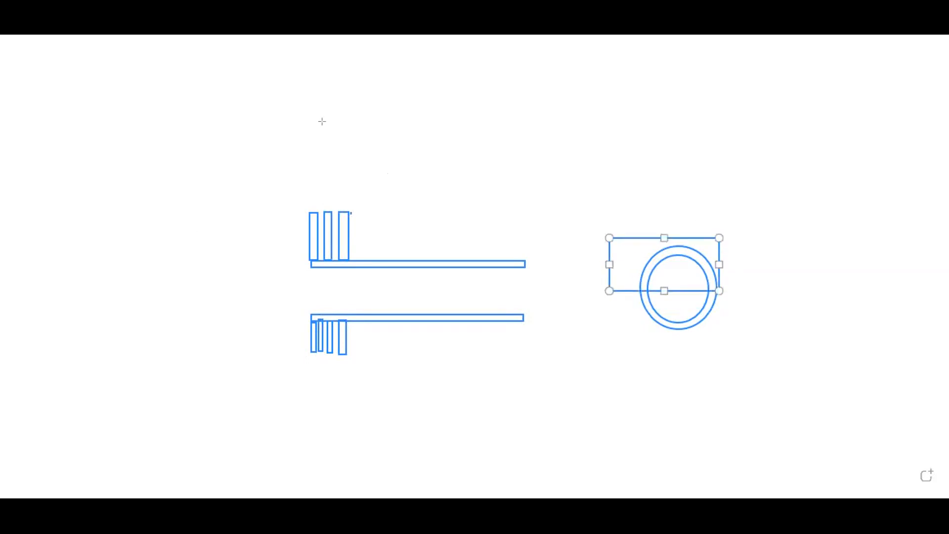
pyautogui.click(323, 121)
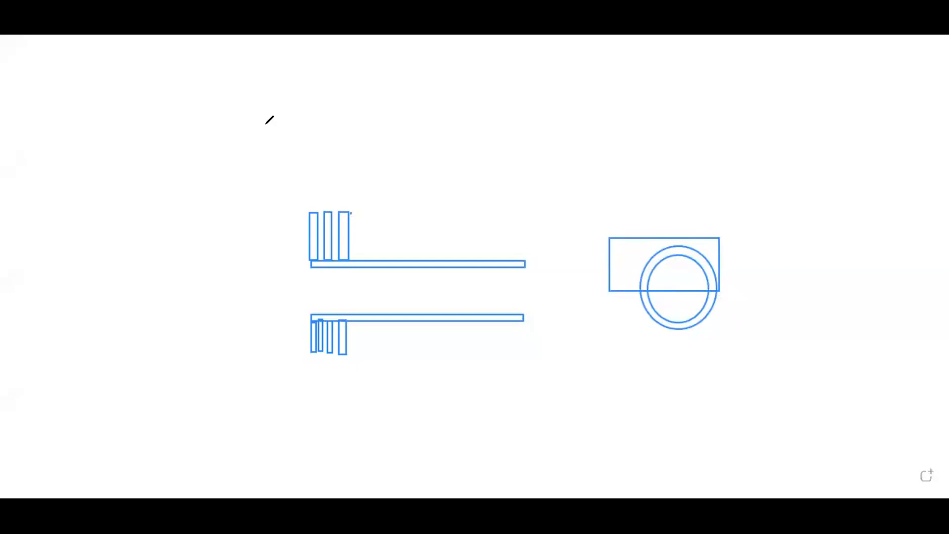
pyautogui.hotkey('ctrl', 'z')
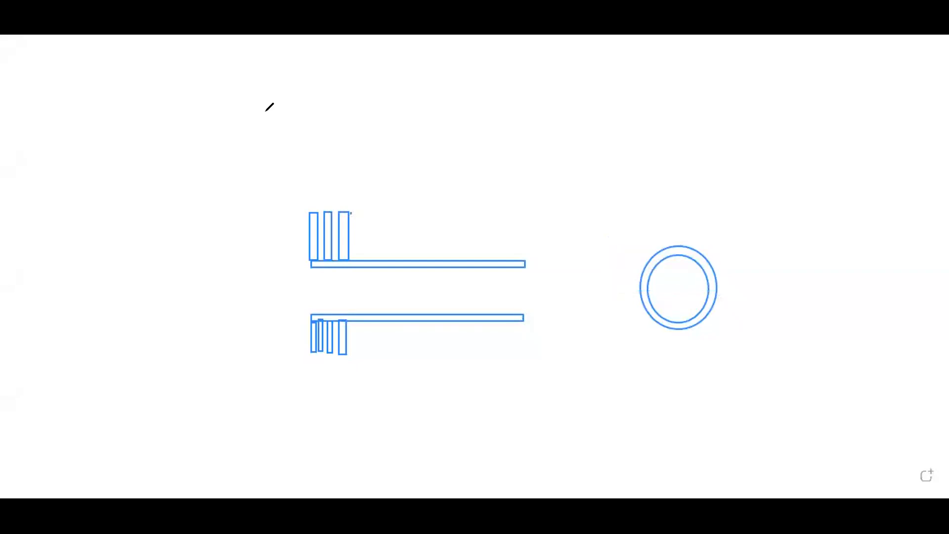
# Try freehand curled arrows around the tube's circular cross-section, then undo them.
pyautogui.moveTo(705, 230)
pyautogui.mouseDown()
pyautogui.moveTo(633, 302)
pyautogui.moveTo(740, 336)
pyautogui.mouseUp()
pyautogui.moveTo(738, 297)
pyautogui.mouseDown()
pyautogui.moveTo(741, 273)
pyautogui.moveTo(731, 292)
pyautogui.moveTo(754, 287)
pyautogui.mouseUp()
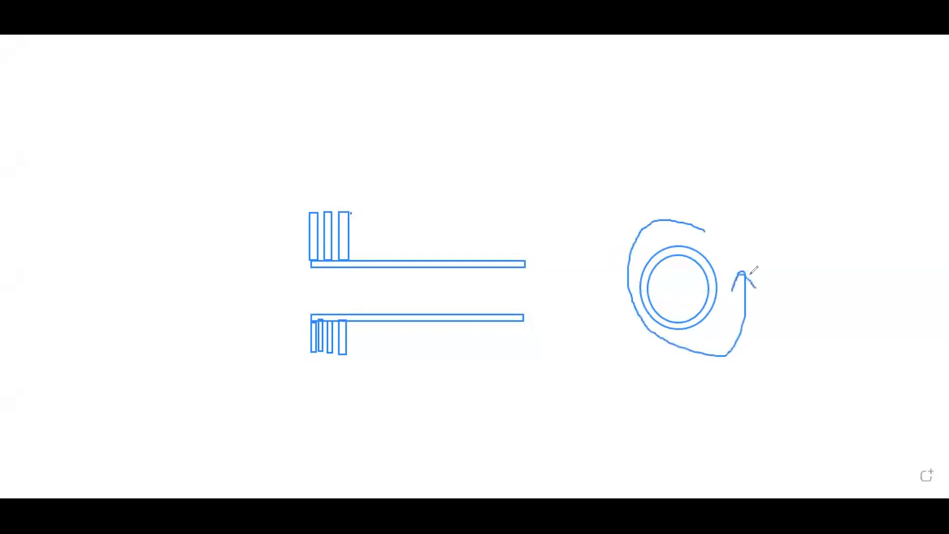
pyautogui.moveTo(737, 235)
pyautogui.mouseDown()
pyautogui.moveTo(734, 223)
pyautogui.moveTo(633, 191)
pyautogui.moveTo(832, 408)
pyautogui.moveTo(818, 269)
pyautogui.moveTo(821, 294)
pyautogui.mouseUp()
pyautogui.moveTo(828, 247); pyautogui.dragTo(852, 270)
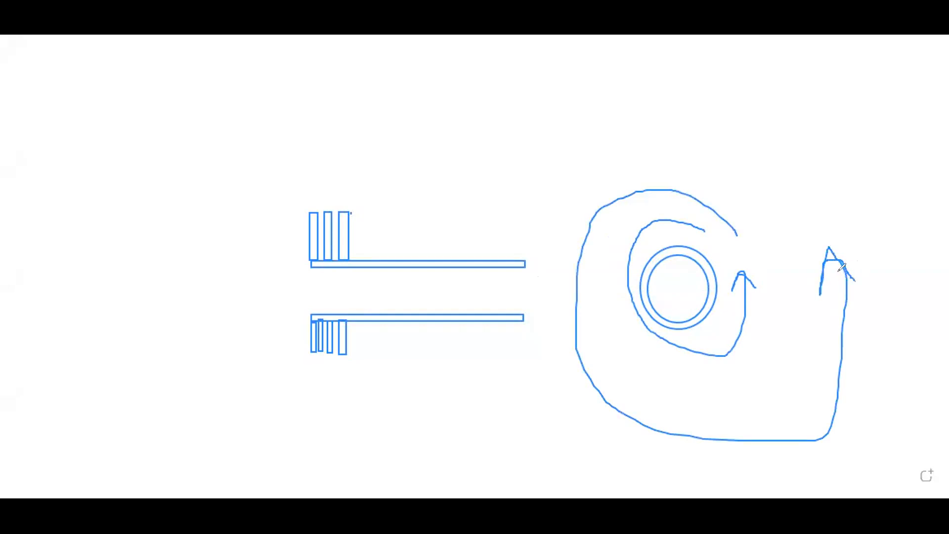
pyautogui.hotkey('ctrl', 'z')
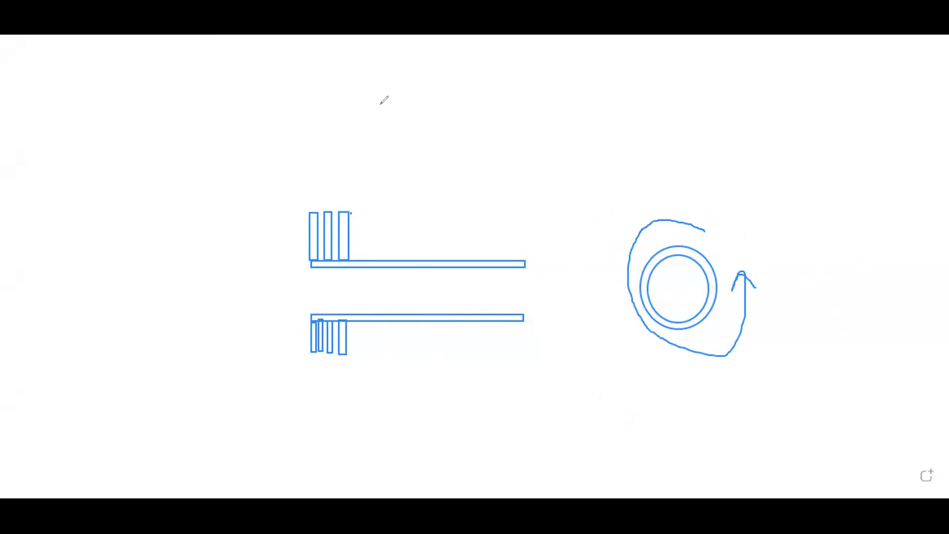
pyautogui.click(379, 105)
pyautogui.click(675, 218)
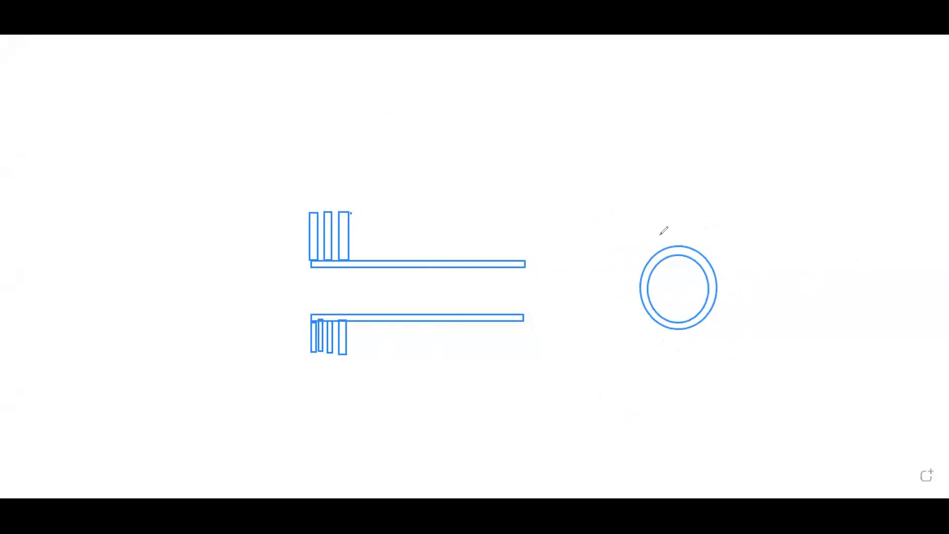
# Sketch a fin and its outer outline on the circular cross-section, and mark the matching upper half of the side view with a loop and arrow.
pyautogui.moveTo(668, 245)
pyautogui.mouseDown()
pyautogui.moveTo(659, 203)
pyautogui.moveTo(675, 215)
pyautogui.moveTo(678, 245)
pyautogui.mouseUp()
pyautogui.moveTo(665, 201)
pyautogui.mouseDown()
pyautogui.moveTo(687, 203)
pyautogui.moveTo(739, 258)
pyautogui.moveTo(684, 363)
pyautogui.moveTo(615, 340)
pyautogui.mouseUp()
pyautogui.moveTo(600, 259)
pyautogui.mouseDown()
pyautogui.moveTo(659, 217)
pyautogui.moveTo(673, 278)
pyautogui.moveTo(676, 199)
pyautogui.moveTo(661, 195)
pyautogui.mouseUp()
pyautogui.moveTo(313, 202)
pyautogui.mouseDown()
pyautogui.moveTo(291, 203)
pyautogui.moveTo(511, 274)
pyautogui.moveTo(510, 225)
pyautogui.moveTo(298, 219)
pyautogui.mouseUp()
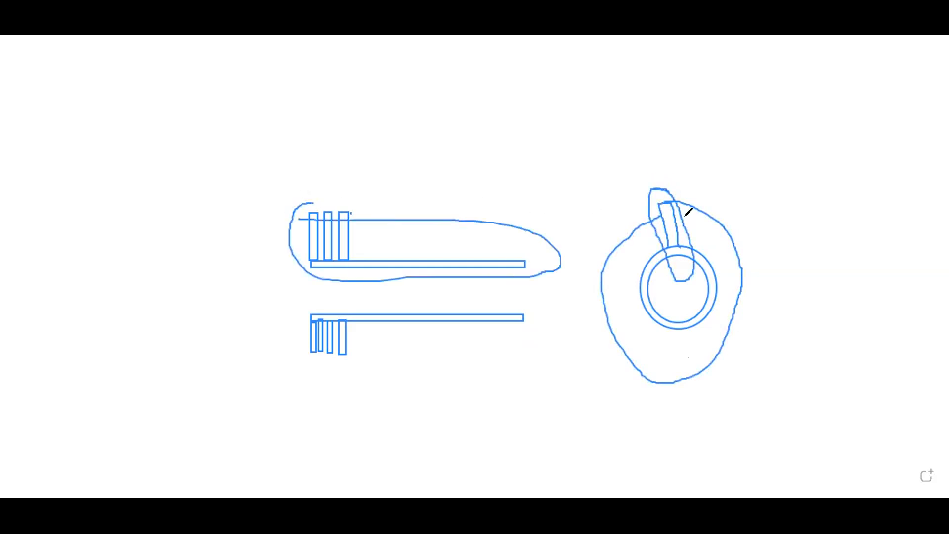
pyautogui.moveTo(449, 224)
pyautogui.mouseDown()
pyautogui.moveTo(464, 186)
pyautogui.moveTo(475, 192)
pyautogui.moveTo(482, 177)
pyautogui.mouseUp()
pyautogui.moveTo(670, 189); pyautogui.dragTo(692, 262)
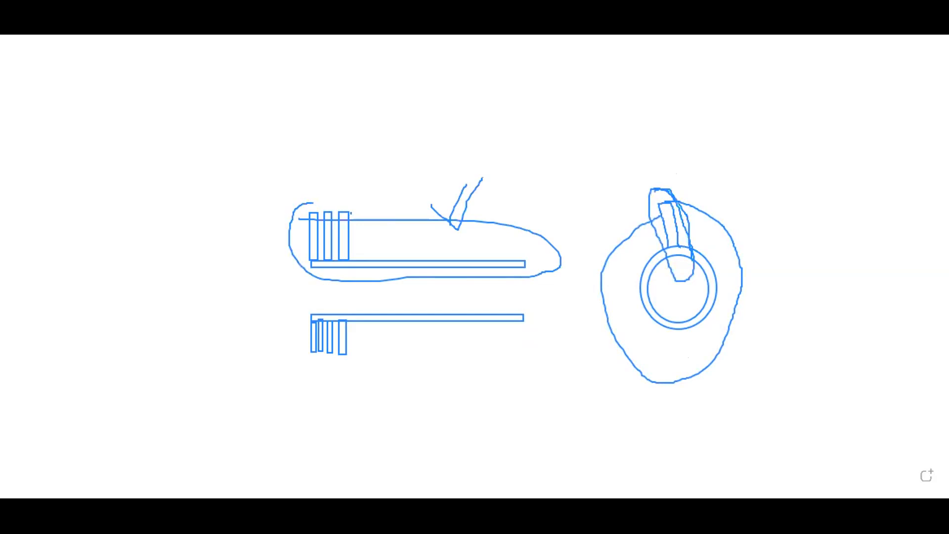
# Draw a flow arrow inside the tube and label it "Liquid h = 1000 x W/m^2.c".
pyautogui.moveTo(317, 291)
pyautogui.mouseDown()
pyautogui.moveTo(396, 289)
pyautogui.moveTo(371, 300)
pyautogui.mouseUp()
pyautogui.click(428, 295)
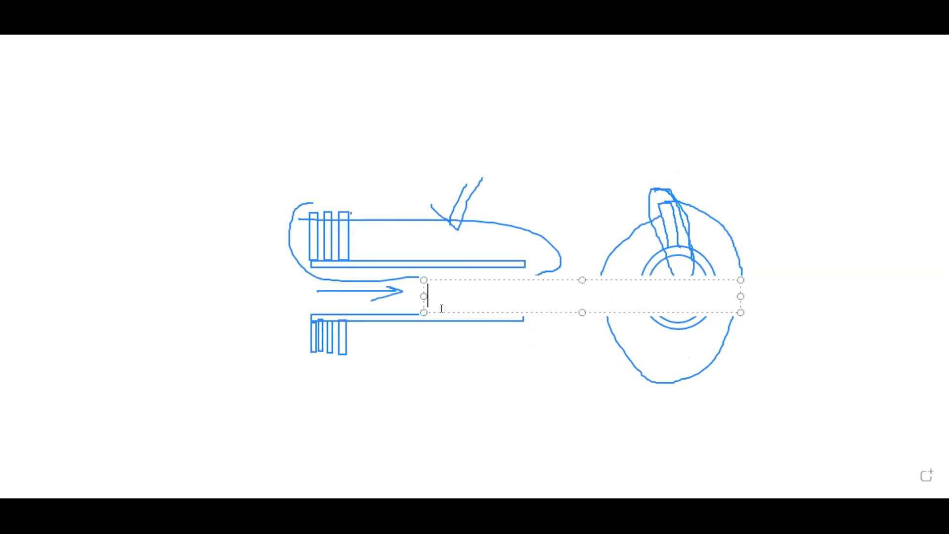
pyautogui.write('Liquie')
pyautogui.press('BackSpace')
pyautogui.write('d h -')
pyautogui.press('BackSpace')
pyautogui.write('= ')
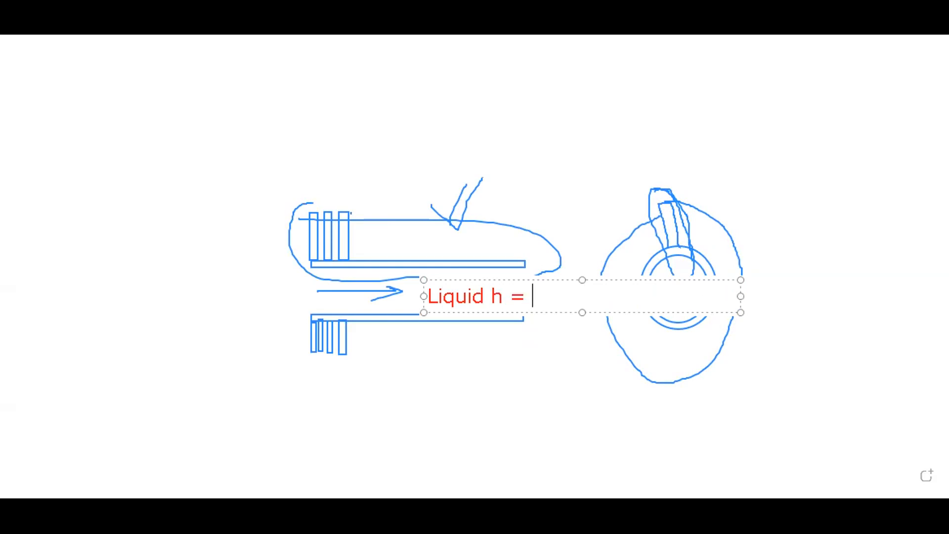
pyautogui.write('1000 ')
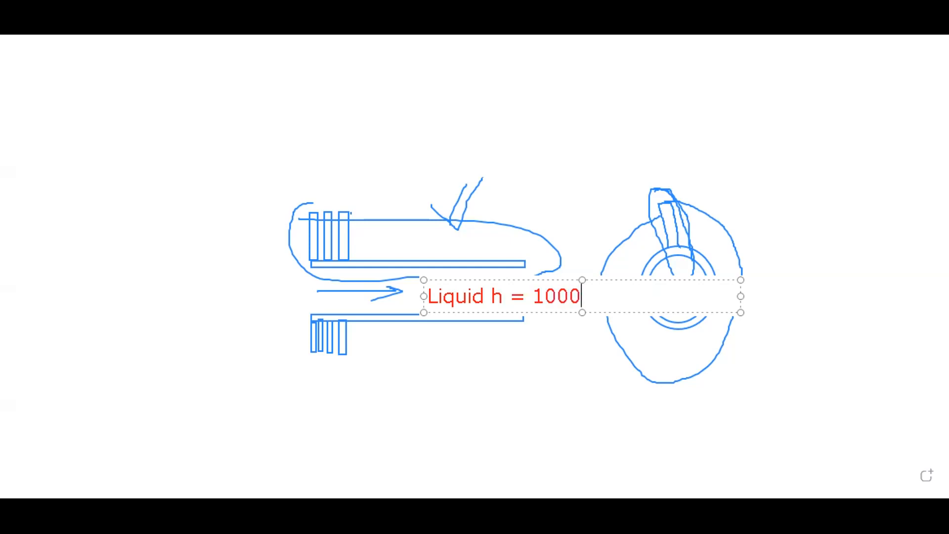
pyautogui.write('x W/m^2')
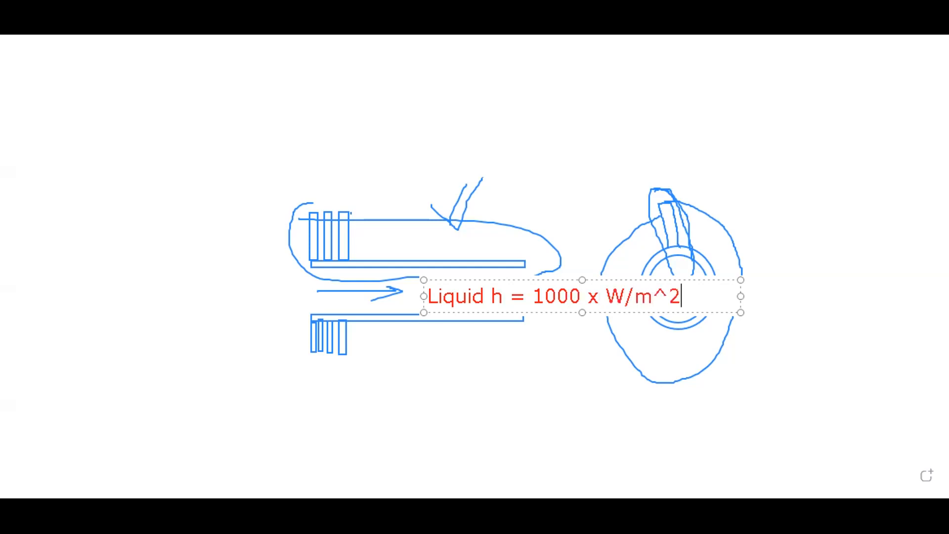
pyautogui.write('.c')
pyautogui.moveTo(754, 239)
pyautogui.mouseDown()
pyautogui.moveTo(455, 186)
pyautogui.moveTo(360, 240)
pyautogui.moveTo(349, 191)
pyautogui.moveTo(313, 326)
pyautogui.moveTo(255, 107)
pyautogui.mouseUp()
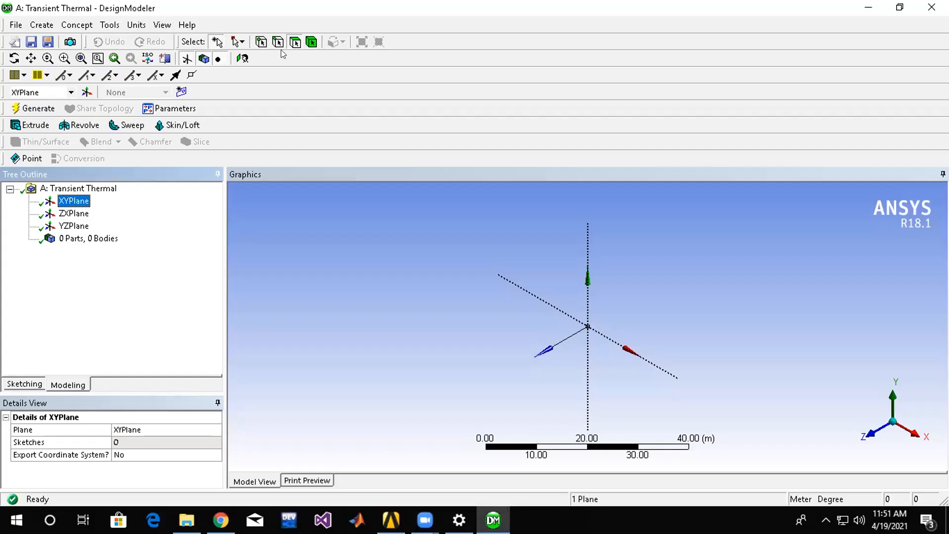
# In DesignModeler, face the XYPlane and sketch a rectangle about 17.6 m by 2.6 m from the origin toward negative X, above the X axis.
pyautogui.click(241, 59)
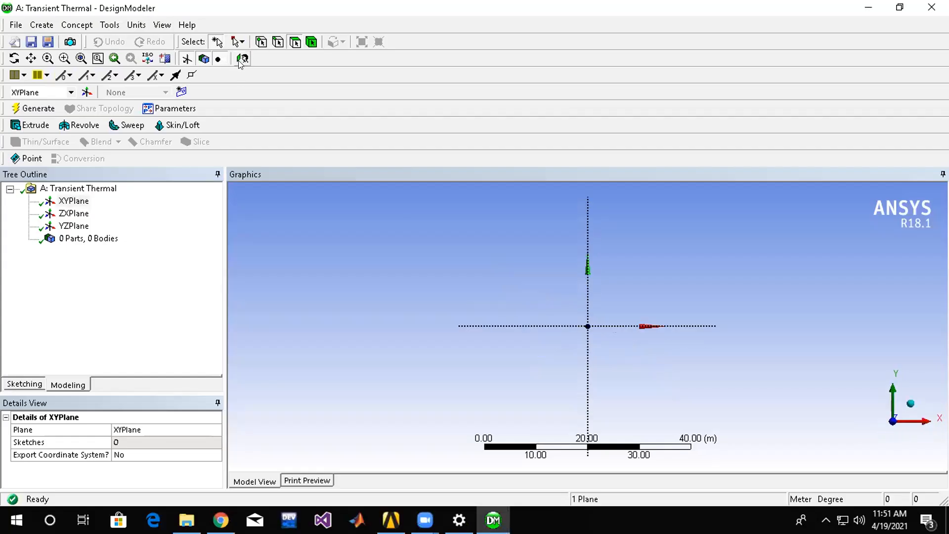
pyautogui.click(64, 203)
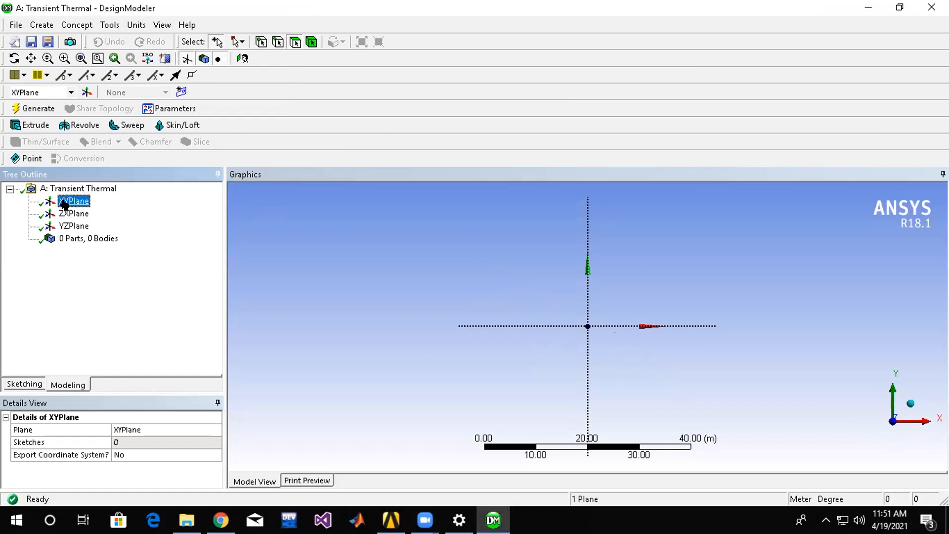
pyautogui.click(27, 384)
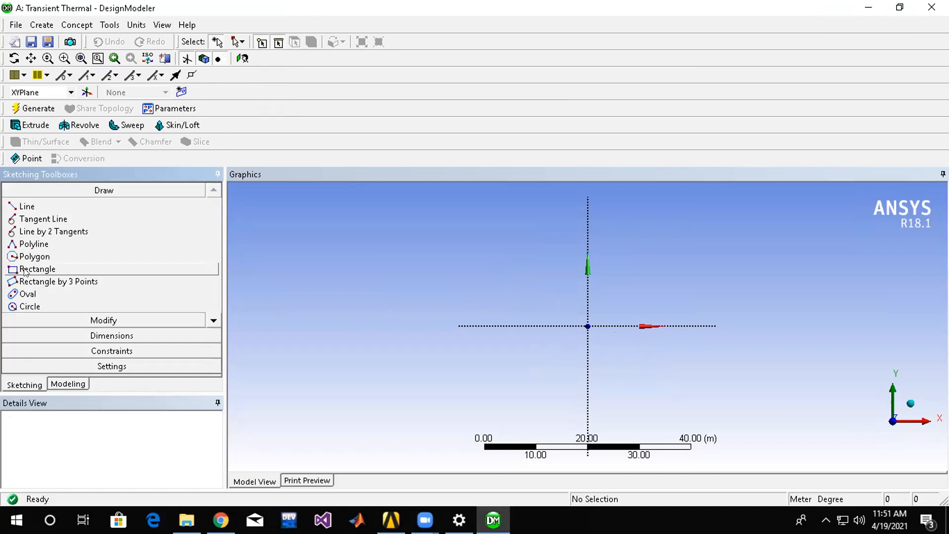
pyautogui.click(24, 271)
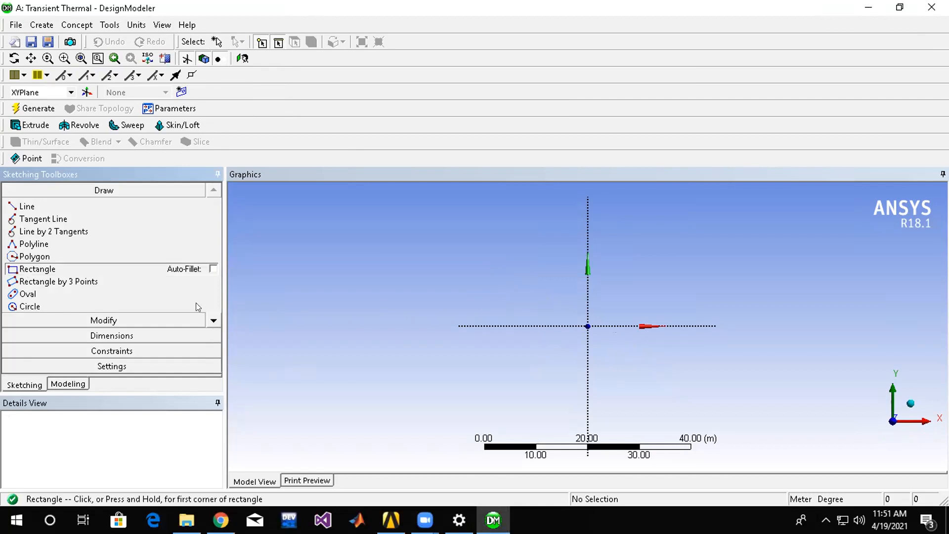
pyautogui.click(587, 325)
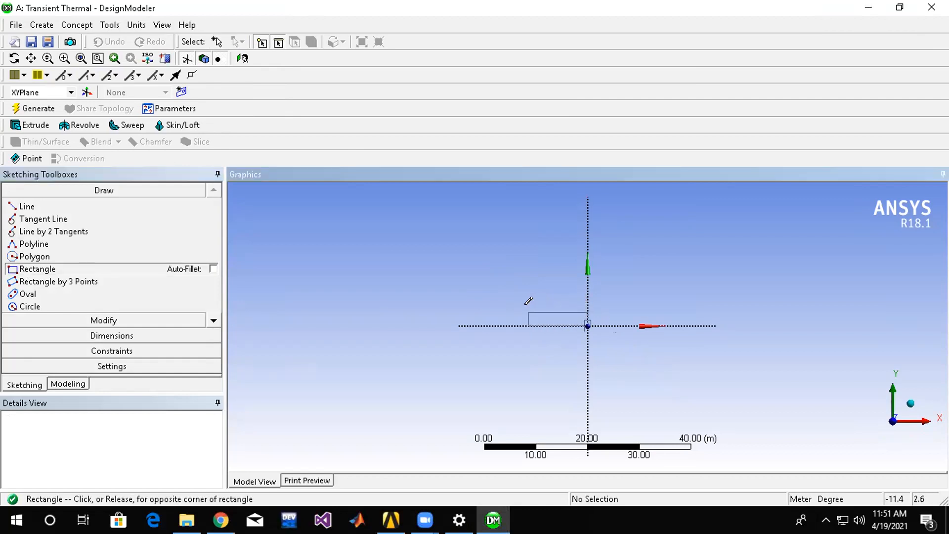
pyautogui.click(496, 313)
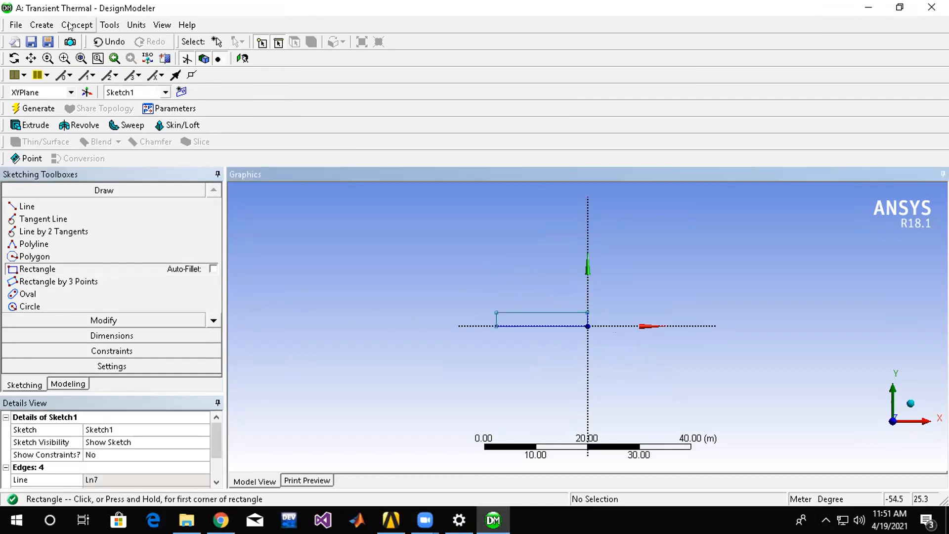
# Change the model units to millimetres and dimension the rectangle's length and height.
pyautogui.click(137, 26)
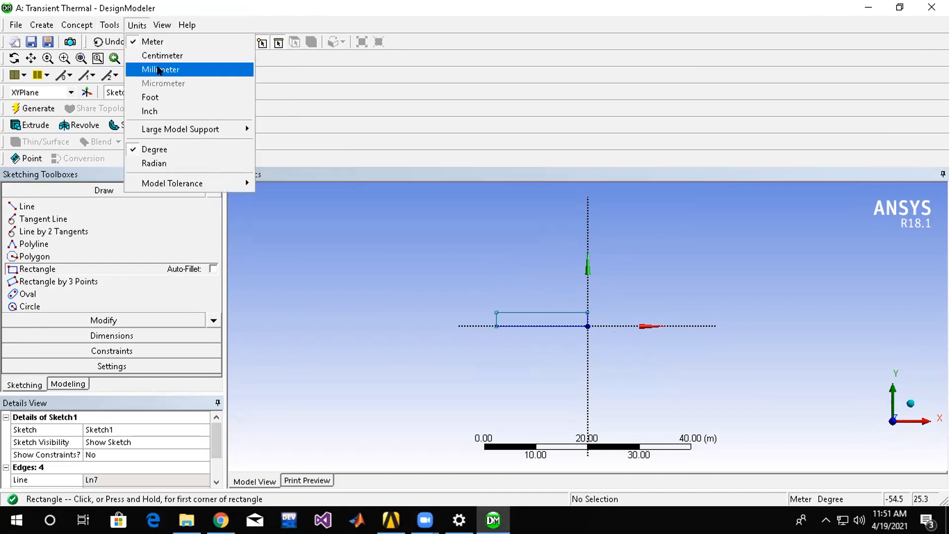
pyautogui.click(160, 69)
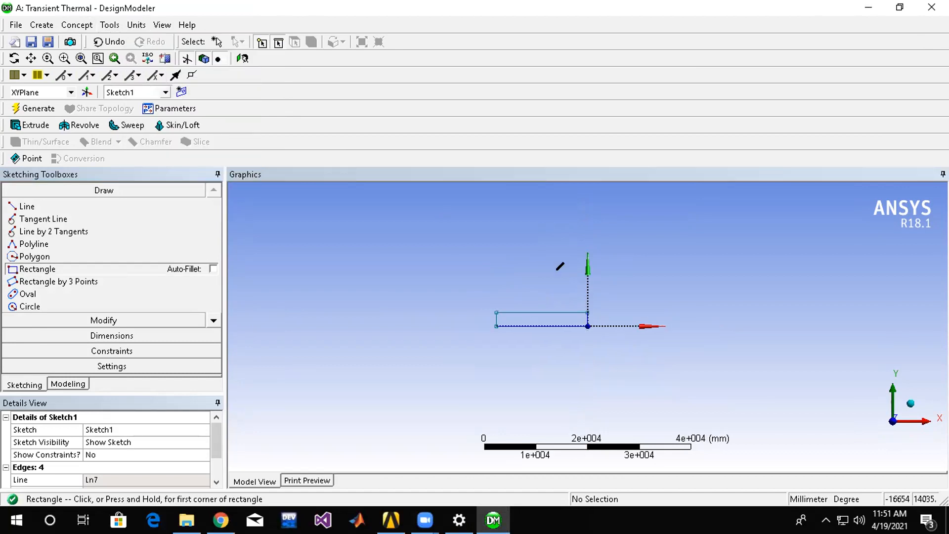
pyautogui.click(108, 335)
pyautogui.click(571, 312)
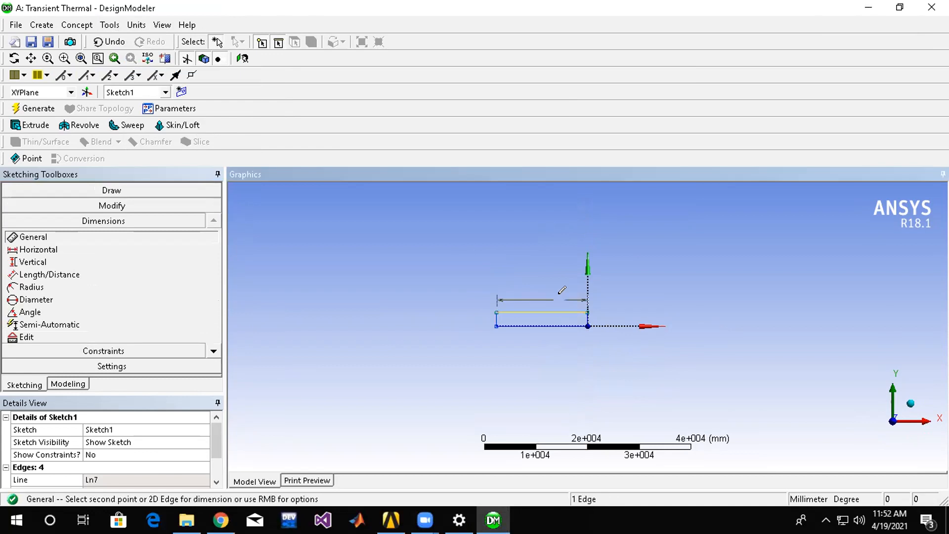
pyautogui.click(558, 299)
pyautogui.click(587, 319)
pyautogui.click(597, 319)
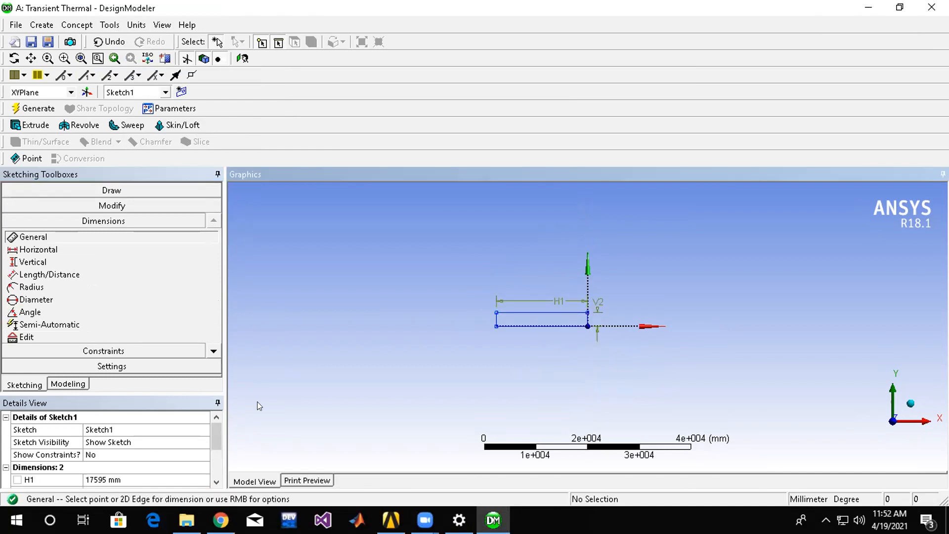
# Set the rectangle's horizontal dimension H1 to 100 mm.
pyautogui.click(216, 465)
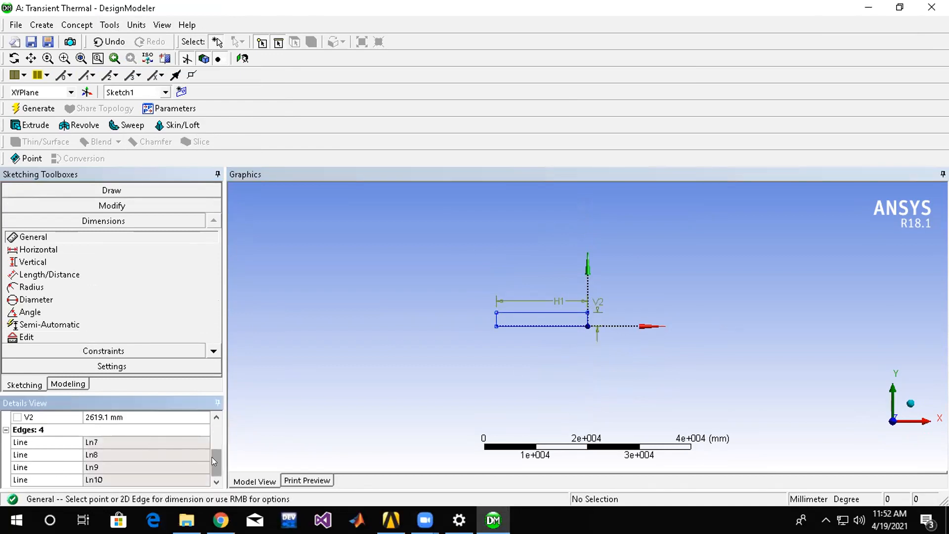
pyautogui.scroll(1, 212, 457)
pyautogui.click(132, 440)
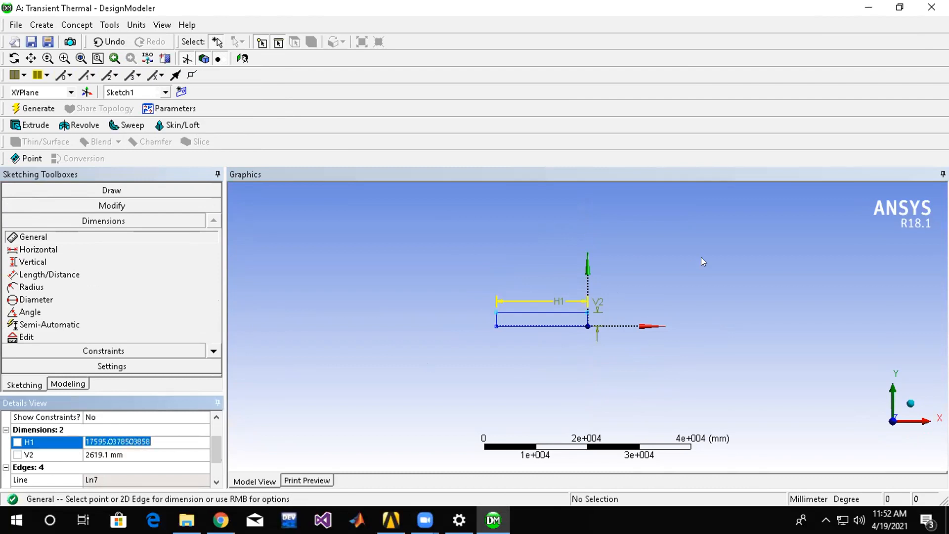
pyautogui.write('100')
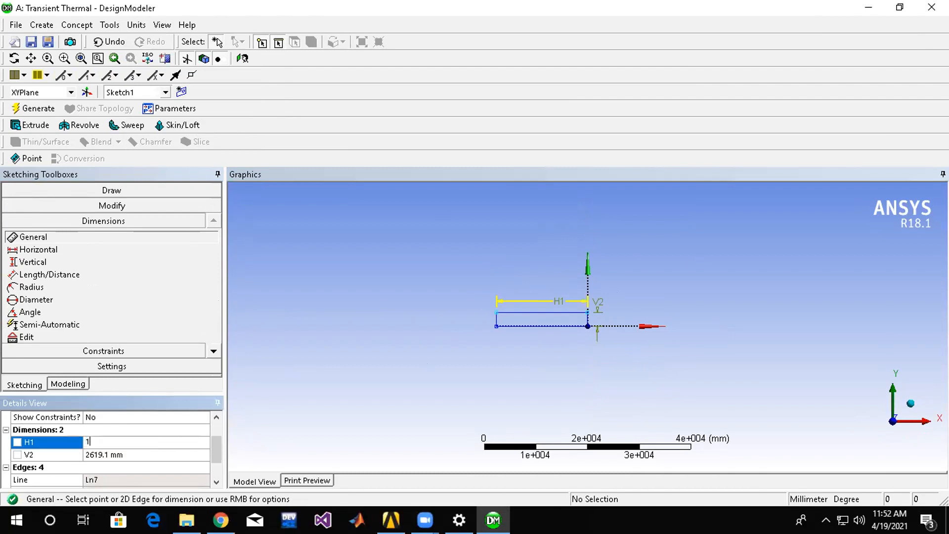
pyautogui.press('Return')
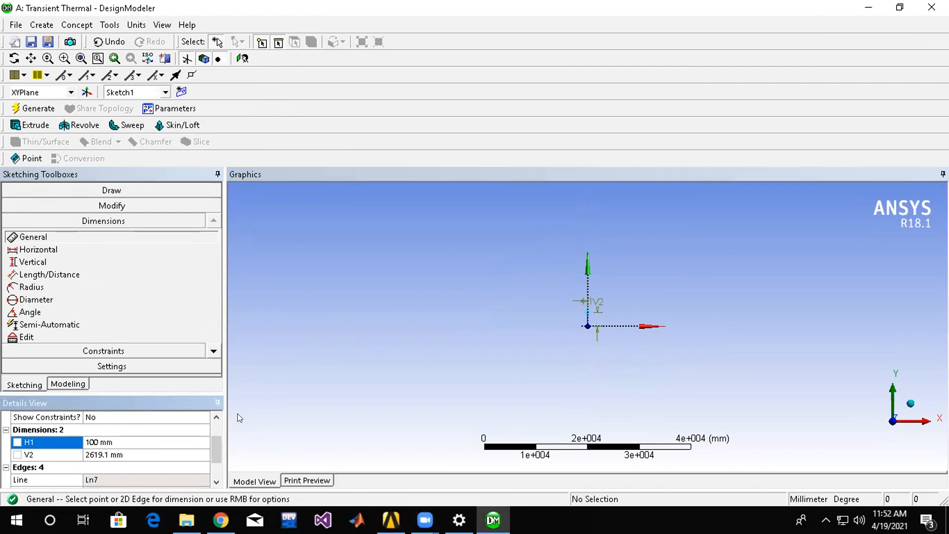
# Set the rectangle's horizontal dimension H1 to 500 mm.
pyautogui.click(133, 455)
pyautogui.click(123, 441)
pyautogui.write('100')
pyautogui.press('BackSpace')
pyautogui.press('BackSpace')
pyautogui.press('BackSpace')
pyautogui.write('500')
pyautogui.press('Return')
# Set the rectangle's vertical dimension V2 to 25 mm.
pyautogui.click(110, 455)
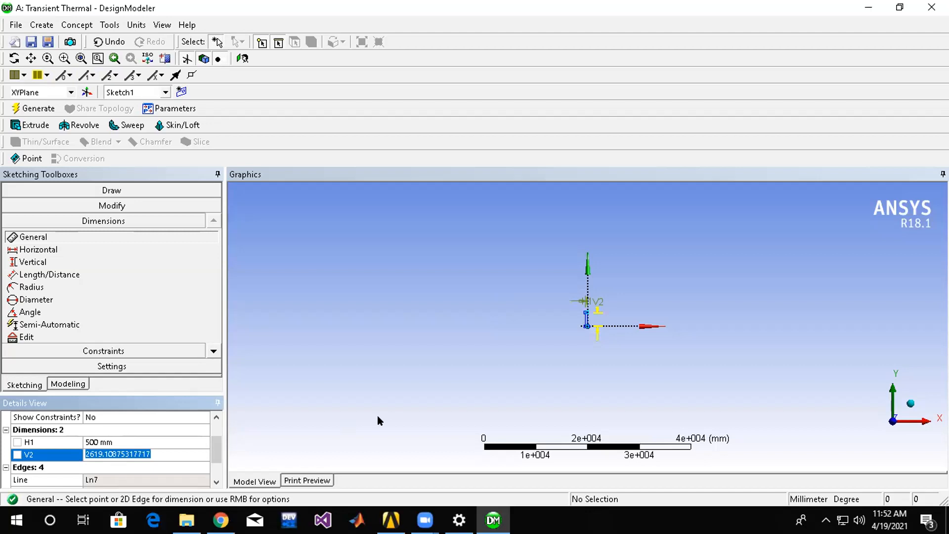
pyautogui.write('25')
pyautogui.press('Return')
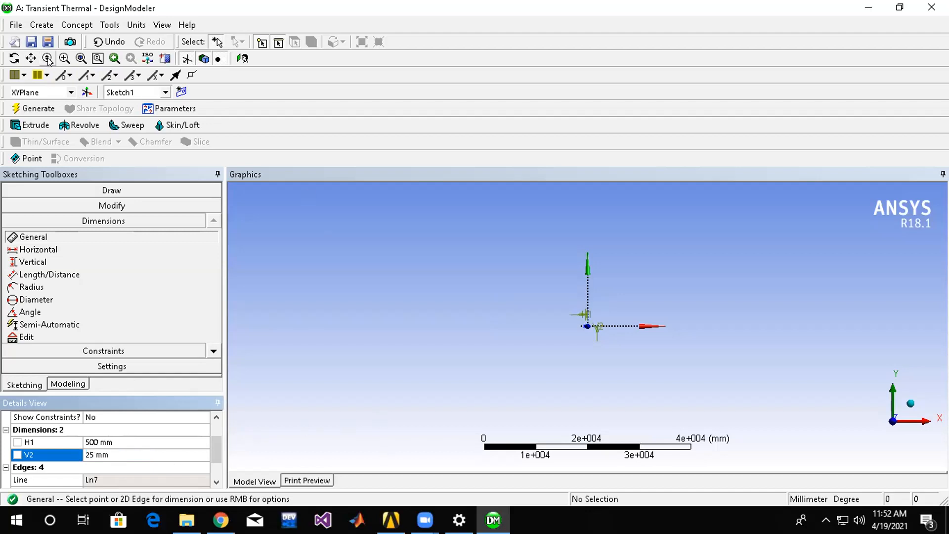
pyautogui.click(80, 59)
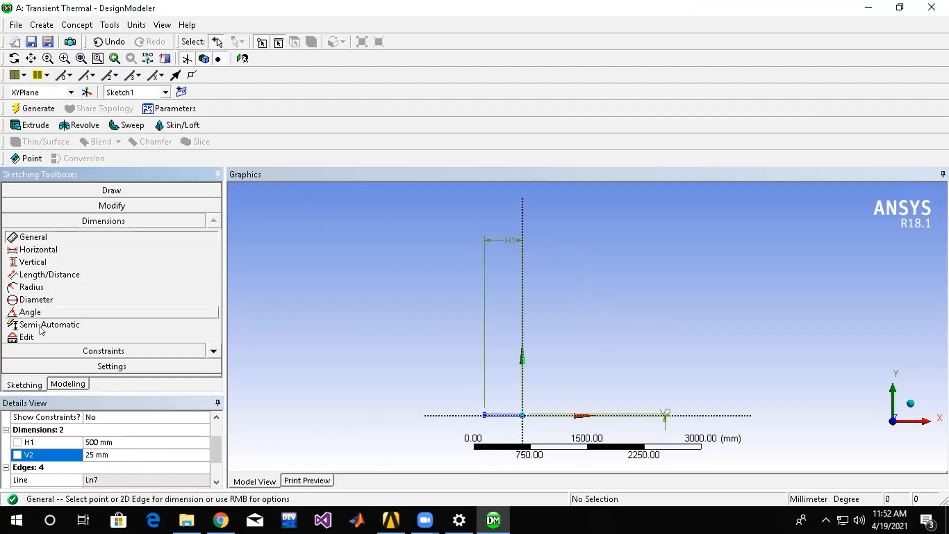
pyautogui.click(105, 206)
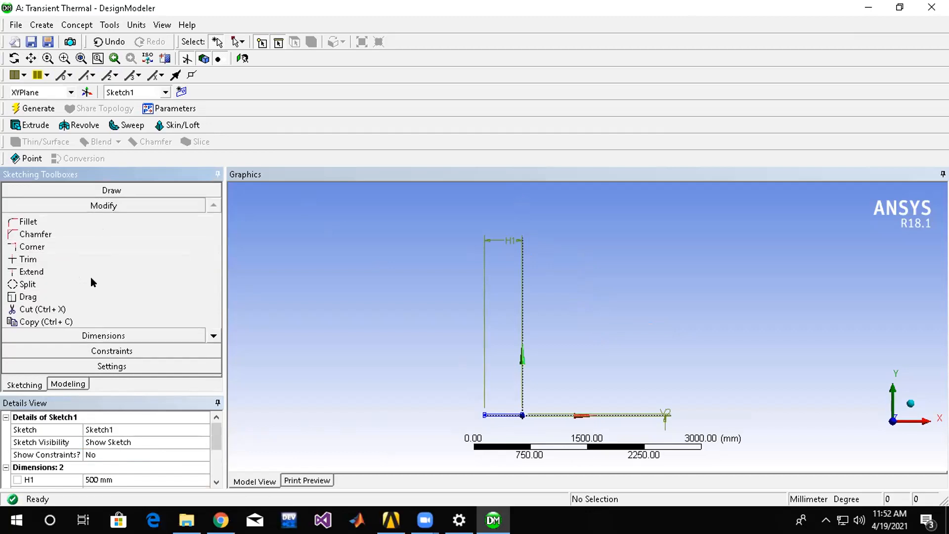
pyautogui.click(214, 335)
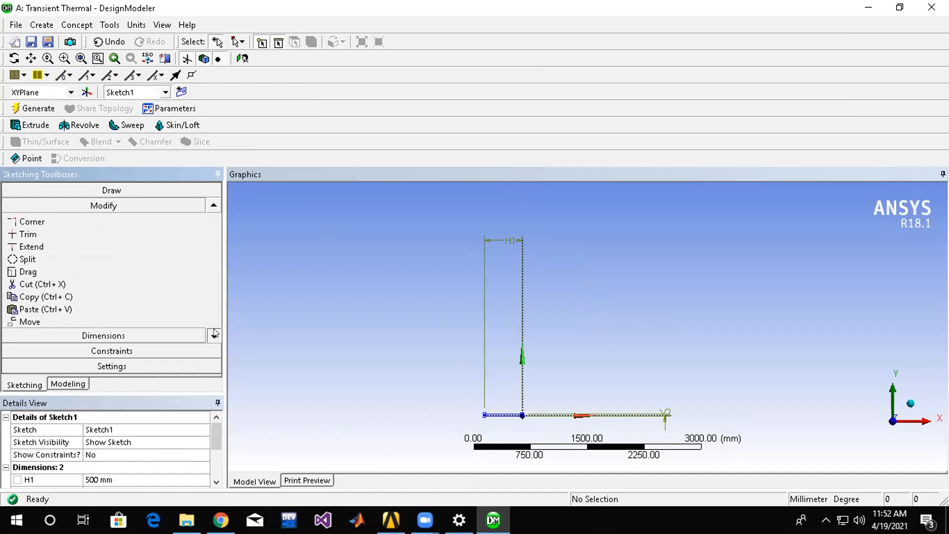
pyautogui.click(214, 335)
pyautogui.click(30, 297)
pyautogui.click(514, 241)
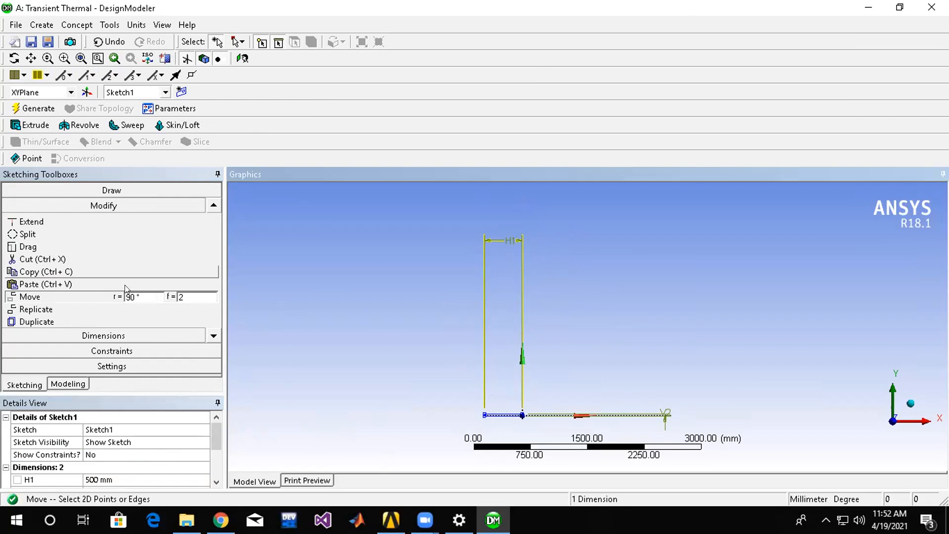
# Move the horizontal dimension H1 down so it sits close to the rectangle's upper edge.
pyautogui.click(116, 334)
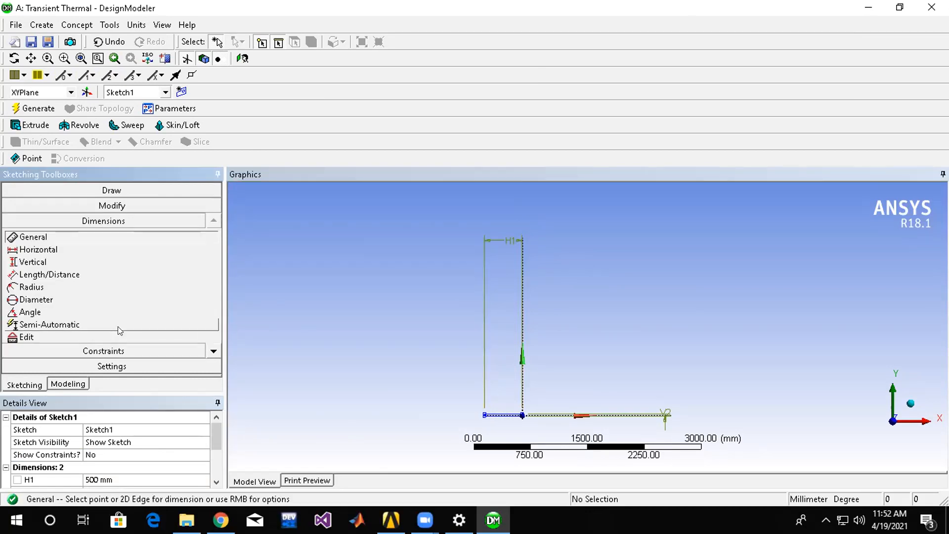
pyautogui.click(148, 324)
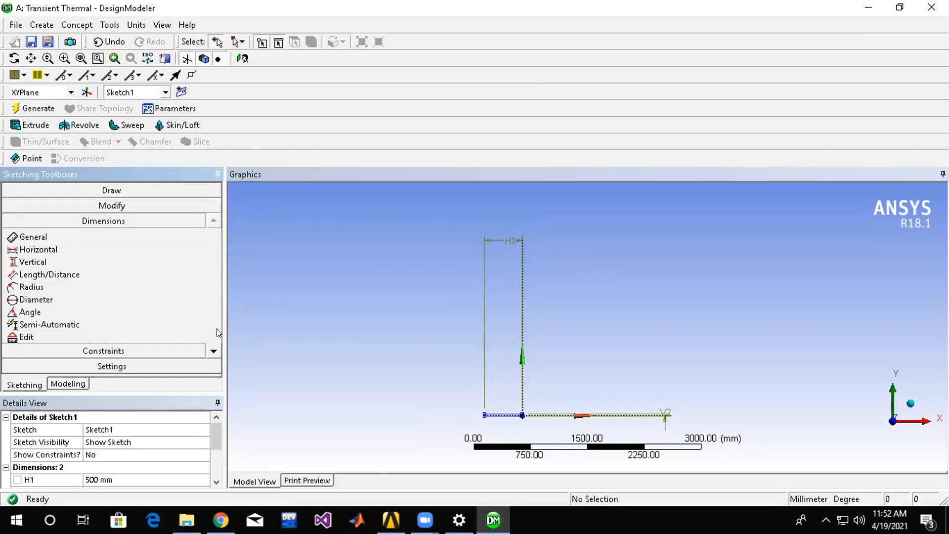
pyautogui.click(214, 350)
pyautogui.click(213, 350)
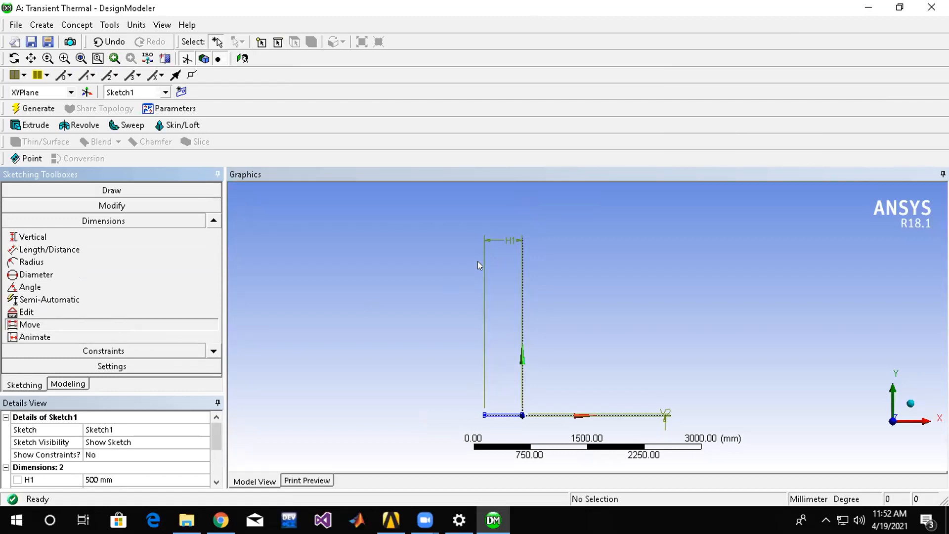
pyautogui.click(511, 242)
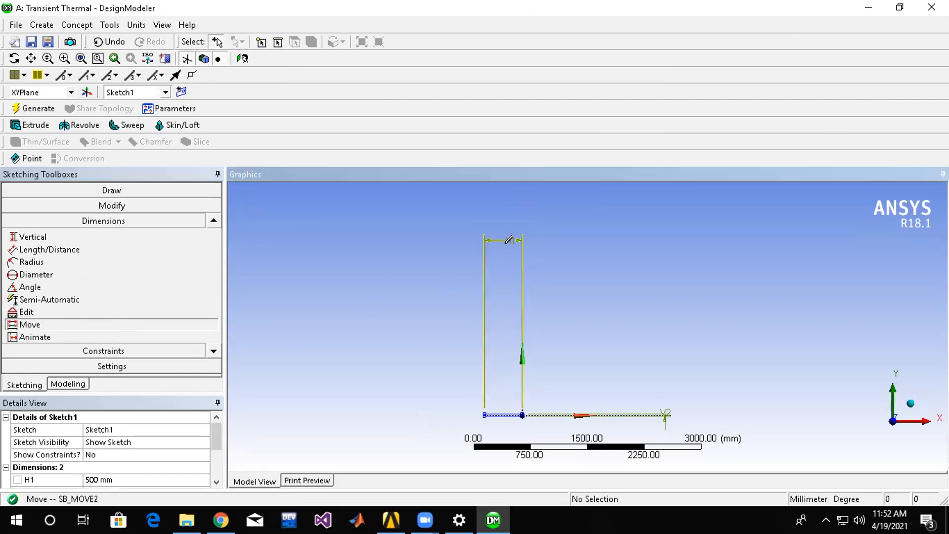
pyautogui.click(499, 411)
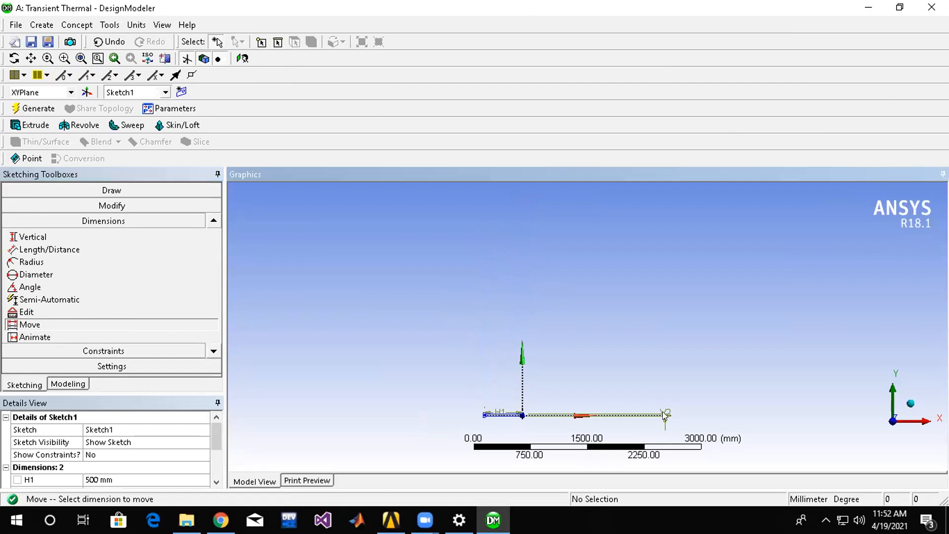
# Move the vertical dimension V2 close to the rectangle's end at the origin.
pyautogui.click(50, 327)
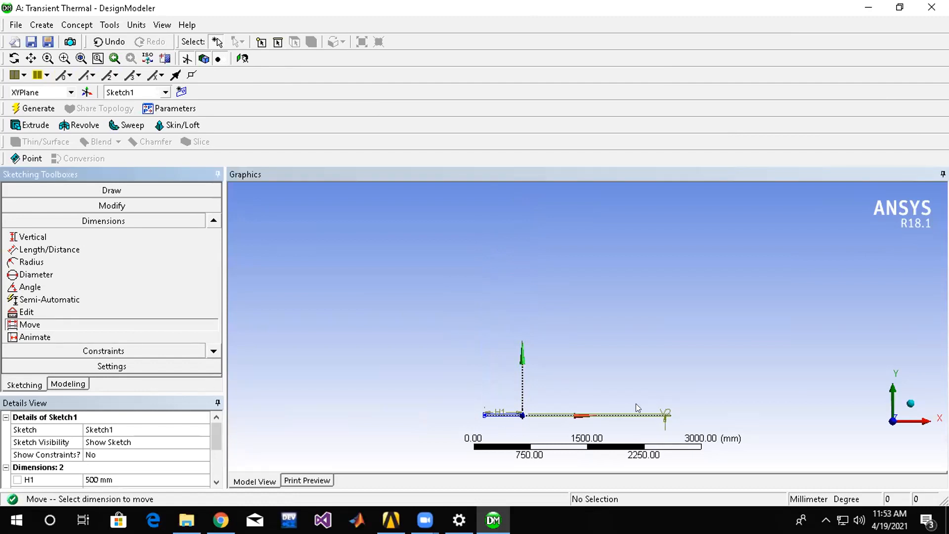
pyautogui.click(664, 412)
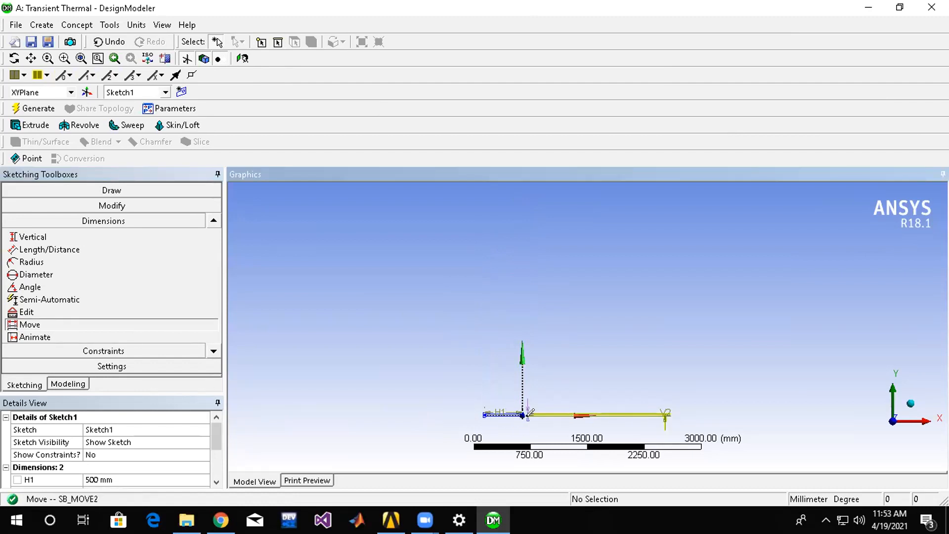
pyautogui.click(530, 412)
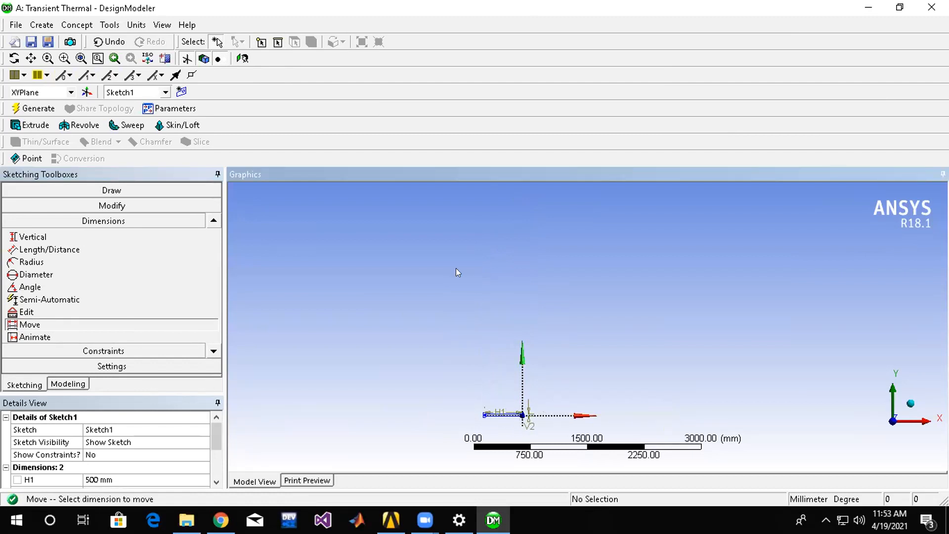
pyautogui.click(79, 58)
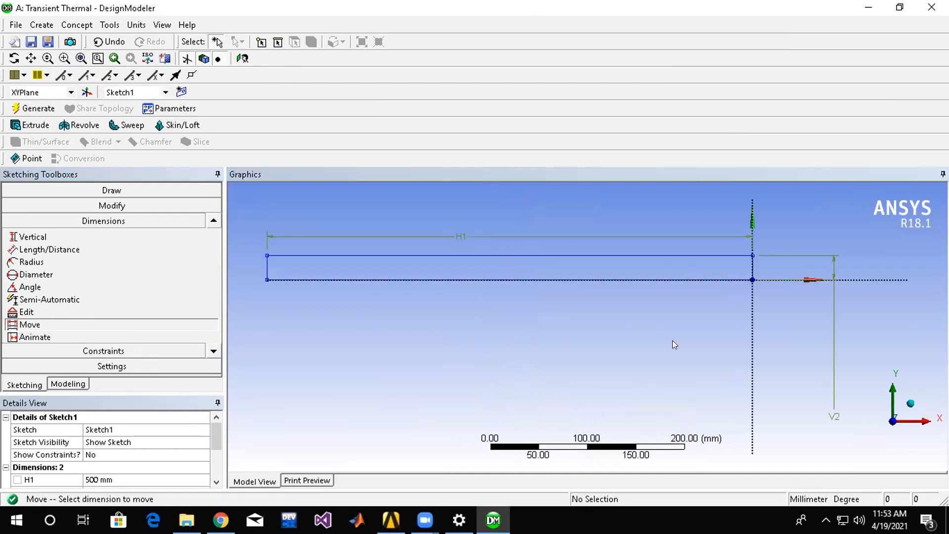
# Extrude the rectangle sketch to a fixed depth of 30 mm with Add Material and generate the solid.
pyautogui.moveTo(502, 281)
pyautogui.mouseDown(button='middle')
pyautogui.moveTo(504, 332)
pyautogui.moveTo(530, 398)
pyautogui.moveTo(515, 366)
pyautogui.mouseUp(button='middle')
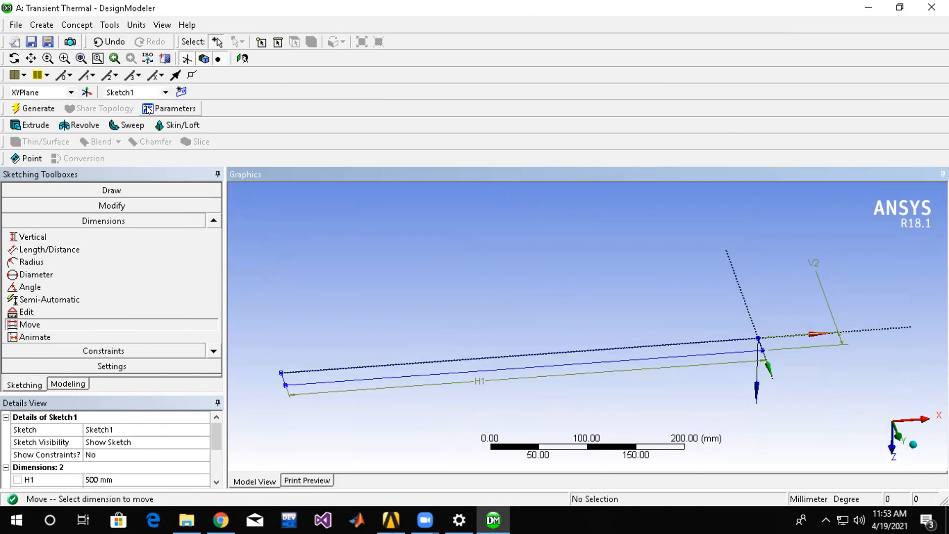
pyautogui.click(242, 59)
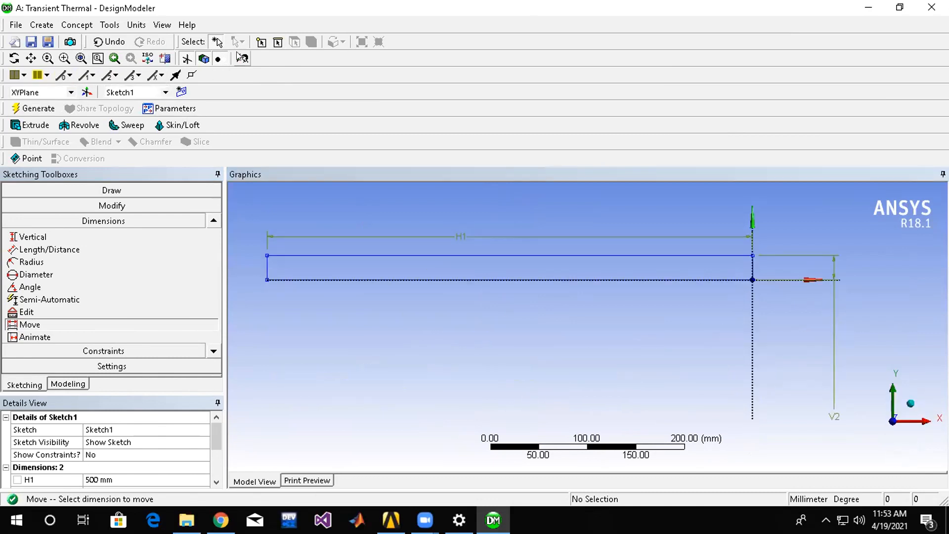
pyautogui.click(35, 125)
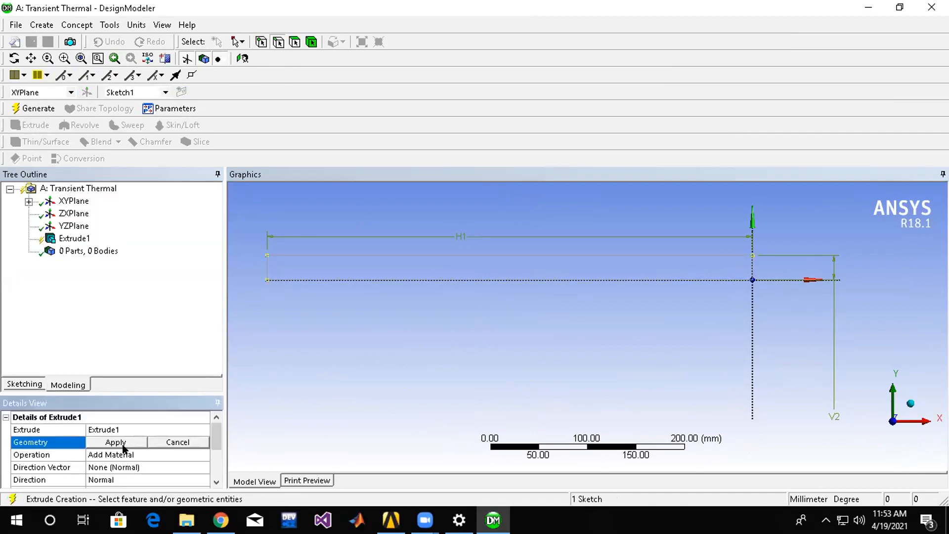
pyautogui.click(115, 441)
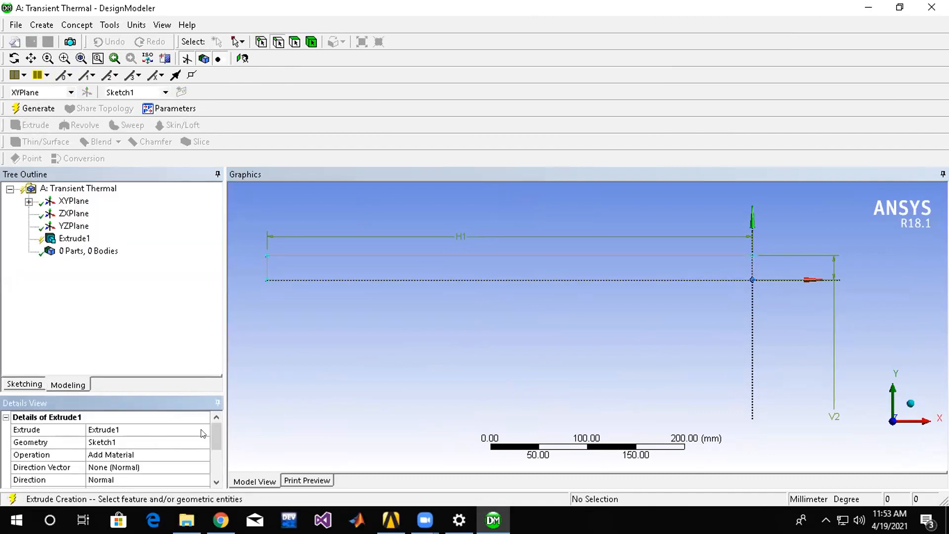
pyautogui.scroll(-1, 203, 433)
pyautogui.click(75, 238)
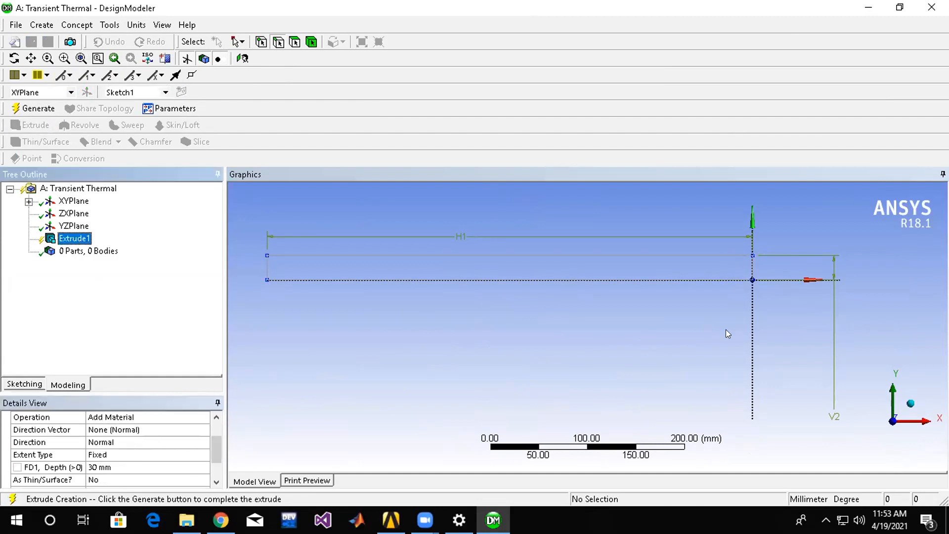
pyautogui.click(17, 113)
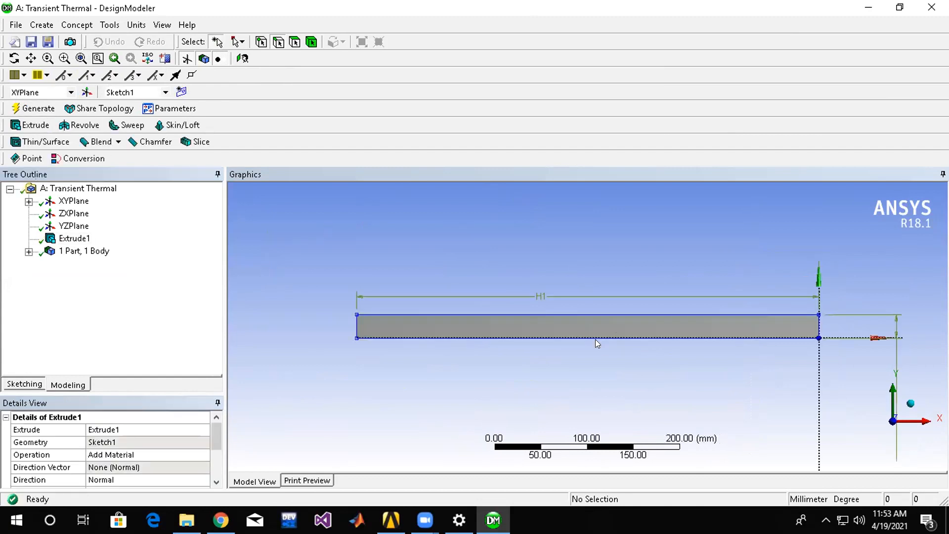
pyautogui.moveTo(582, 390); pyautogui.dragTo(534, 326, button='middle')
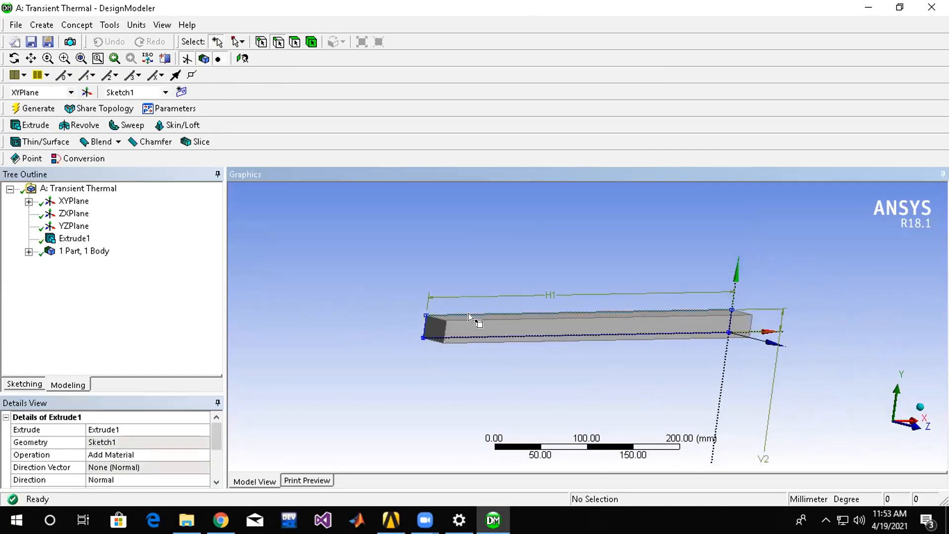
# Change the extrusion's operation to Add Frozen and regenerate the model.
pyautogui.click(74, 238)
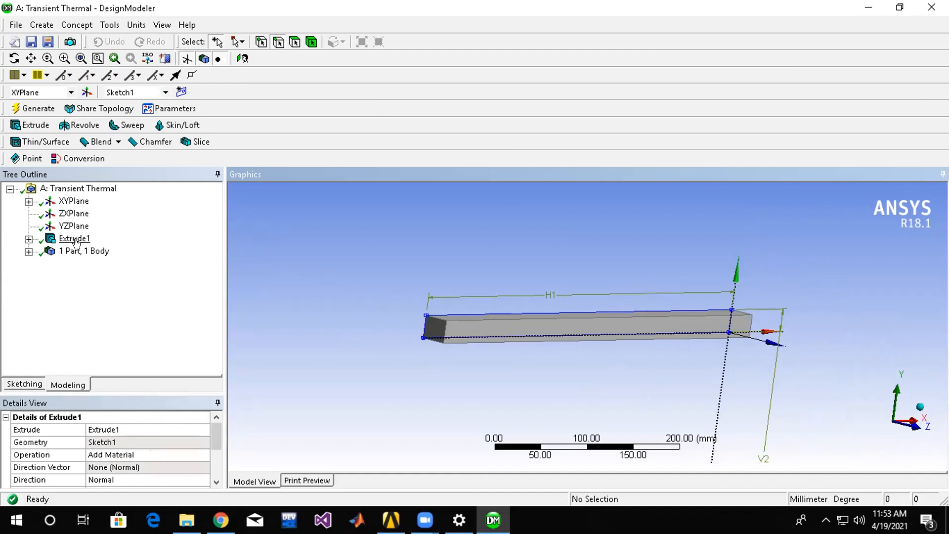
pyautogui.click(158, 454)
pyautogui.click(203, 454)
pyautogui.click(158, 464)
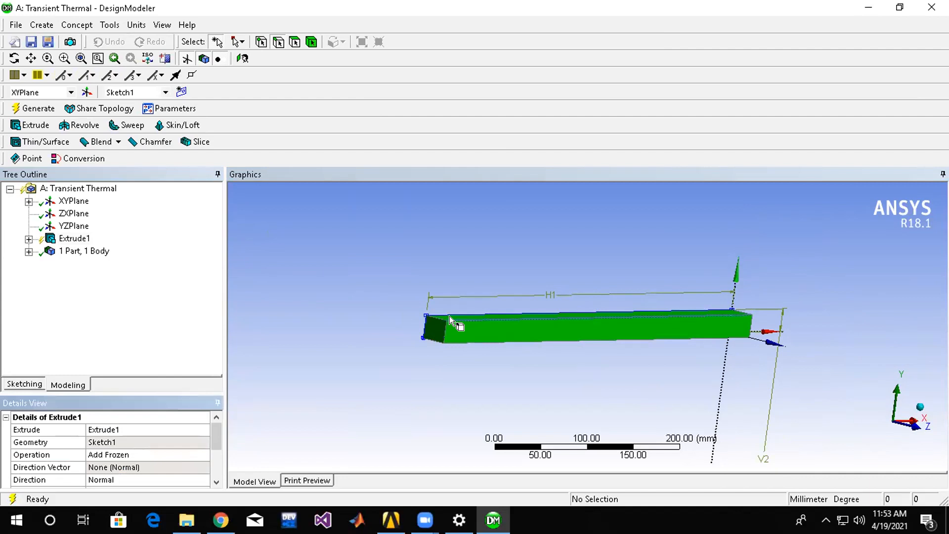
pyautogui.moveTo(536, 216); pyautogui.dragTo(417, 403, button='middle')
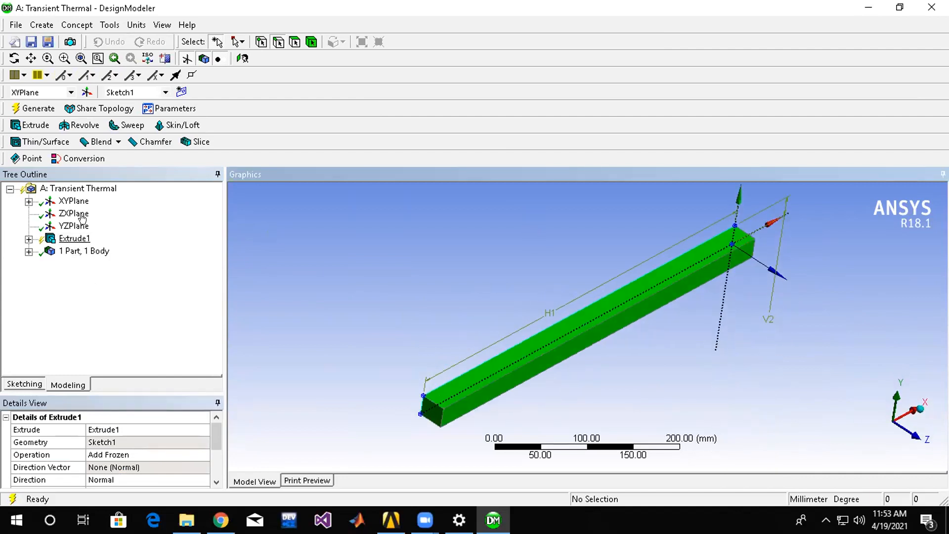
pyautogui.click(31, 107)
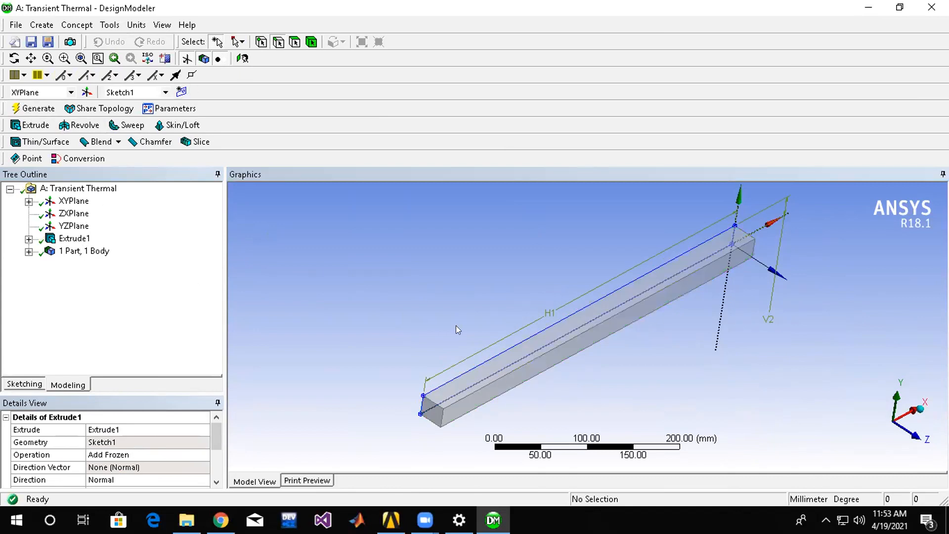
# Examine the frozen bar and the sketch and solid body listed under its extrusion and part.
pyautogui.click(468, 362)
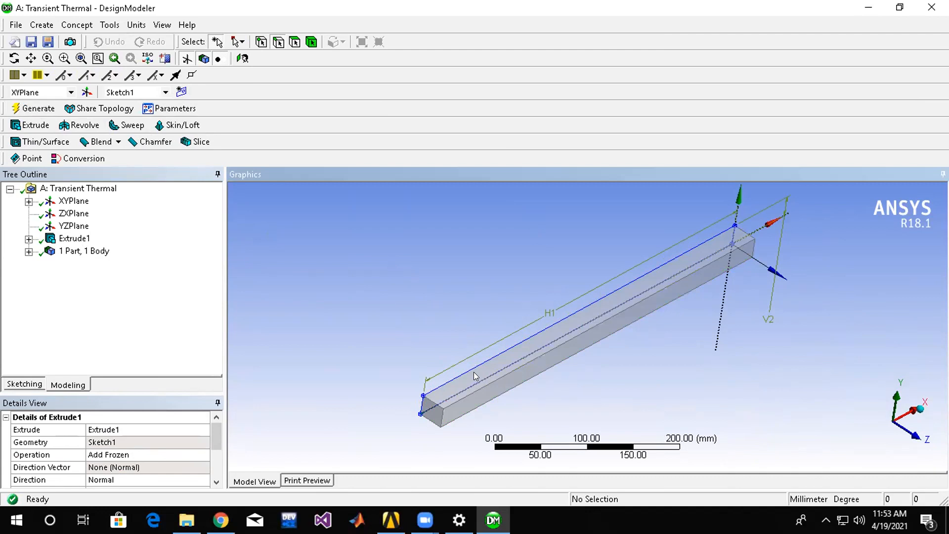
pyautogui.moveTo(408, 298); pyautogui.dragTo(396, 292, button='middle')
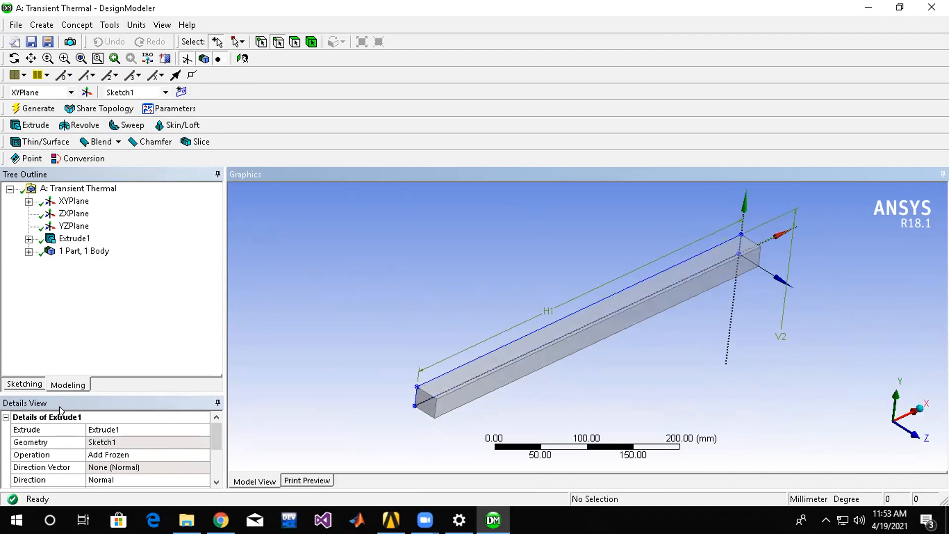
pyautogui.click(83, 385)
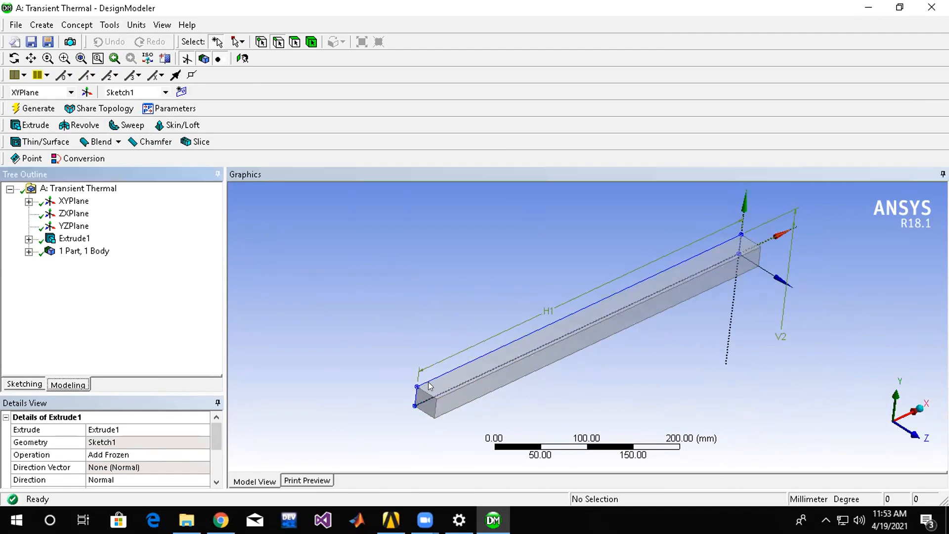
pyautogui.click(25, 383)
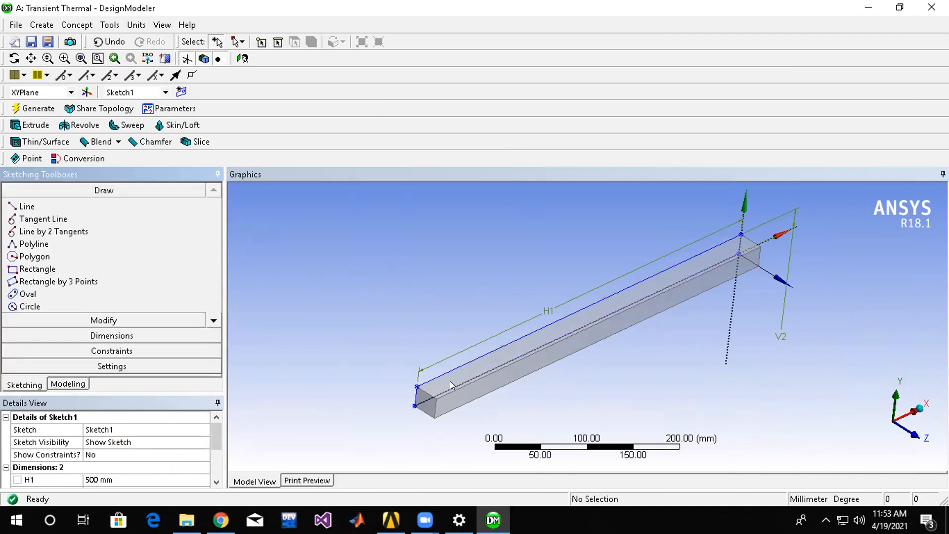
pyautogui.click(62, 385)
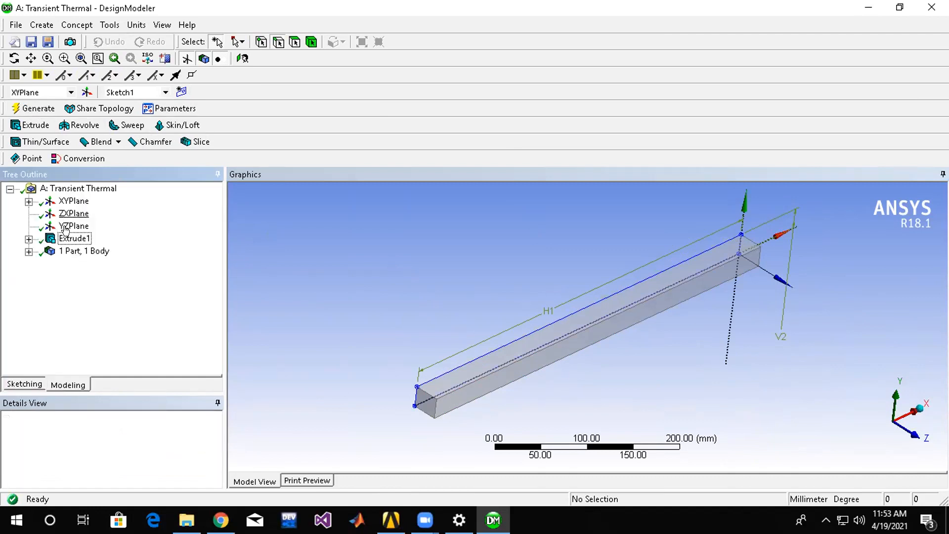
pyautogui.click(29, 239)
pyautogui.click(83, 263)
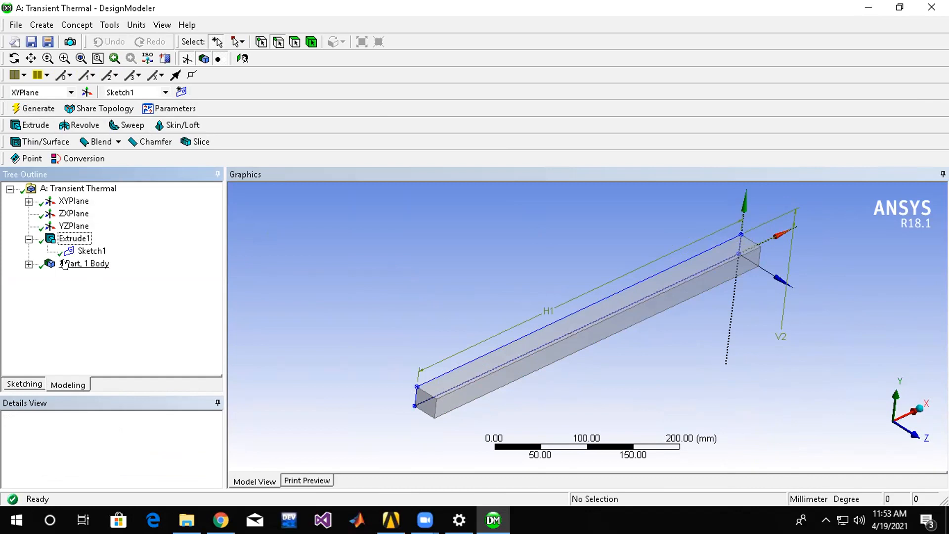
pyautogui.moveTo(484, 362); pyautogui.dragTo(499, 377, button='middle')
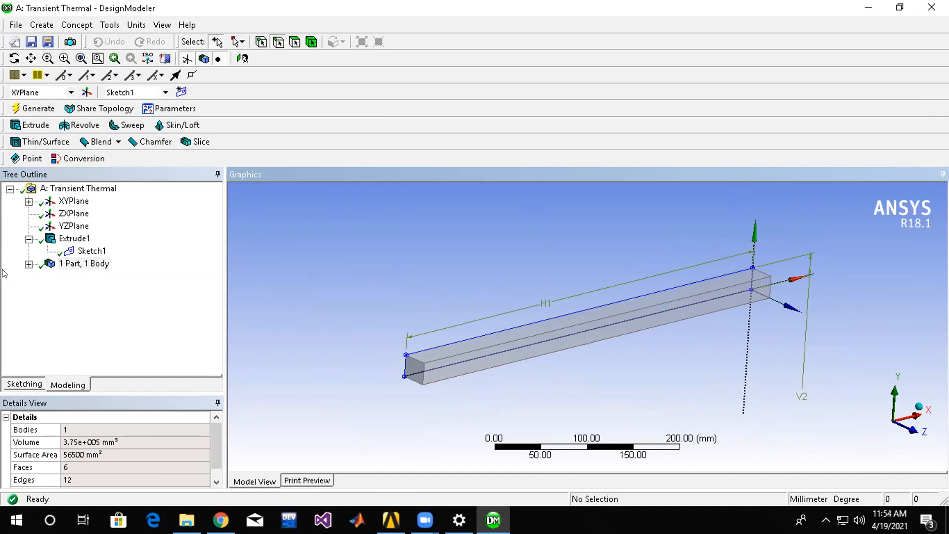
pyautogui.click(28, 264)
pyautogui.click(82, 278)
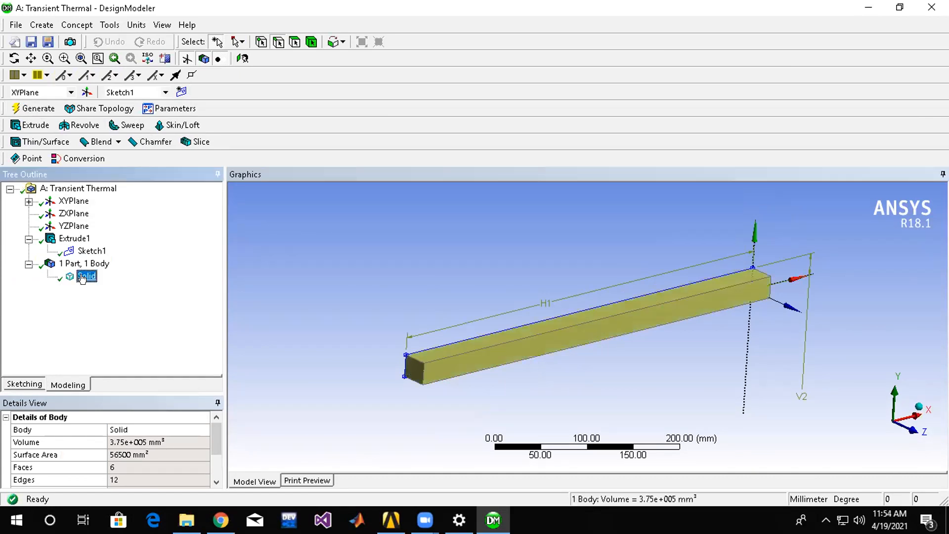
# Create a second sketch on the XYPlane and select it in the model tree.
pyautogui.click(181, 92)
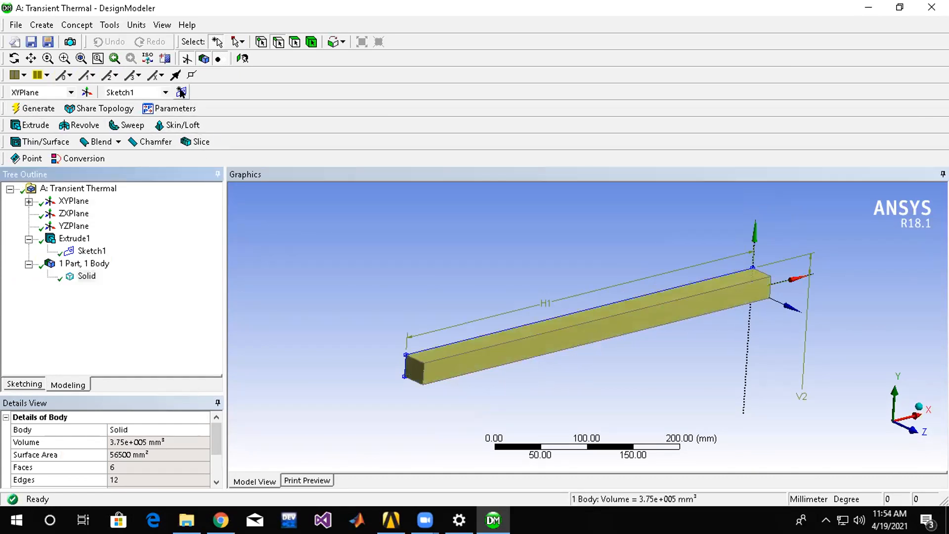
pyautogui.click(478, 346)
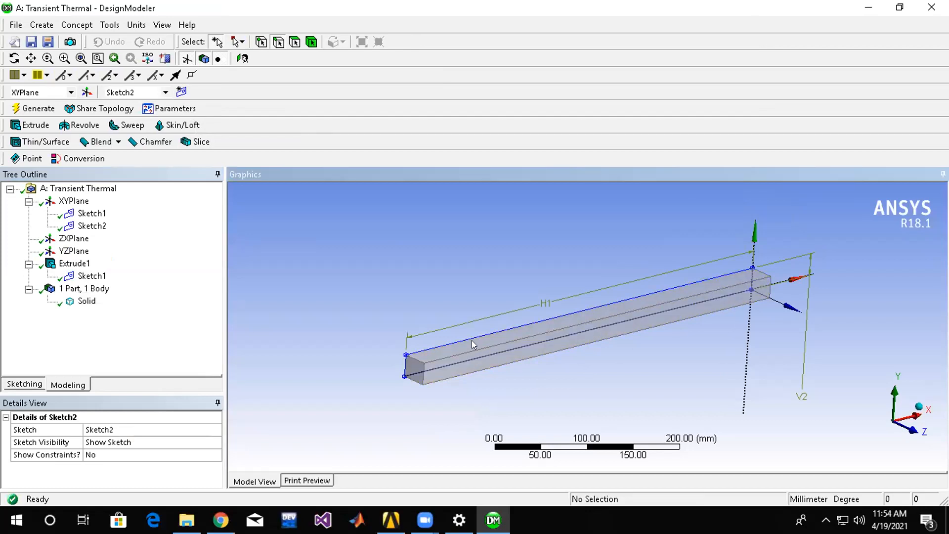
pyautogui.click(96, 228)
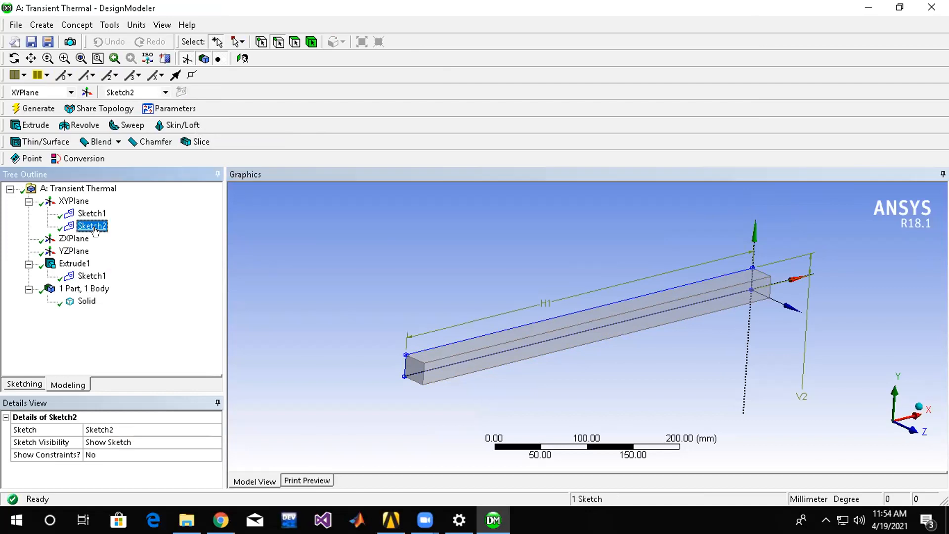
# Sketch a narrow upright rectangle in Sketch2, rising from the bar's top edge at its far negative-X end.
pyautogui.rightClick(96, 229)
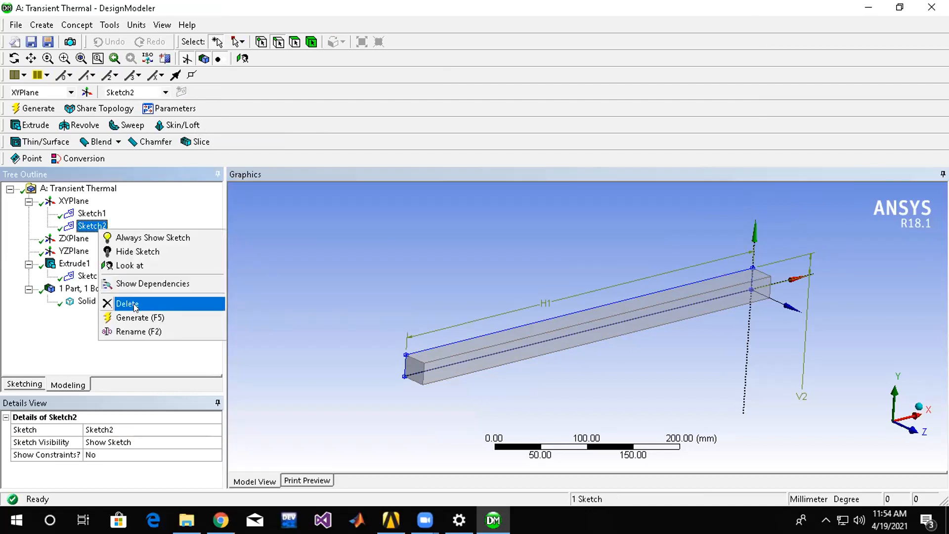
pyautogui.click(405, 263)
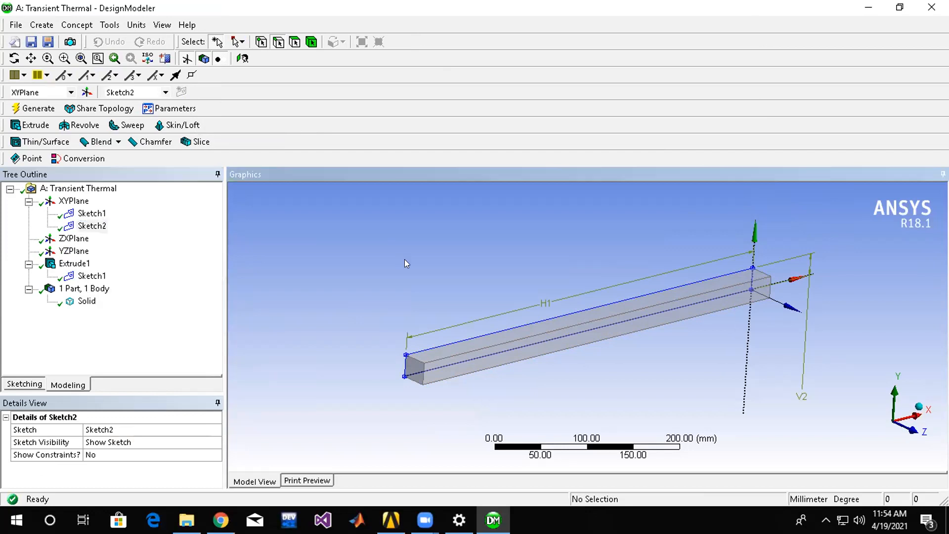
pyautogui.click(24, 384)
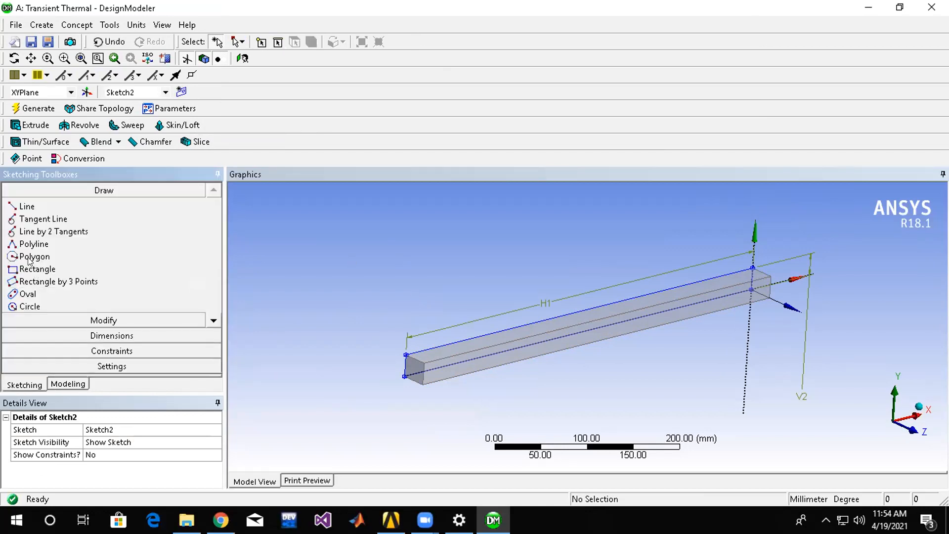
pyautogui.click(39, 269)
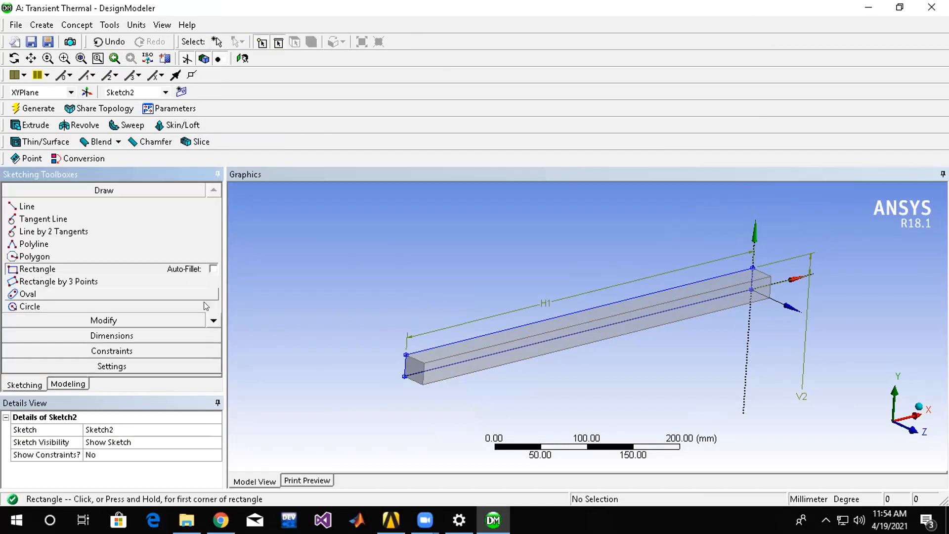
pyautogui.click(407, 339)
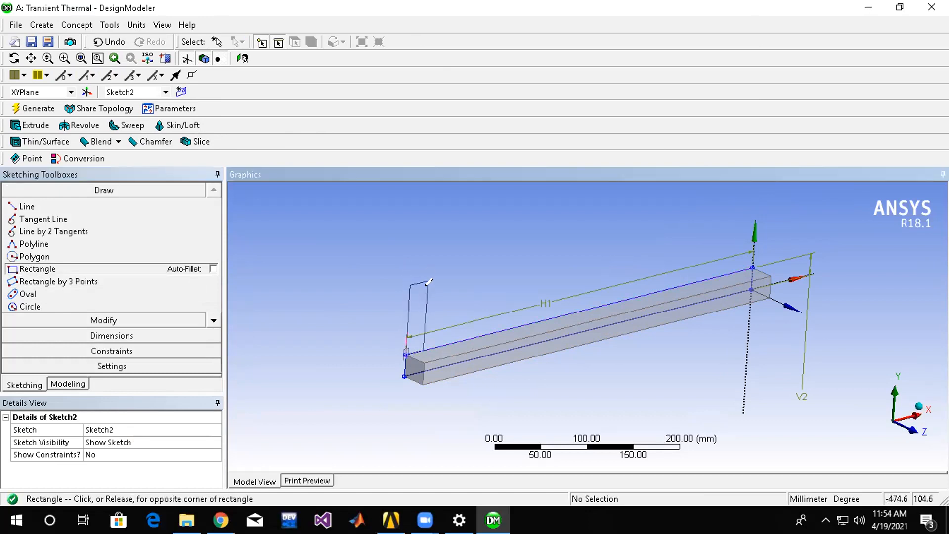
pyautogui.click(424, 295)
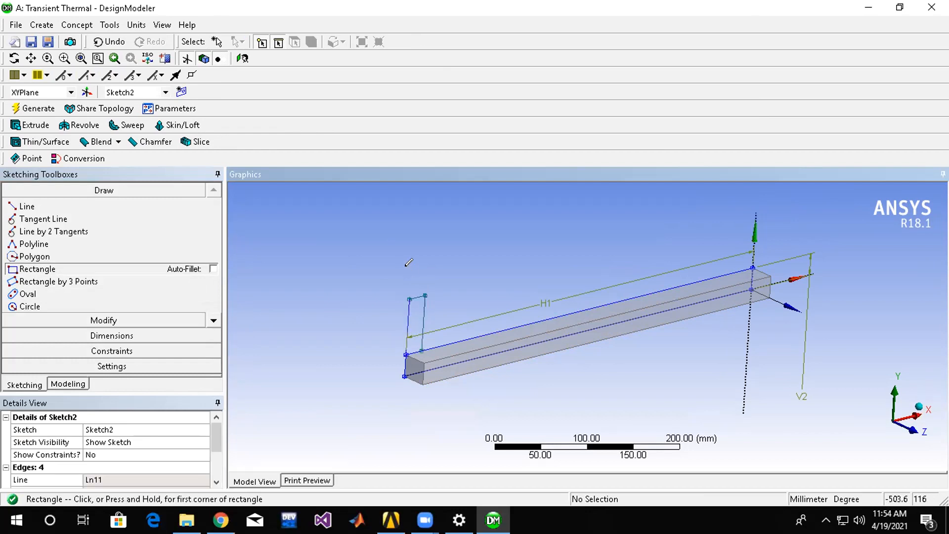
# Draw a line along the rectangle's outer side and an inward-slanting line from its outer base corner to its top edge.
pyautogui.click(27, 206)
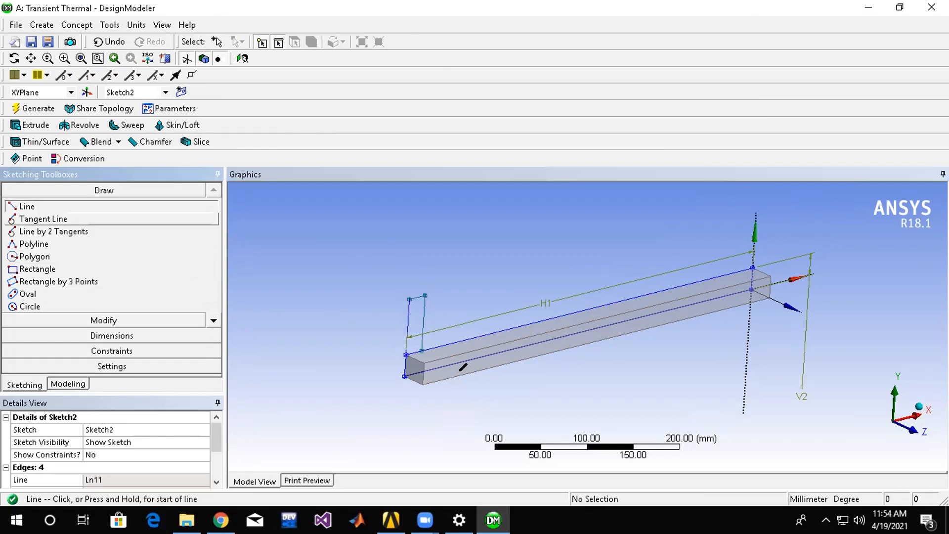
pyautogui.click(406, 353)
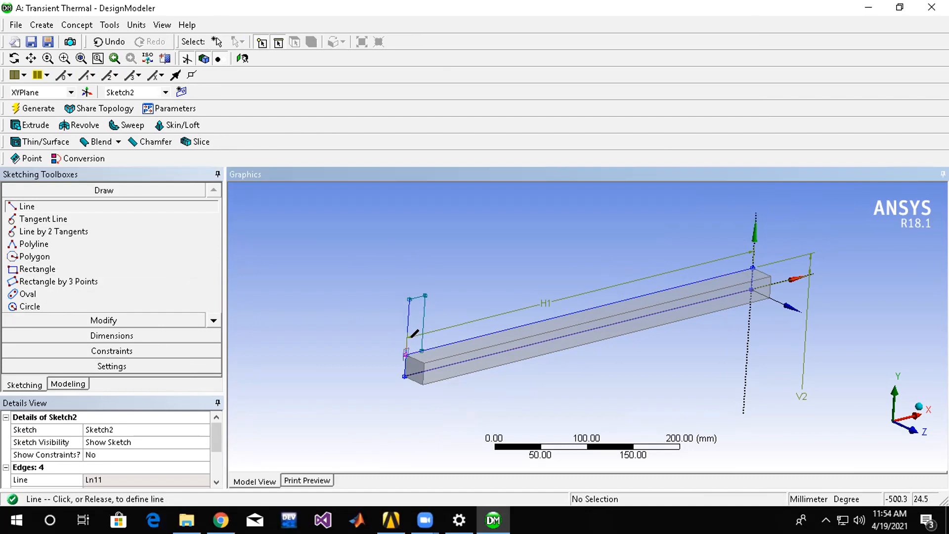
pyautogui.click(409, 299)
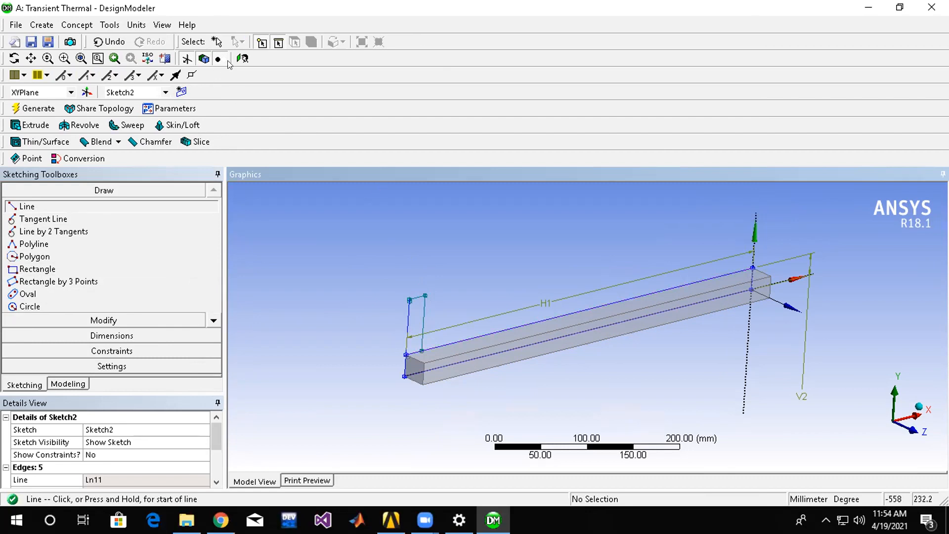
pyautogui.click(242, 58)
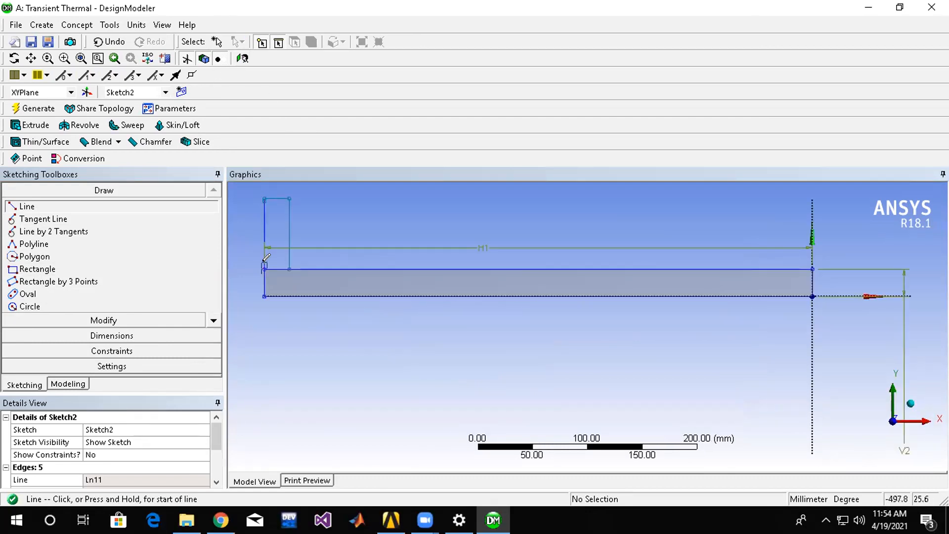
pyautogui.click(264, 262)
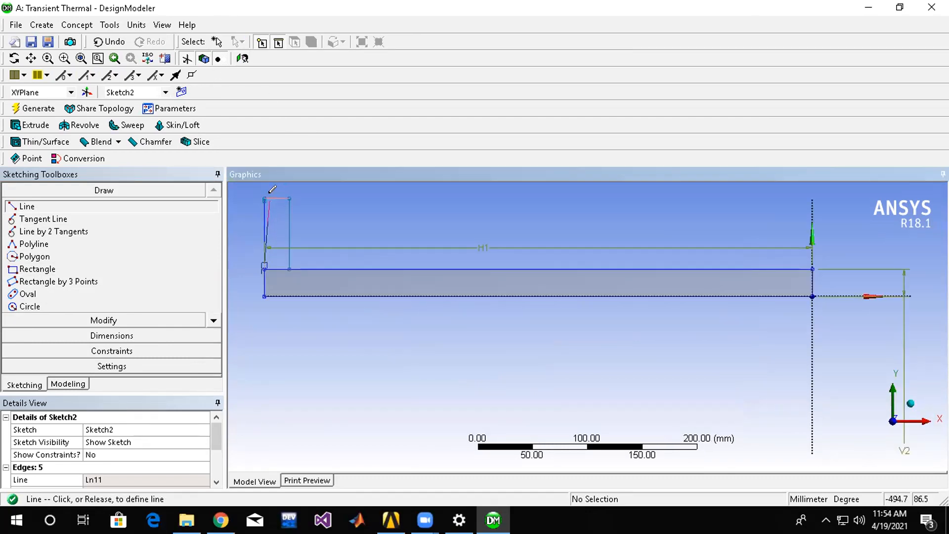
pyautogui.click(267, 193)
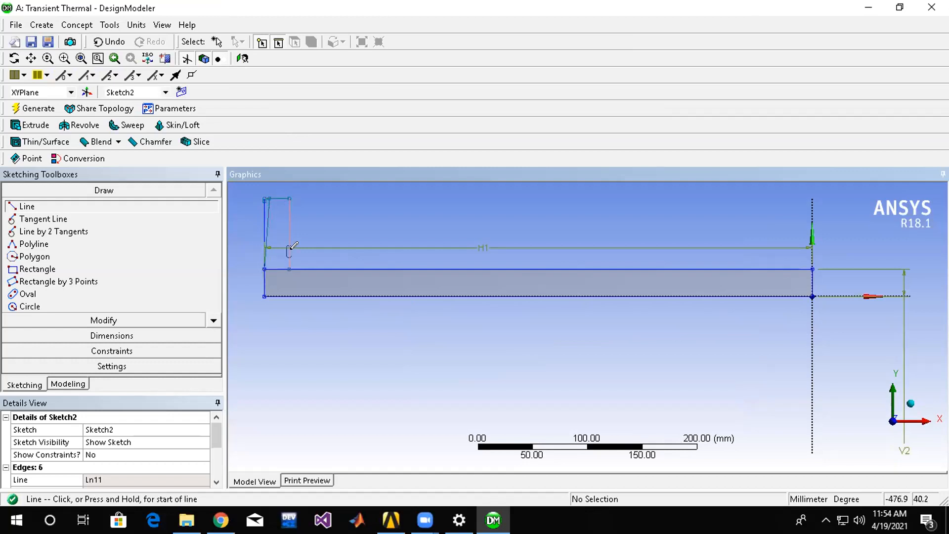
pyautogui.moveTo(286, 264); pyautogui.dragTo(284, 263)
pyautogui.scroll(-2, 287, 261)
pyautogui.scroll(4, 466, 312)
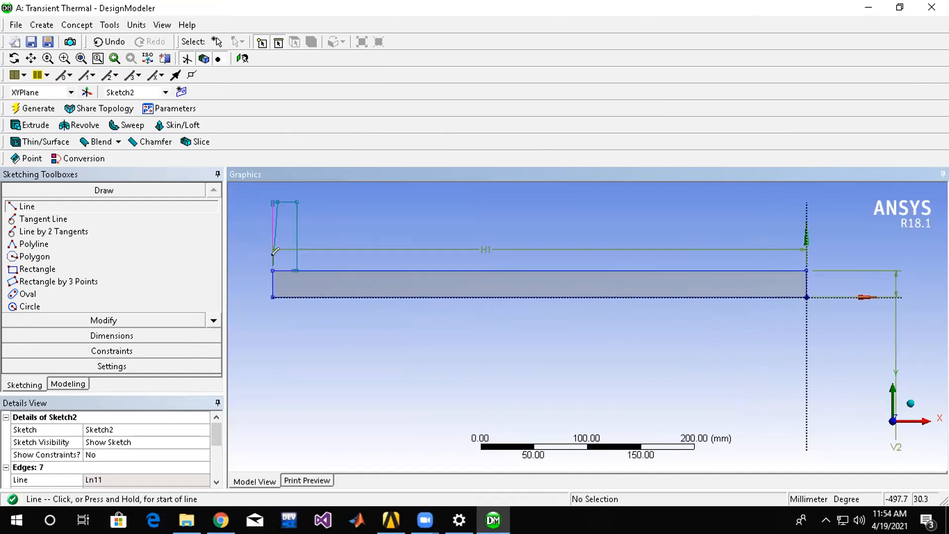
pyautogui.scroll(-2, 453, 300)
pyautogui.click(64, 58)
pyautogui.moveTo(255, 244); pyautogui.dragTo(307, 268)
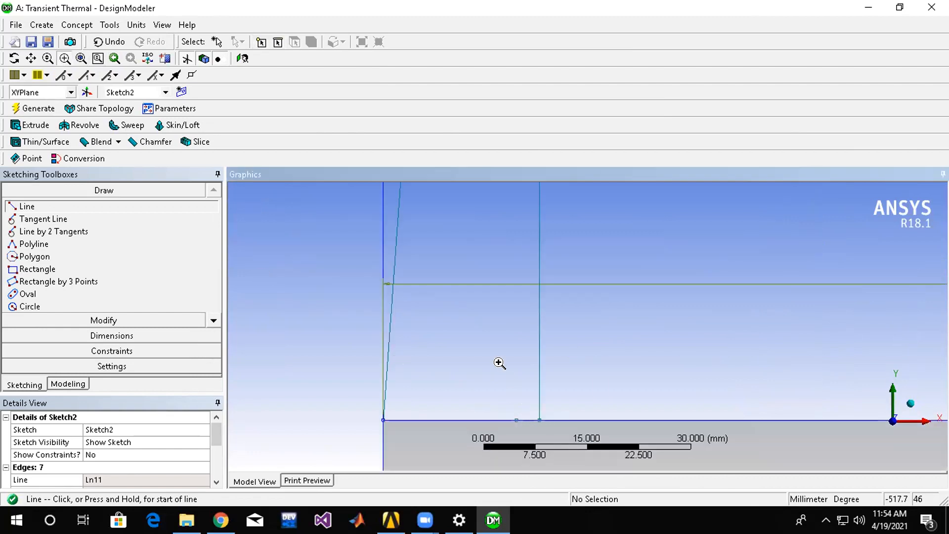
pyautogui.hotkey('ctrl', 'z')
pyautogui.hotkey('ctrl', 'z')
pyautogui.scroll(1, 478, 384)
pyautogui.hotkey('ctrl', 'y')
pyautogui.scroll(4, 407, 421)
pyautogui.scroll(-7, 430, 408)
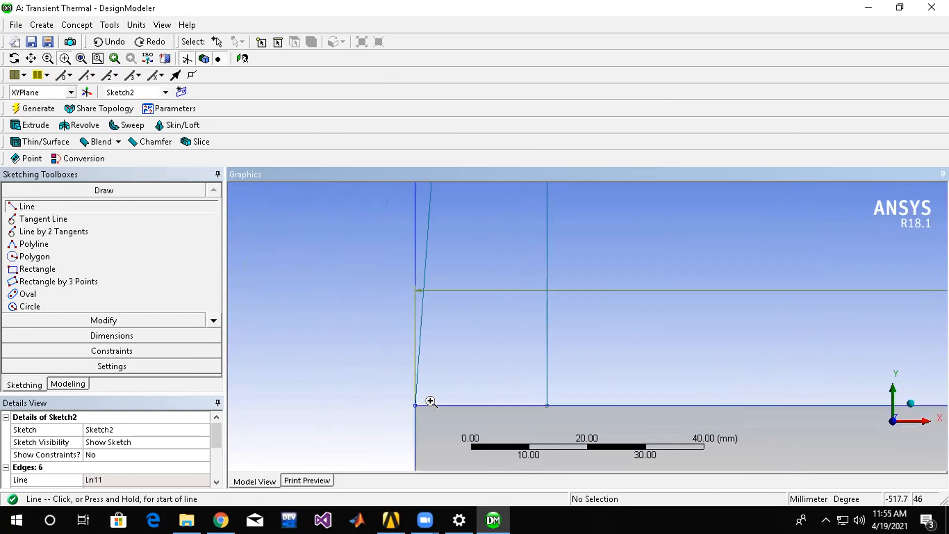
pyautogui.scroll(-6, 324, 379)
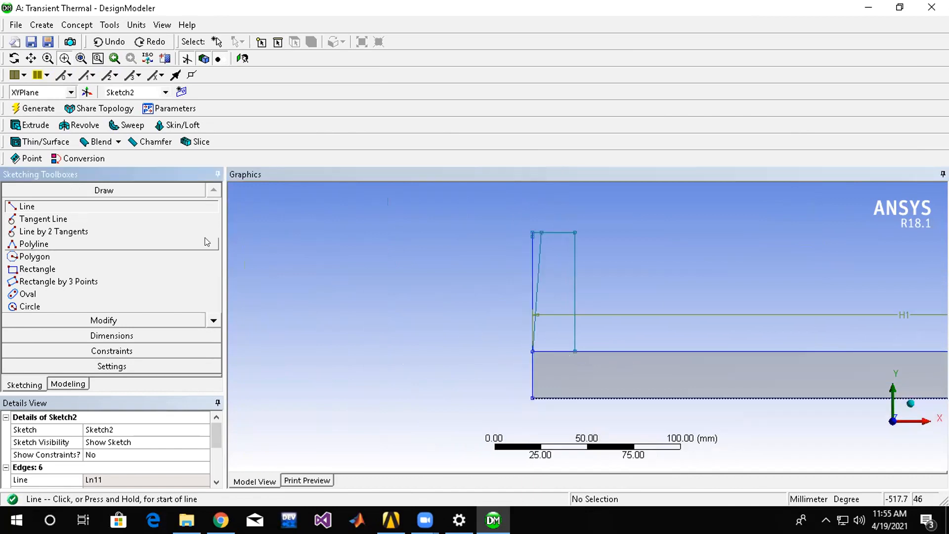
# Draw a second inward-slanting line from the rectangle's inner base corner to its top edge.
pyautogui.click(25, 206)
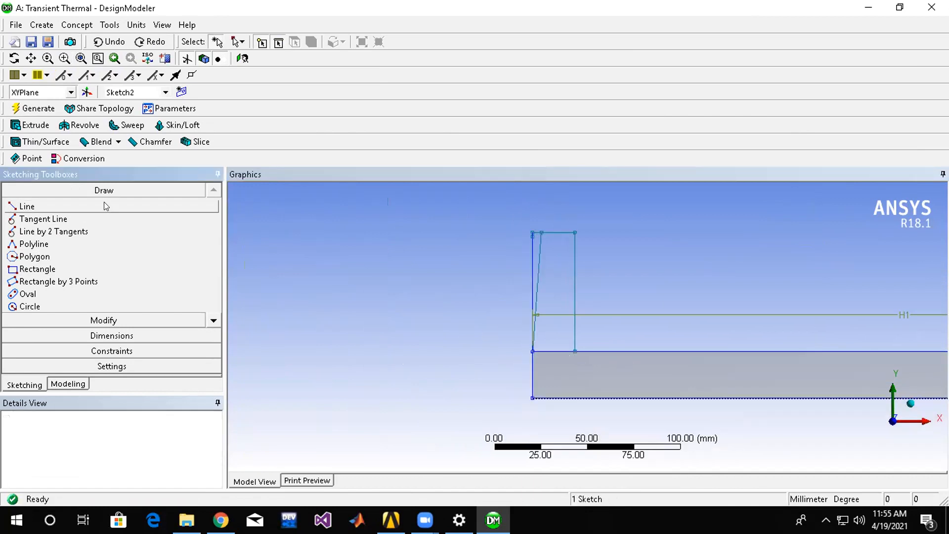
pyautogui.click(574, 349)
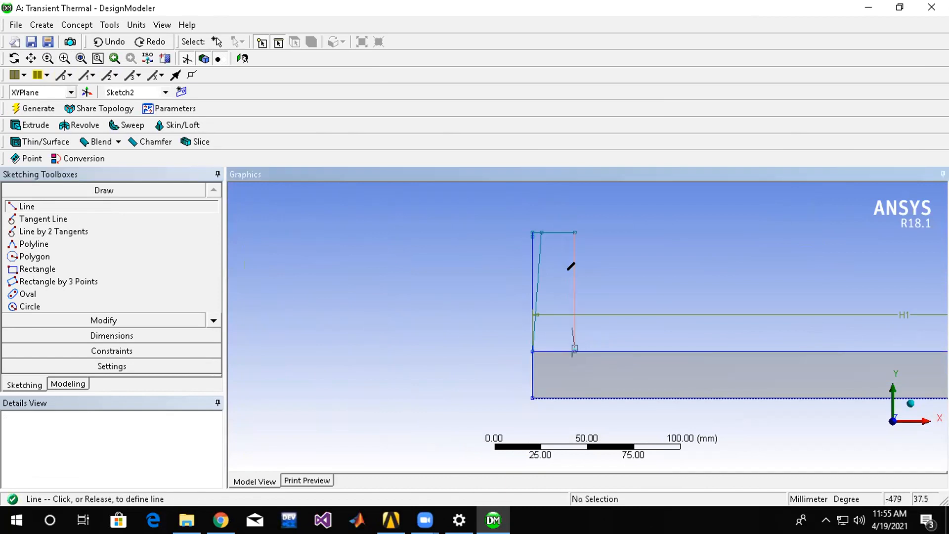
pyautogui.click(564, 232)
# Trim the rectangle's vertical sides and the top edge's overhanging ends to leave a tapered fin profile, and generate.
pyautogui.click(134, 318)
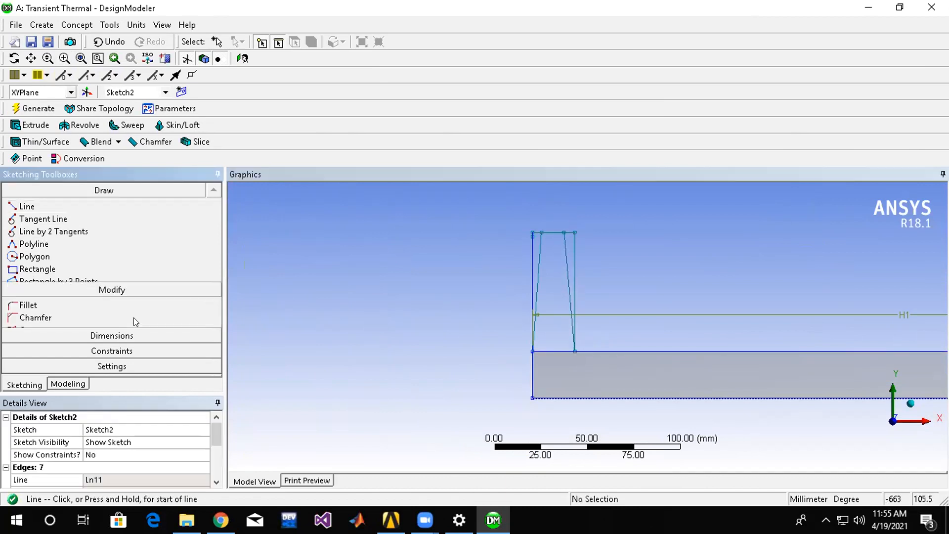
pyautogui.click(28, 259)
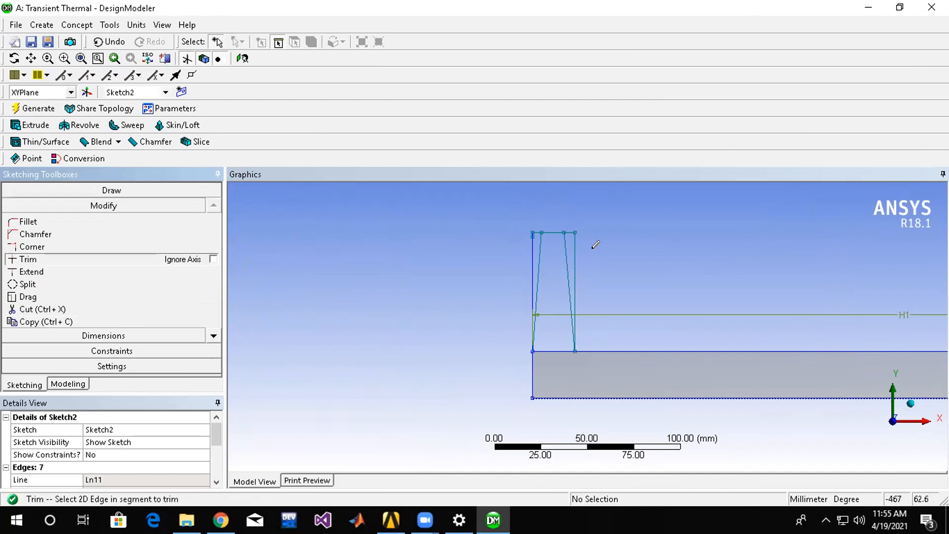
pyautogui.click(570, 232)
pyautogui.click(574, 245)
pyautogui.click(535, 227)
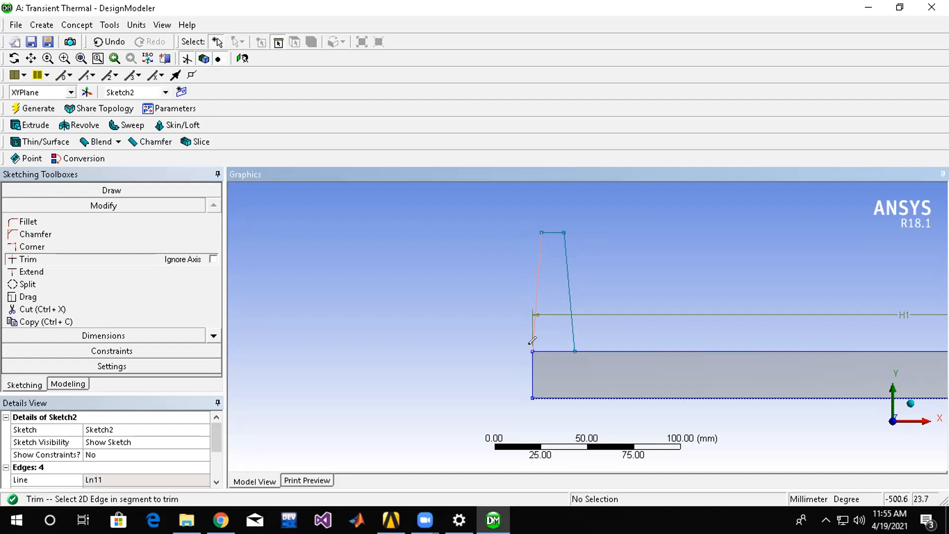
pyautogui.click(33, 105)
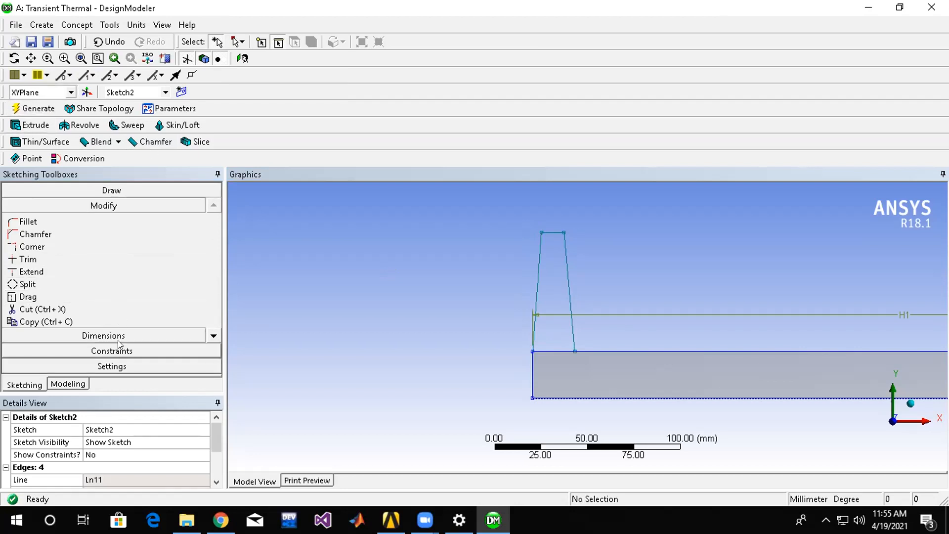
# Extrude the tapered fin profile in Sketch2 with Add Frozen, generate it, and inspect the resulting bodies.
pyautogui.click(44, 127)
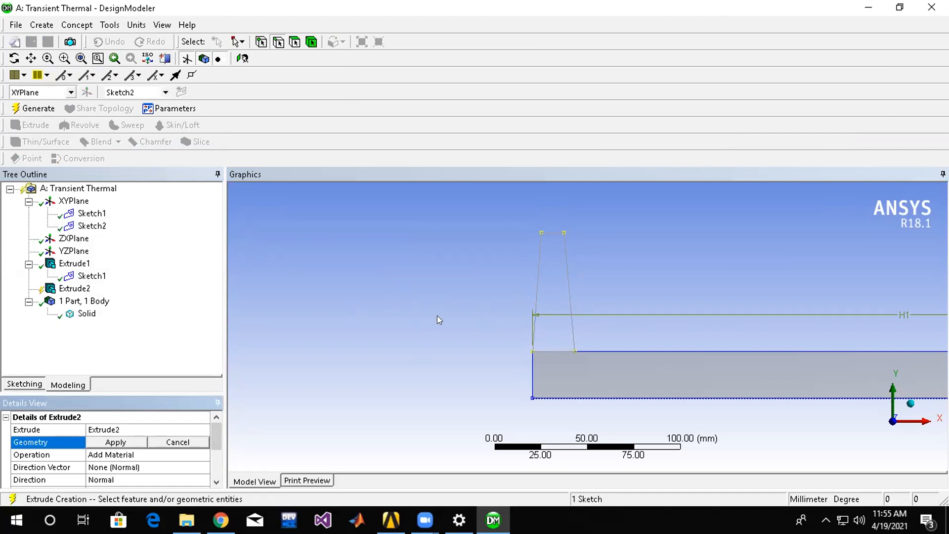
pyautogui.moveTo(435, 295)
pyautogui.mouseDown(button='middle')
pyautogui.moveTo(470, 322)
pyautogui.moveTo(482, 318)
pyautogui.mouseUp(button='middle')
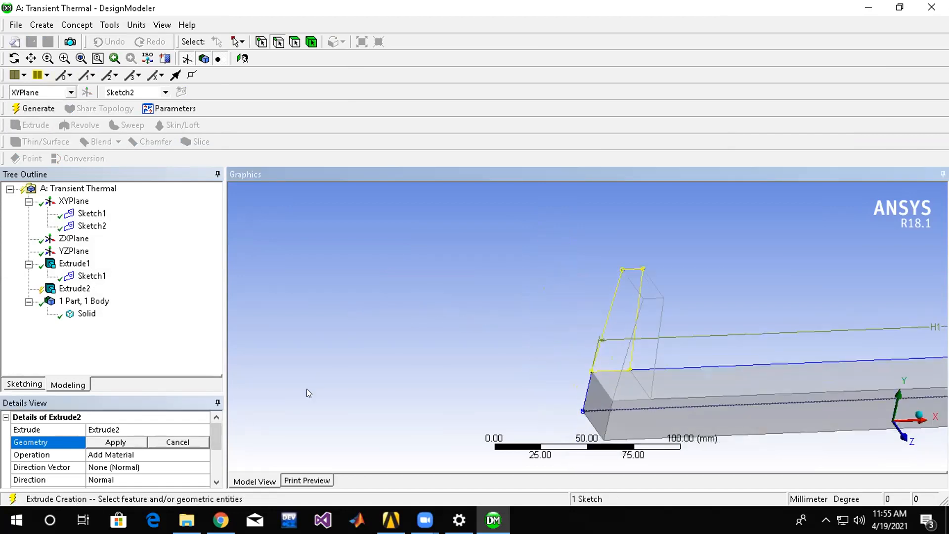
pyautogui.click(125, 442)
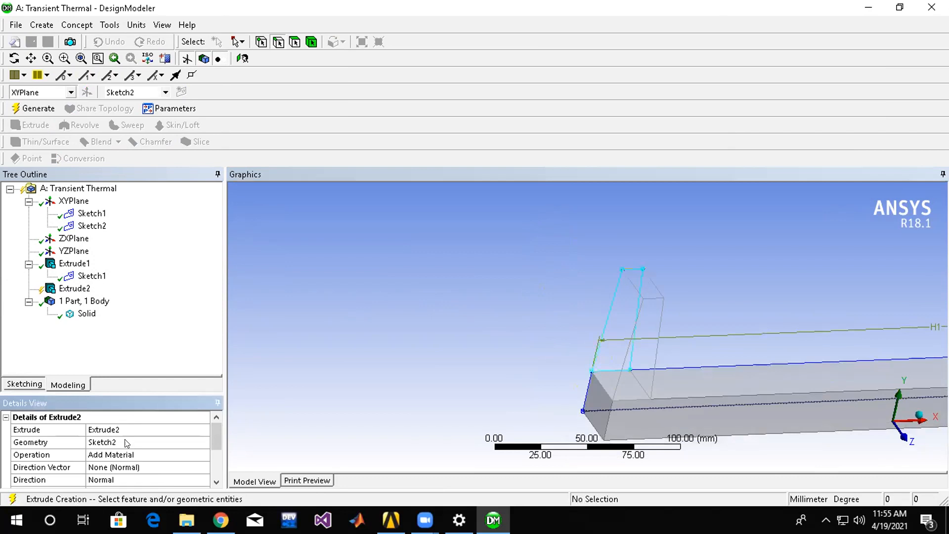
pyautogui.click(152, 454)
pyautogui.click(182, 455)
pyautogui.click(173, 466)
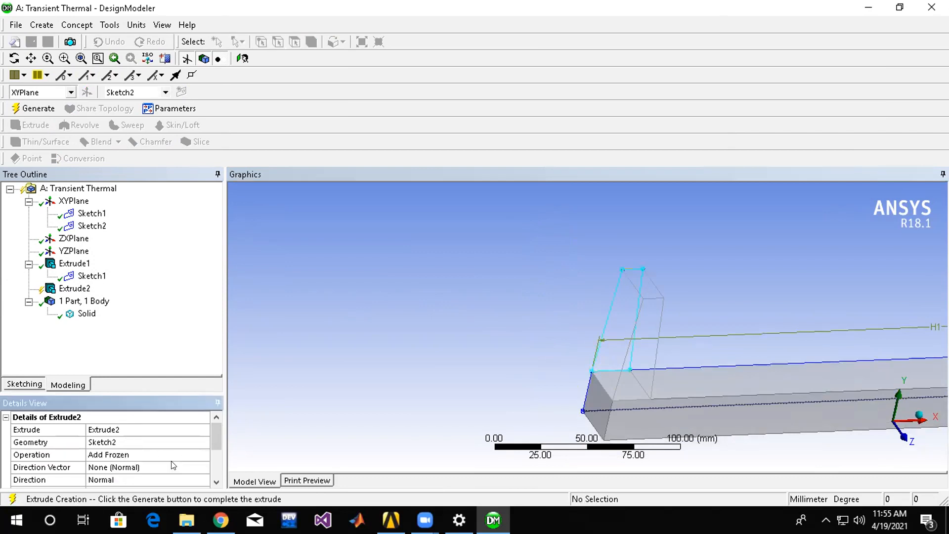
pyautogui.rightClick(81, 289)
pyautogui.click(112, 311)
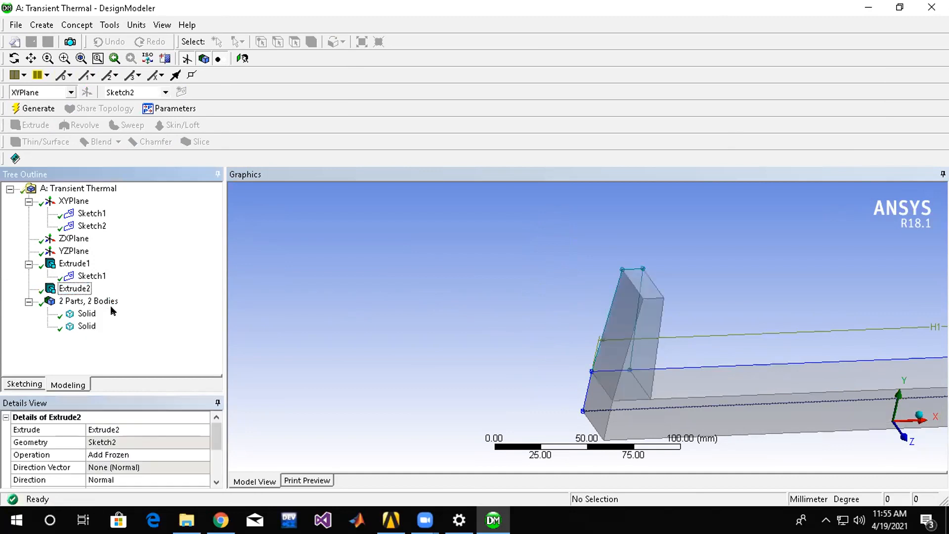
pyautogui.moveTo(447, 282); pyautogui.dragTo(414, 252, button='middle')
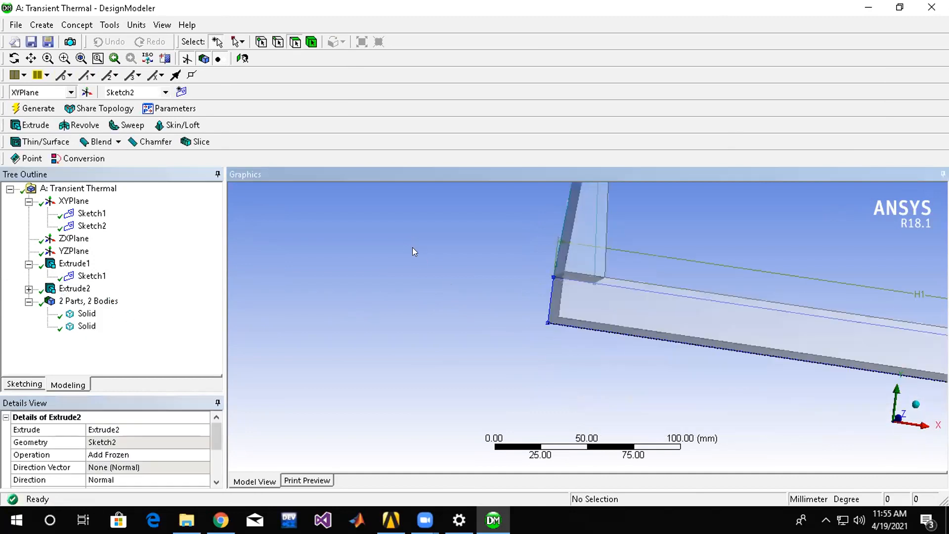
pyautogui.click(83, 300)
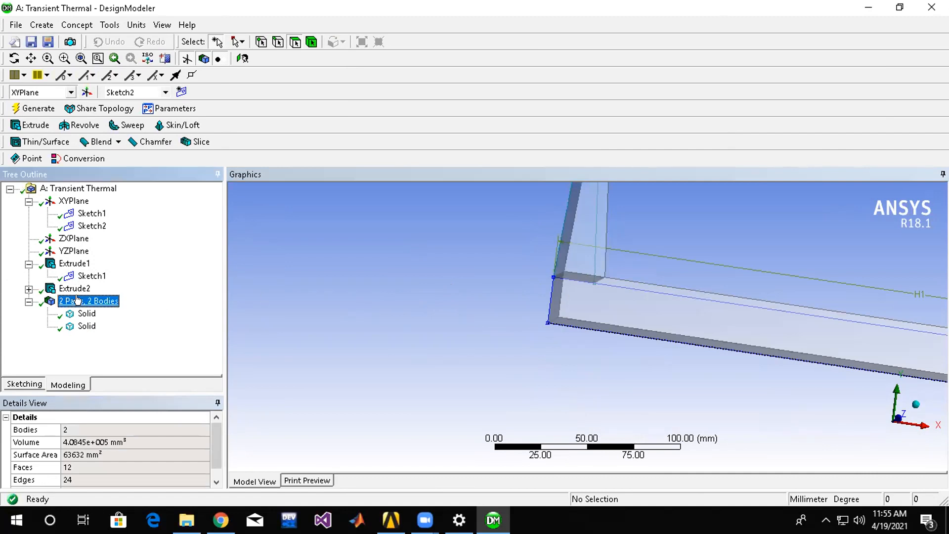
# Create a third sketch on the XYPlane.
pyautogui.click(58, 385)
pyautogui.click(40, 384)
pyautogui.click(68, 382)
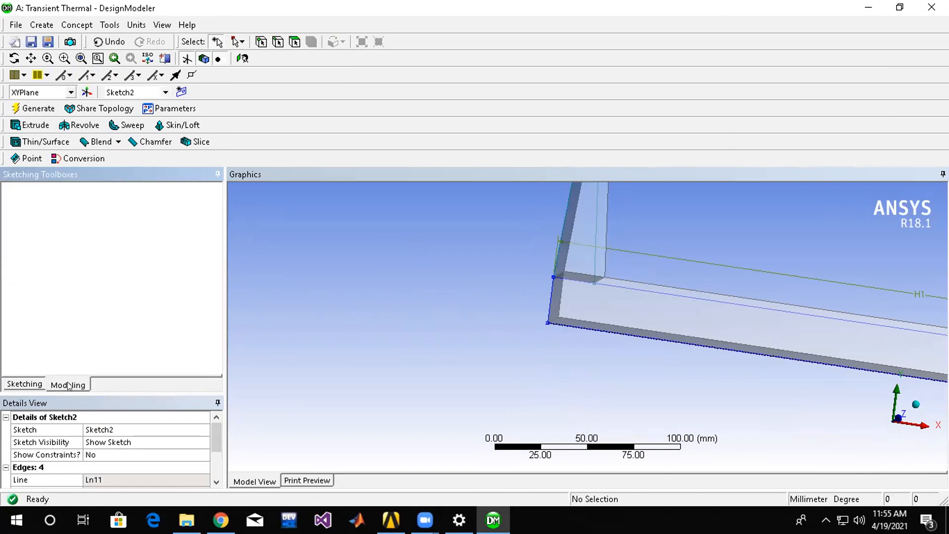
pyautogui.click(71, 200)
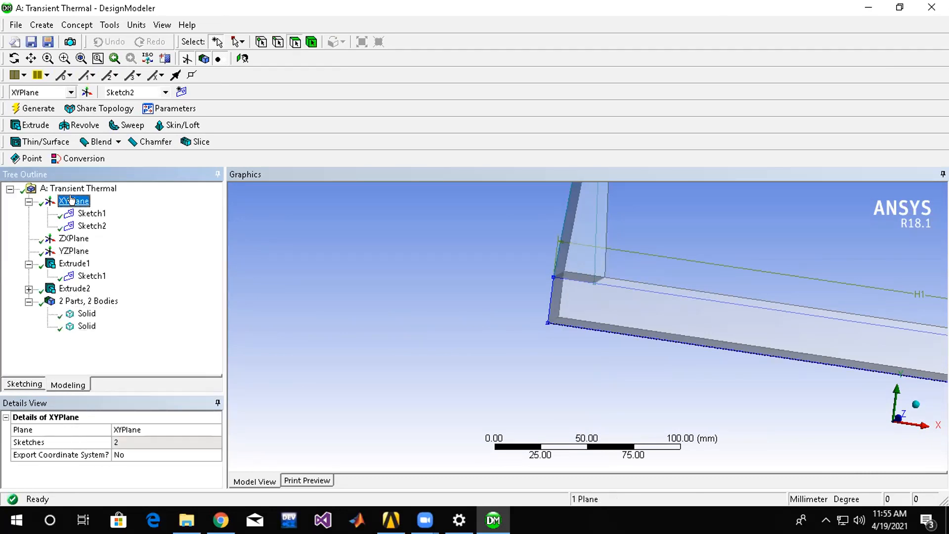
pyautogui.rightClick(72, 200)
pyautogui.click(181, 92)
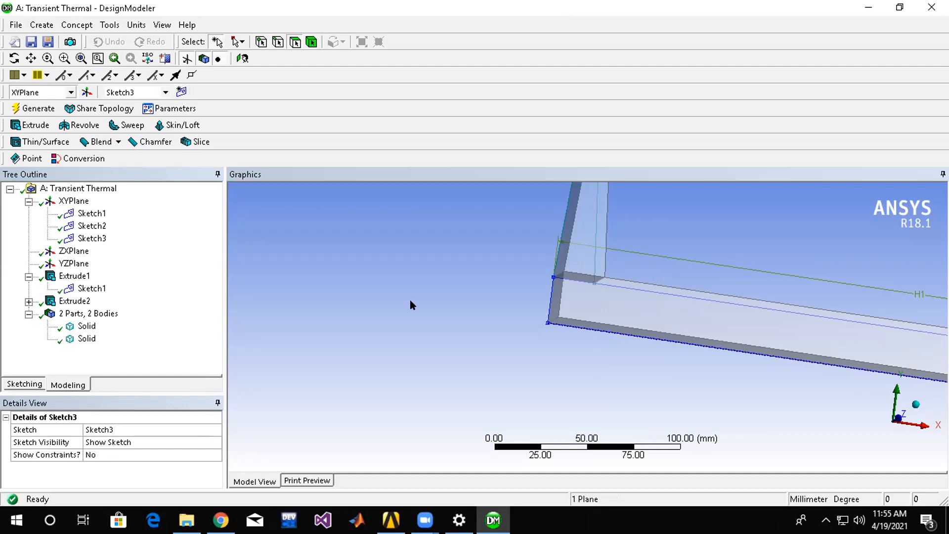
# Draw a narrow upright rectangle in Sketch3 on the bar's top edge, beside the first fin and about equally tall.
pyautogui.moveTo(453, 299); pyautogui.dragTo(388, 320, button='middle')
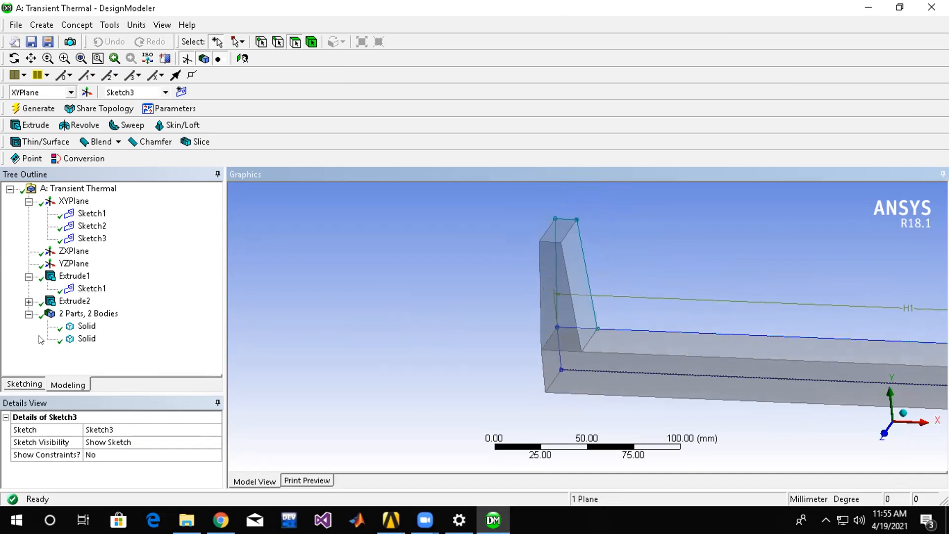
pyautogui.click(25, 384)
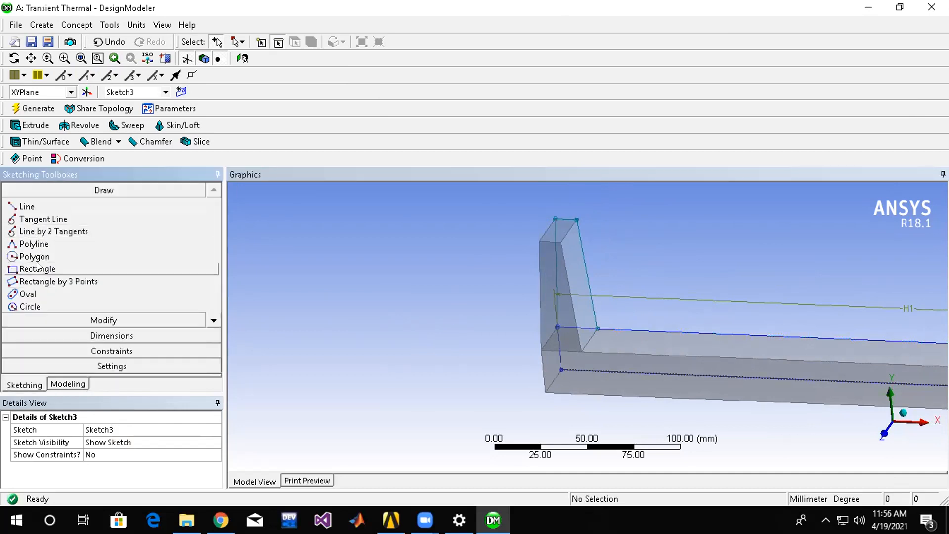
pyautogui.click(37, 269)
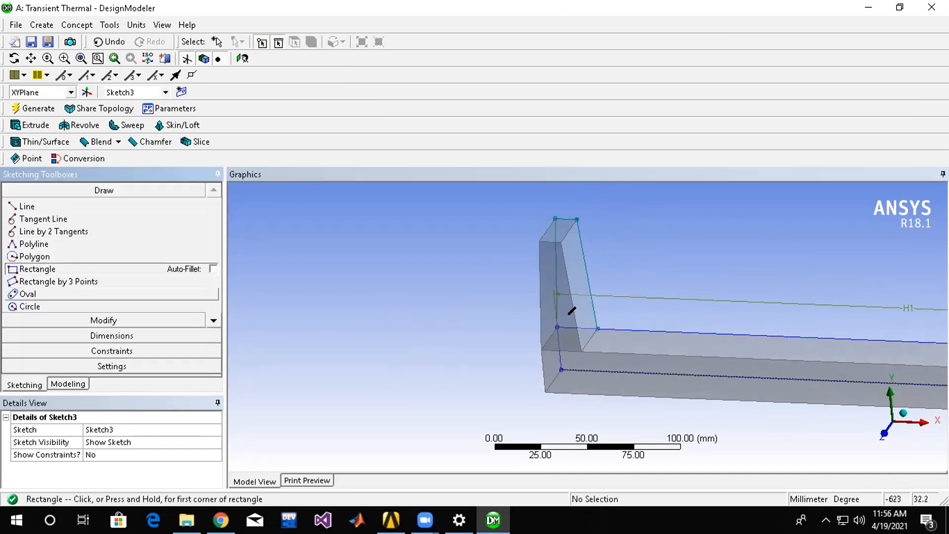
pyautogui.click(632, 319)
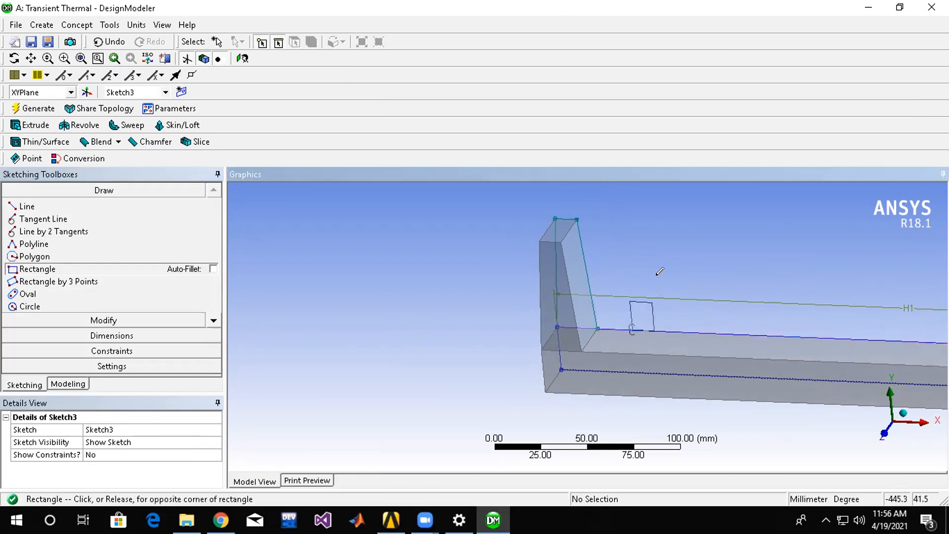
pyautogui.click(651, 219)
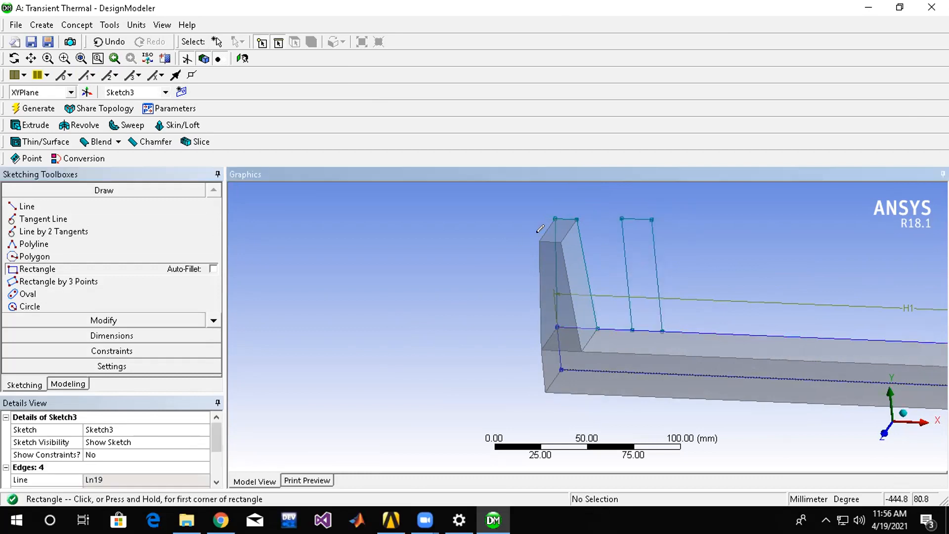
# Draw two inward-slanting lines from the new rectangle's base corners to its top edge.
pyautogui.click(27, 206)
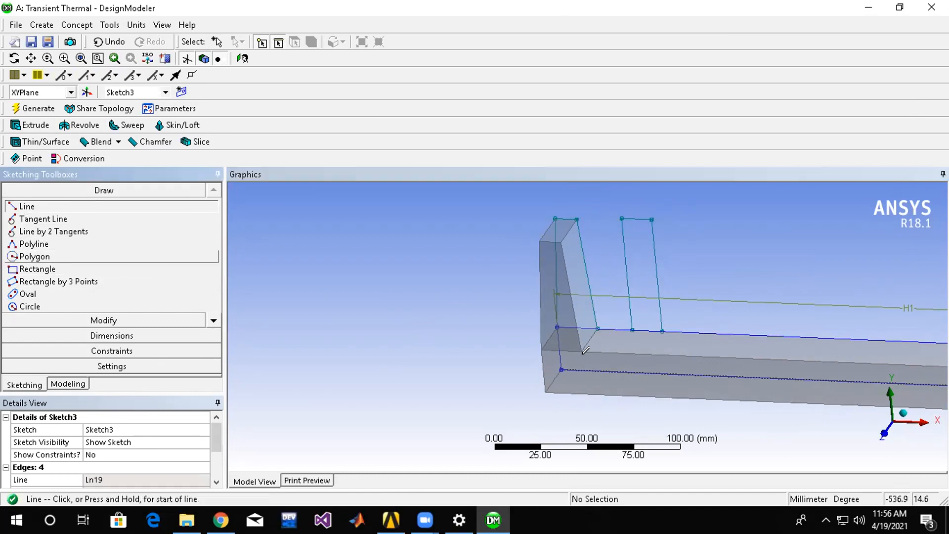
pyautogui.click(632, 328)
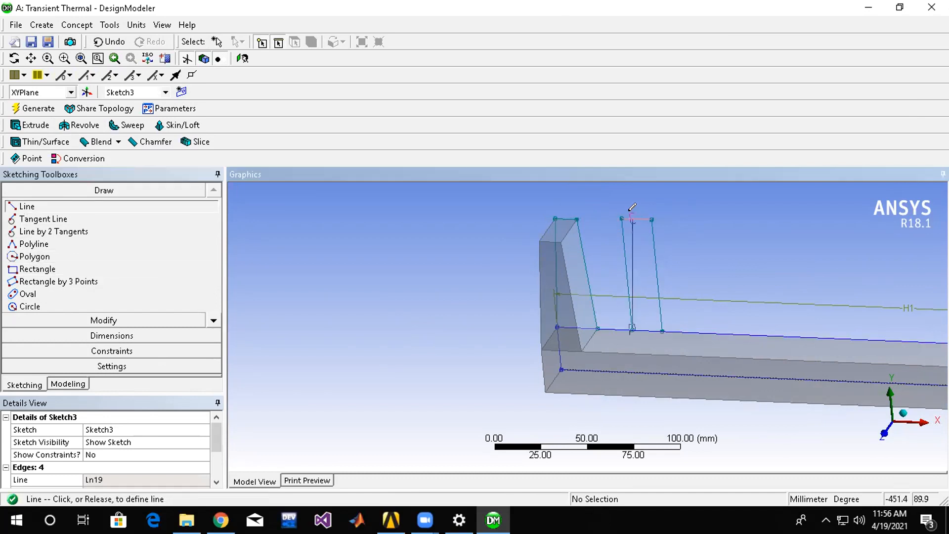
pyautogui.click(632, 219)
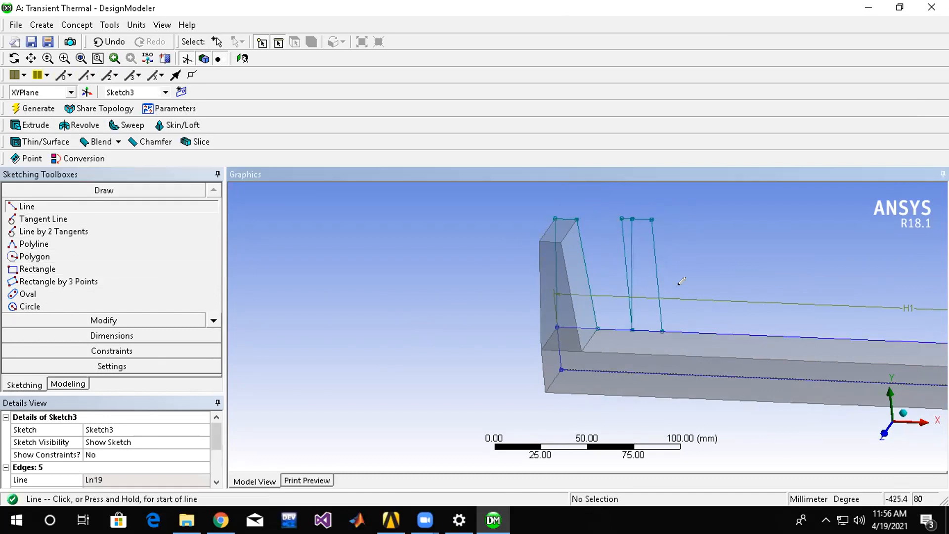
pyautogui.click(662, 328)
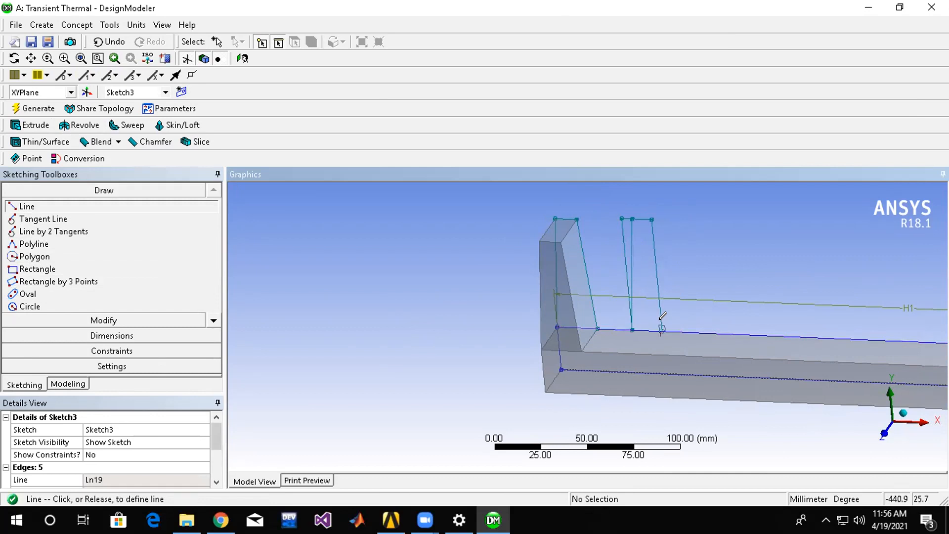
pyautogui.click(643, 219)
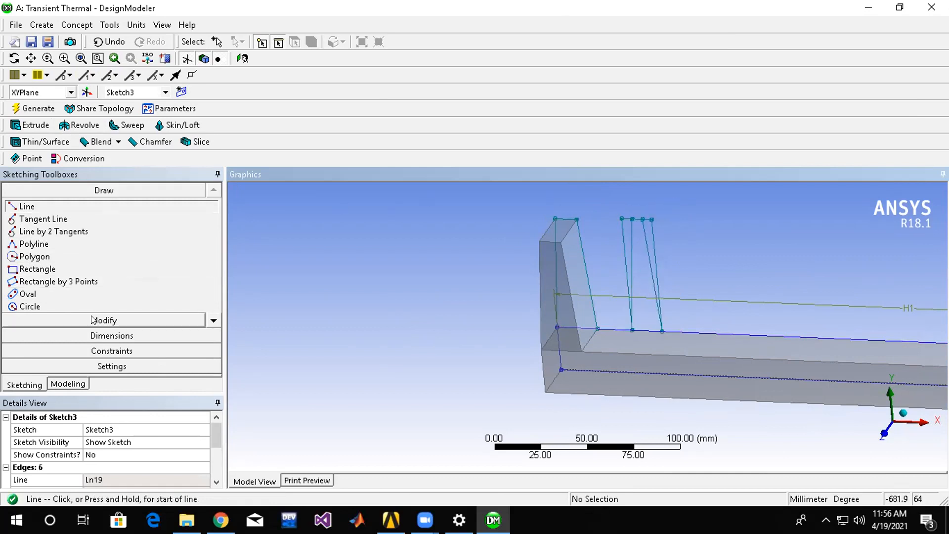
# Trim the second rectangle's outer sides and overhanging top ends to leave a tapered fin profile, and generate.
pyautogui.click(95, 336)
pyautogui.click(126, 205)
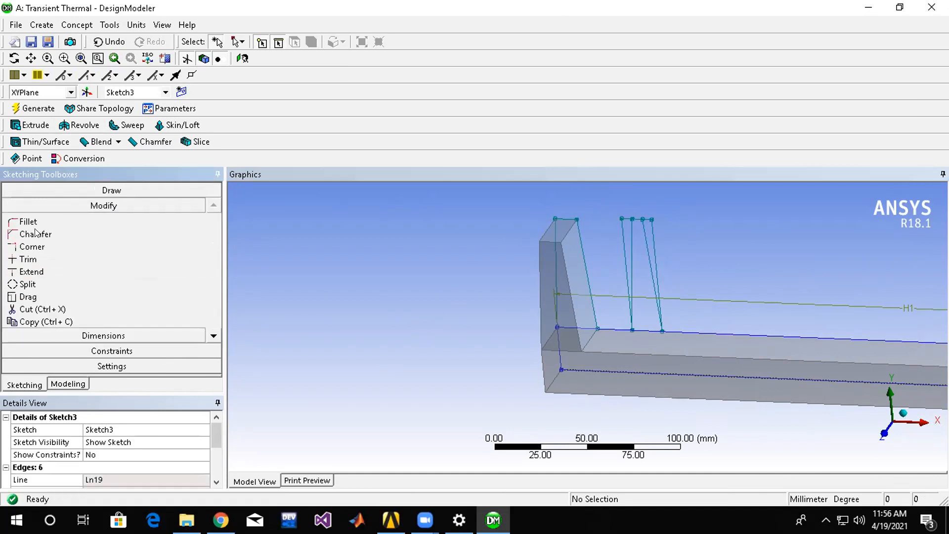
pyautogui.click(28, 259)
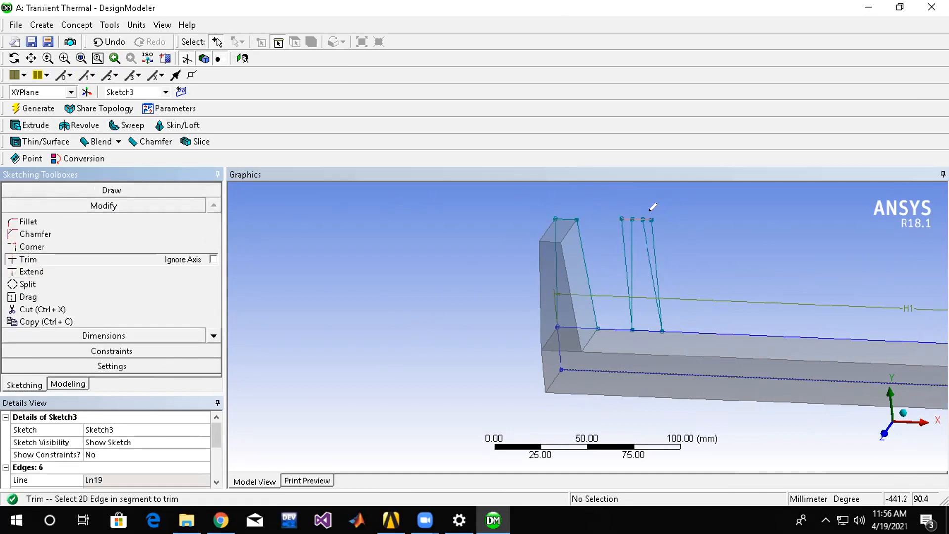
pyautogui.click(652, 228)
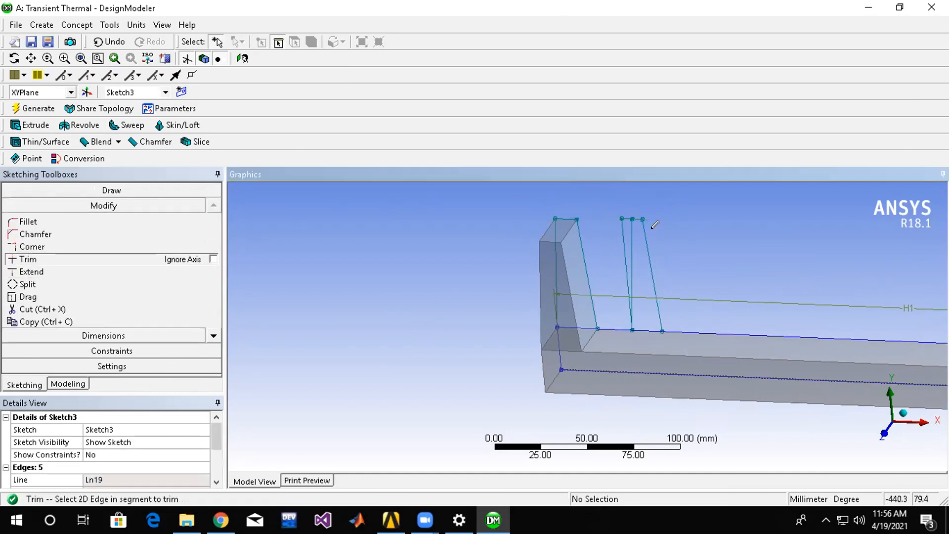
pyautogui.click(622, 227)
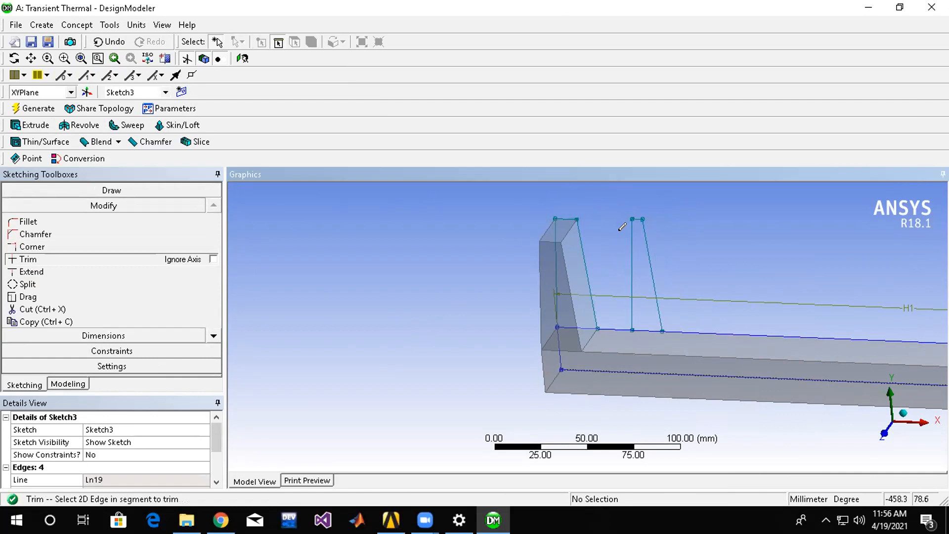
pyautogui.click(44, 109)
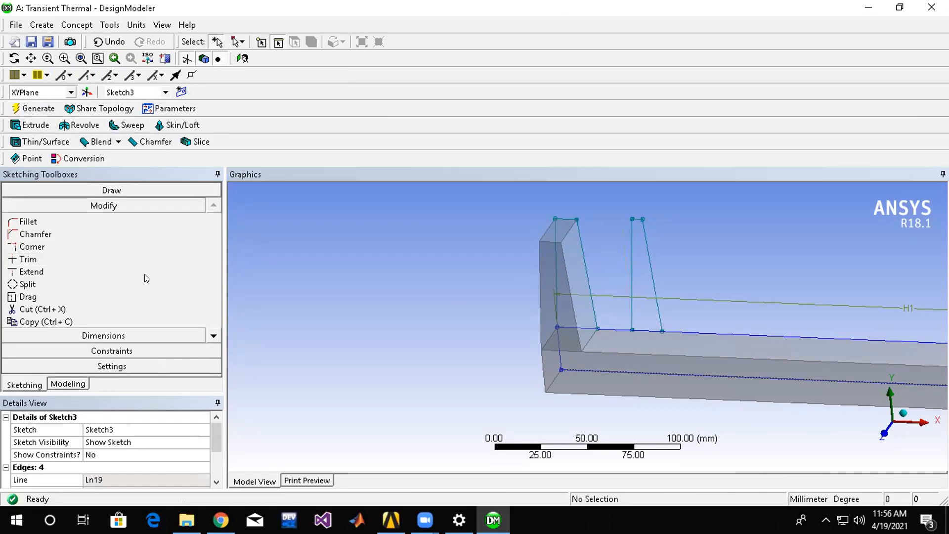
# Extrude the tapered profile in Sketch3 with the Add Frozen operation and generate the second fin.
pyautogui.click(38, 126)
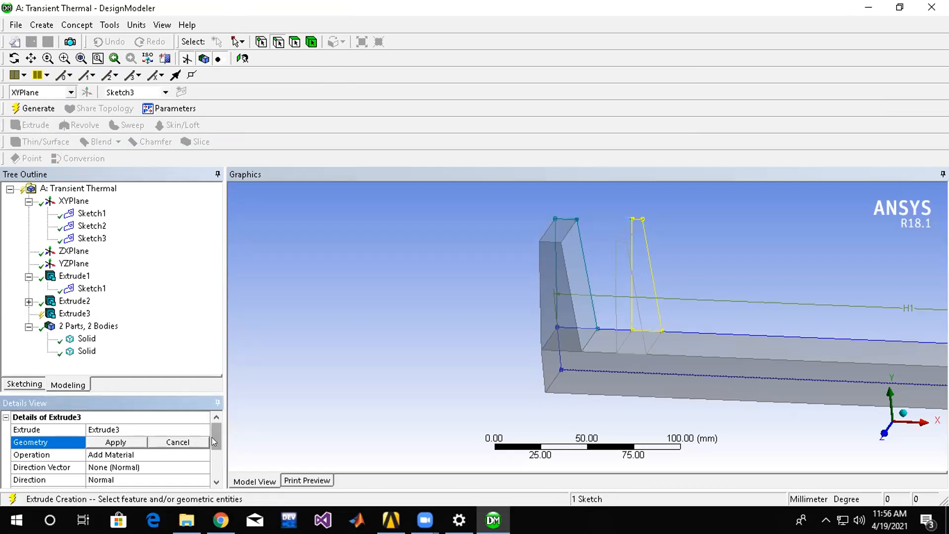
pyautogui.click(127, 442)
pyautogui.scroll(-2, 131, 445)
pyautogui.click(139, 441)
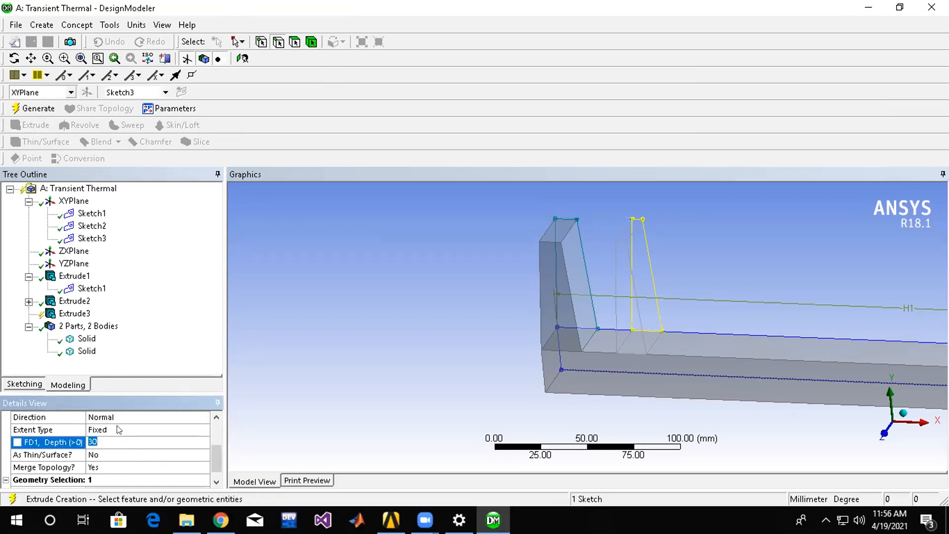
pyautogui.scroll(2, 165, 429)
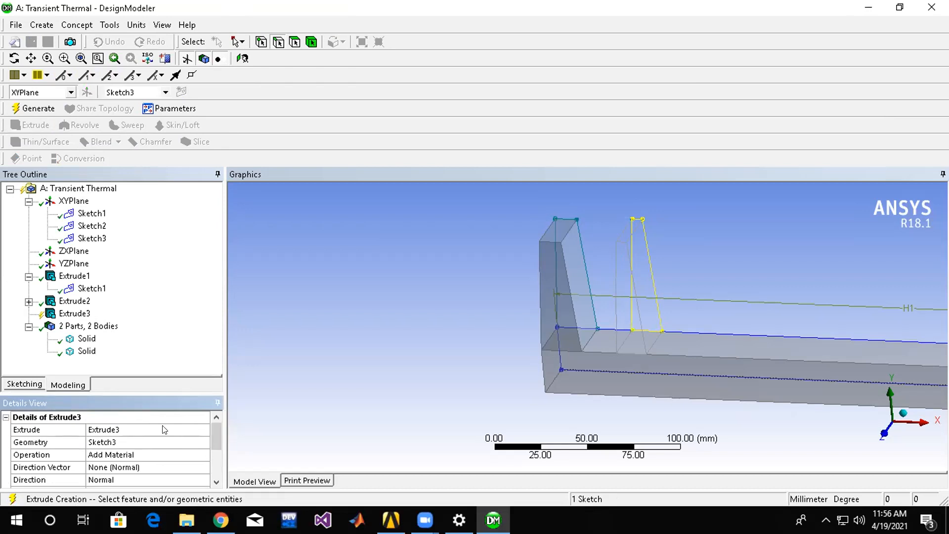
pyautogui.click(154, 454)
pyautogui.click(195, 452)
pyautogui.click(170, 462)
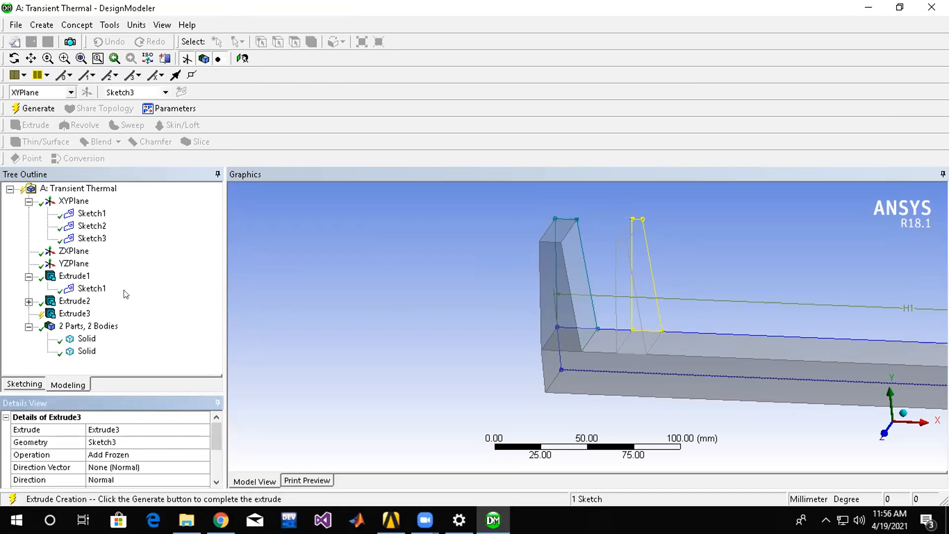
pyautogui.click(33, 108)
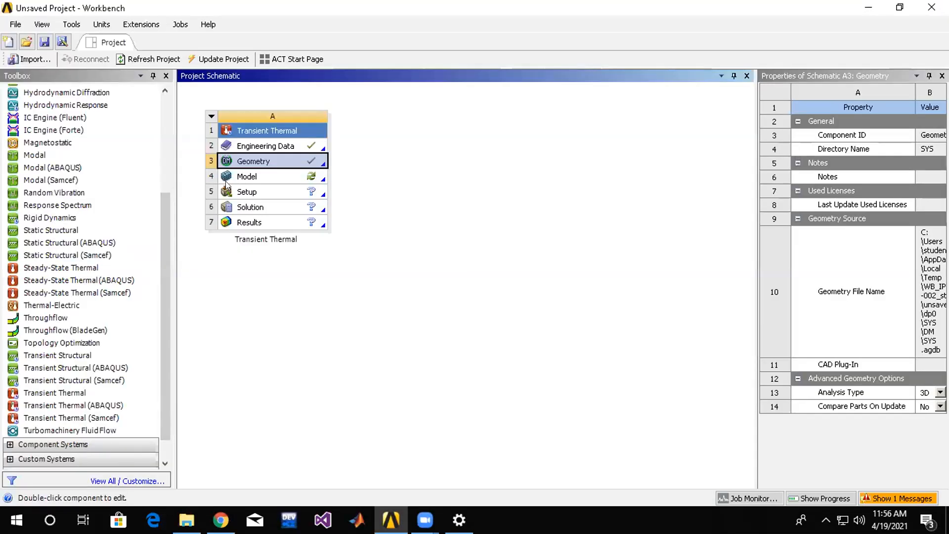
# Open the Transient Thermal system's Model in Mechanical, generate the mesh with default settings, and inspect it.
pyautogui.doubleClick(269, 188)
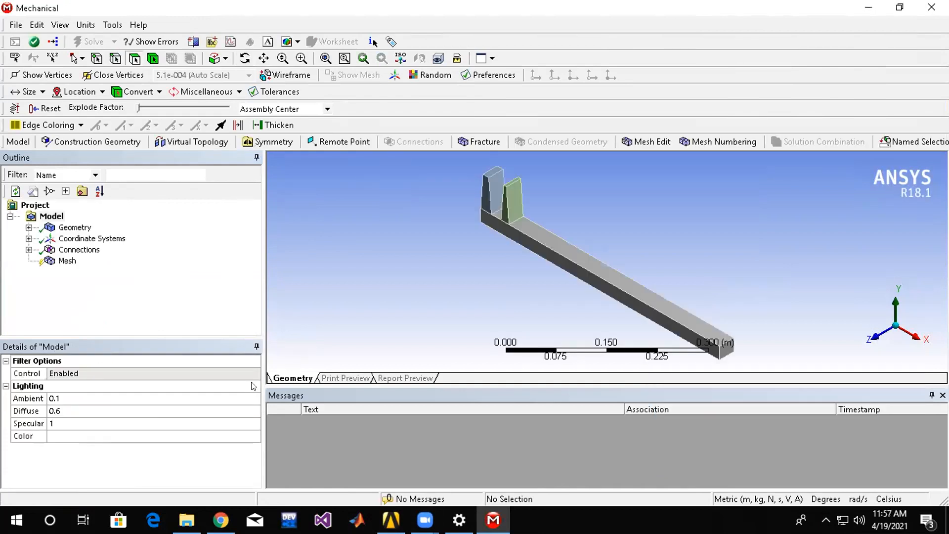
pyautogui.click(67, 261)
pyautogui.rightClick(69, 261)
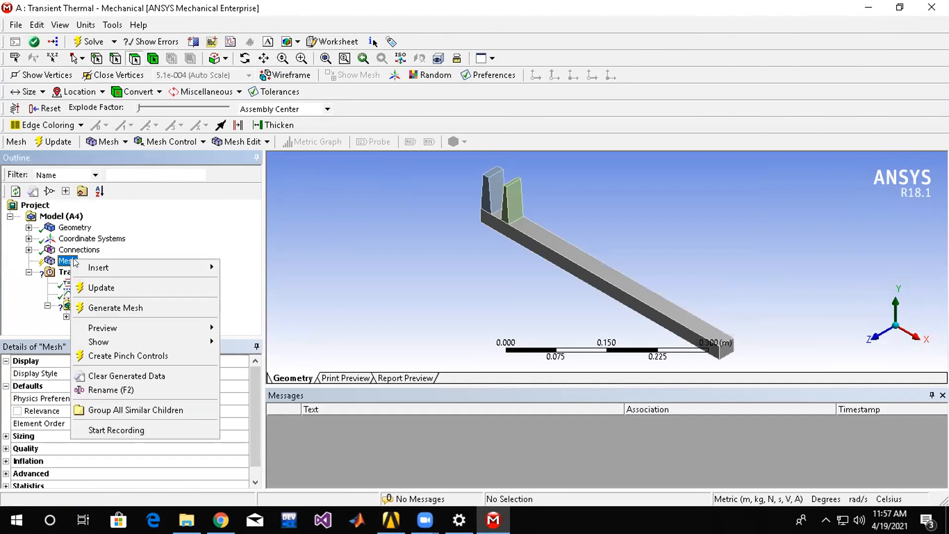
pyautogui.click(115, 307)
pyautogui.moveTo(554, 263); pyautogui.dragTo(736, 297, button='middle')
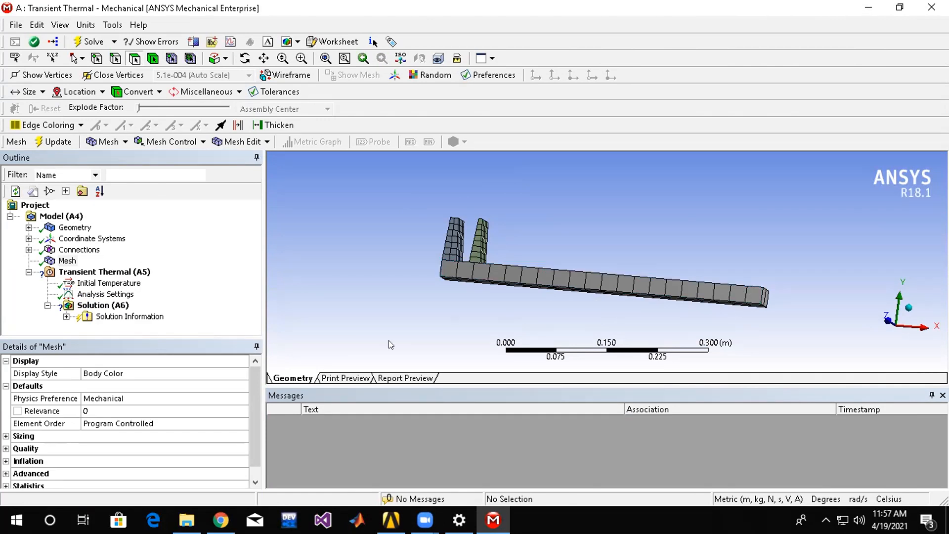
# Insert a Convection load under Transient Thermal and scope it to the bar's underside face.
pyautogui.click(85, 274)
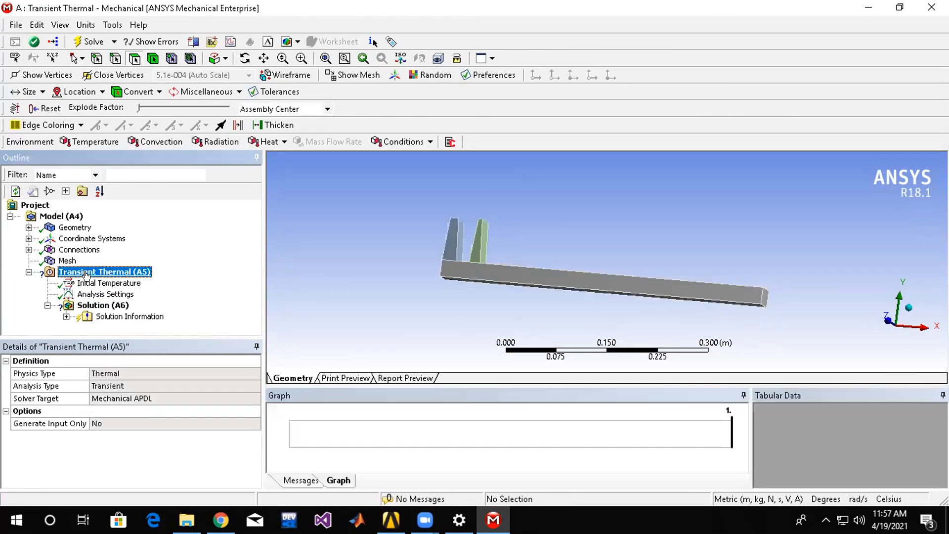
pyautogui.rightClick(89, 275)
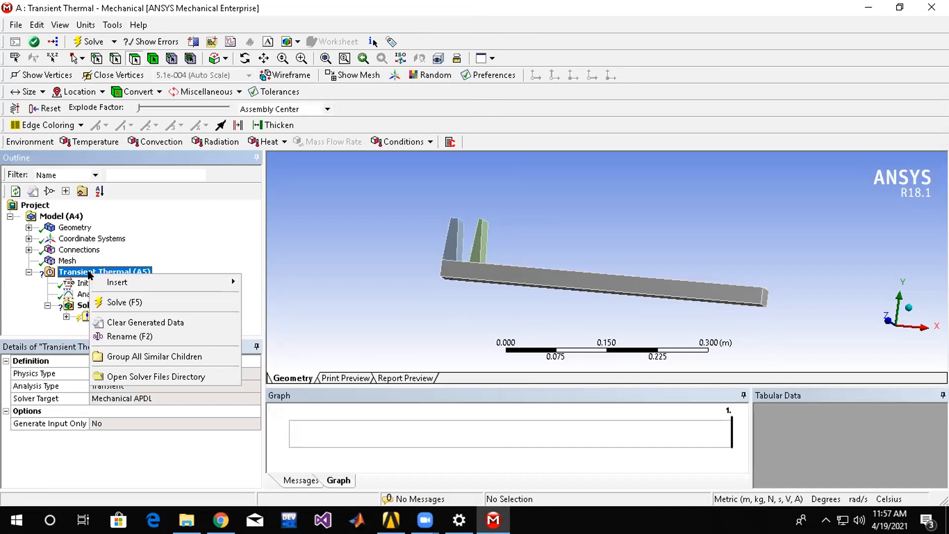
pyautogui.click(340, 279)
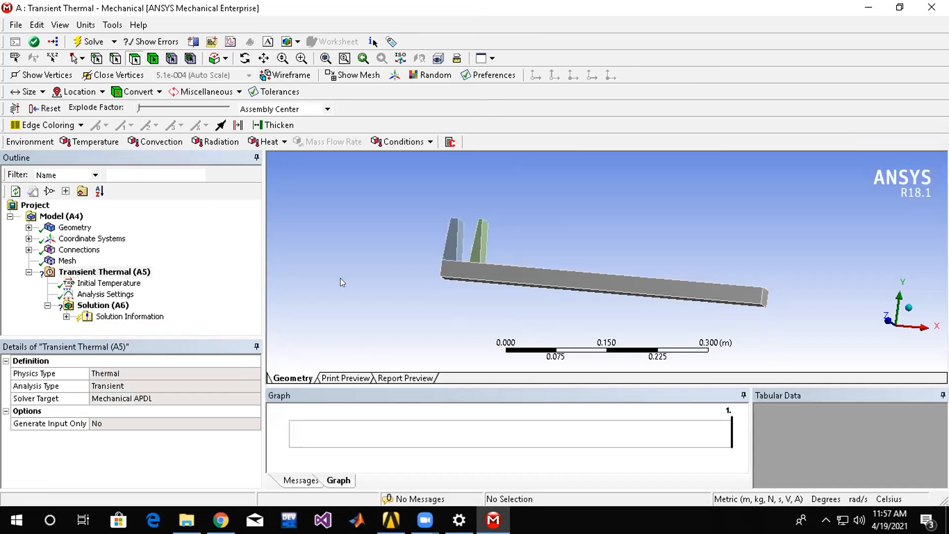
pyautogui.rightClick(114, 273)
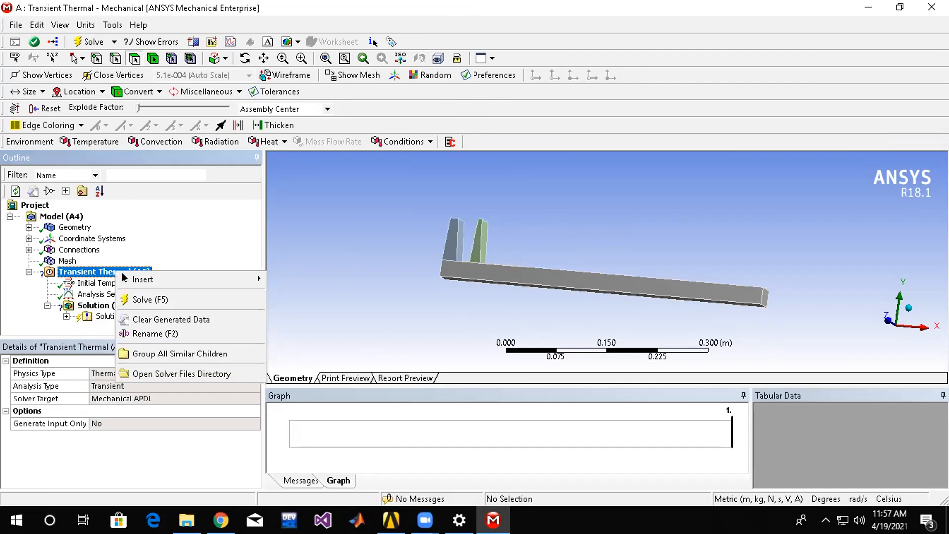
pyautogui.moveTo(215, 280)
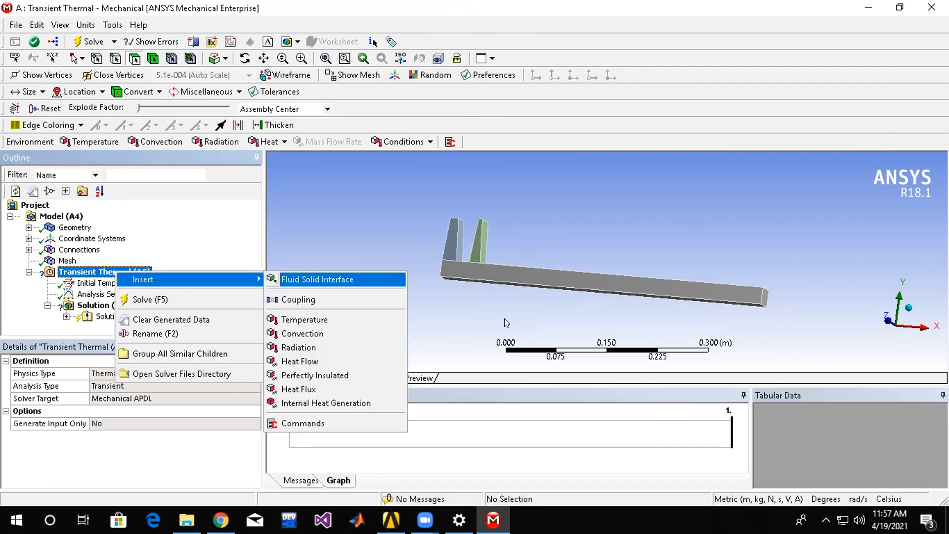
pyautogui.click(341, 333)
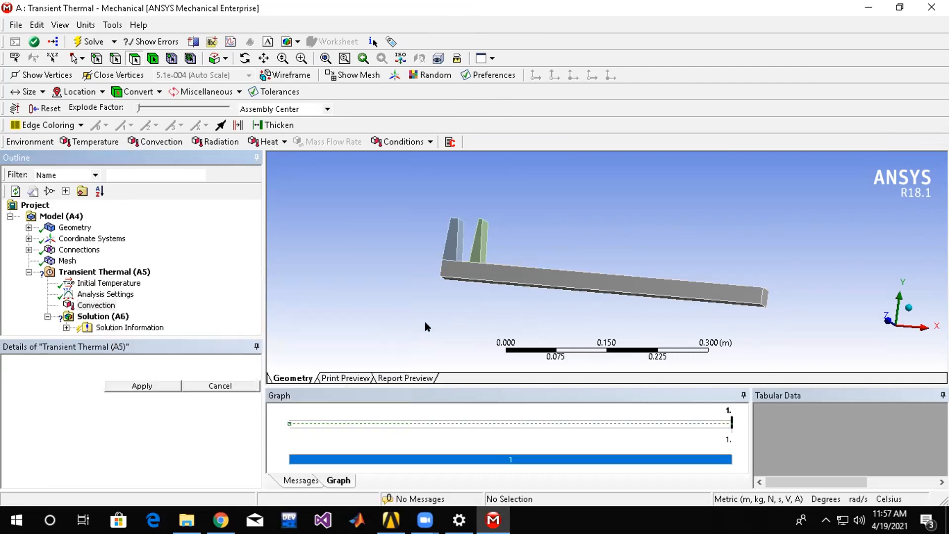
pyautogui.click(530, 286)
pyautogui.click(152, 385)
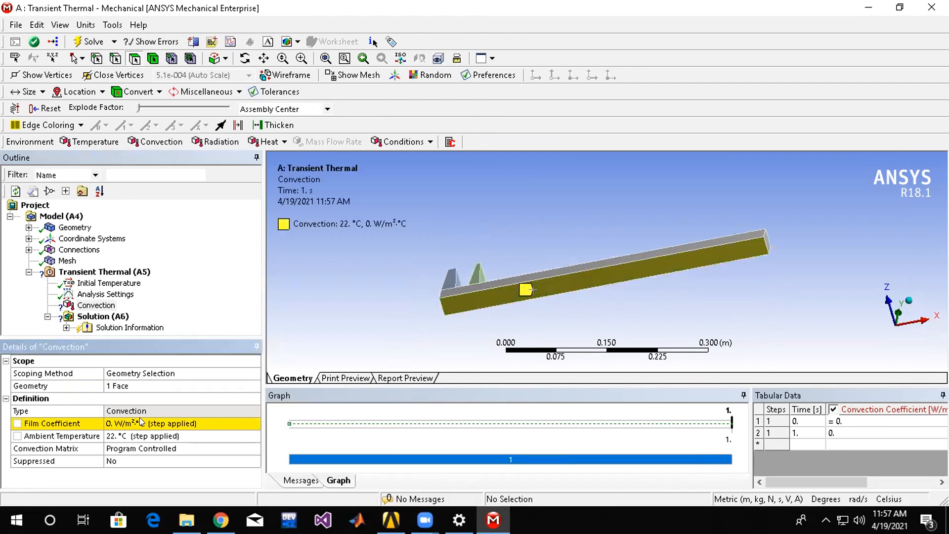
# Set the convection's film coefficient to 3000 W/m²·°C.
pyautogui.click(200, 421)
pyautogui.write('1')
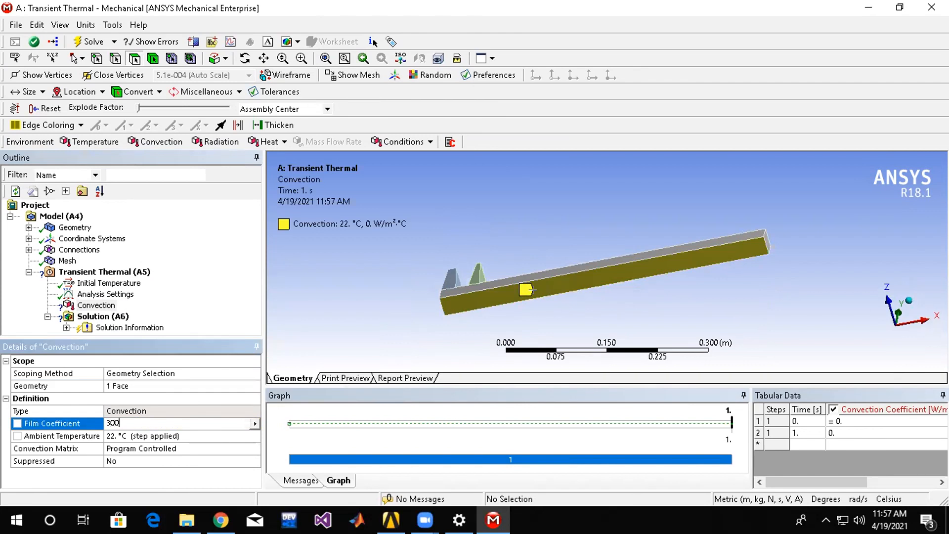
pyautogui.write('000')
pyautogui.press('Return')
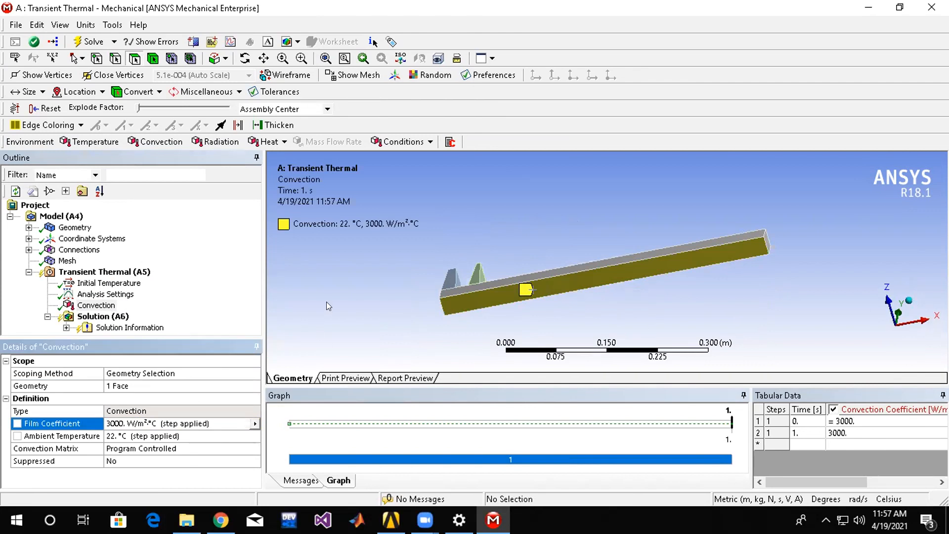
# Insert a Temperature load on the bar body under Transient Thermal and set its magnitude to 70 °C.
pyautogui.moveTo(353, 275); pyautogui.dragTo(473, 259, button='middle')
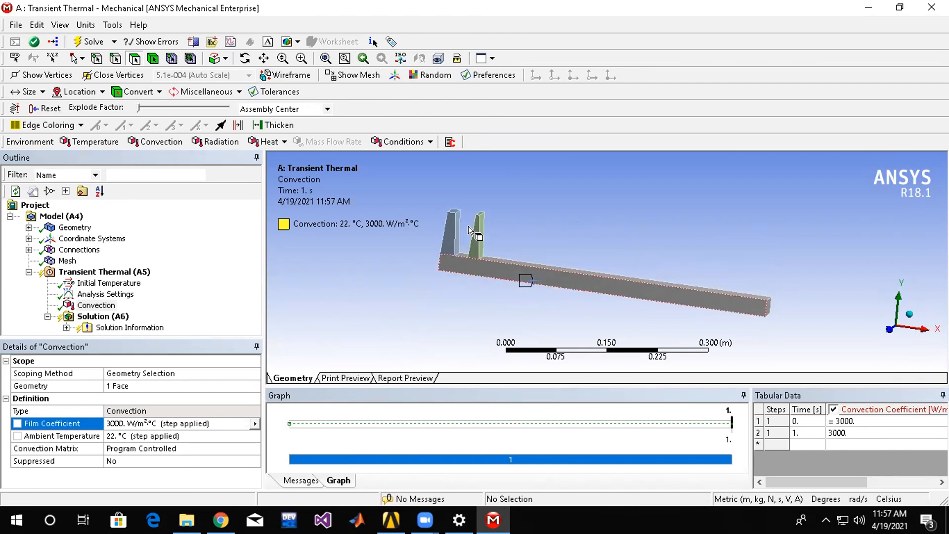
pyautogui.click(153, 58)
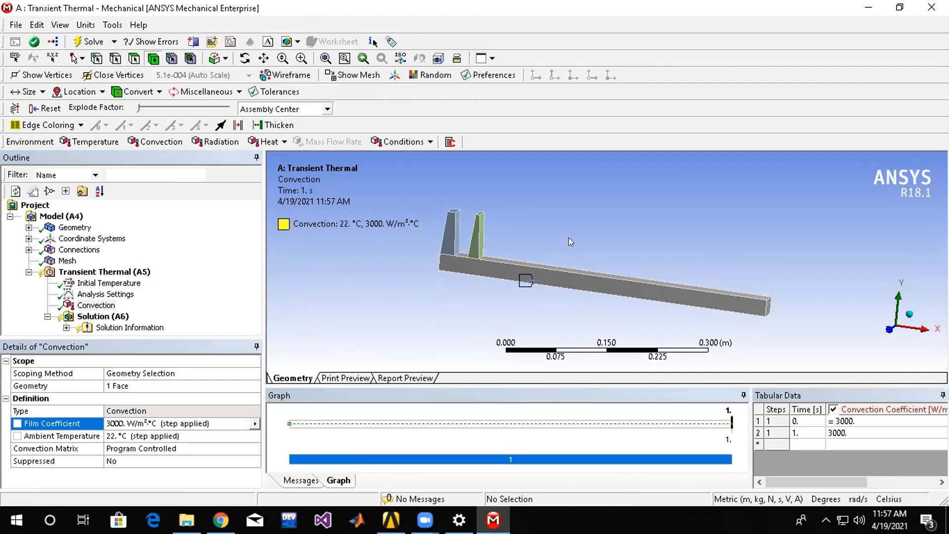
pyautogui.click(577, 280)
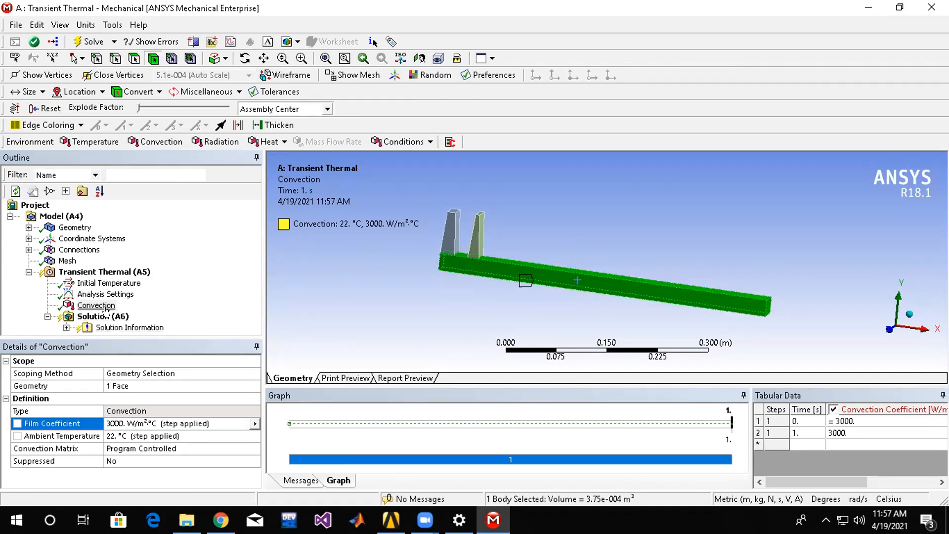
pyautogui.rightClick(94, 272)
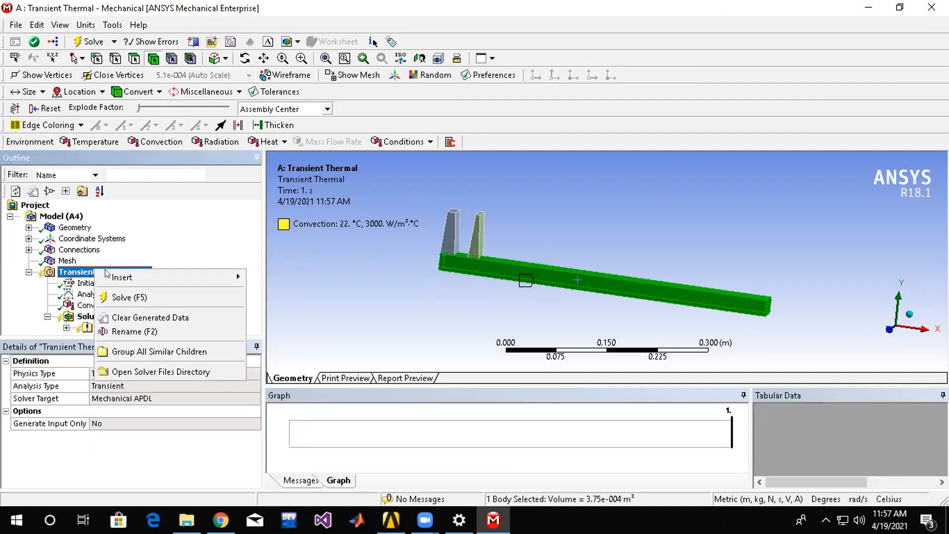
pyautogui.moveTo(121, 277)
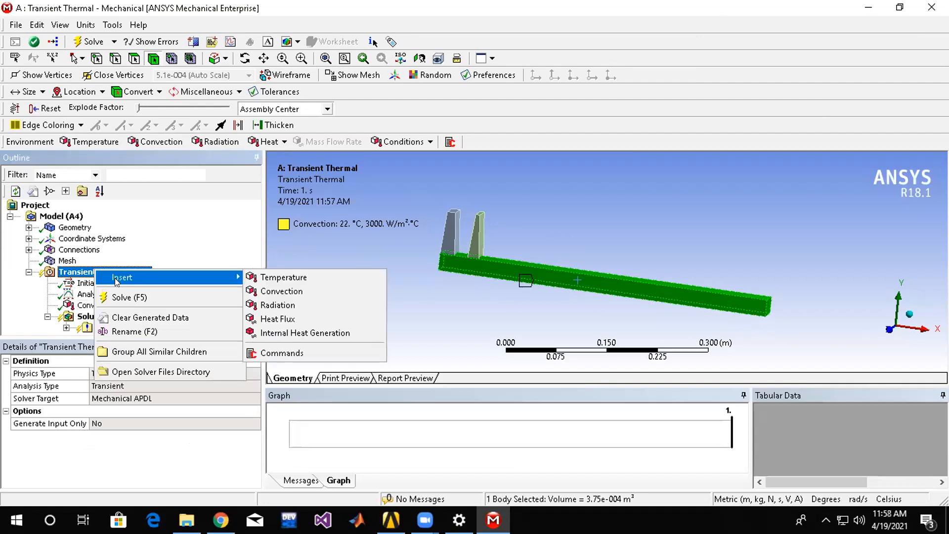
pyautogui.click(290, 280)
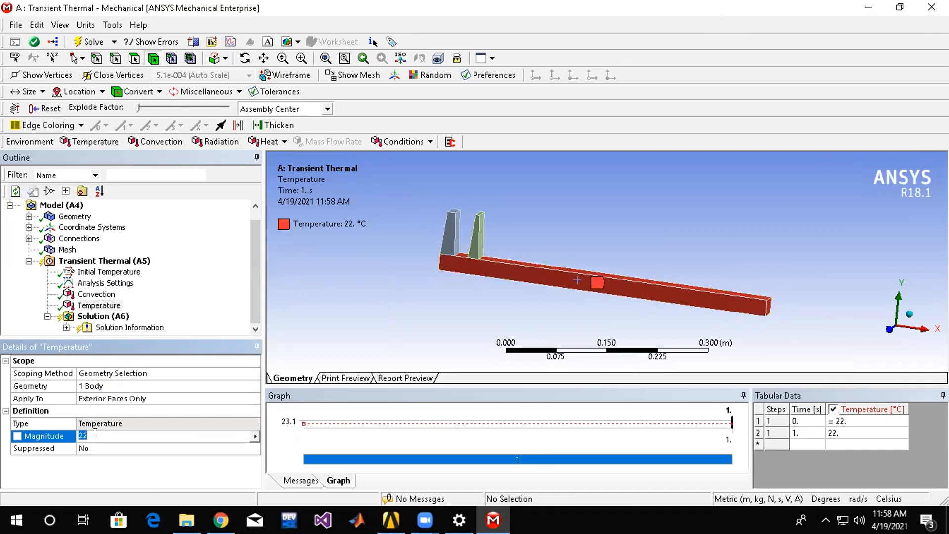
pyautogui.write('570')
pyautogui.press('Return')
# Insert a second Convection load and select the front and side faces of both fins plus the bar's upper face.
pyautogui.click(106, 260)
pyautogui.rightClick(111, 261)
pyautogui.moveTo(135, 265)
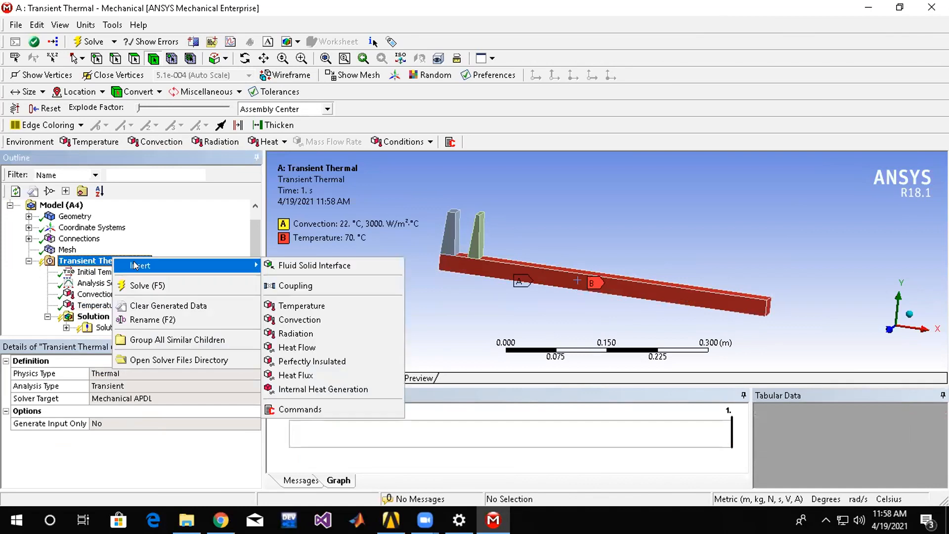
pyautogui.click(300, 319)
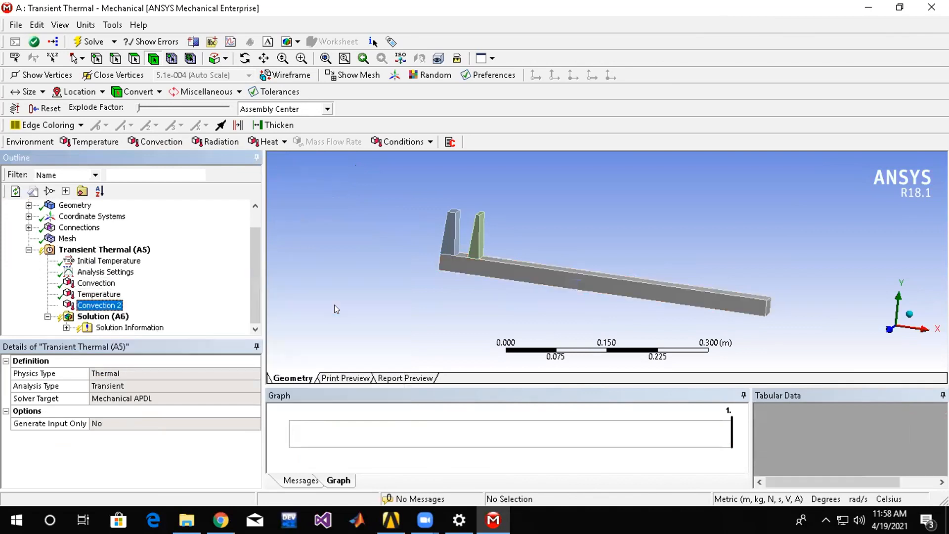
pyautogui.click(475, 245)
pyautogui.keyDown('ctrl'); pyautogui.click(451, 235); pyautogui.keyUp('ctrl')
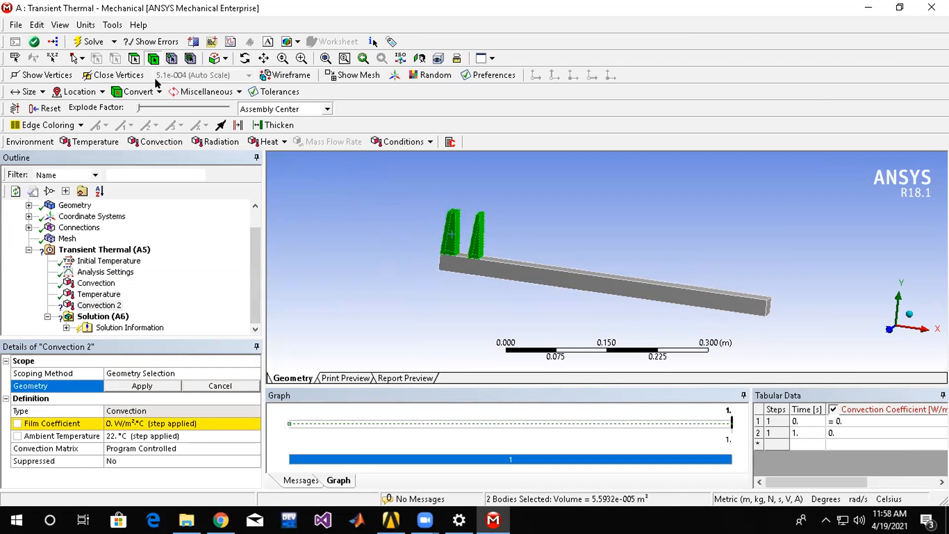
pyautogui.click(134, 58)
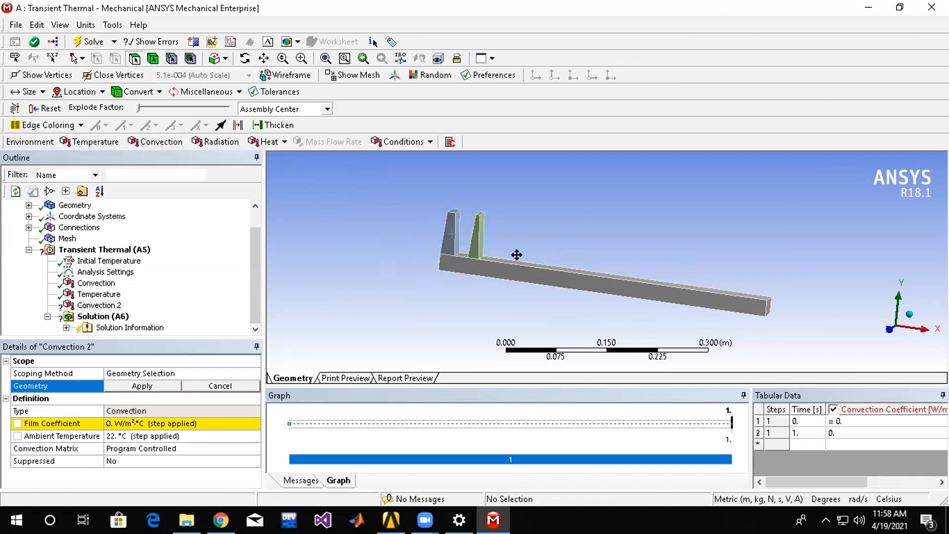
pyautogui.click(473, 239)
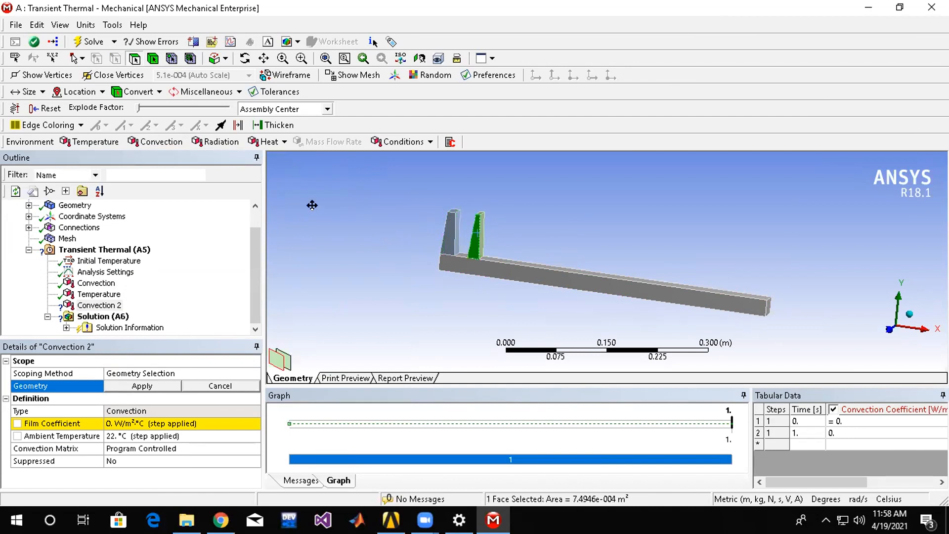
pyautogui.keyDown('ctrl'); pyautogui.click(481, 229); pyautogui.keyUp('ctrl')
pyautogui.keyDown('ctrl'); pyautogui.click(449, 221); pyautogui.keyUp('ctrl')
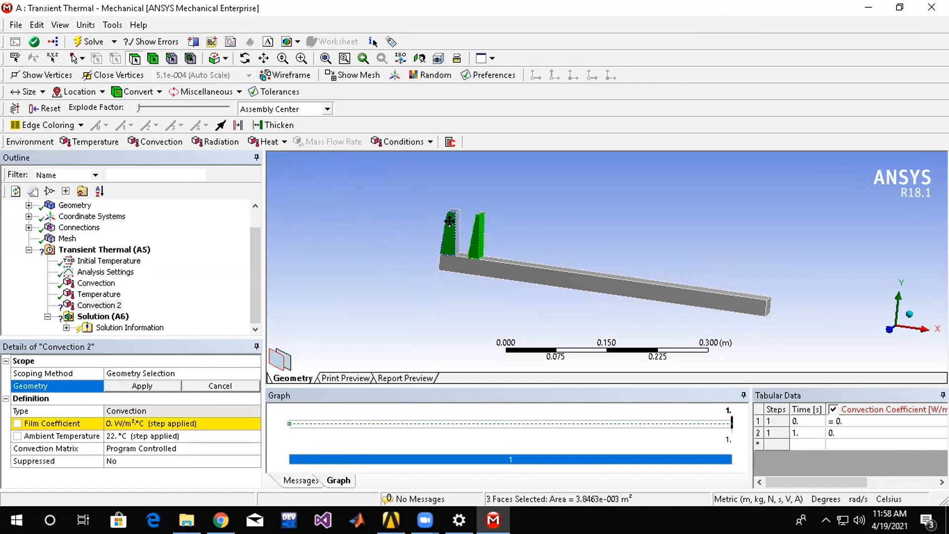
pyautogui.keyDown('ctrl'); pyautogui.click(456, 233); pyautogui.keyUp('ctrl')
pyautogui.keyDown('ctrl'); pyautogui.click(509, 259); pyautogui.keyUp('ctrl')
# Add the remaining exposed faces of both fins to the selection and apply all 11 faces as the second convection's geometry.
pyautogui.moveTo(543, 202); pyautogui.dragTo(528, 229, button='middle')
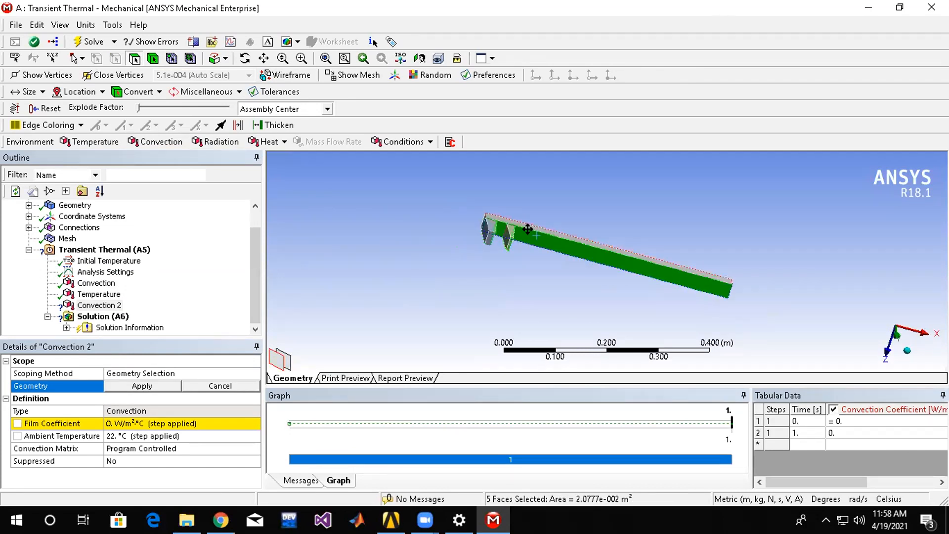
pyautogui.scroll(2, 528, 229)
pyautogui.keyDown('ctrl'); pyautogui.click(447, 211); pyautogui.keyUp('ctrl')
pyautogui.keyDown('ctrl'); pyautogui.click(445, 208); pyautogui.keyUp('ctrl')
pyautogui.keyDown('ctrl'); pyautogui.click(441, 228); pyautogui.keyUp('ctrl')
pyautogui.keyDown('ctrl'); pyautogui.click(469, 236); pyautogui.keyUp('ctrl')
pyautogui.moveTo(495, 250); pyautogui.dragTo(497, 197, button='middle')
pyautogui.keyDown('ctrl'); pyautogui.click(488, 207); pyautogui.keyUp('ctrl')
pyautogui.keyDown('ctrl'); pyautogui.click(456, 195); pyautogui.keyUp('ctrl')
pyautogui.moveTo(466, 279); pyautogui.dragTo(456, 230, button='middle')
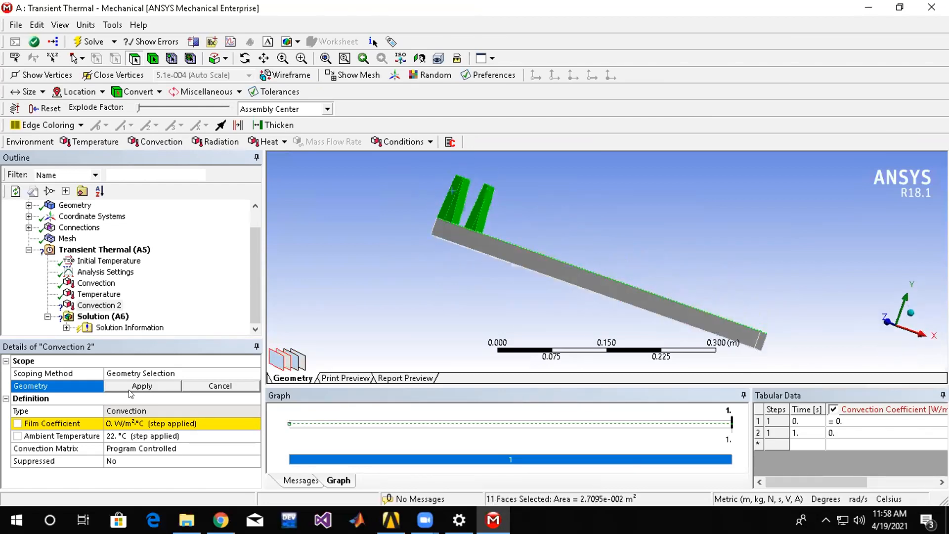
pyautogui.click(131, 387)
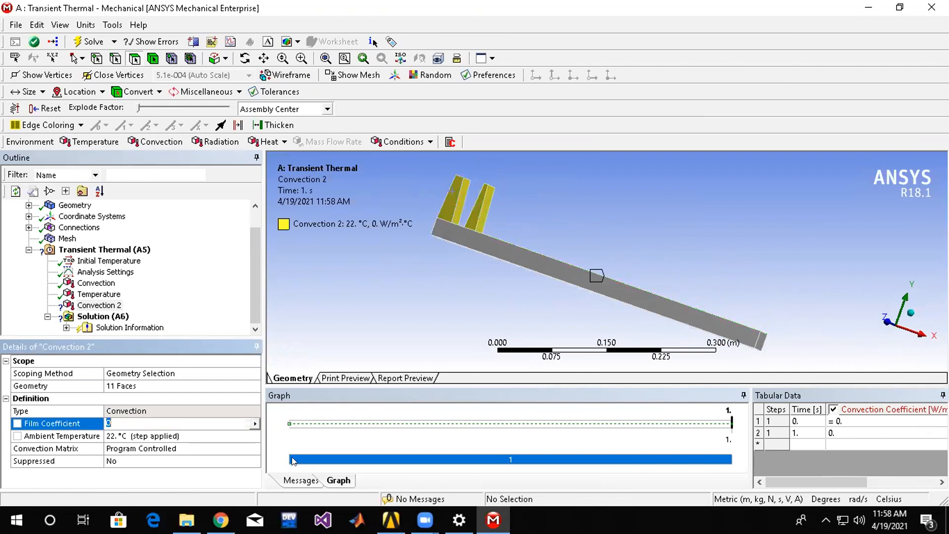
# Set the second convection's film coefficient to 5 W/m²·°C.
pyautogui.click(254, 423)
pyautogui.click(150, 419)
pyautogui.write('5')
pyautogui.press('Return')
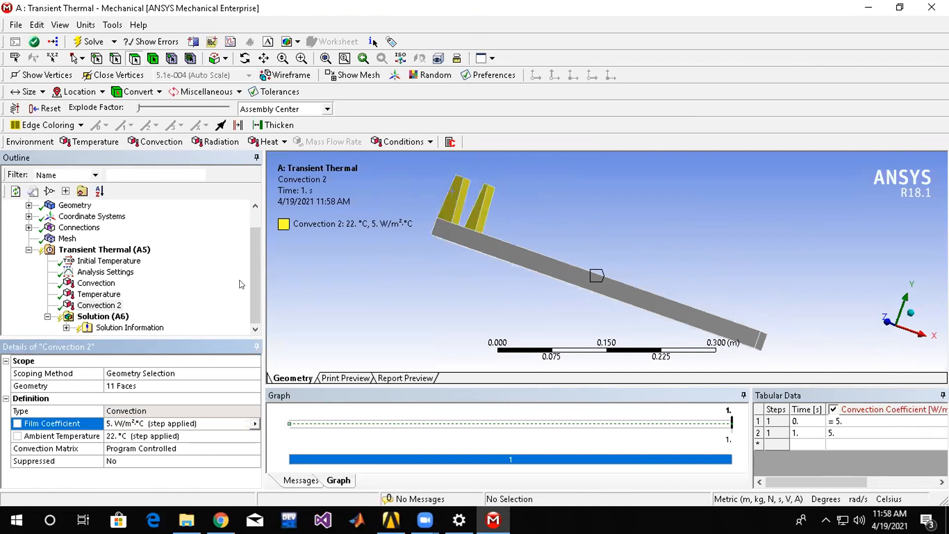
# Insert Temperature and Total Heat Flux results under the Transient Thermal Solution.
pyautogui.click(113, 316)
pyautogui.rightClick(115, 317)
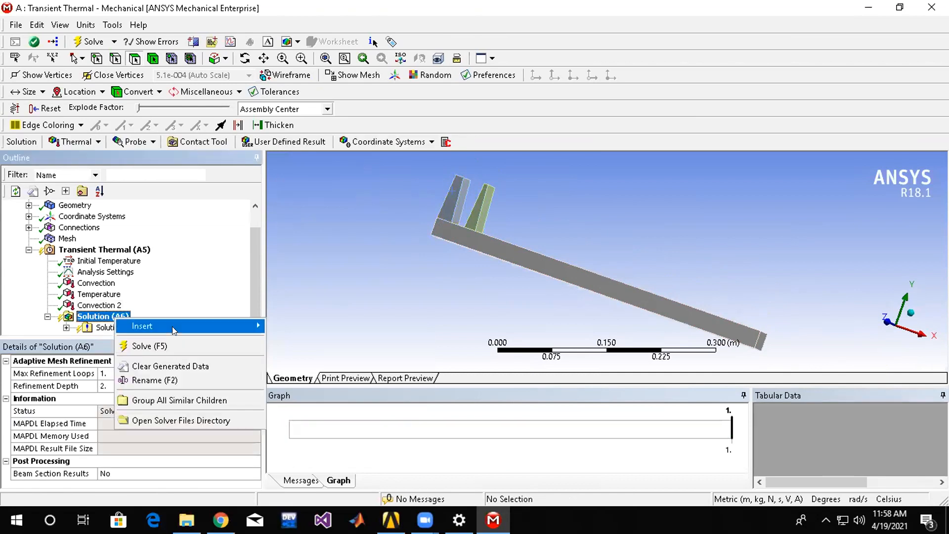
pyautogui.moveTo(173, 330)
pyautogui.moveTo(314, 327)
pyautogui.click(425, 327)
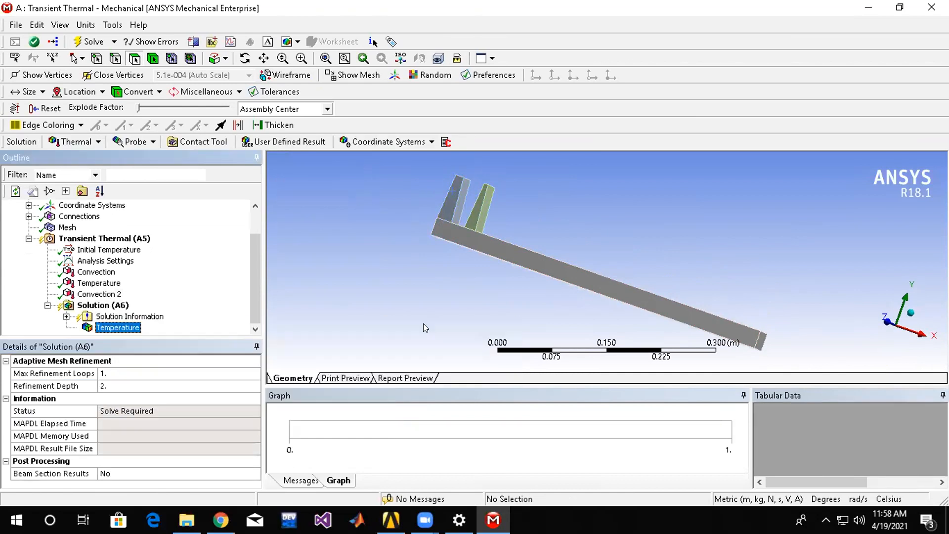
pyautogui.click(104, 305)
pyautogui.rightClick(106, 307)
pyautogui.moveTo(172, 317)
pyautogui.moveTo(259, 322)
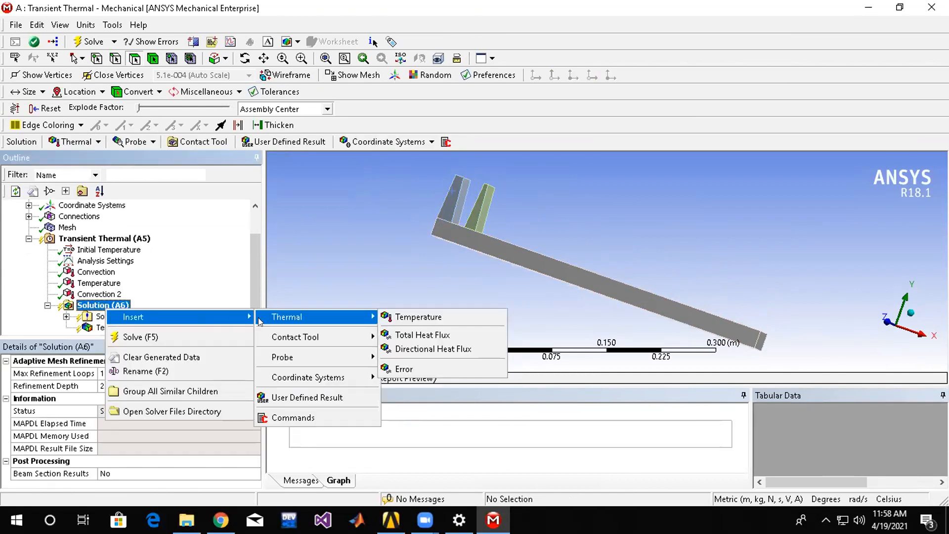
pyautogui.click(428, 336)
# Solve the Transient Thermal analysis.
pyautogui.click(99, 293)
pyautogui.rightClick(94, 292)
pyautogui.click(129, 318)
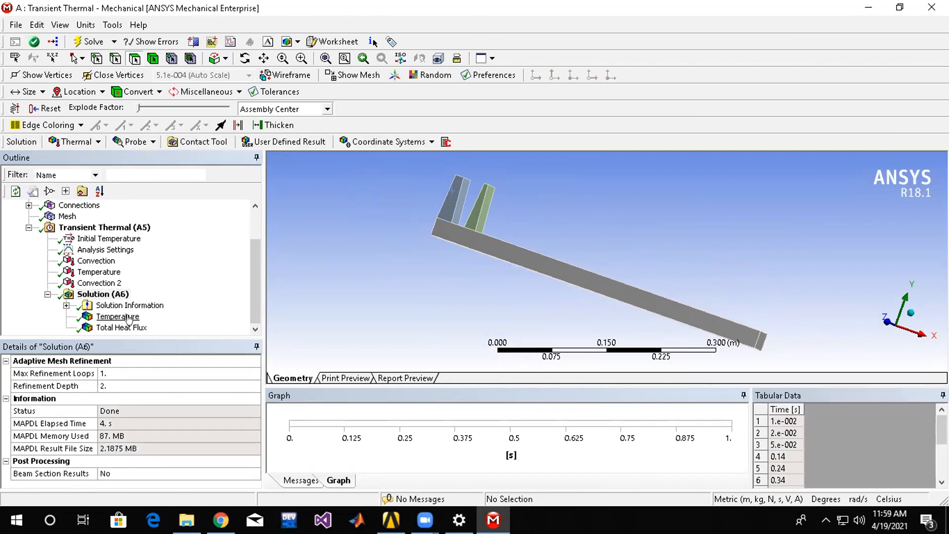
# Examine the Temperature and Total Heat Flux results on the bar and fins from several angles.
pyautogui.click(130, 319)
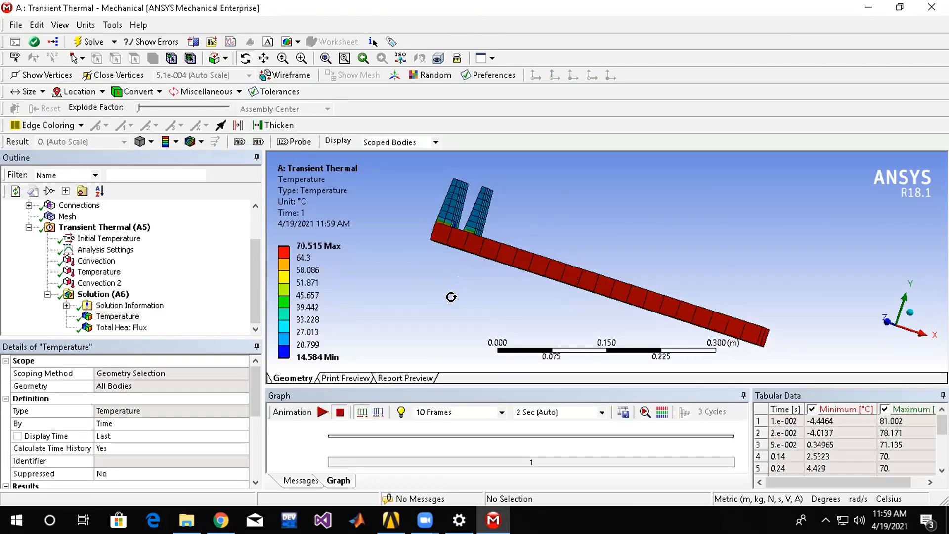
pyautogui.moveTo(451, 297); pyautogui.dragTo(453, 316, button='middle')
pyautogui.scroll(-5, 542, 234)
pyautogui.scroll(10, 438, 242)
pyautogui.moveTo(453, 265); pyautogui.dragTo(655, 279, button='middle')
pyautogui.moveTo(371, 287); pyautogui.dragTo(395, 305)
pyautogui.scroll(2, 395, 304)
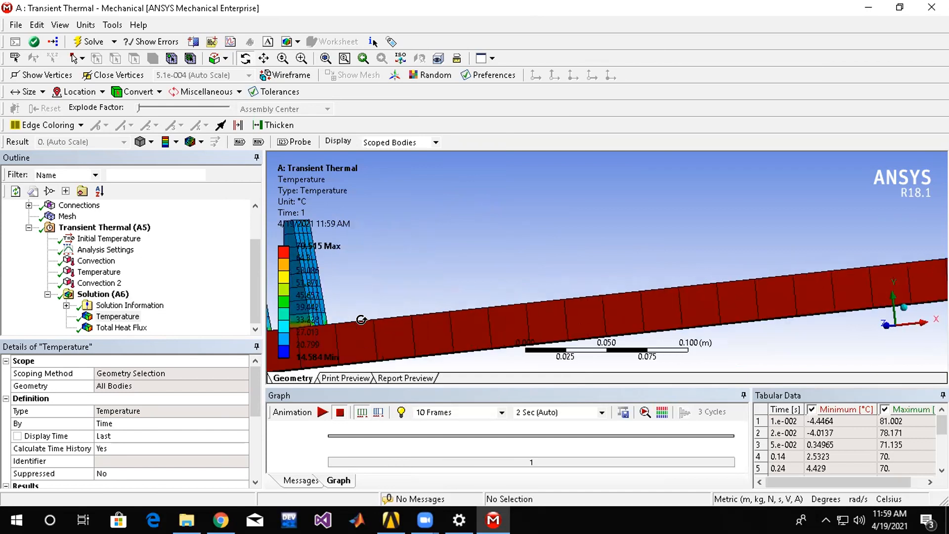
pyautogui.scroll(-2, 562, 270)
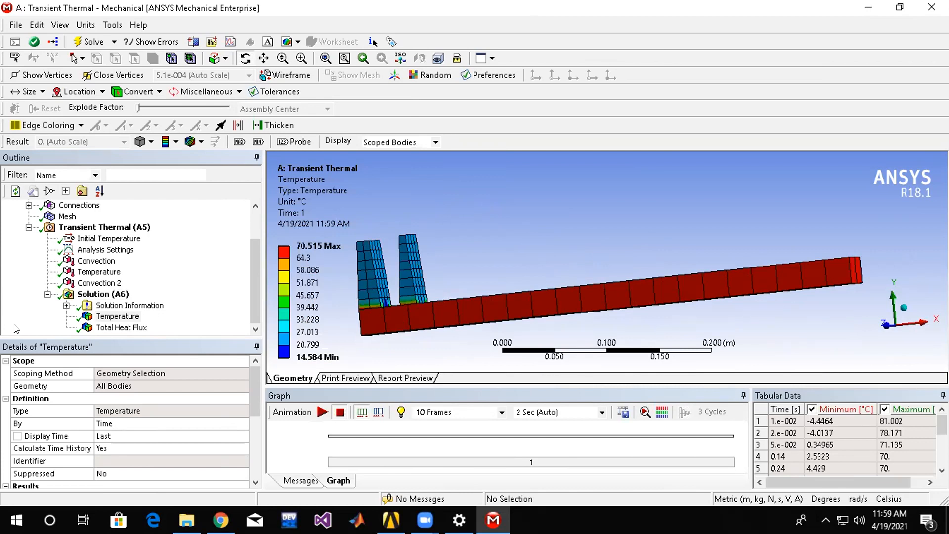
pyautogui.click(117, 316)
pyautogui.click(108, 328)
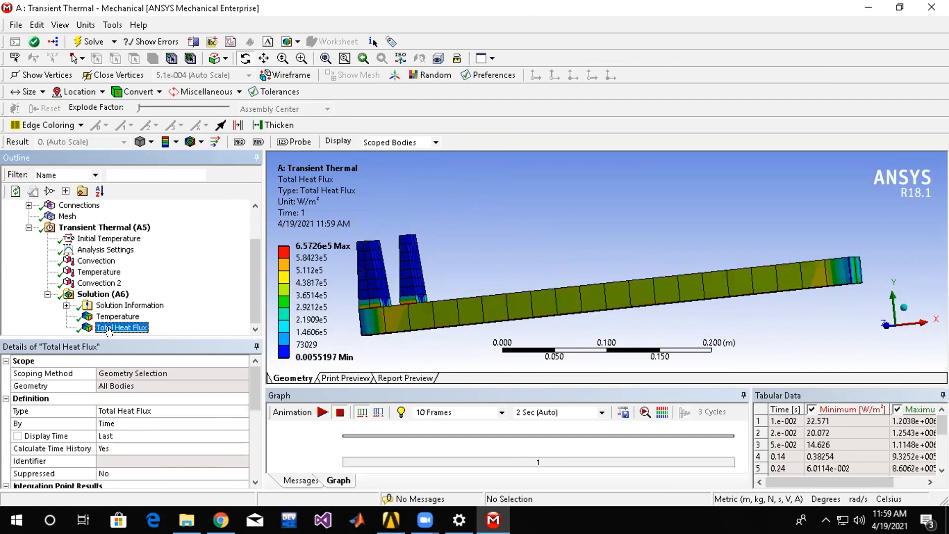
pyautogui.moveTo(663, 244); pyautogui.dragTo(667, 266, button='middle')
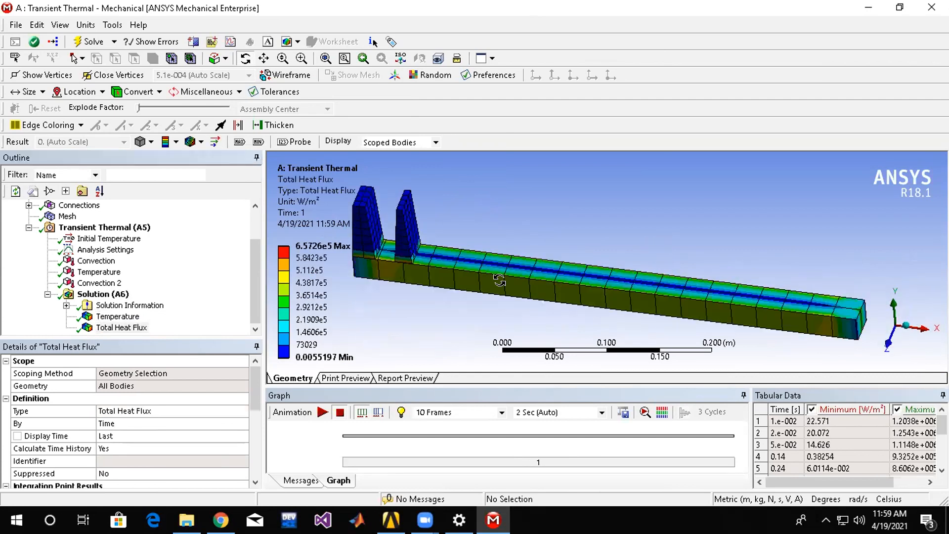
pyautogui.moveTo(467, 315); pyautogui.dragTo(441, 293, button='middle')
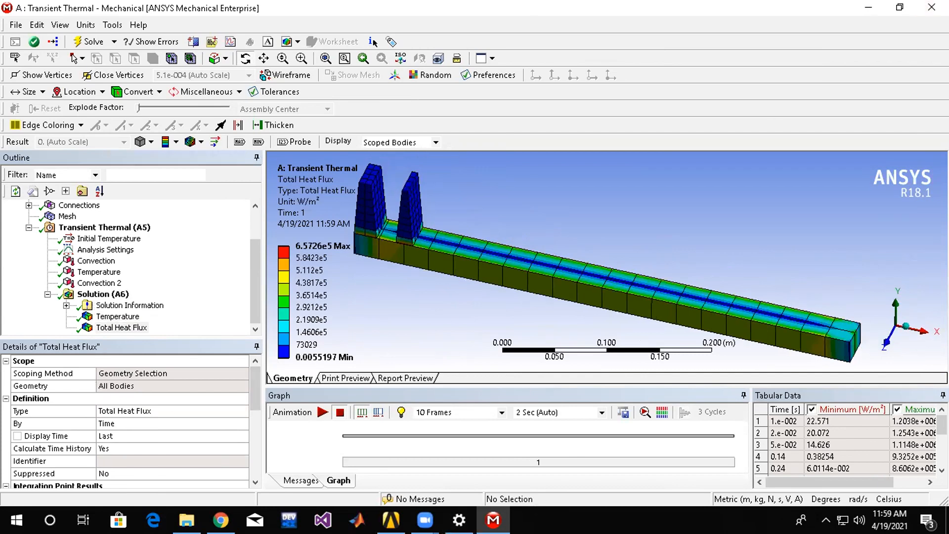
# Return to Workbench, add a Transient Structural system sharing Transient Thermal's Engineering Data, Geometry and Model, and open it in Mechanical.
pyautogui.click(931, 7)
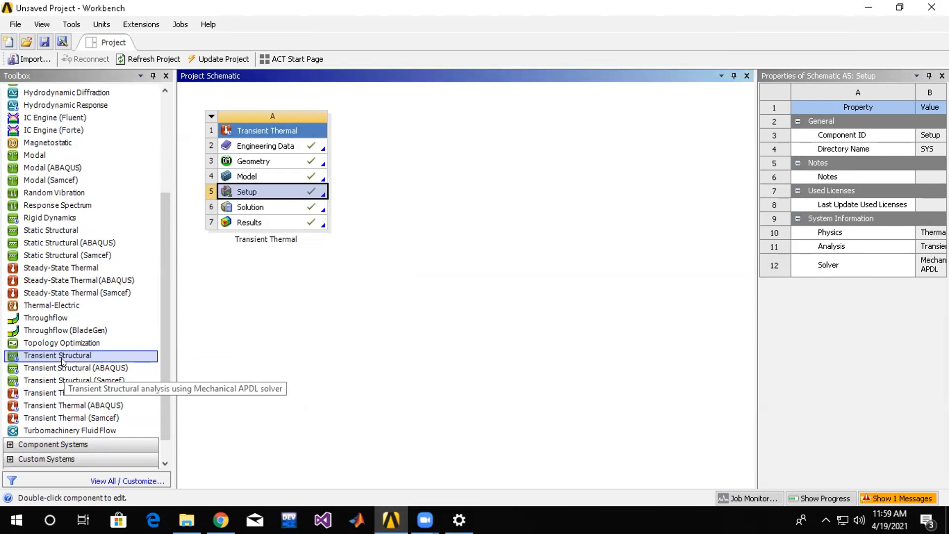
pyautogui.moveTo(62, 358); pyautogui.dragTo(322, 168)
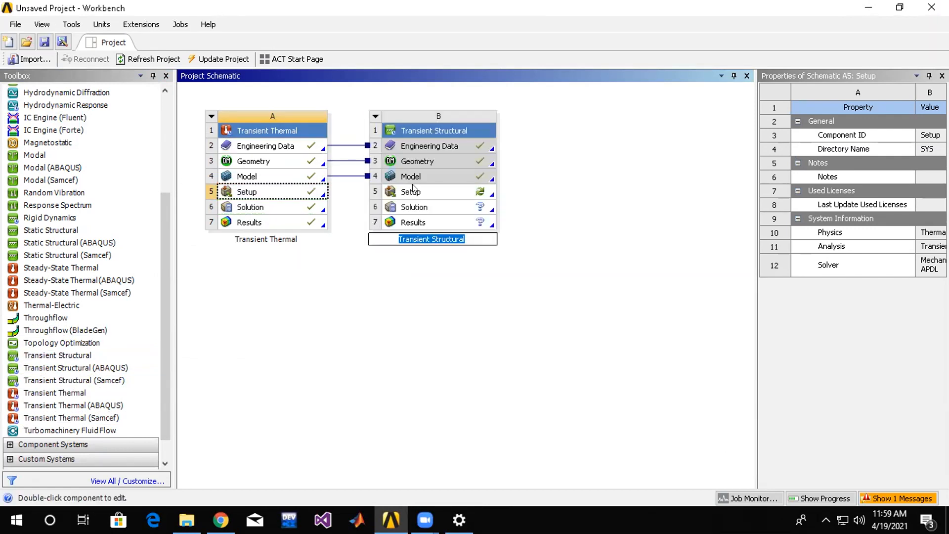
pyautogui.click(415, 193)
pyautogui.doubleClick(417, 207)
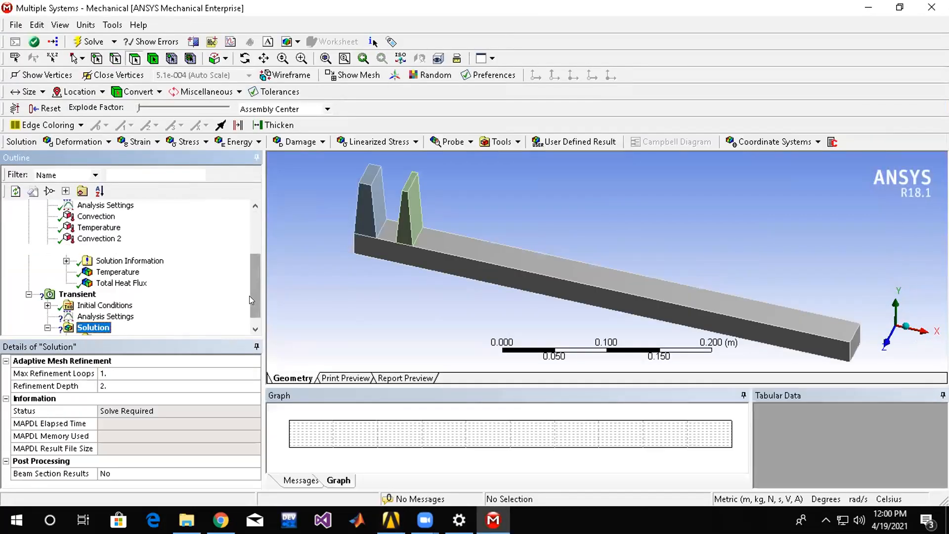
# Insert a Frictionless Support under Transient (B5) and select the front faces of the bar and both fins.
pyautogui.click(88, 286)
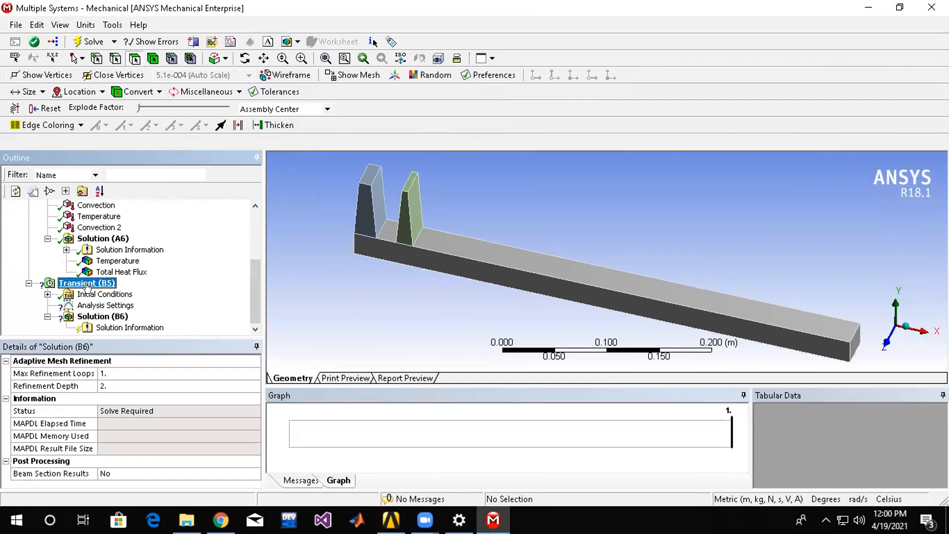
pyautogui.rightClick(92, 285)
pyautogui.moveTo(201, 295)
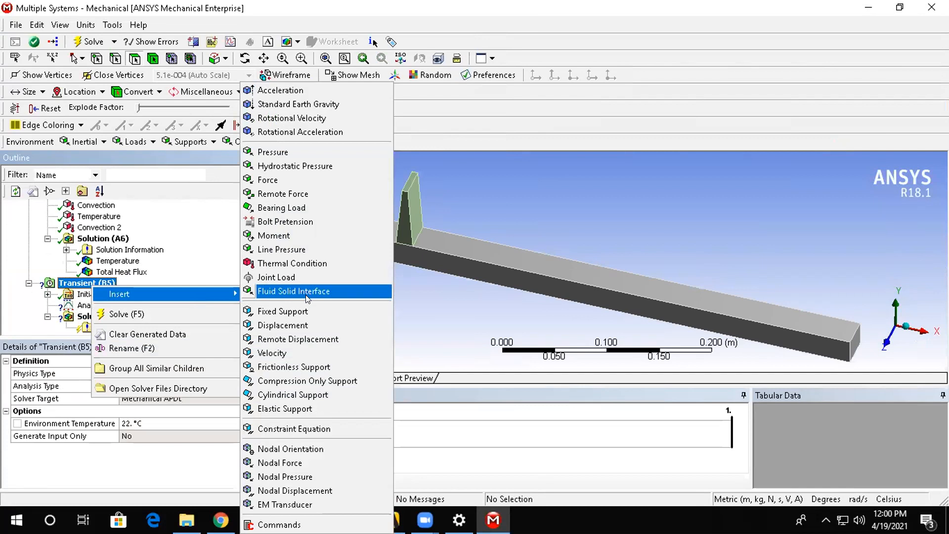
pyautogui.click(312, 367)
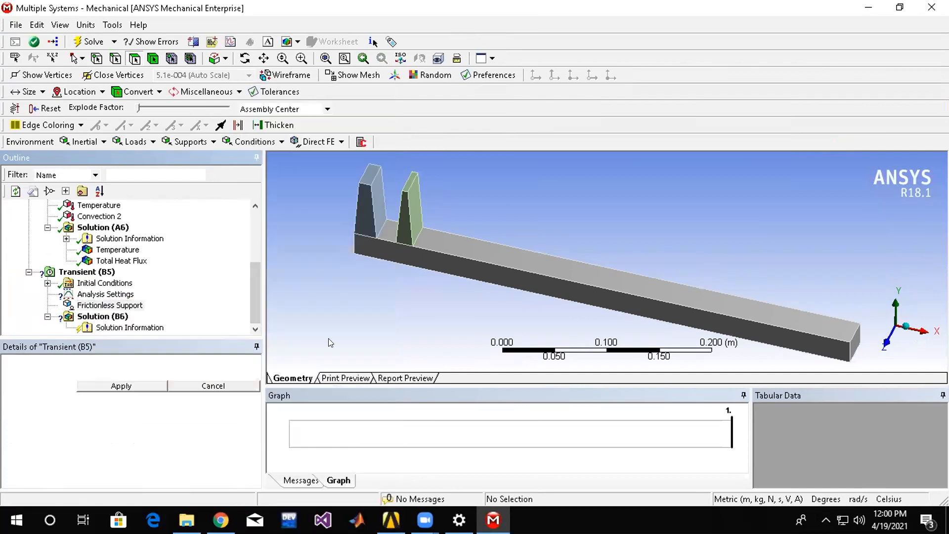
pyautogui.click(401, 226)
pyautogui.keyDown('ctrl'); pyautogui.click(400, 248); pyautogui.keyUp('ctrl')
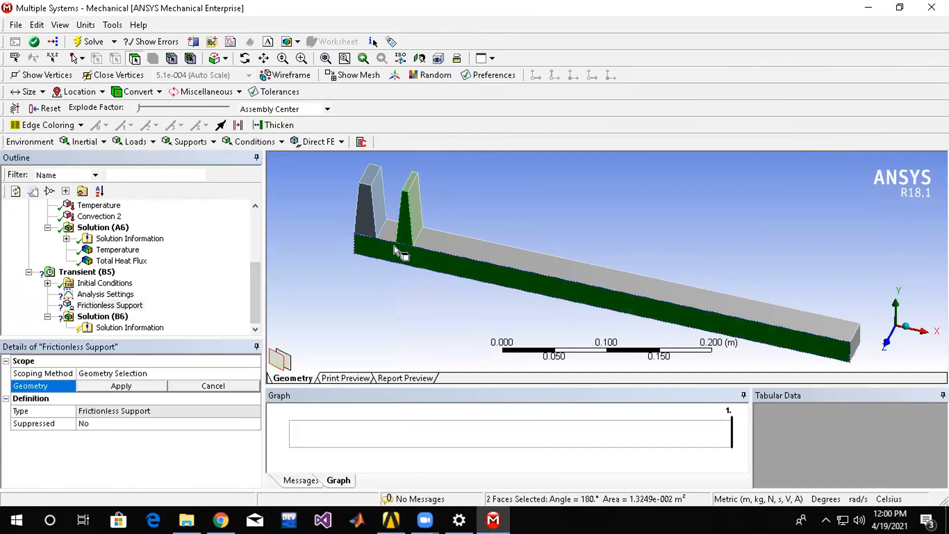
pyautogui.keyDown('ctrl'); pyautogui.click(374, 222); pyautogui.keyUp('ctrl')
# Add the back faces of the bar and both fins to the selection and apply it to the Frictionless Support.
pyautogui.moveTo(393, 217); pyautogui.dragTo(516, 278, button='middle')
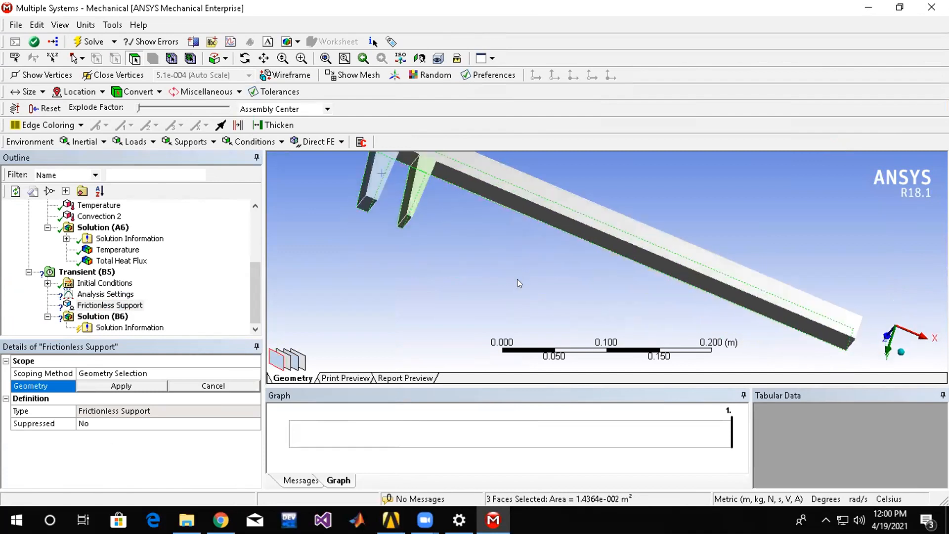
pyautogui.keyDown('ctrl'); pyautogui.click(482, 172); pyautogui.keyUp('ctrl')
pyautogui.keyDown('ctrl'); pyautogui.click(422, 172); pyautogui.keyUp('ctrl')
pyautogui.keyDown('ctrl'); pyautogui.click(392, 171); pyautogui.keyUp('ctrl')
pyautogui.keyDown('ctrl'); pyautogui.click(380, 168); pyautogui.keyUp('ctrl')
pyautogui.moveTo(372, 269); pyautogui.dragTo(441, 304, button='middle')
pyautogui.moveTo(581, 321); pyautogui.dragTo(615, 307, button='middle')
pyautogui.keyDown('ctrl'); pyautogui.click(491, 257); pyautogui.keyUp('ctrl')
pyautogui.moveTo(558, 284); pyautogui.dragTo(508, 224, button='middle')
pyautogui.scroll(4, 534, 294)
pyautogui.scroll(-5, 534, 294)
pyautogui.moveTo(529, 313); pyautogui.dragTo(583, 267, button='middle')
pyautogui.scroll(-4, 540, 241)
pyautogui.scroll(8, 592, 249)
pyautogui.moveTo(461, 255); pyautogui.dragTo(451, 282, button='middle')
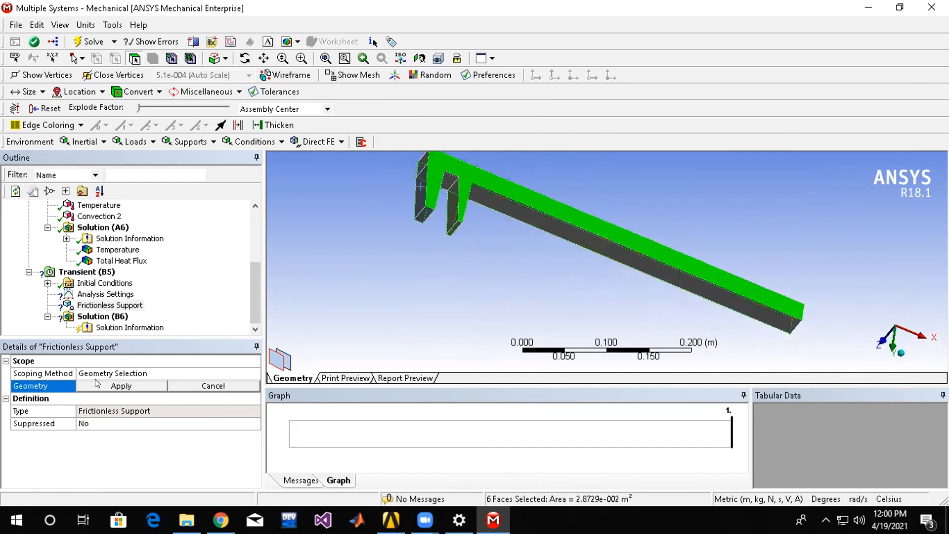
pyautogui.click(102, 385)
# Insert a Total Deformation result under Solution (B6) of the Transient Structural analysis.
pyautogui.click(103, 316)
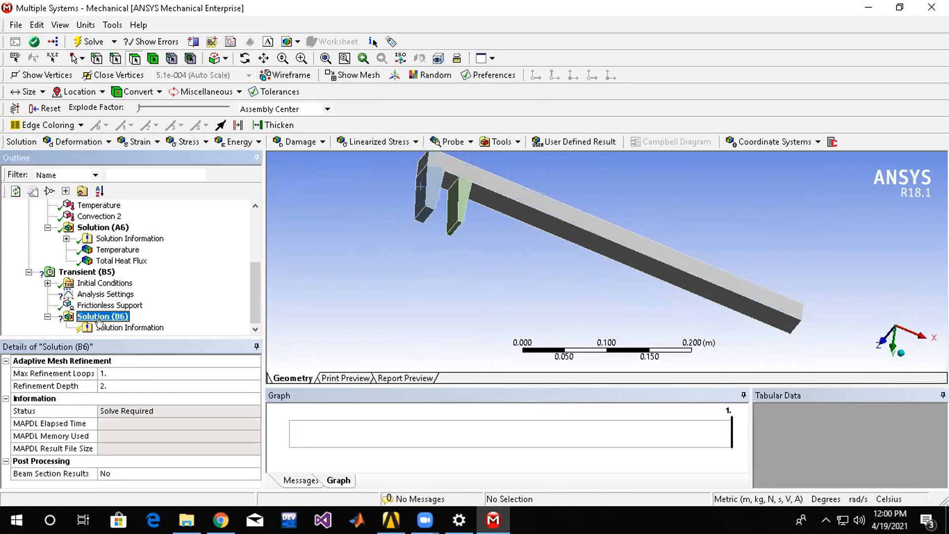
pyautogui.rightClick(105, 317)
pyautogui.moveTo(183, 329)
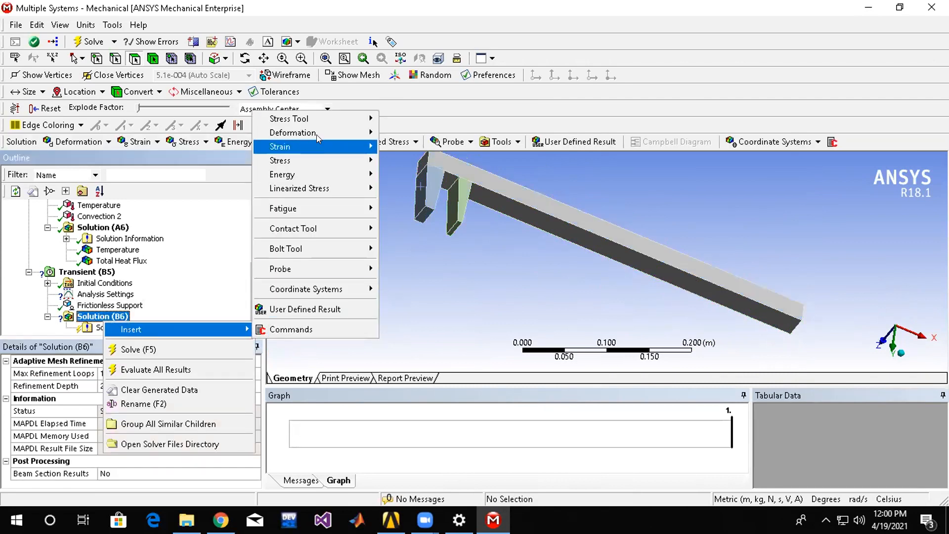
pyautogui.moveTo(338, 132)
pyautogui.click(402, 132)
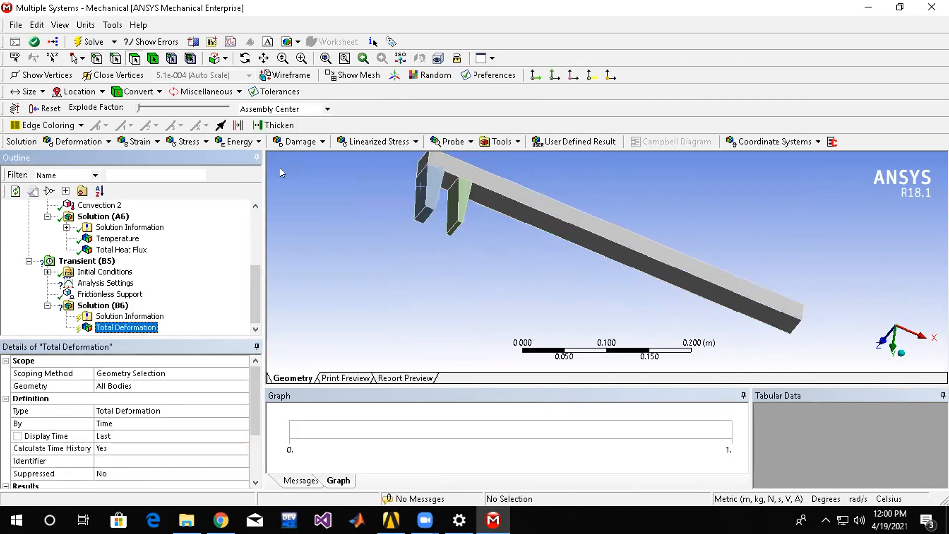
# Try to solve the Transient Structural analysis.
pyautogui.click(106, 304)
pyautogui.rightClick(110, 306)
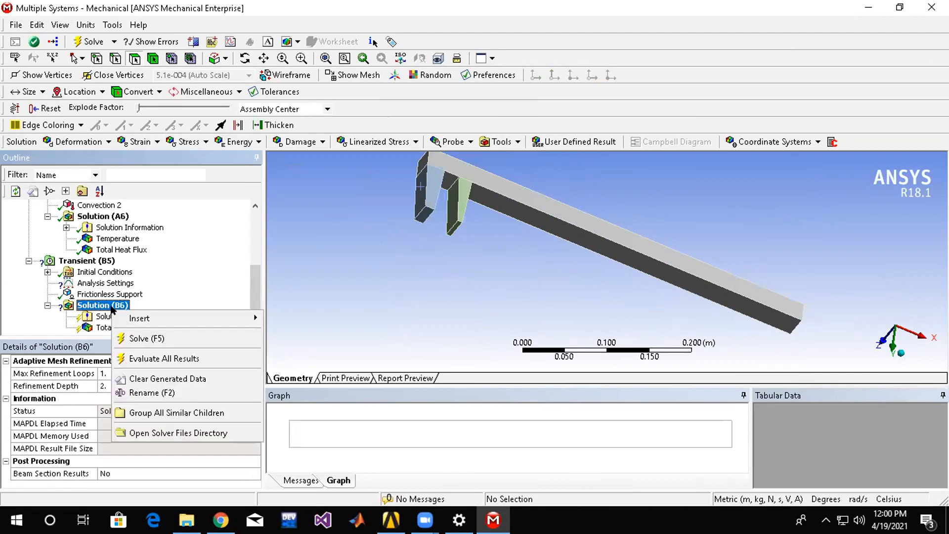
pyautogui.click(172, 333)
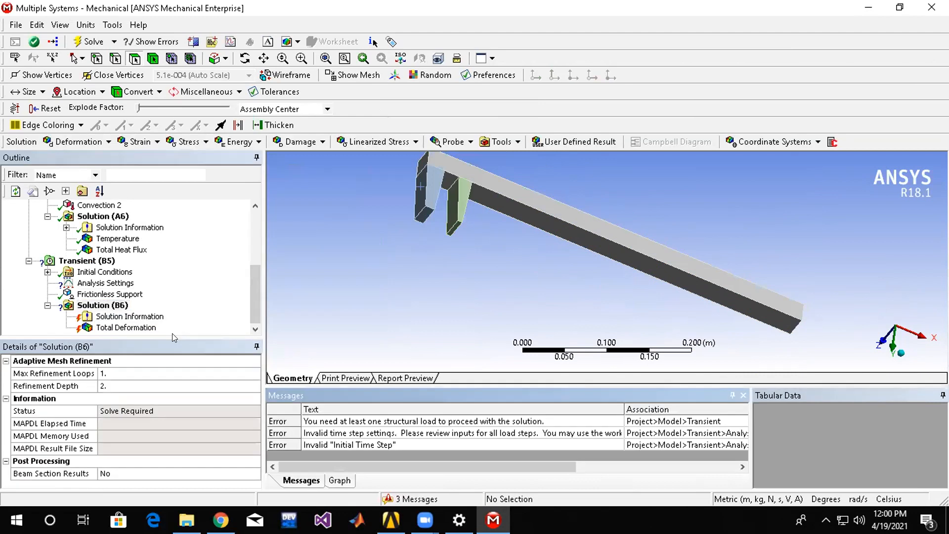
# In the Transient (B5) Analysis Settings, set 10 steps and set the initial, minimum and maximum time steps to 1 s.
pyautogui.click(106, 283)
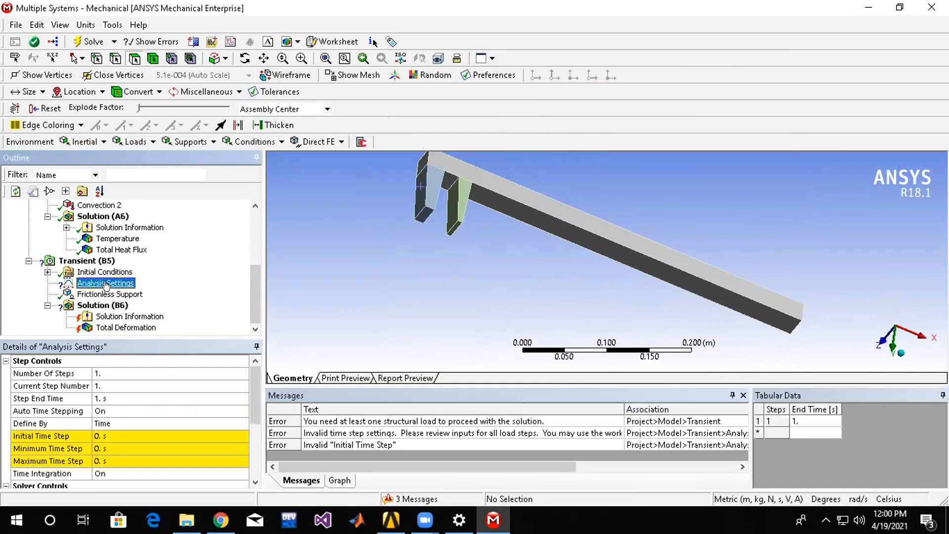
pyautogui.click(129, 437)
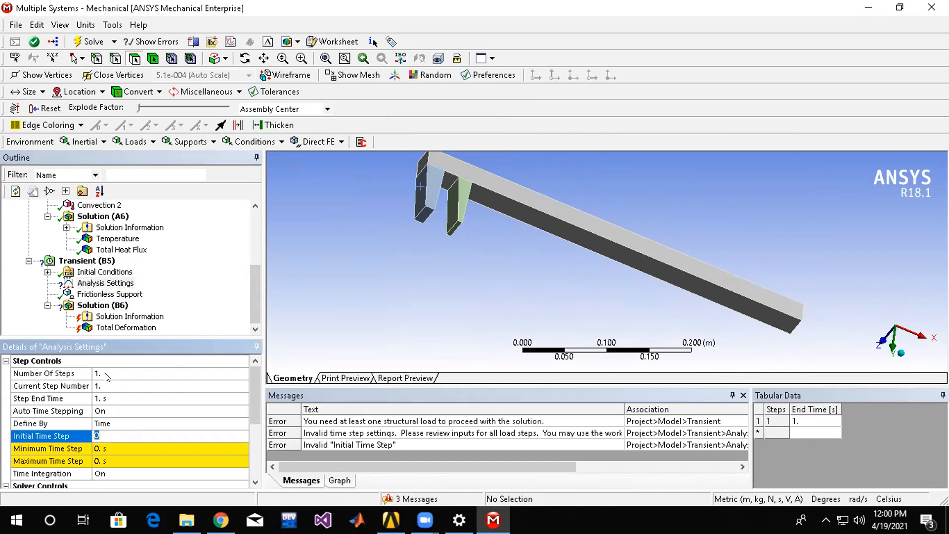
pyautogui.click(99, 368)
pyautogui.press('Return')
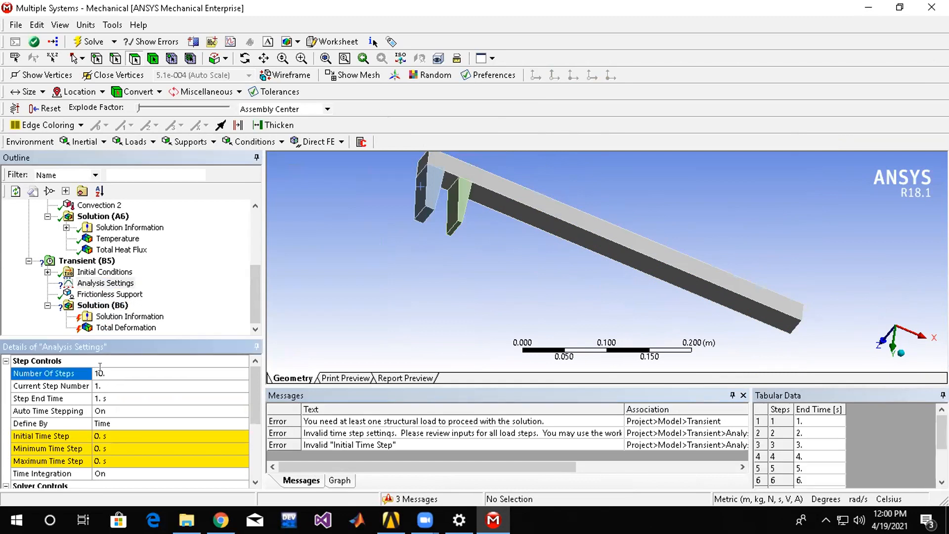
pyautogui.click(134, 437)
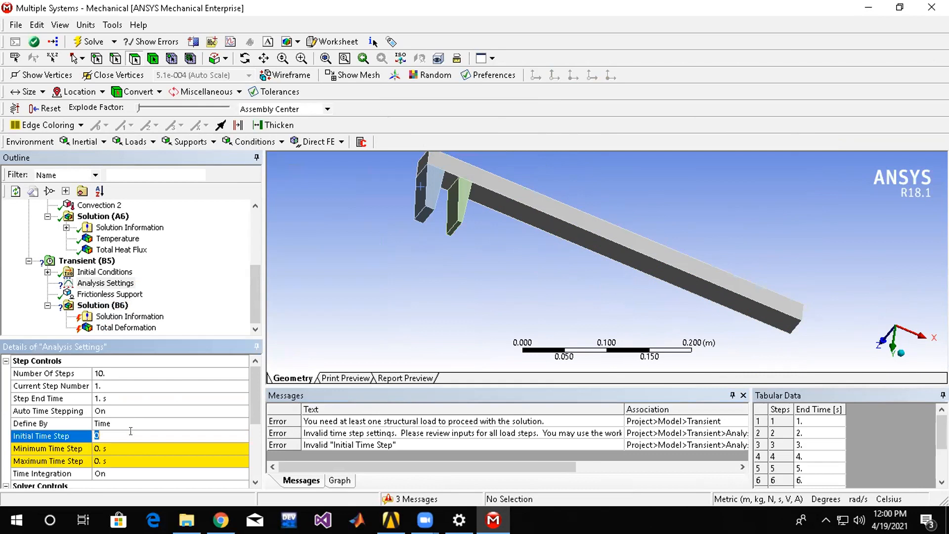
pyautogui.click(129, 447)
pyautogui.write('1')
pyautogui.click(127, 460)
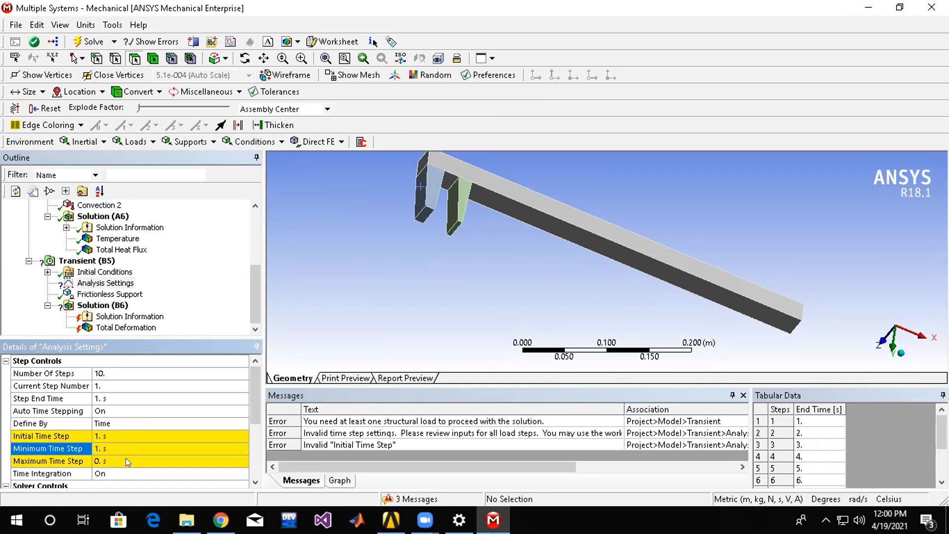
pyautogui.write('1')
pyautogui.press('Return')
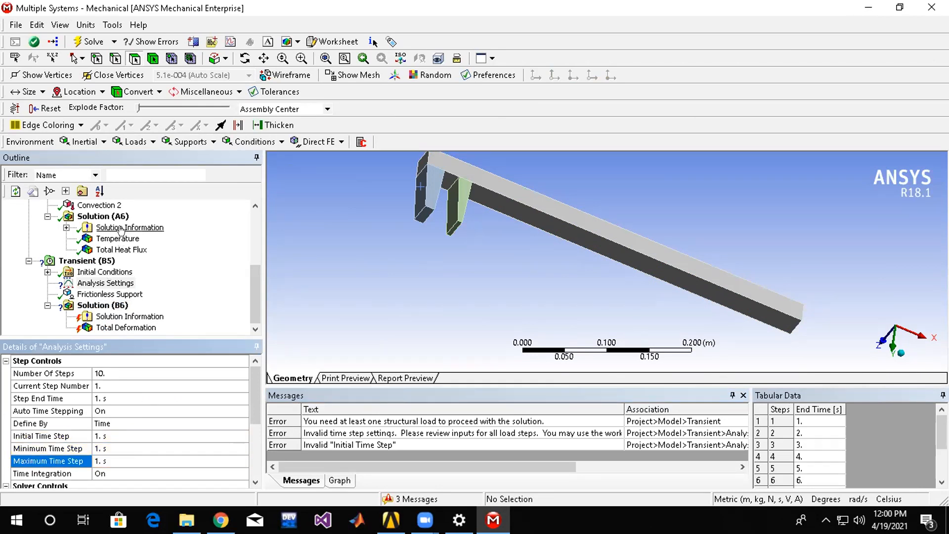
# Set the Number Of Steps to 10 in the Transient Thermal (A5) Analysis Settings.
pyautogui.scroll(3, 116, 273)
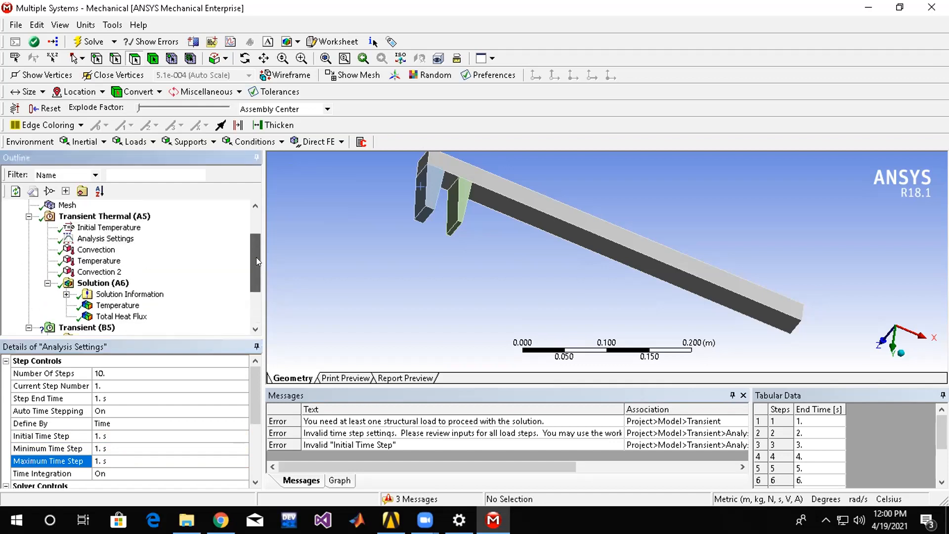
pyautogui.click(108, 250)
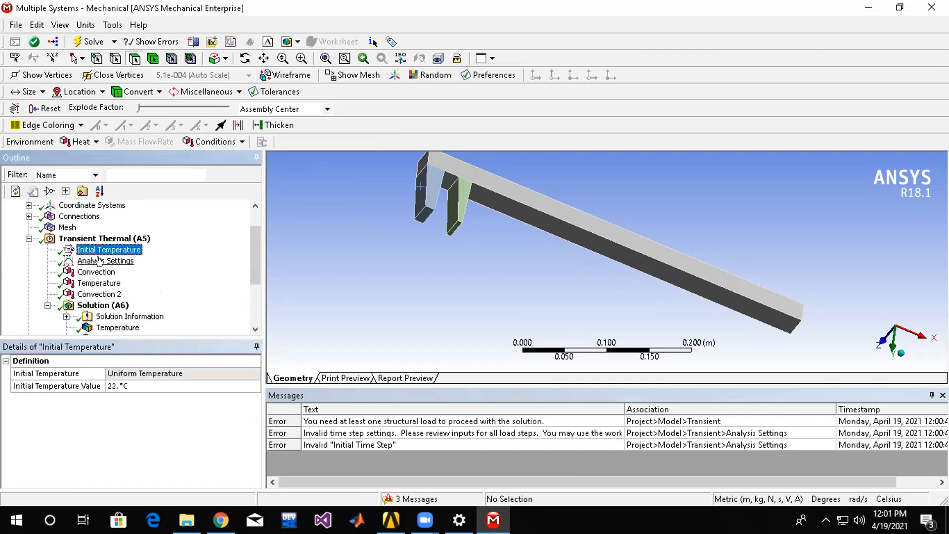
pyautogui.click(105, 261)
pyautogui.click(130, 370)
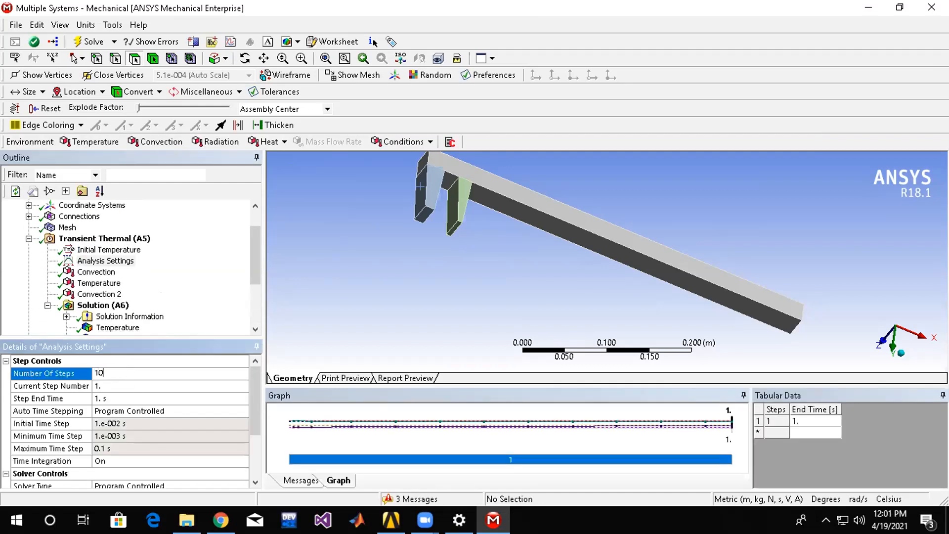
pyautogui.press('Return')
# Solve the Transient Thermal analysis again from Solution (A6).
pyautogui.click(101, 305)
pyautogui.rightClick(103, 305)
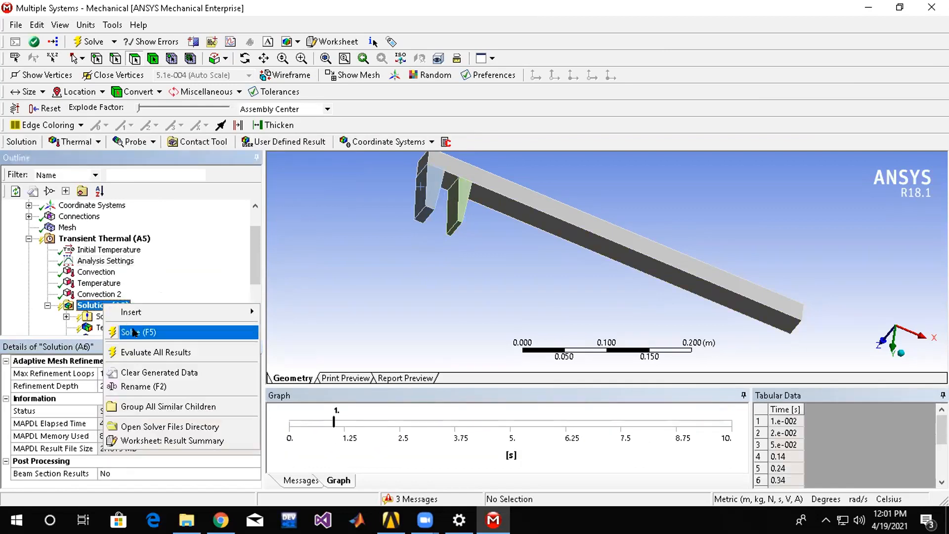
pyautogui.click(133, 332)
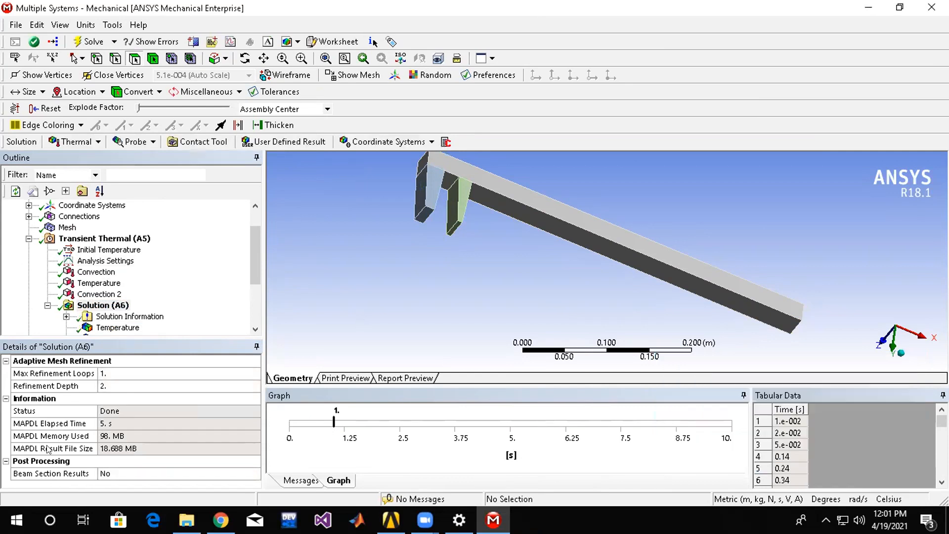
# Review the Total Deformation, Solution Information and Analysis Settings of the Transient (B5) analysis, enlarging the graph and tabular data area.
pyautogui.moveTo(258, 264); pyautogui.dragTo(254, 326)
pyautogui.click(129, 327)
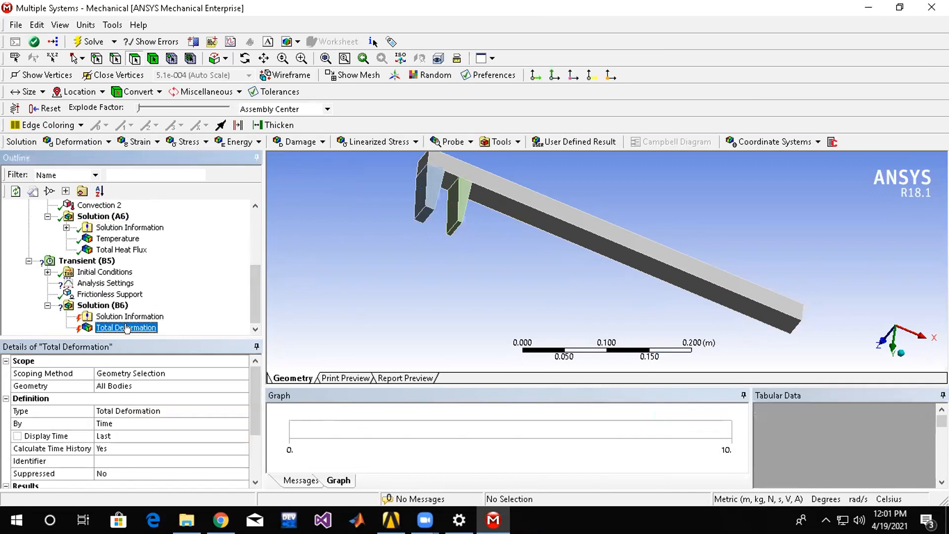
pyautogui.click(127, 317)
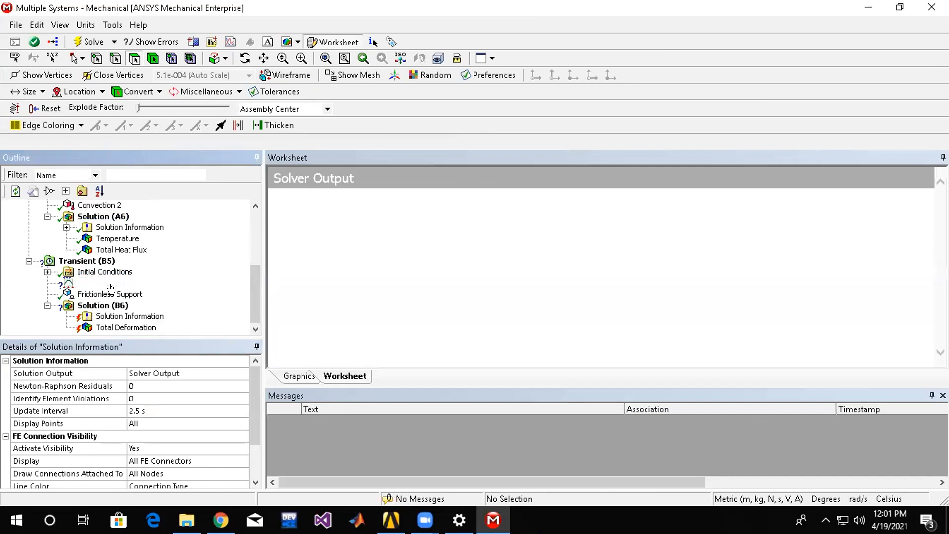
pyautogui.click(109, 284)
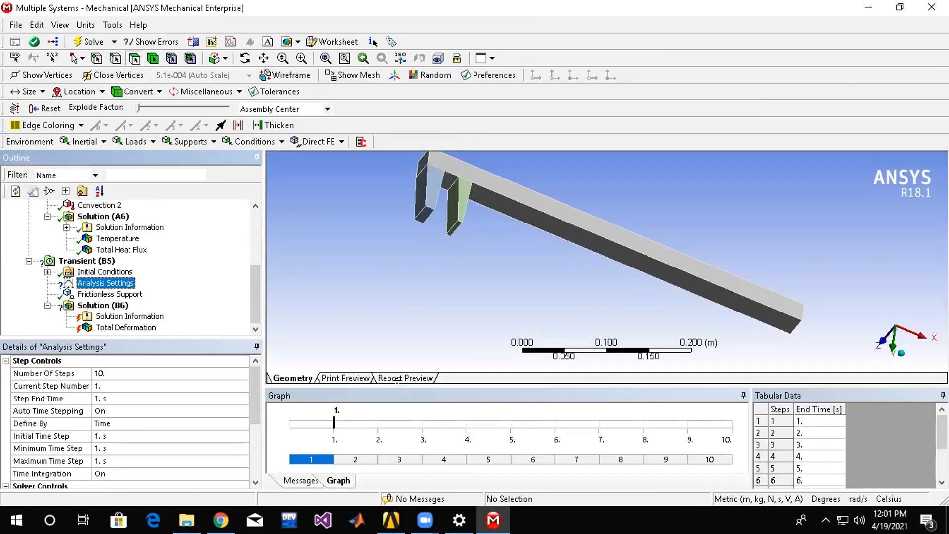
pyautogui.moveTo(409, 296); pyautogui.dragTo(410, 299)
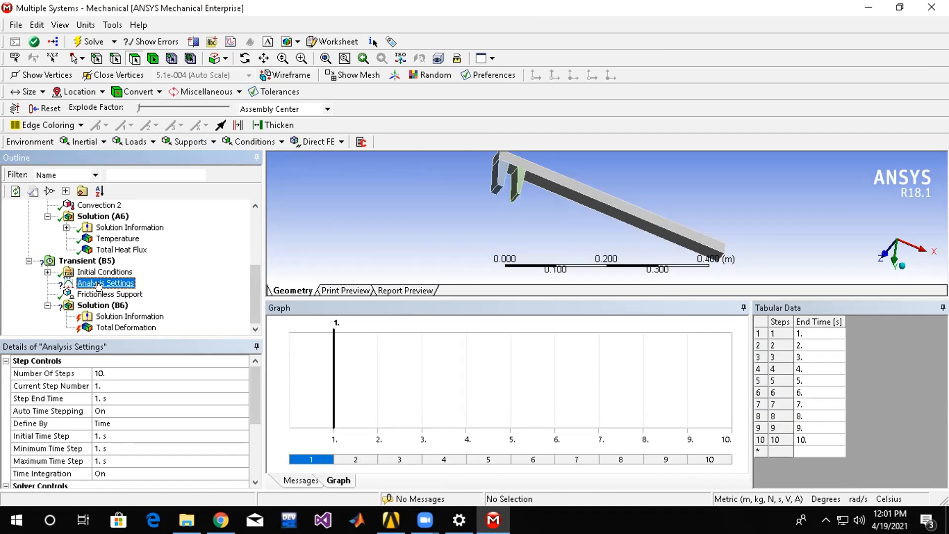
# Switch to Workbench and delete the Transient Structural system from the project schematic.
pyautogui.click(390, 520)
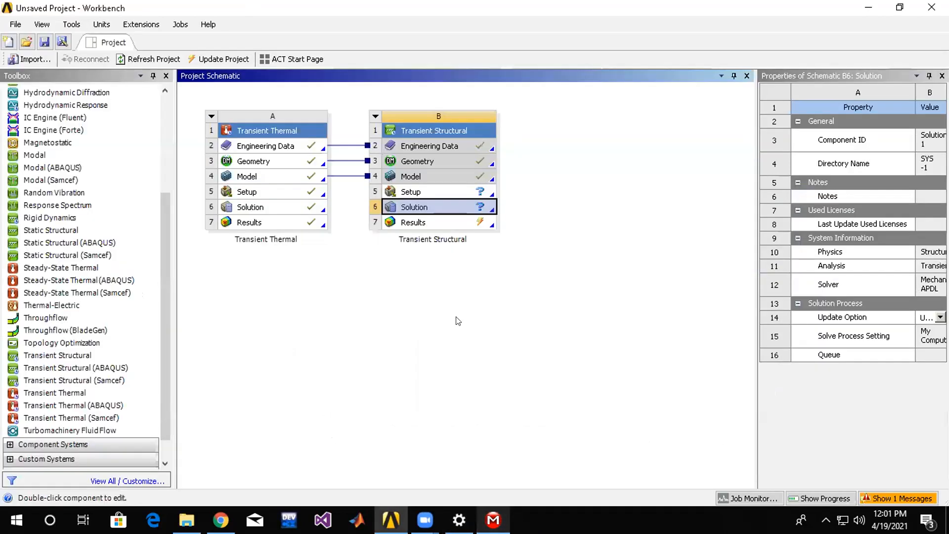
pyautogui.click(376, 116)
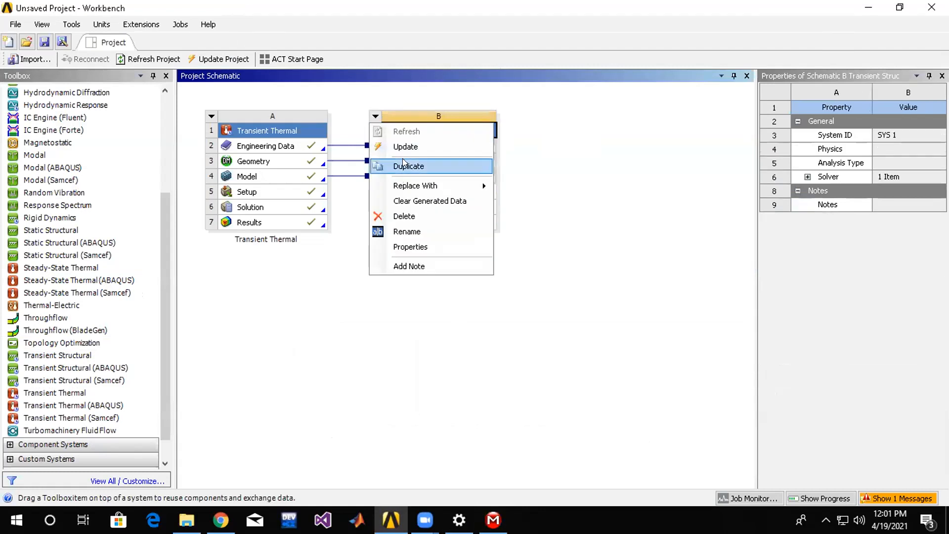
pyautogui.click(404, 216)
pyautogui.click(495, 282)
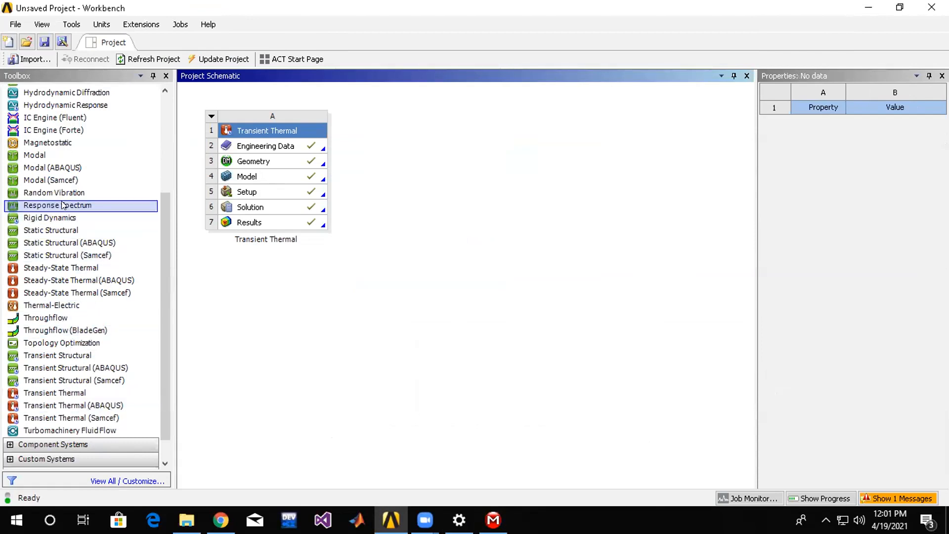
# Add a Static Structural system sharing Transient Thermal's Engineering Data, Geometry and Model, and open its Solution in Mechanical.
pyautogui.moveTo(83, 230); pyautogui.dragTo(311, 182)
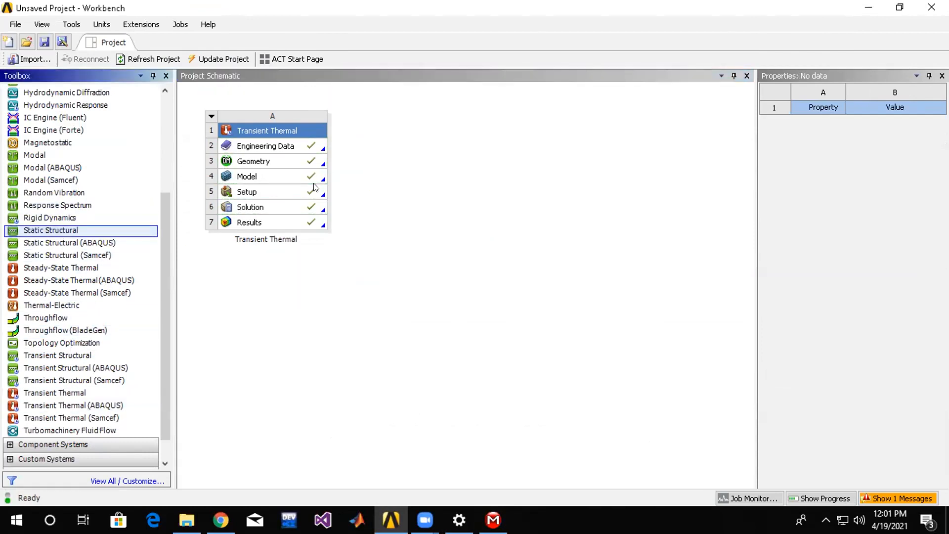
pyautogui.moveTo(50, 230); pyautogui.dragTo(318, 169)
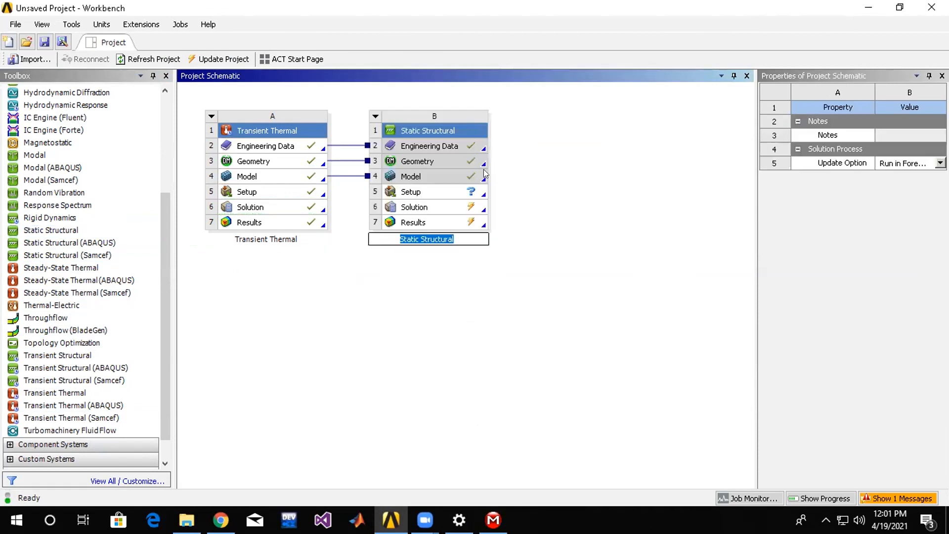
pyautogui.click(436, 206)
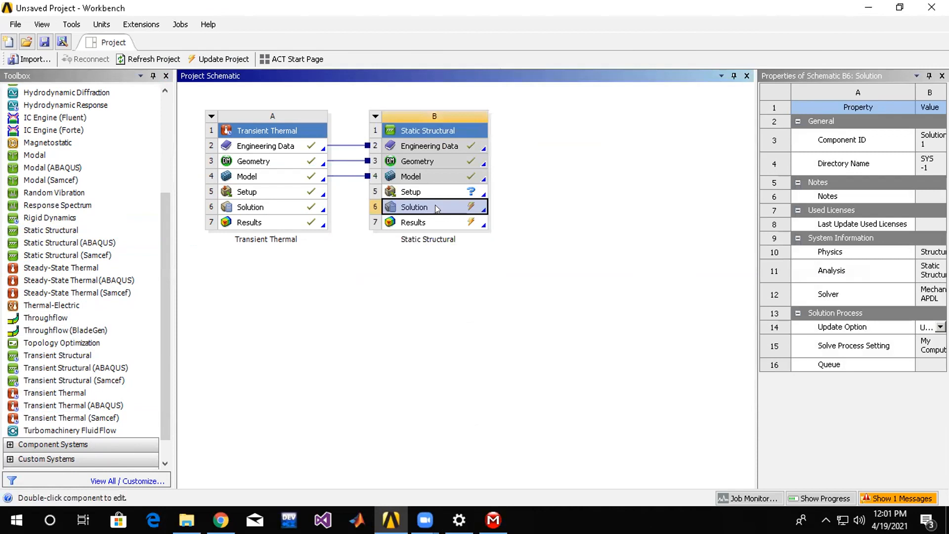
pyautogui.doubleClick(435, 206)
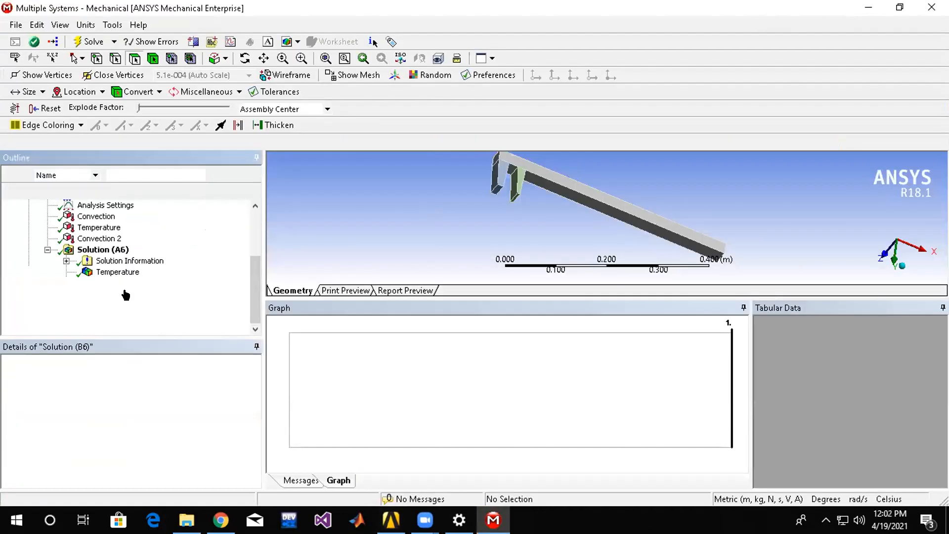
# Insert a Total Deformation result under Solution (B6) and try to solve the Static Structural analysis.
pyautogui.click(126, 295)
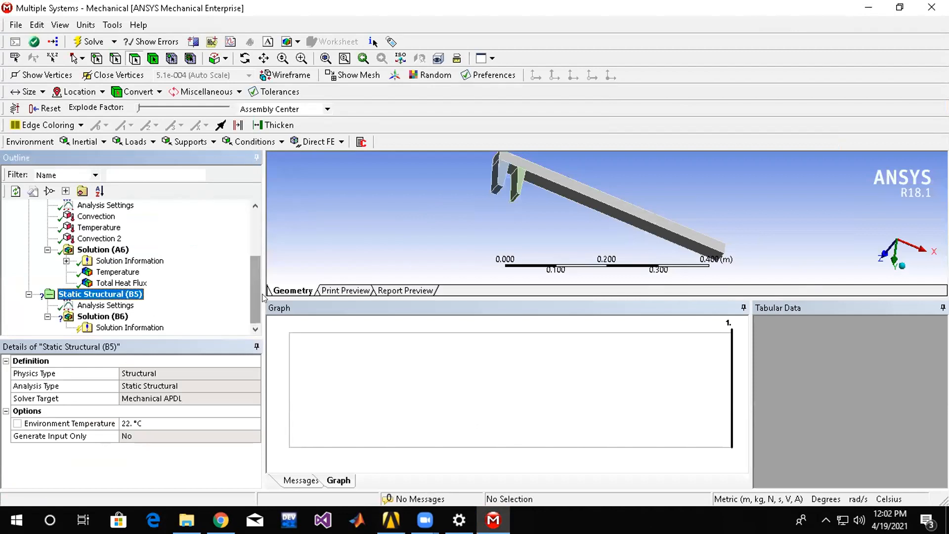
pyautogui.click(116, 318)
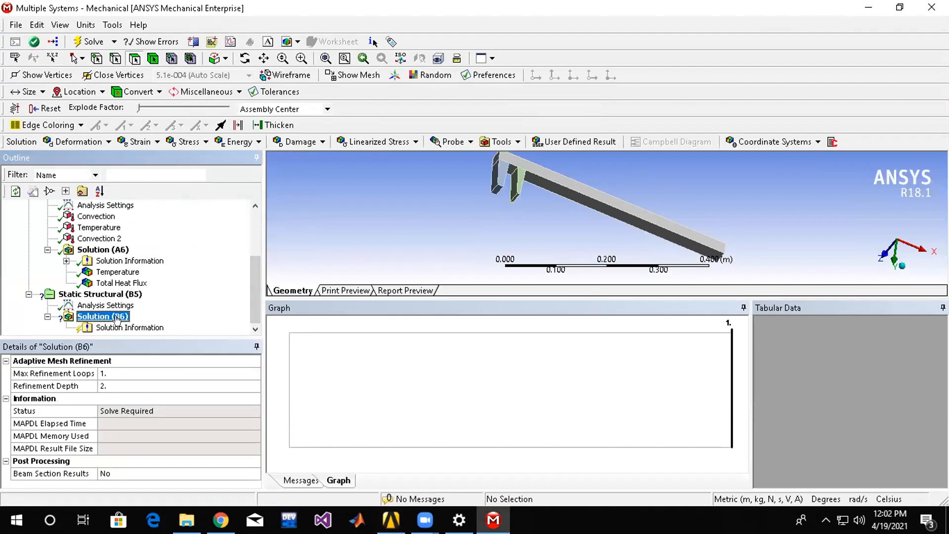
pyautogui.rightClick(117, 319)
pyautogui.moveTo(254, 327)
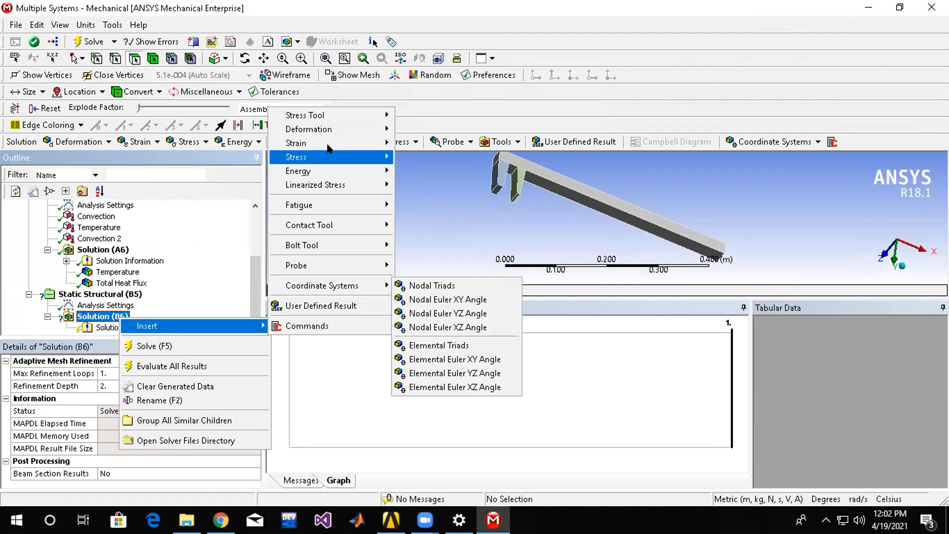
pyautogui.moveTo(330, 129)
pyautogui.click(409, 130)
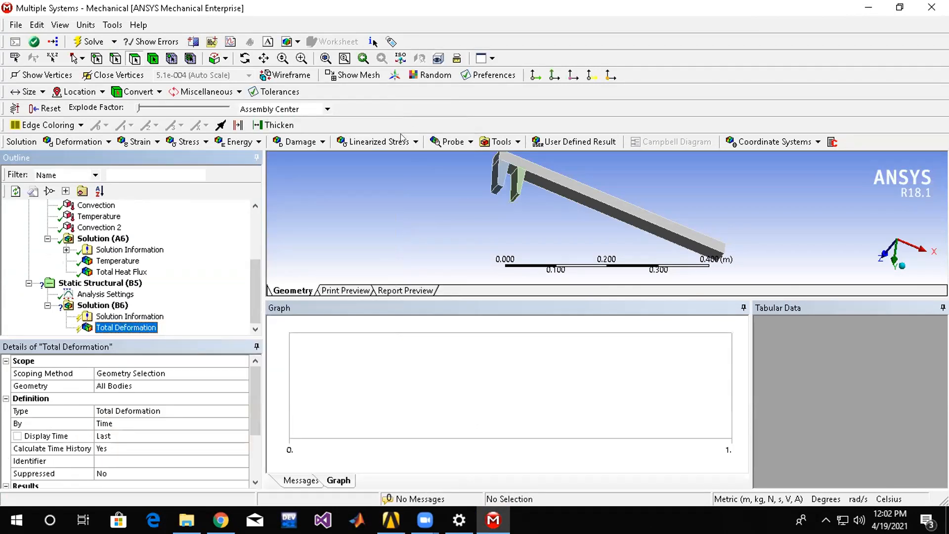
pyautogui.rightClick(116, 286)
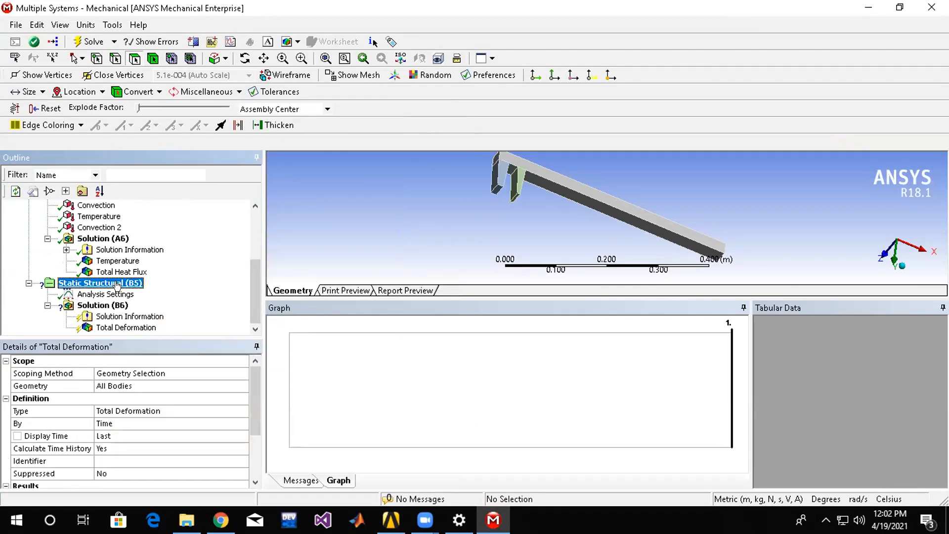
pyautogui.click(147, 316)
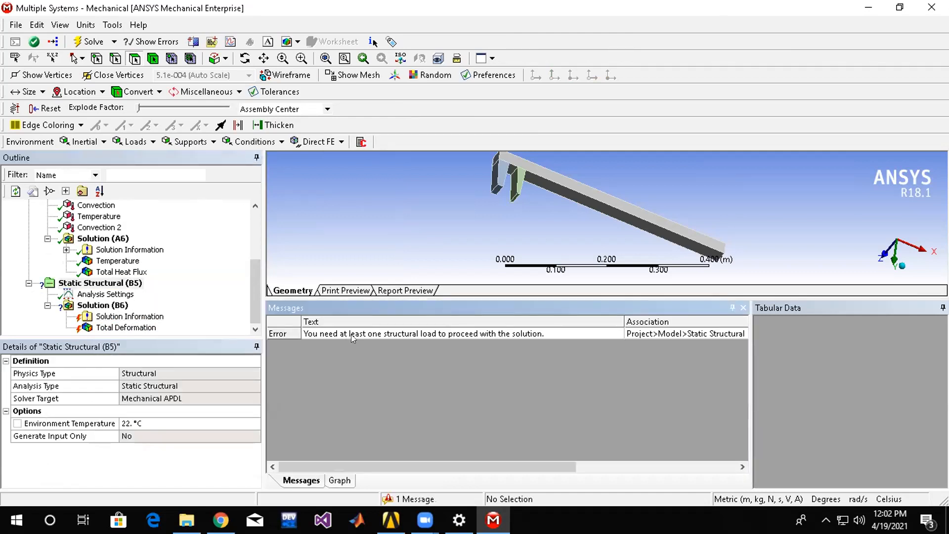
# Insert a Frictionless Support under Static Structural (B5) on six side faces of the bar and both fins.
pyautogui.rightClick(124, 284)
pyautogui.moveTo(168, 289)
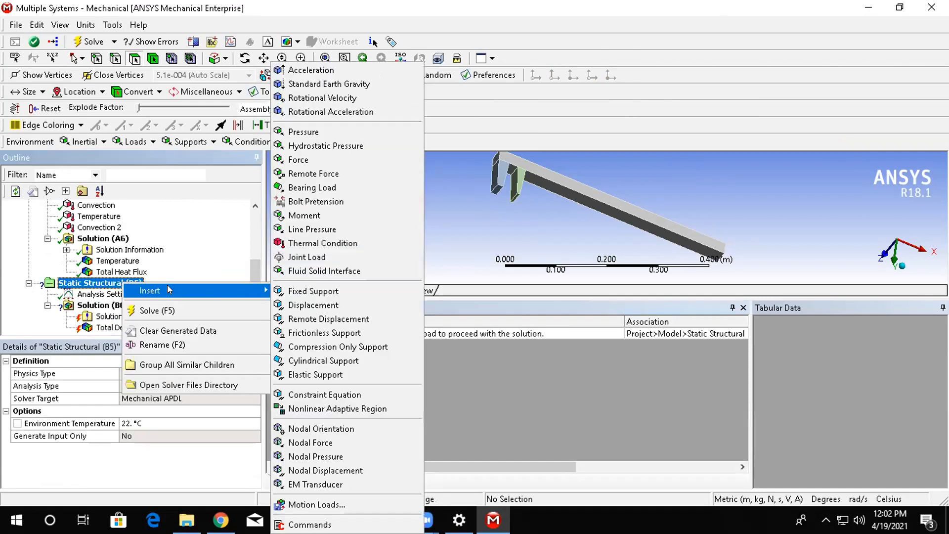
pyautogui.click(317, 333)
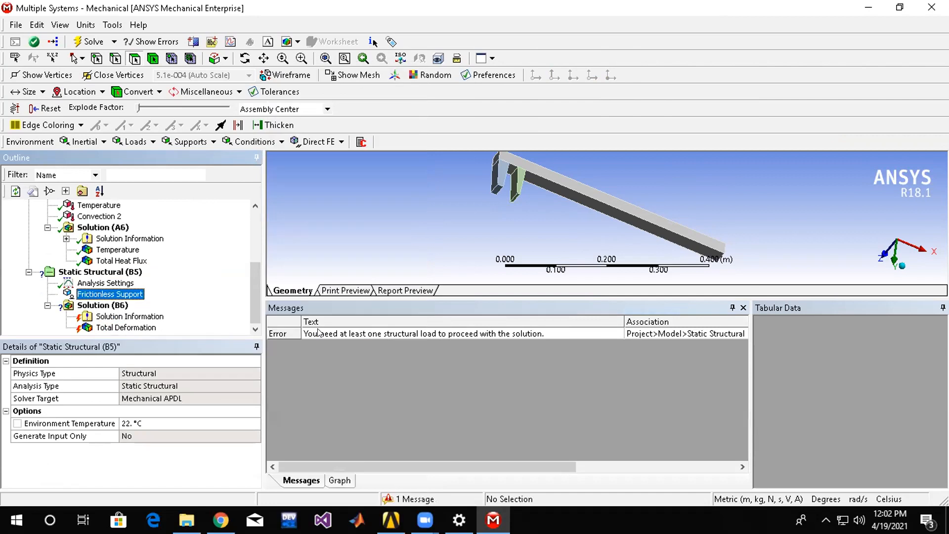
pyautogui.click(529, 175)
pyautogui.keyDown('ctrl'); pyautogui.click(520, 181); pyautogui.keyUp('ctrl')
pyautogui.keyDown('ctrl'); pyautogui.click(503, 175); pyautogui.keyUp('ctrl')
pyautogui.moveTo(497, 216); pyautogui.dragTo(518, 183, button='middle')
pyautogui.keyDown('ctrl'); pyautogui.click(507, 203); pyautogui.keyUp('ctrl')
pyautogui.keyDown('ctrl'); pyautogui.click(491, 195); pyautogui.keyUp('ctrl')
pyautogui.keyDown('ctrl'); pyautogui.click(495, 212); pyautogui.keyUp('ctrl')
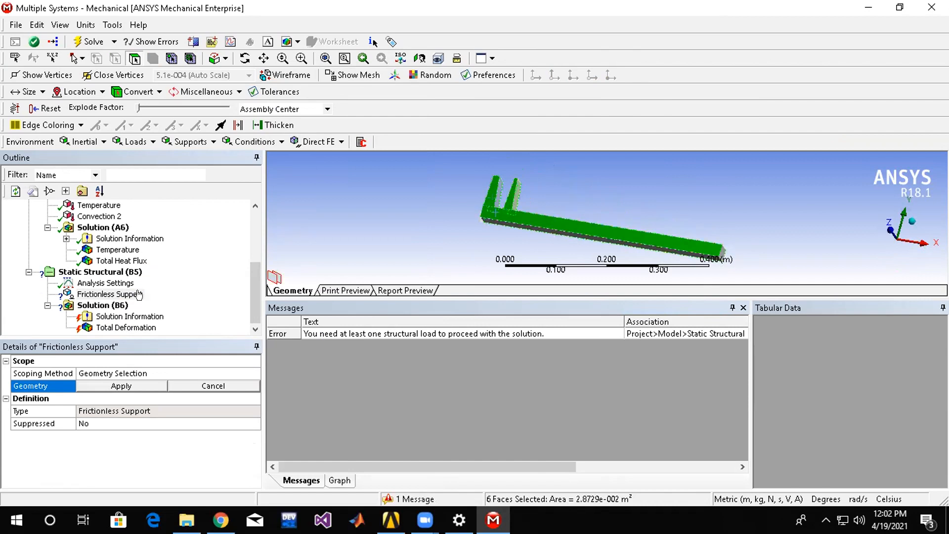
pyautogui.click(138, 390)
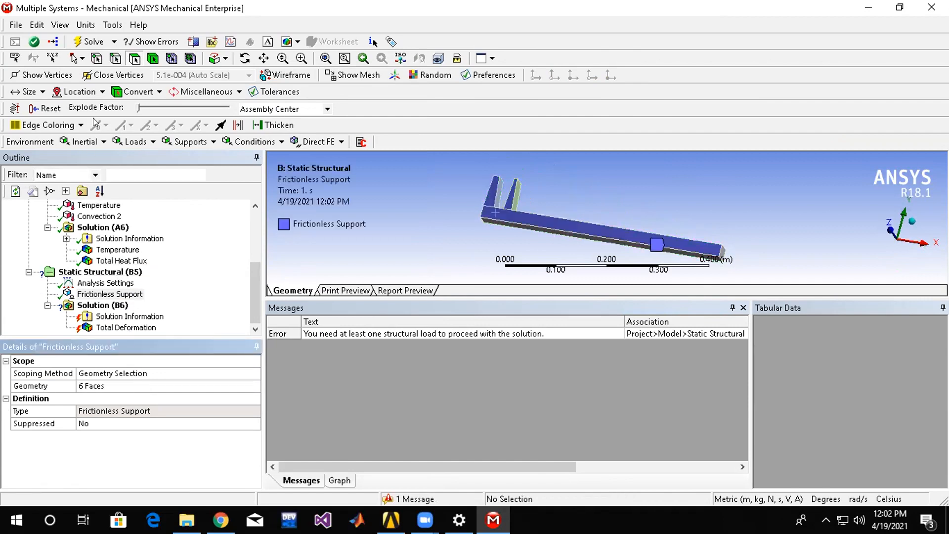
# Try to solve the Static Structural analysis with the frictionless support as its only boundary condition.
pyautogui.click(113, 275)
pyautogui.rightClick(114, 275)
pyautogui.click(140, 304)
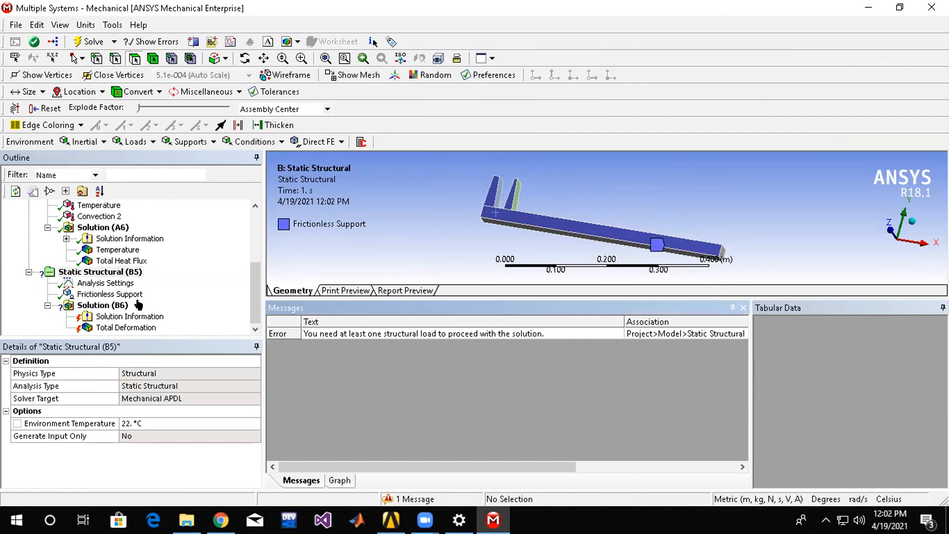
# Switch to Workbench and delete the Static Structural system from the project schematic.
pyautogui.click(390, 519)
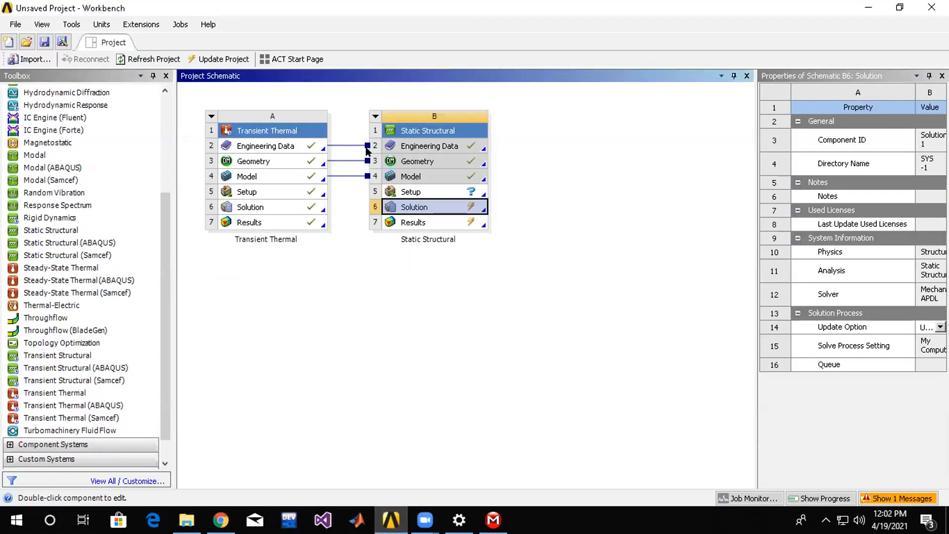
pyautogui.rightClick(379, 120)
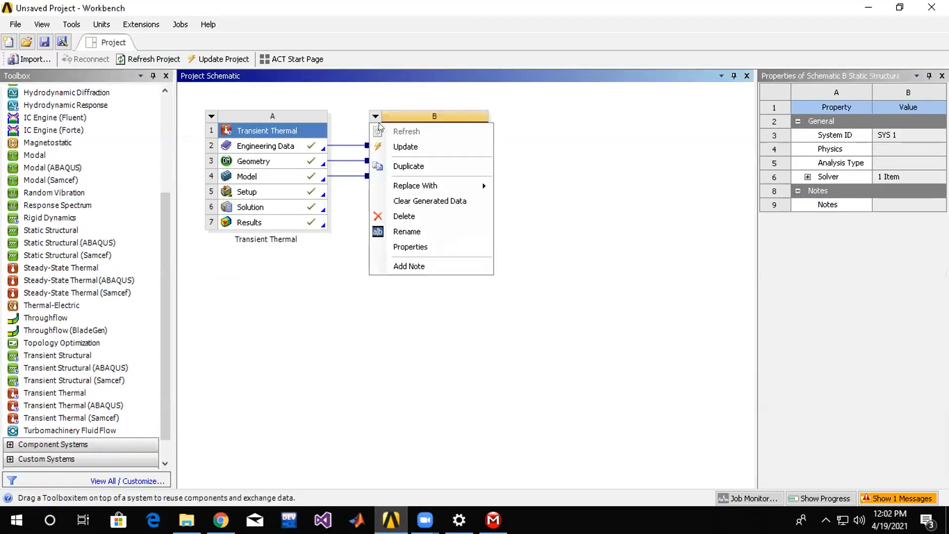
pyautogui.click(413, 201)
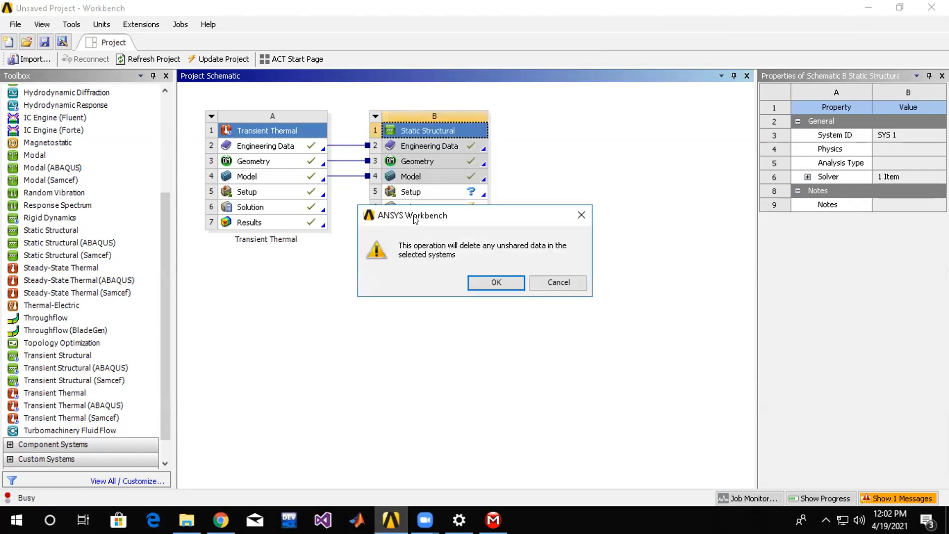
pyautogui.click(481, 282)
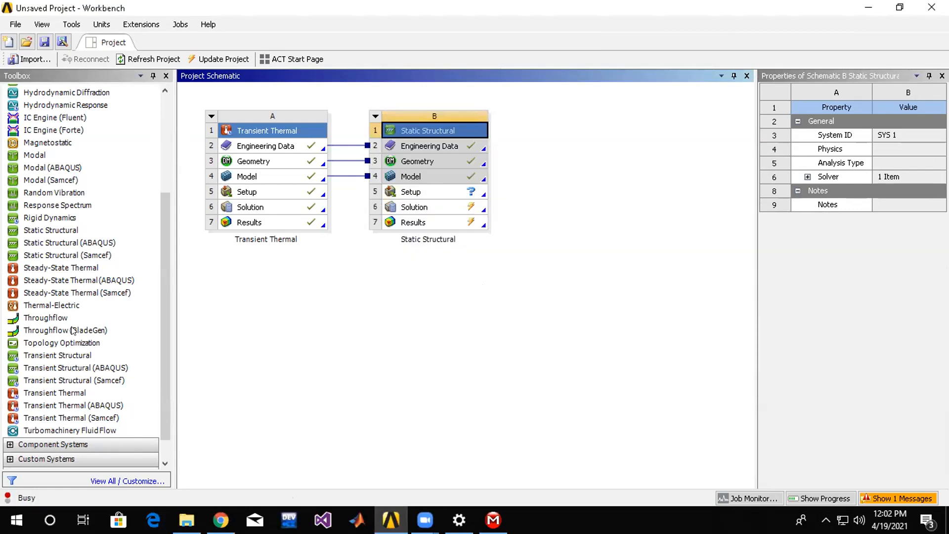
# Add a Static Structural system linked to Transient Thermal's Solution, and open its Setup in Mechanical.
pyautogui.moveTo(69, 231); pyautogui.dragTo(284, 227)
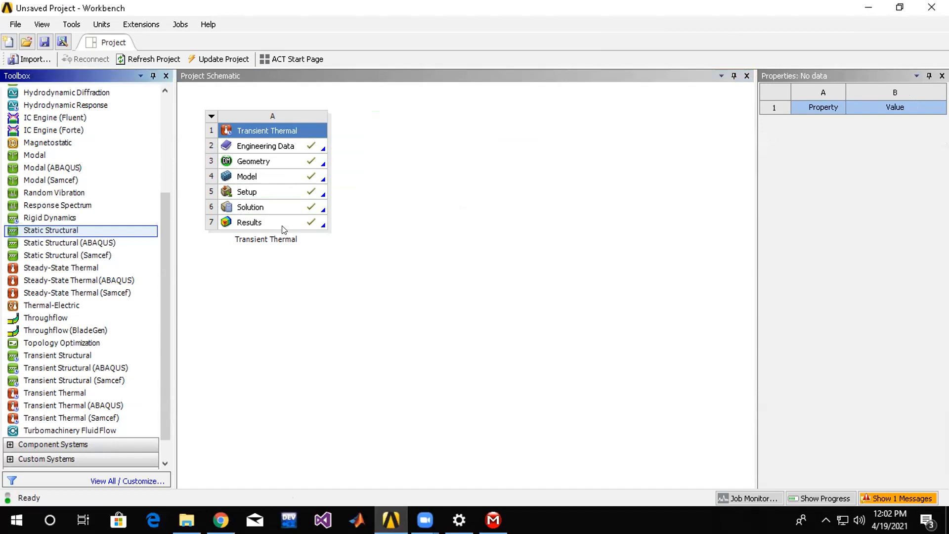
pyautogui.moveTo(94, 231); pyautogui.dragTo(296, 201)
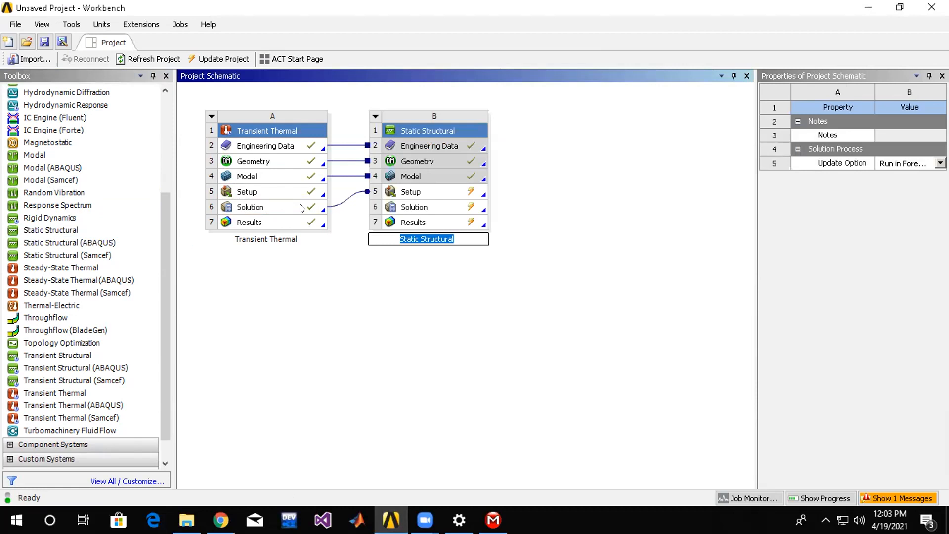
pyautogui.click(427, 206)
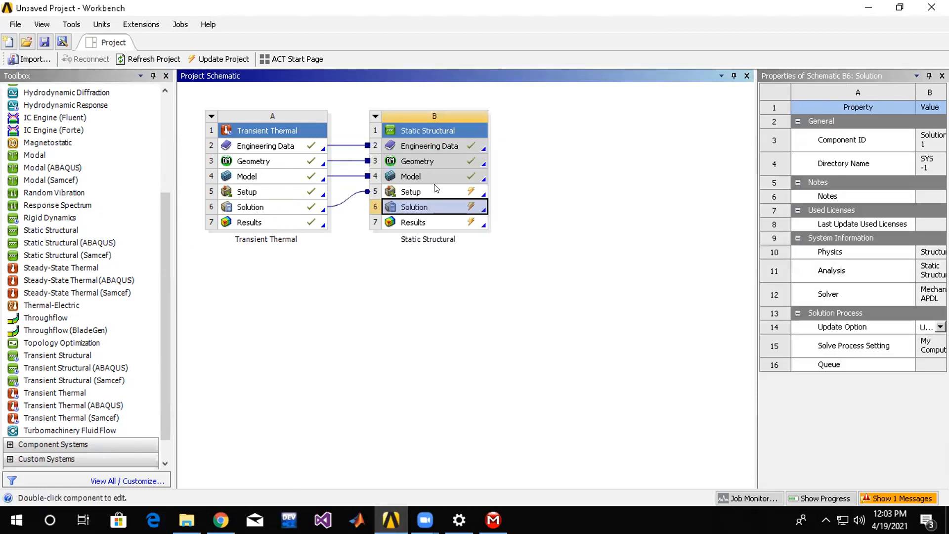
pyautogui.doubleClick(435, 189)
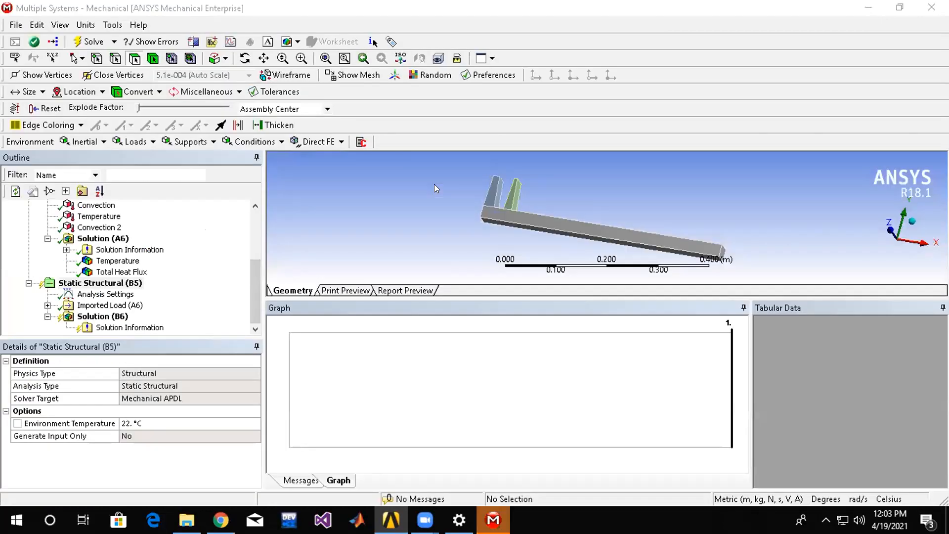
# Expand Imported Load (A6) under Static Structural (B5) and review the Imported Body Temperature settings.
pyautogui.click(106, 284)
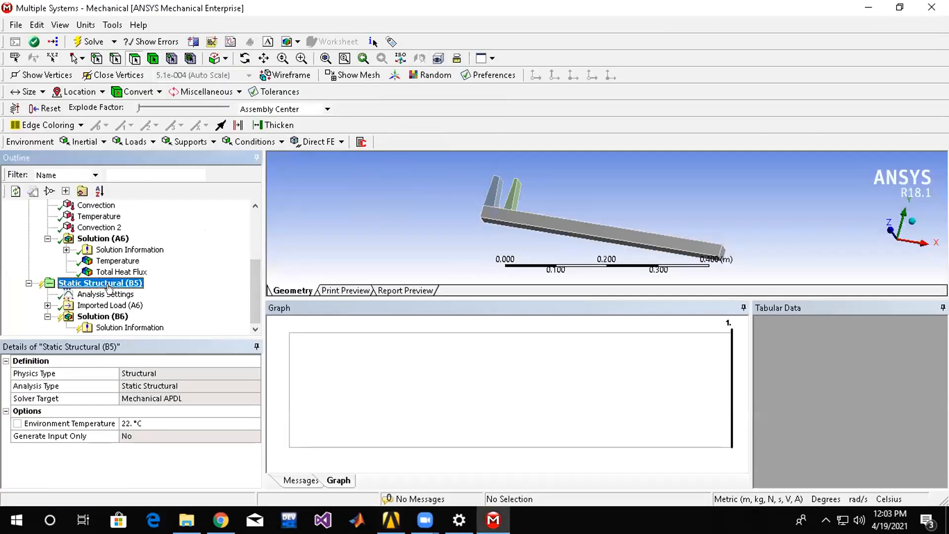
pyautogui.click(101, 317)
pyautogui.click(101, 305)
pyautogui.click(47, 305)
pyautogui.click(119, 316)
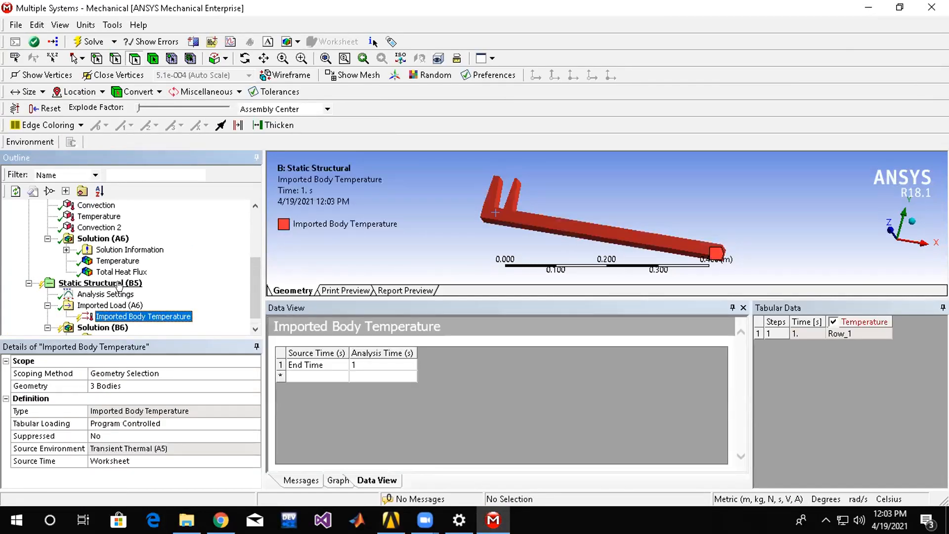
# Insert a Frictionless Support under Static Structural (B5) and select the side faces of the bar and both fins.
pyautogui.click(119, 284)
pyautogui.rightClick(121, 285)
pyautogui.moveTo(170, 291)
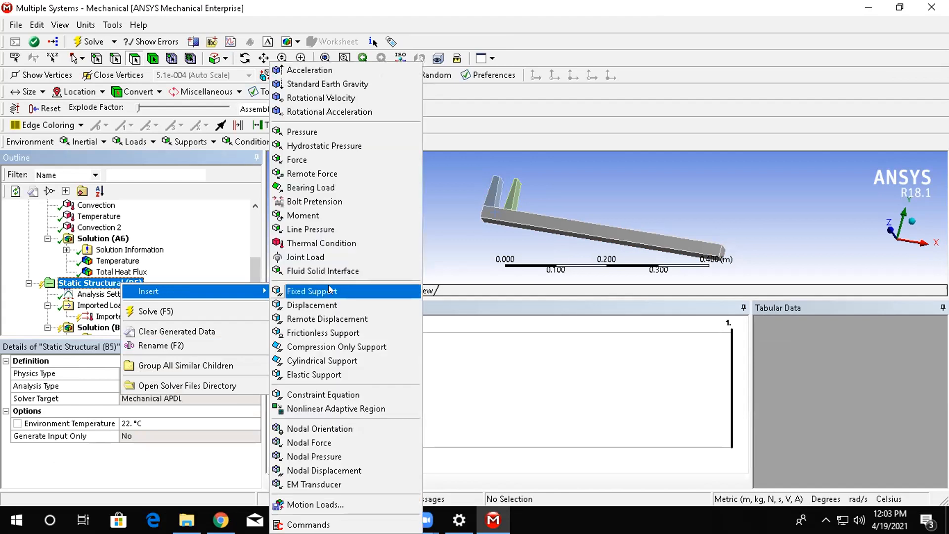
pyautogui.click(342, 332)
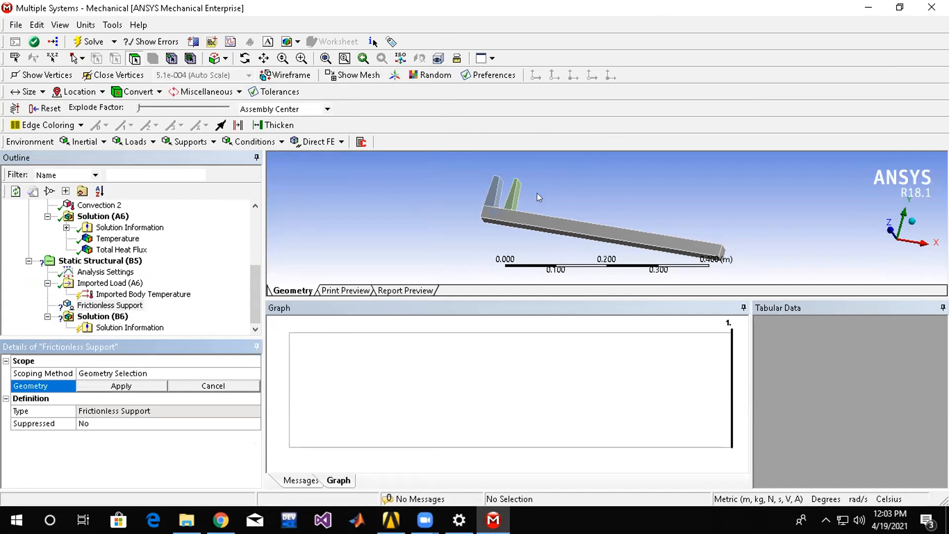
pyautogui.click(512, 204)
pyautogui.keyDown('ctrl'); pyautogui.click(492, 194); pyautogui.keyUp('ctrl')
pyautogui.keyDown('ctrl'); pyautogui.click(593, 225); pyautogui.keyUp('ctrl')
# Add the three opposite side faces of the bar and fins to the selection and apply all six to the Frictionless Support.
pyautogui.moveTo(630, 211); pyautogui.dragTo(455, 238, button='middle')
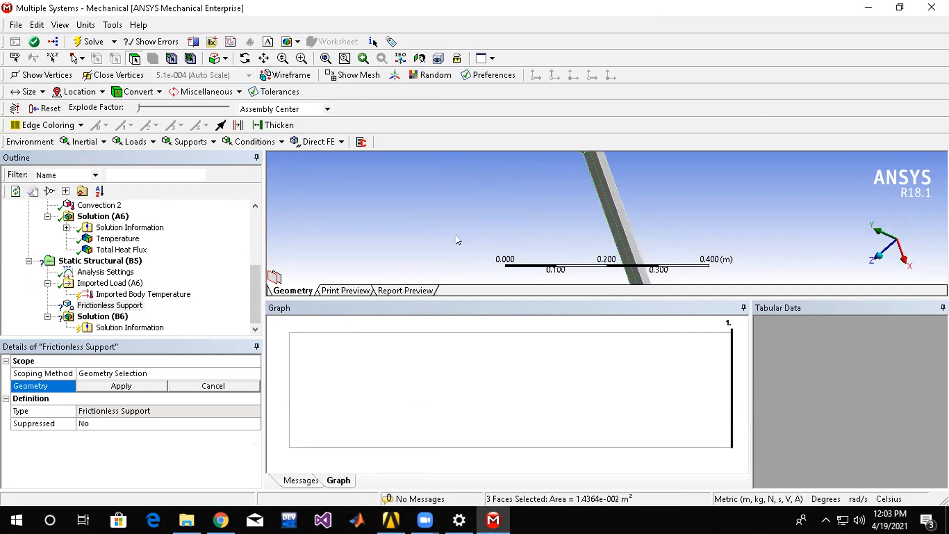
pyautogui.scroll(8, 623, 229)
pyautogui.scroll(-10, 583, 249)
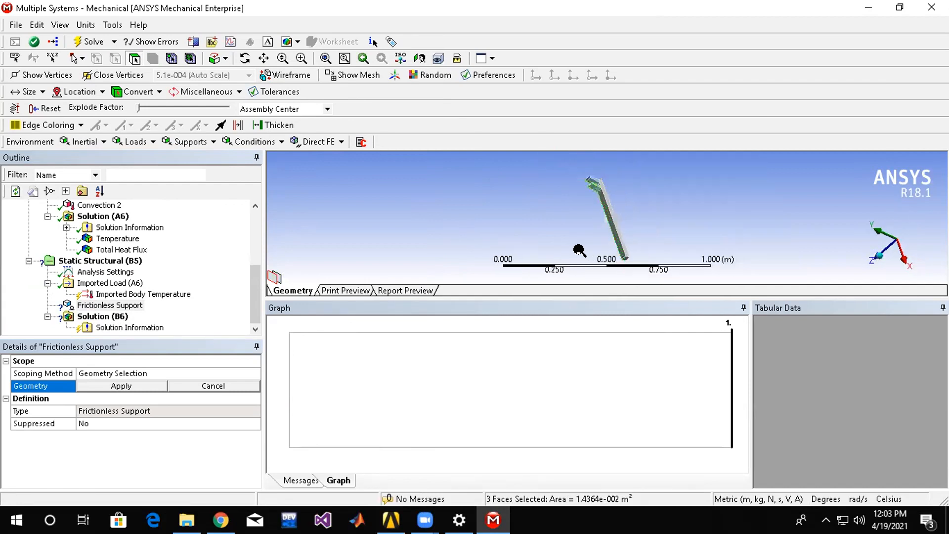
pyautogui.scroll(-3, 611, 183)
pyautogui.scroll(5, 593, 173)
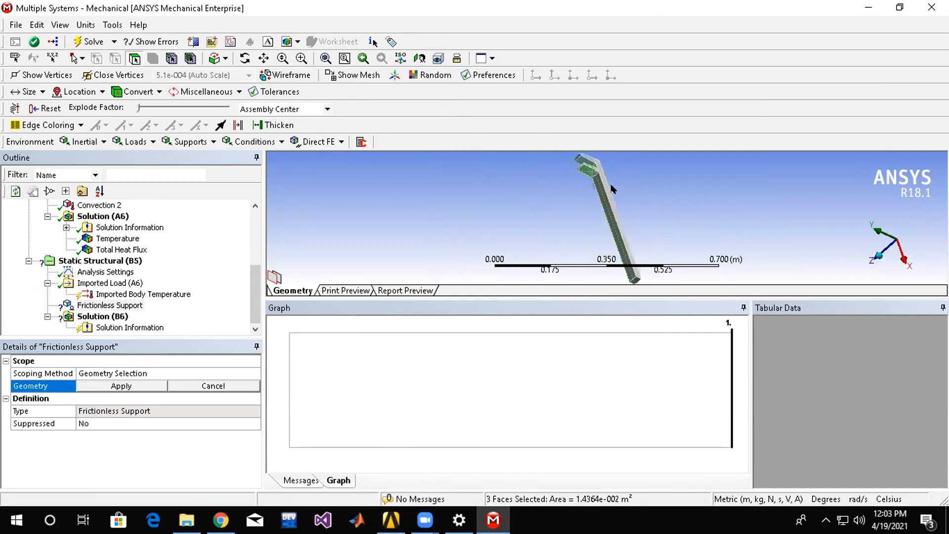
pyautogui.keyDown('ctrl'); pyautogui.click(597, 163); pyautogui.keyUp('ctrl')
pyautogui.keyDown('ctrl'); pyautogui.click(585, 156); pyautogui.keyUp('ctrl')
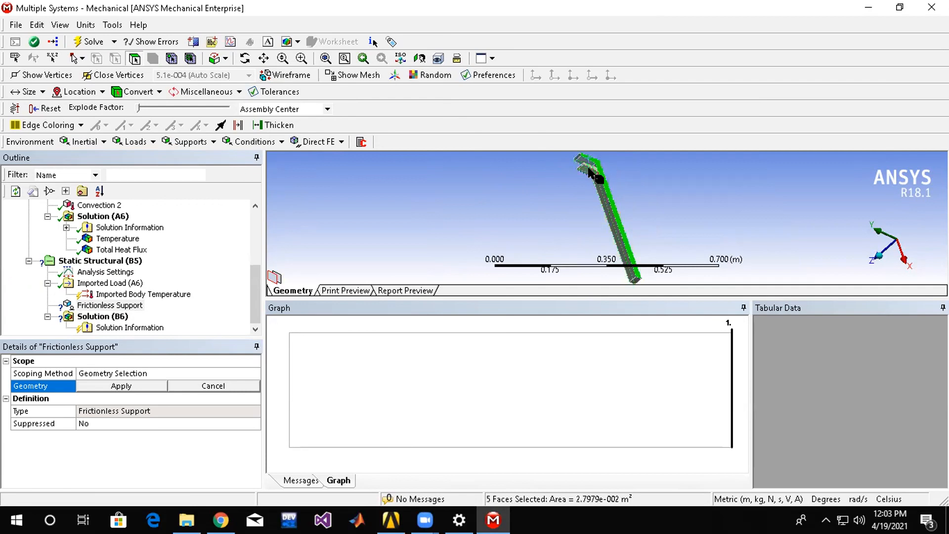
pyautogui.scroll(-2, 593, 165)
pyautogui.scroll(6, 592, 164)
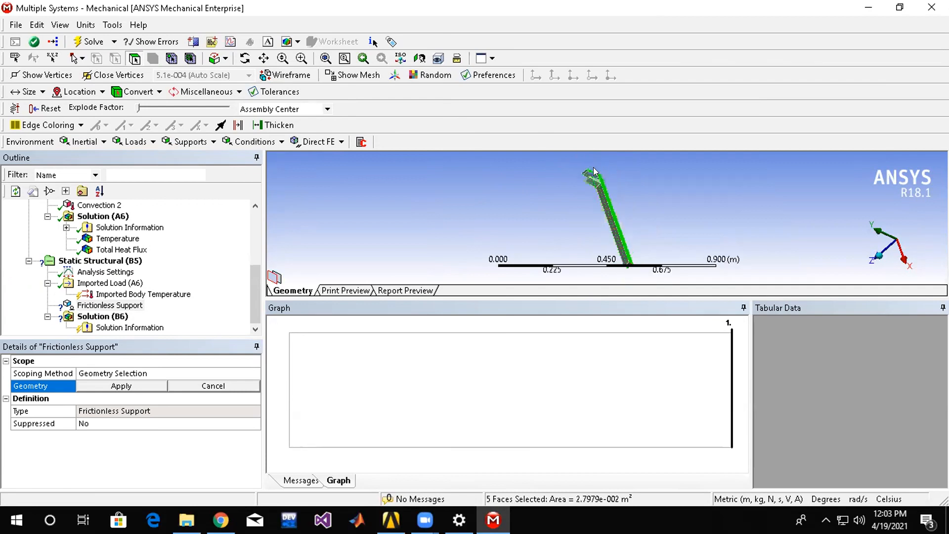
pyautogui.scroll(-3, 615, 287)
pyautogui.scroll(-3, 614, 283)
pyautogui.scroll(-3, 602, 167)
pyautogui.scroll(5, 603, 170)
pyautogui.moveTo(625, 184); pyautogui.dragTo(585, 211, button='middle')
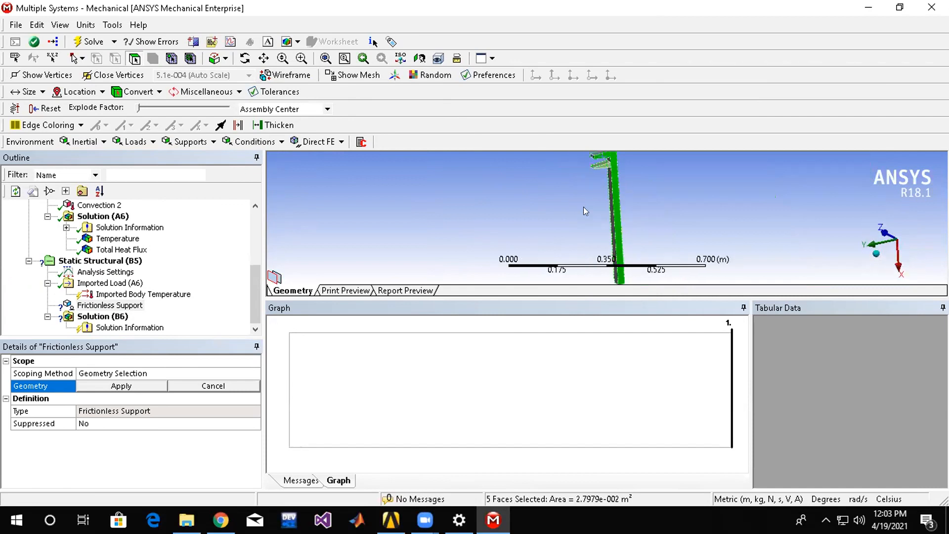
pyautogui.keyDown('ctrl'); pyautogui.click(607, 167); pyautogui.keyUp('ctrl')
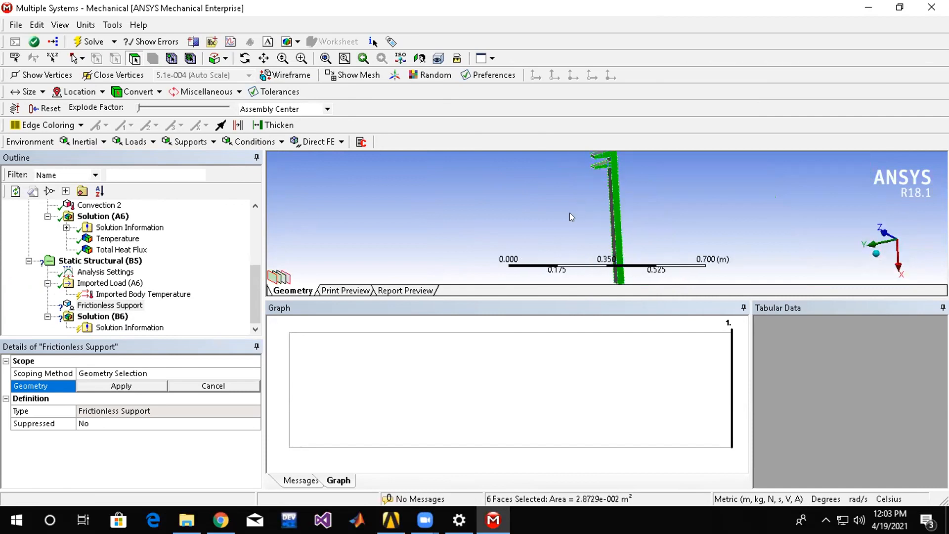
pyautogui.click(94, 385)
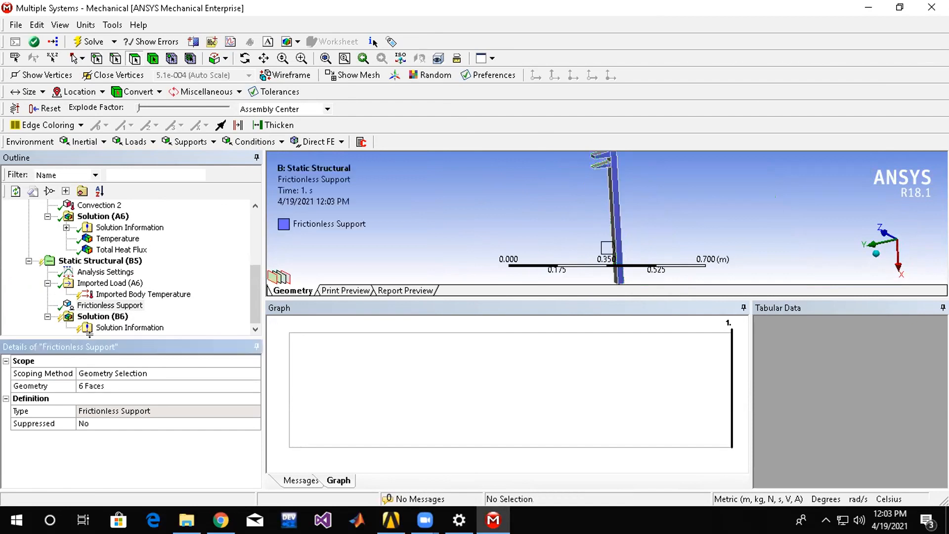
# Insert a Total Deformation result under Solution (B6) and solve the Static Structural analysis.
pyautogui.click(103, 316)
pyautogui.rightClick(106, 316)
pyautogui.moveTo(135, 326)
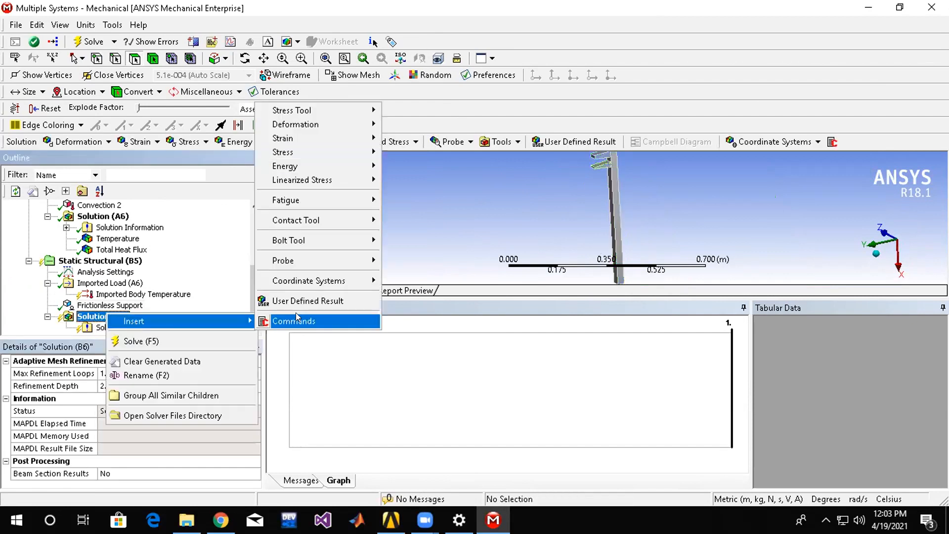
pyautogui.moveTo(340, 126)
pyautogui.click(394, 126)
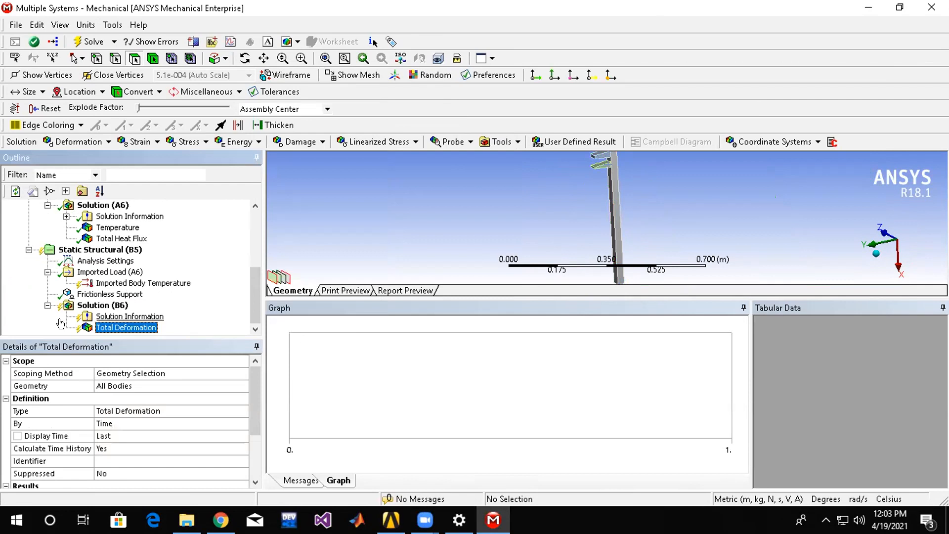
pyautogui.click(110, 304)
pyautogui.rightClick(110, 305)
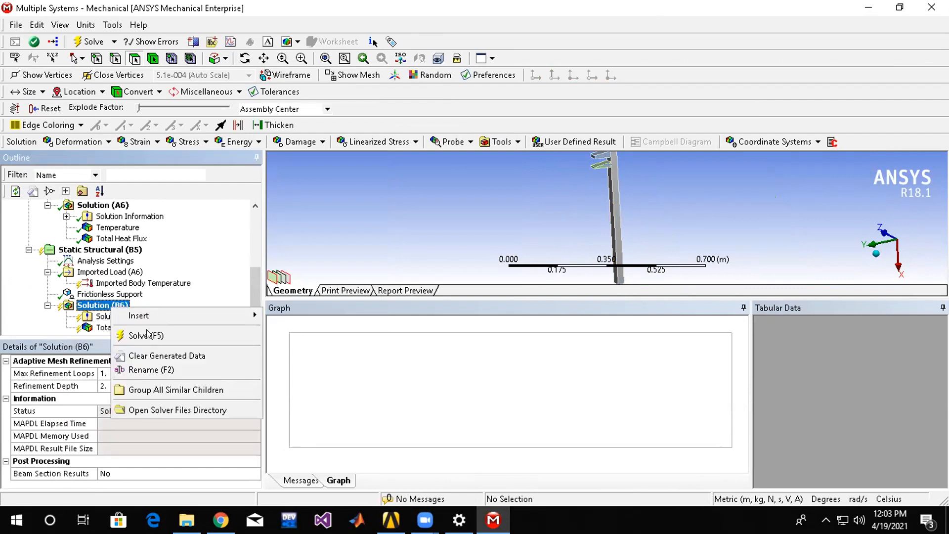
pyautogui.click(146, 335)
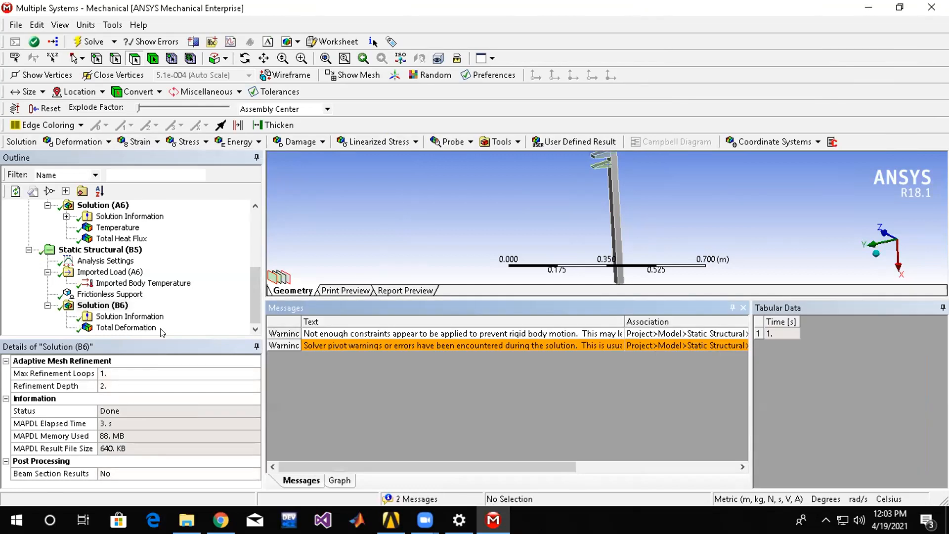
# Display the Total Deformation result and examine the deformed bar and fins from several angles.
pyautogui.click(126, 328)
pyautogui.moveTo(575, 216); pyautogui.dragTo(446, 233, button='middle')
pyautogui.moveTo(673, 201); pyautogui.dragTo(653, 225, button='middle')
pyautogui.scroll(-6, 653, 240)
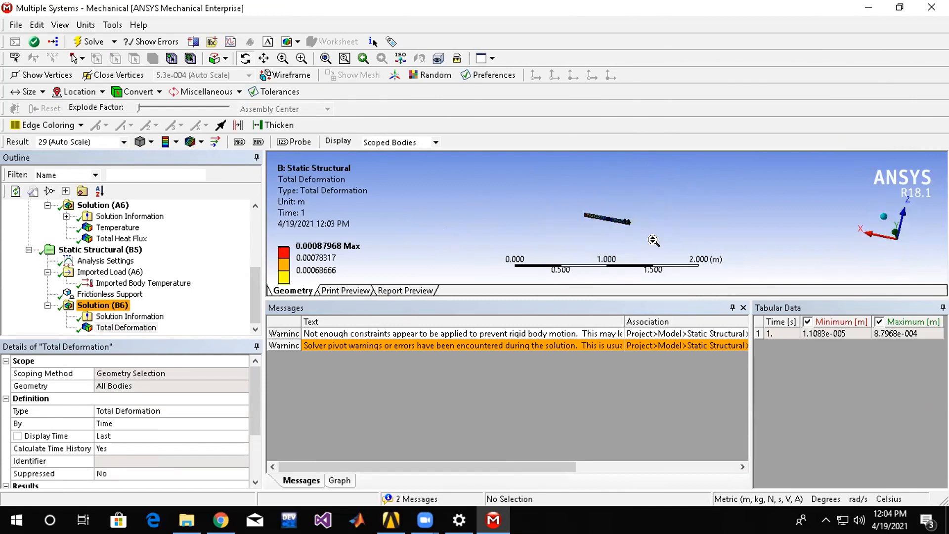
pyautogui.scroll(9, 652, 240)
pyautogui.moveTo(663, 227); pyautogui.dragTo(739, 200)
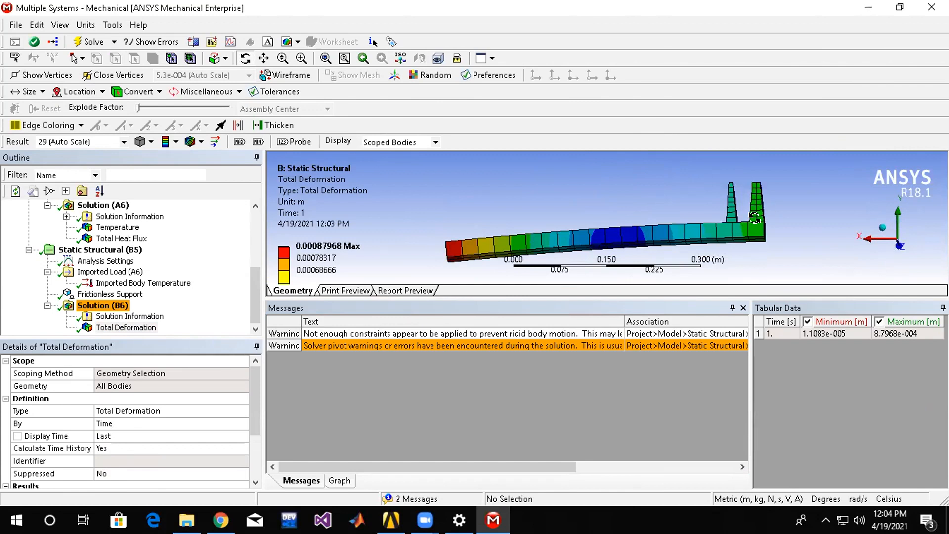
# Compare the Total Deformation plot at result scales 59 (2x Auto) and 1.0 (True Scale), ending on True Scale.
pyautogui.click(107, 139)
pyautogui.click(124, 143)
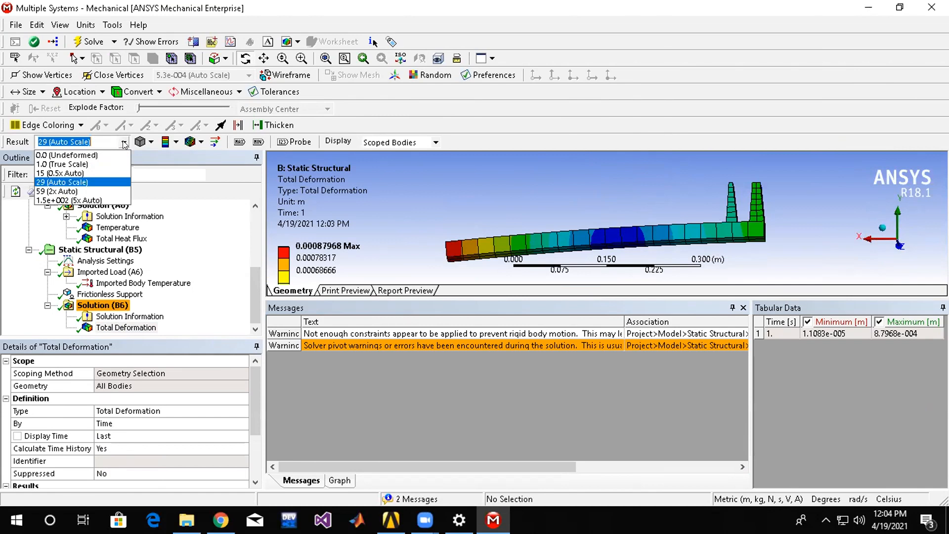
pyautogui.click(96, 191)
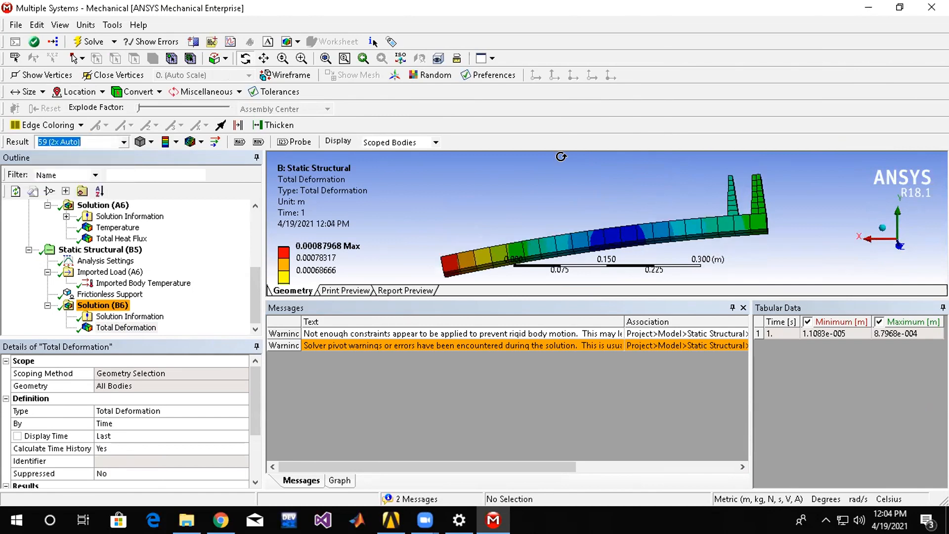
pyautogui.scroll(3, 641, 214)
pyautogui.moveTo(590, 219); pyautogui.dragTo(496, 194)
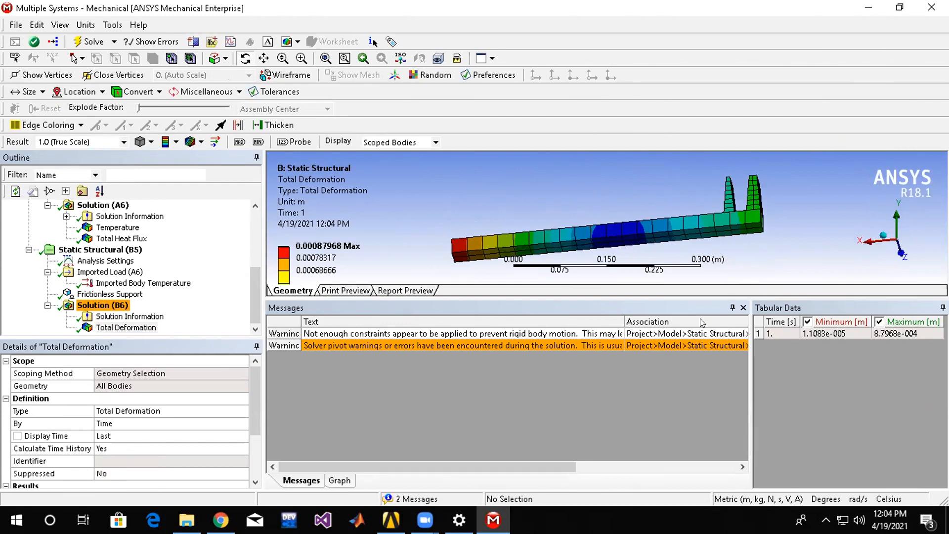
pyautogui.moveTo(641, 223); pyautogui.dragTo(781, 222)
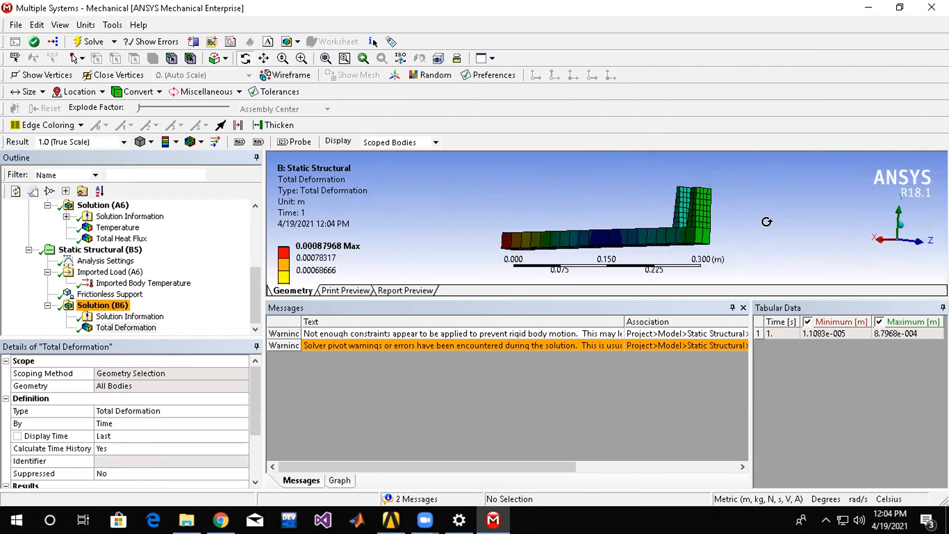
# Orient the Total Deformation plot to the XY side view and overlay the undeformed wireframe on it.
pyautogui.moveTo(731, 244); pyautogui.dragTo(756, 223)
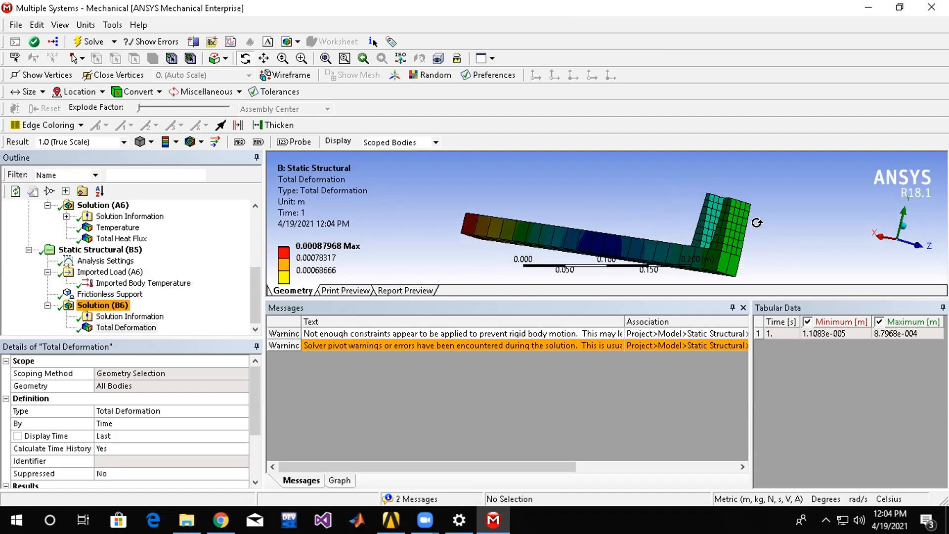
pyautogui.moveTo(549, 191)
pyautogui.mouseDown()
pyautogui.moveTo(544, 212)
pyautogui.moveTo(576, 197)
pyautogui.moveTo(555, 205)
pyautogui.mouseUp()
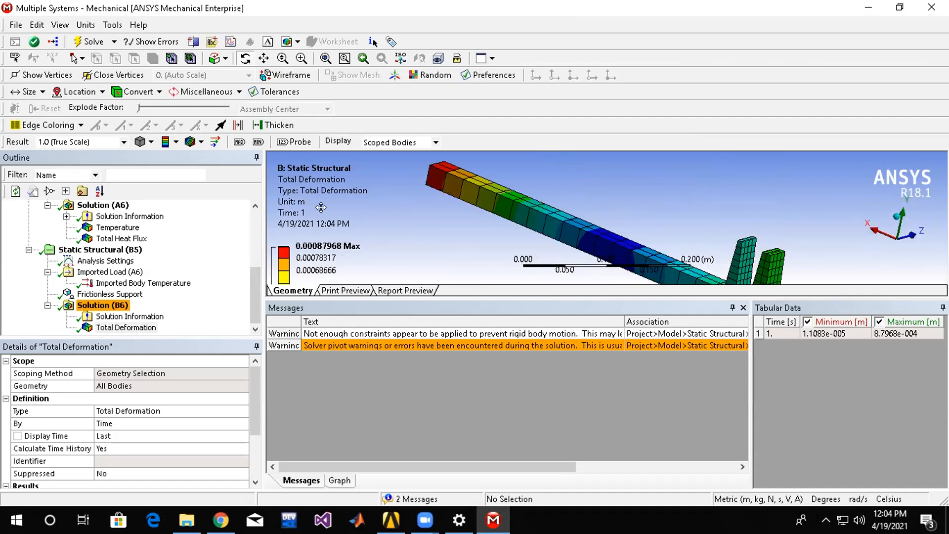
pyautogui.click(902, 211)
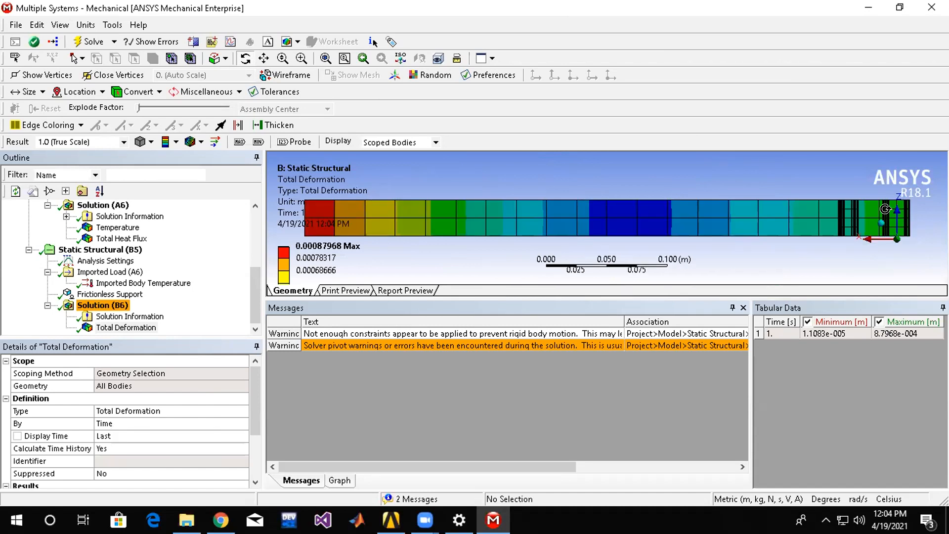
pyautogui.click(897, 241)
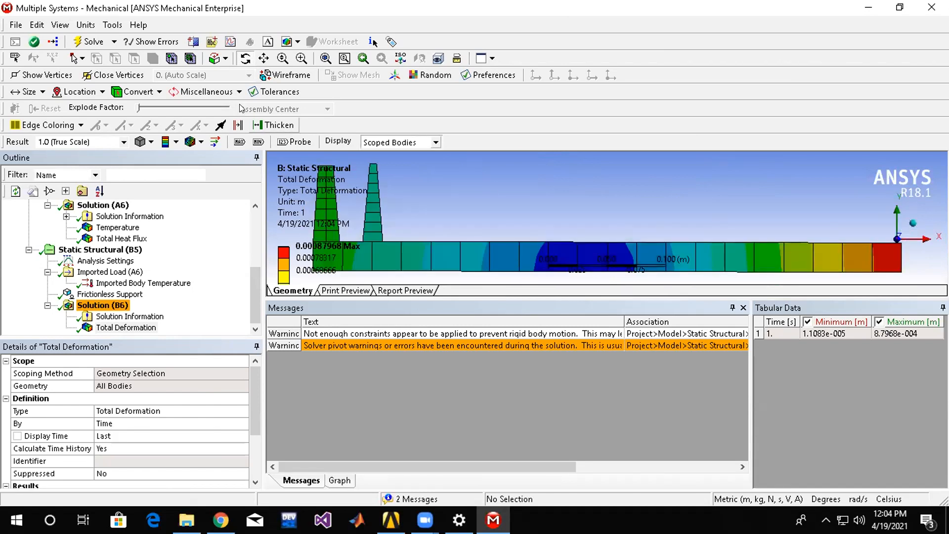
pyautogui.click(198, 142)
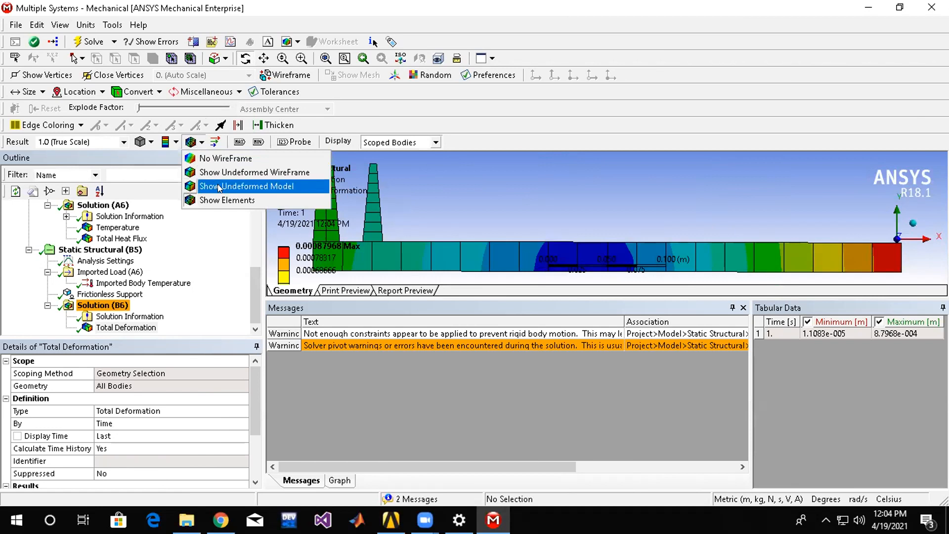
pyautogui.click(254, 172)
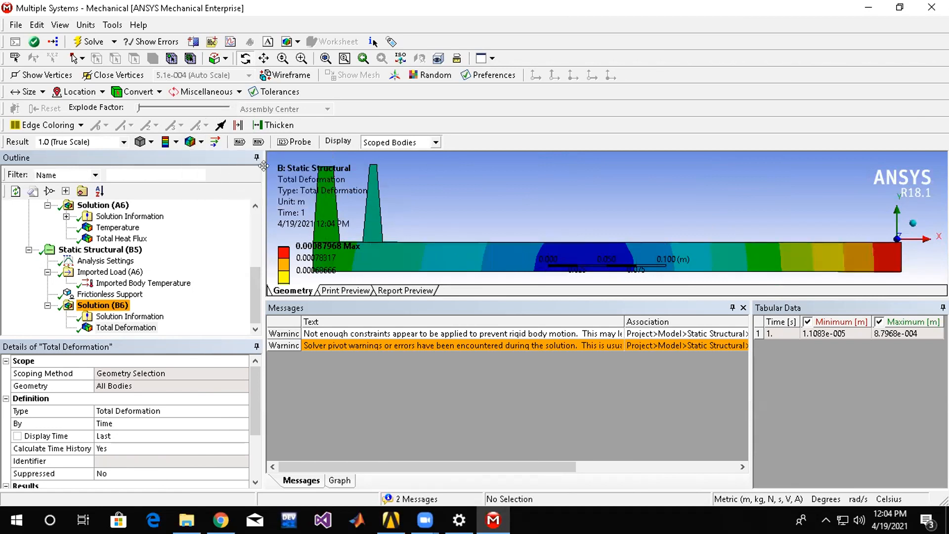
# Animate the Total Deformation result, inspect it from another angle, and display the Imported Body Temperature load.
pyautogui.click(125, 327)
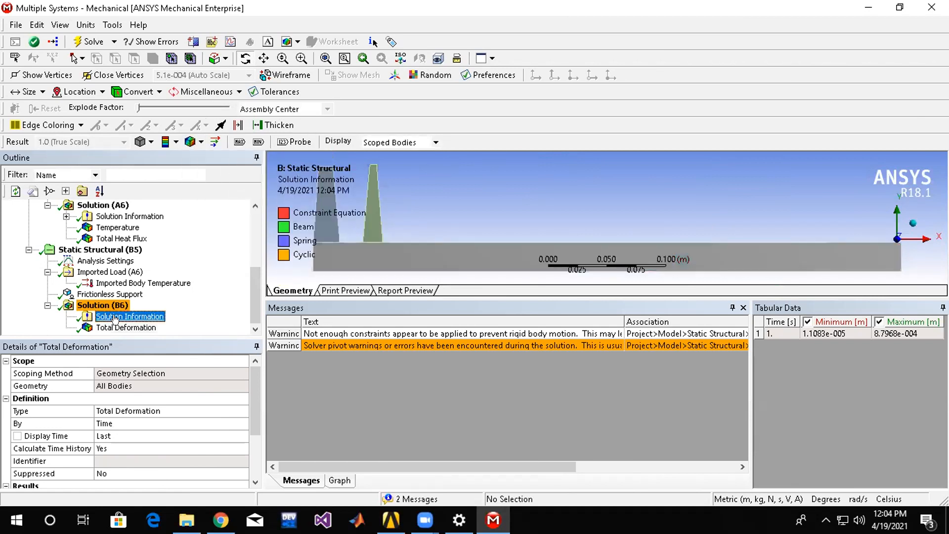
pyautogui.click(322, 324)
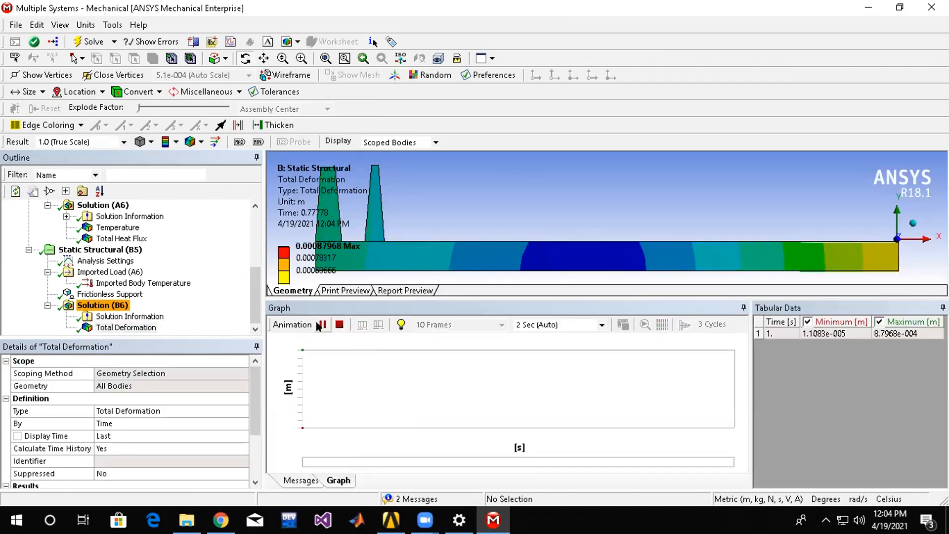
pyautogui.click(322, 324)
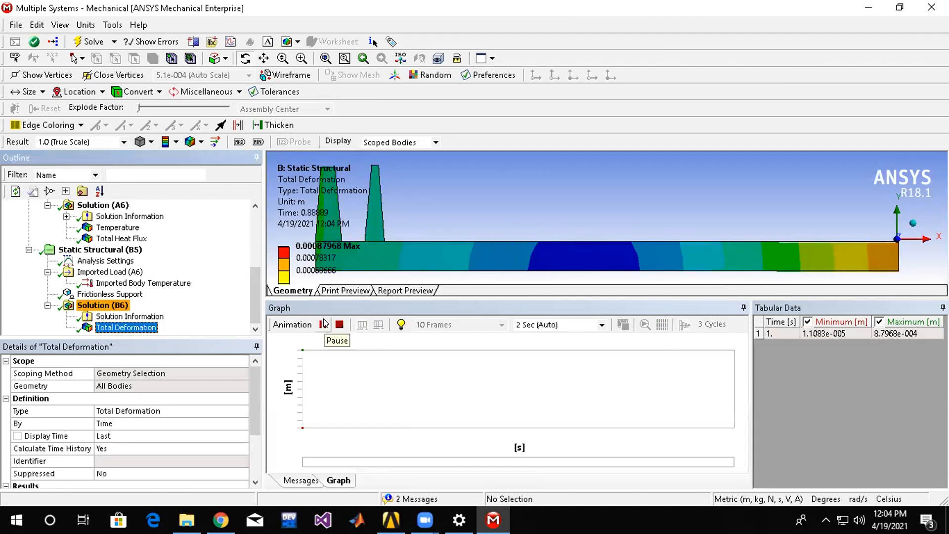
pyautogui.moveTo(426, 195)
pyautogui.mouseDown()
pyautogui.moveTo(533, 230)
pyautogui.moveTo(504, 229)
pyautogui.moveTo(440, 198)
pyautogui.mouseUp()
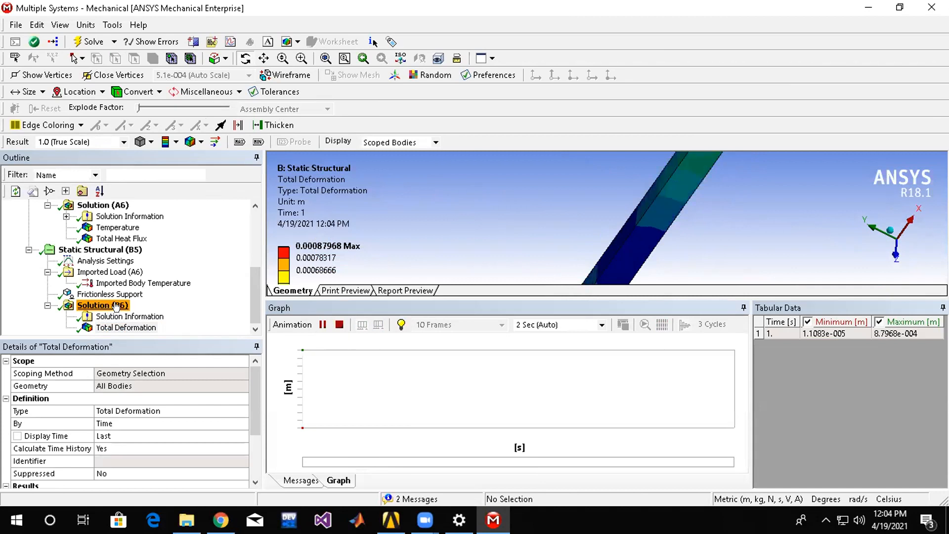
pyautogui.click(143, 282)
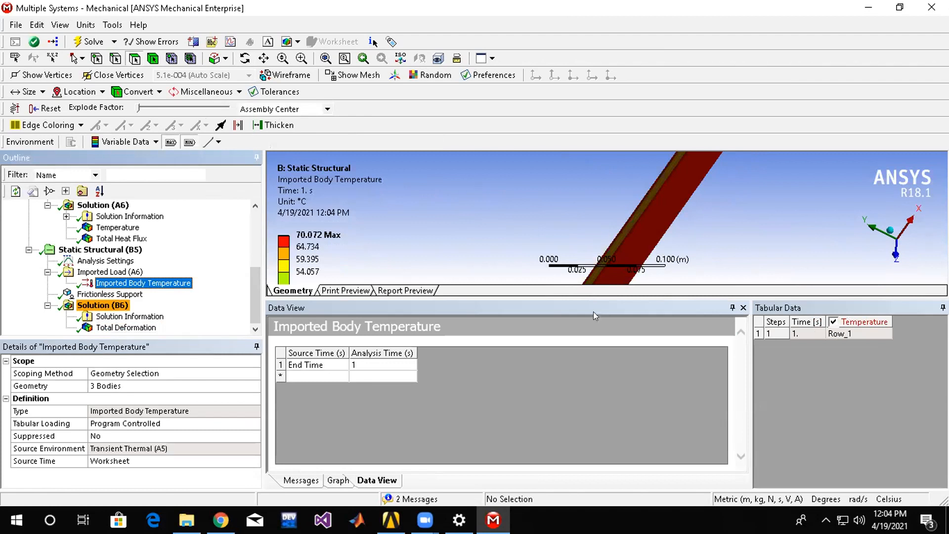
# Switch to Workbench and add a standalone Steady-State Thermal system to the project schematic.
pyautogui.click(493, 520)
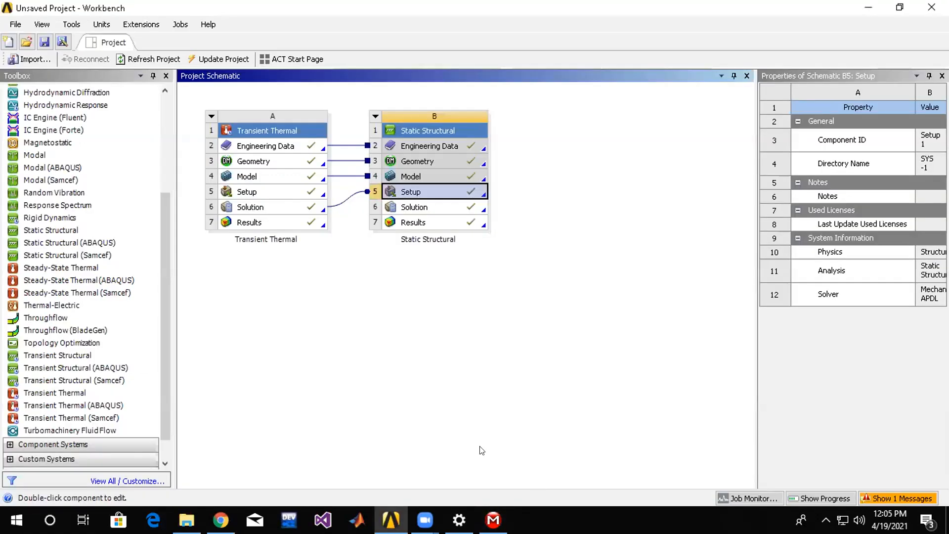
pyautogui.doubleClick(63, 267)
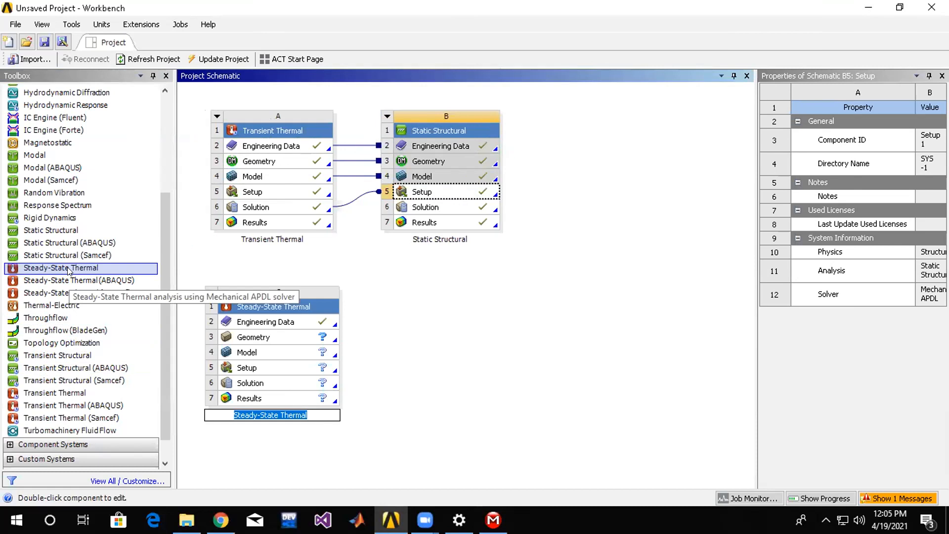
# Browse the available analysis systems, including Explicit Dynamics, Fluid Flow (CFX) and Fluid Flow (Fluent).
pyautogui.moveTo(161, 303); pyautogui.dragTo(157, 183)
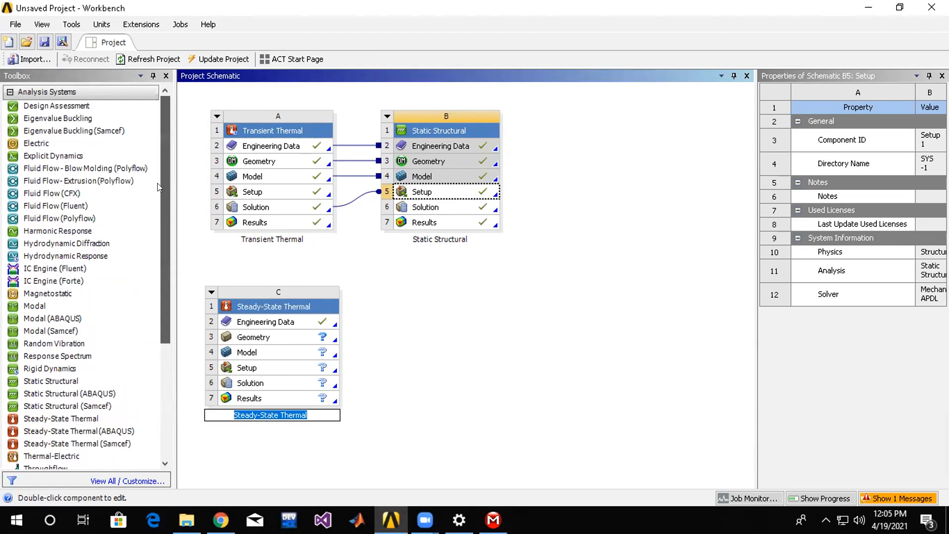
pyautogui.click(41, 157)
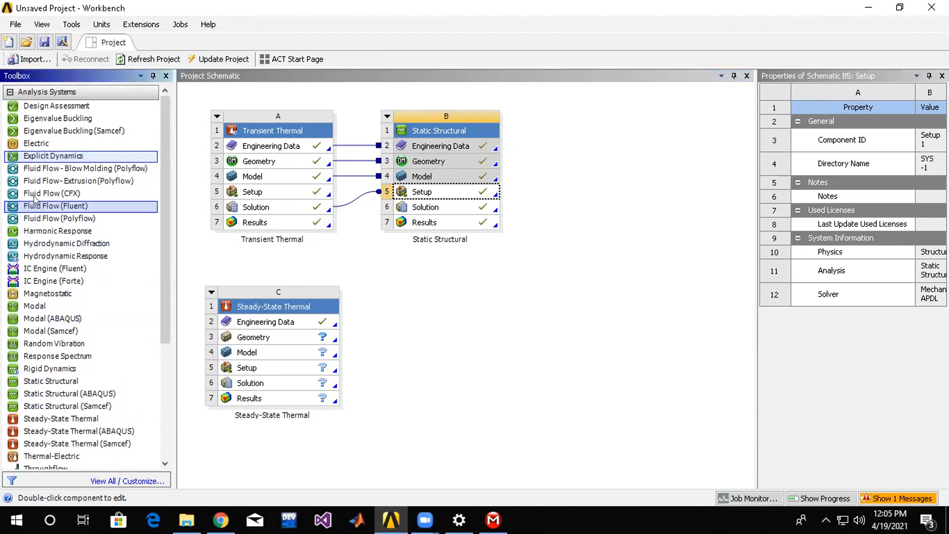
pyautogui.click(62, 195)
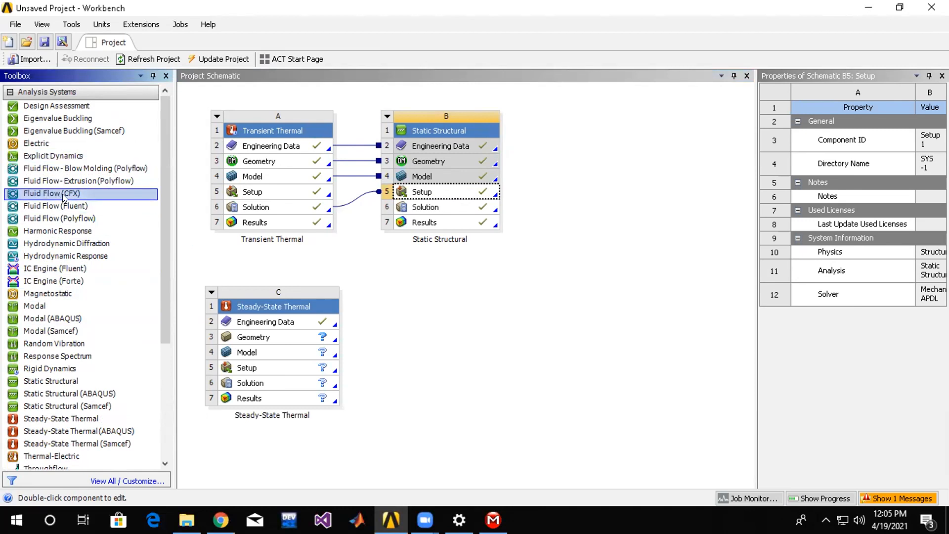
pyautogui.click(81, 206)
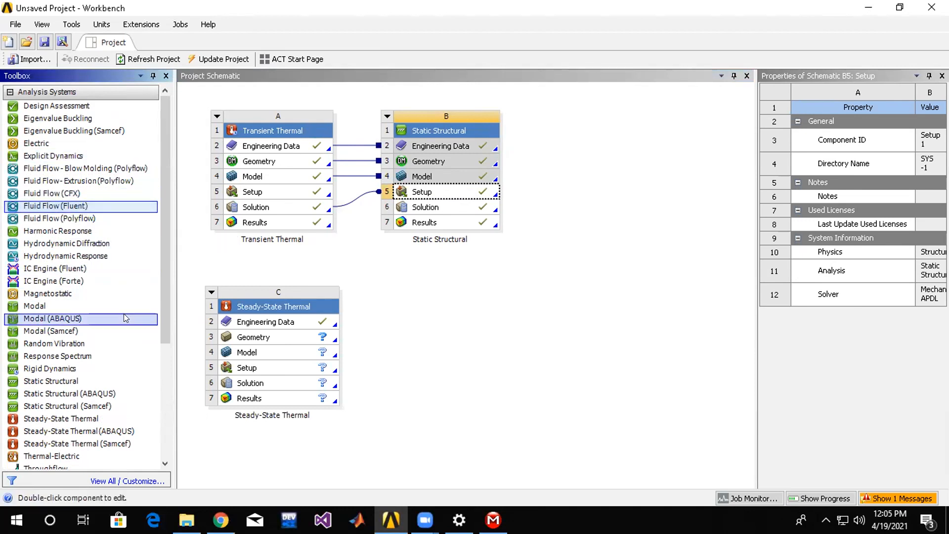
pyautogui.scroll(-3, 125, 315)
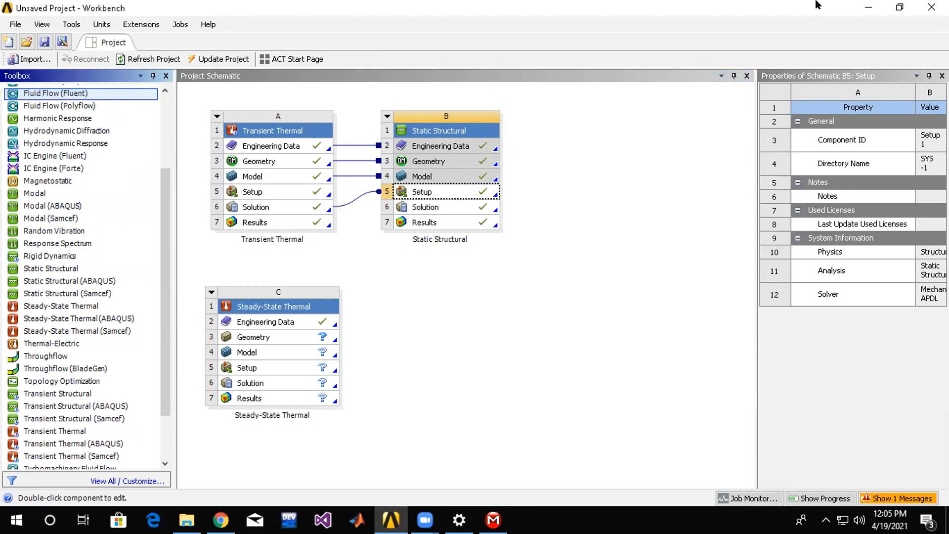